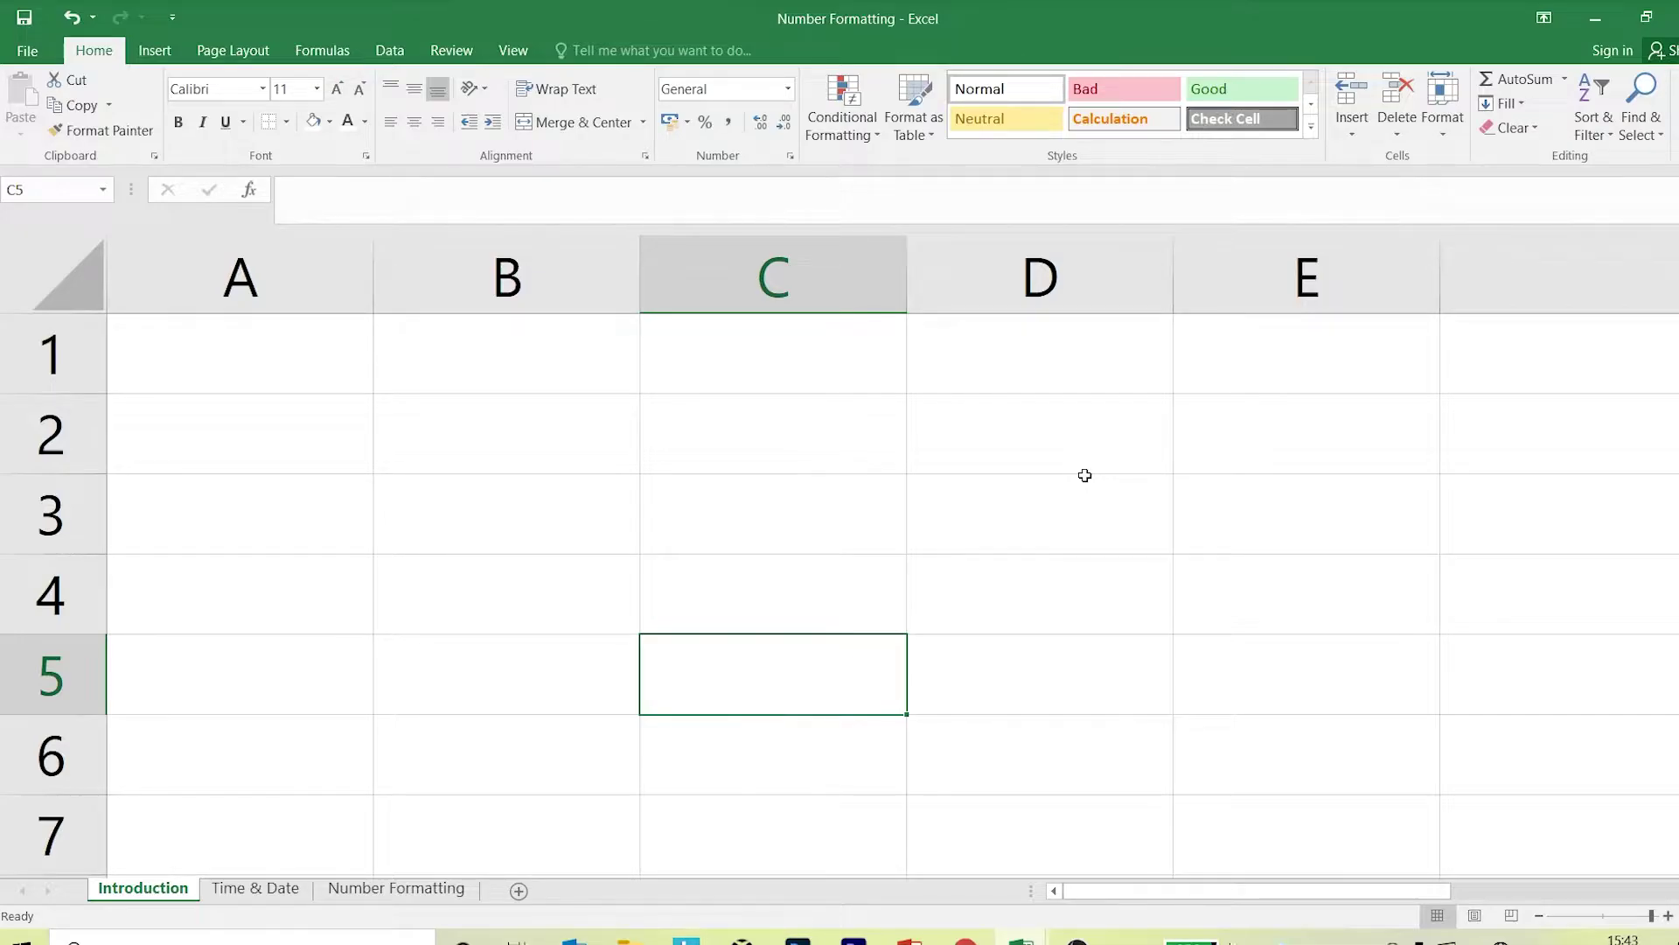
Enter 25.5 in cell B2 of the Introduction sheet.
left_click(567, 425)
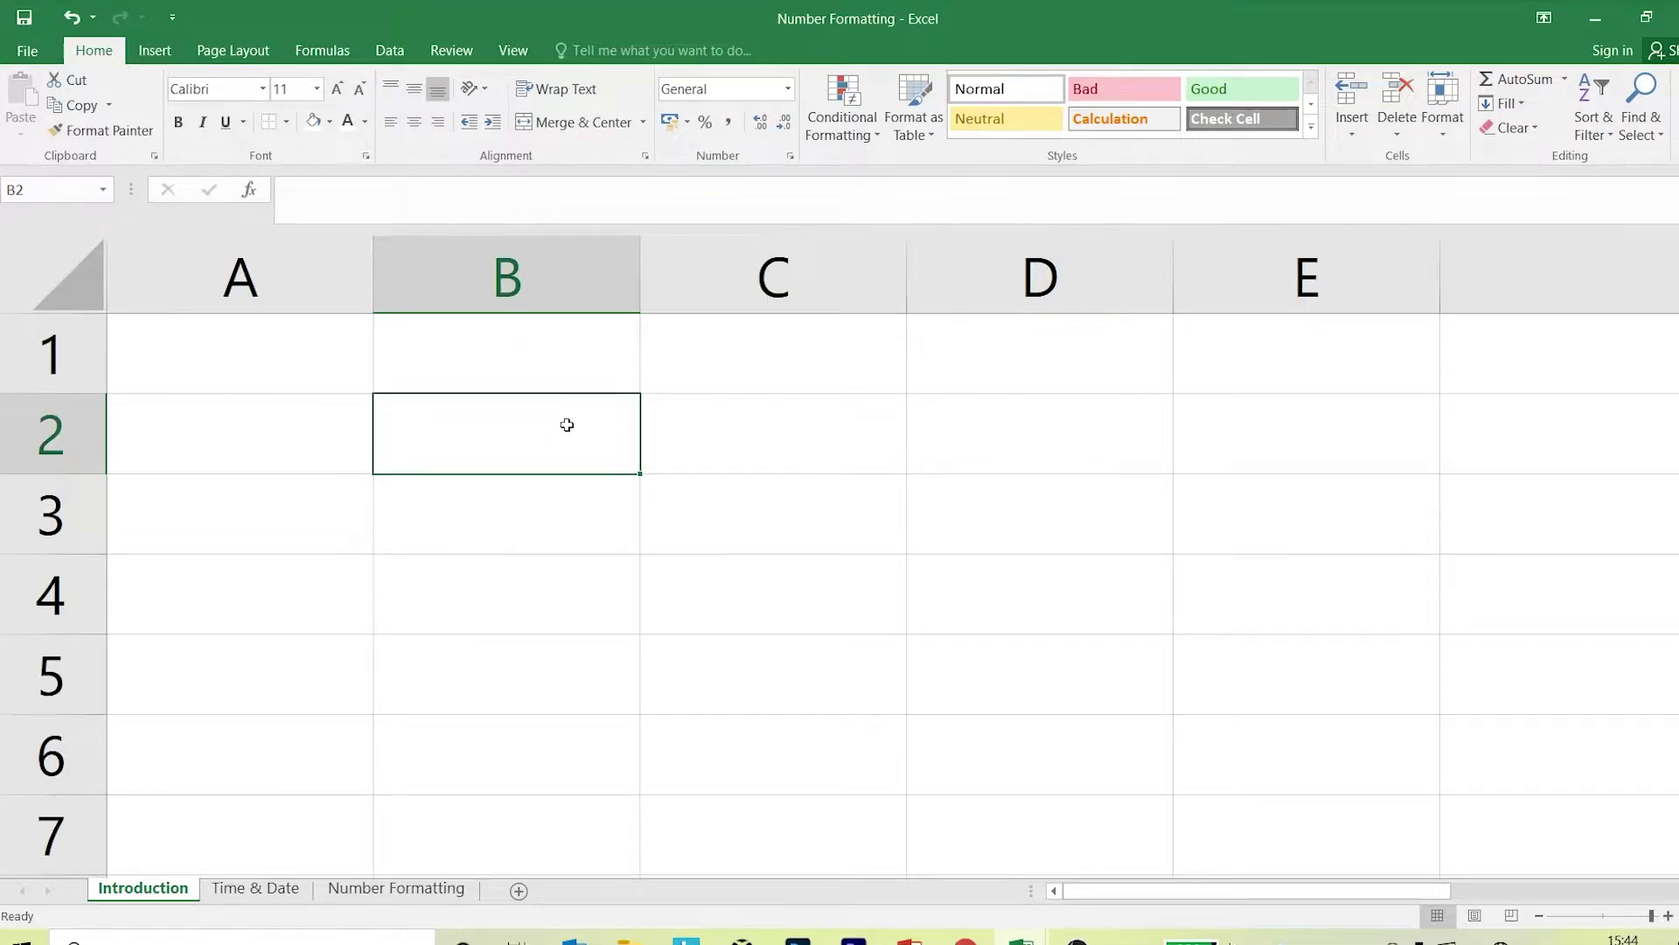
type("25.5")
key("Return")
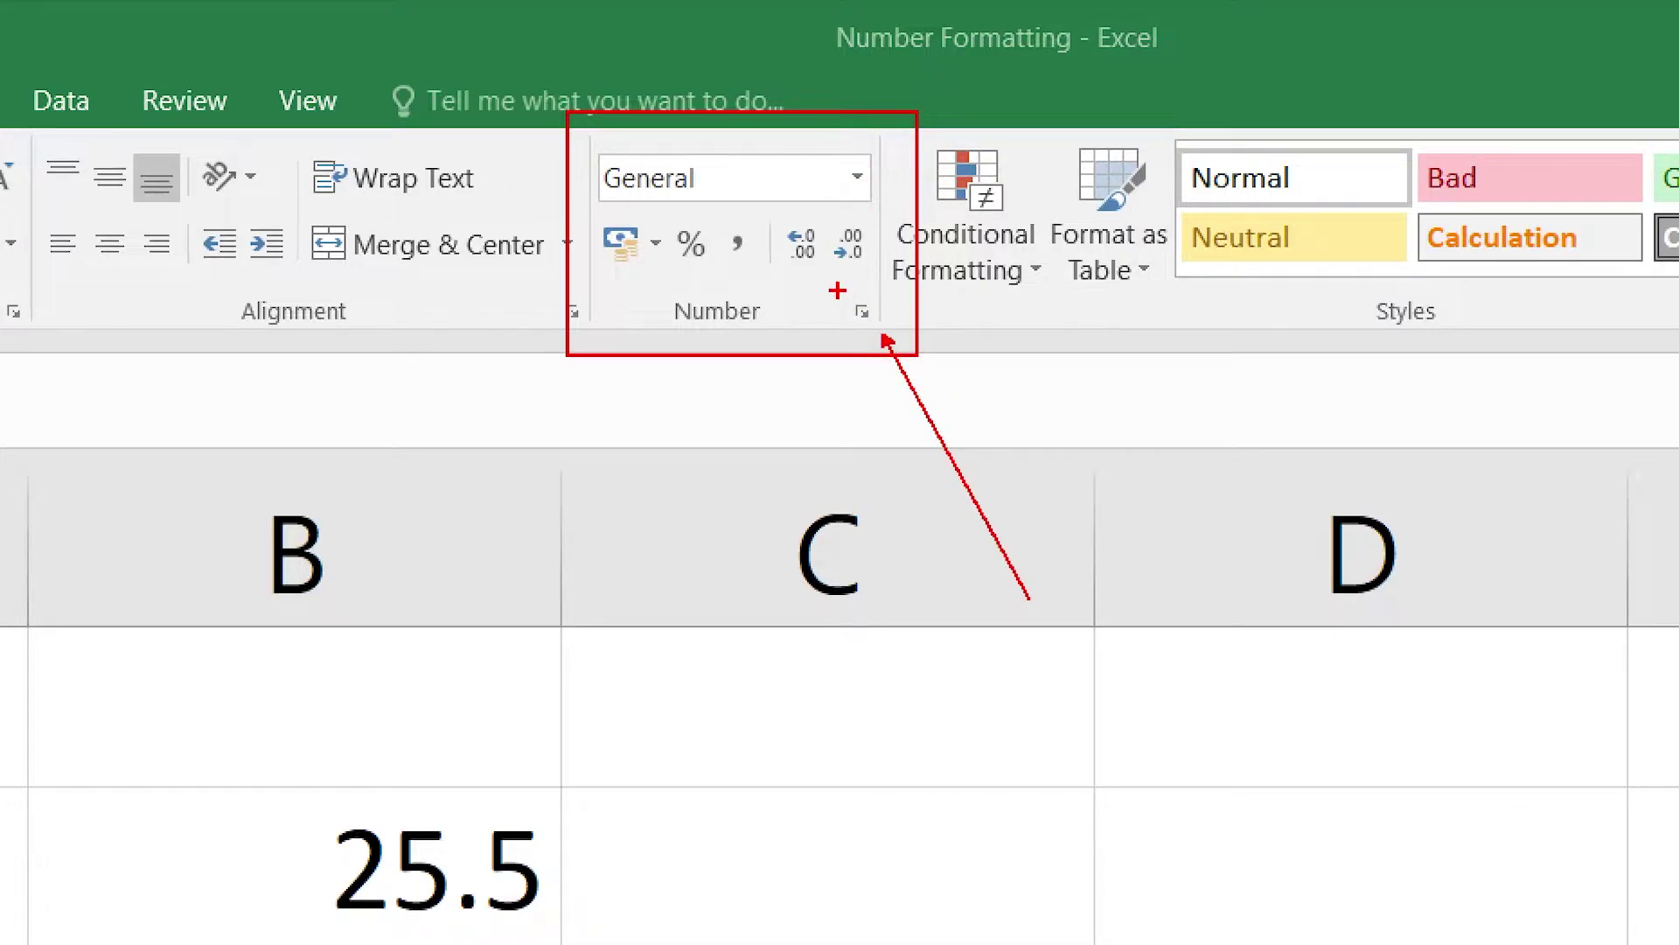
Reselect B2 and bring up Format Cells with Ctrl+1.
left_click_drag(835, 291, 886, 339)
key("Escape")
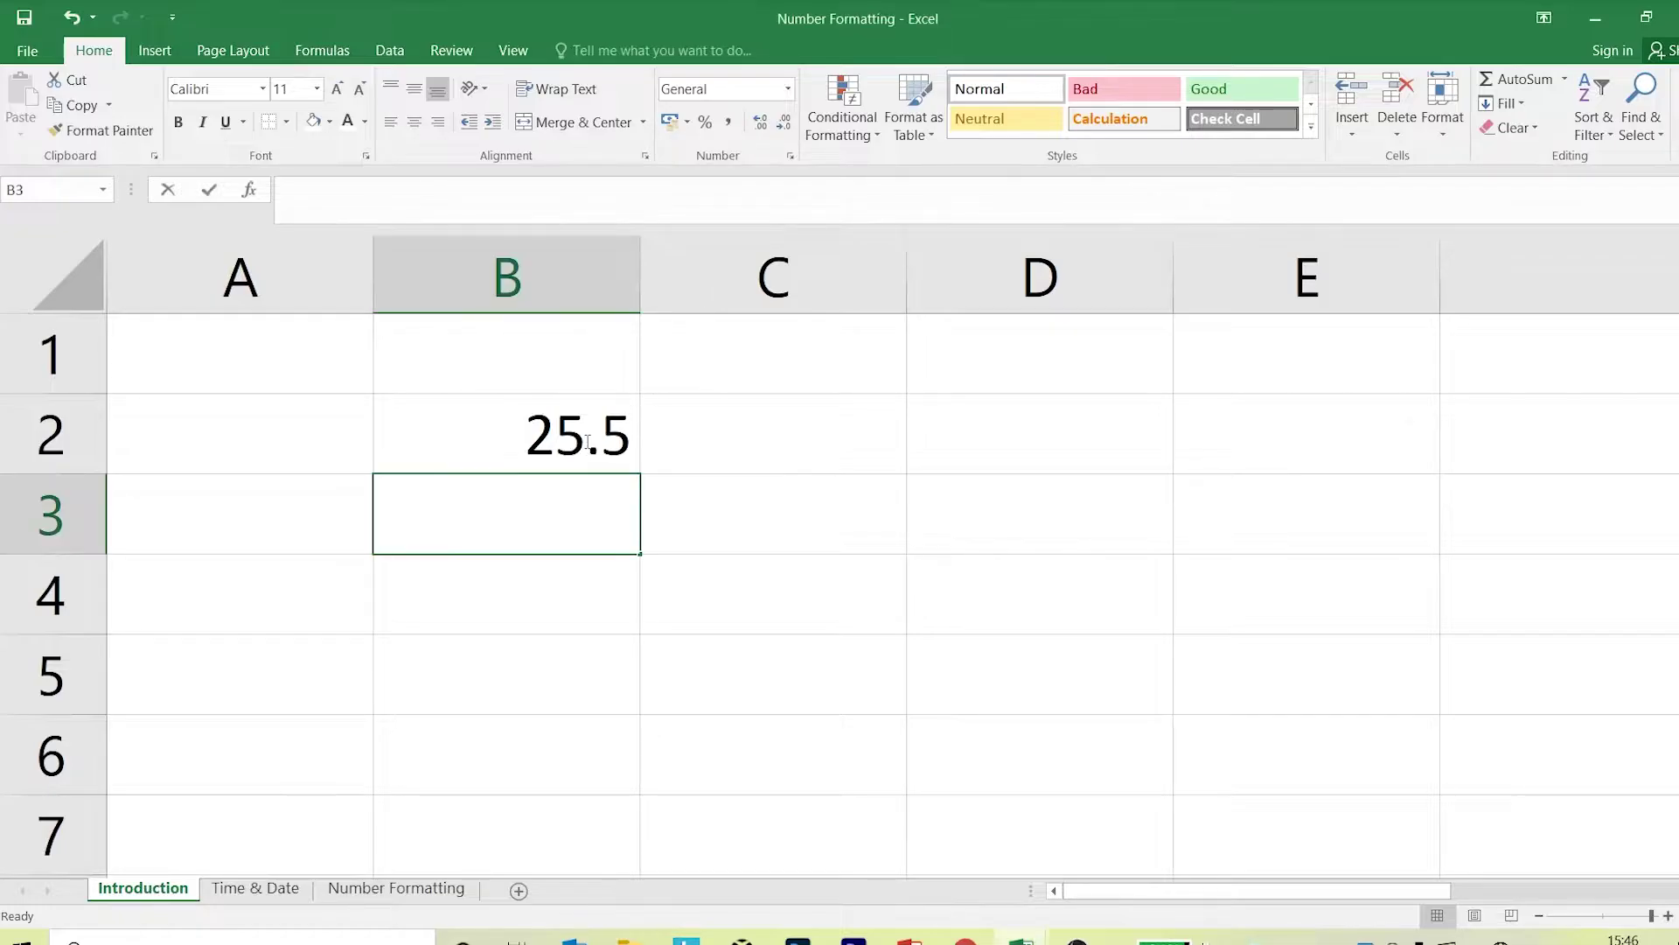
key("Up")
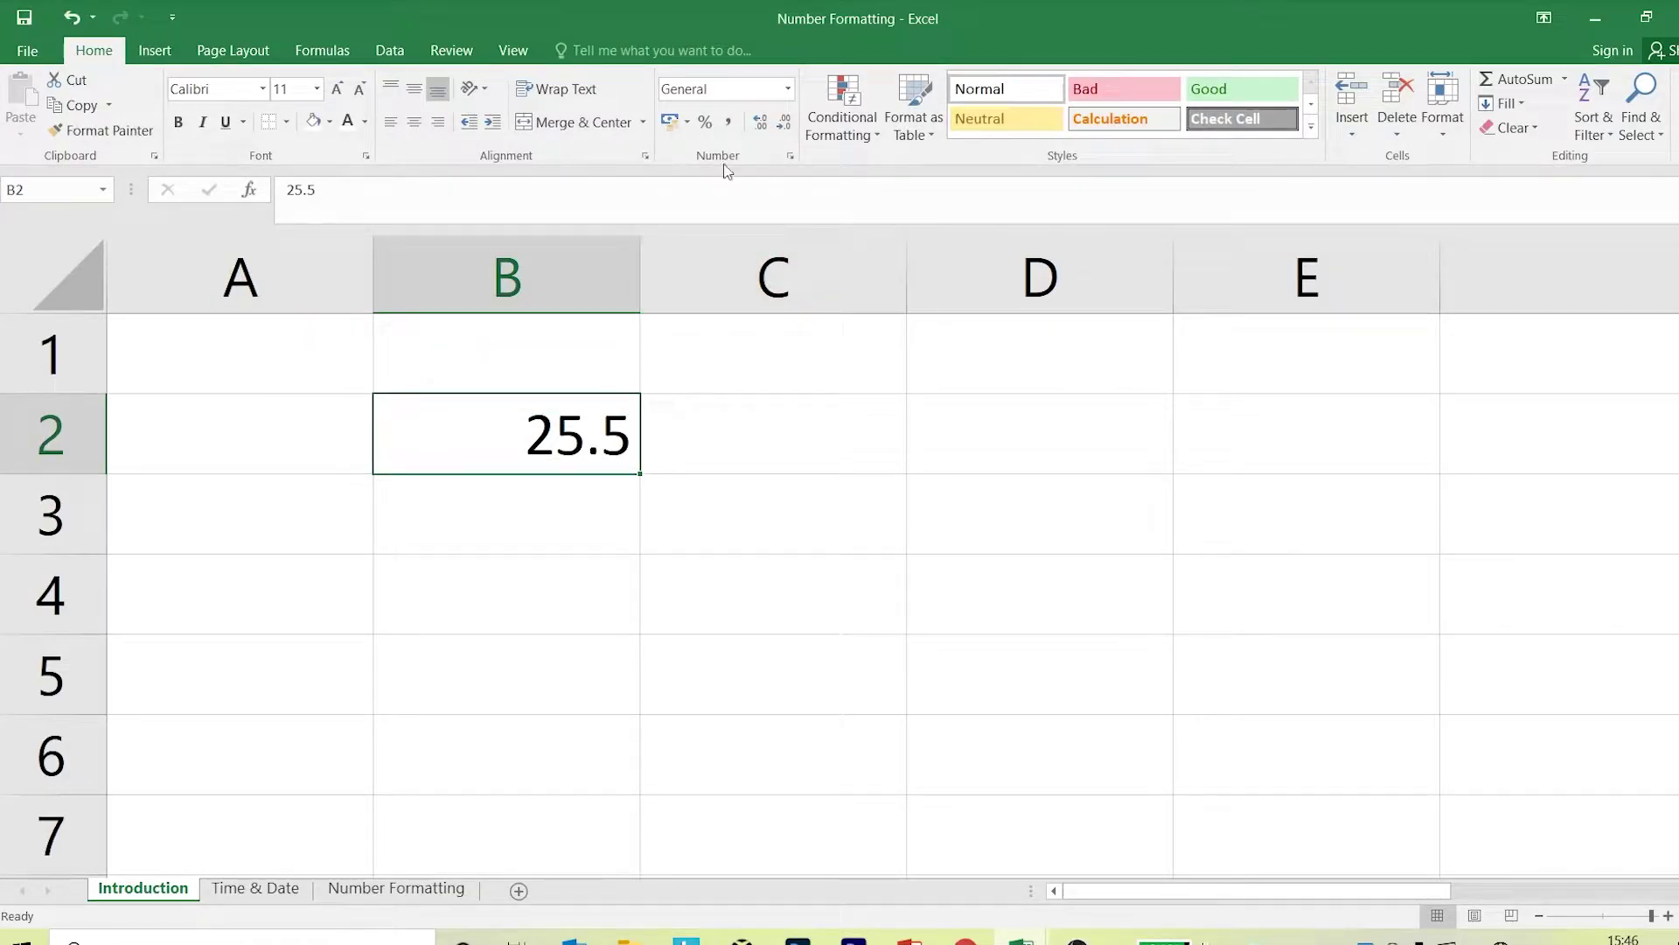
key("ctrl+1")
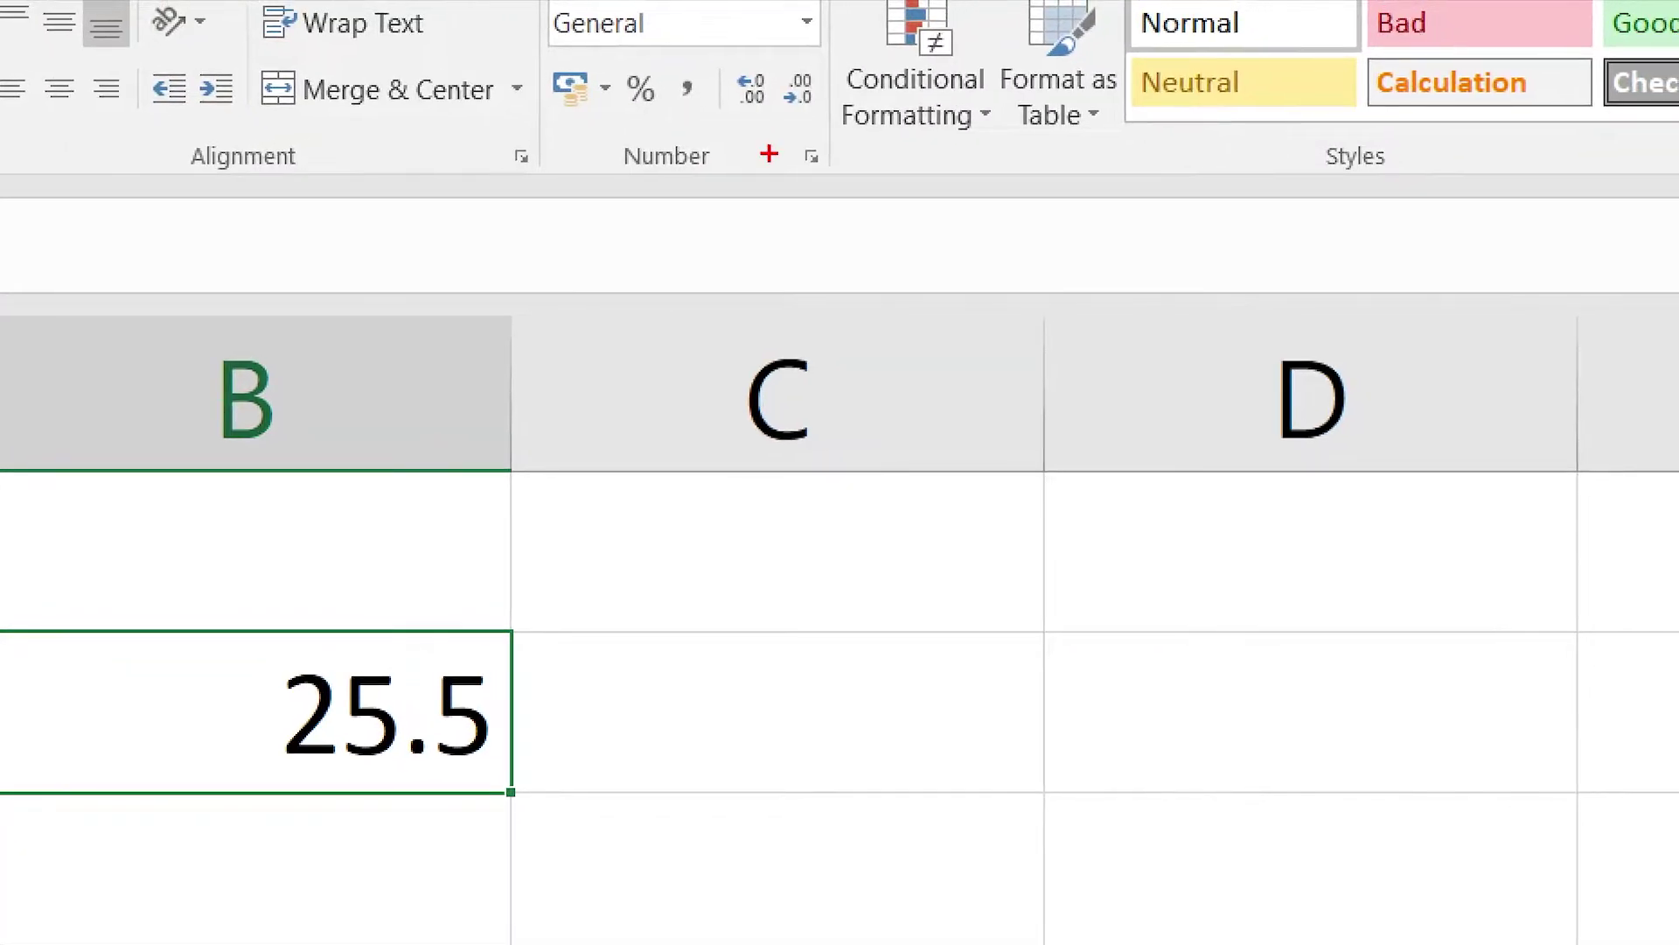
mouse_move(785, 135)
left_mouse_down()
mouse_move(838, 185)
mouse_move(888, 411)
left_mouse_up()
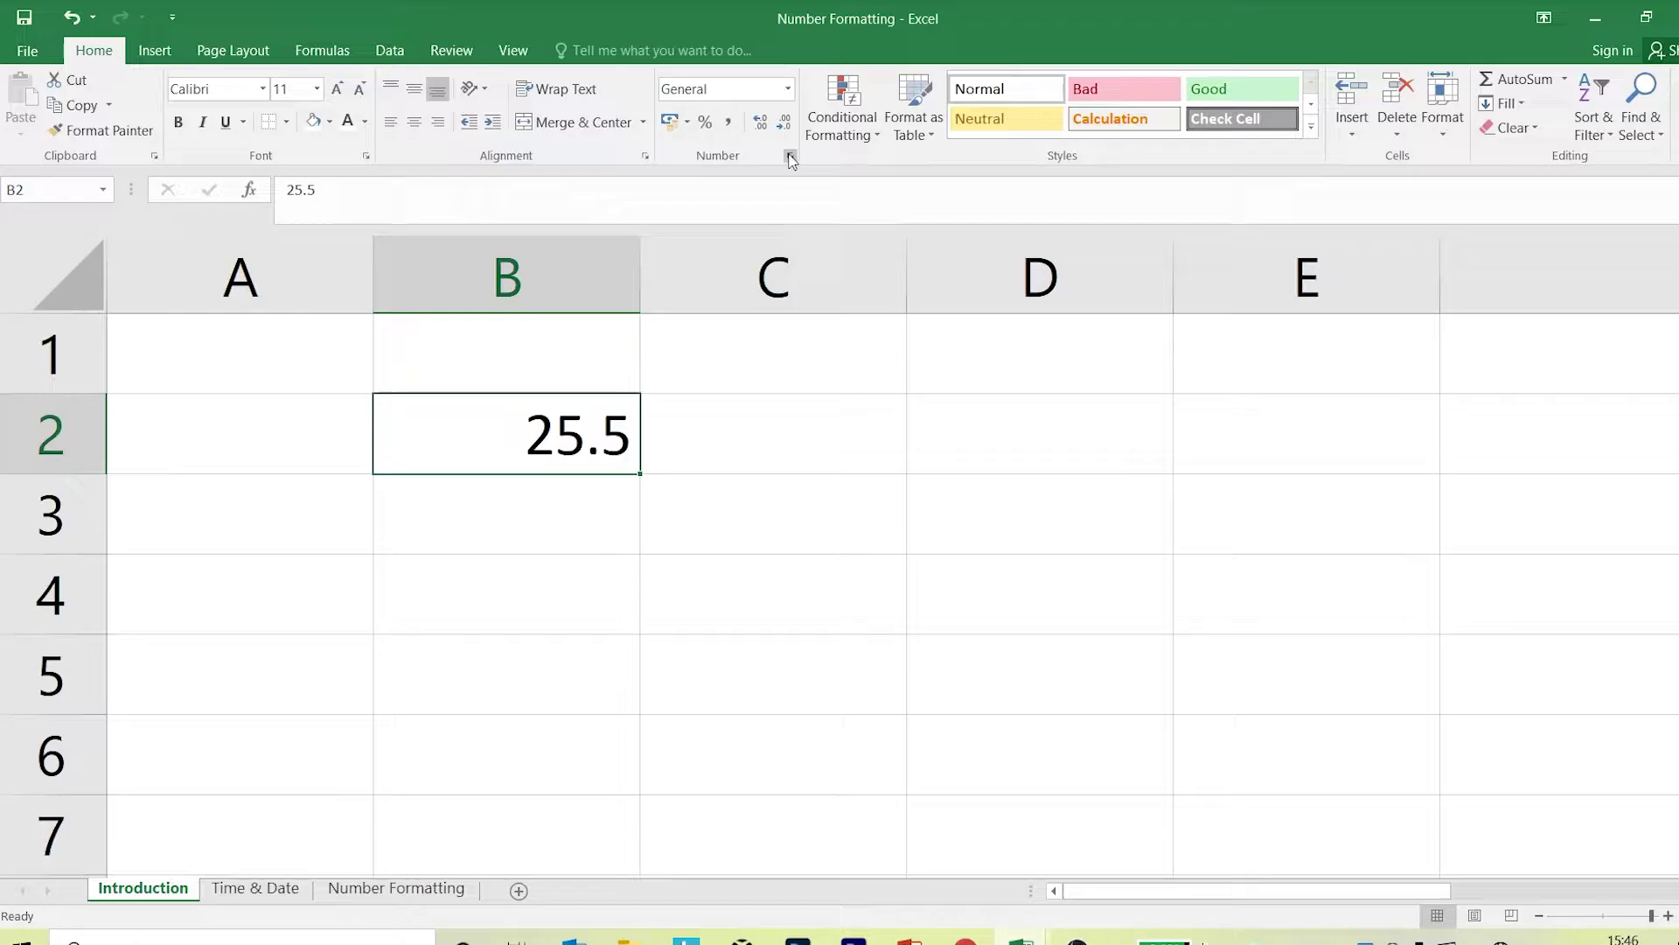
Open Format Cells and move the dialog aside to uncover B2.
left_click(812, 157)
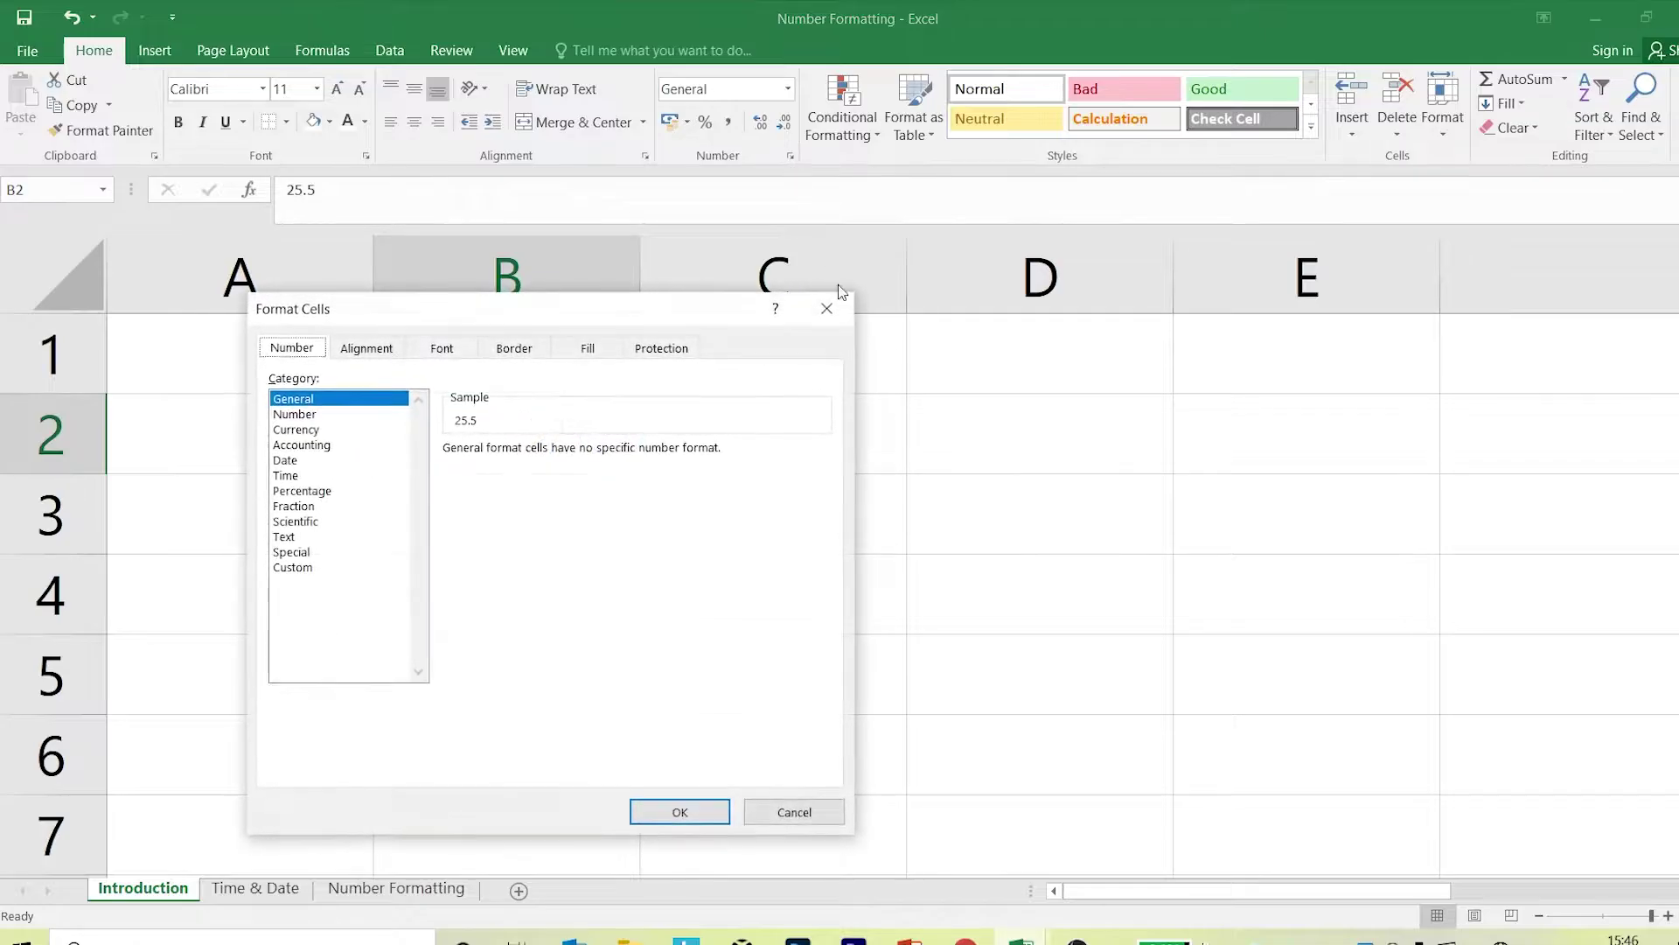
left_click_drag(682, 317, 1131, 206)
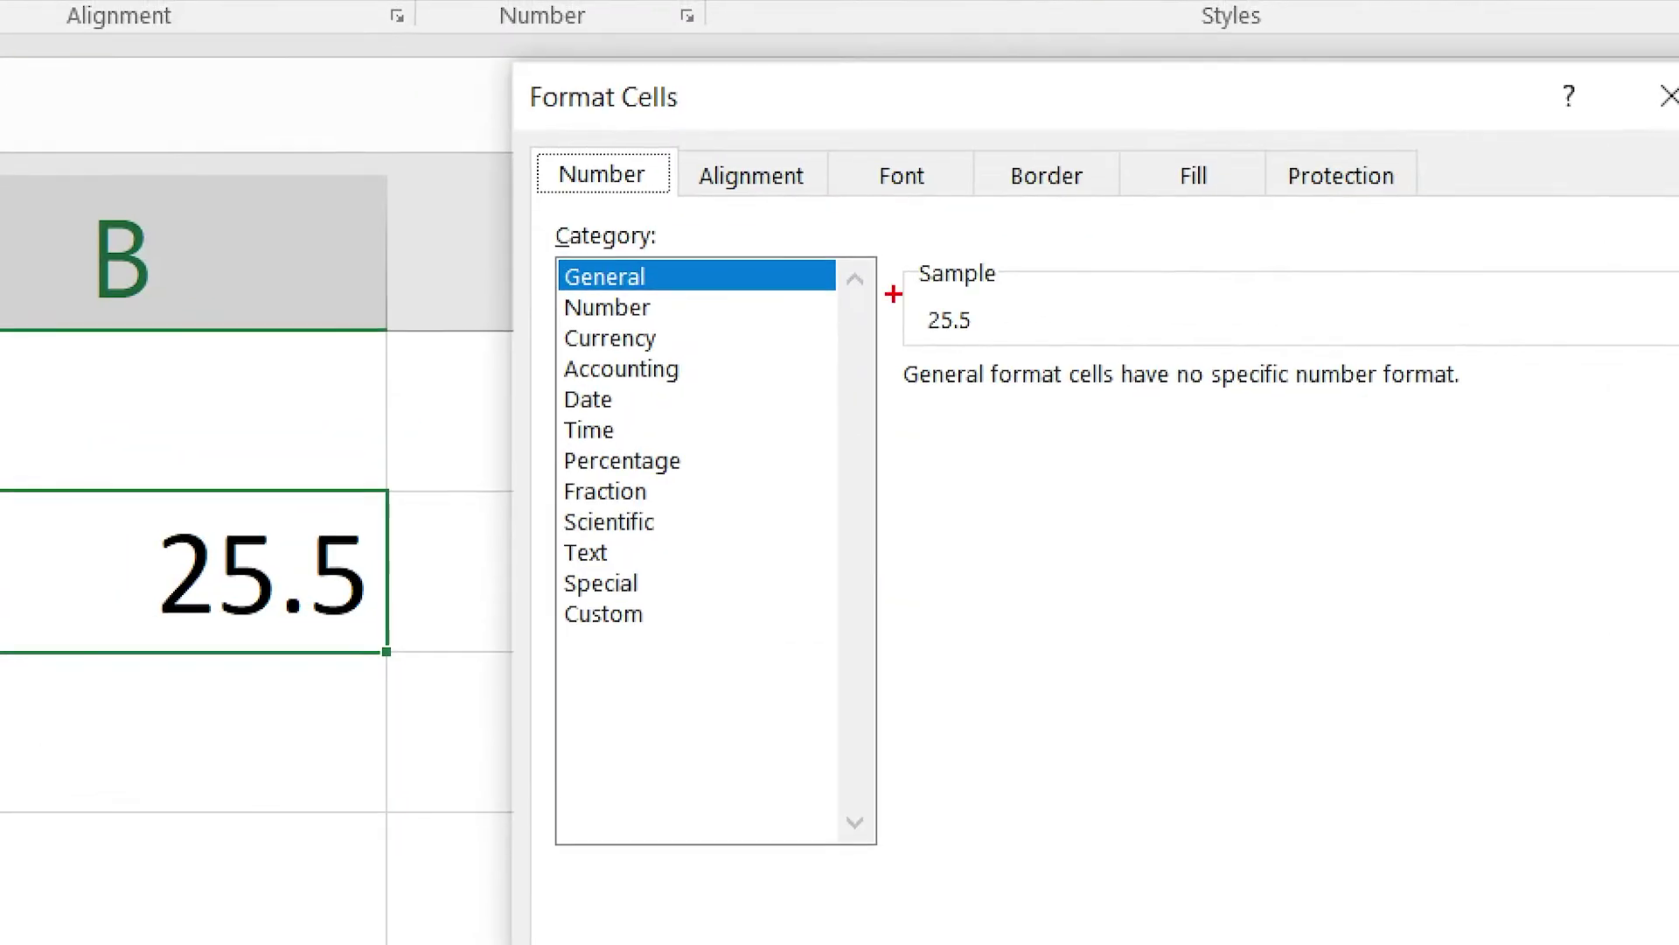
mouse_move(689, 259)
left_mouse_down()
mouse_move(803, 336)
mouse_move(816, 430)
left_mouse_up()
left_click_drag(739, 565, 774, 671)
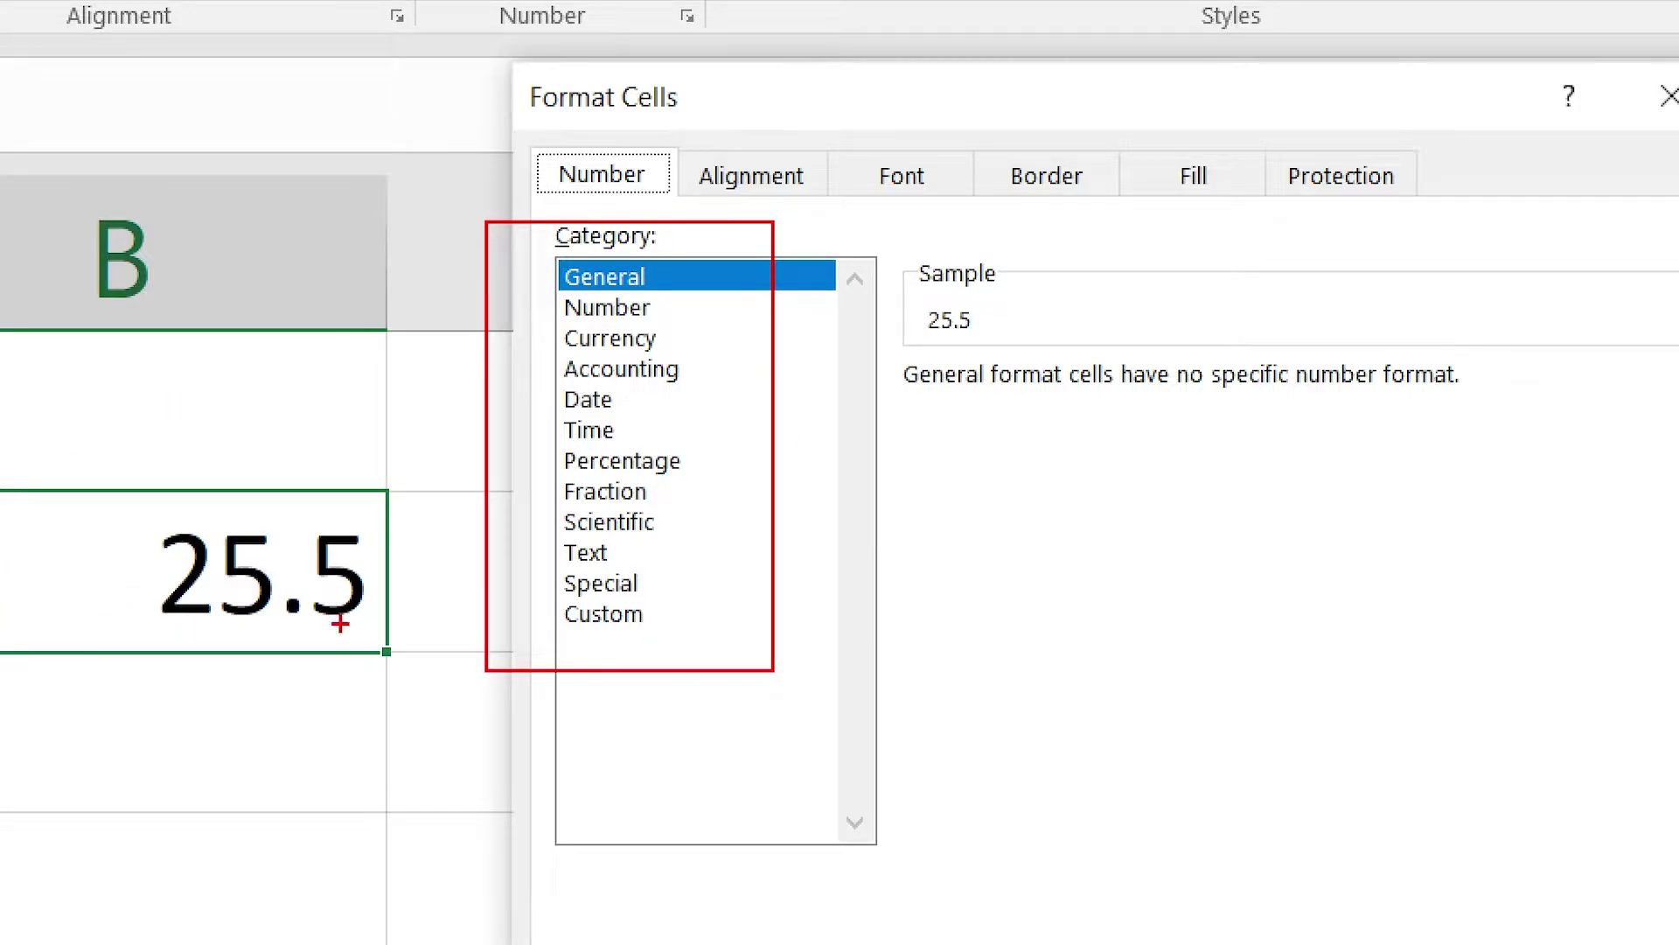
mouse_move(904, 247)
left_mouse_down()
mouse_move(995, 313)
mouse_move(1172, 360)
mouse_move(1293, 353)
left_mouse_up()
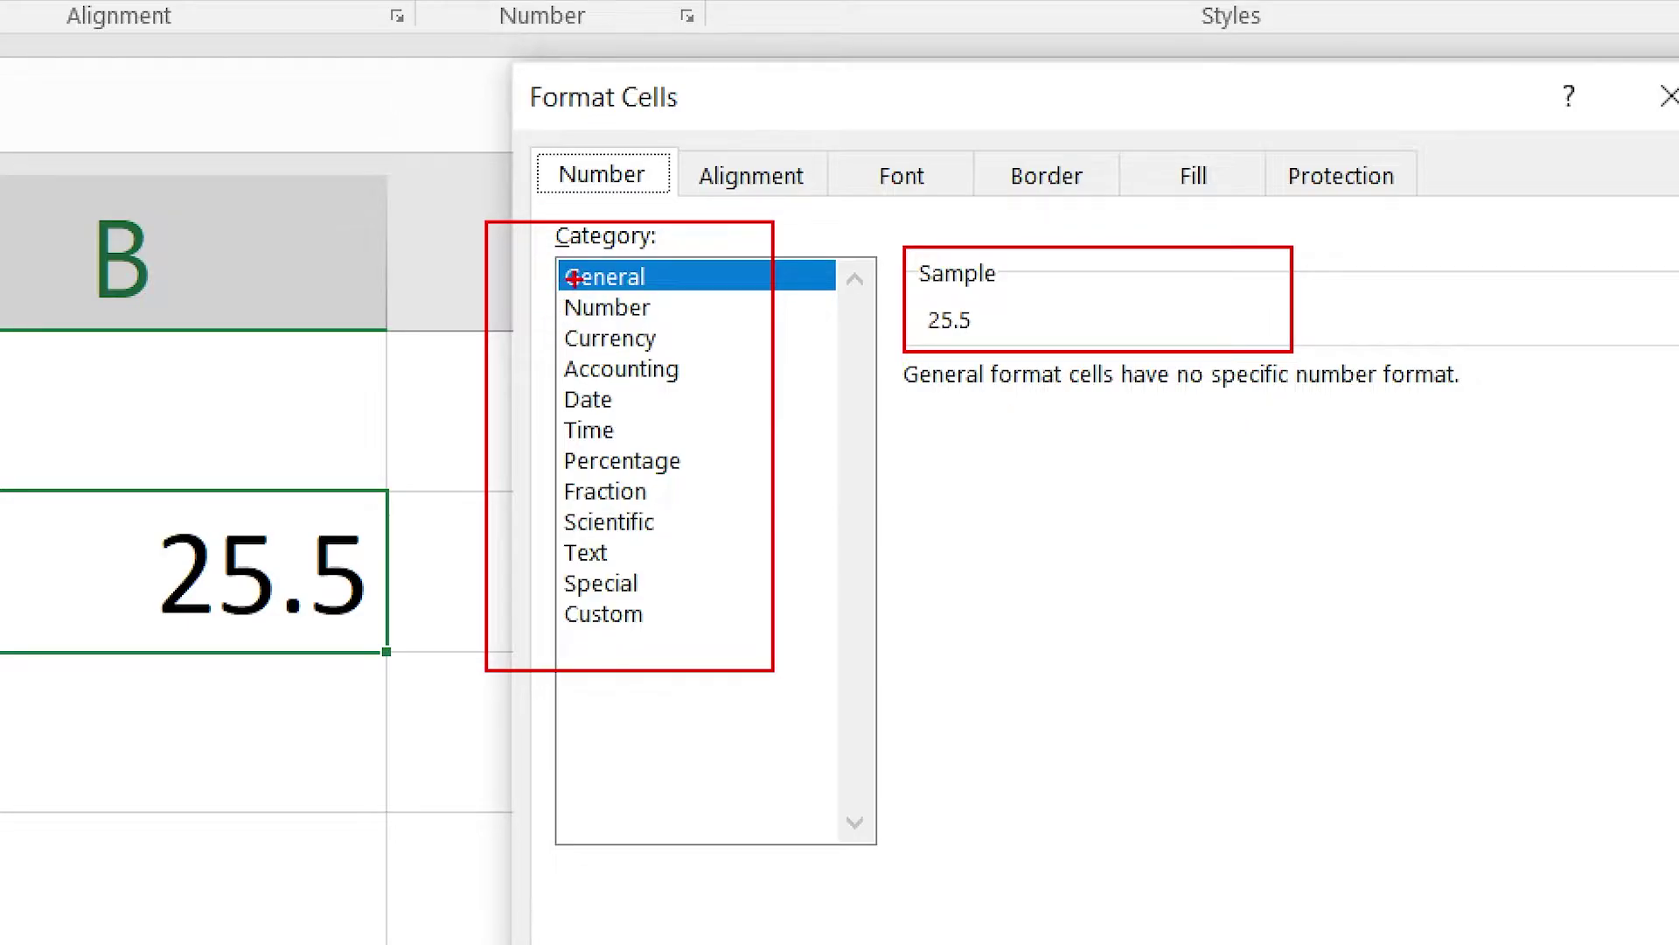
left_click_drag(666, 296, 754, 442)
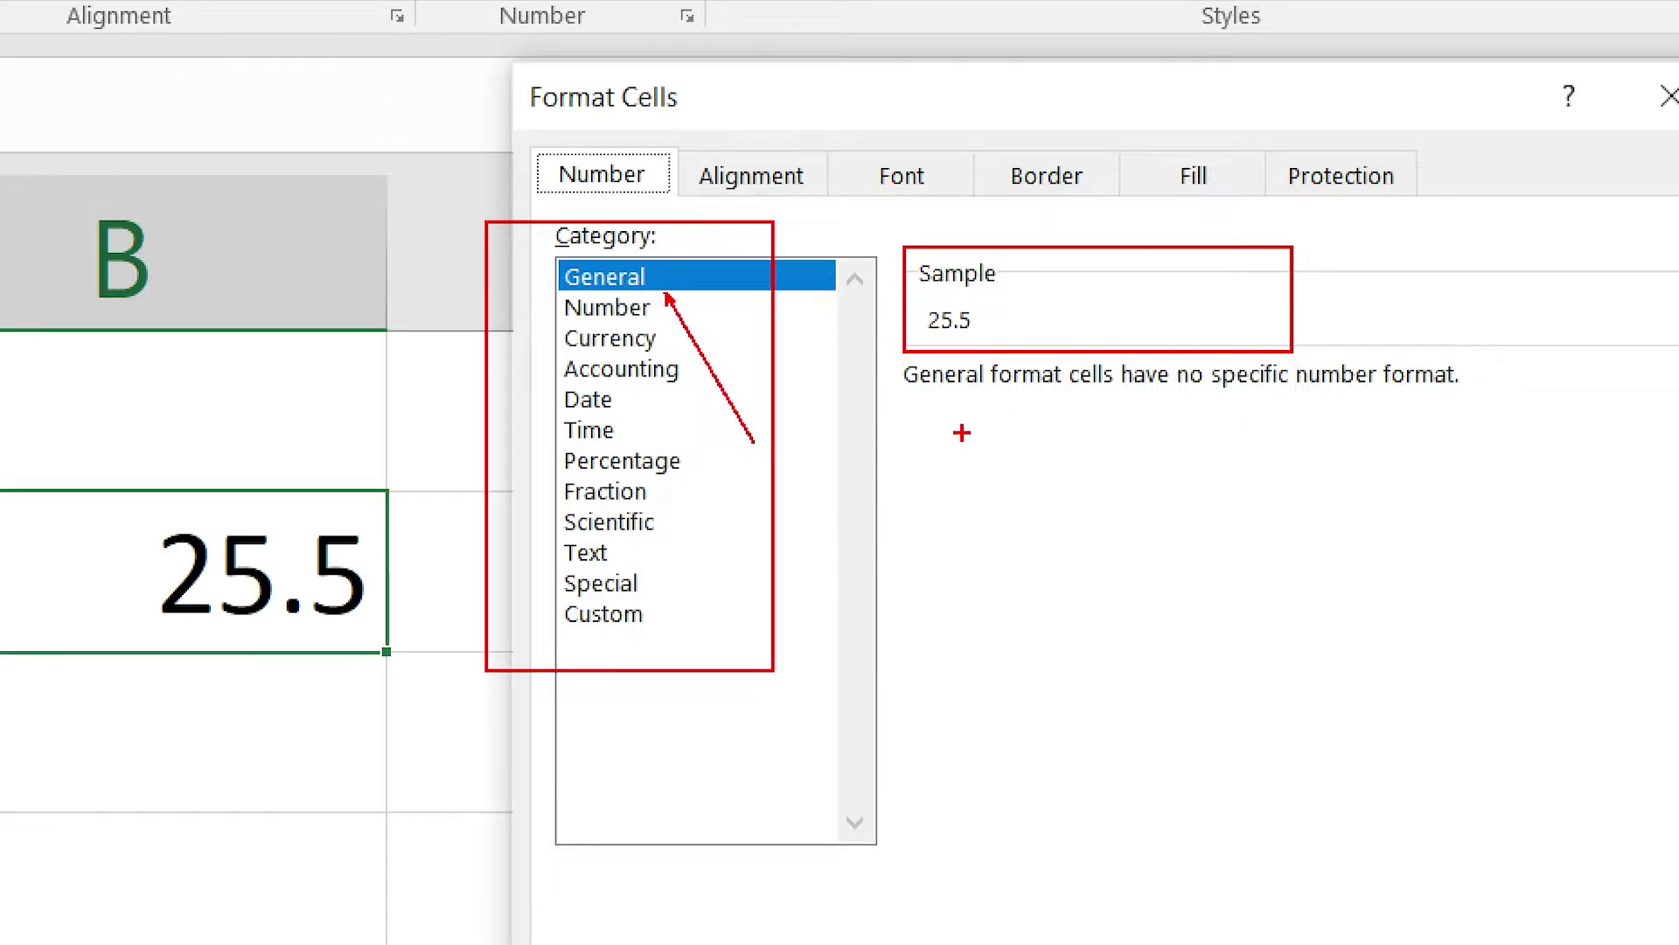
left_click_drag(909, 402, 1475, 402)
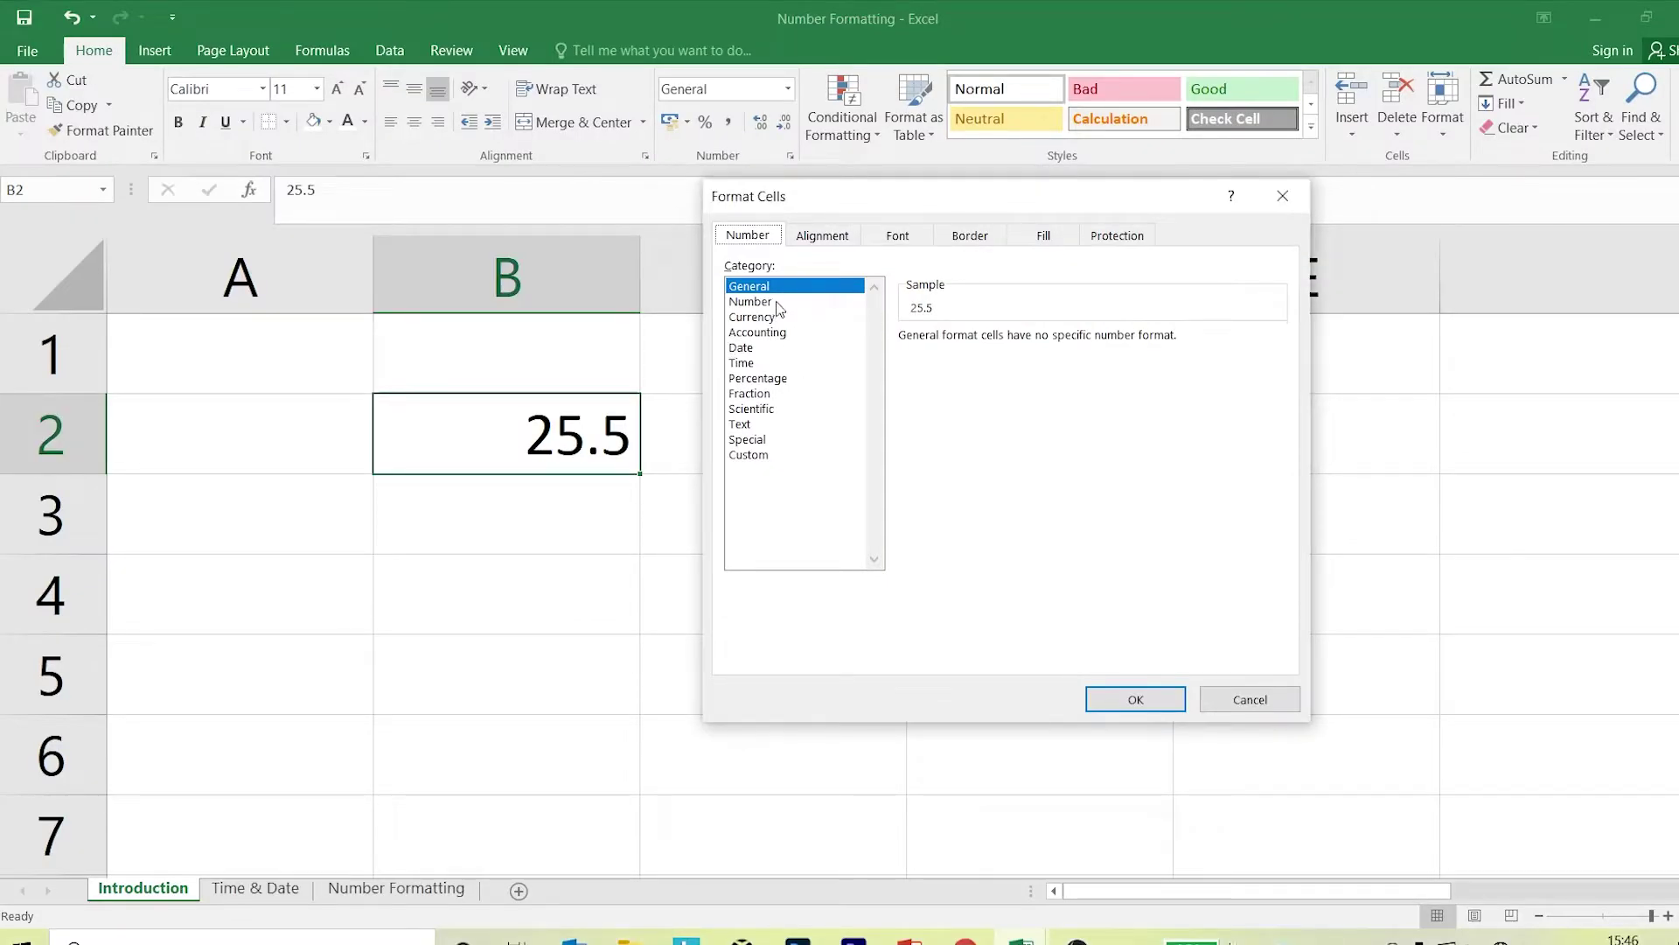
Preview the Number category, then close Format Cells without applying it.
left_click(753, 302)
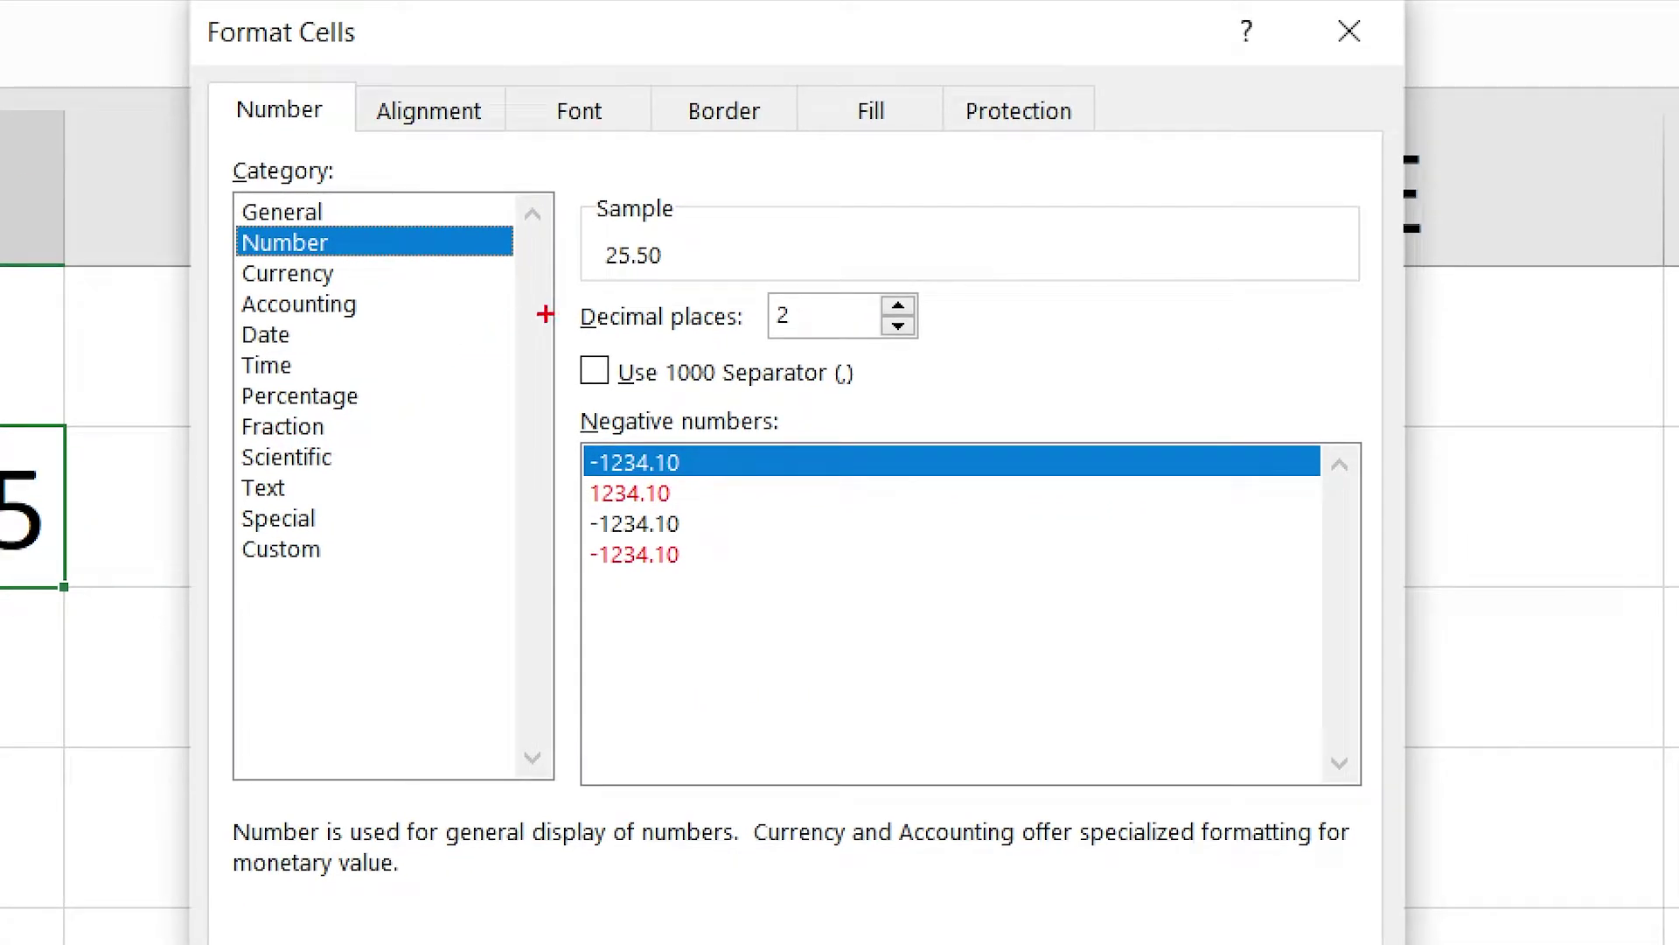
mouse_move(569, 186)
left_mouse_down()
mouse_move(615, 403)
mouse_move(817, 617)
mouse_move(997, 664)
mouse_move(1105, 658)
left_mouse_up()
left_click_drag(918, 631, 1054, 906)
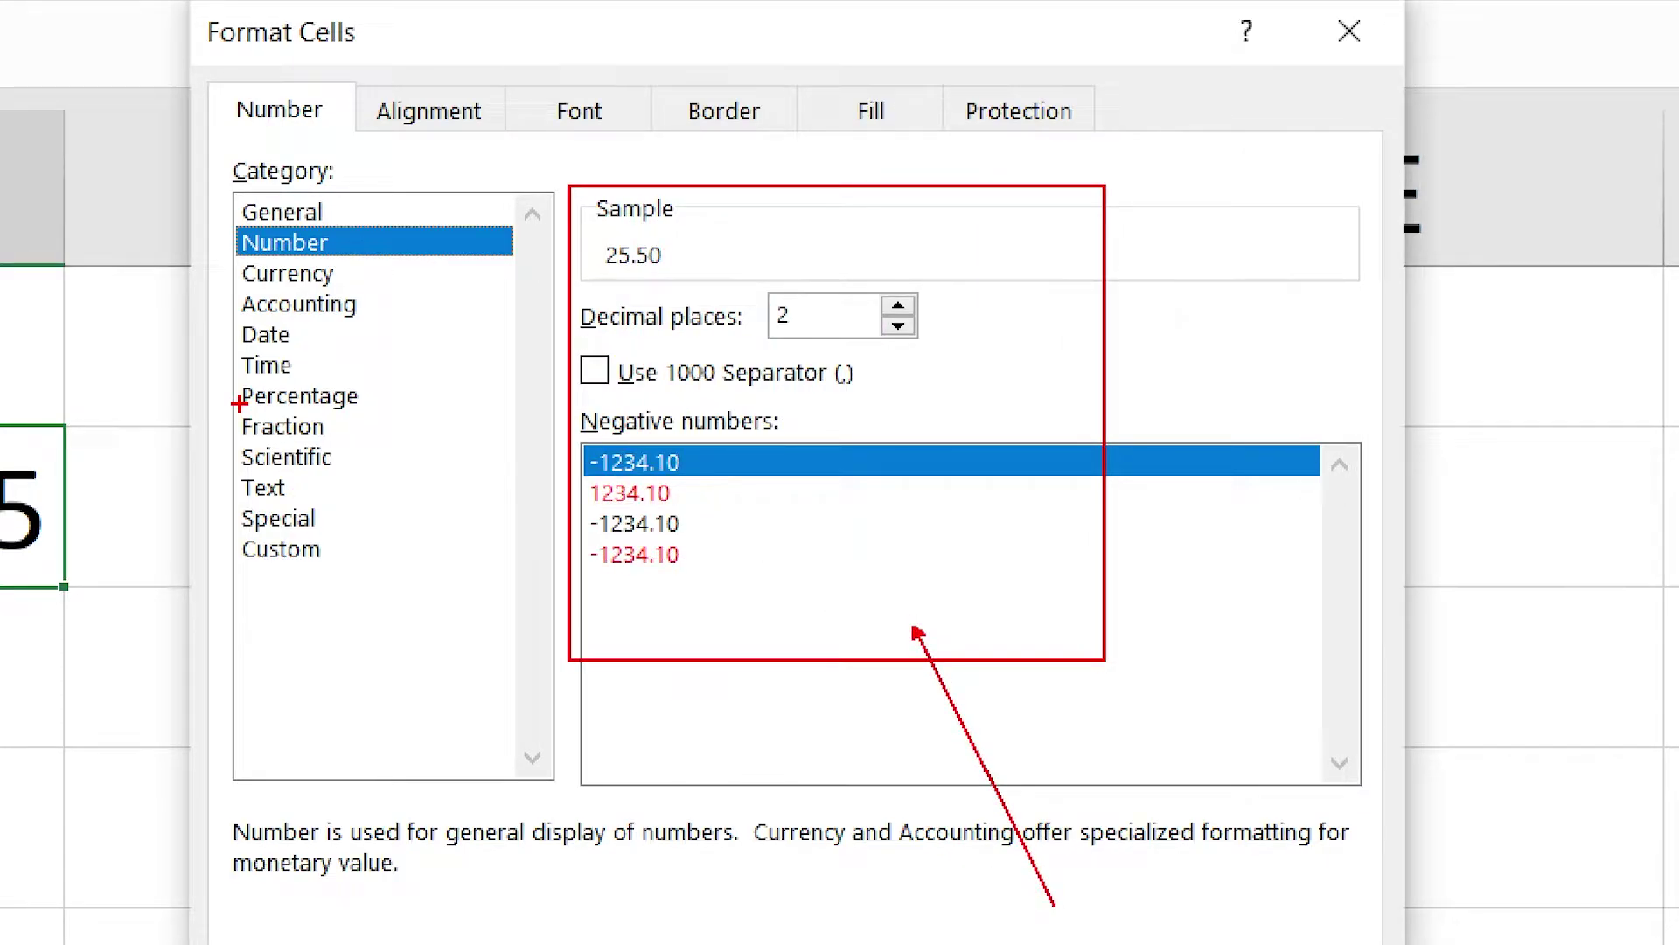
key("Escape")
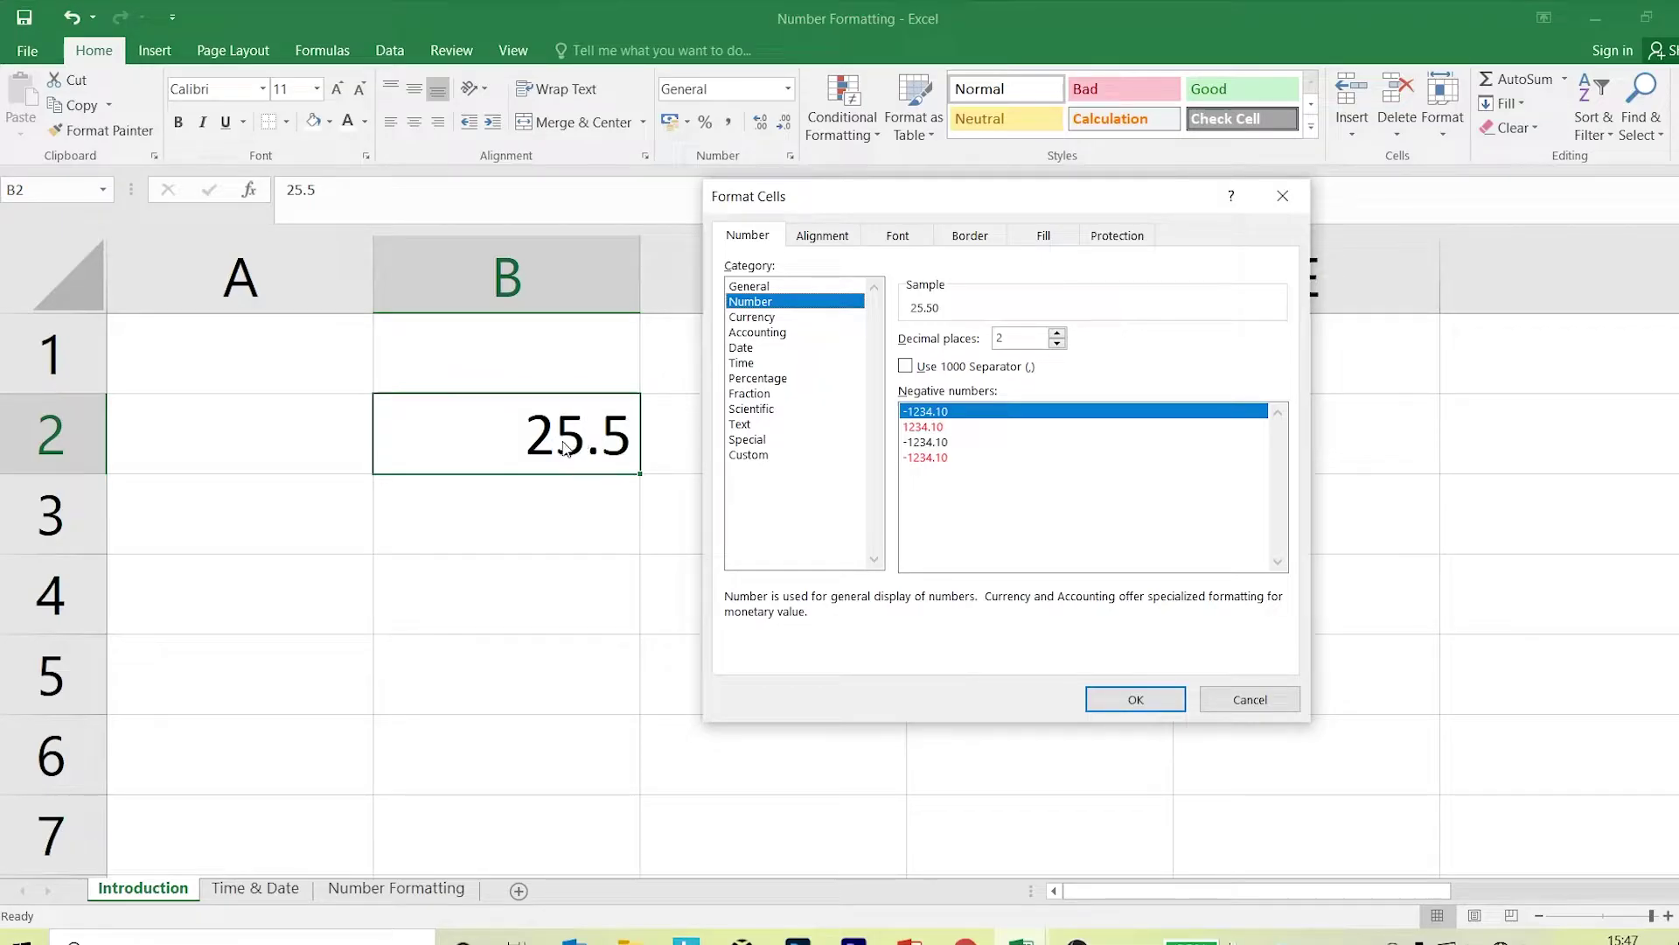
left_click(1283, 195)
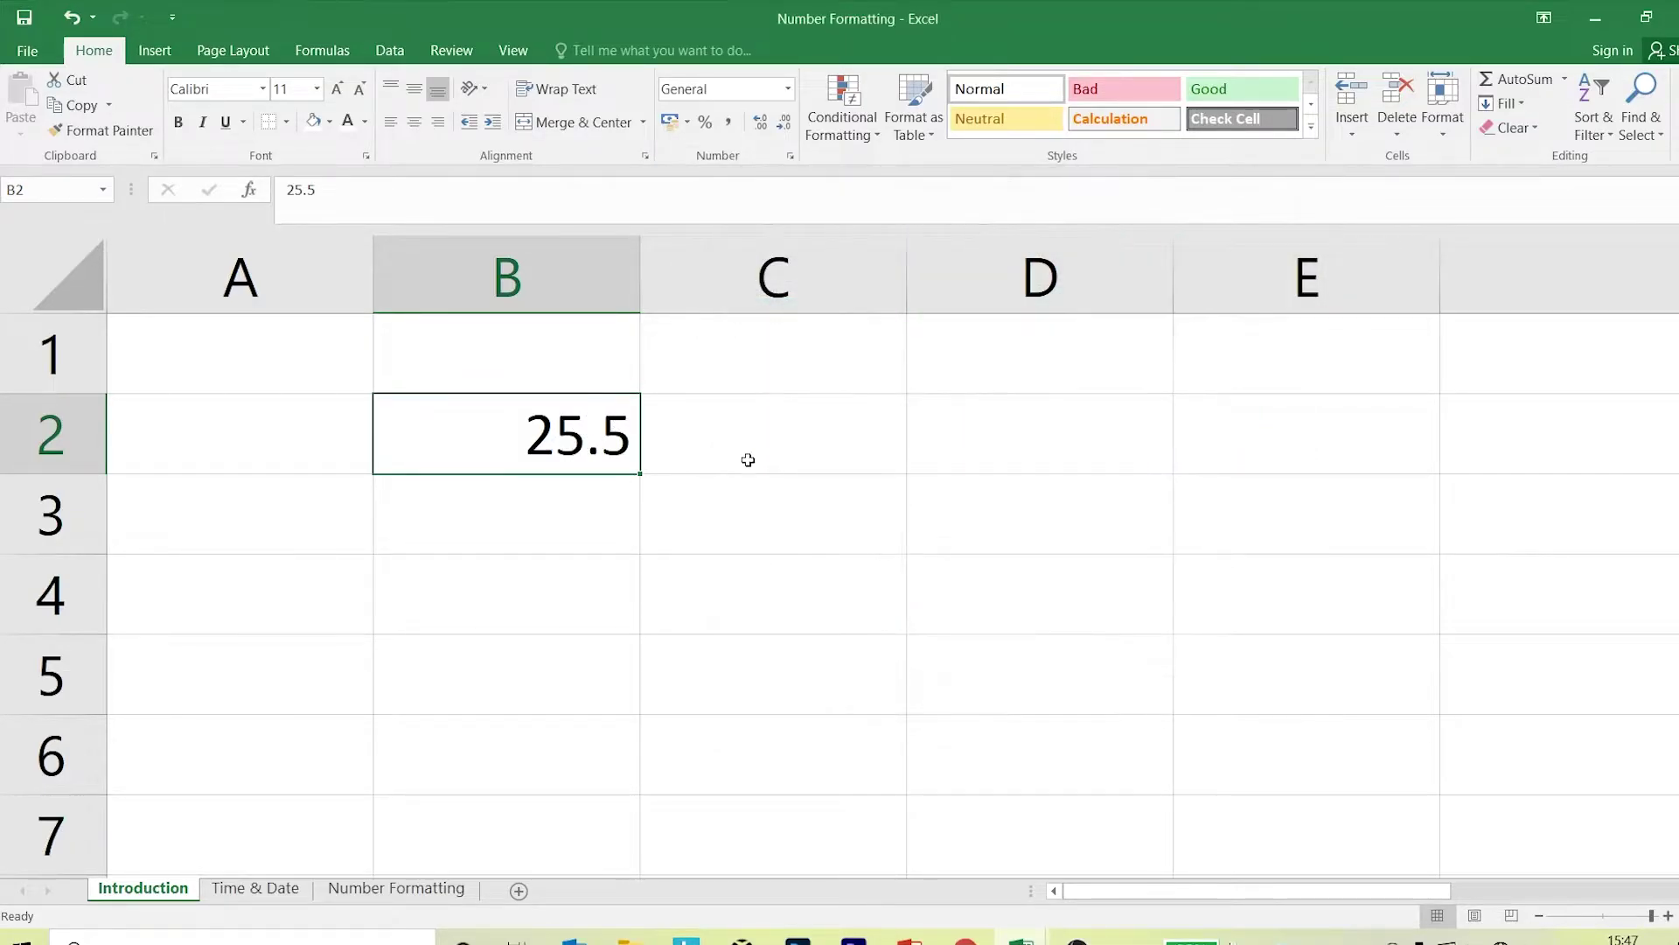
Replace the value in B2 with 25.55.
left_click(745, 480)
key("Up")
key("Left")
type("25.55")
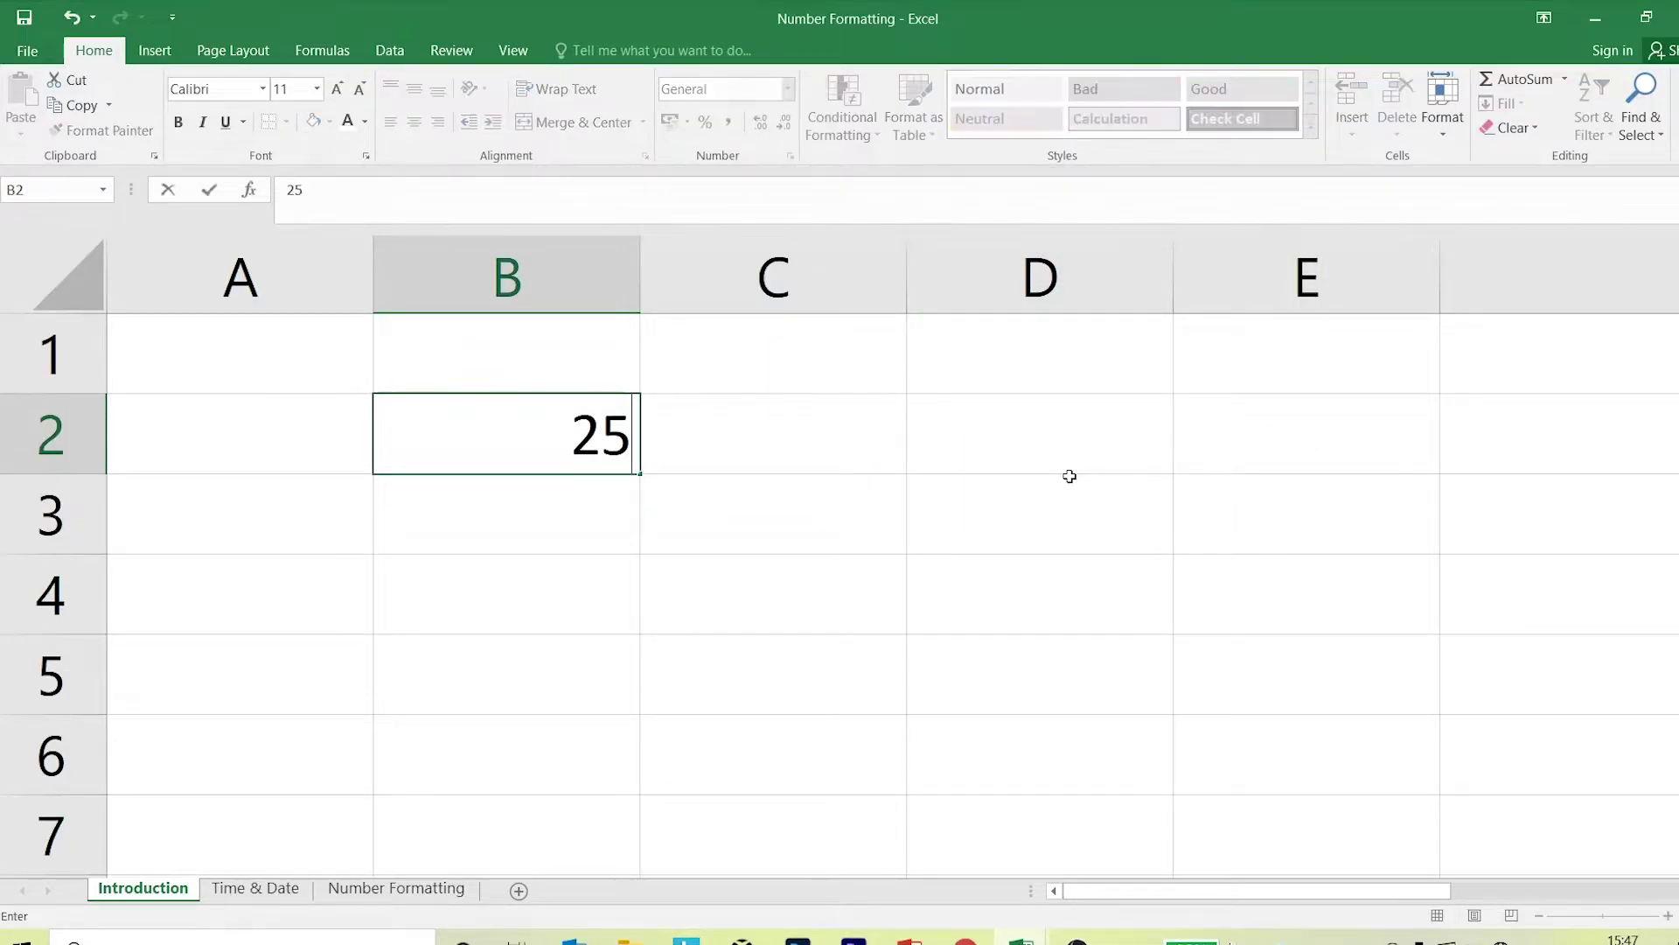
left_click(1069, 476)
key("Up")
key("Left")
key("Left")
Preview the Number format with 0 decimal places, then close without applying.
left_click(791, 157)
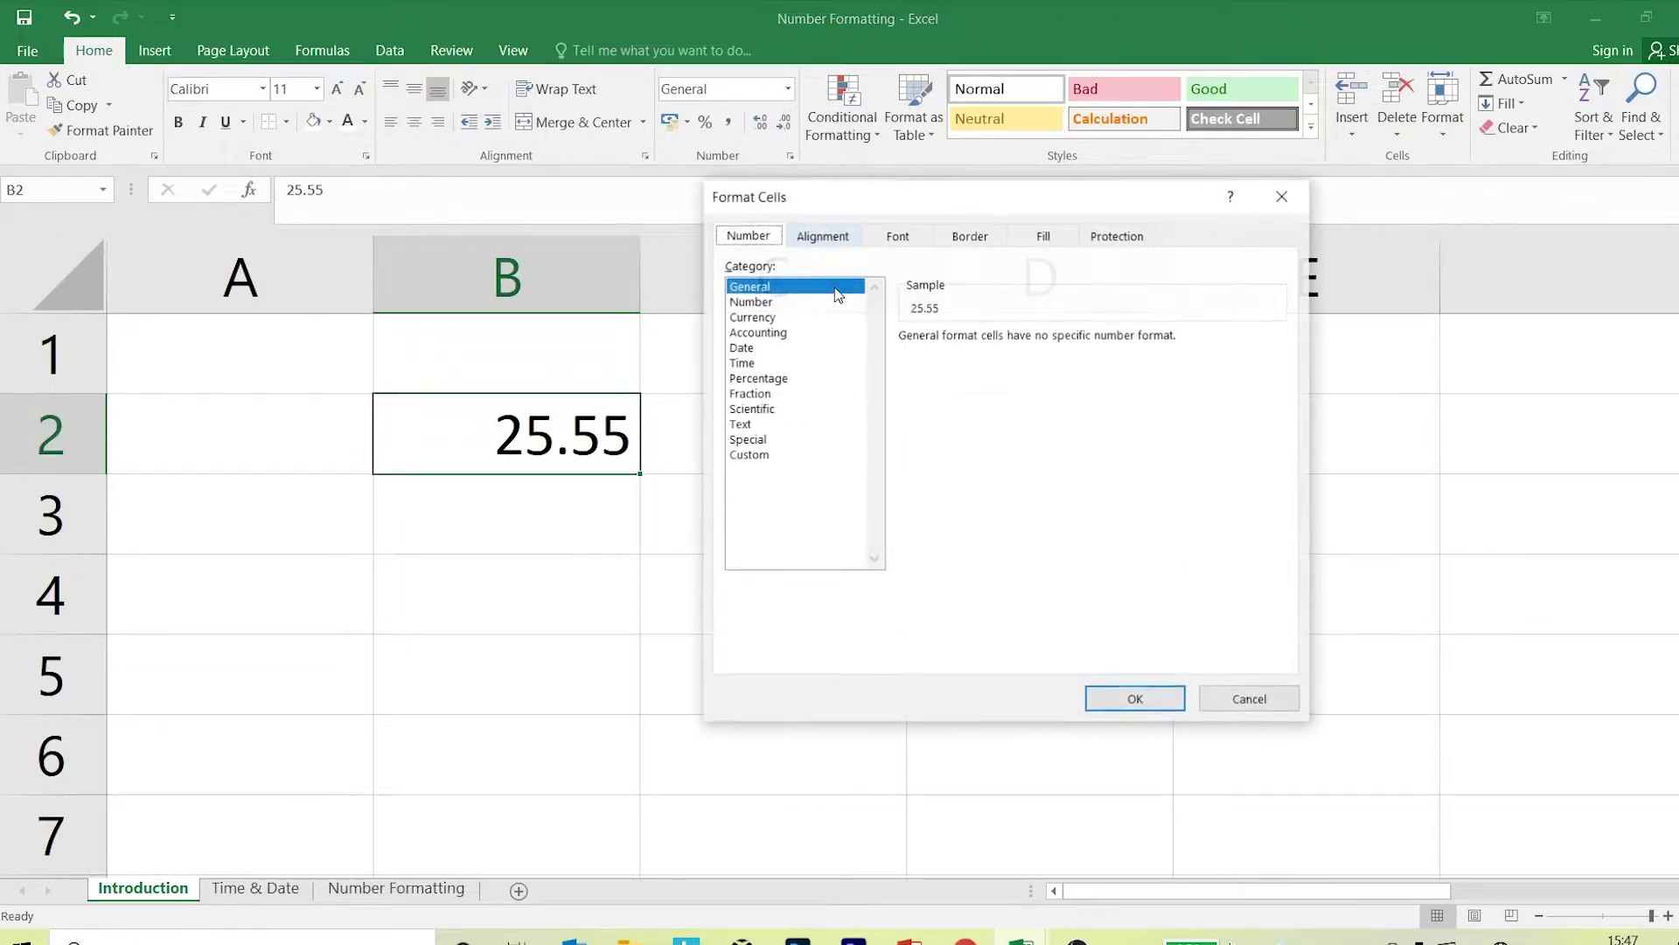
left_click(783, 302)
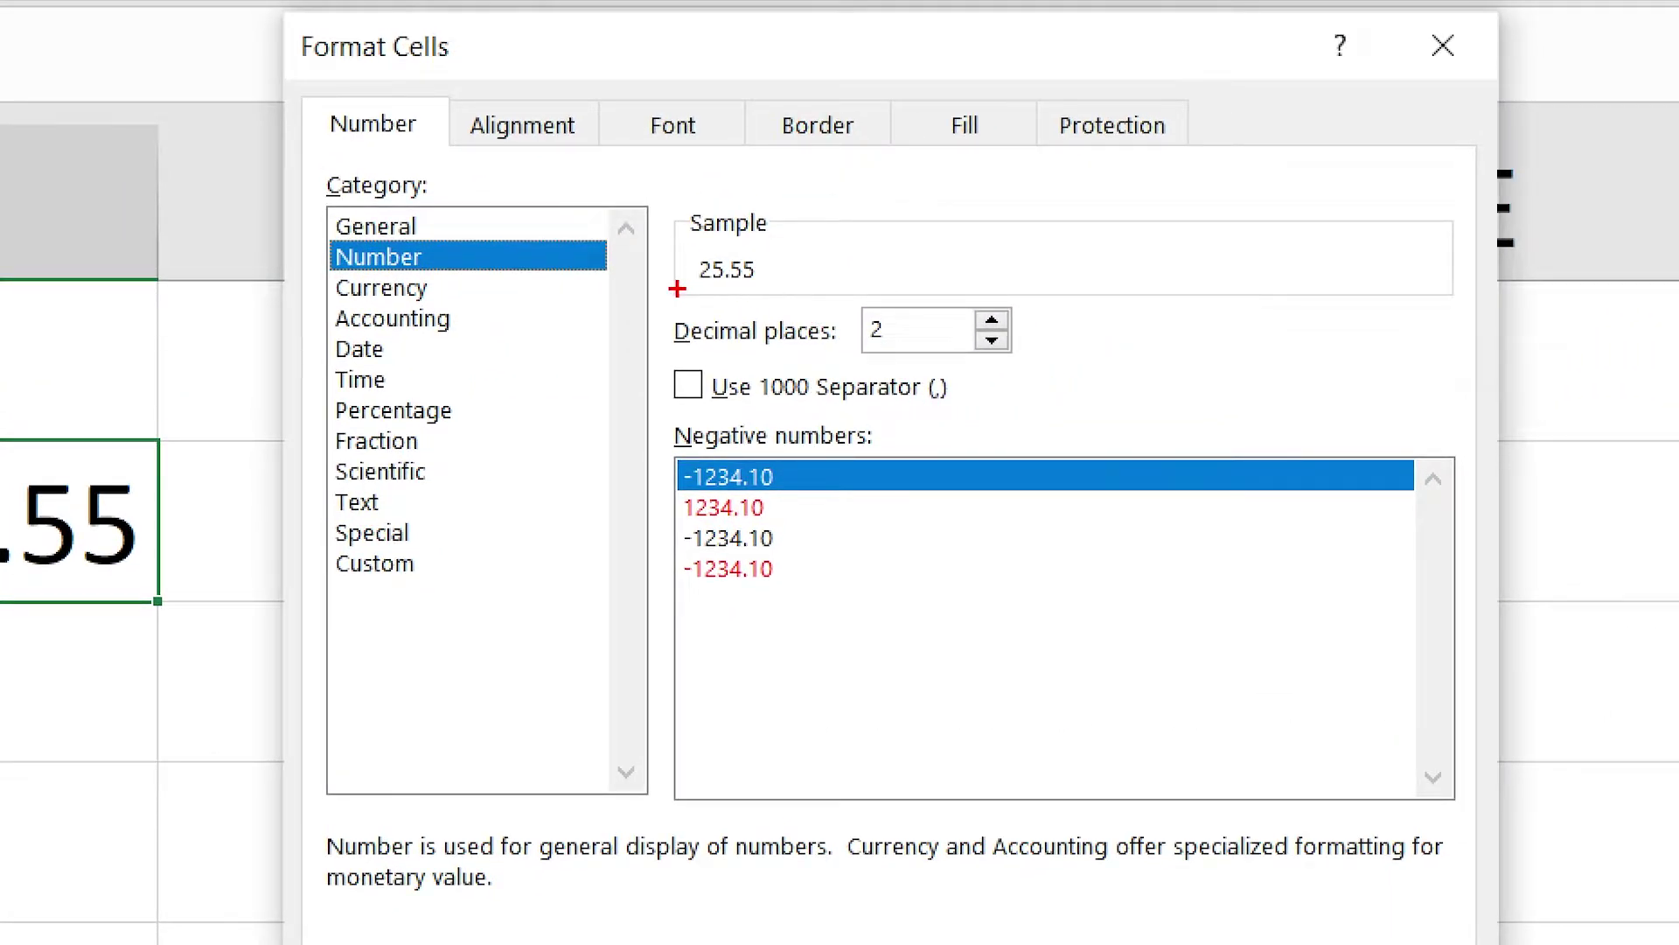
mouse_move(669, 288)
left_mouse_down()
mouse_move(731, 328)
mouse_move(900, 367)
mouse_move(1043, 373)
mouse_move(1186, 565)
left_mouse_up()
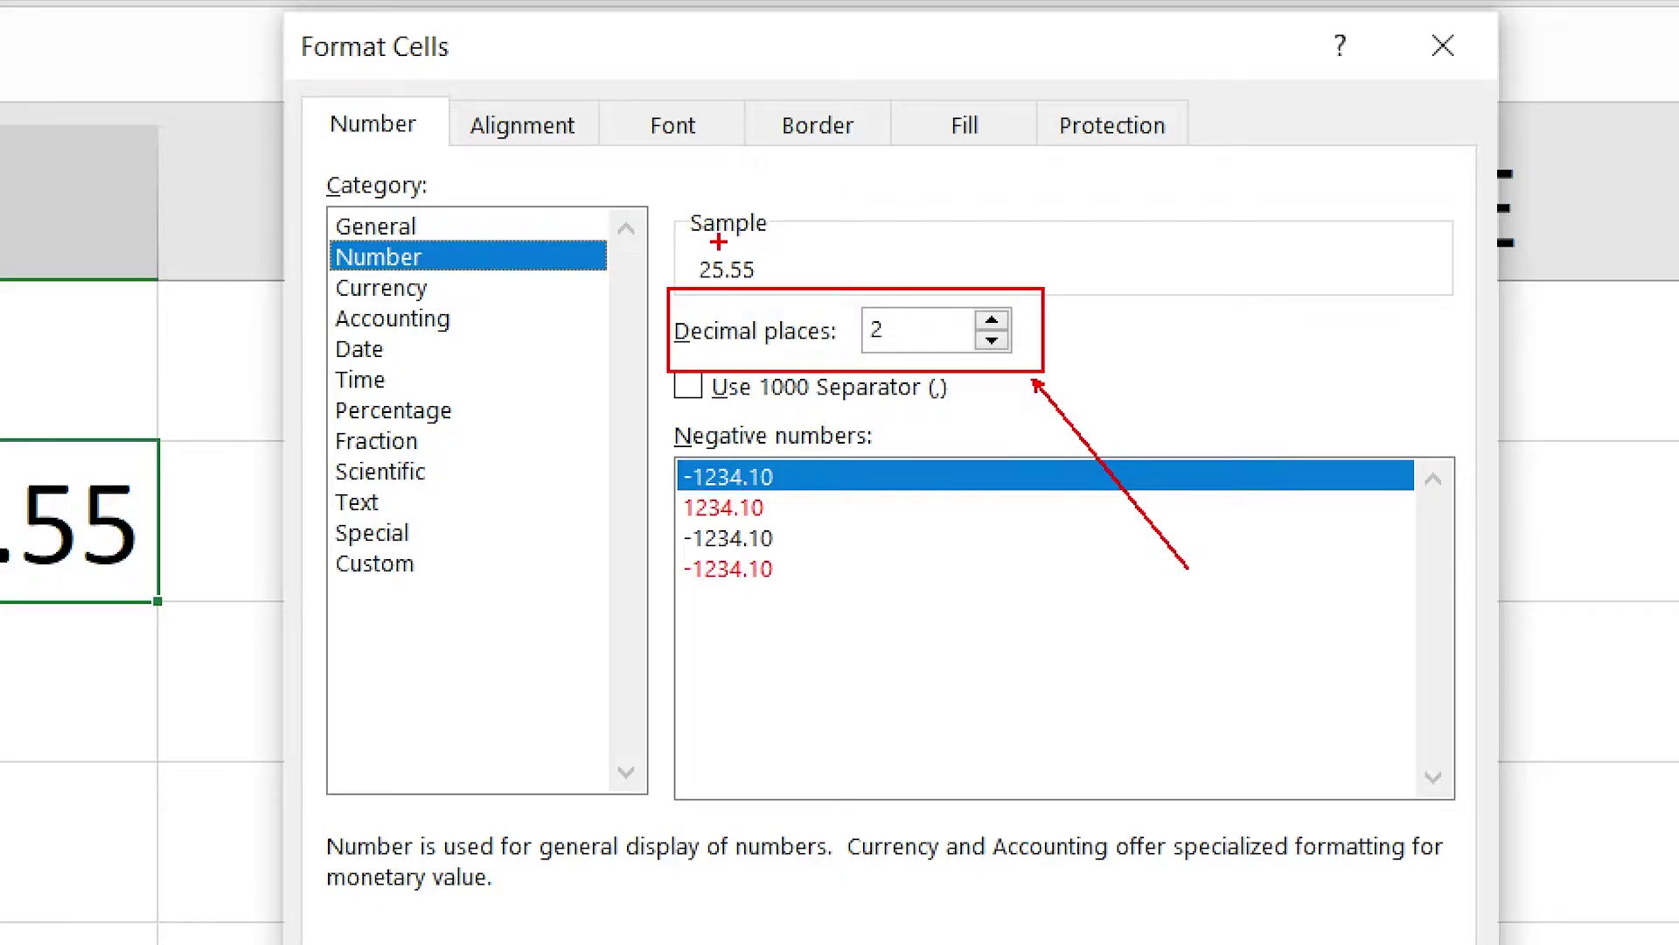
left_click_drag(725, 245, 777, 291)
left_click_drag(112, 581, 204, 805)
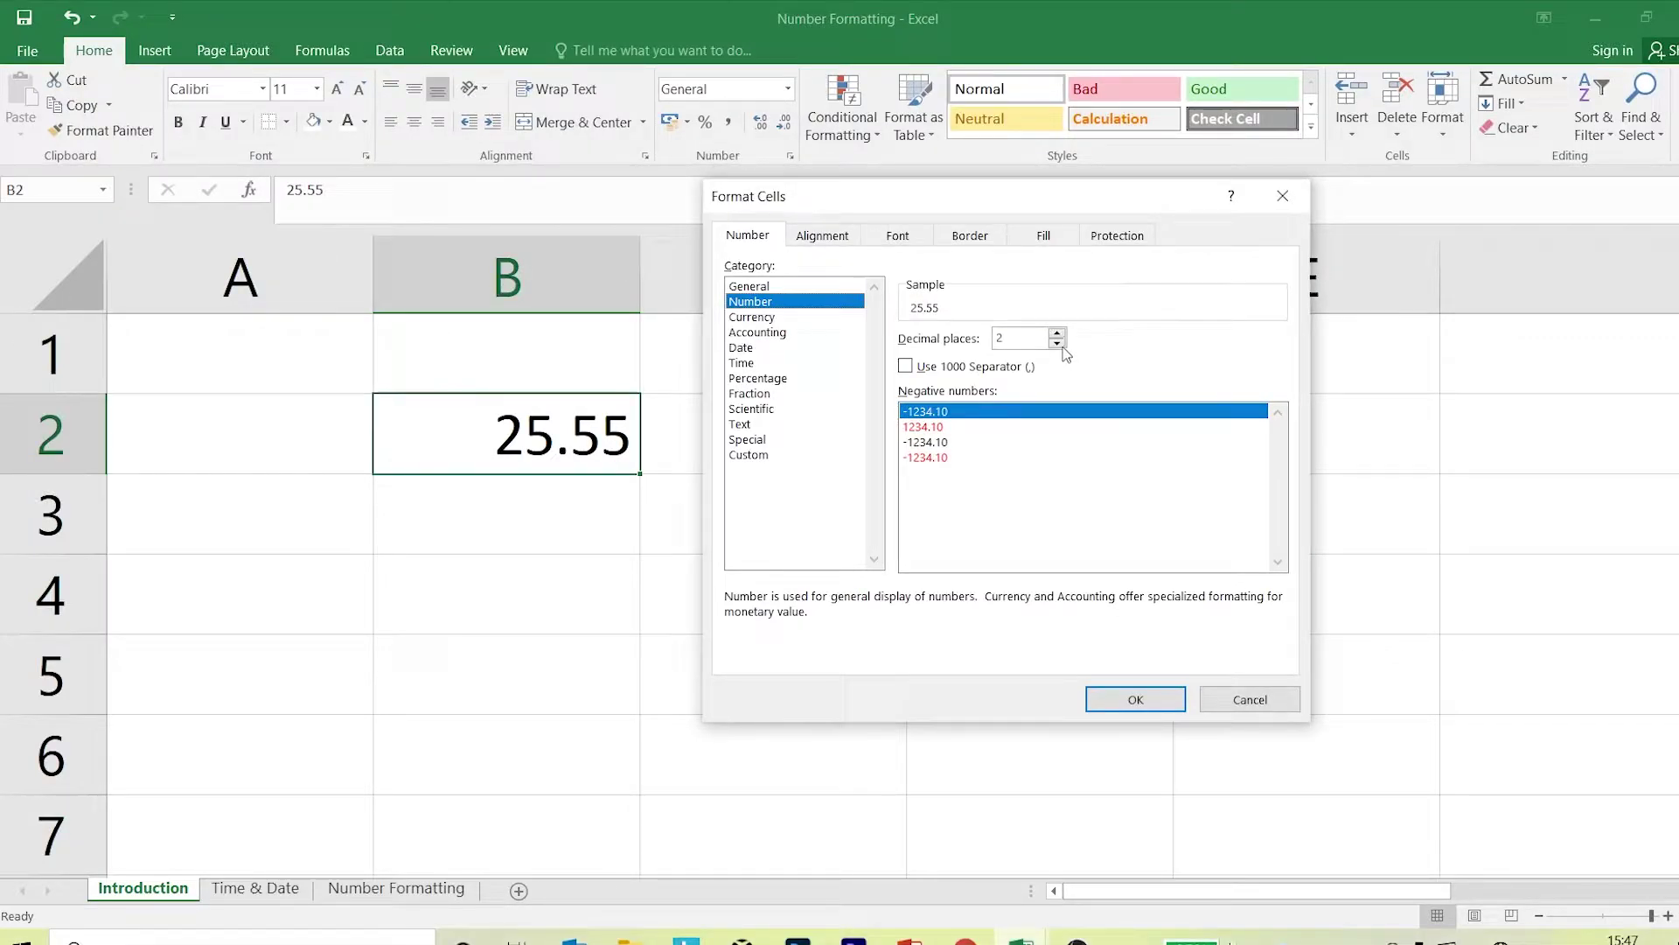
left_click(1057, 343)
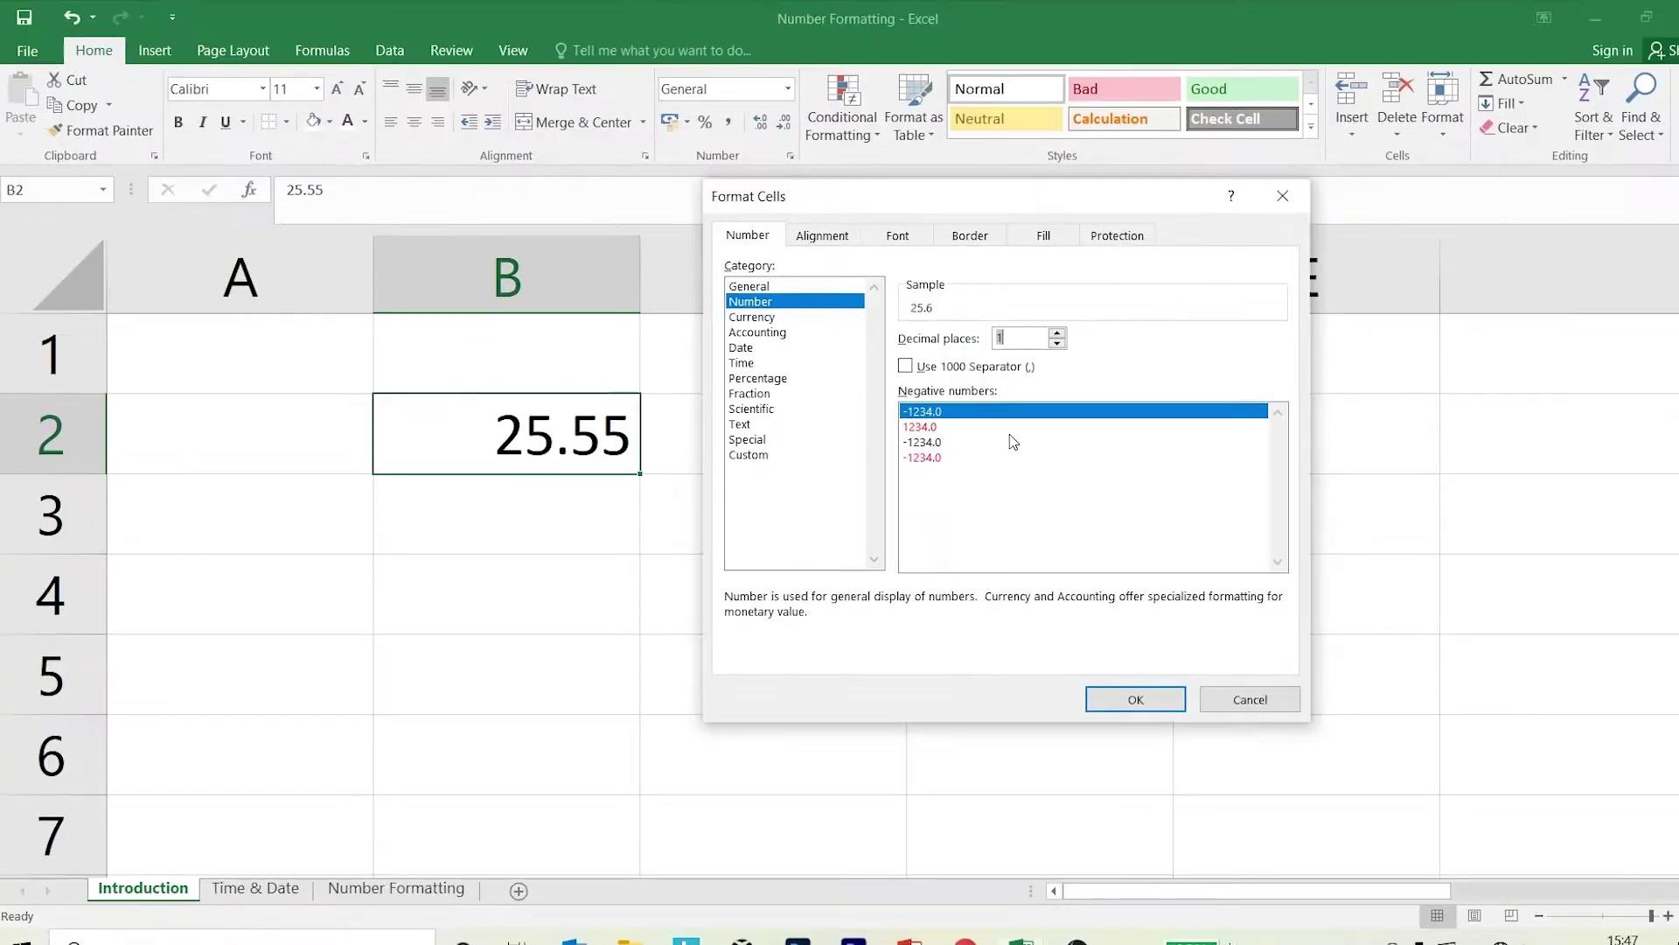
left_click(1059, 343)
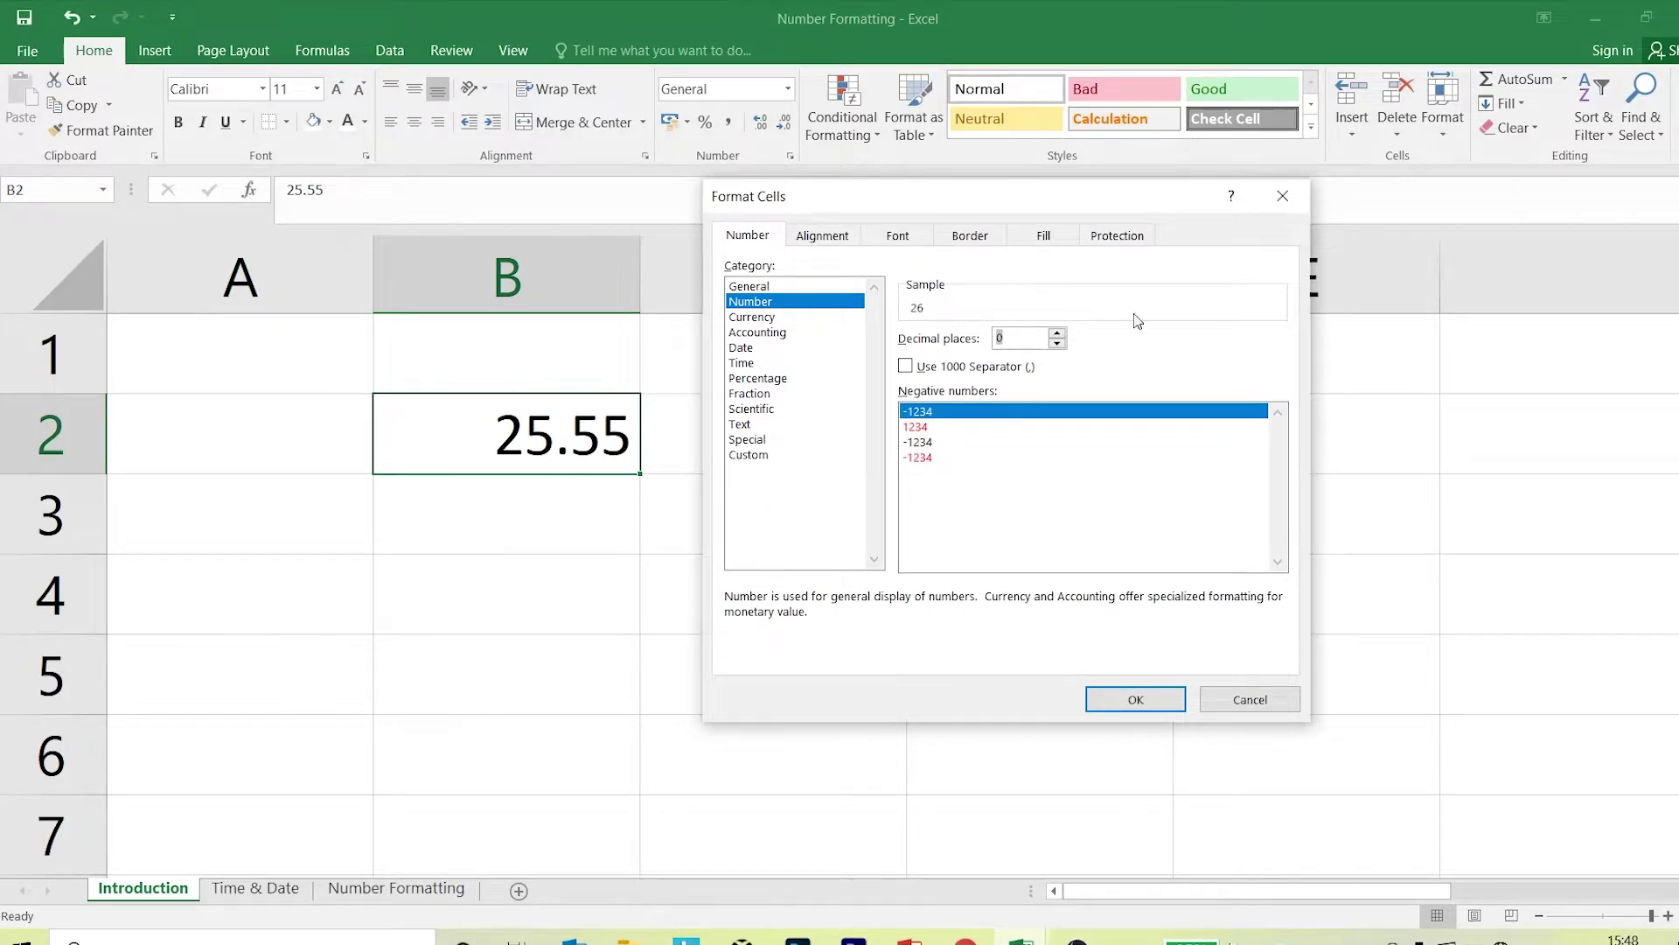
left_click(1306, 198)
Enter 25999 in B3 and -250 in B4.
left_click(506, 511)
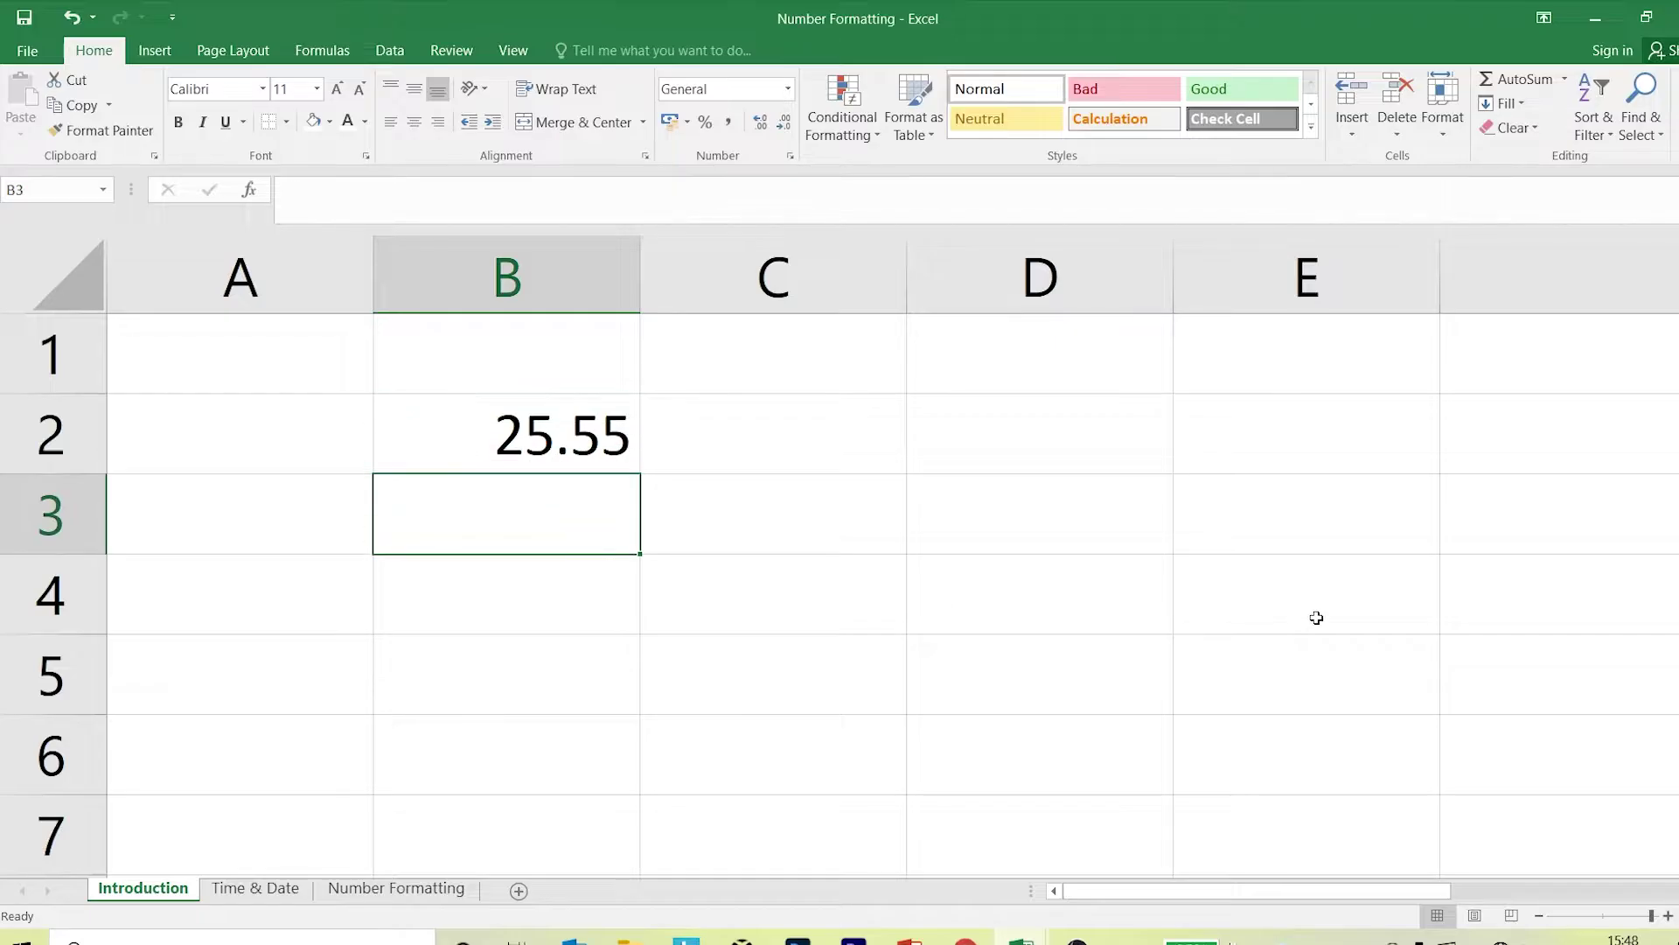
type("25")
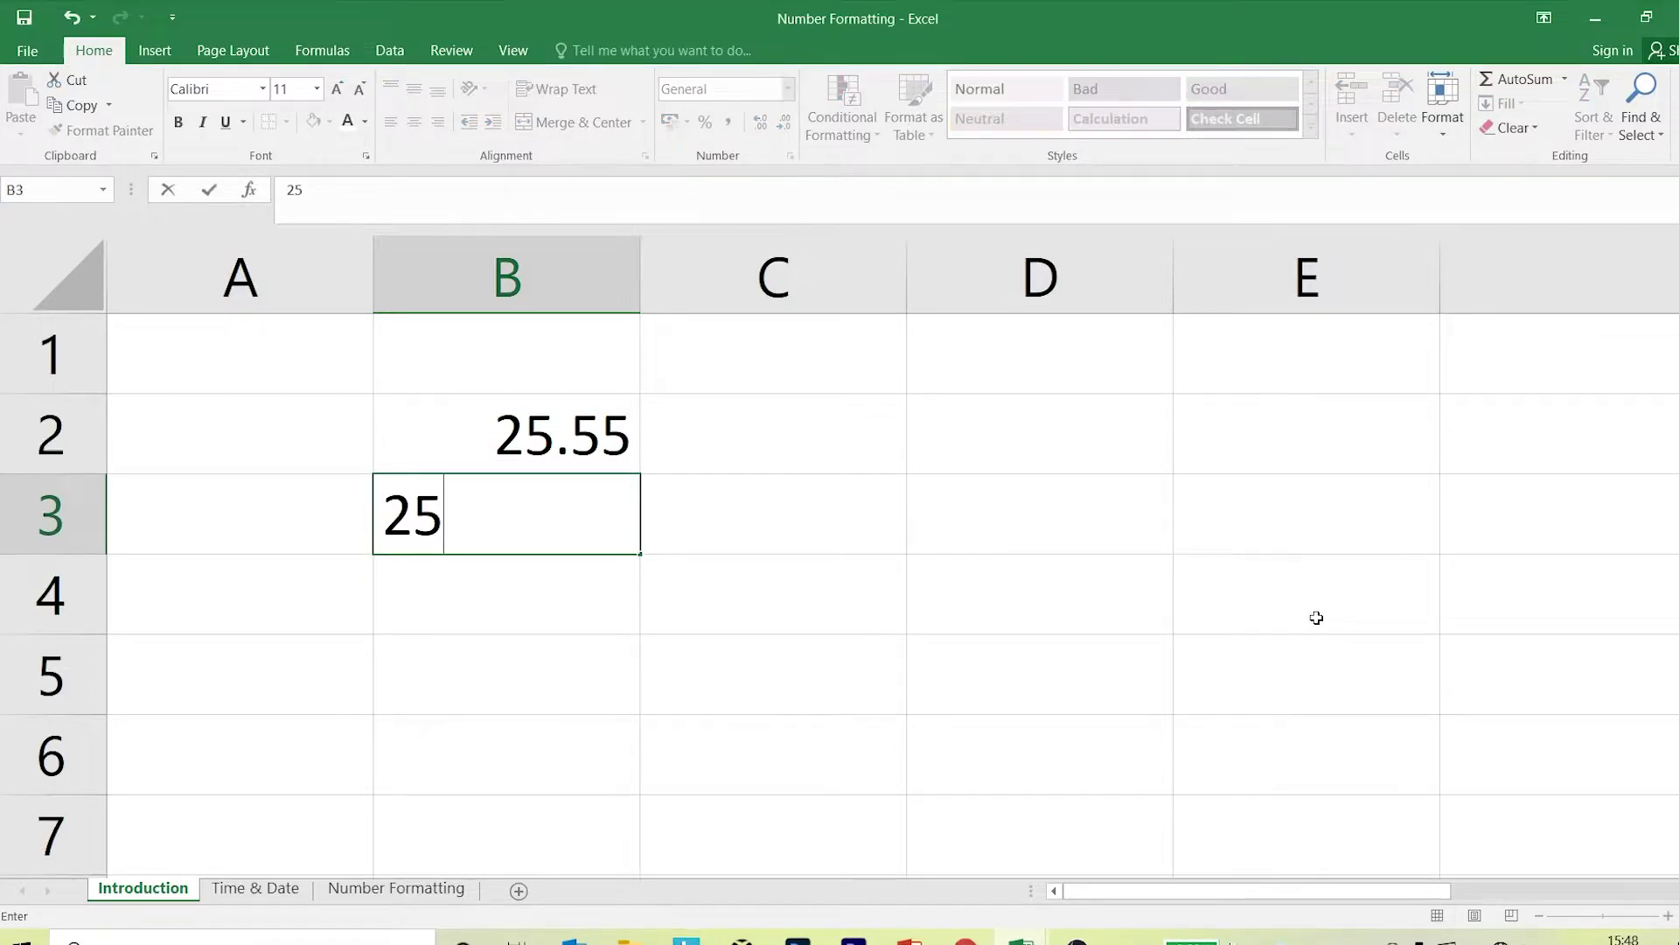
type("999")
key("Return")
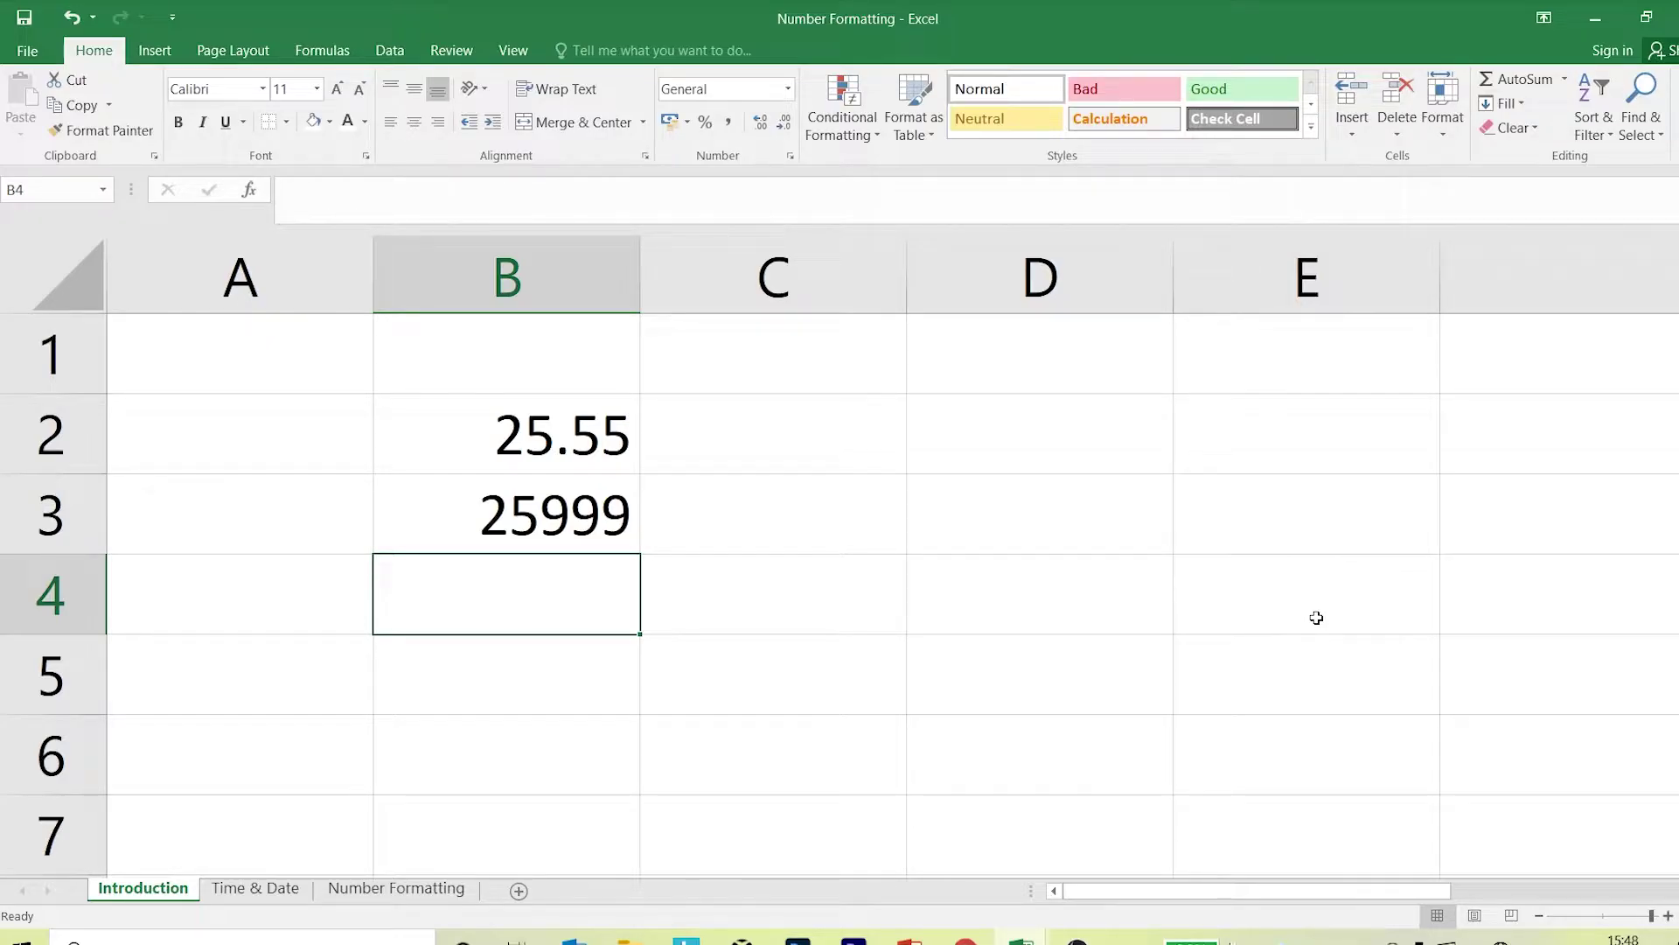
type("-250")
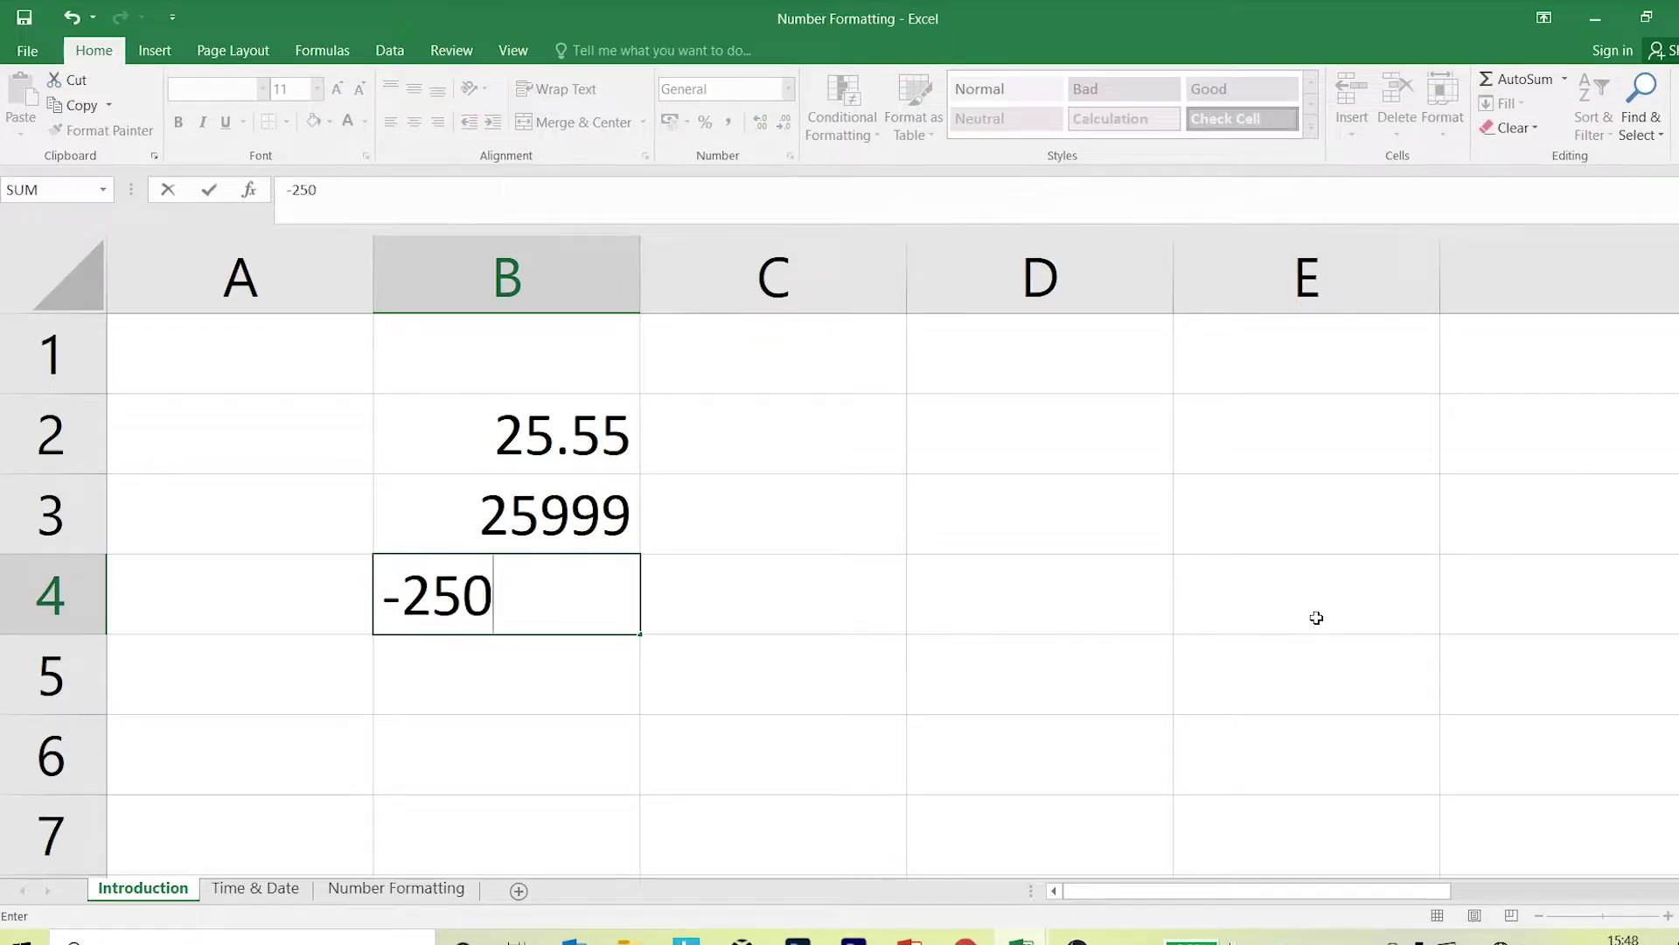
key("Return")
Reselect B3 and preview the Number category in Format Cells.
key("Up")
key("Up")
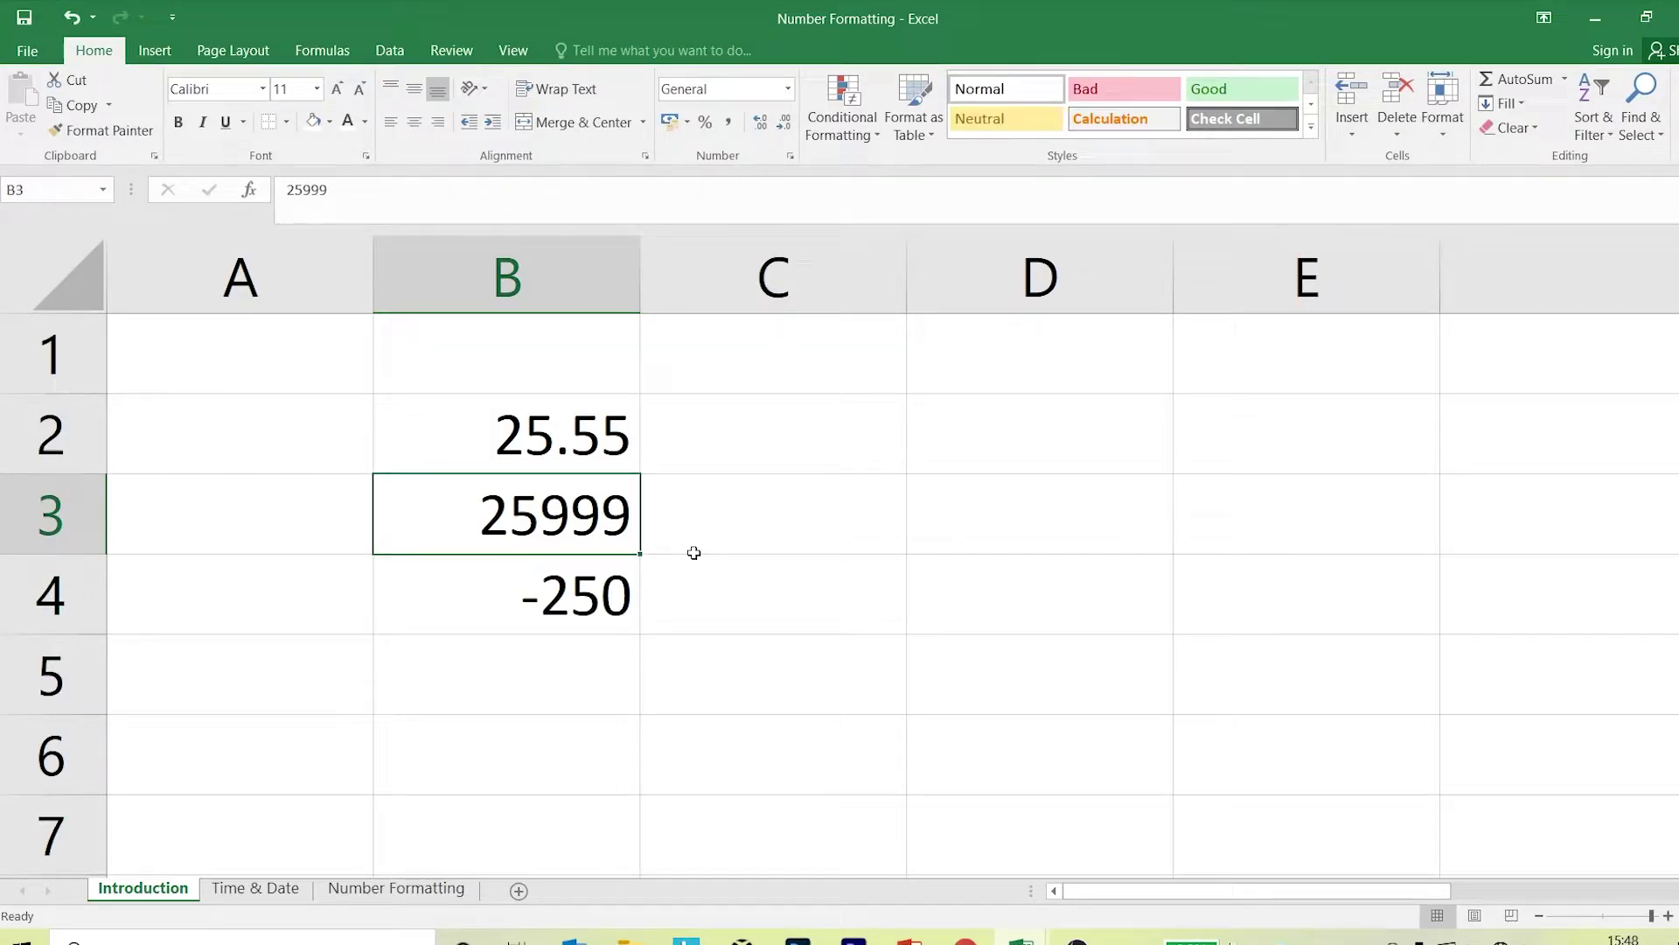
left_click(790, 155)
left_click(754, 303)
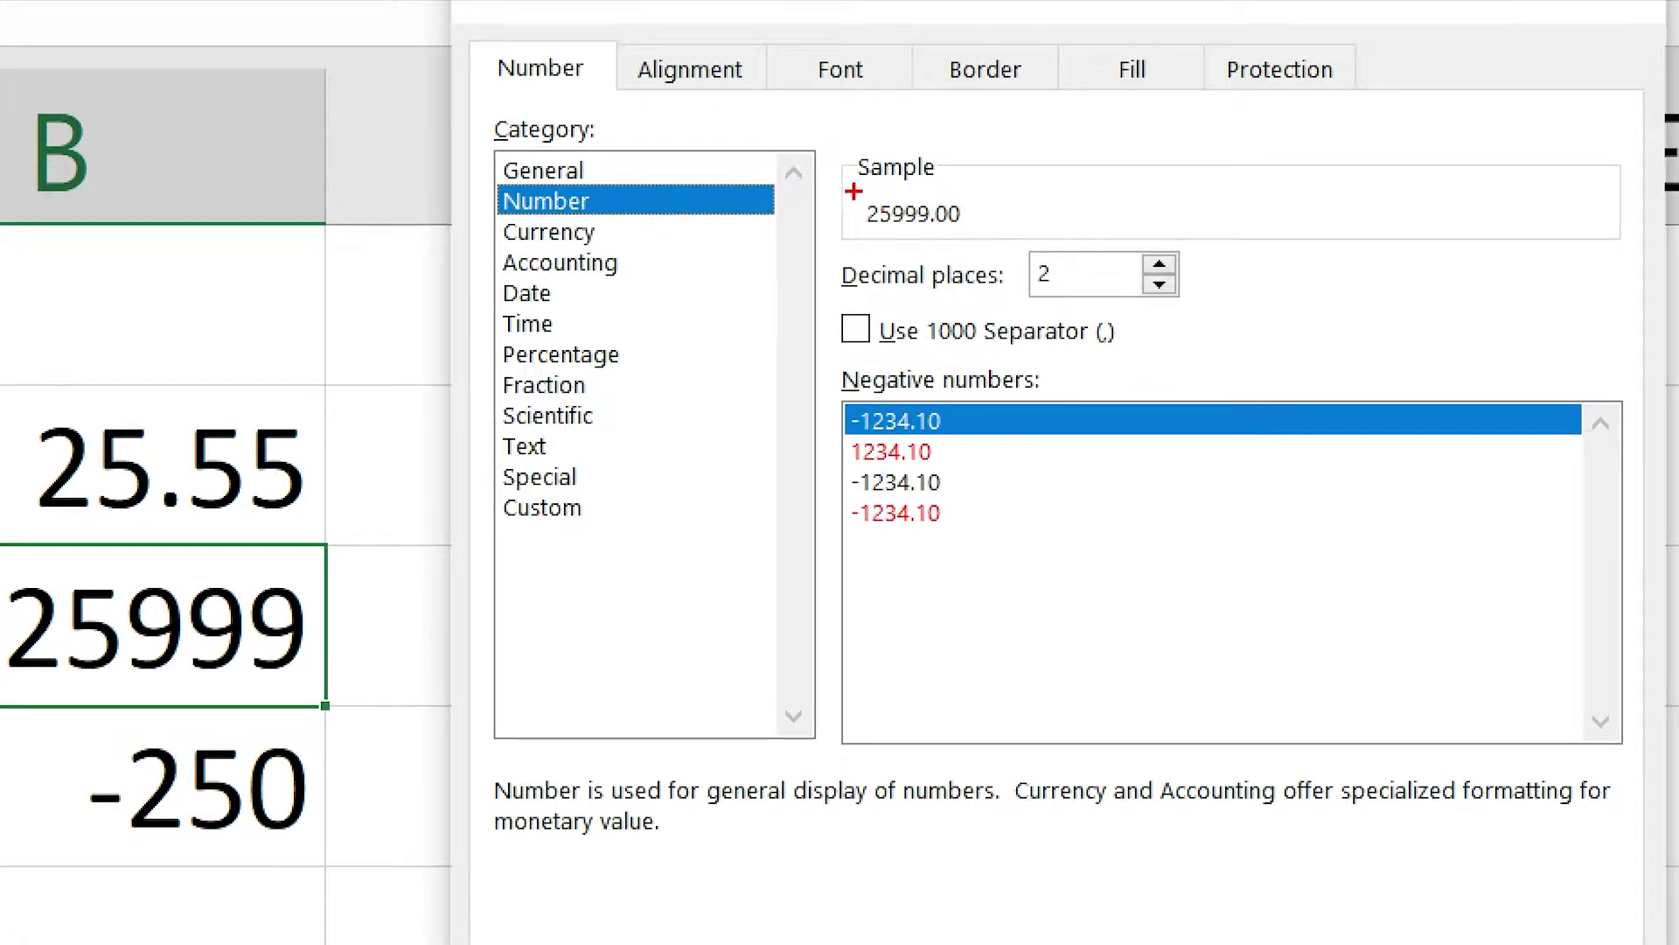
Format B3 as Number with thousands separator and 2 decimals, showing 25,999.00.
left_click_drag(902, 296, 948, 319)
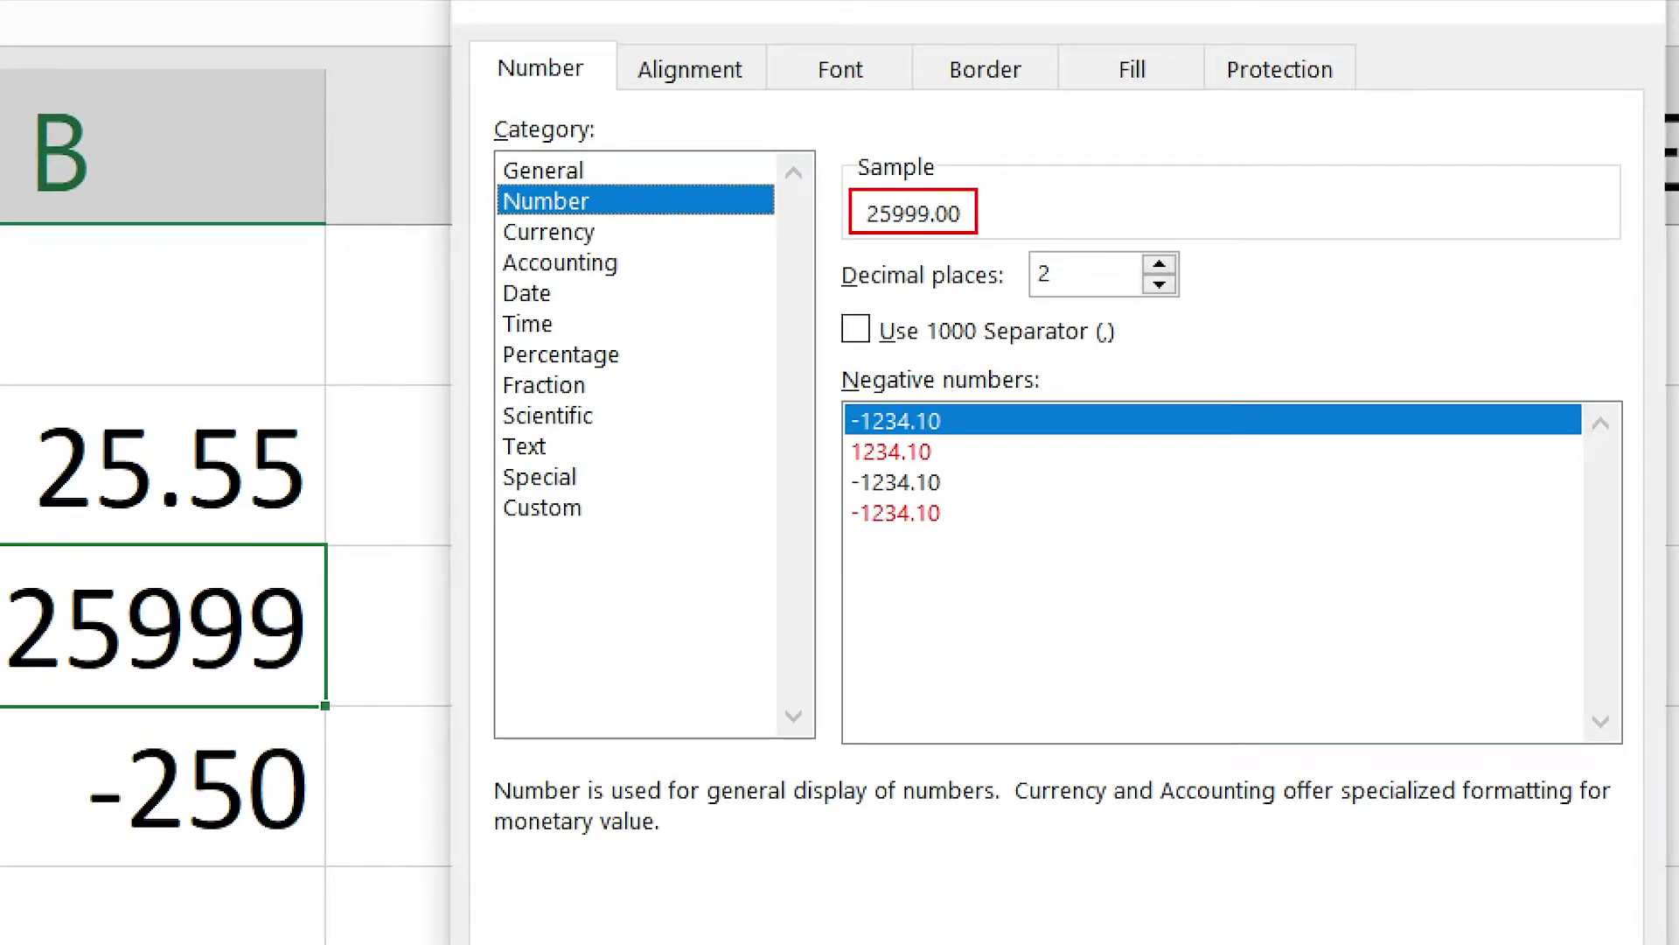
left_click_drag(967, 234, 1045, 358)
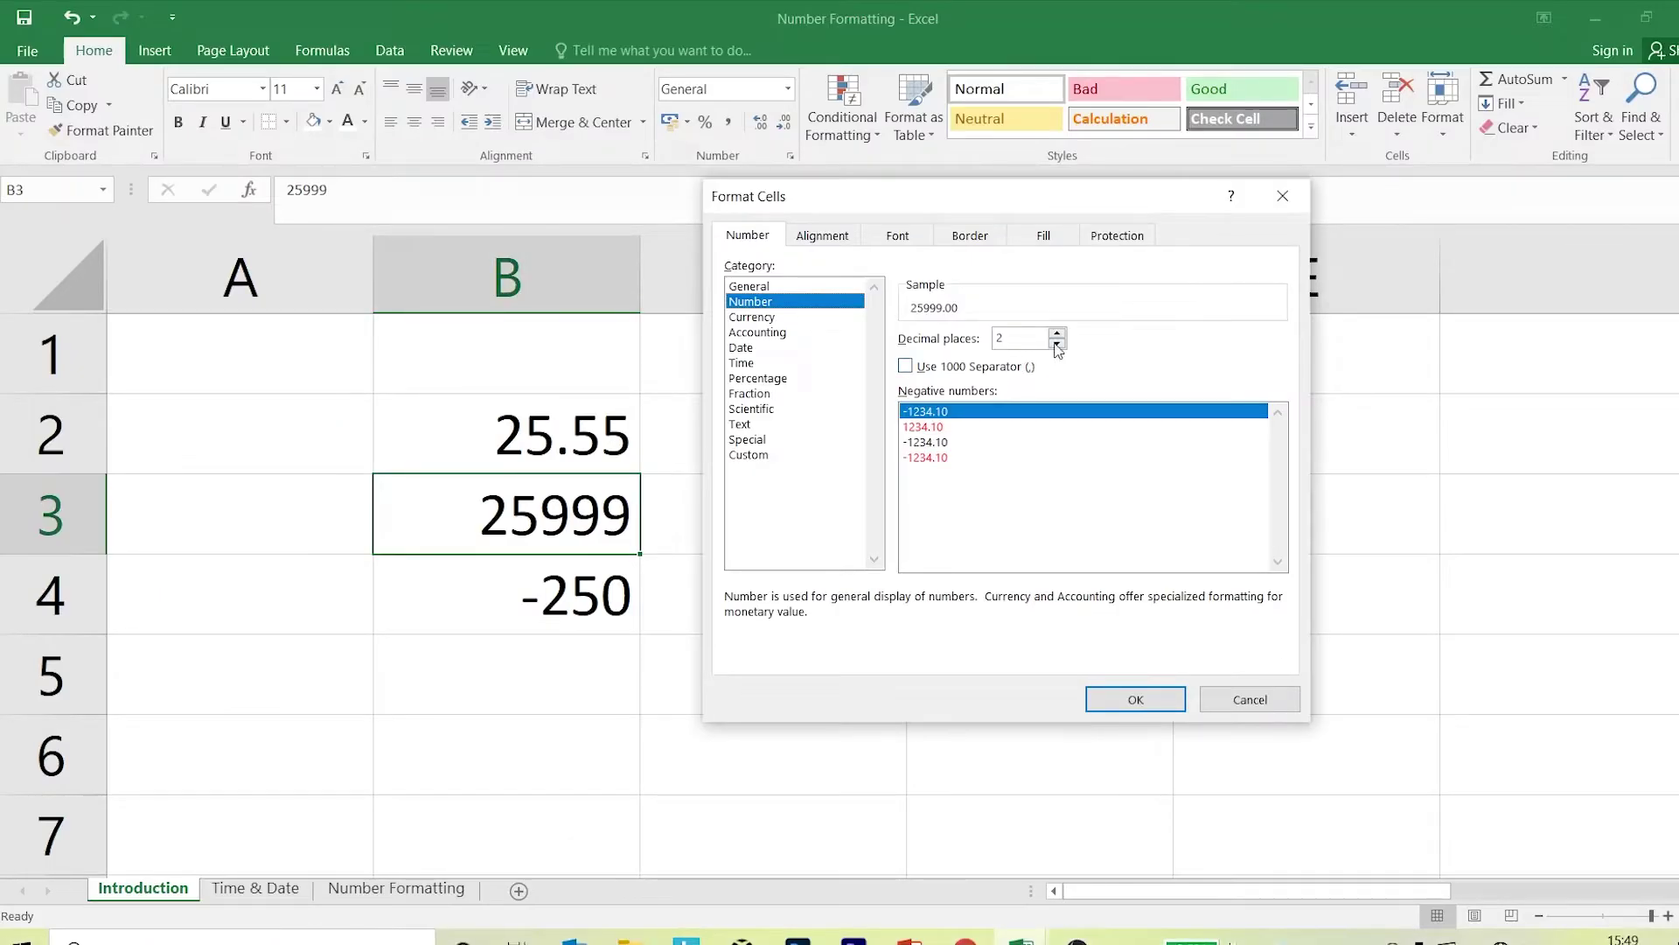
left_click(1058, 346)
left_click(905, 367)
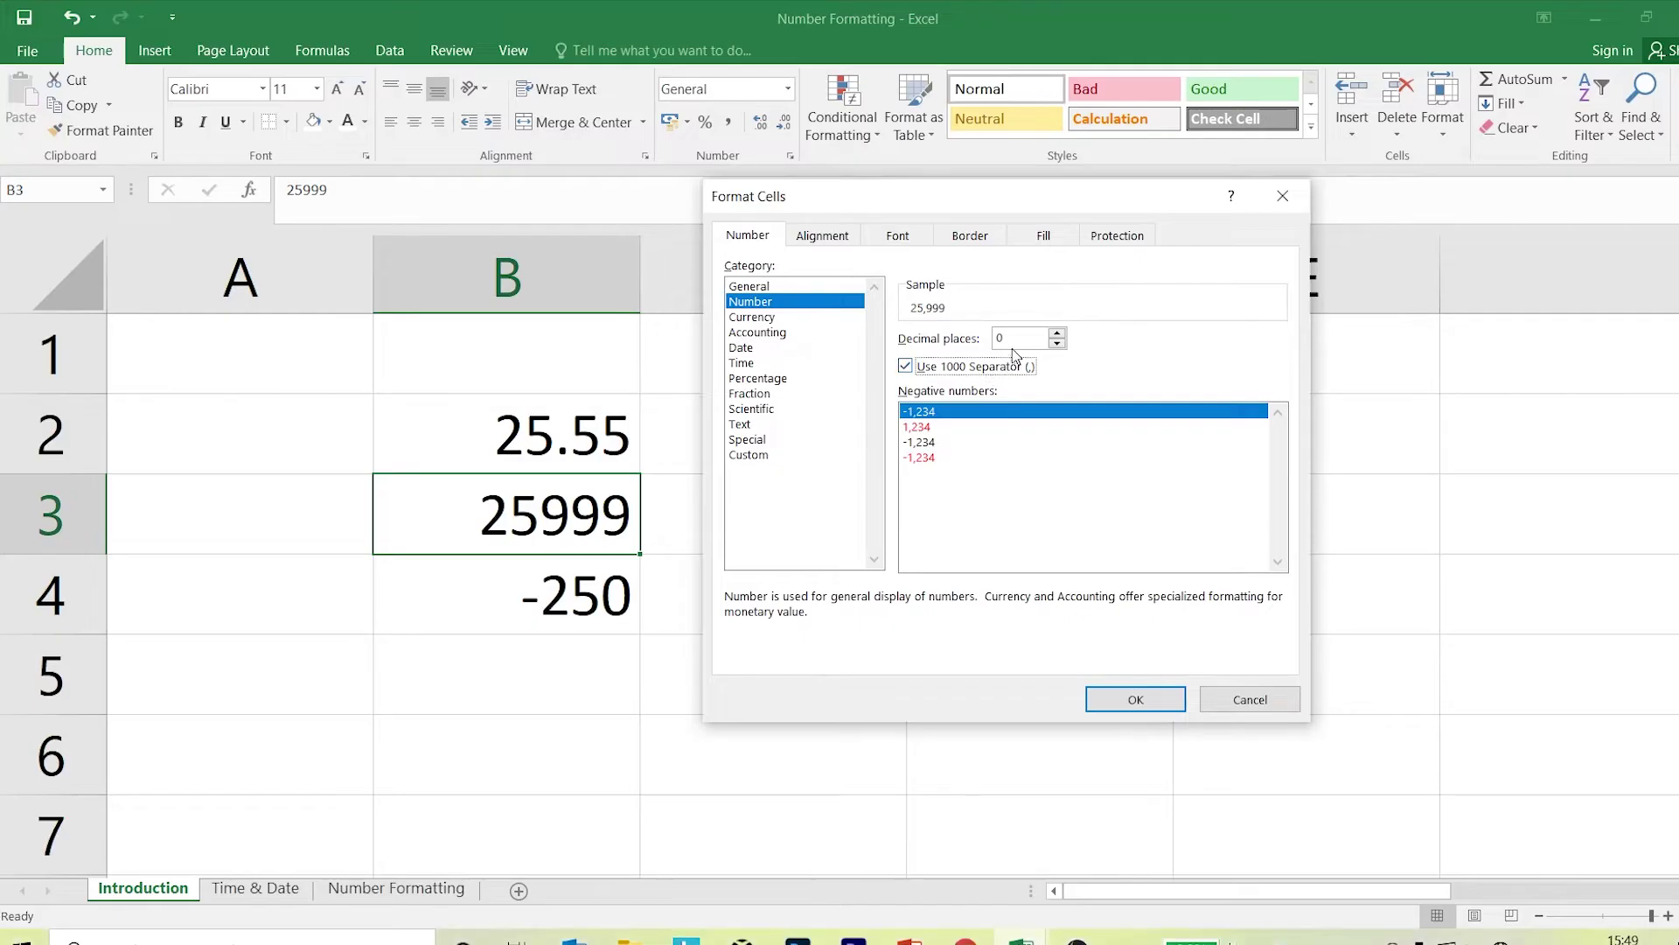
left_click(1058, 334)
left_click(1057, 334)
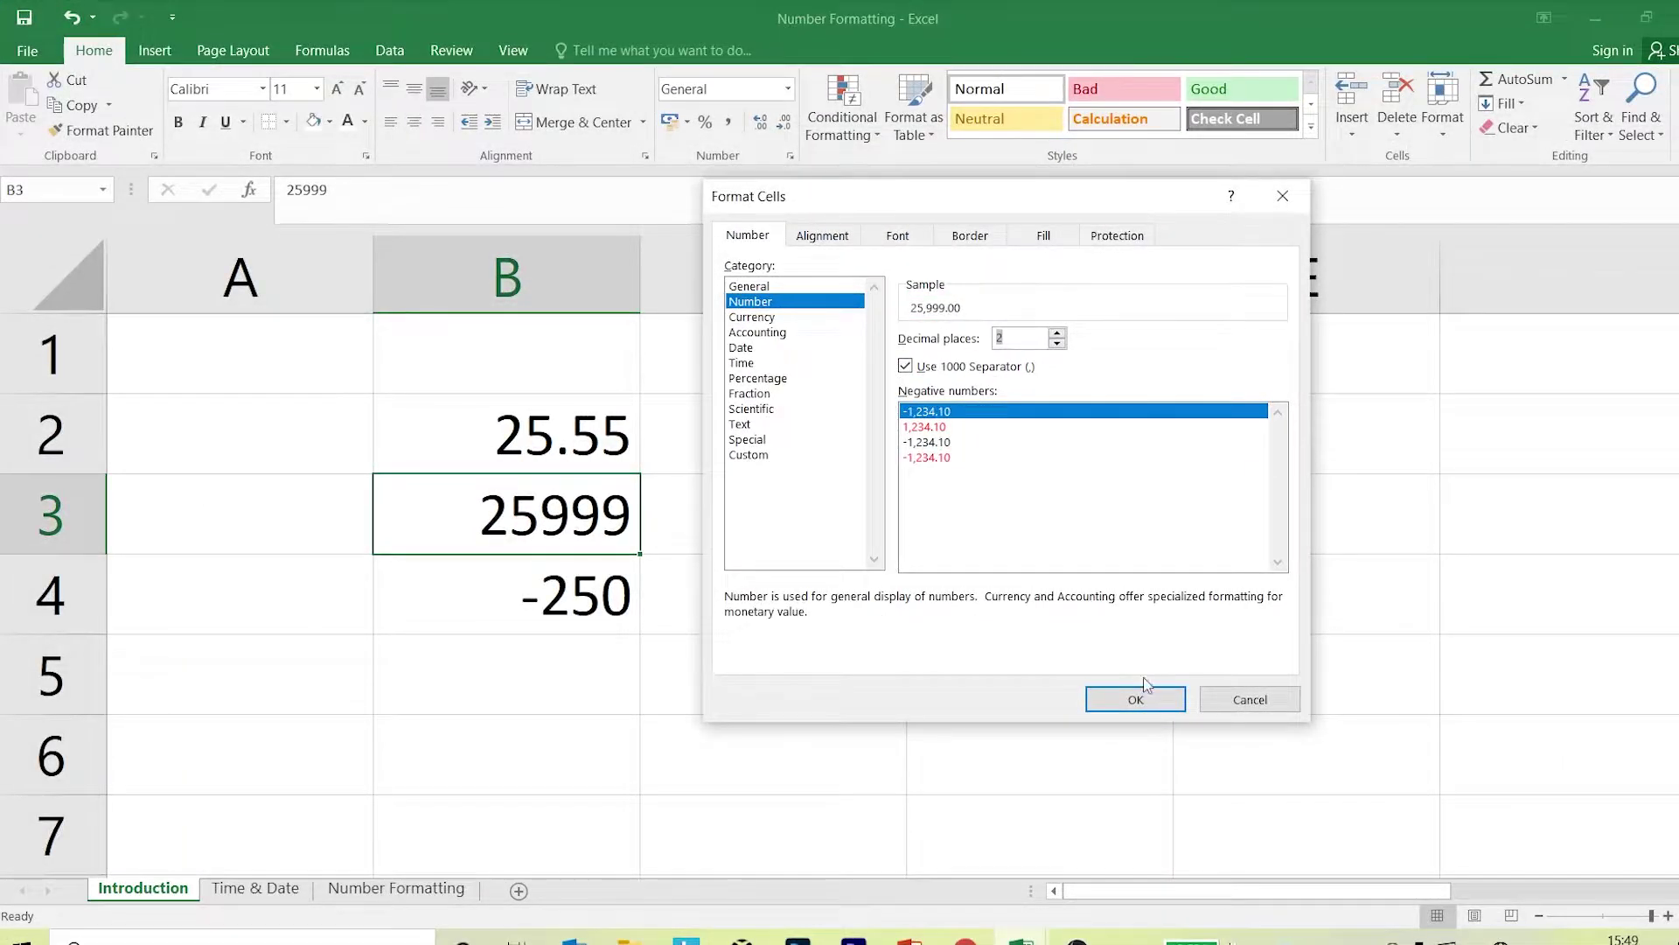
left_click(1135, 697)
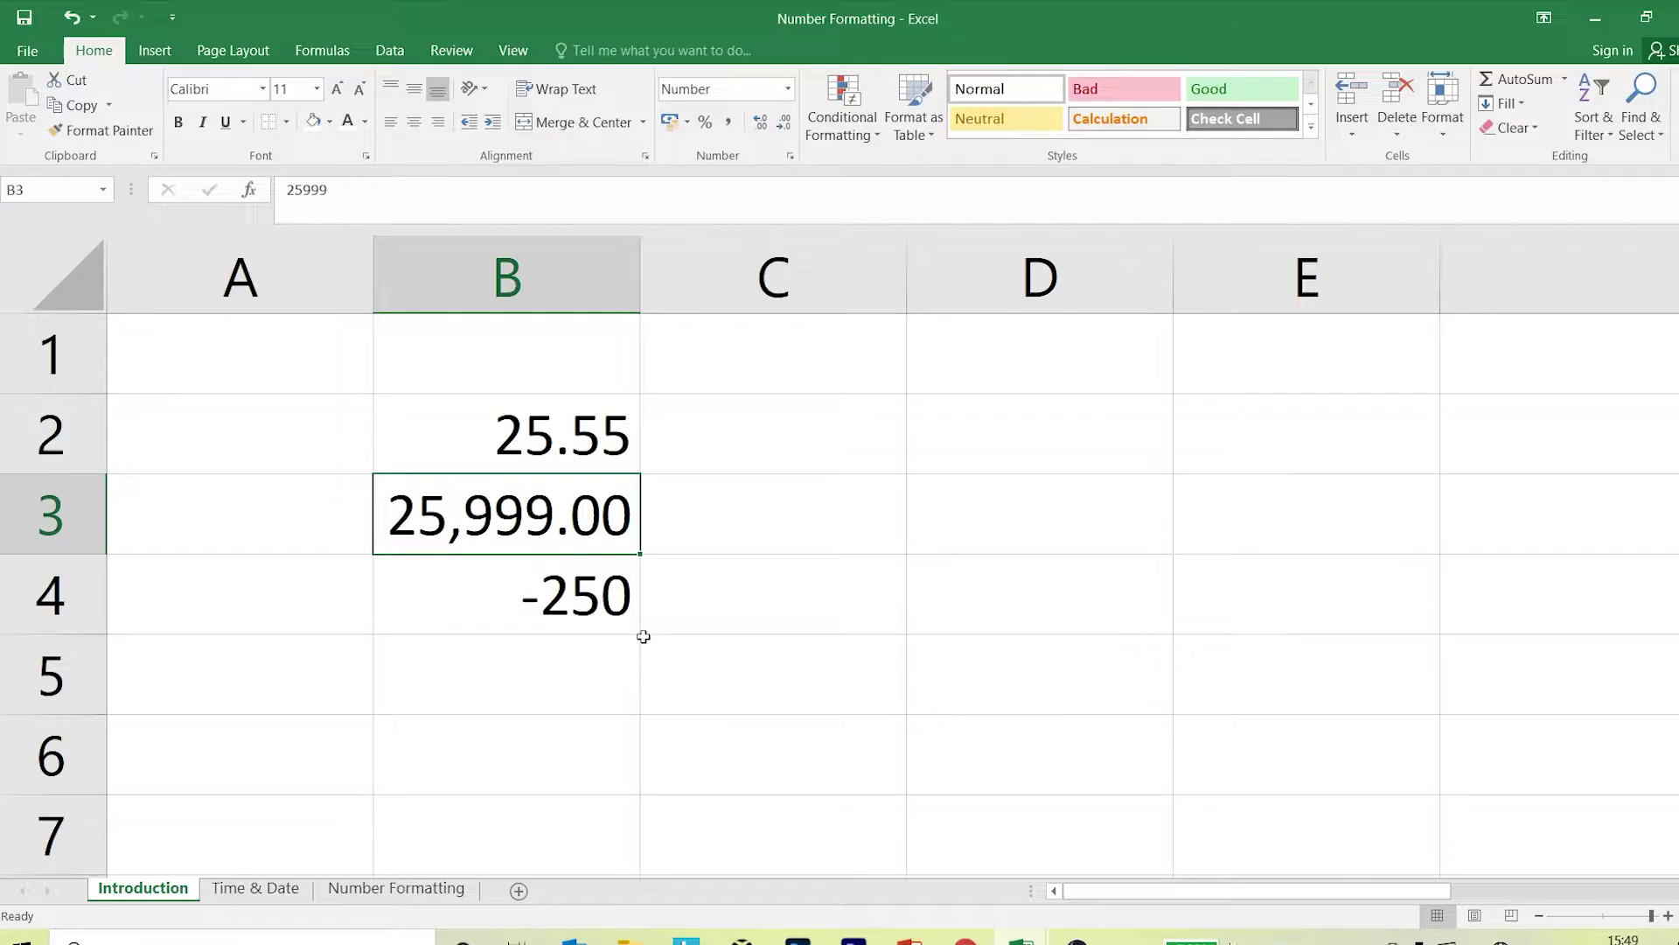
left_click_drag(621, 617, 595, 595)
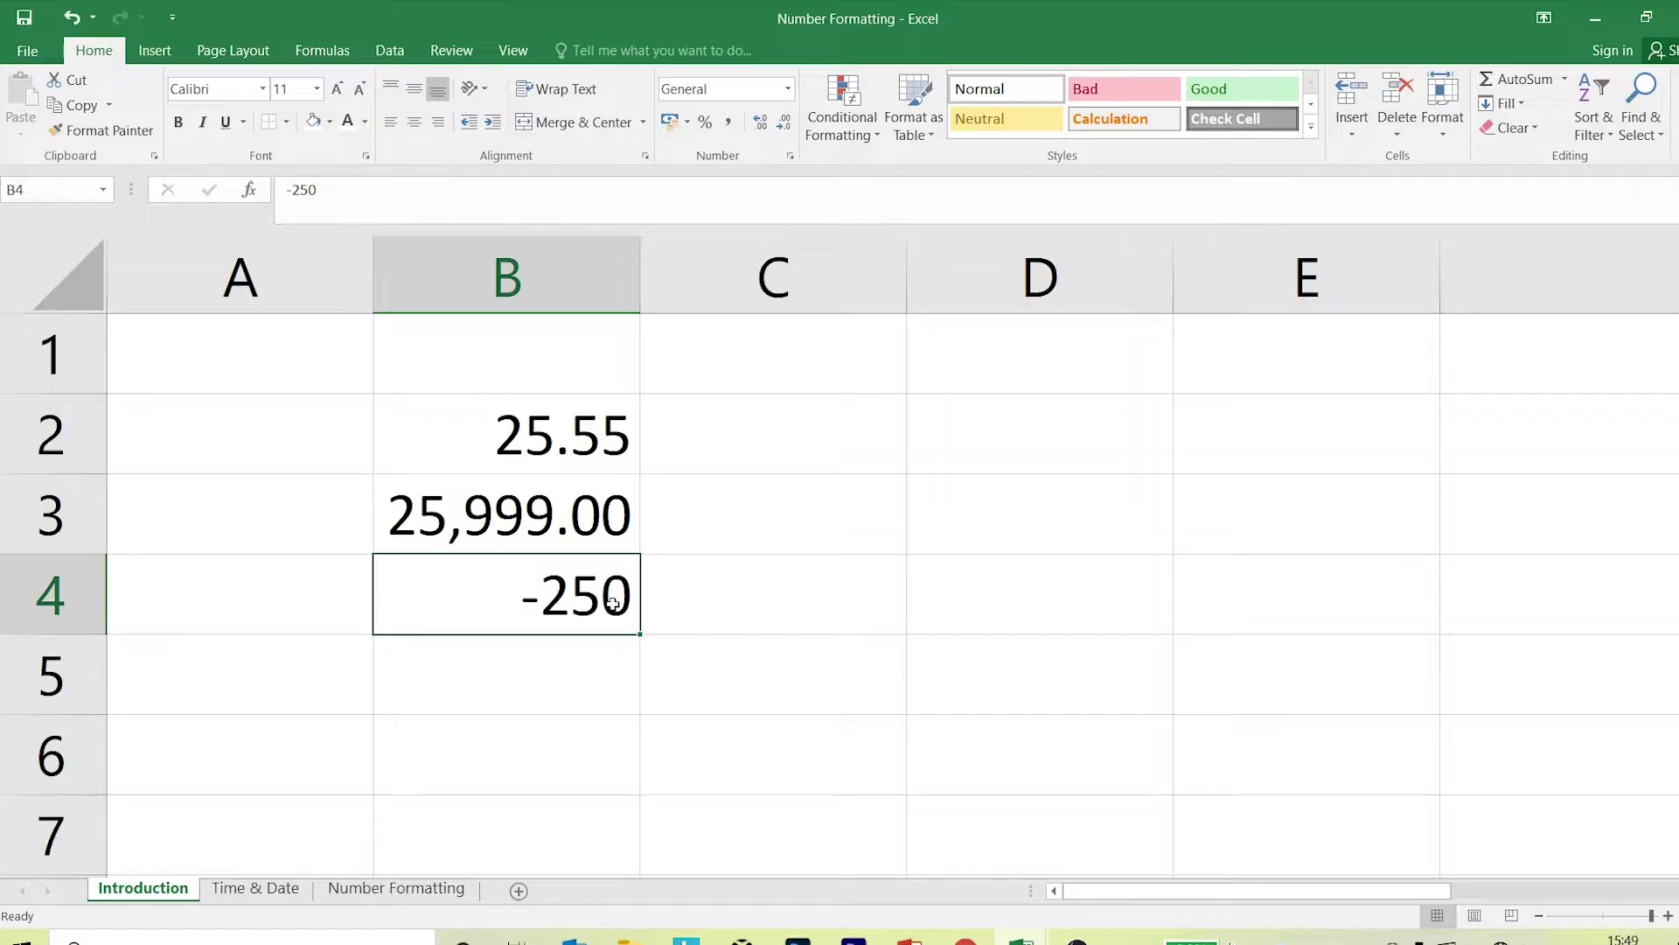
left_click(791, 157)
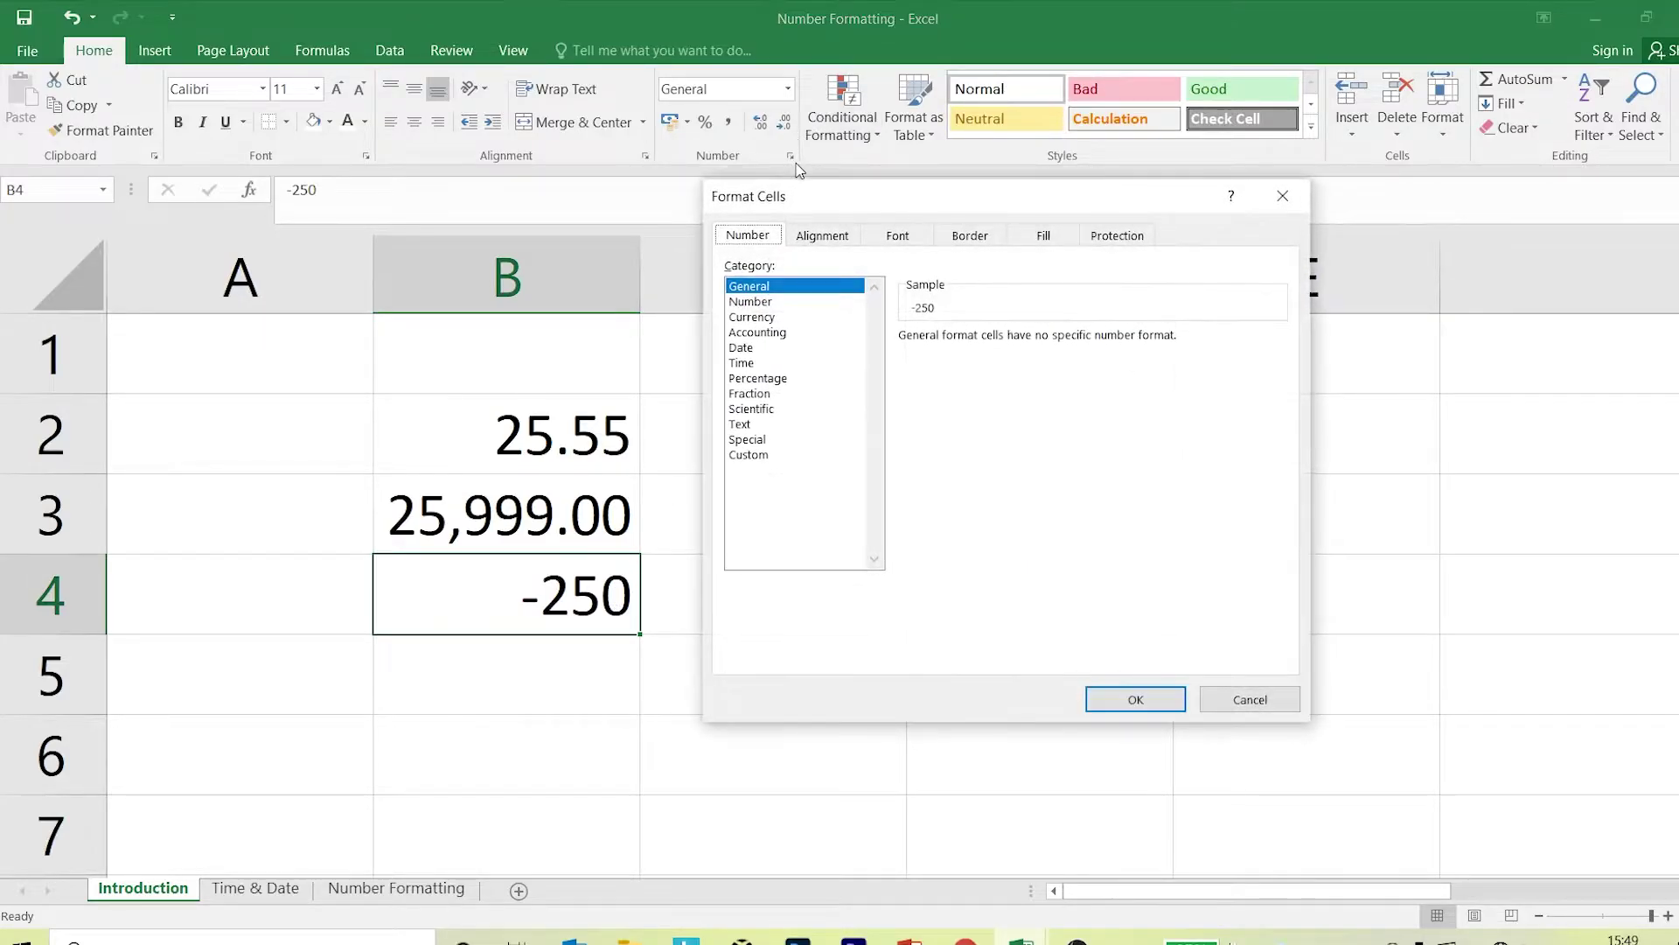
Format B4 as Number with 0 decimals and red negatives without a minus sign.
left_click(757, 302)
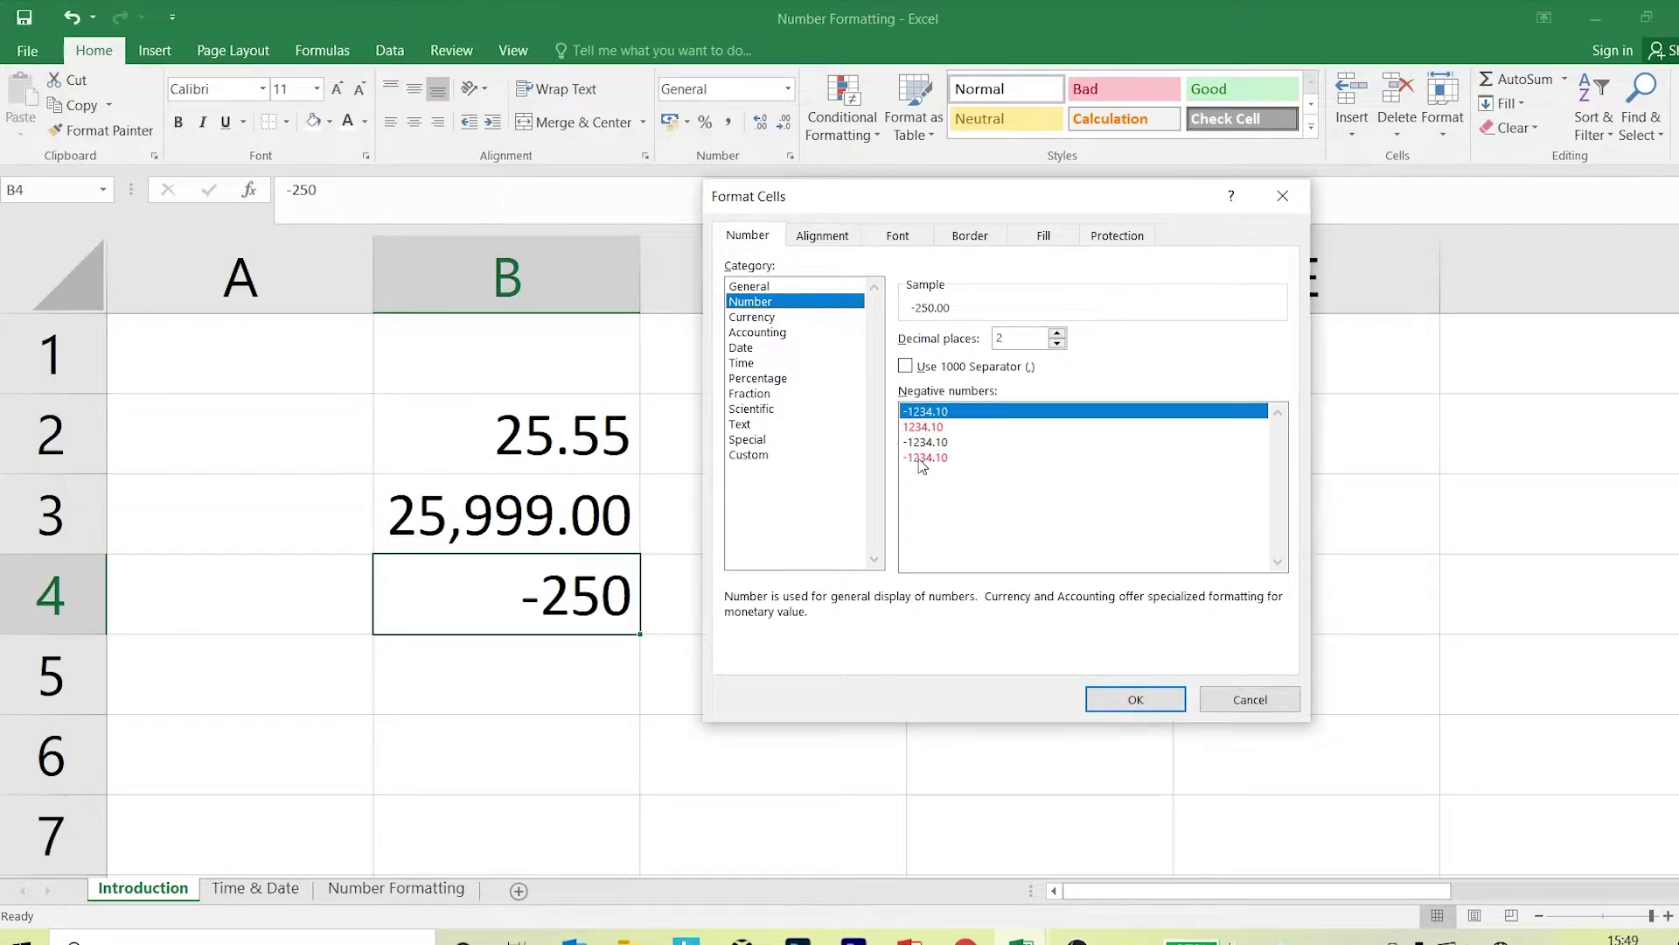
left_click(1058, 344)
left_click(1058, 344)
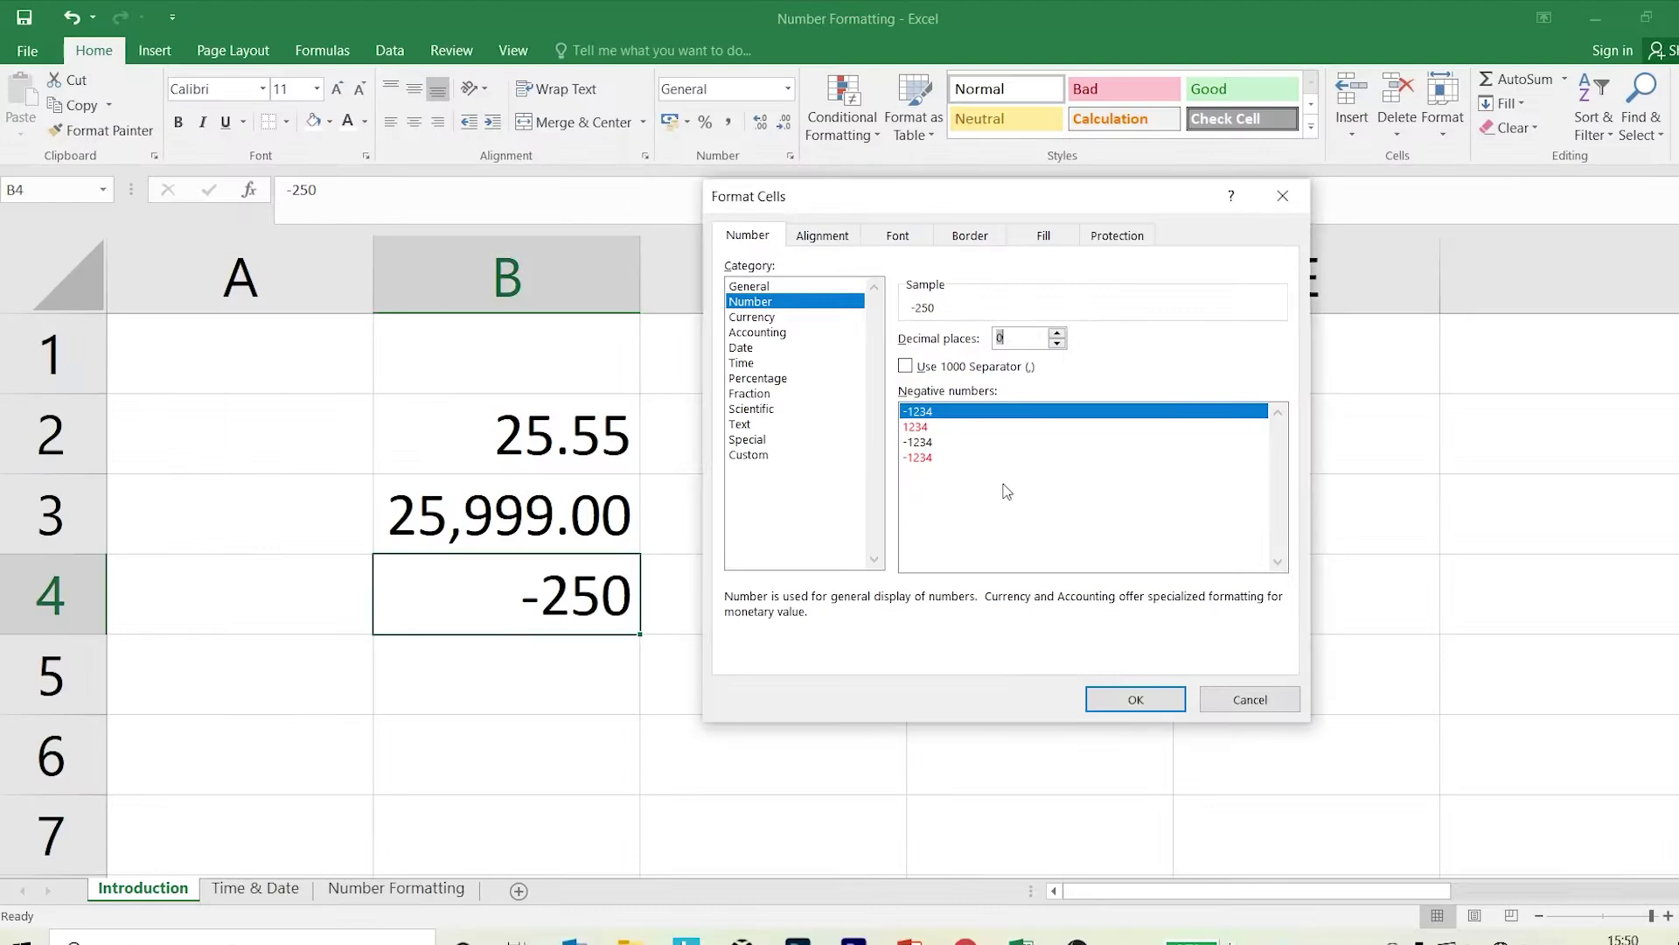
left_click(933, 428)
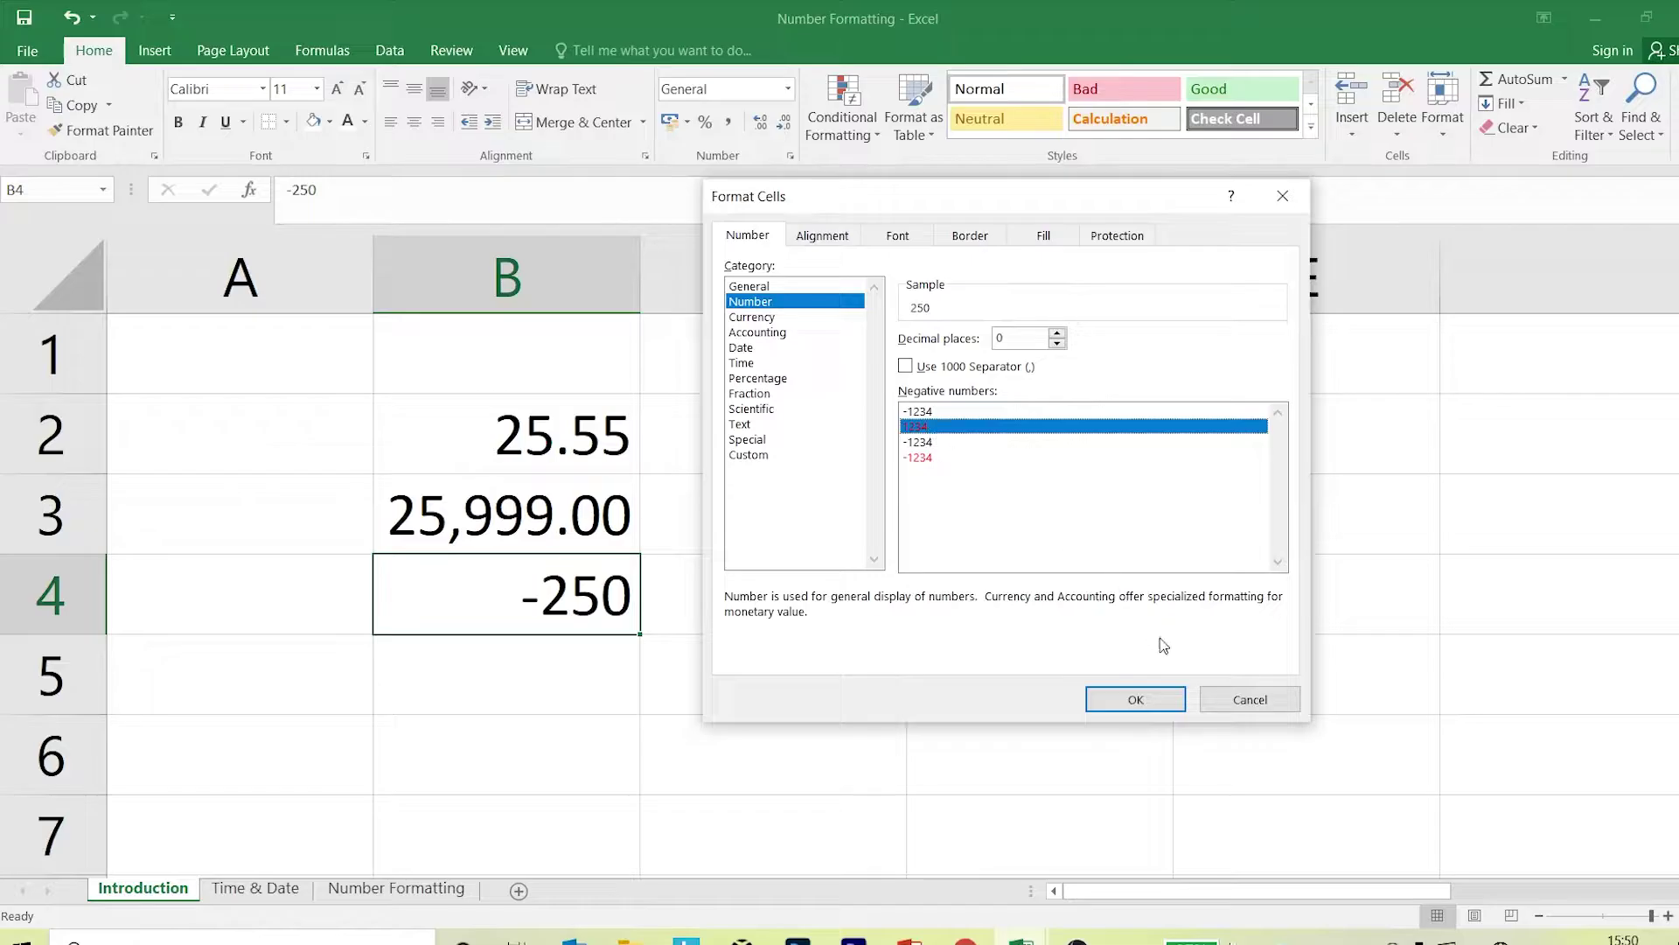
left_click(1169, 699)
Replace B4's value with -550.
left_click(1201, 588)
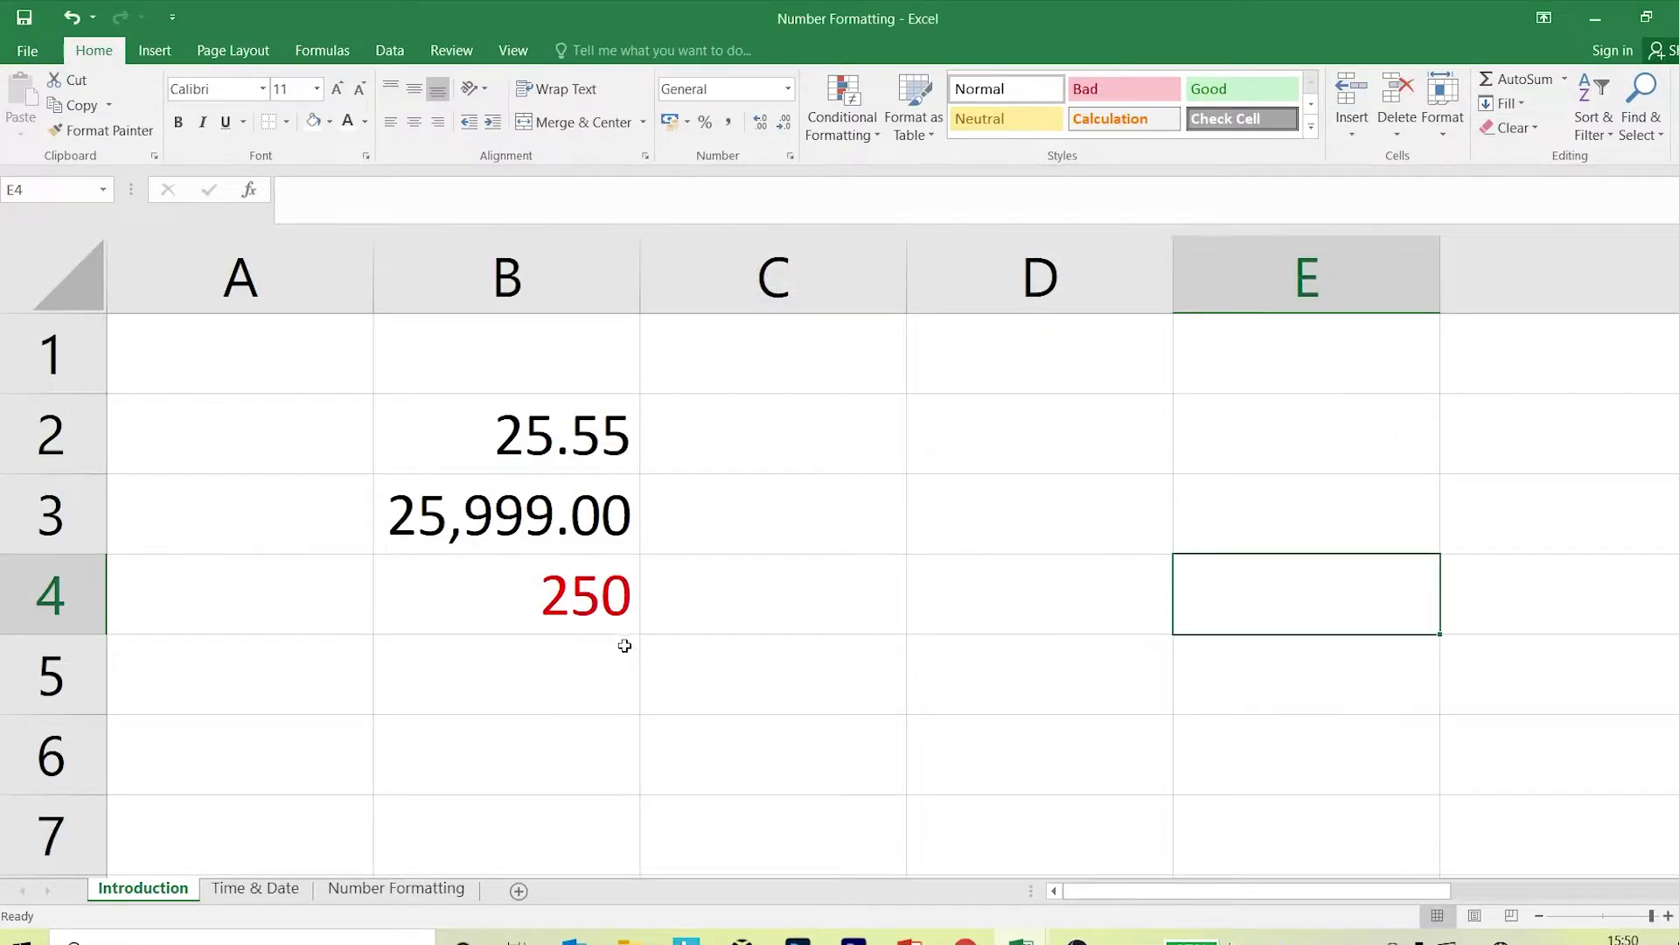
left_click(1126, 508)
left_click(578, 600)
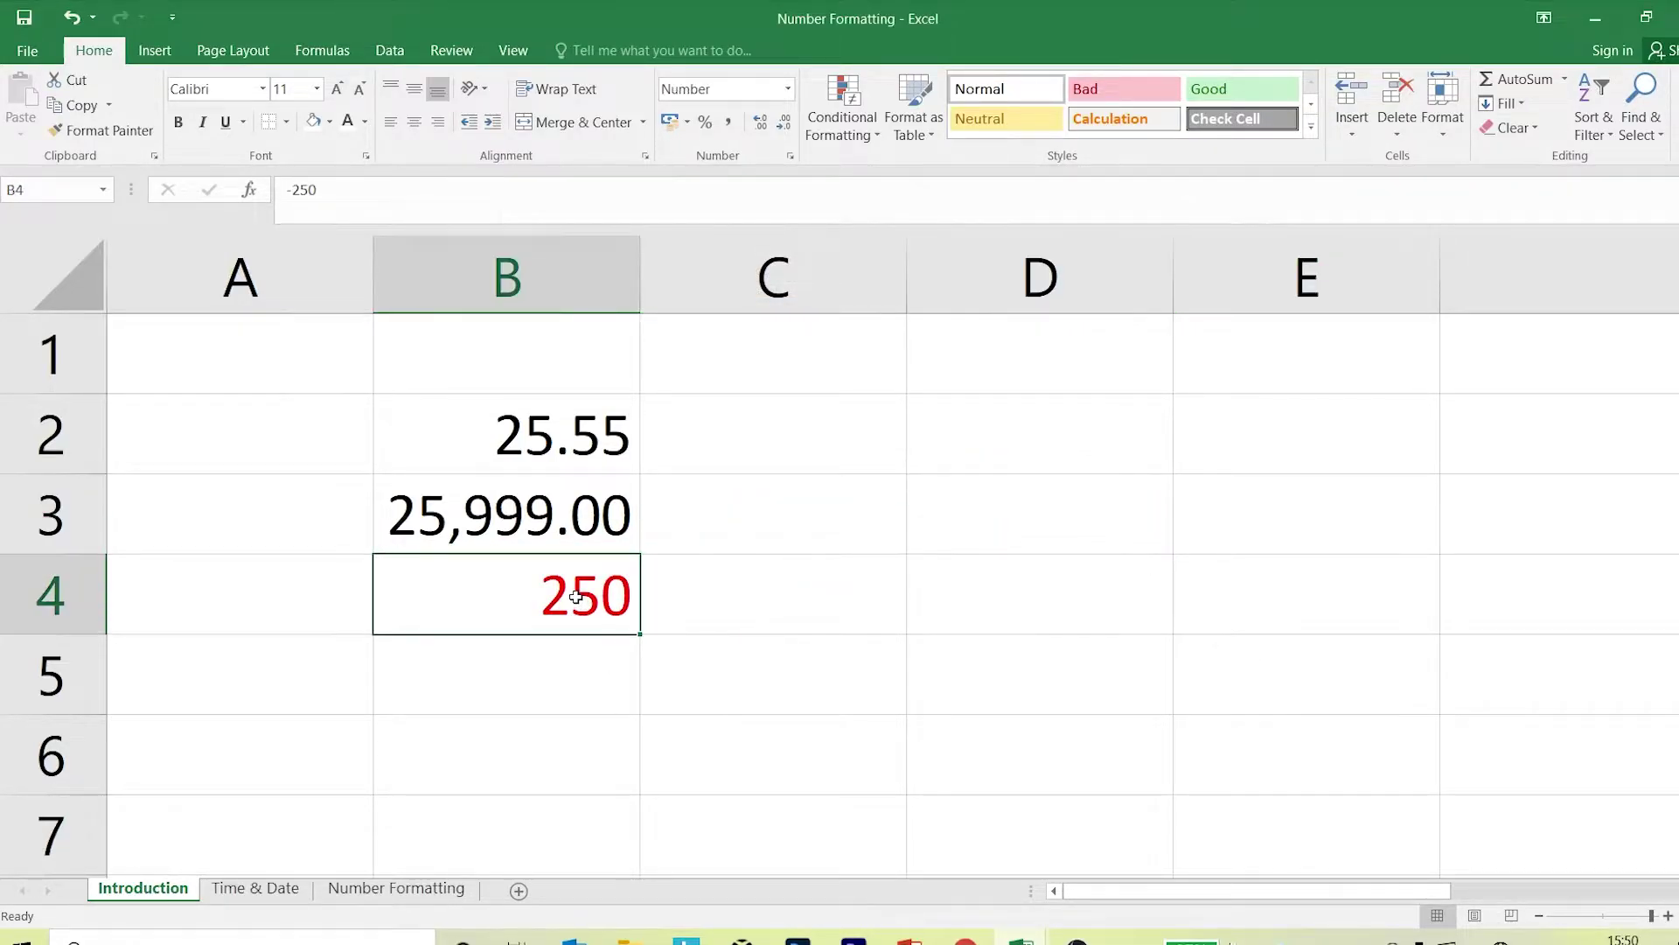
type("-550")
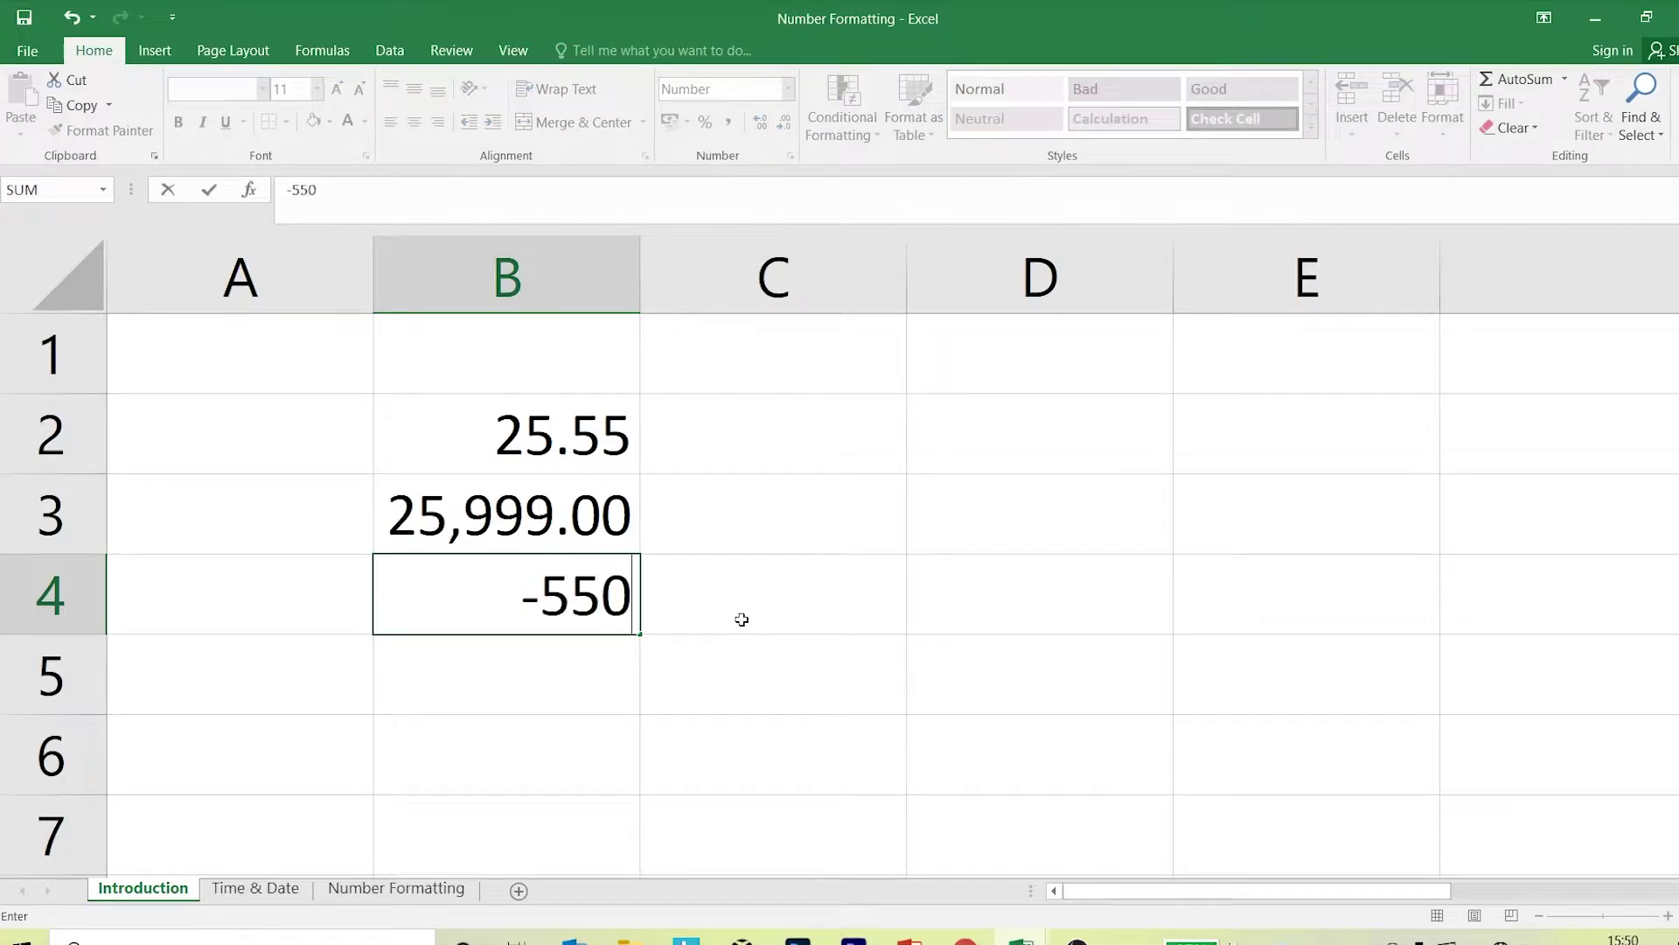
key("Return")
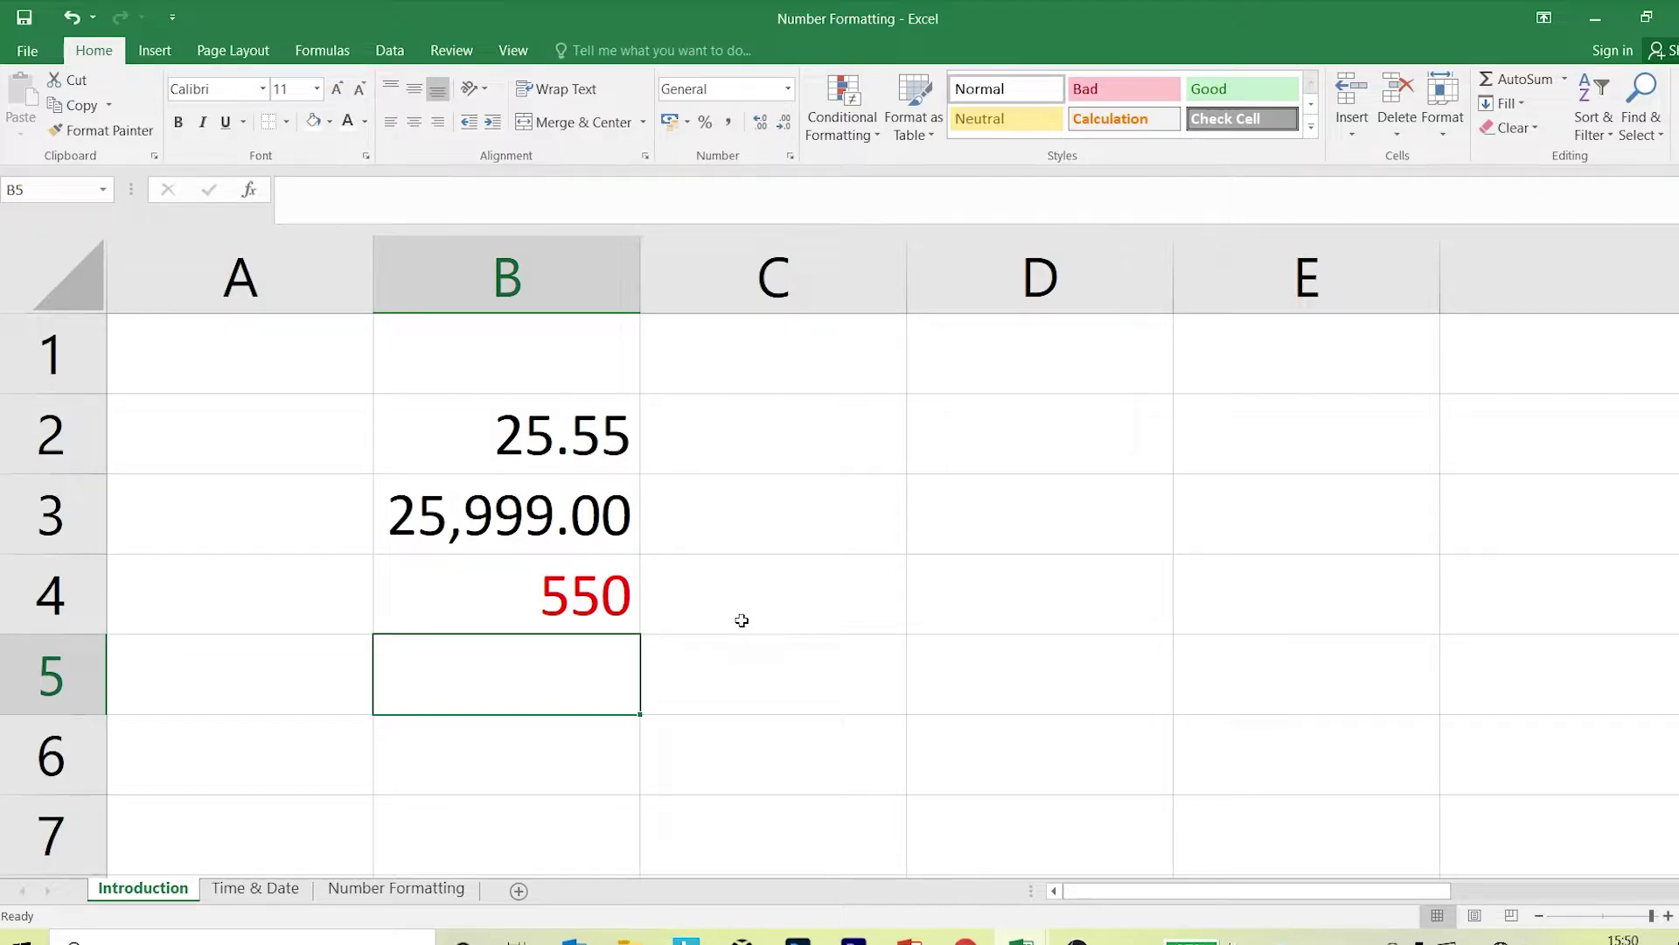
key("ctrl+1")
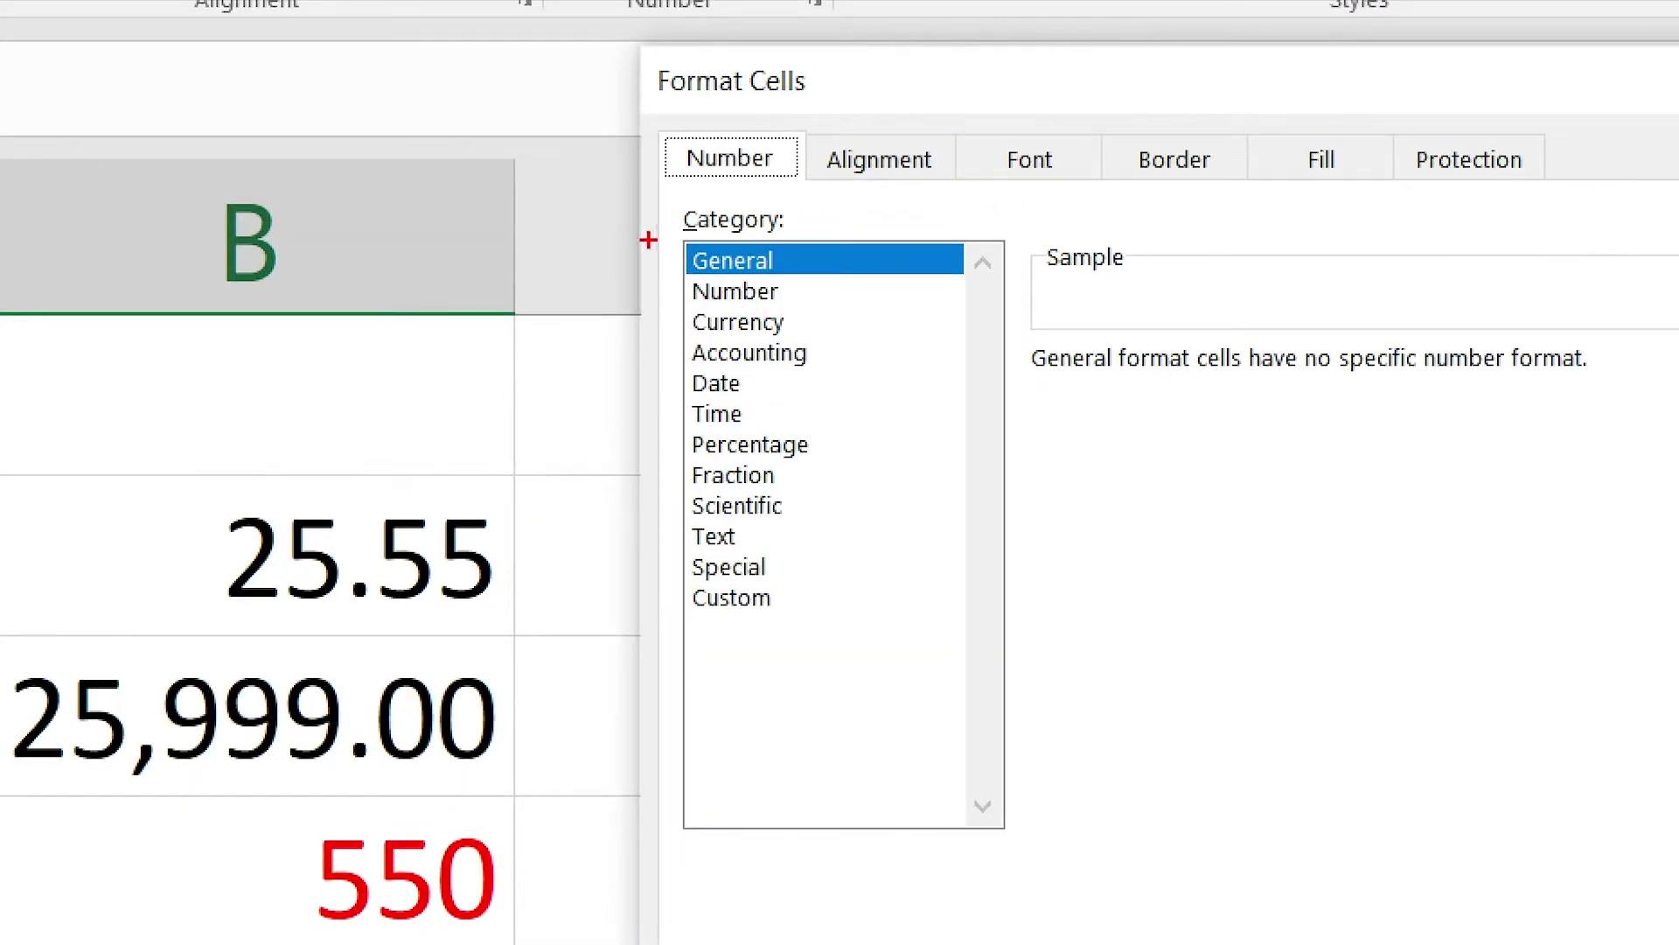
left_click_drag(648, 240, 957, 676)
left_click_drag(858, 579, 1048, 770)
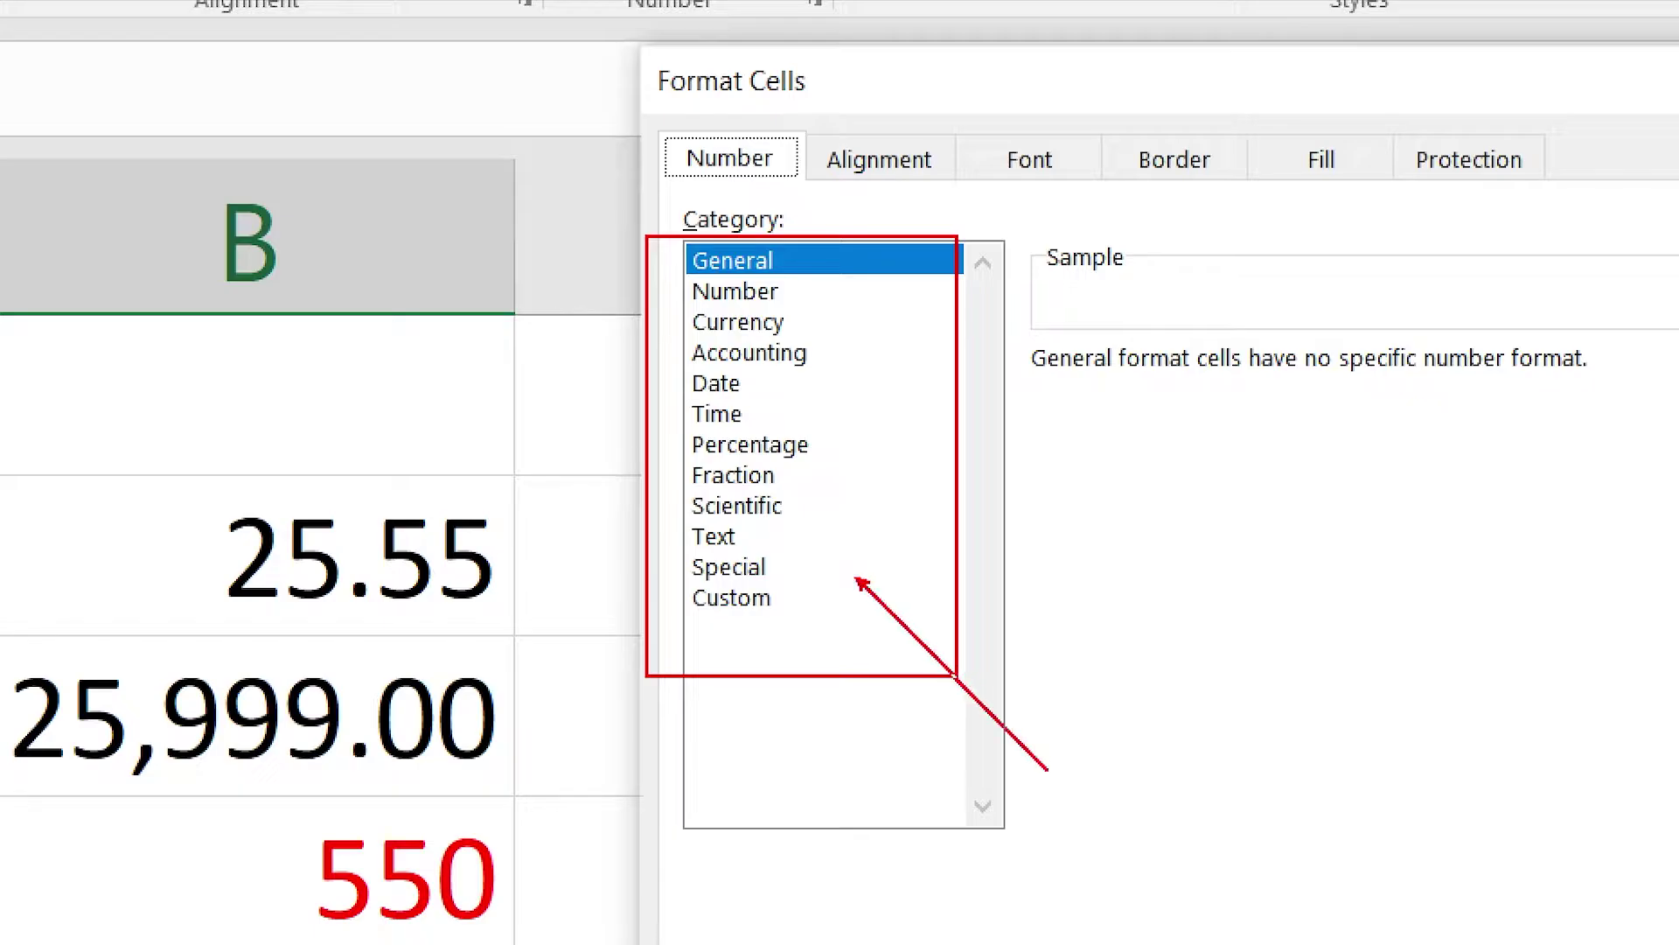
left_click_drag(792, 328, 927, 402)
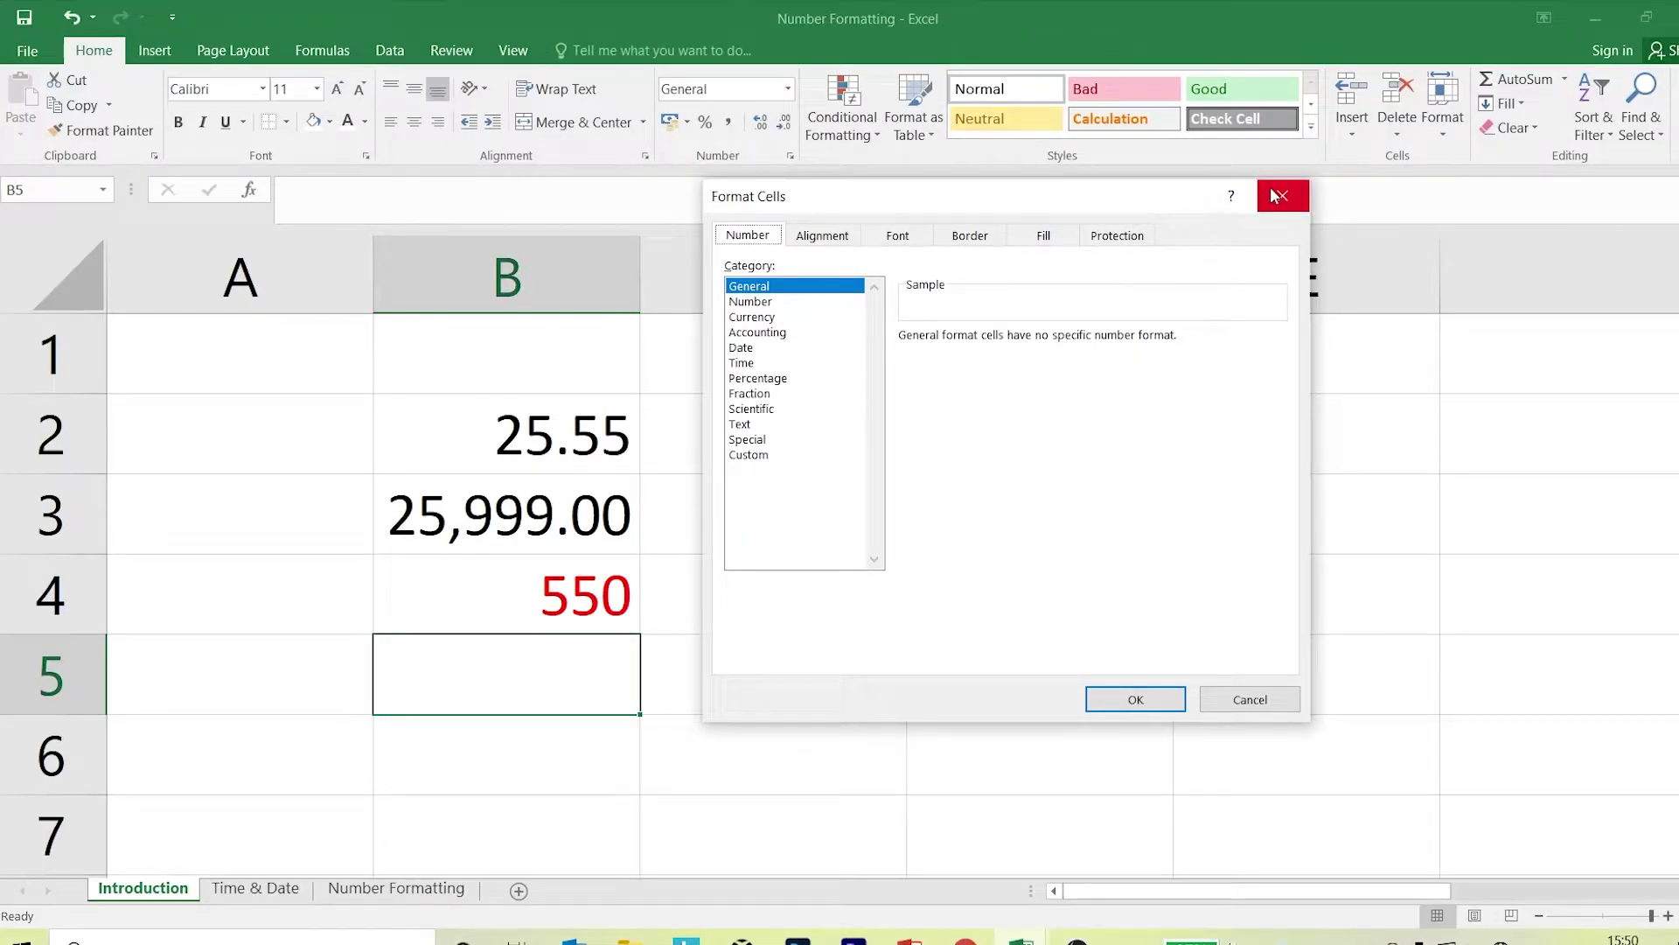
left_click(1282, 196)
left_click(787, 465)
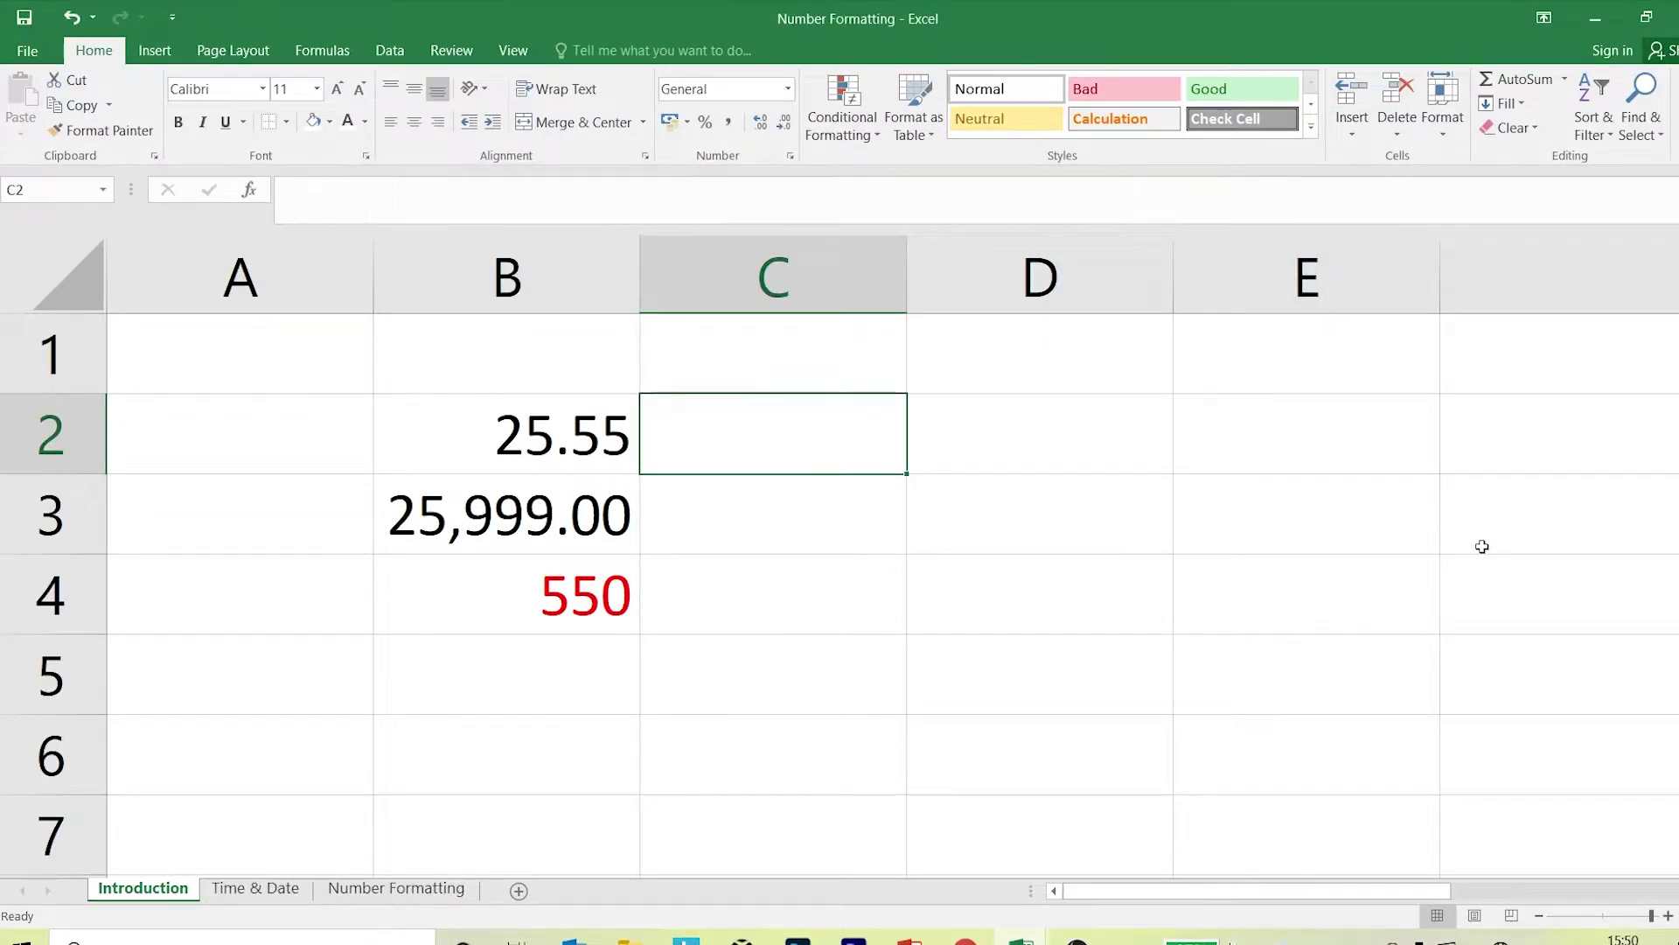
Enter 5000 in cell C2.
type("5000")
key("Return")
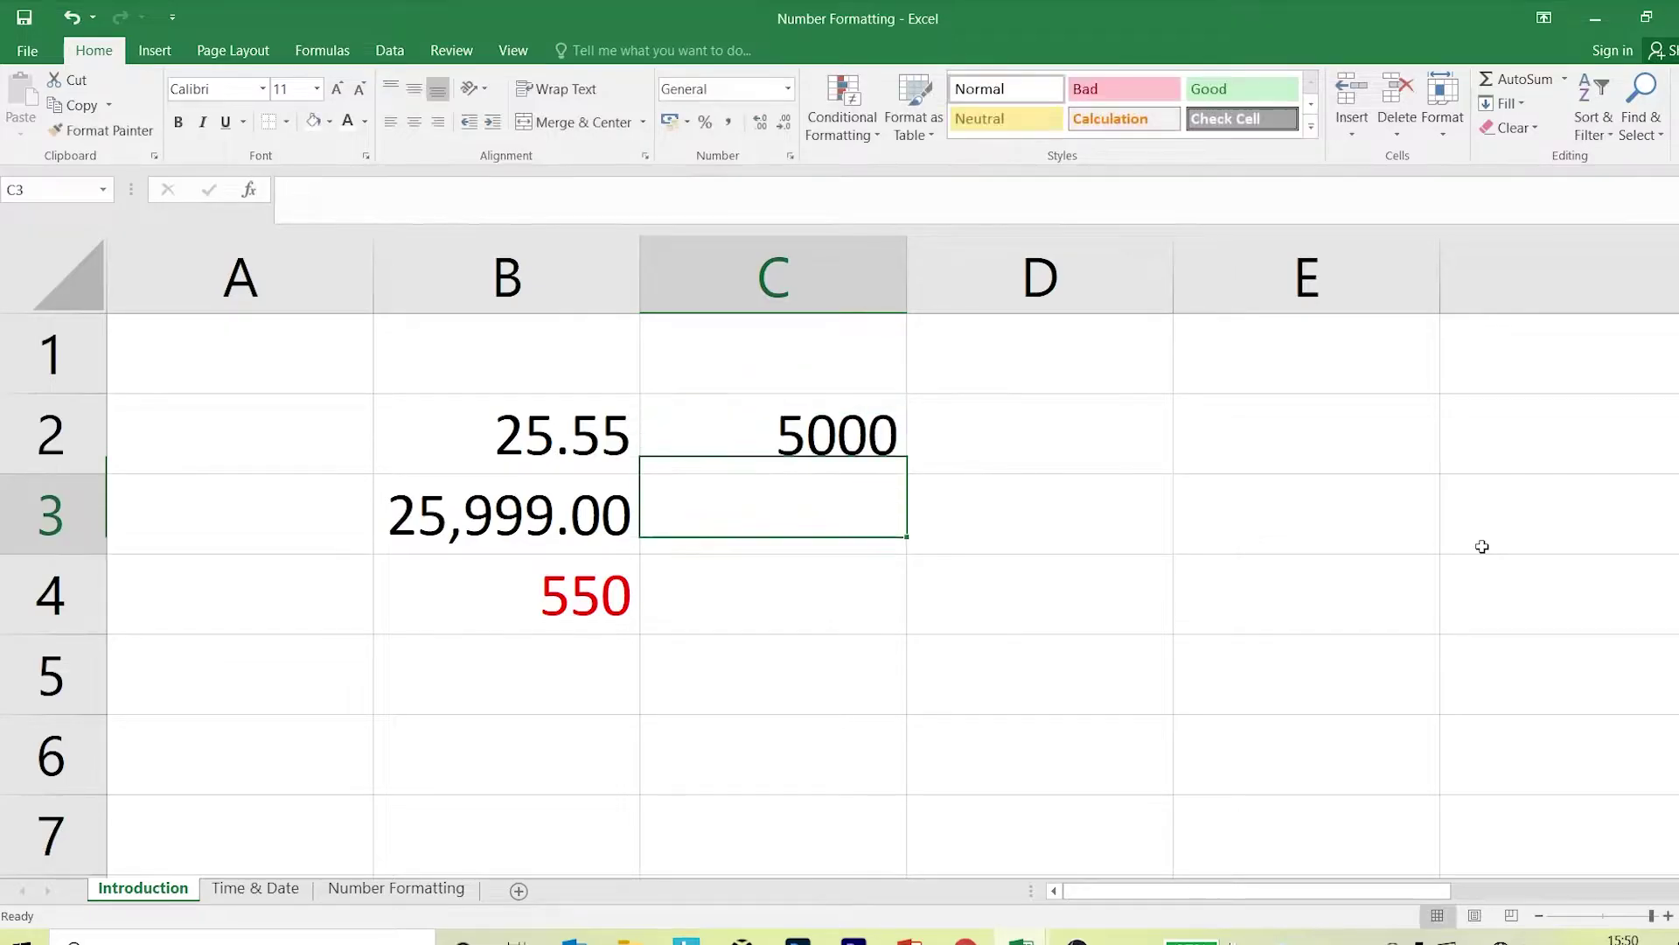
left_click(862, 454)
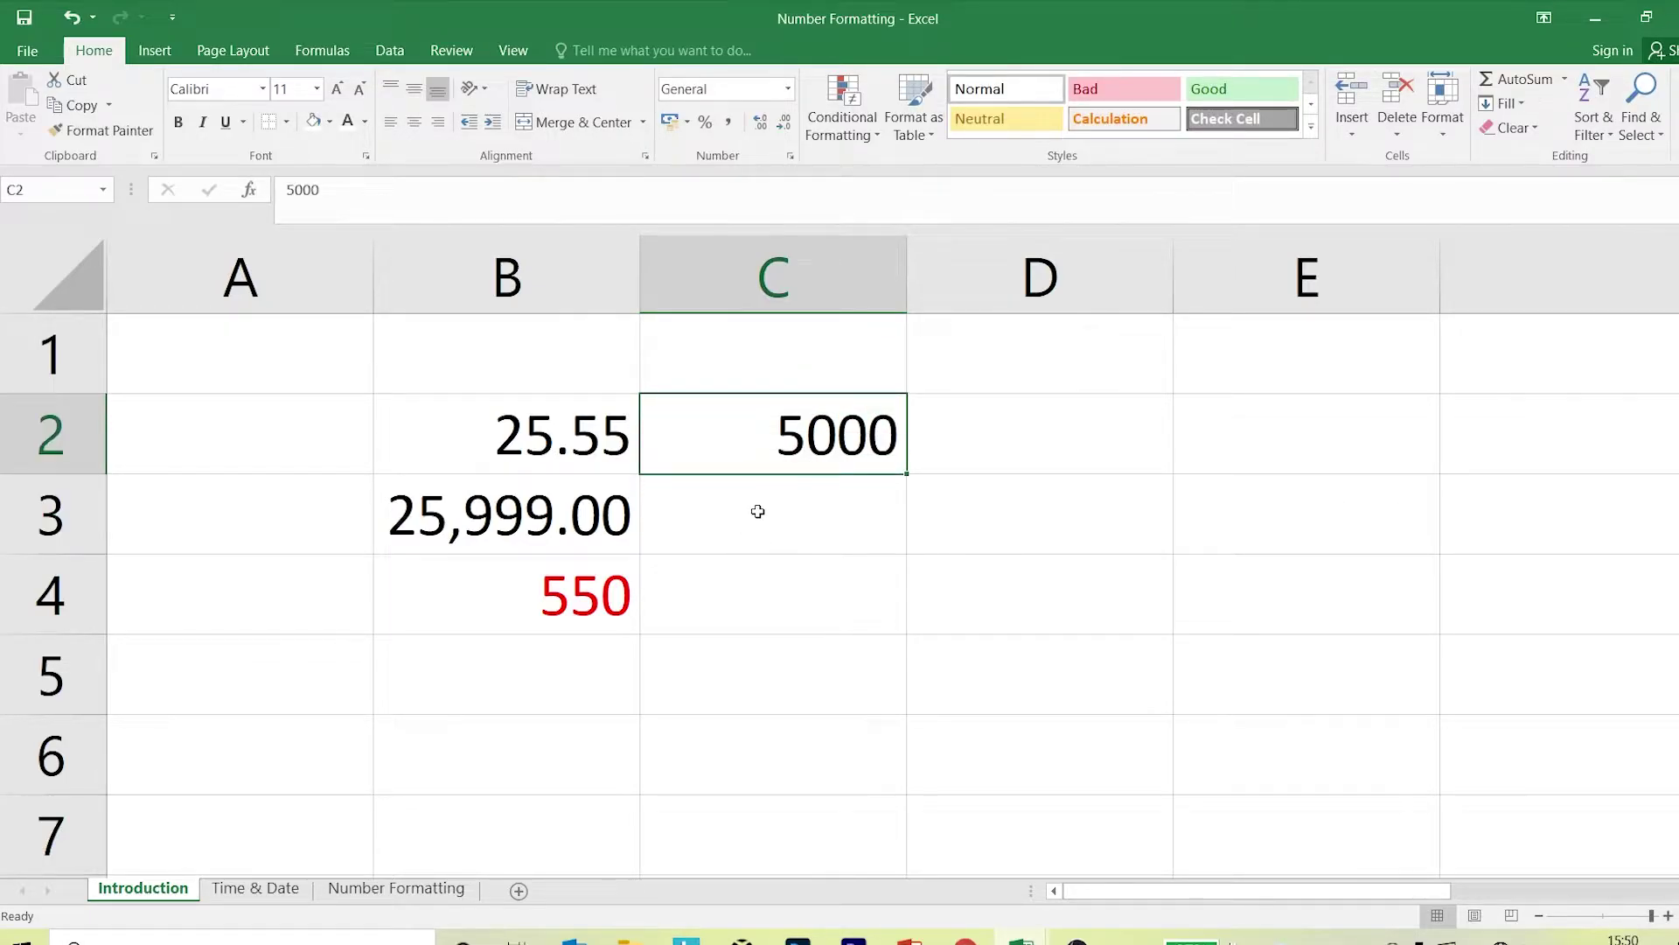
Format C2 as Currency with the ₹ symbol and 2 decimals, showing ₹ 5,000.00.
left_click(790, 156)
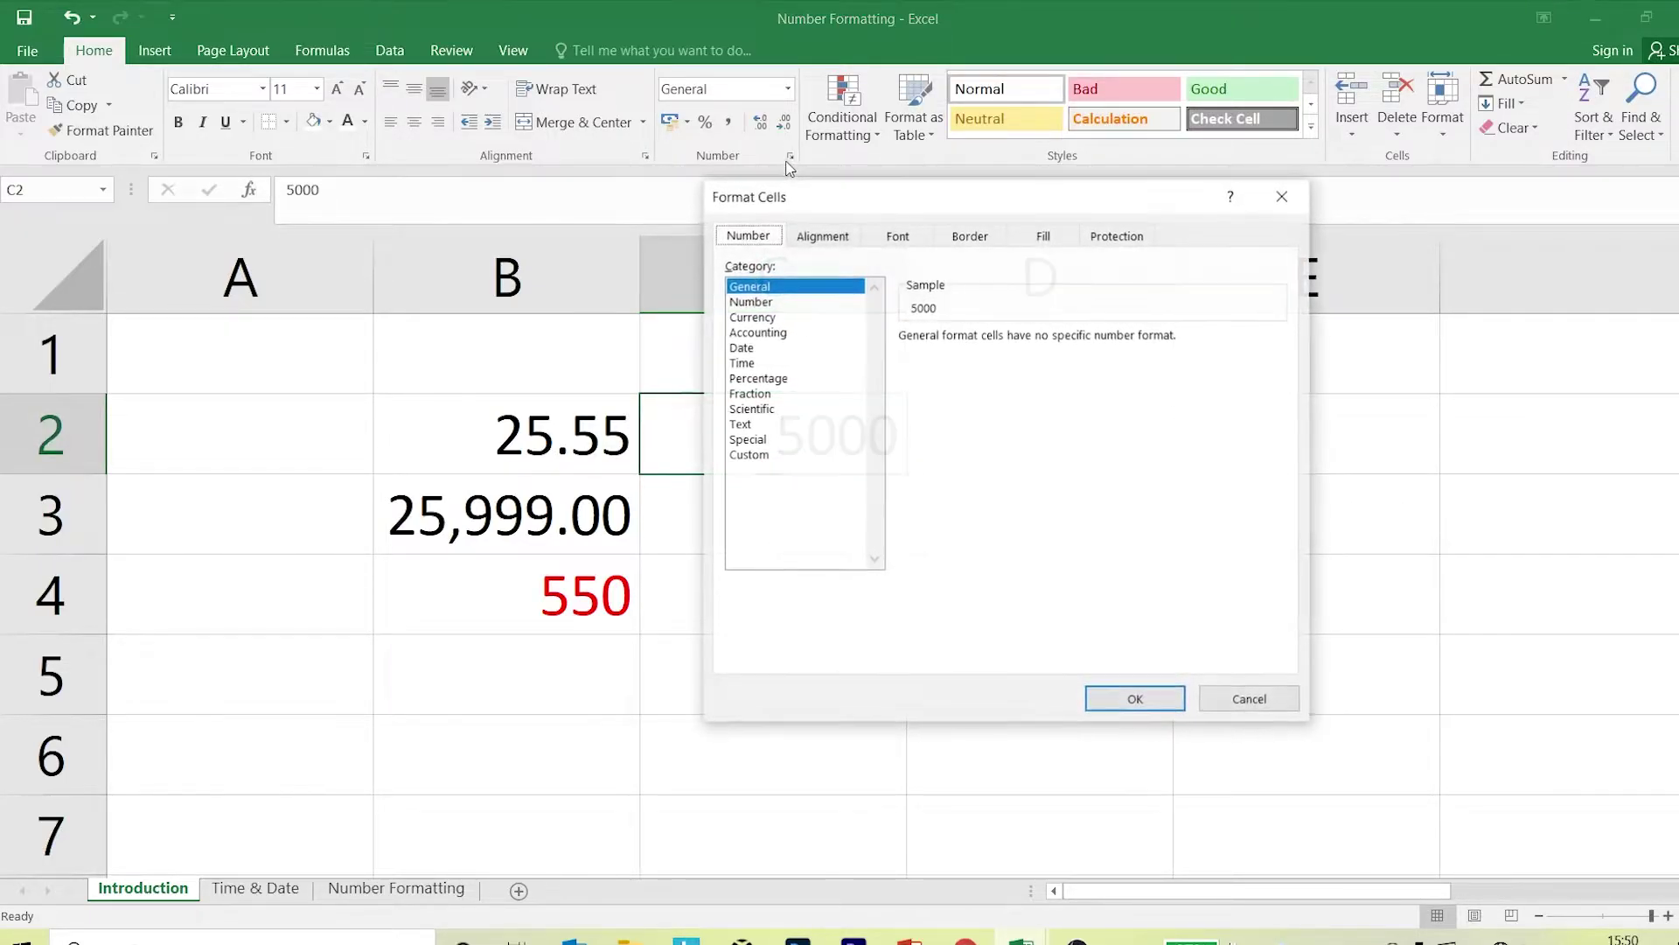
left_click(768, 318)
left_click_drag(823, 197, 1194, 117)
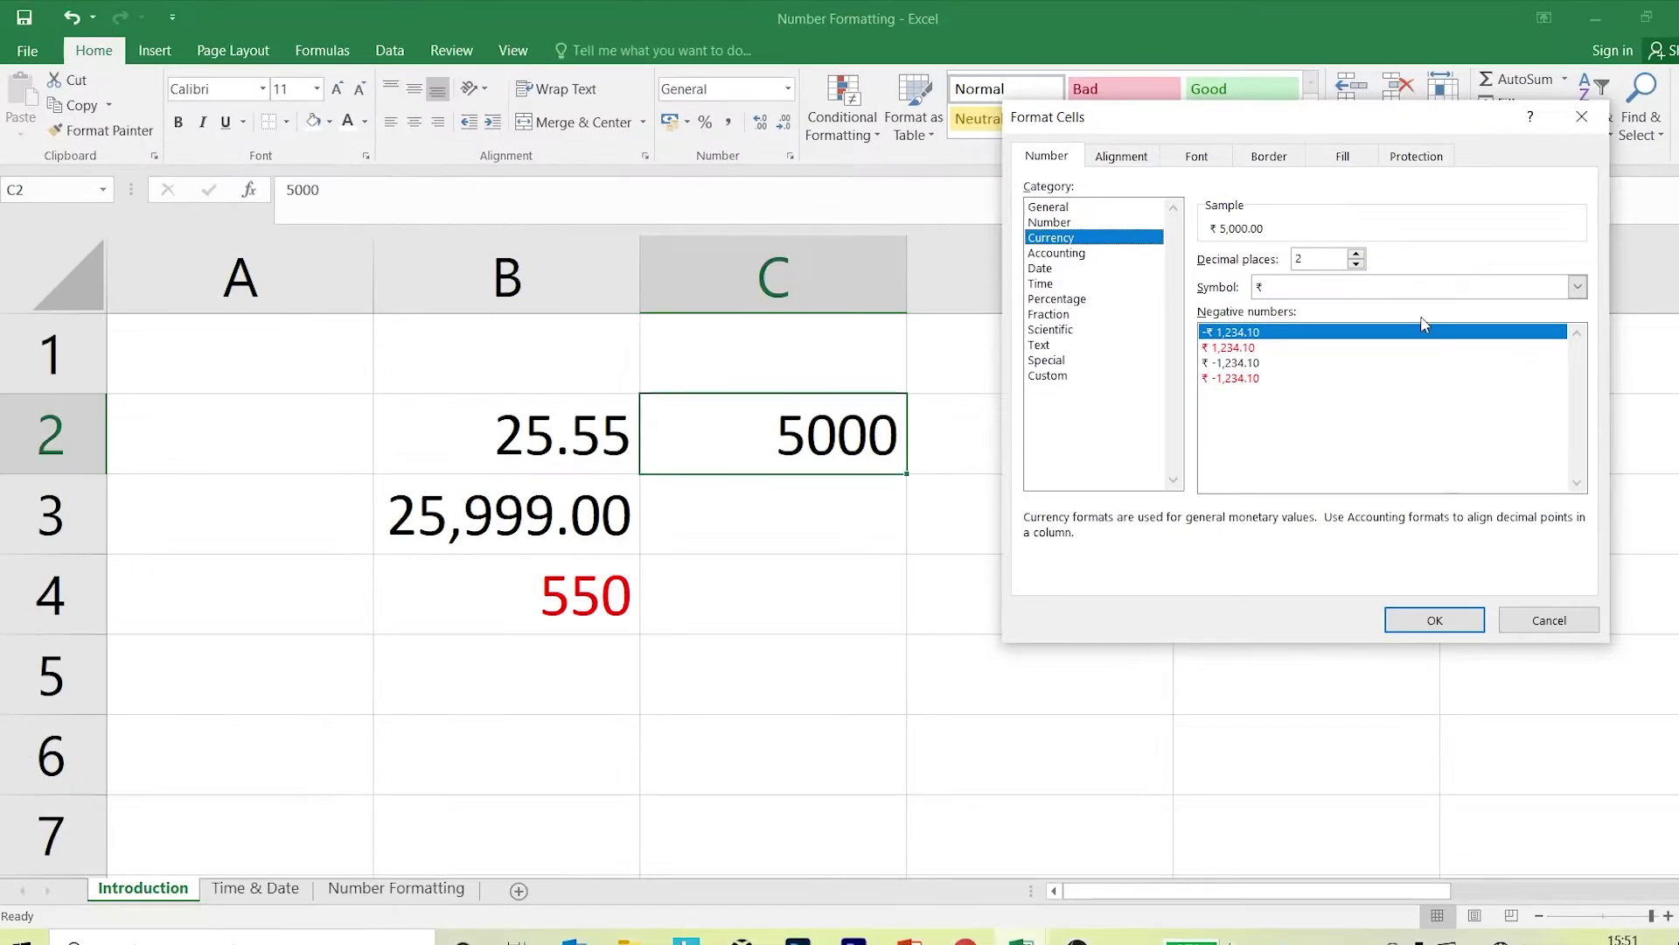
left_click_drag(1288, 110, 398, 203)
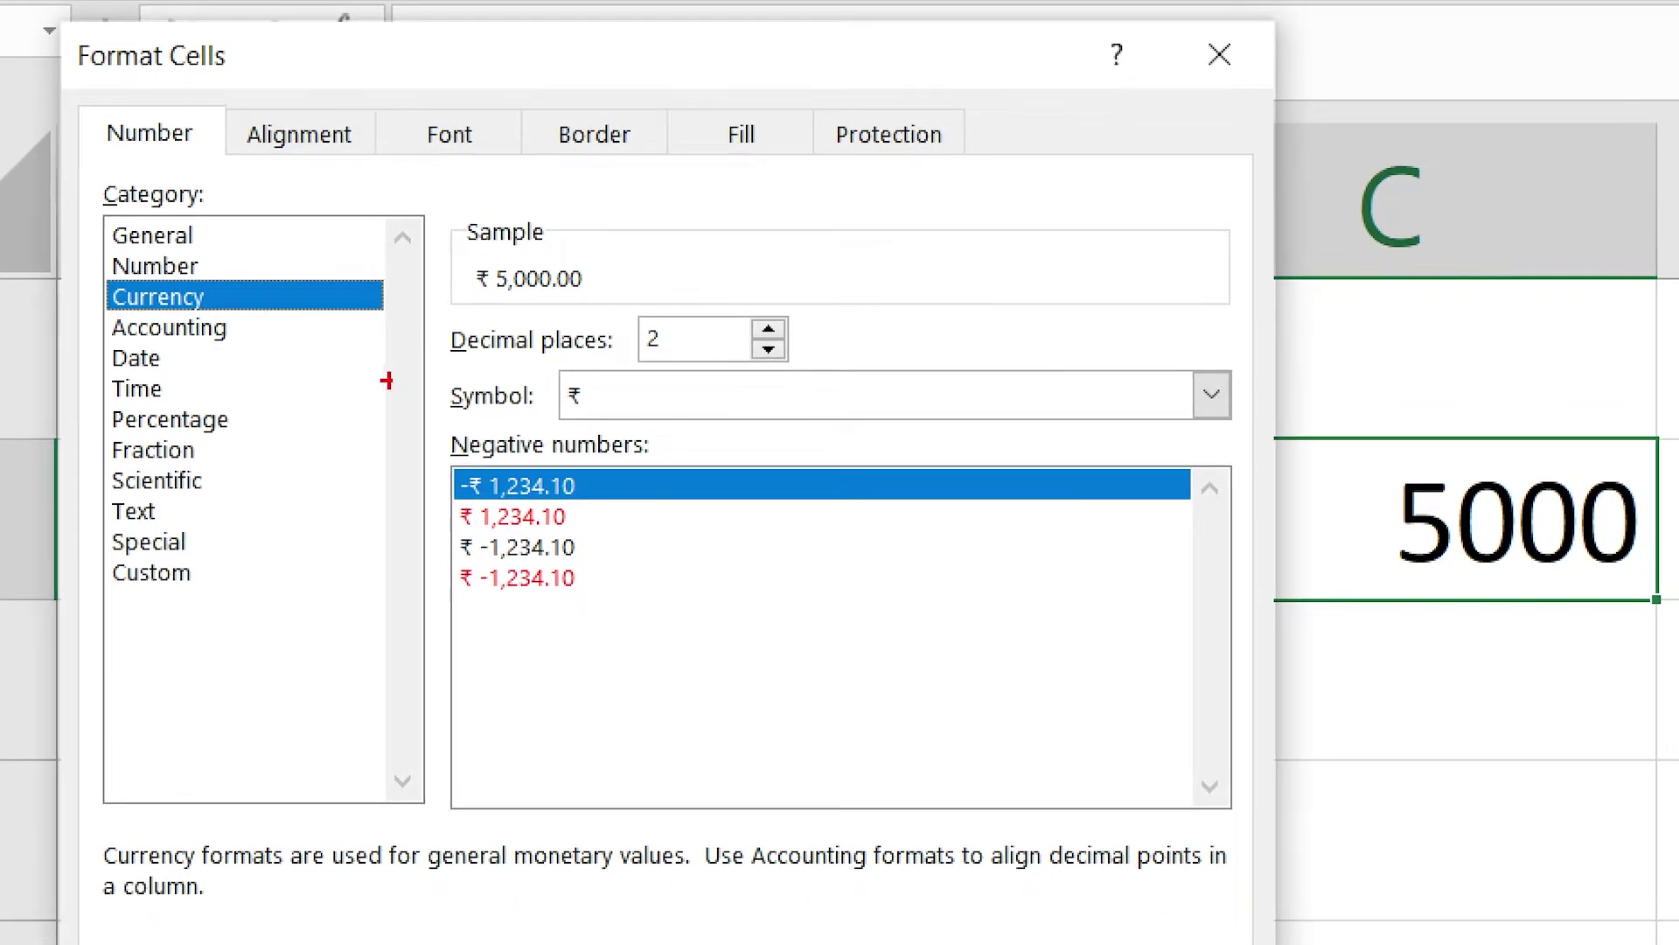
mouse_move(414, 345)
left_mouse_down()
mouse_move(600, 386)
mouse_move(1293, 442)
mouse_move(1267, 437)
left_mouse_up()
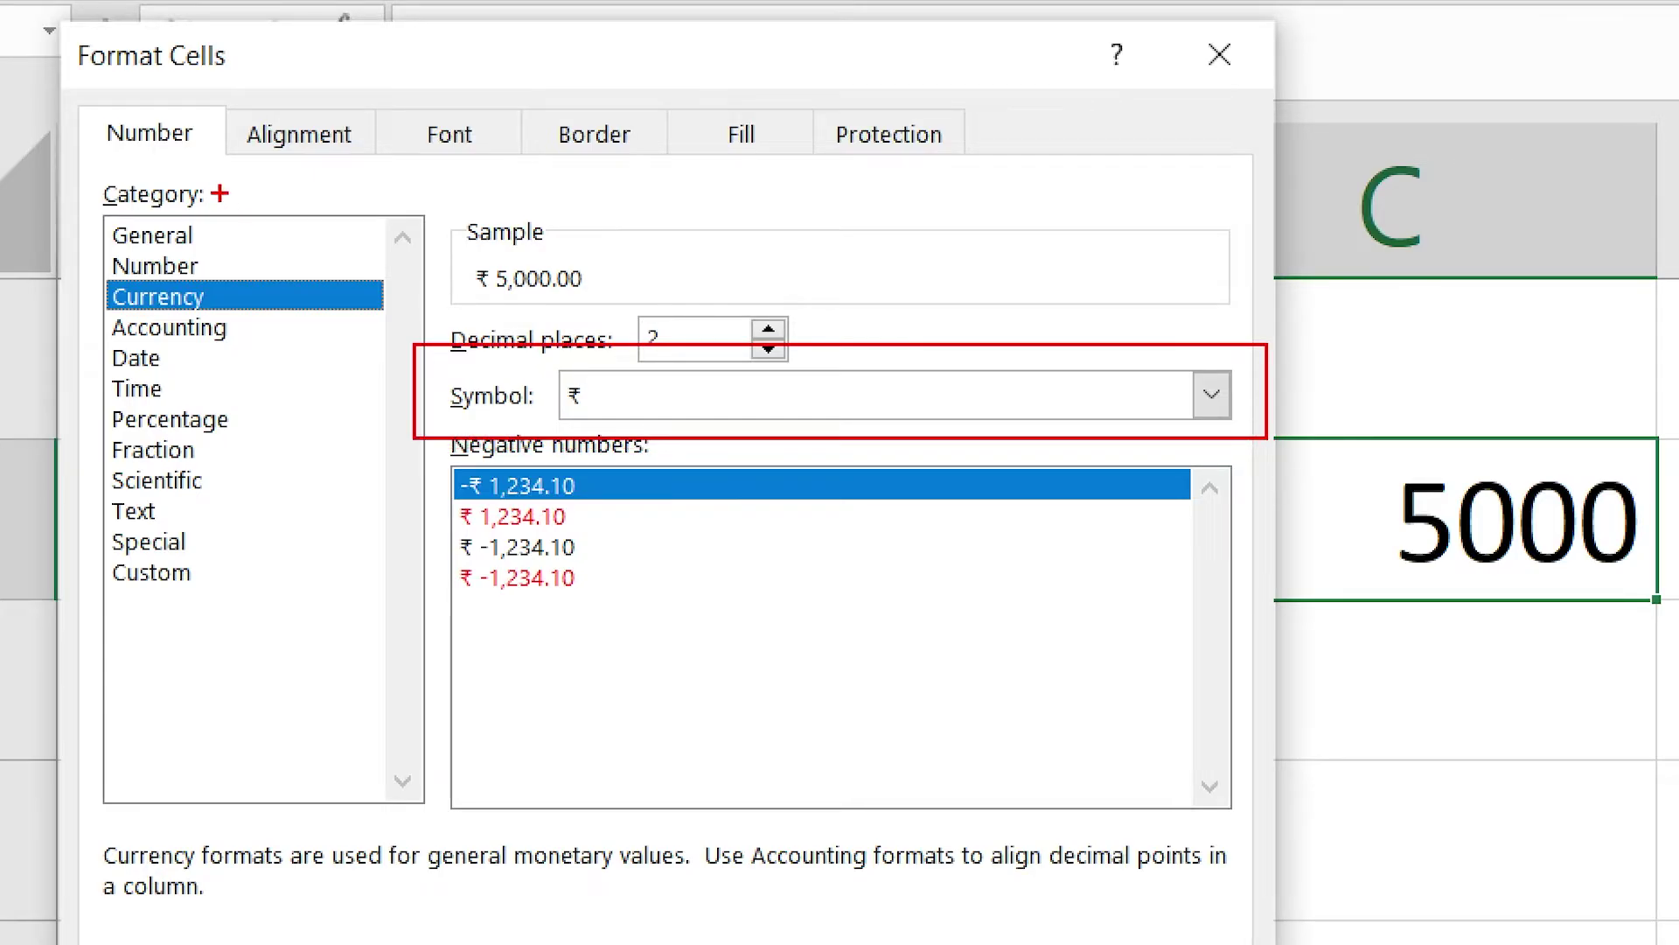
left_click_drag(792, 403, 1081, 742)
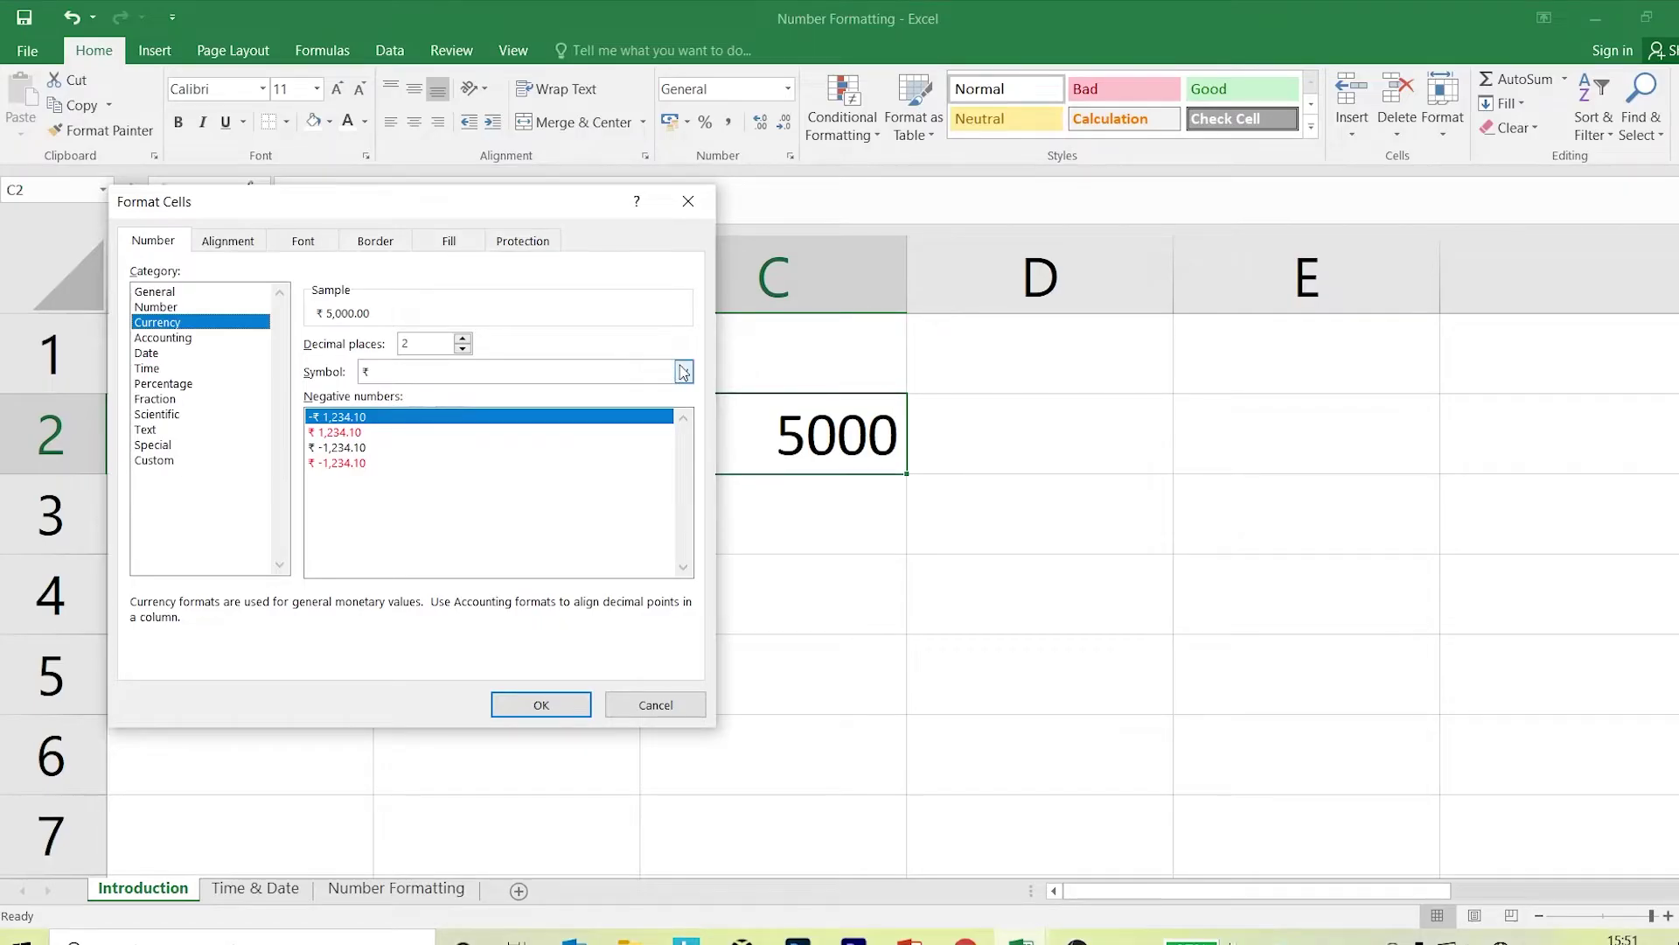
left_click(997, 340)
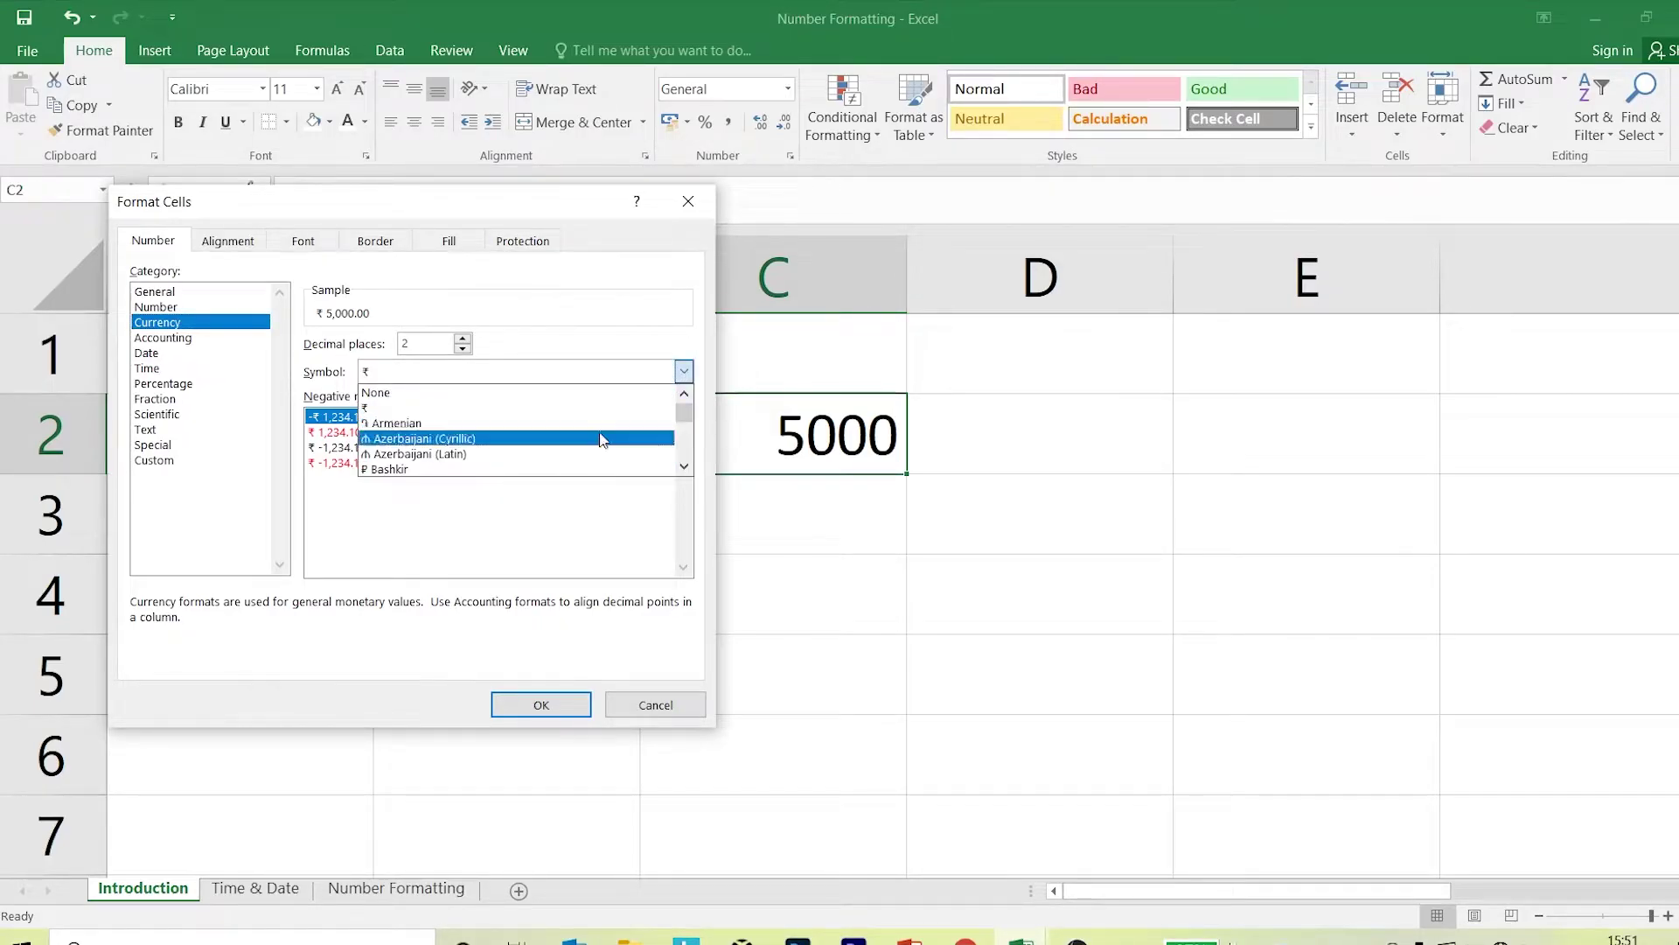
scroll(594, 450, "down", 3)
scroll(593, 457, "up", 3)
left_click(456, 409)
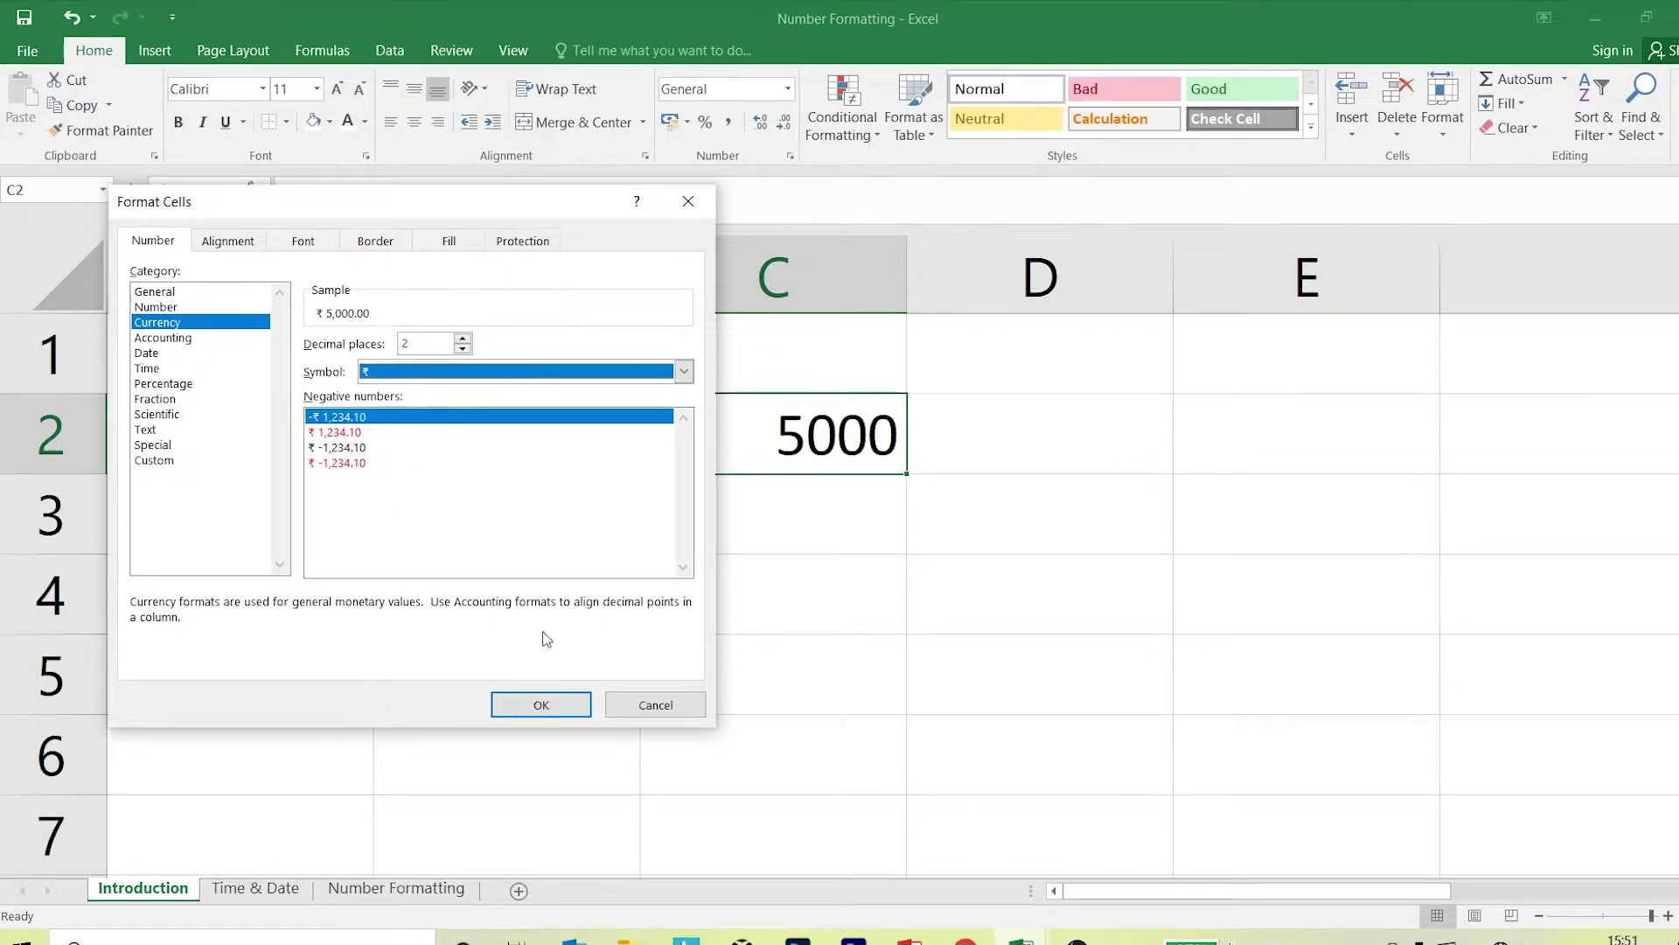
left_click(541, 705)
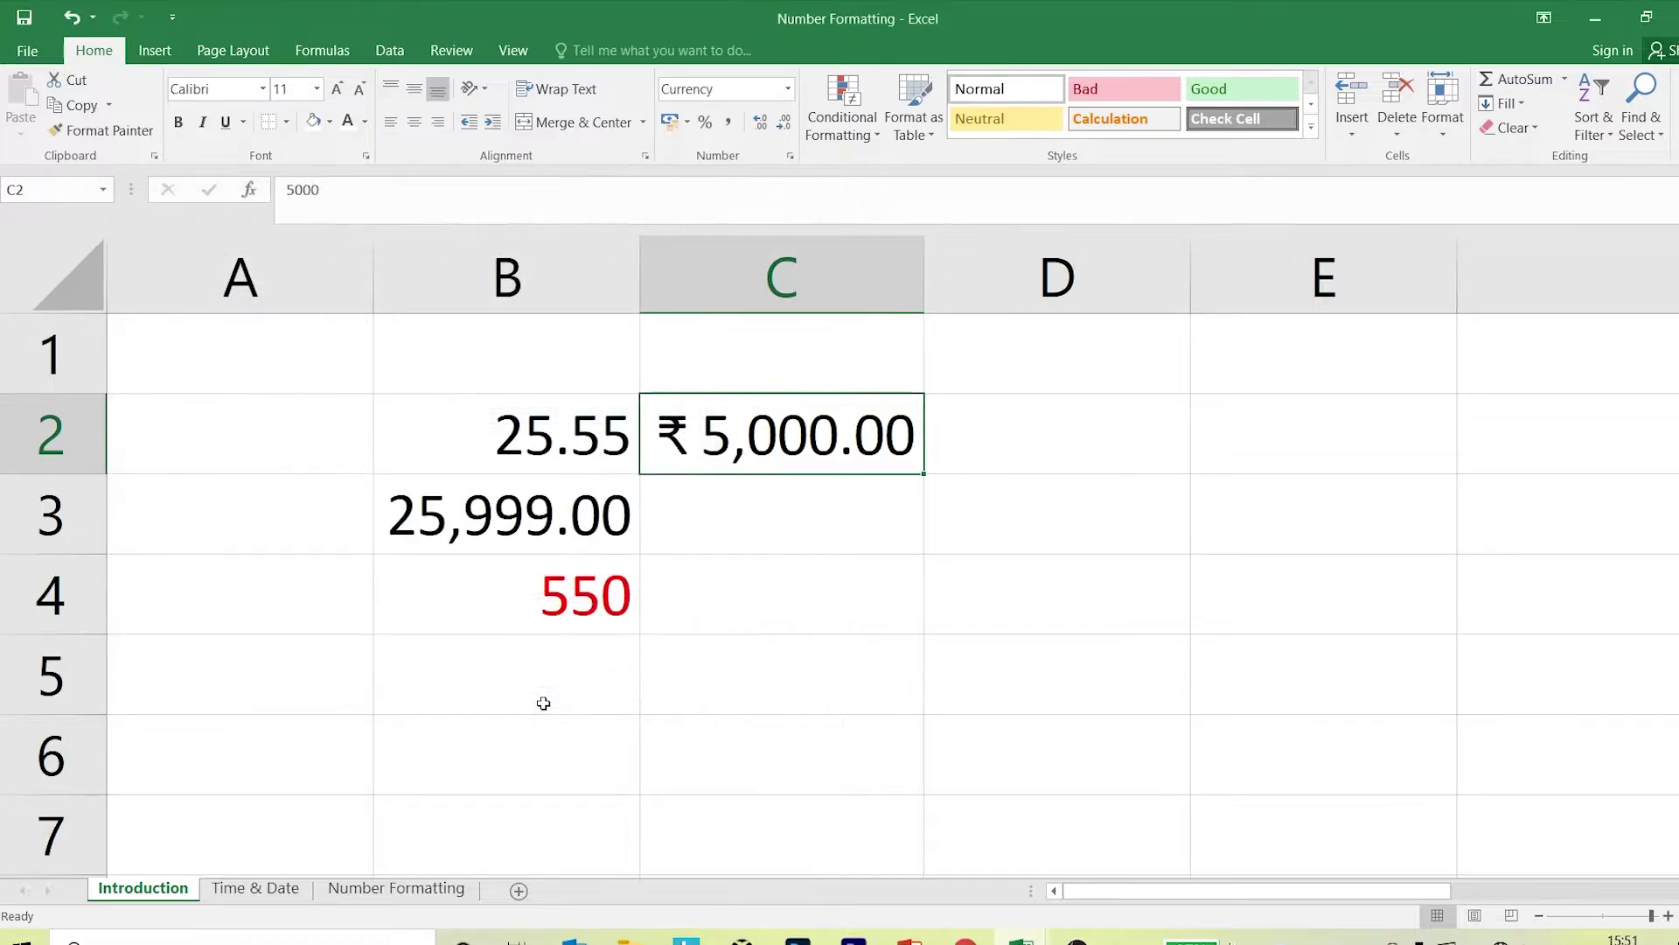
left_click(791, 155)
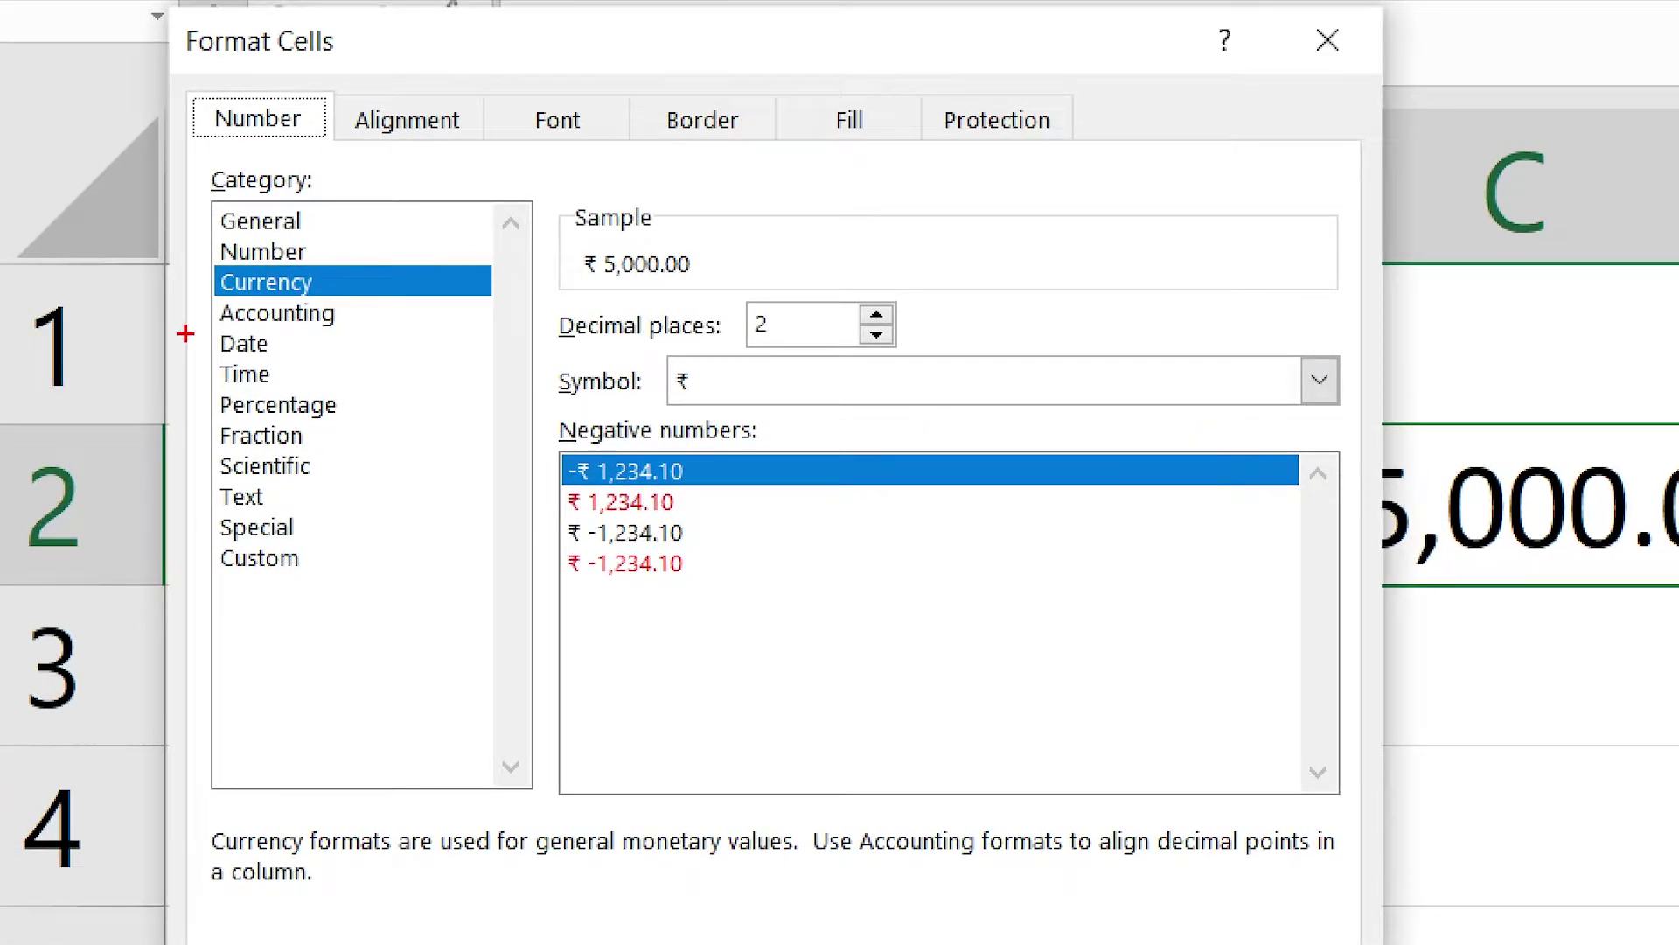
left_click_drag(116, 346, 148, 359)
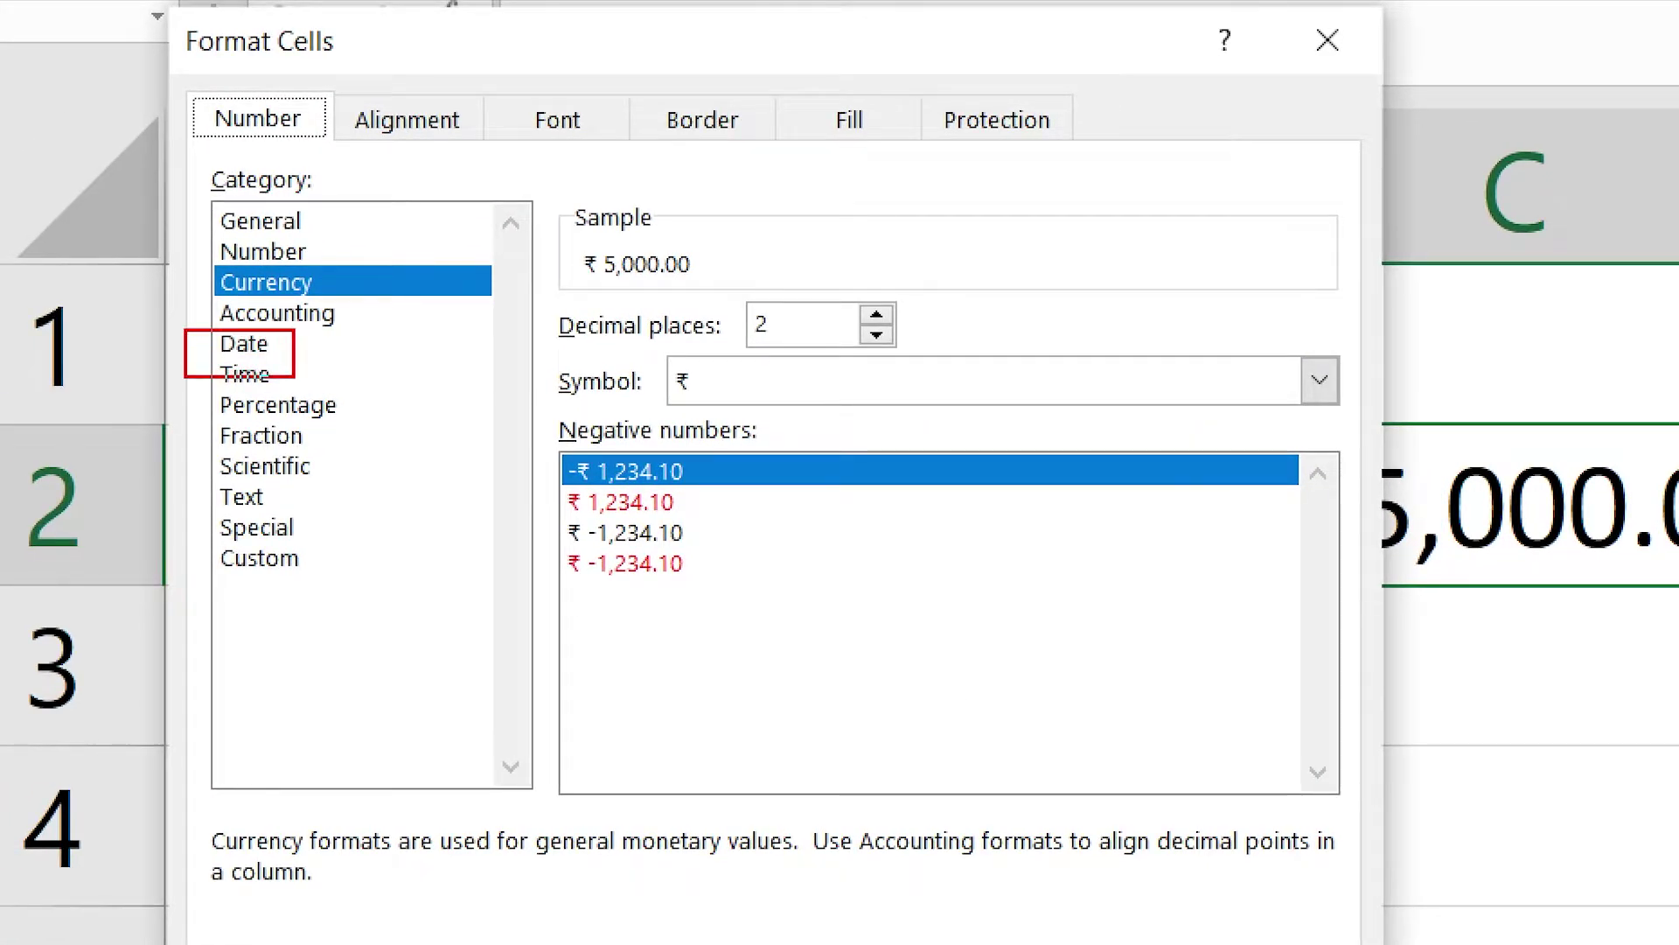
left_click_drag(396, 461, 496, 588)
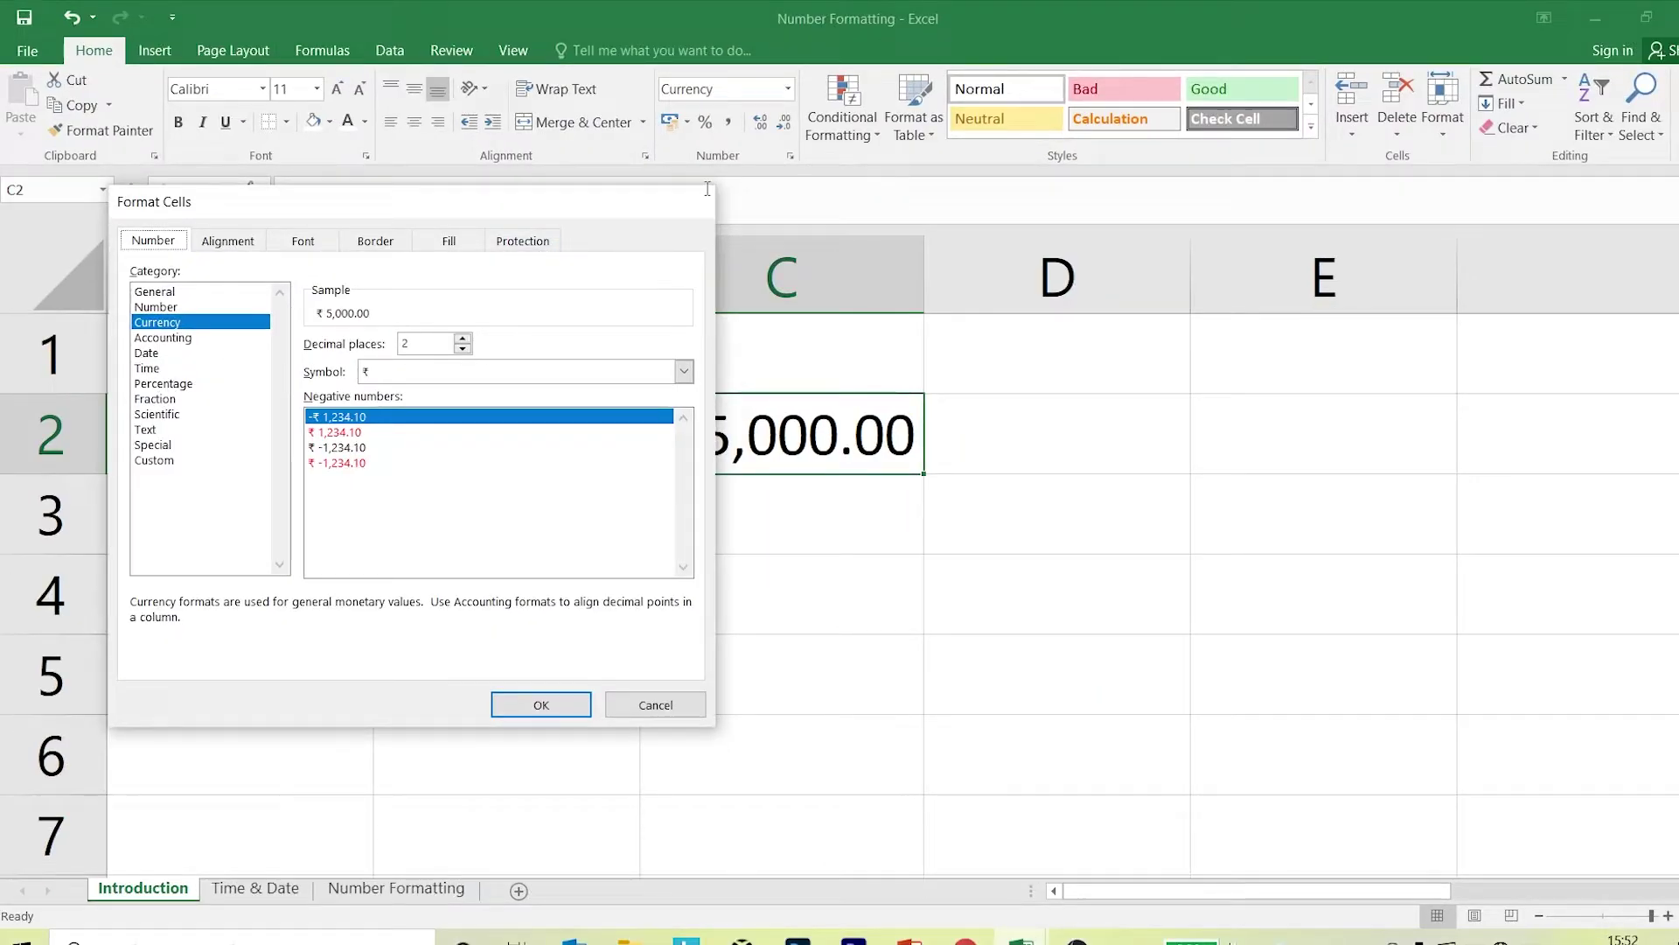
Dismiss the format options and enter 12% in D2.
key("Return")
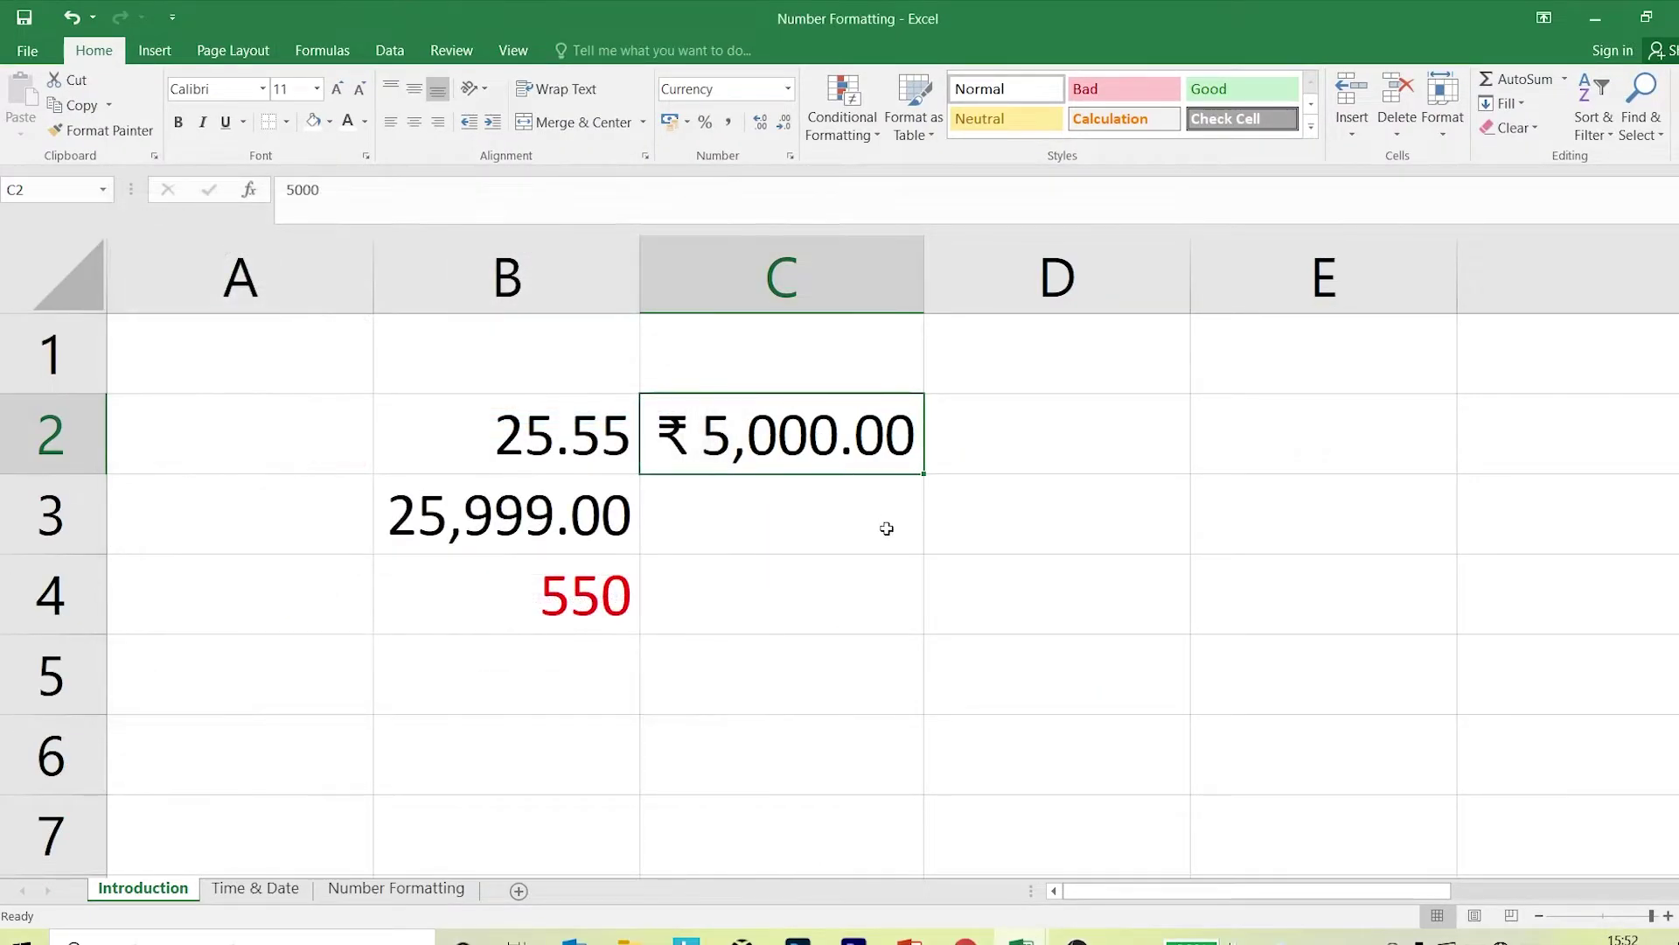
left_click(1107, 469)
type("12")
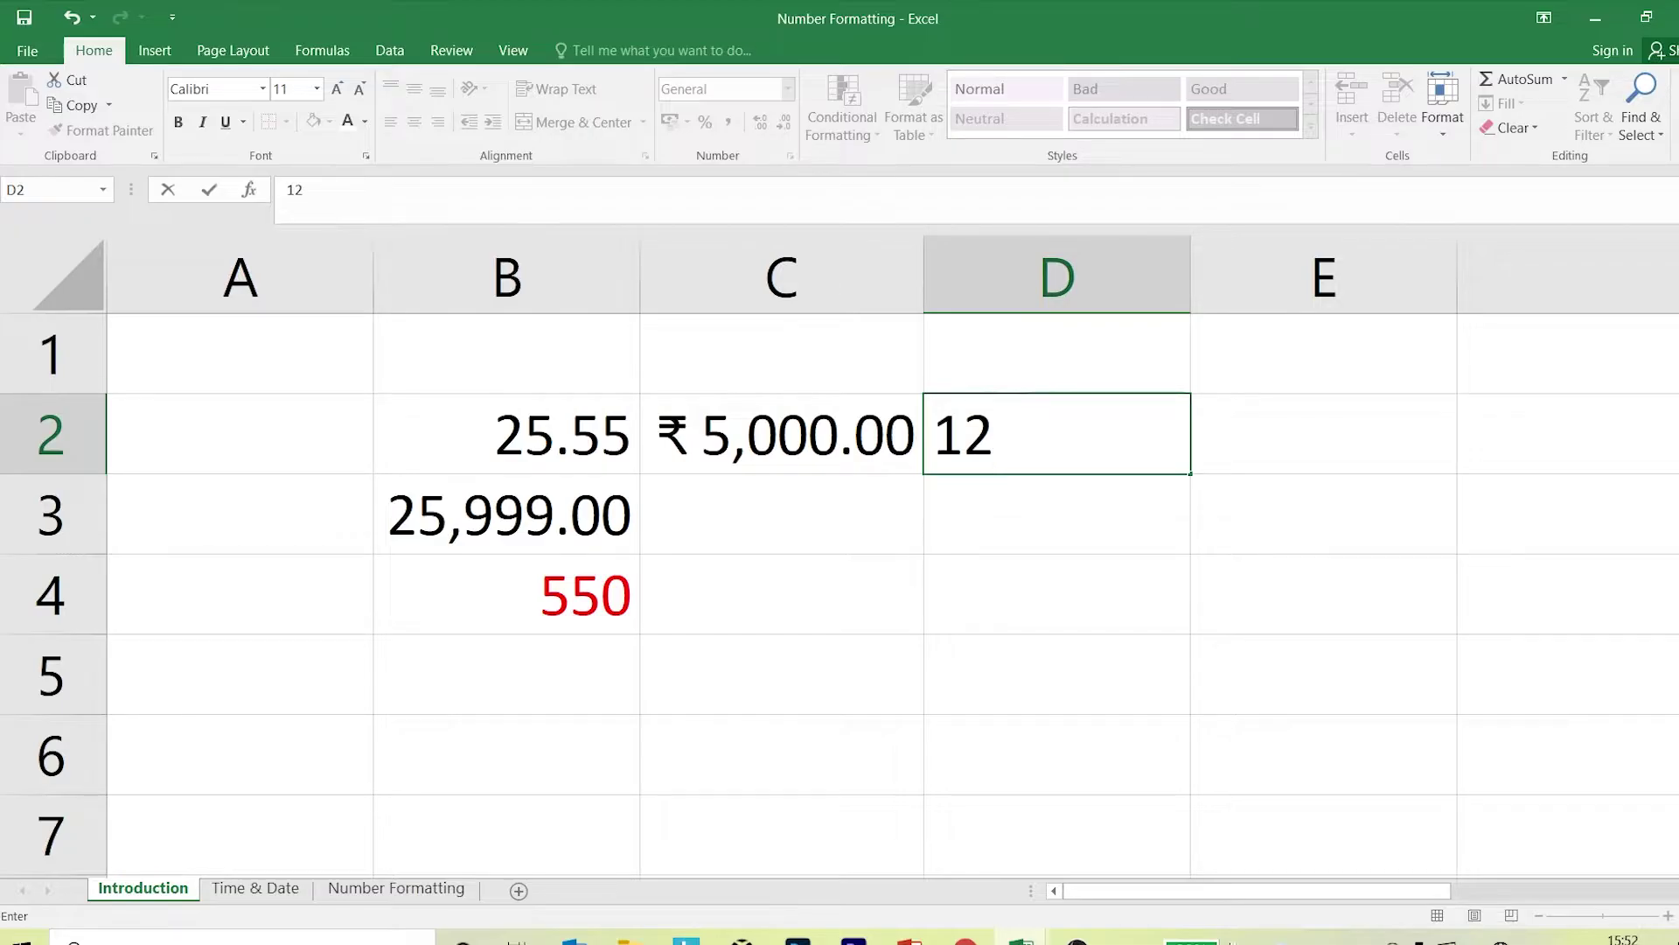
type("%")
key("Return")
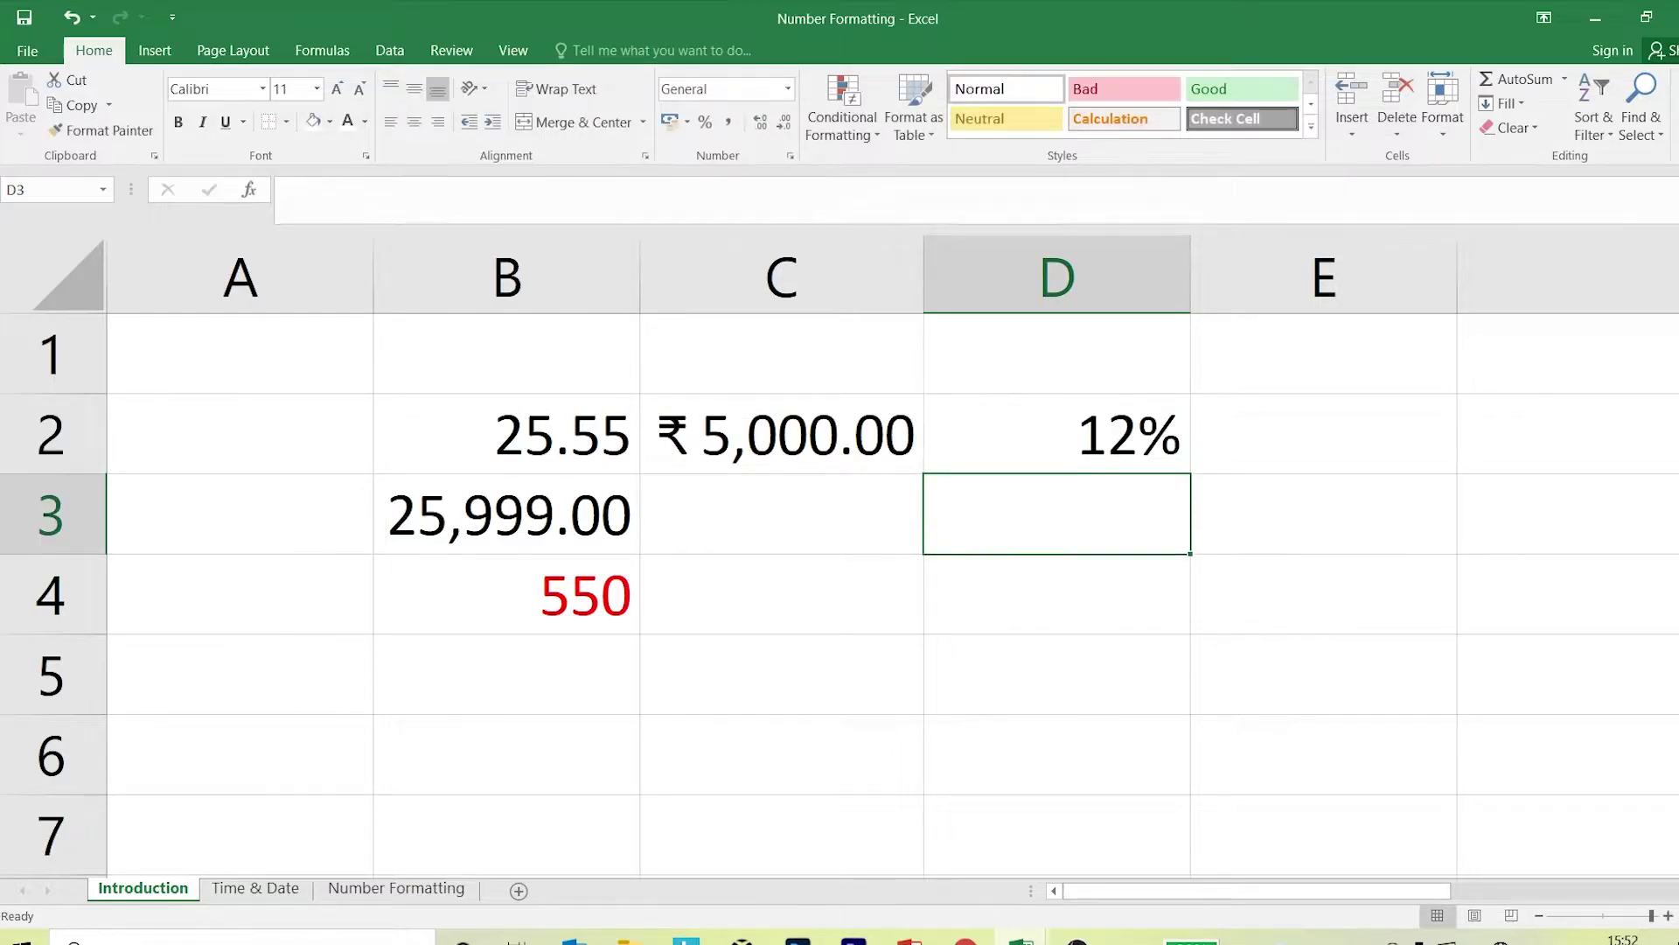
left_click(1128, 445)
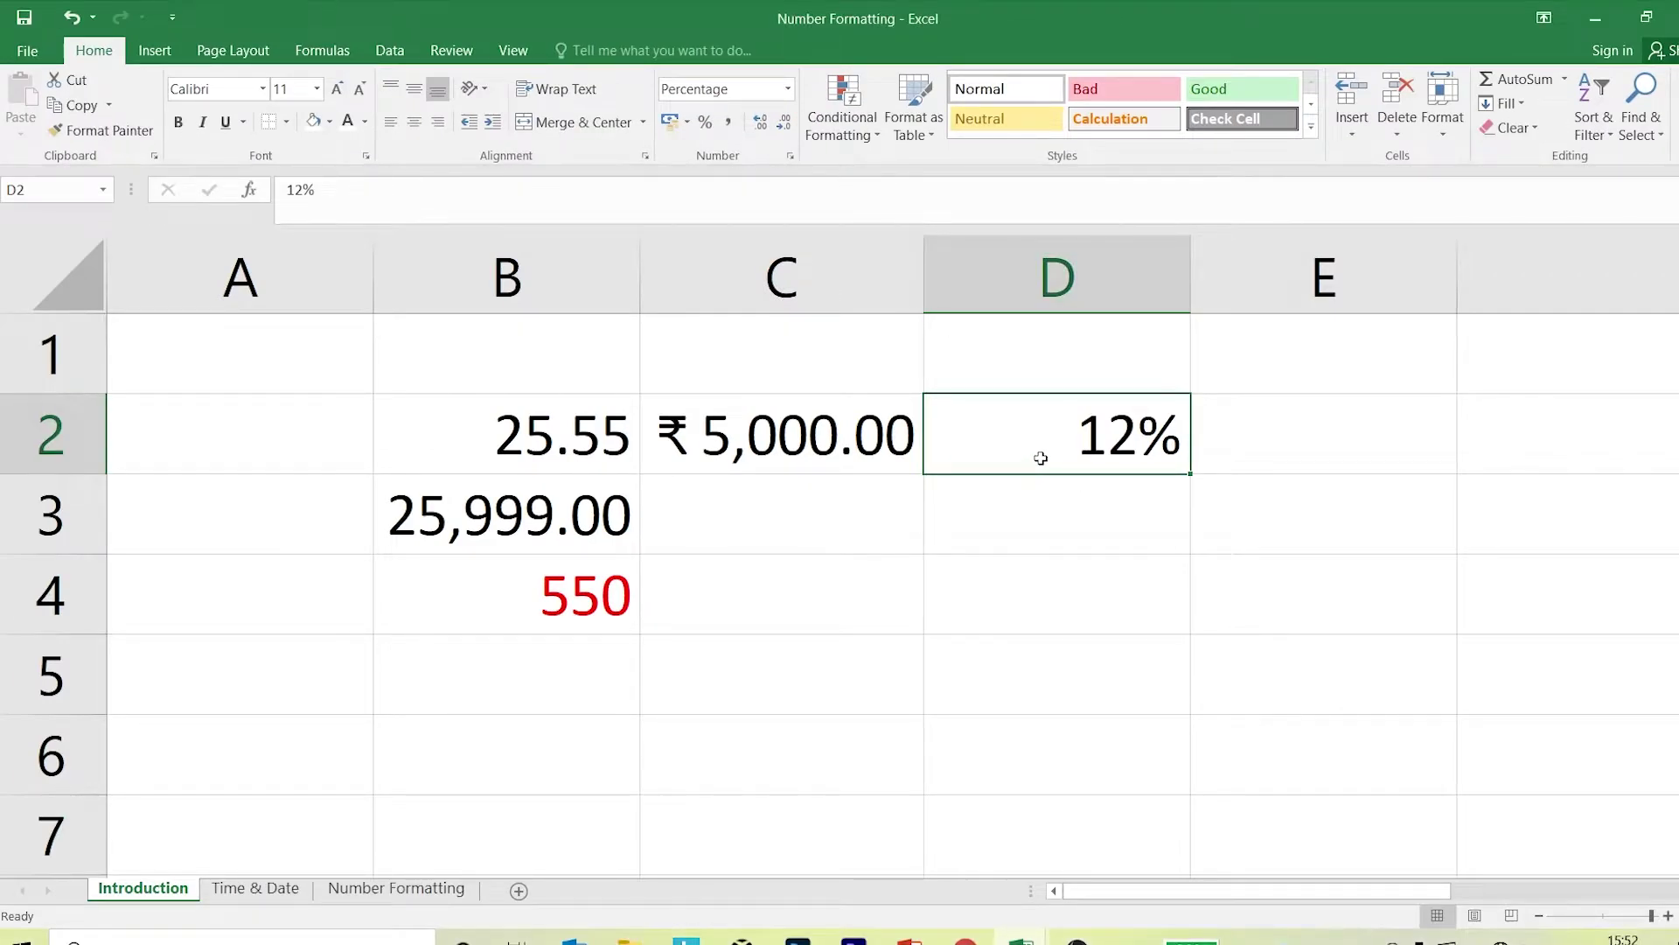
Enter 0.5 in D3.
left_click(1049, 493)
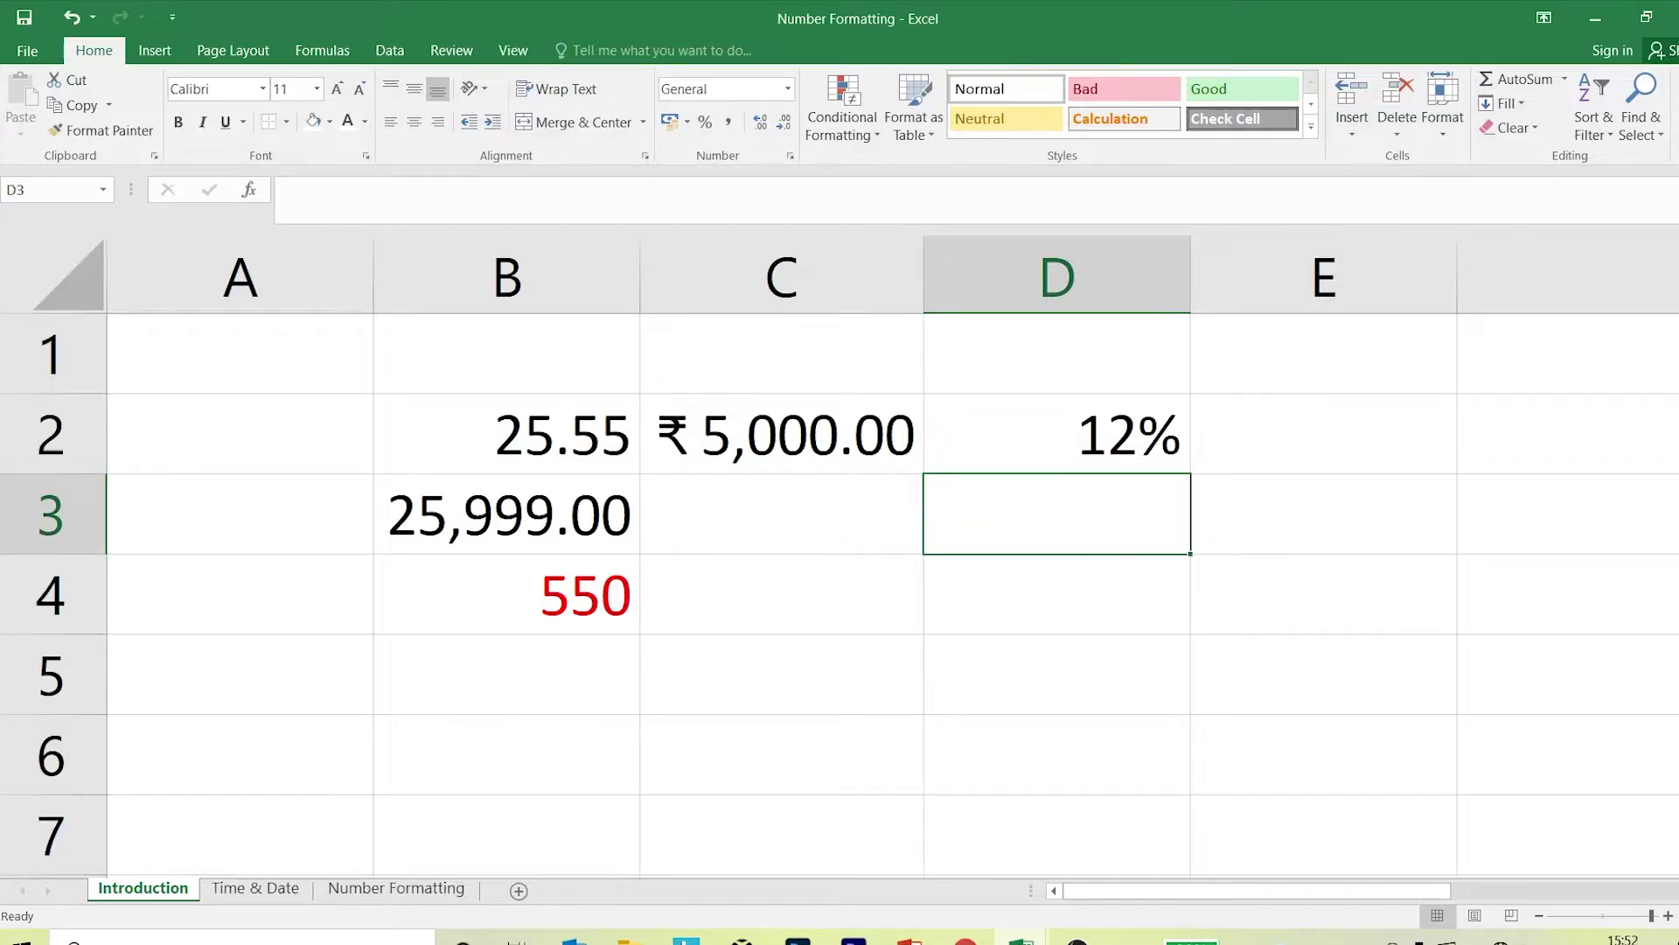
type("0.5")
key("Return")
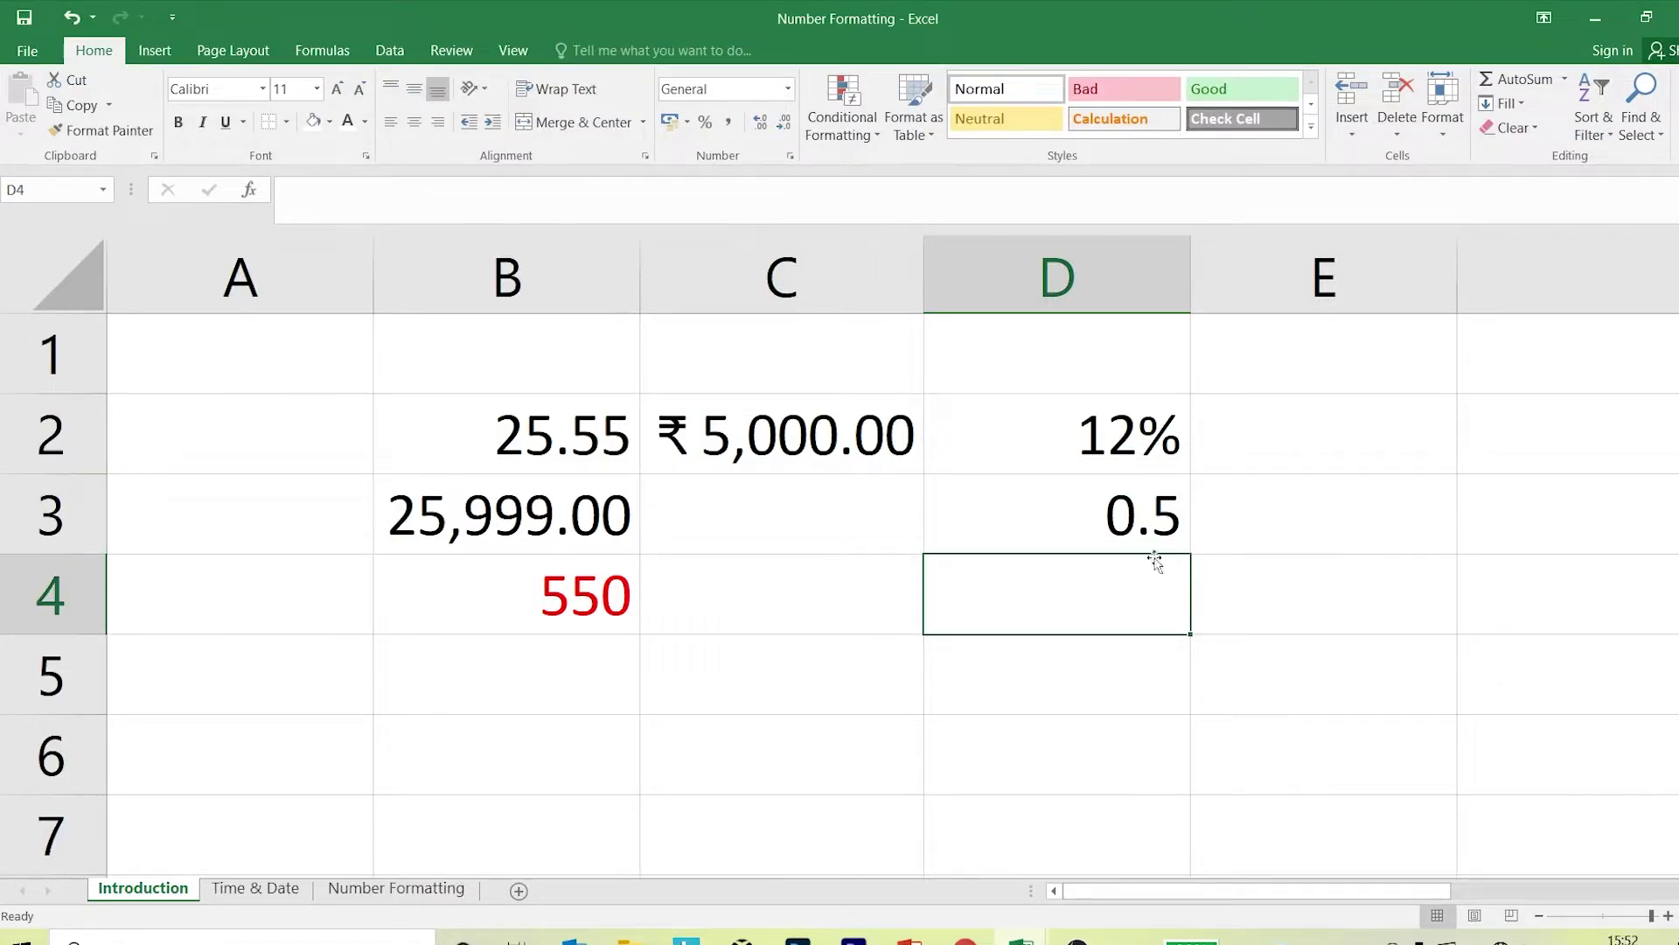
Enter the formula =12/100 in E4, check its 0.12 result, then clear E4.
left_click(1299, 616)
type("=")
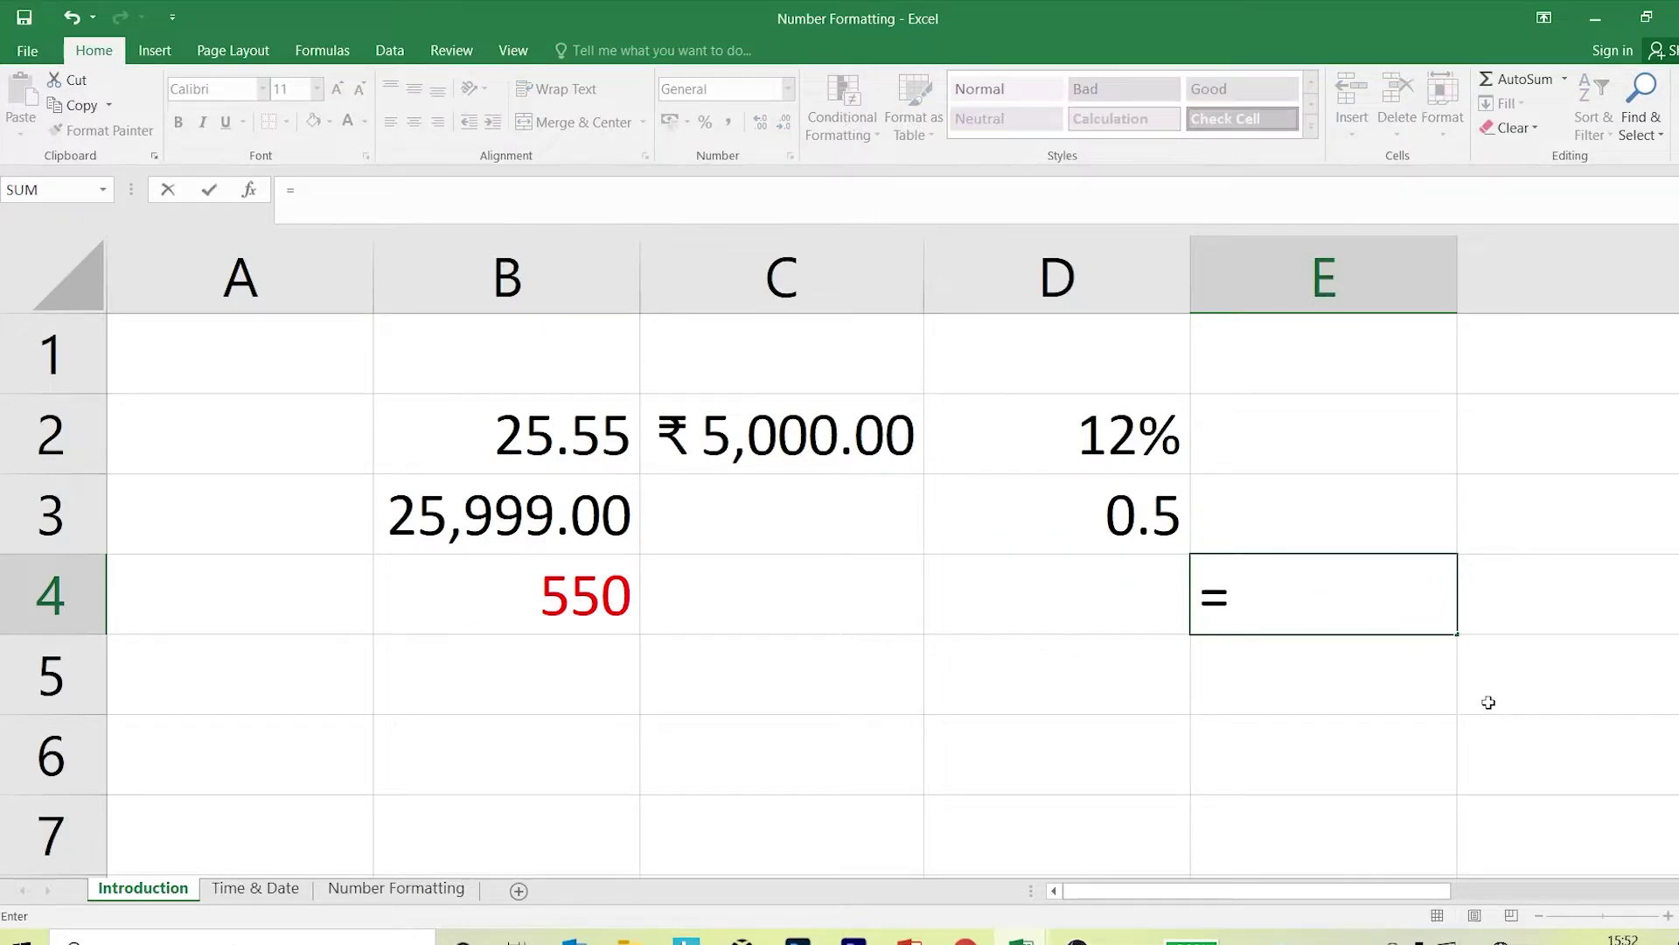
type("12")
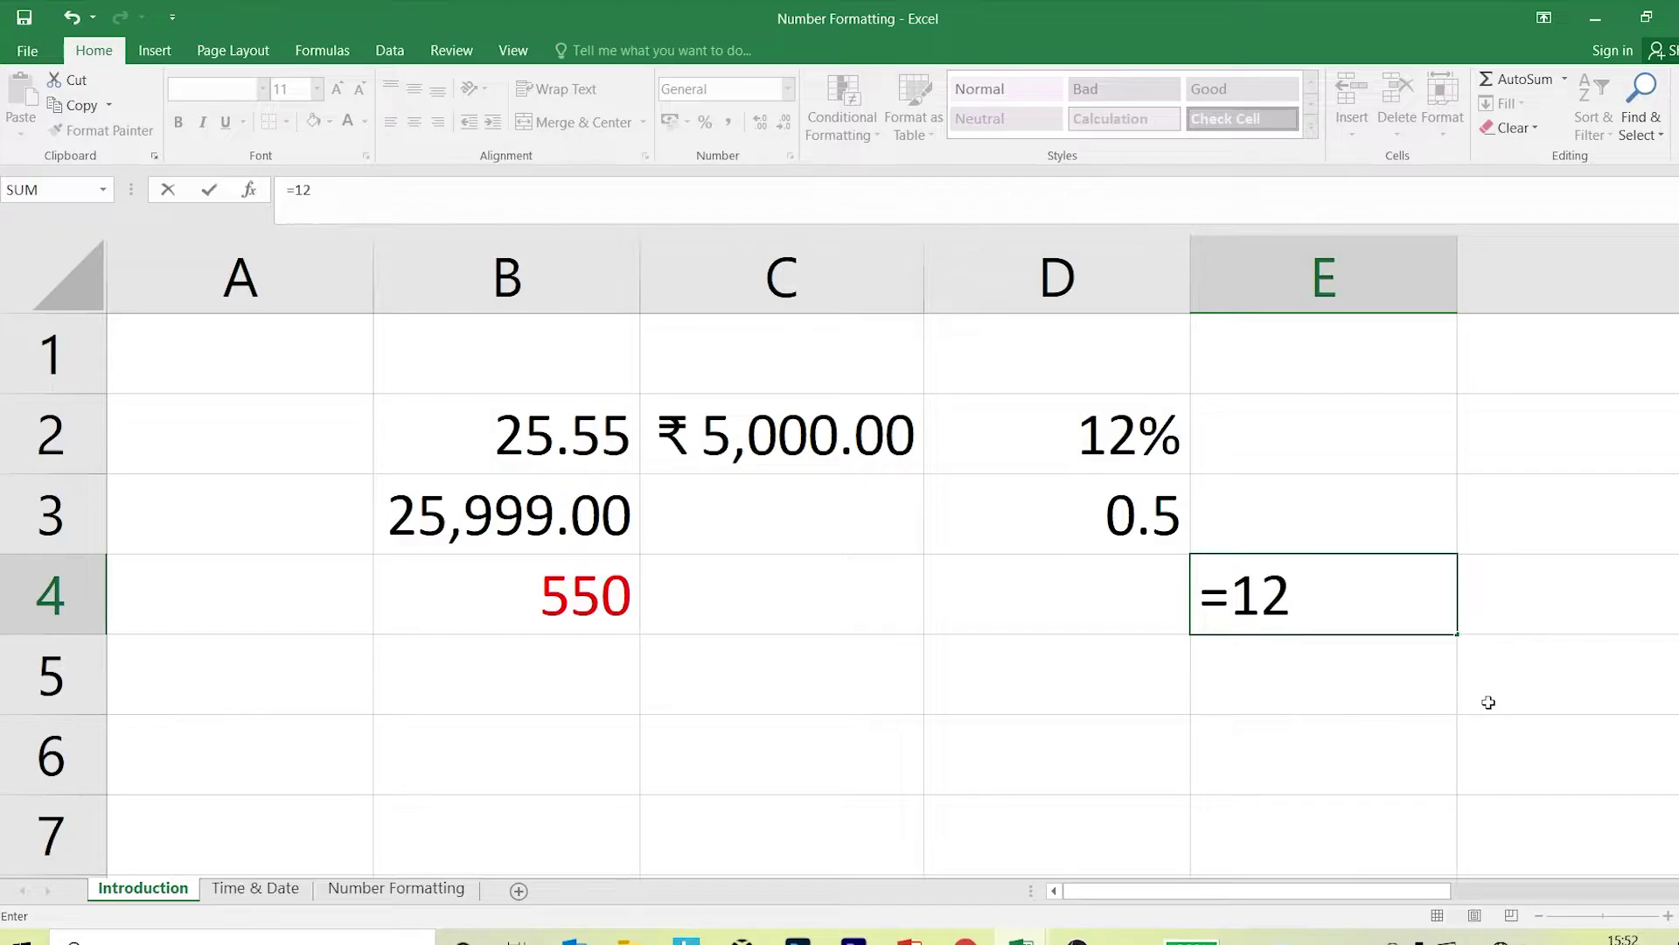
type("/100")
key("Return")
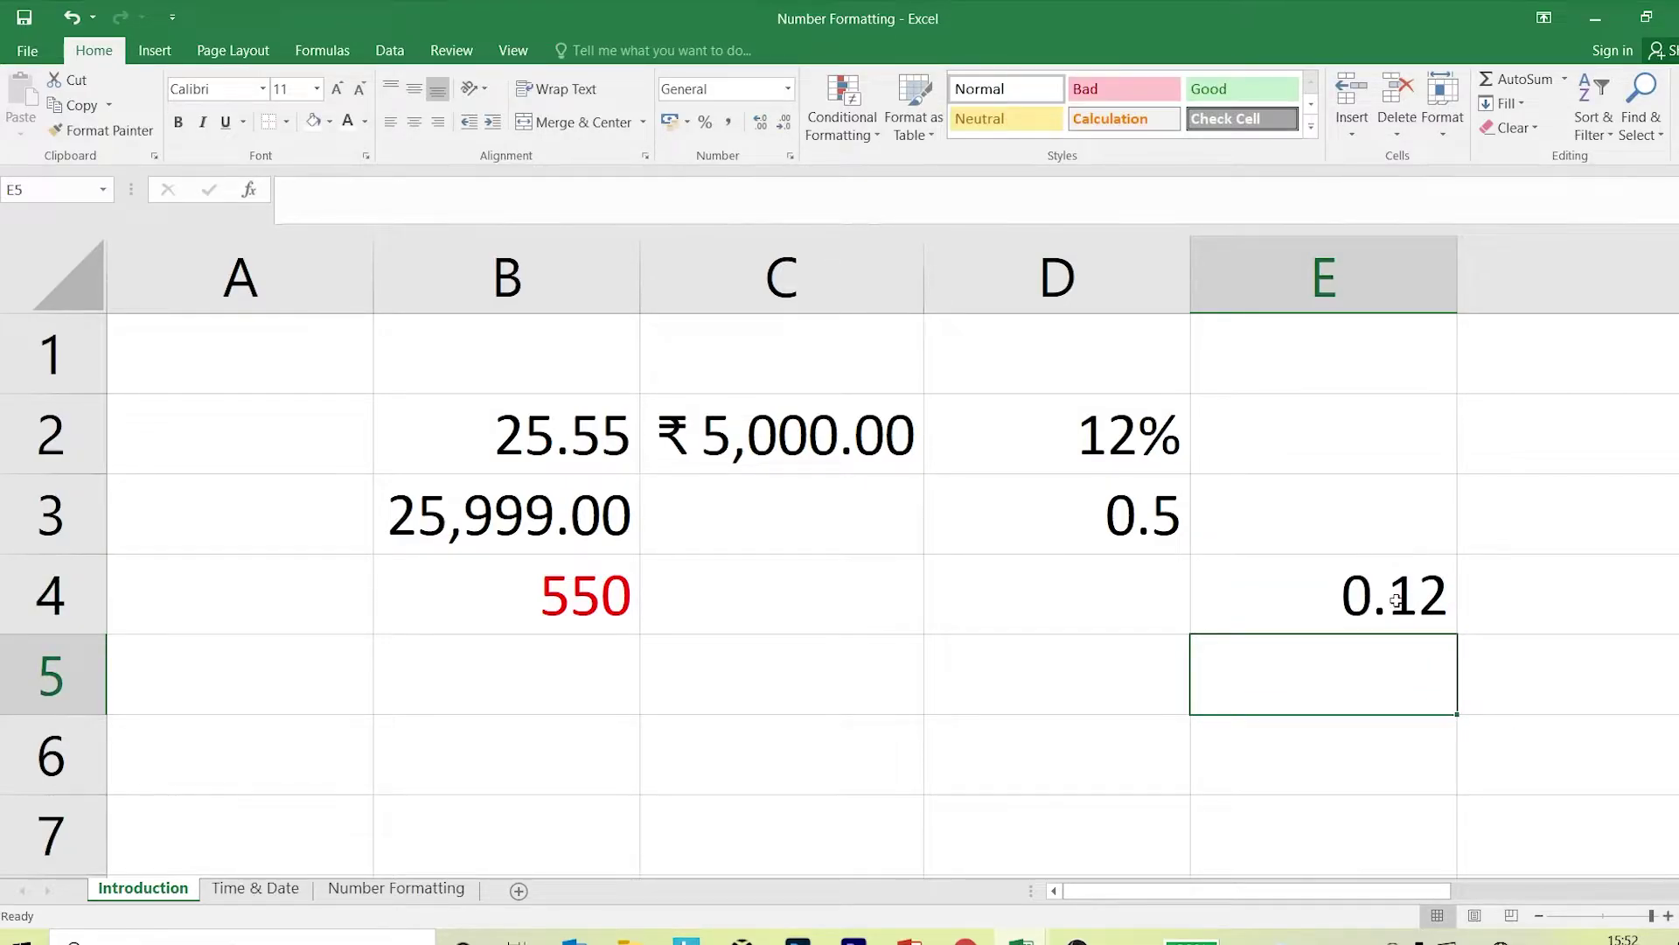
left_click(1397, 600)
left_click(1111, 527)
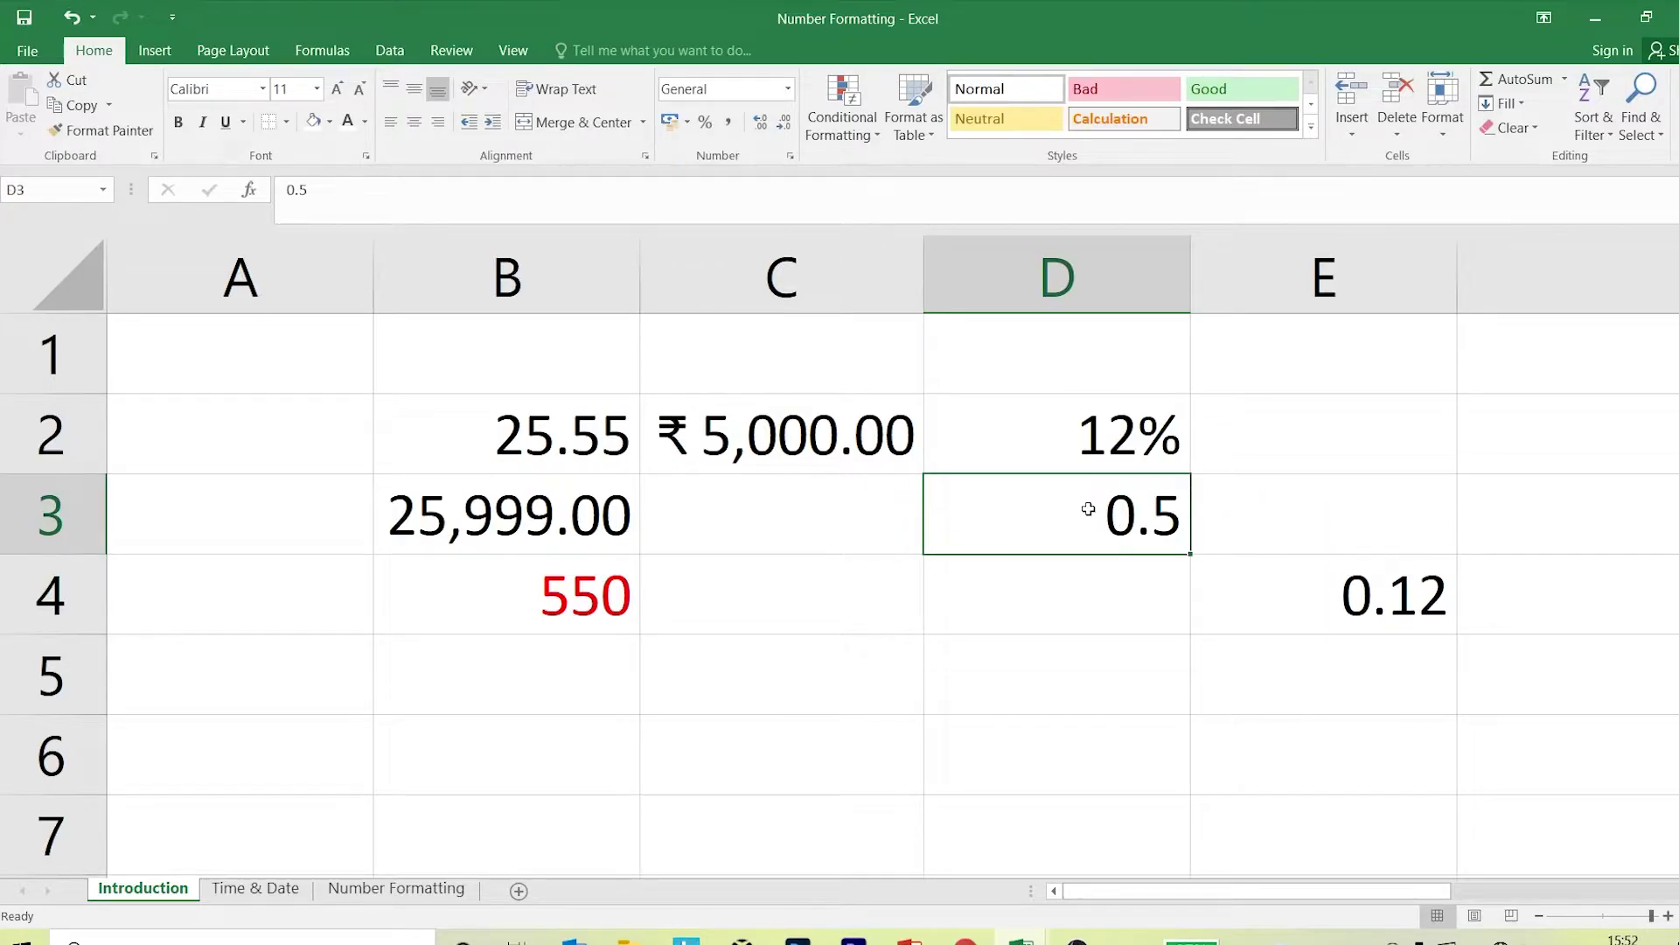
left_click(1207, 584)
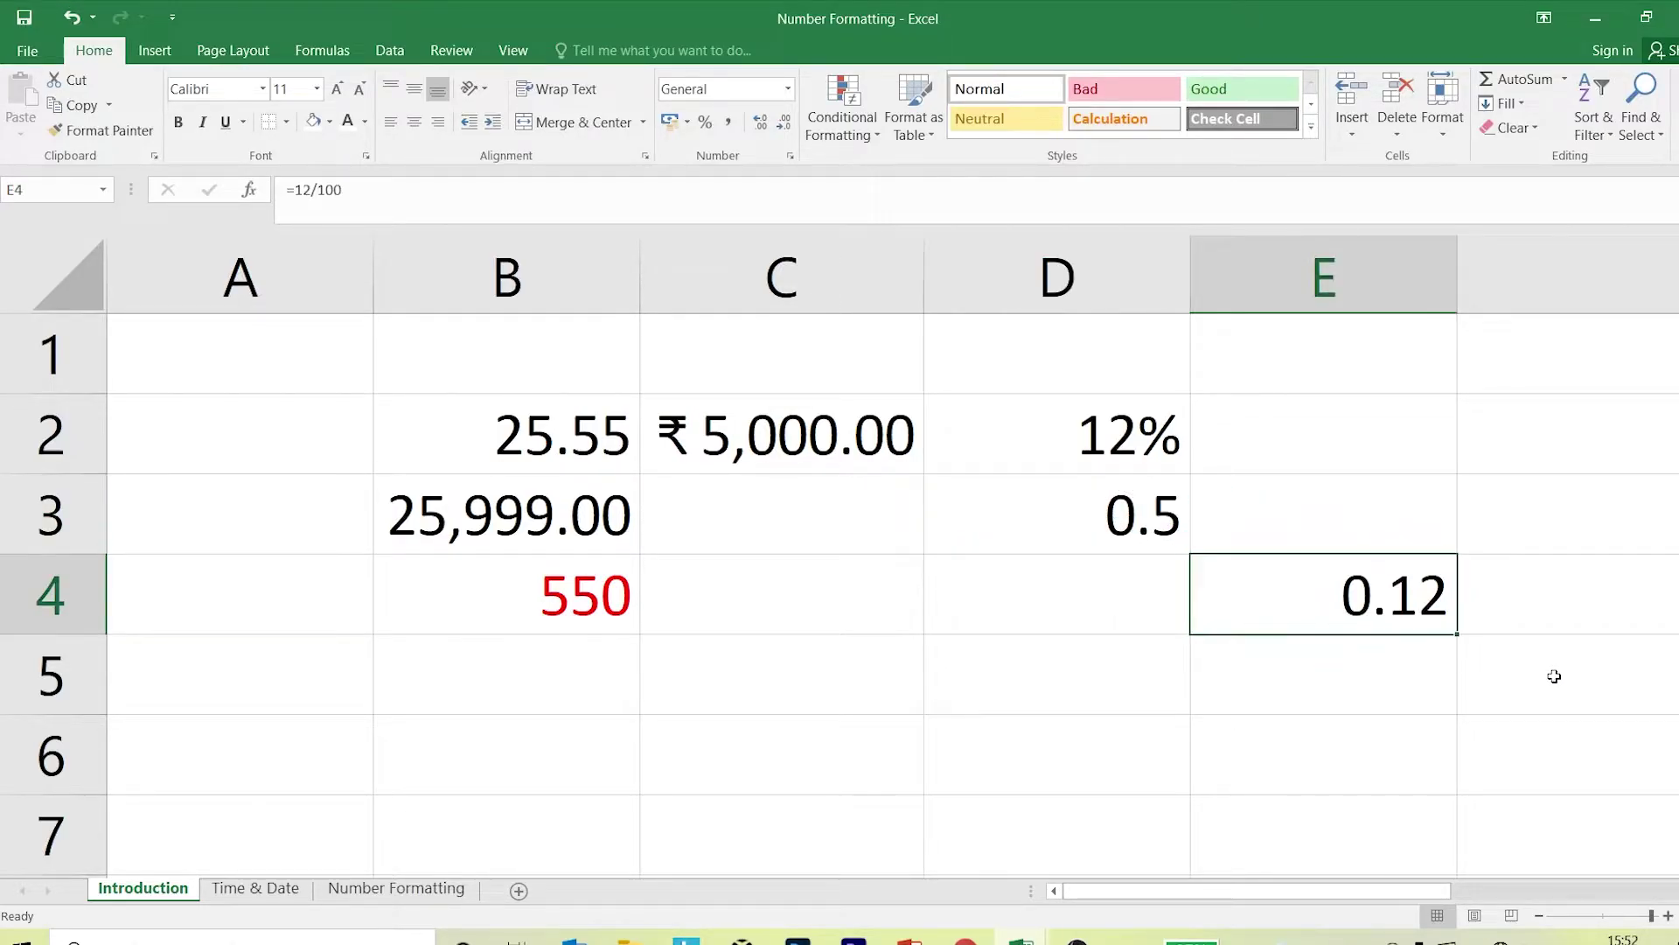
key("Delete")
left_click(1141, 547)
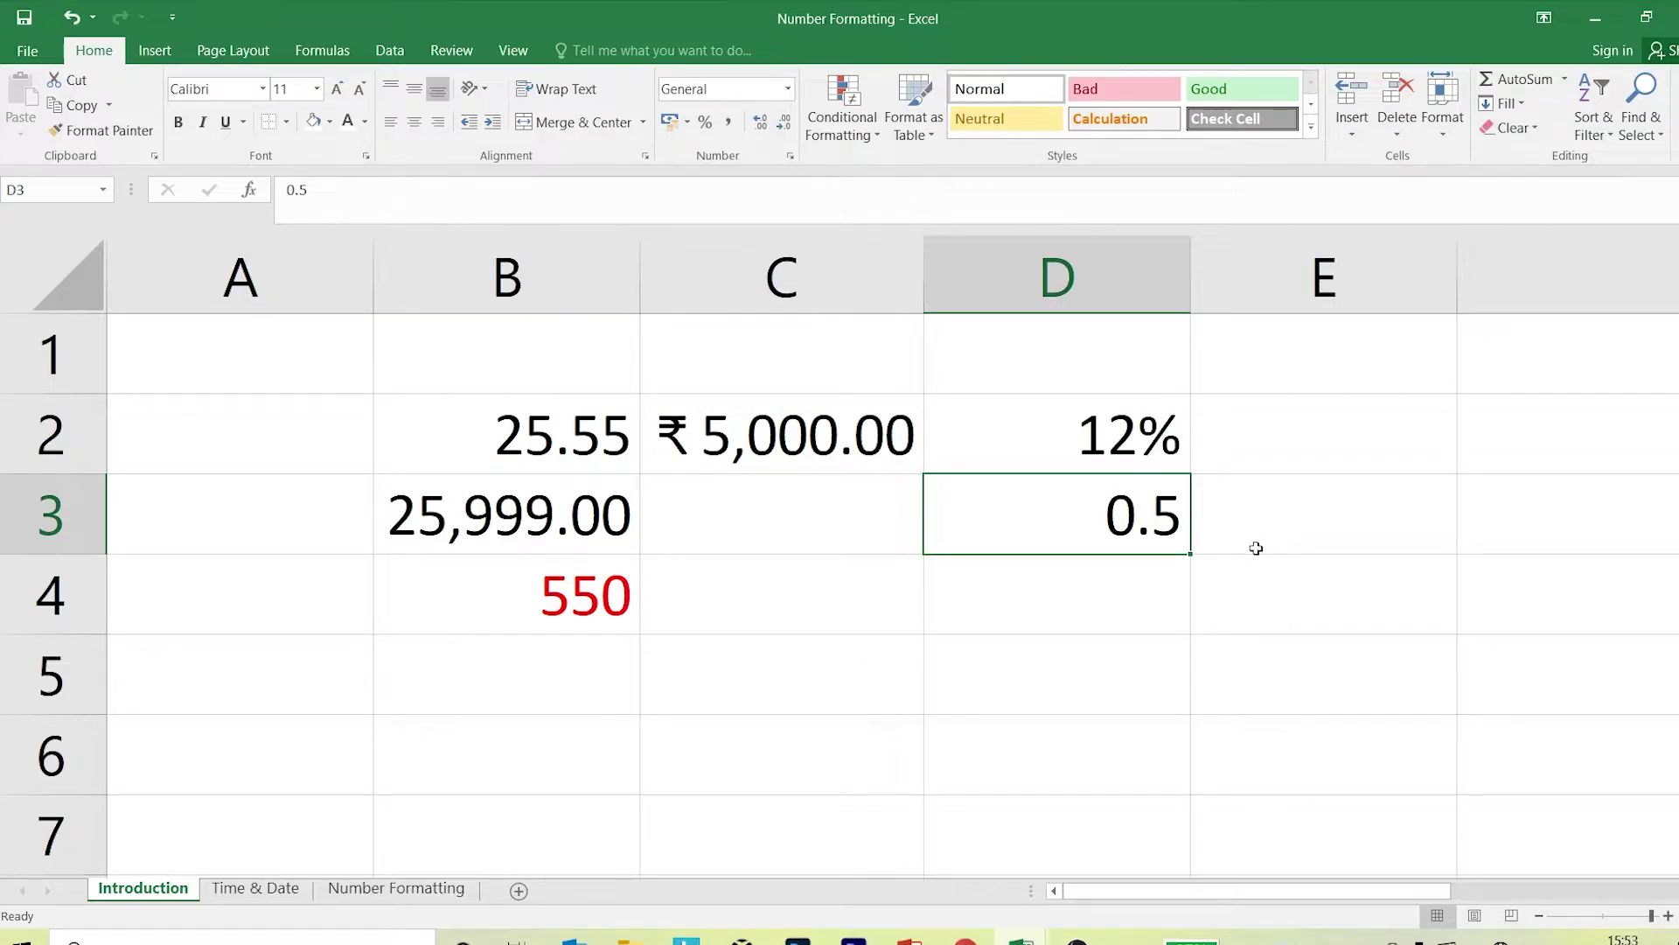
Format D3 as Percentage with 0 decimal places, showing 50%.
left_click(791, 156)
left_click(163, 383)
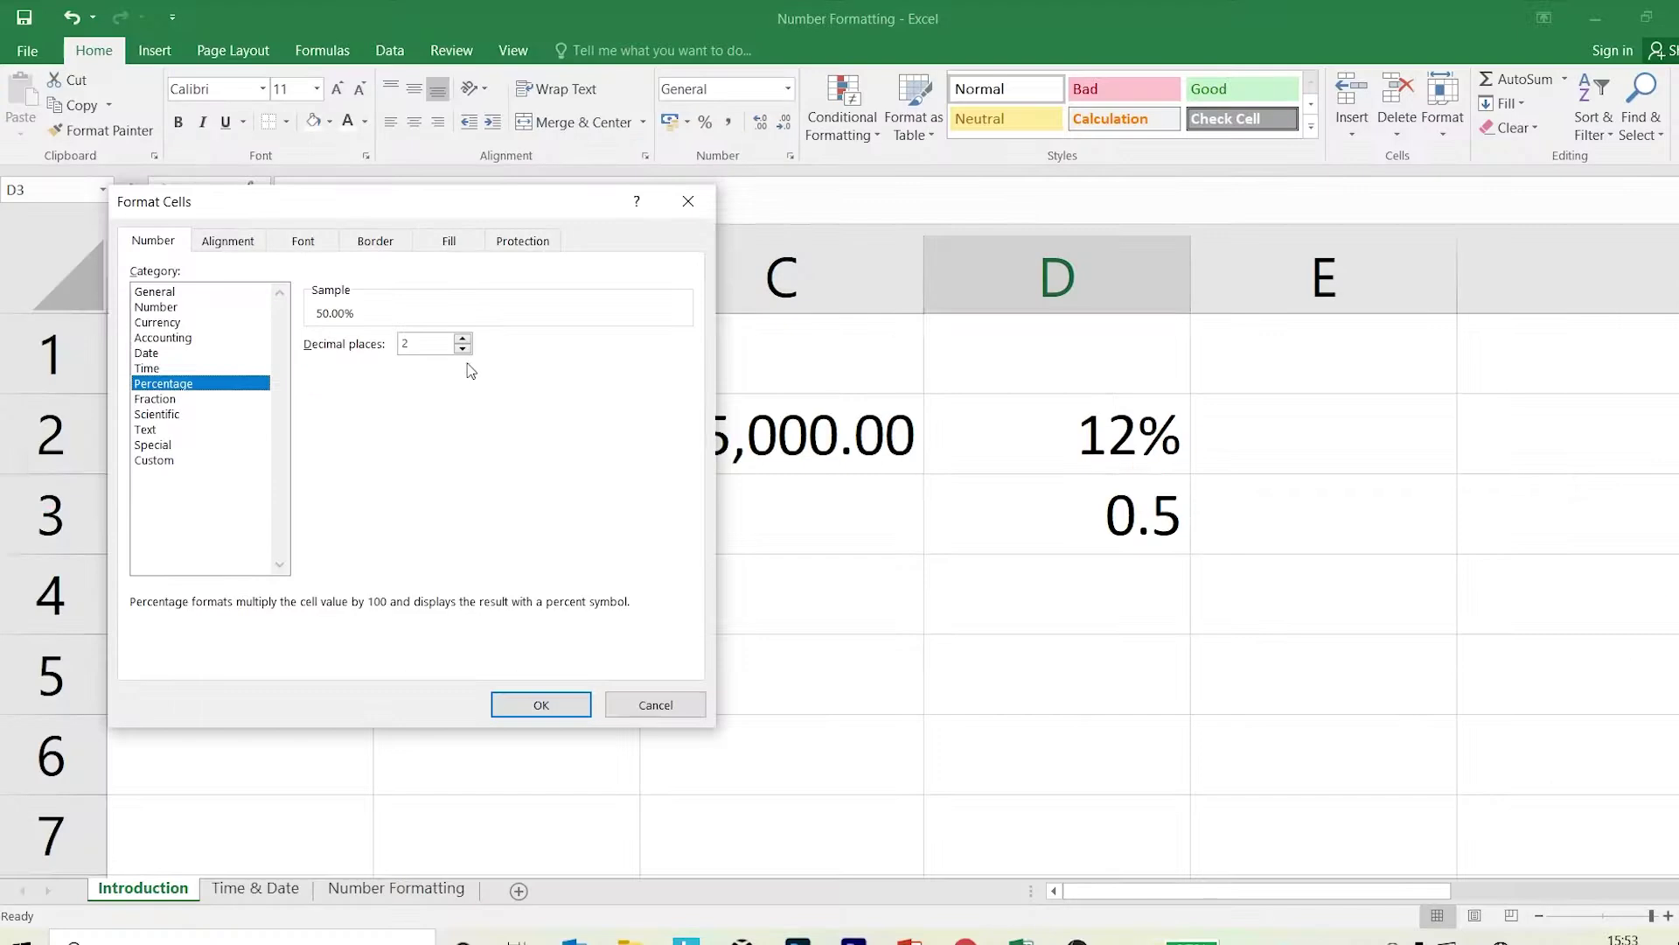
left_click(561, 362)
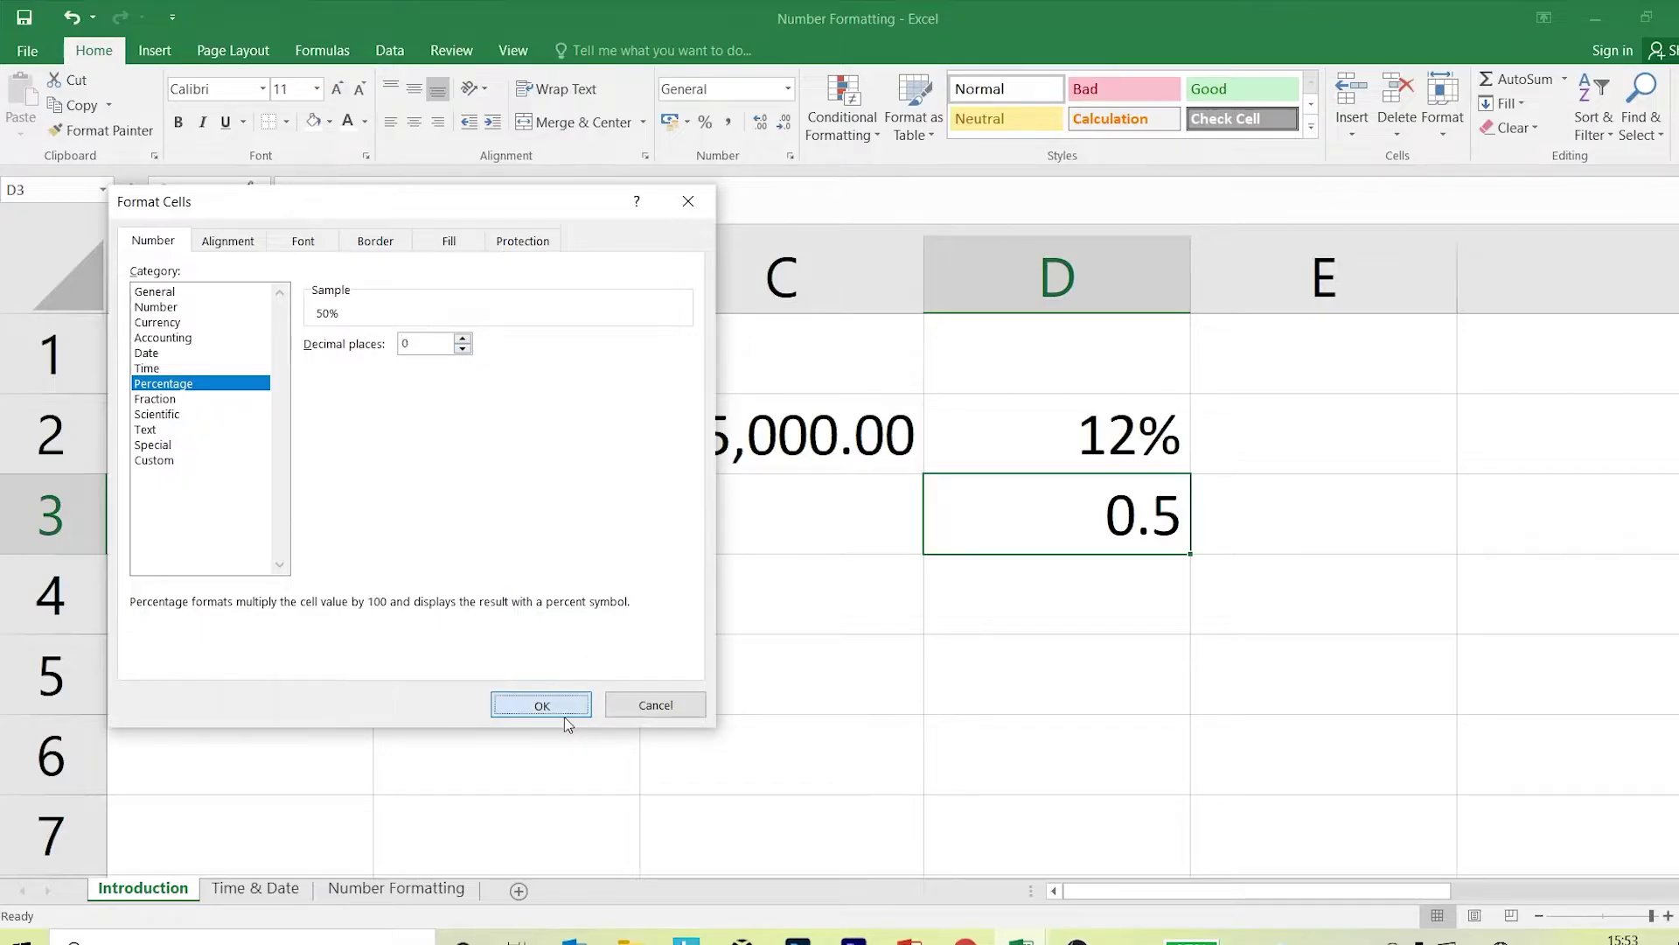
left_click(562, 713)
Enter 50 in D4.
left_click(1117, 617)
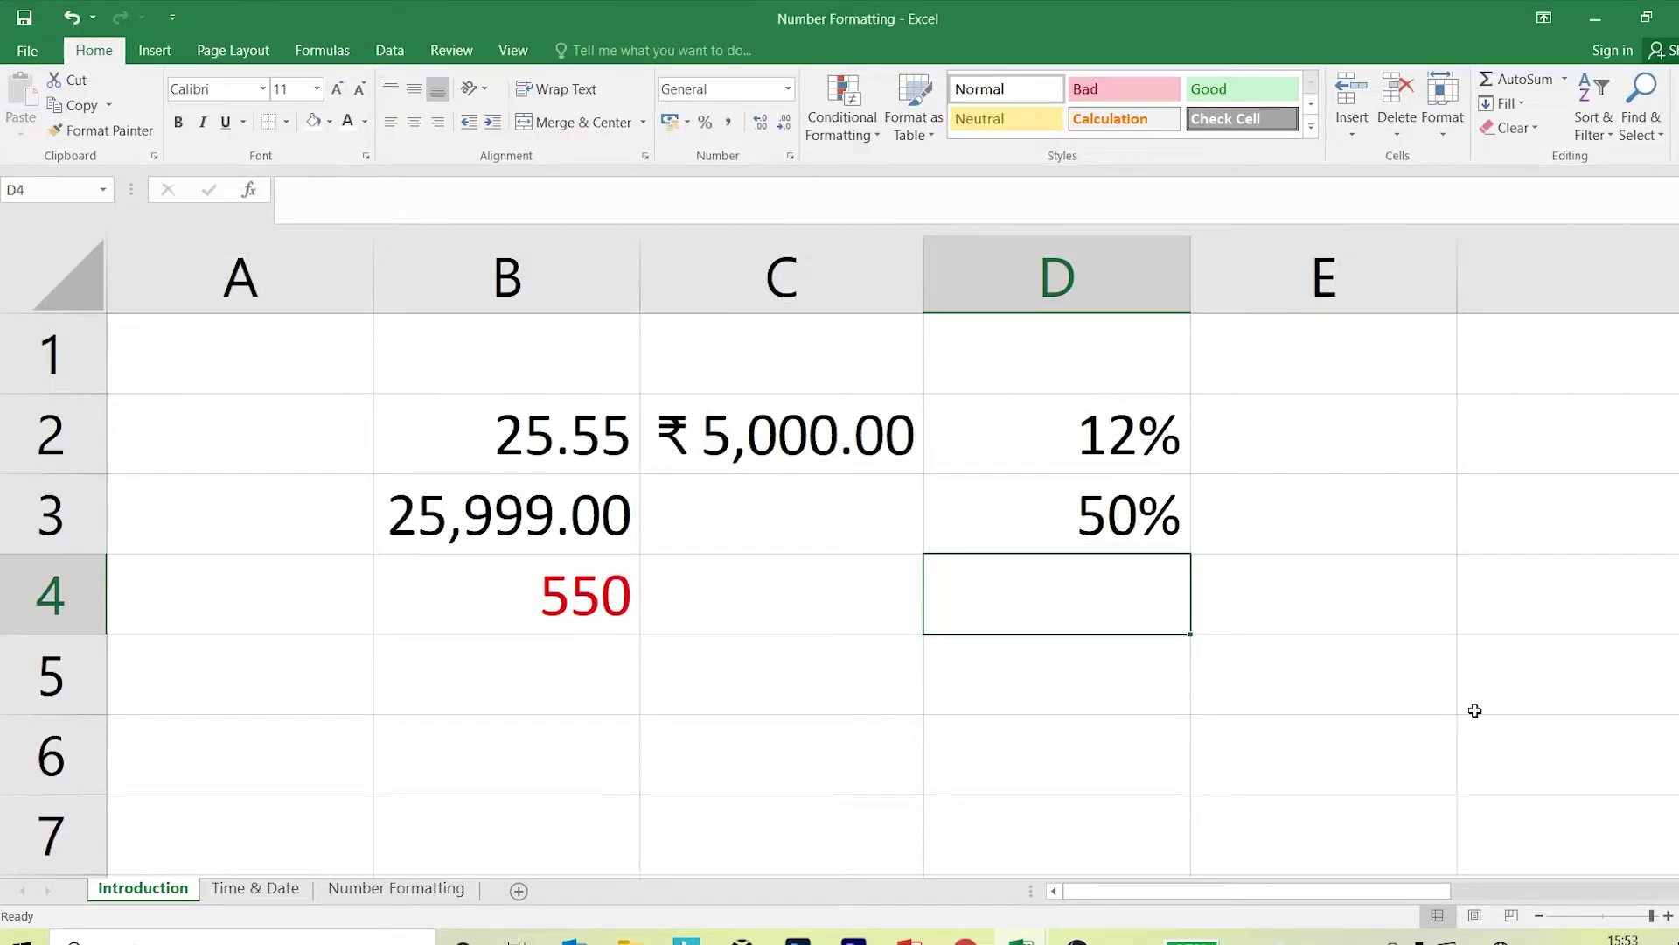
type("50")
key("Return")
Preview the Percentage format for D4, then cancel, leaving 50 unchanged.
key("Up")
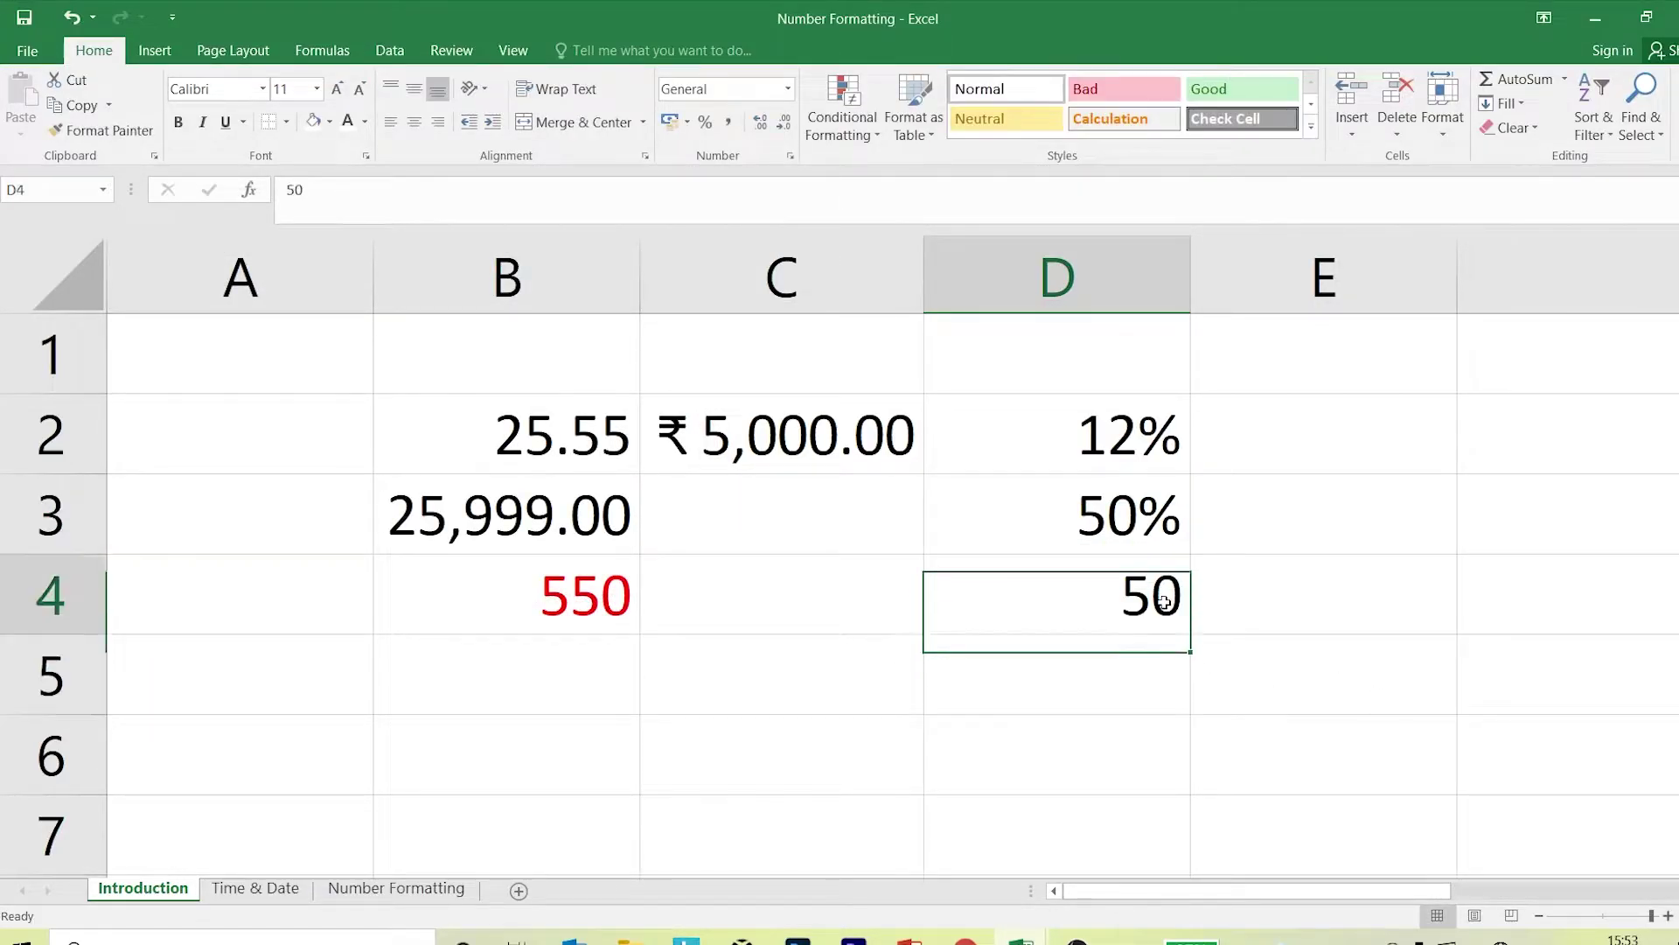
left_click(789, 156)
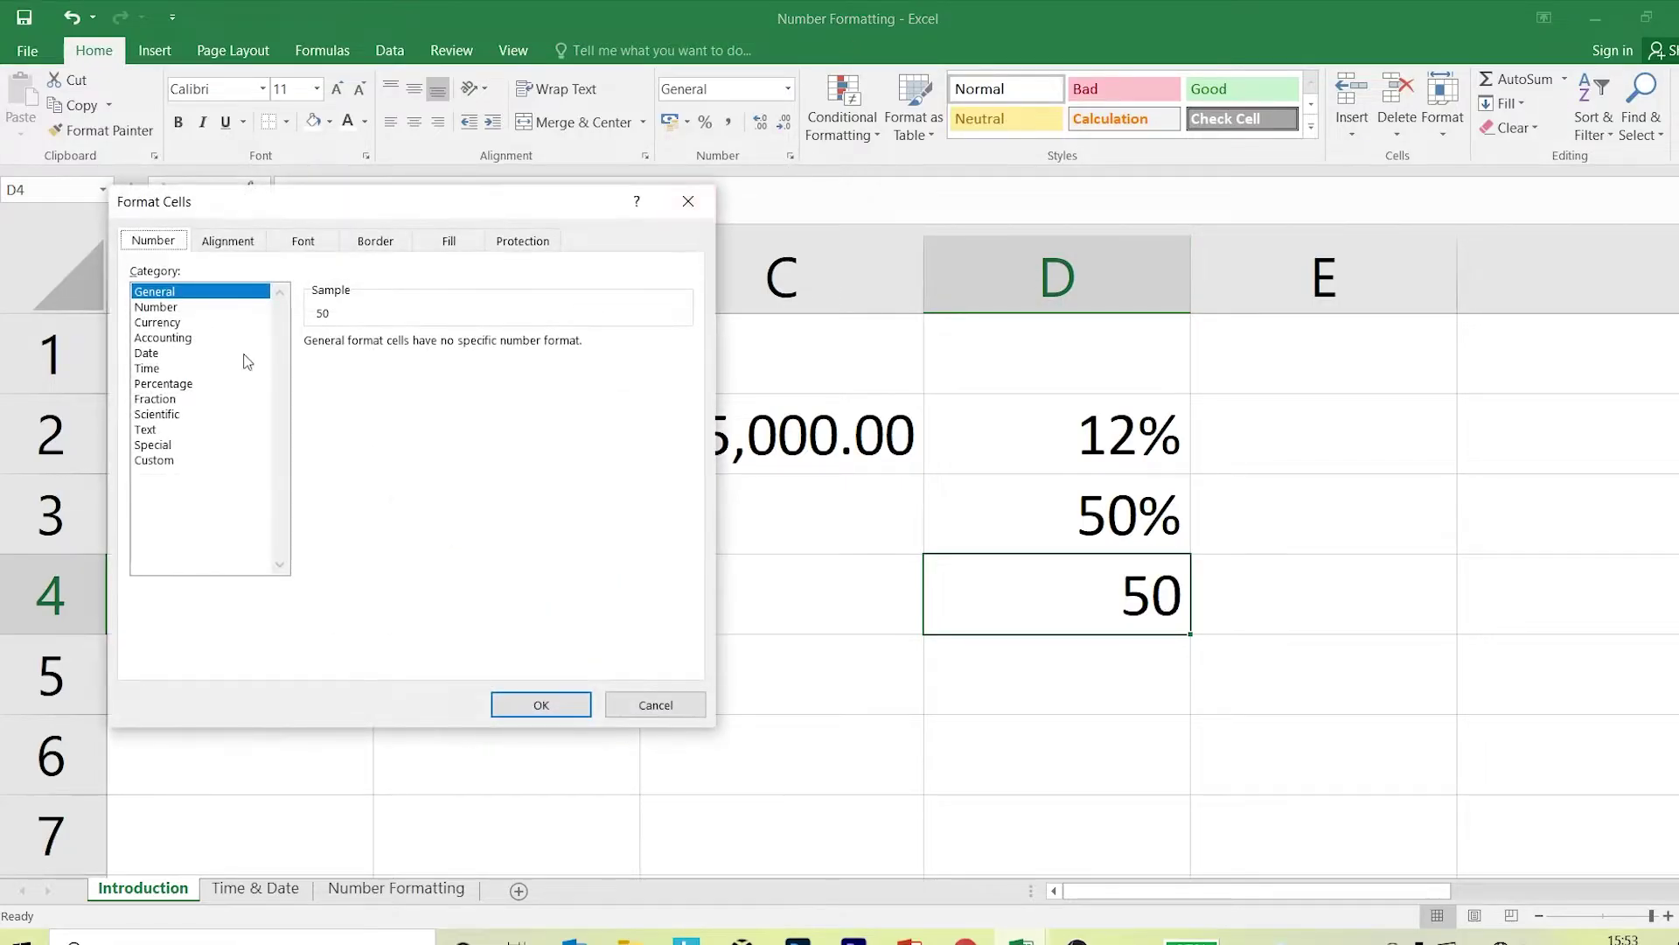
left_click(180, 384)
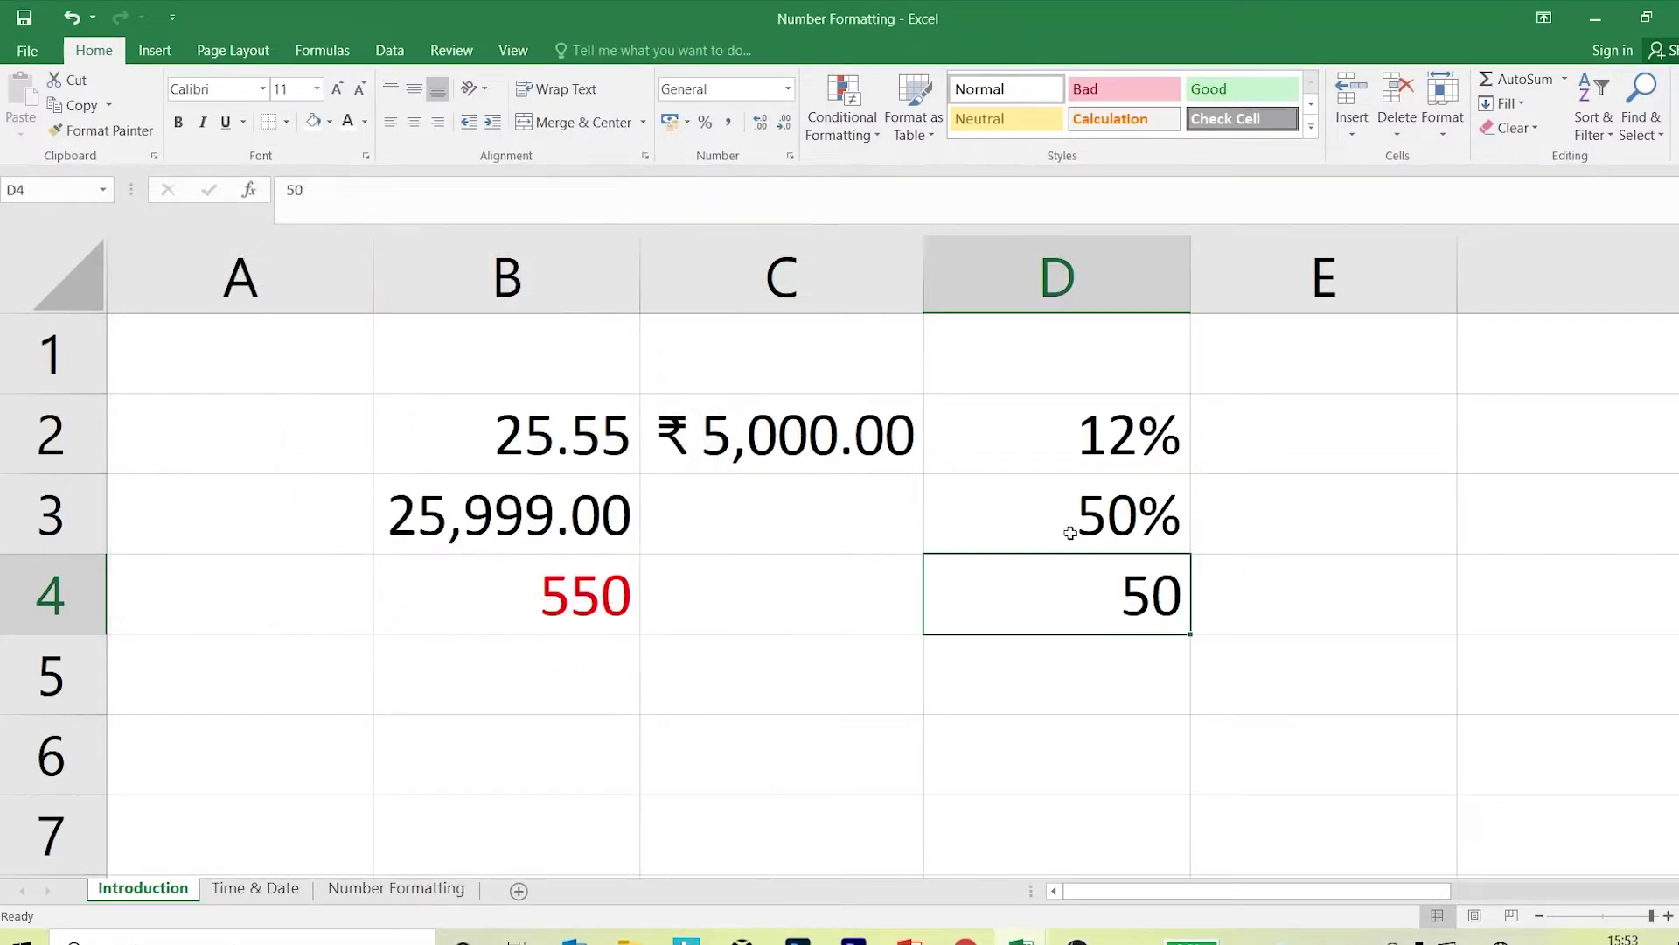
left_click(1117, 674)
Enter 50% in D5, enter 0.5 in D6, then clear D6 again.
type("50")
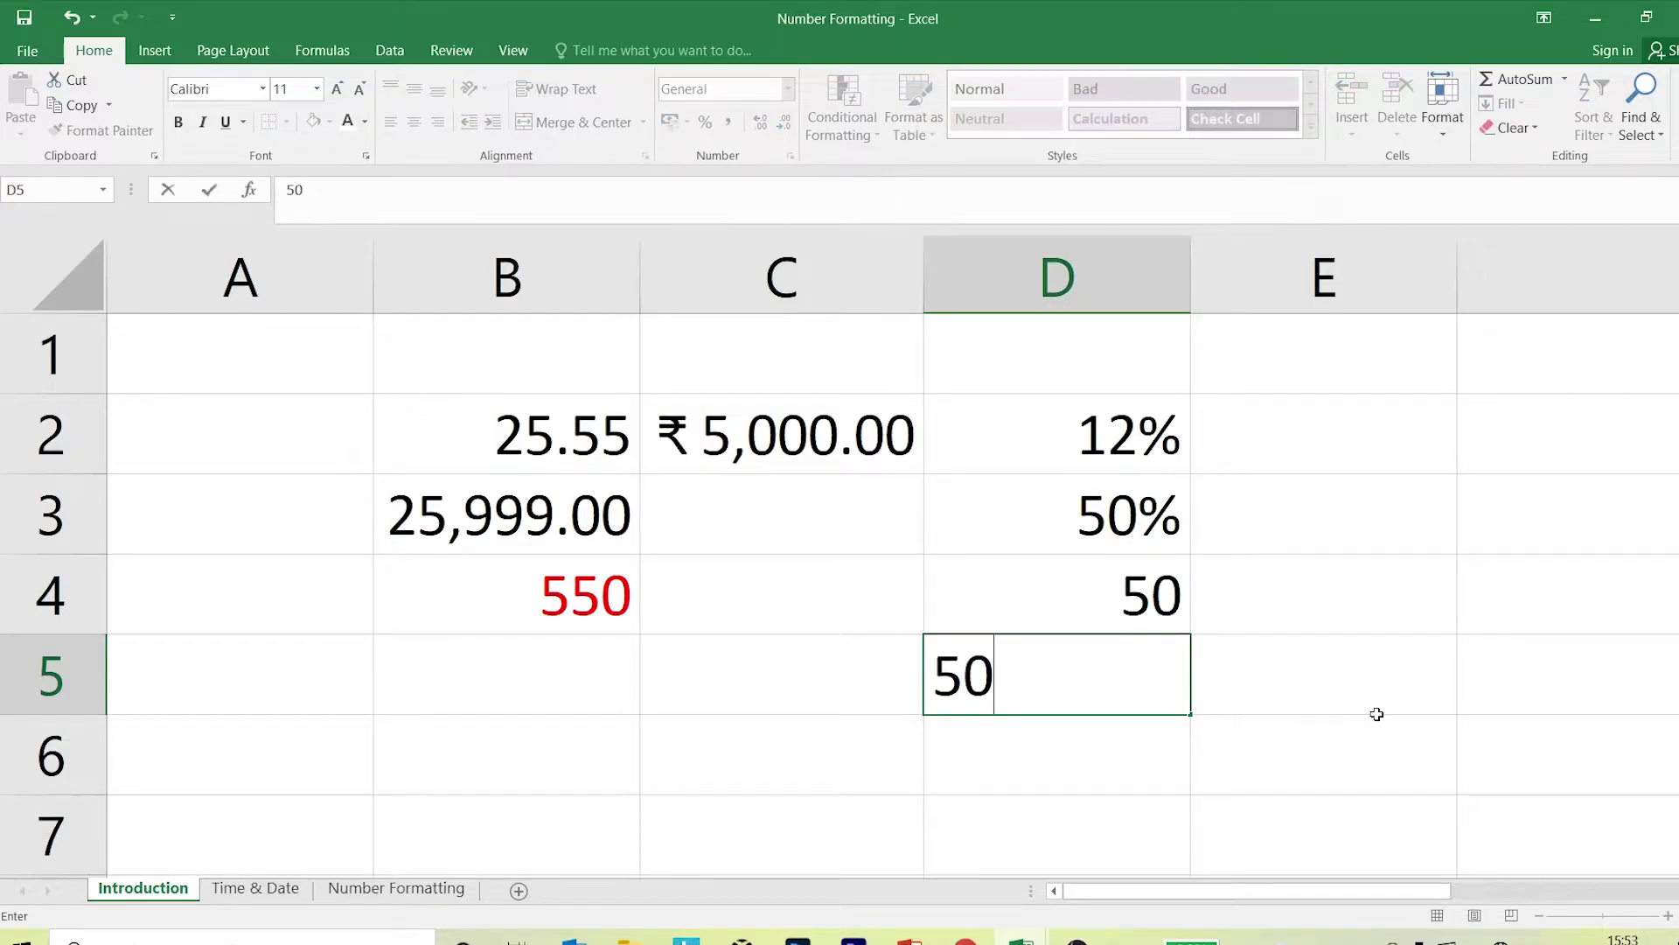
type("%")
key("Return")
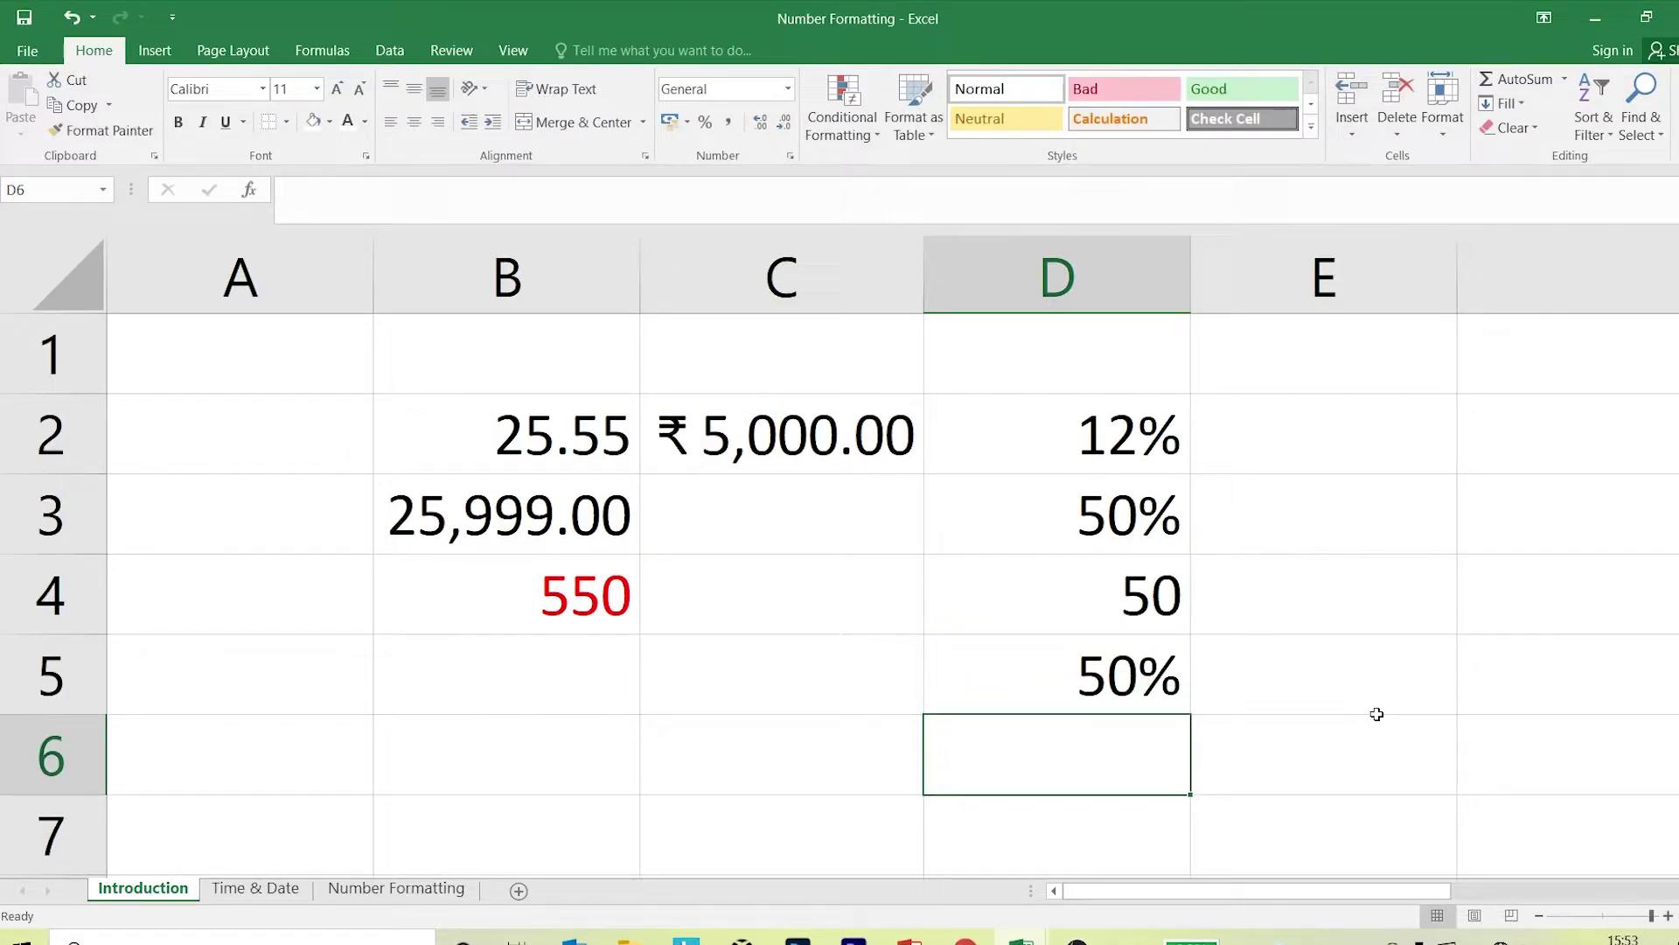
type("0.5")
key("Return")
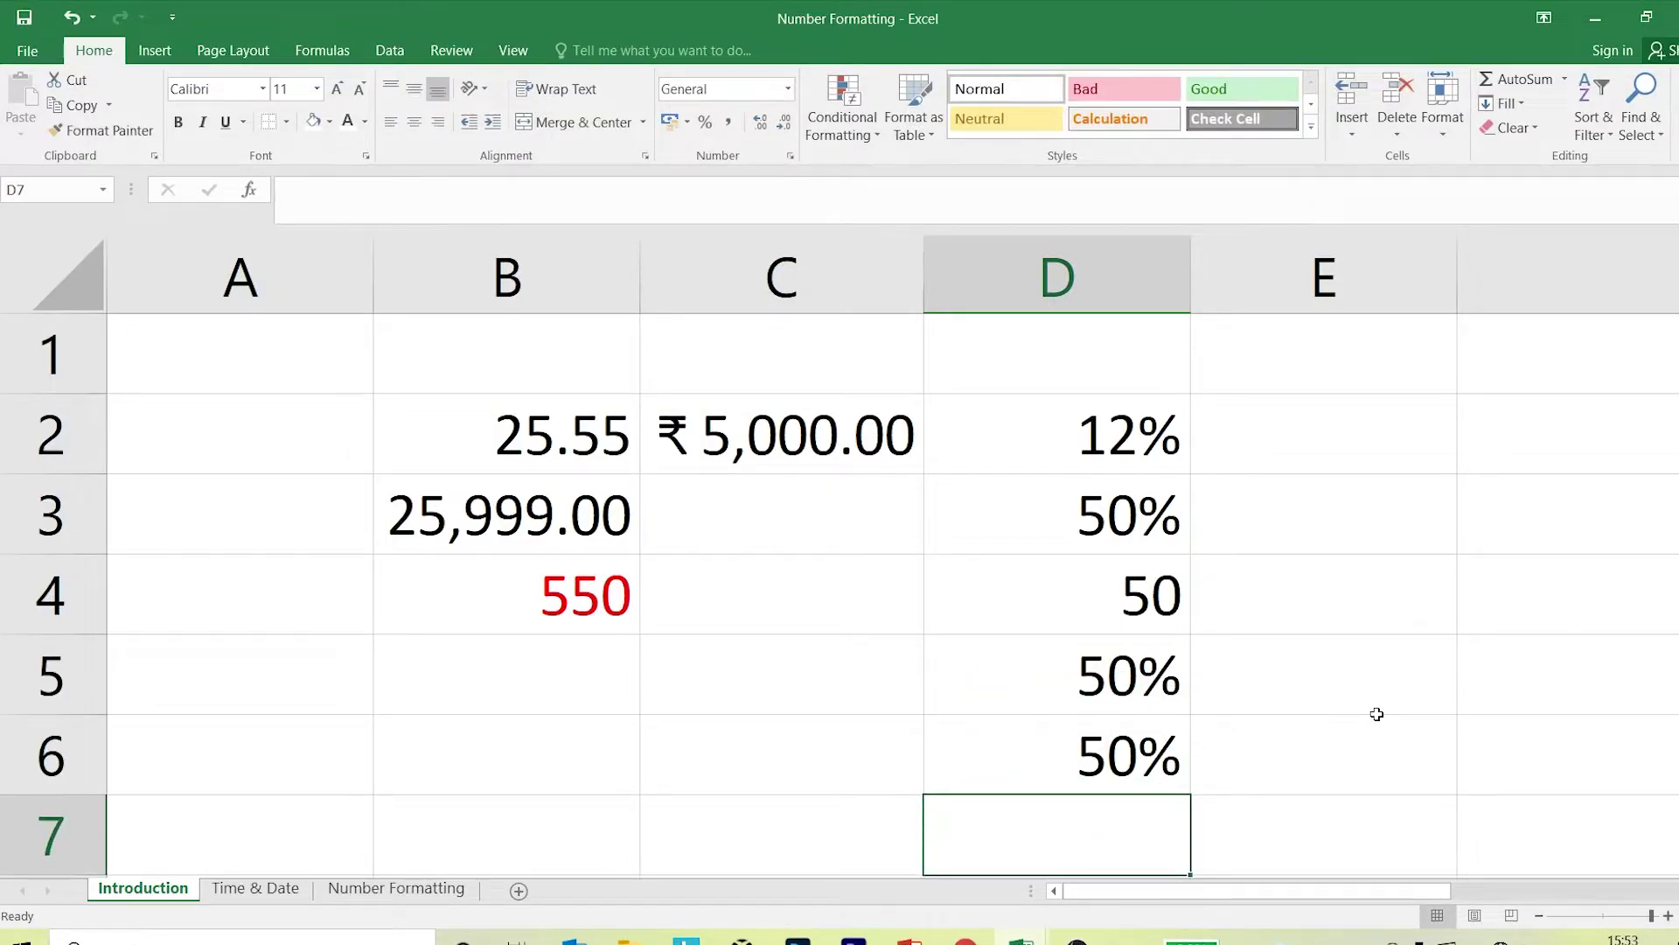
left_click(1172, 745)
key("Delete")
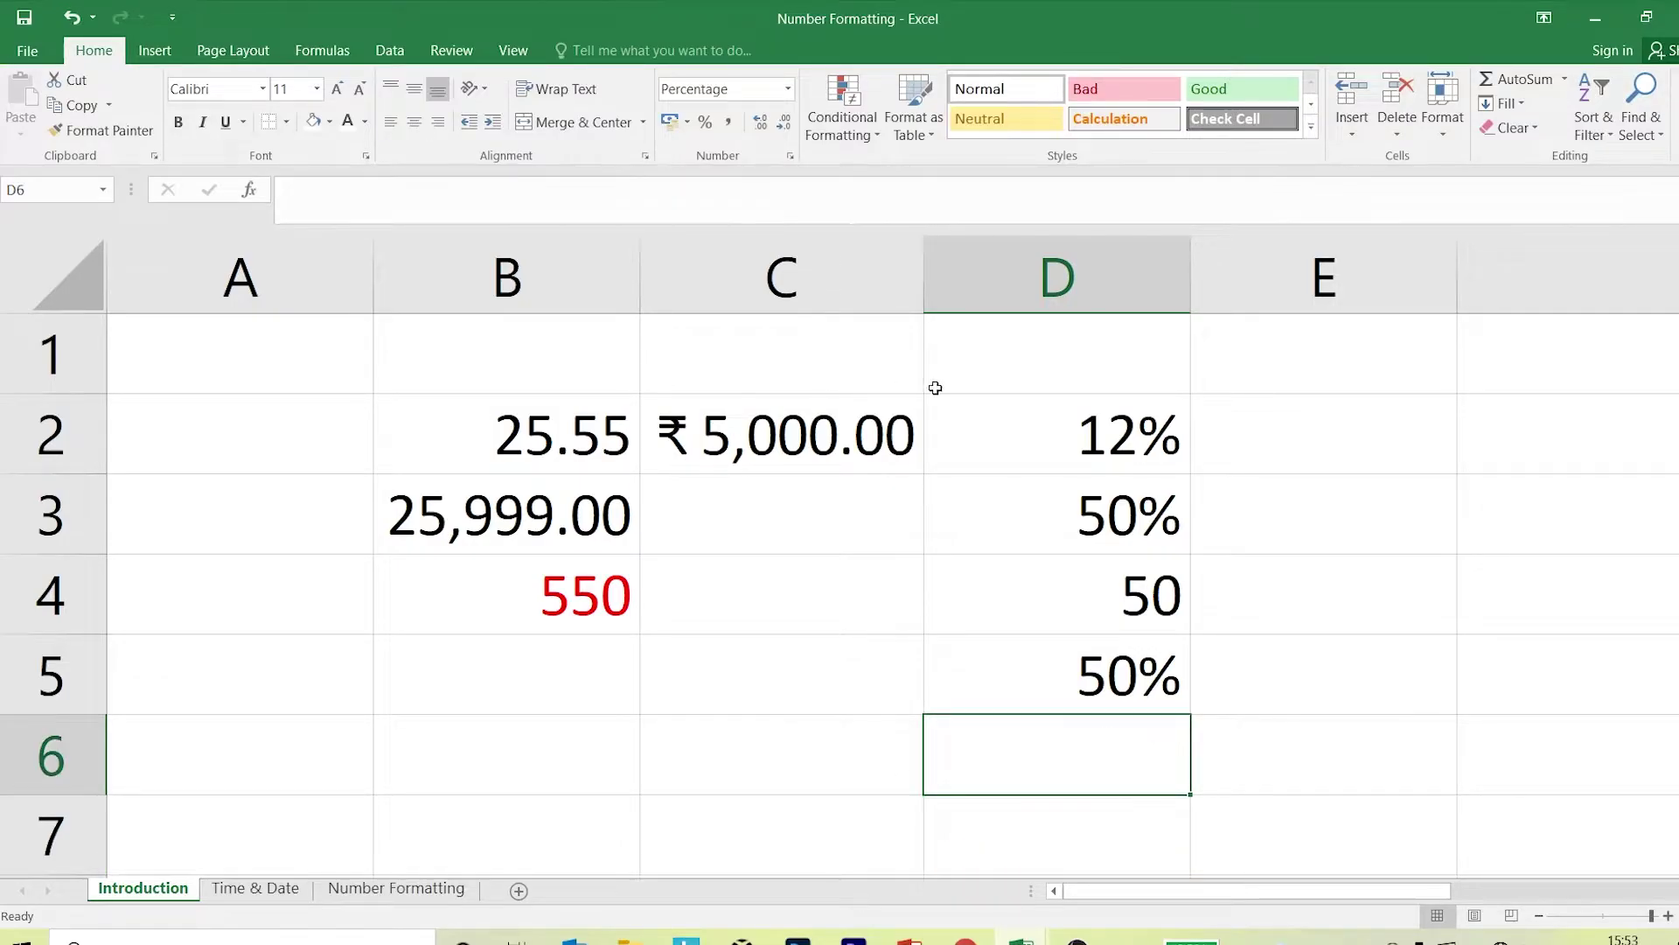
left_click(1365, 539)
Enter 0.5 in cell E3.
type("0.5")
key("Return")
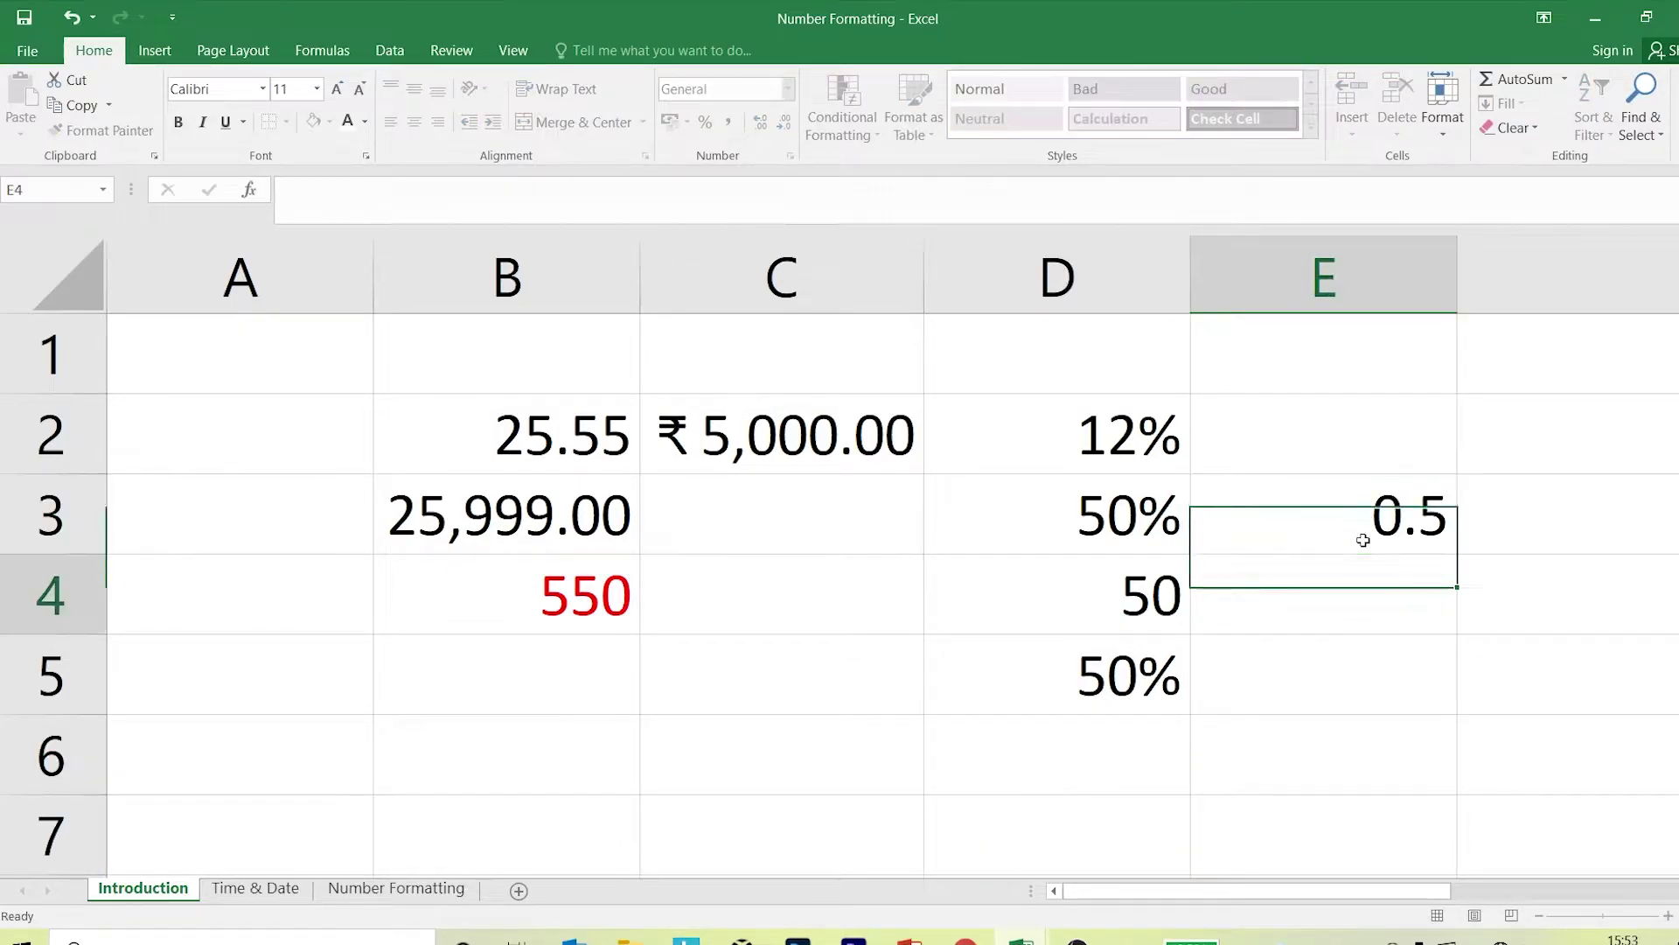
left_click(1344, 504)
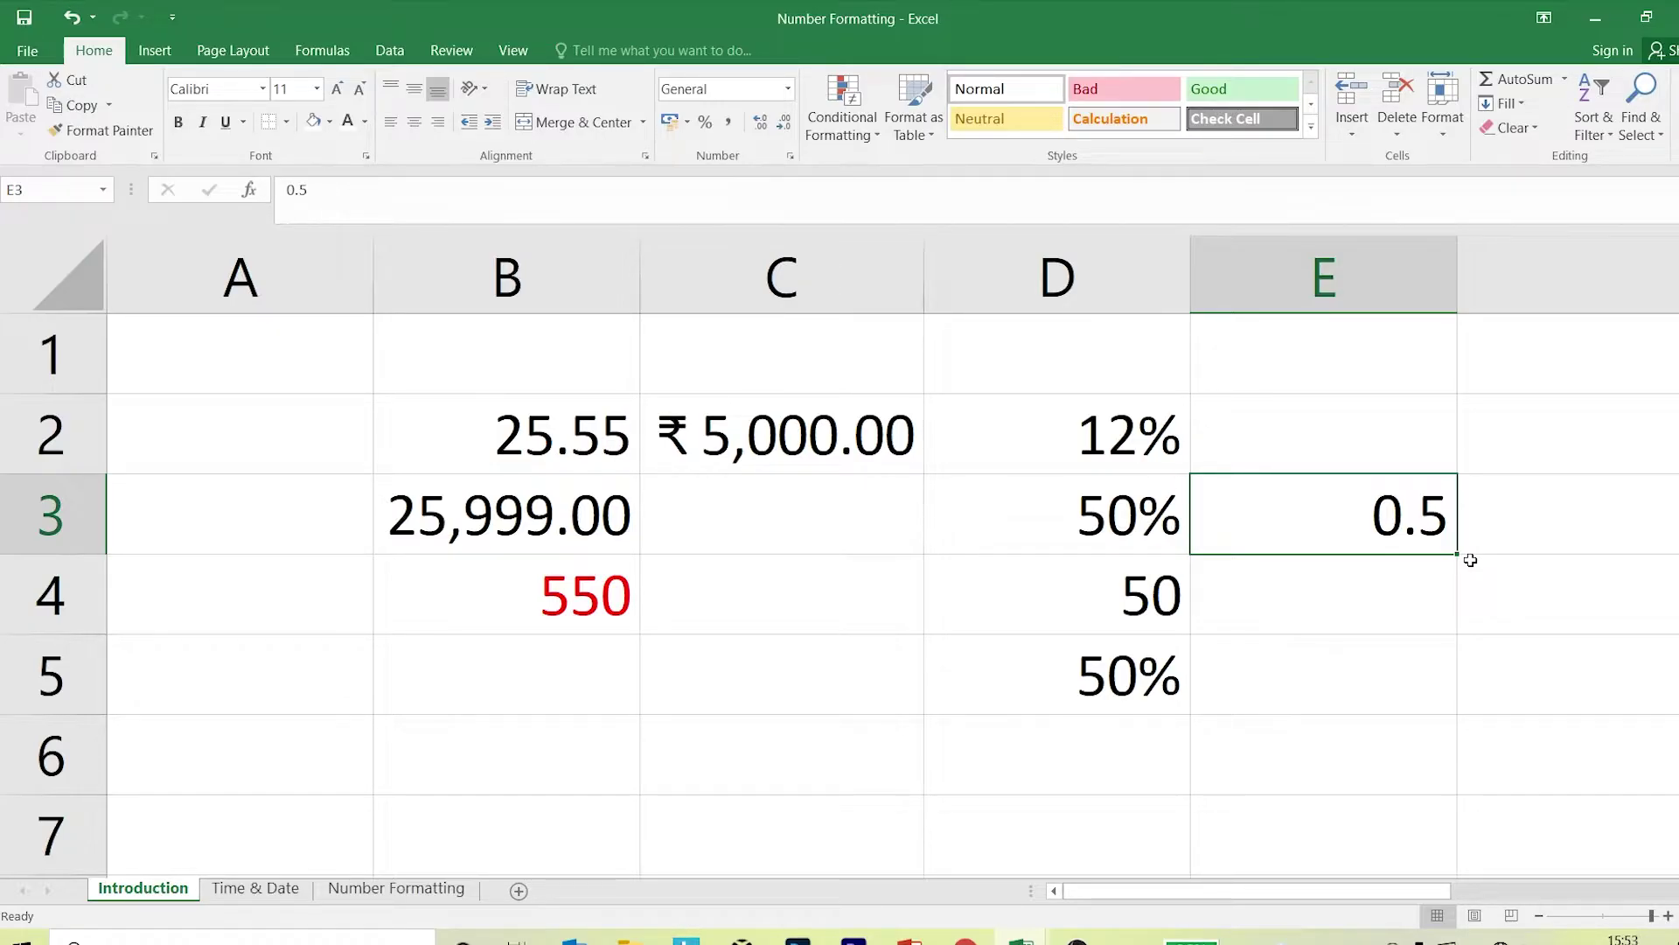
Widen column C and start typing Rs.5000 in C3.
left_click(754, 524)
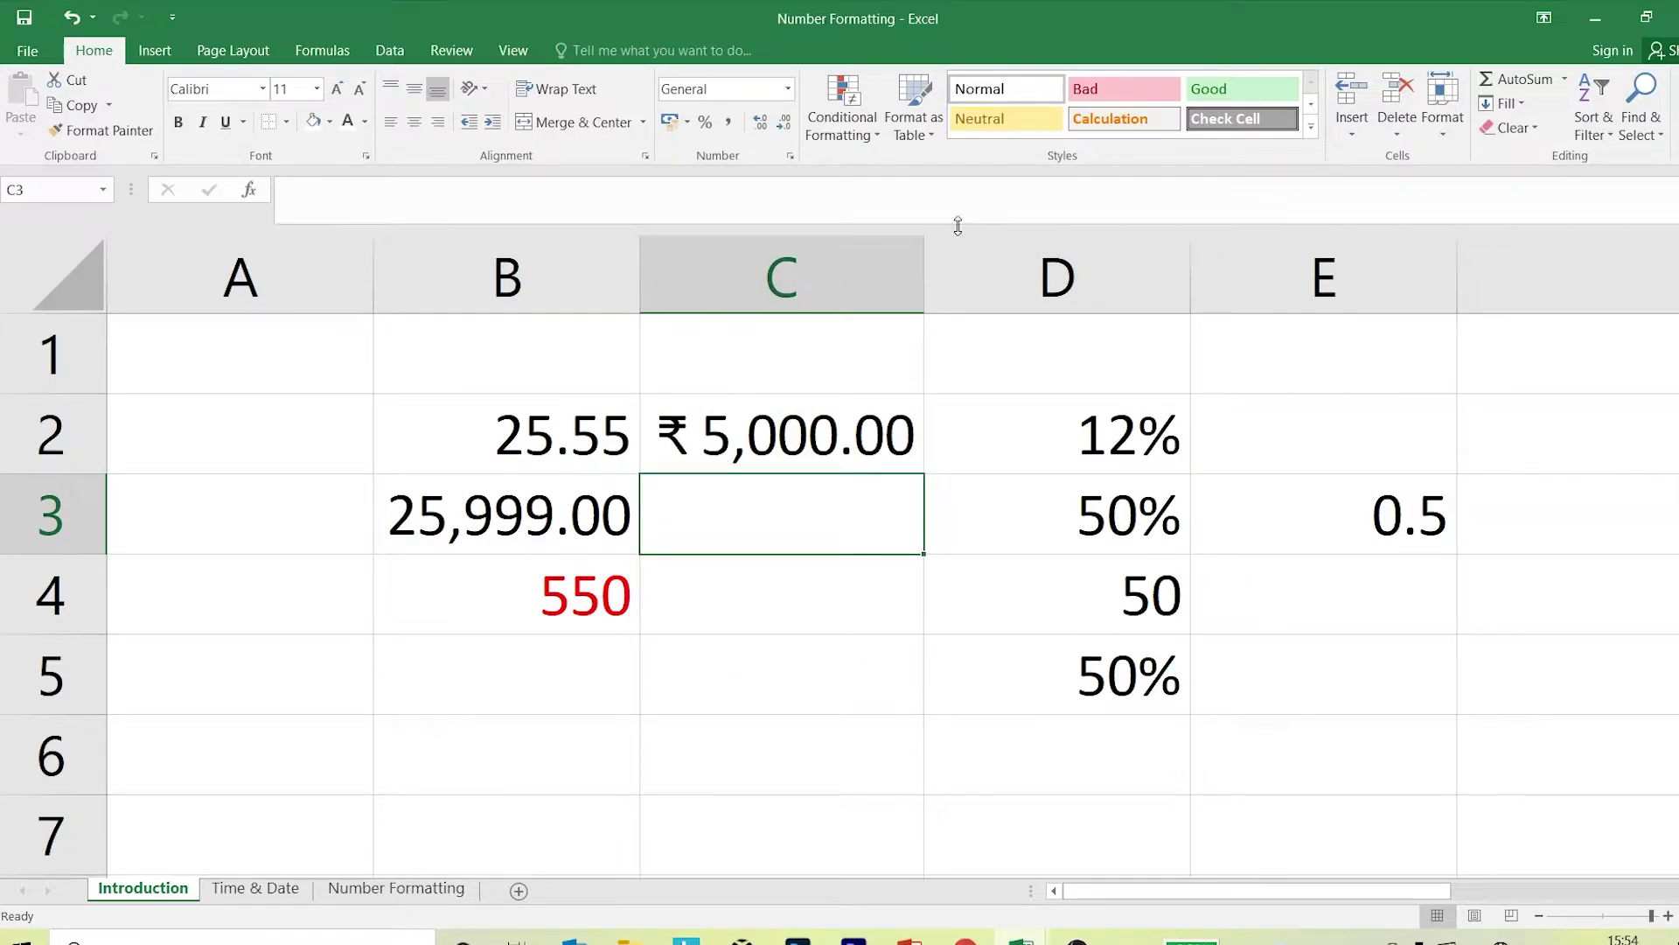
left_click_drag(924, 263, 1061, 262)
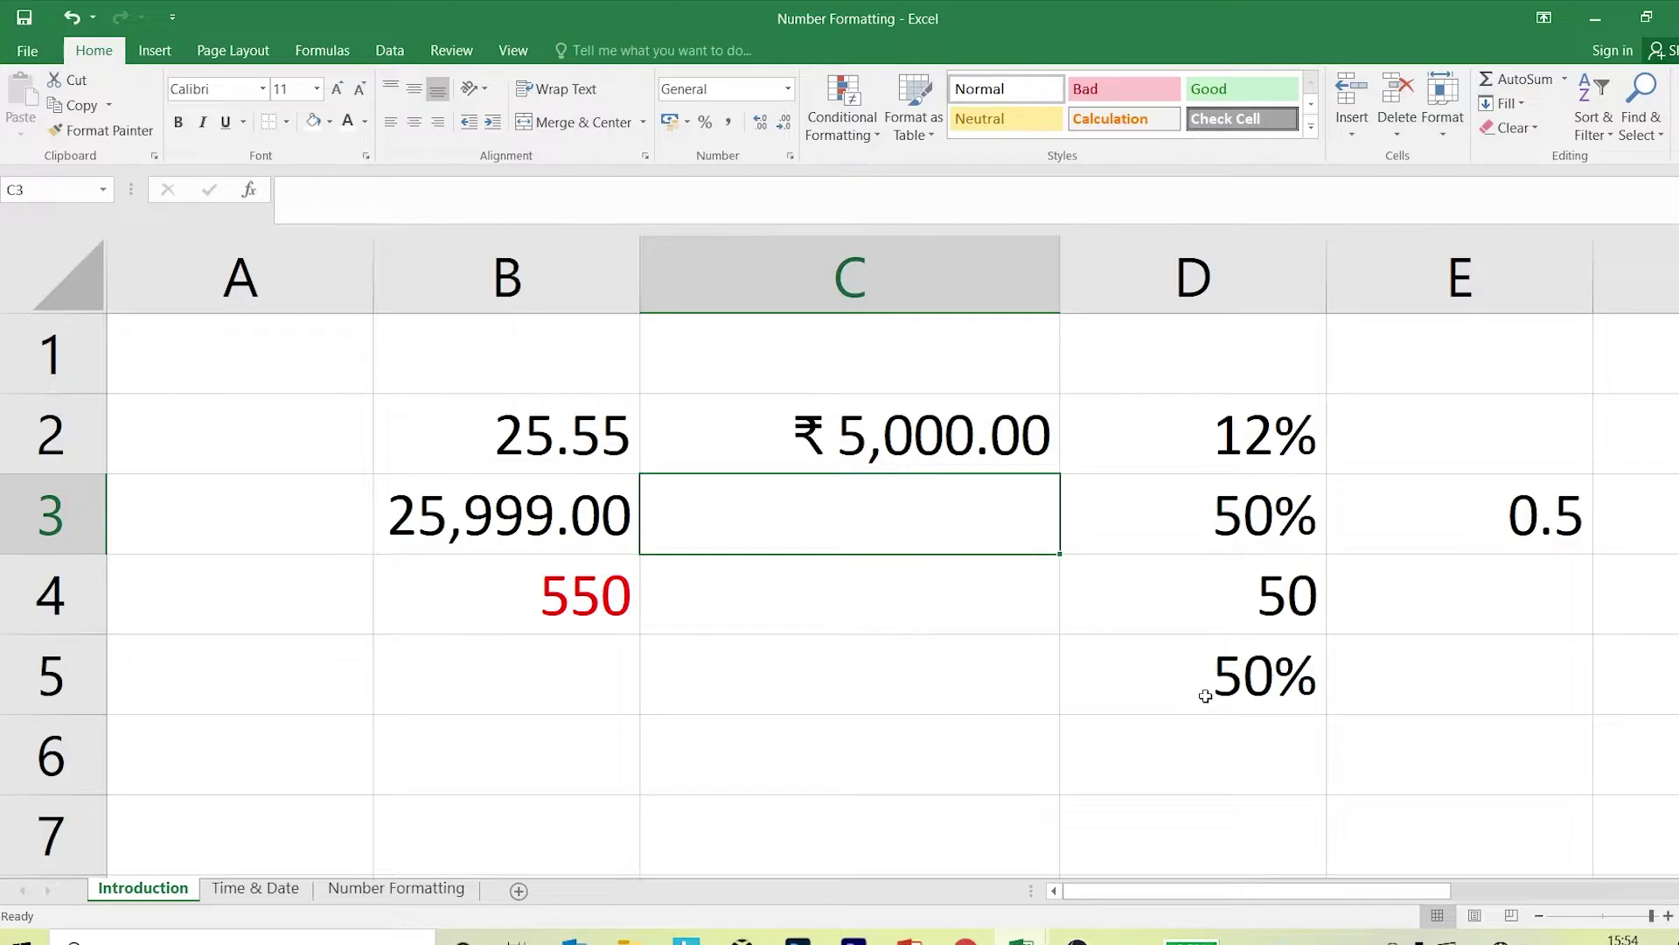
type("Rs")
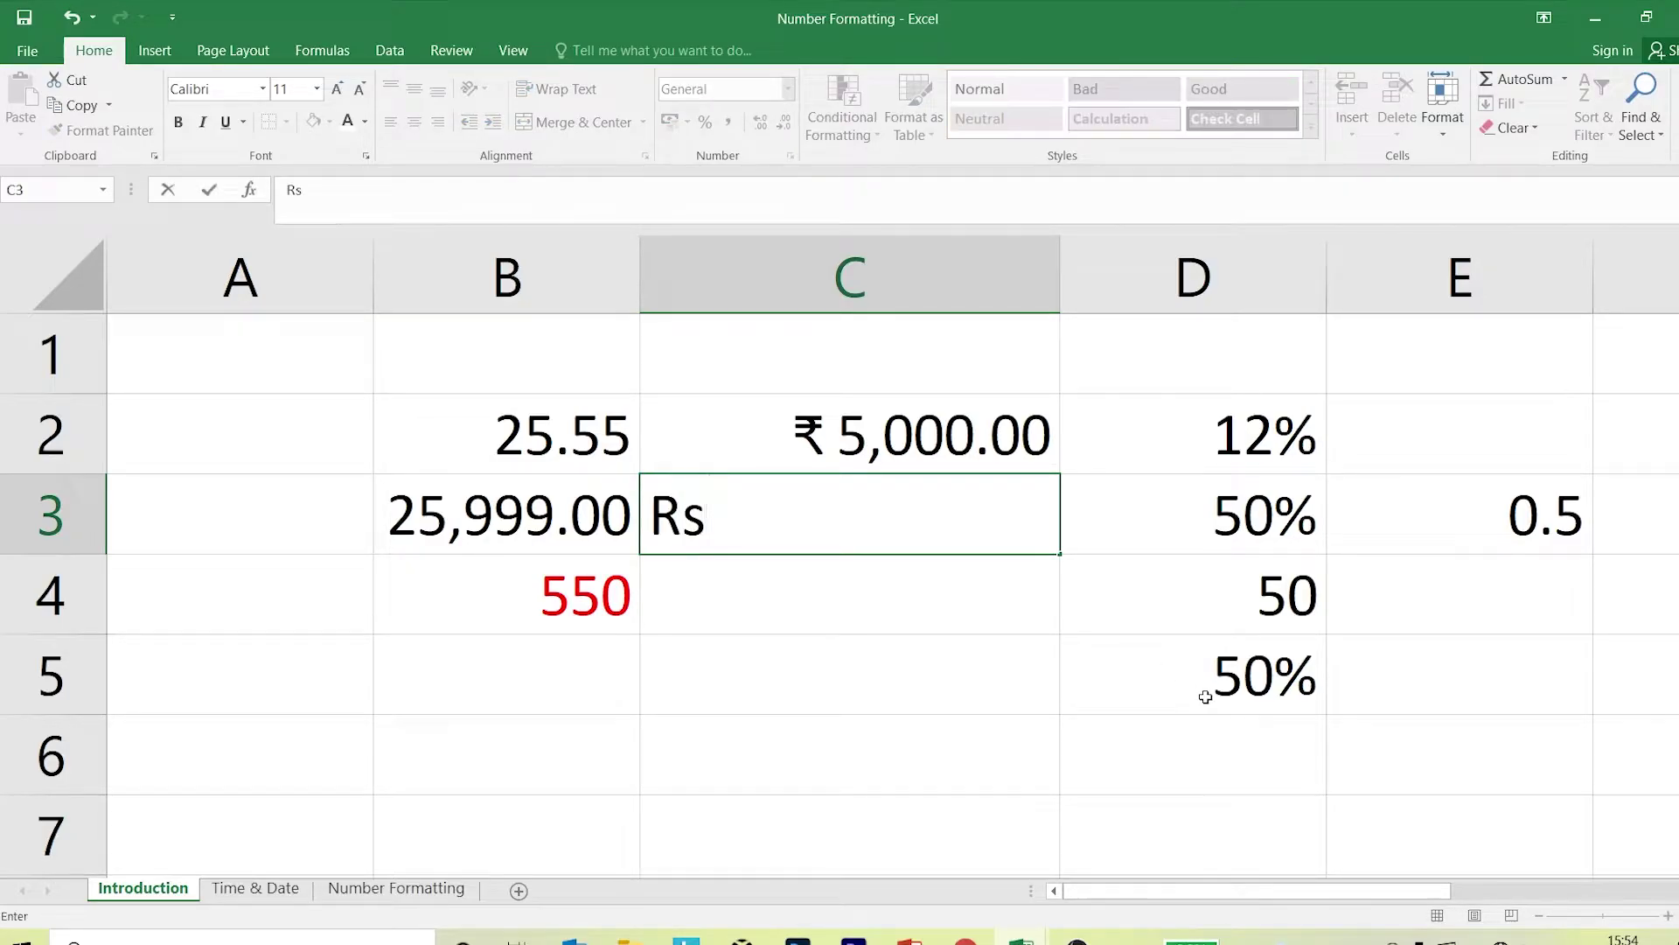
type(".5000")
Commit Rs.5000 in C3 and compare C2:C3's status-bar Sum, which ignores the text.
key("Return")
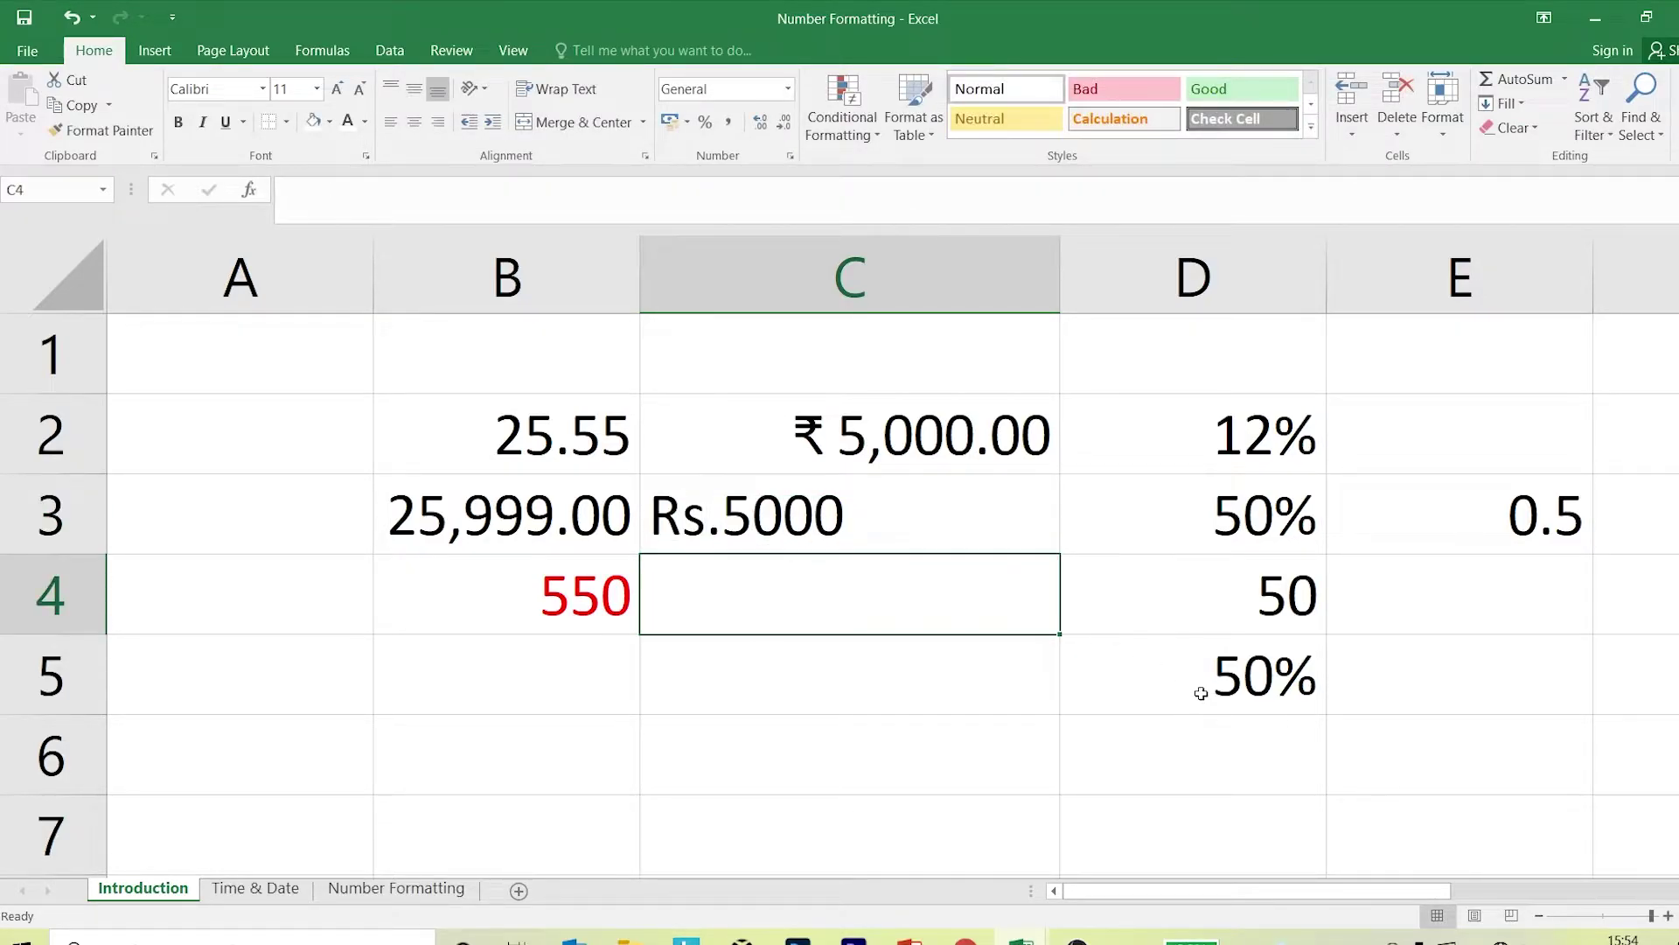
left_click(769, 519)
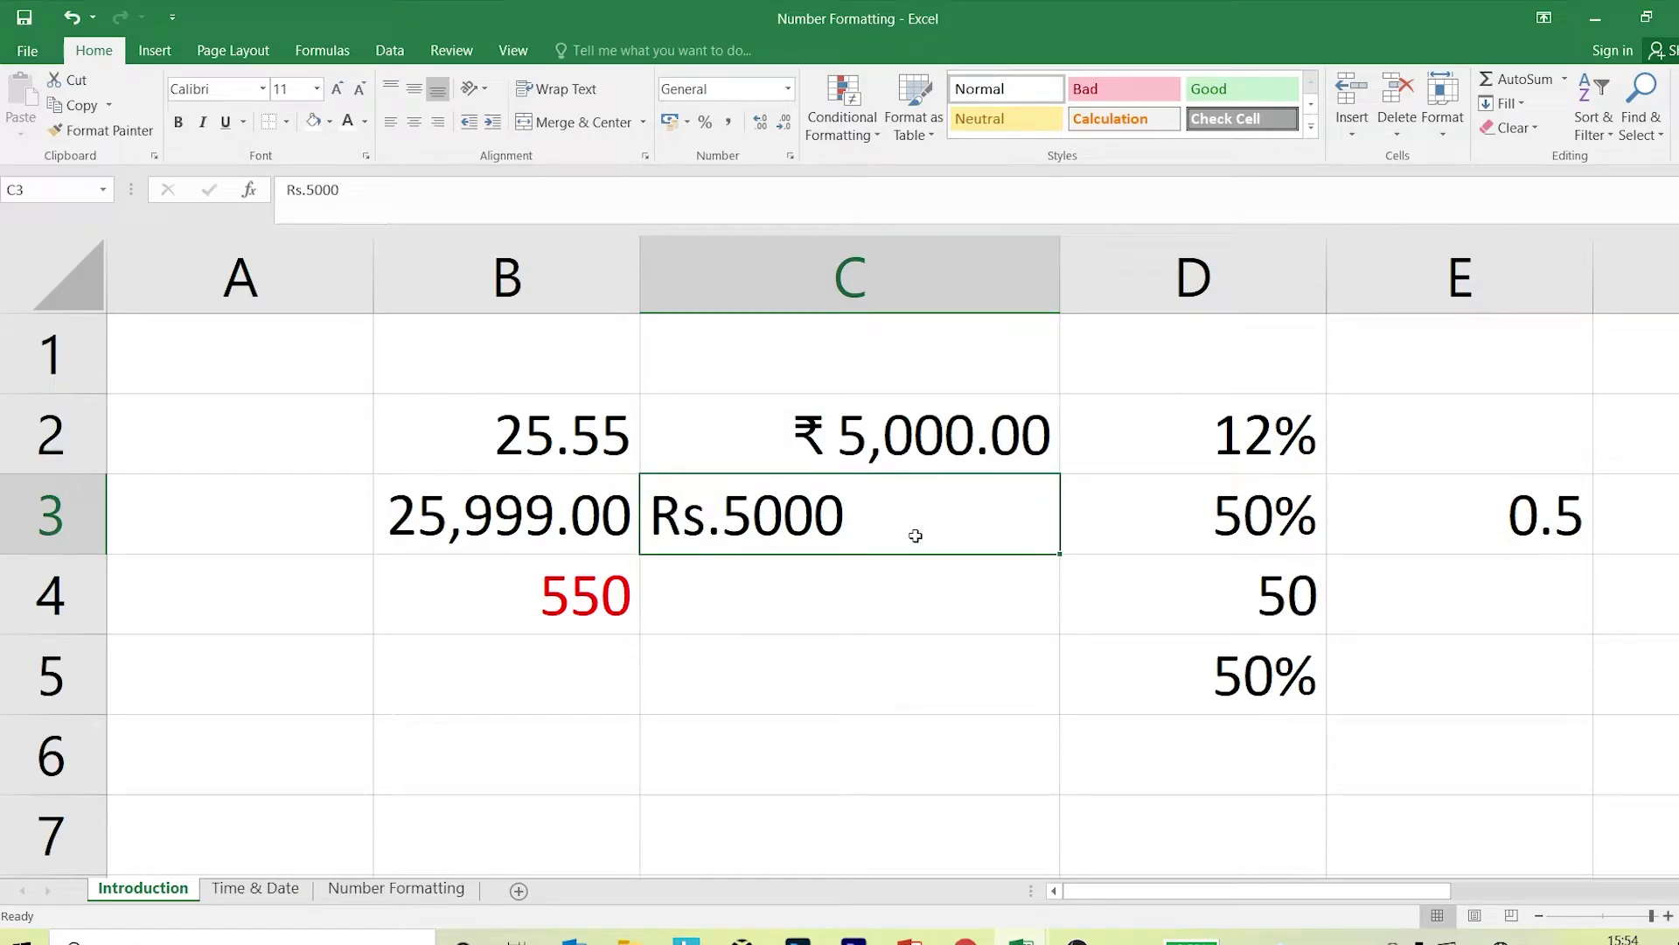
left_click_drag(937, 431, 904, 500)
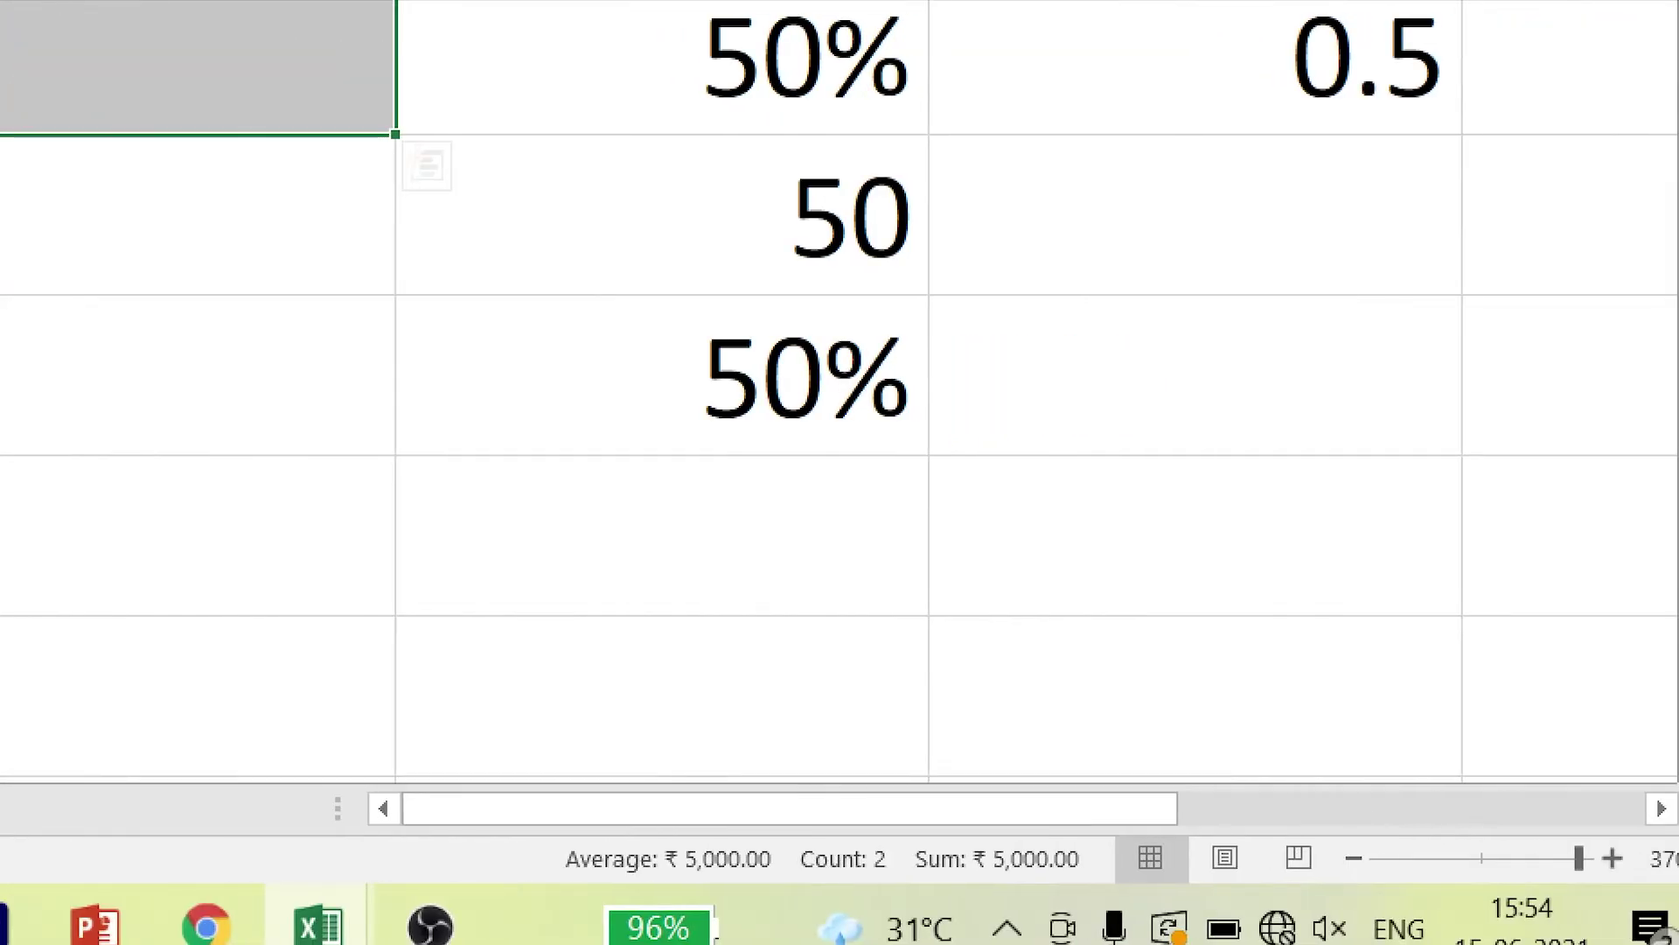
left_click_drag(788, 790, 1137, 904)
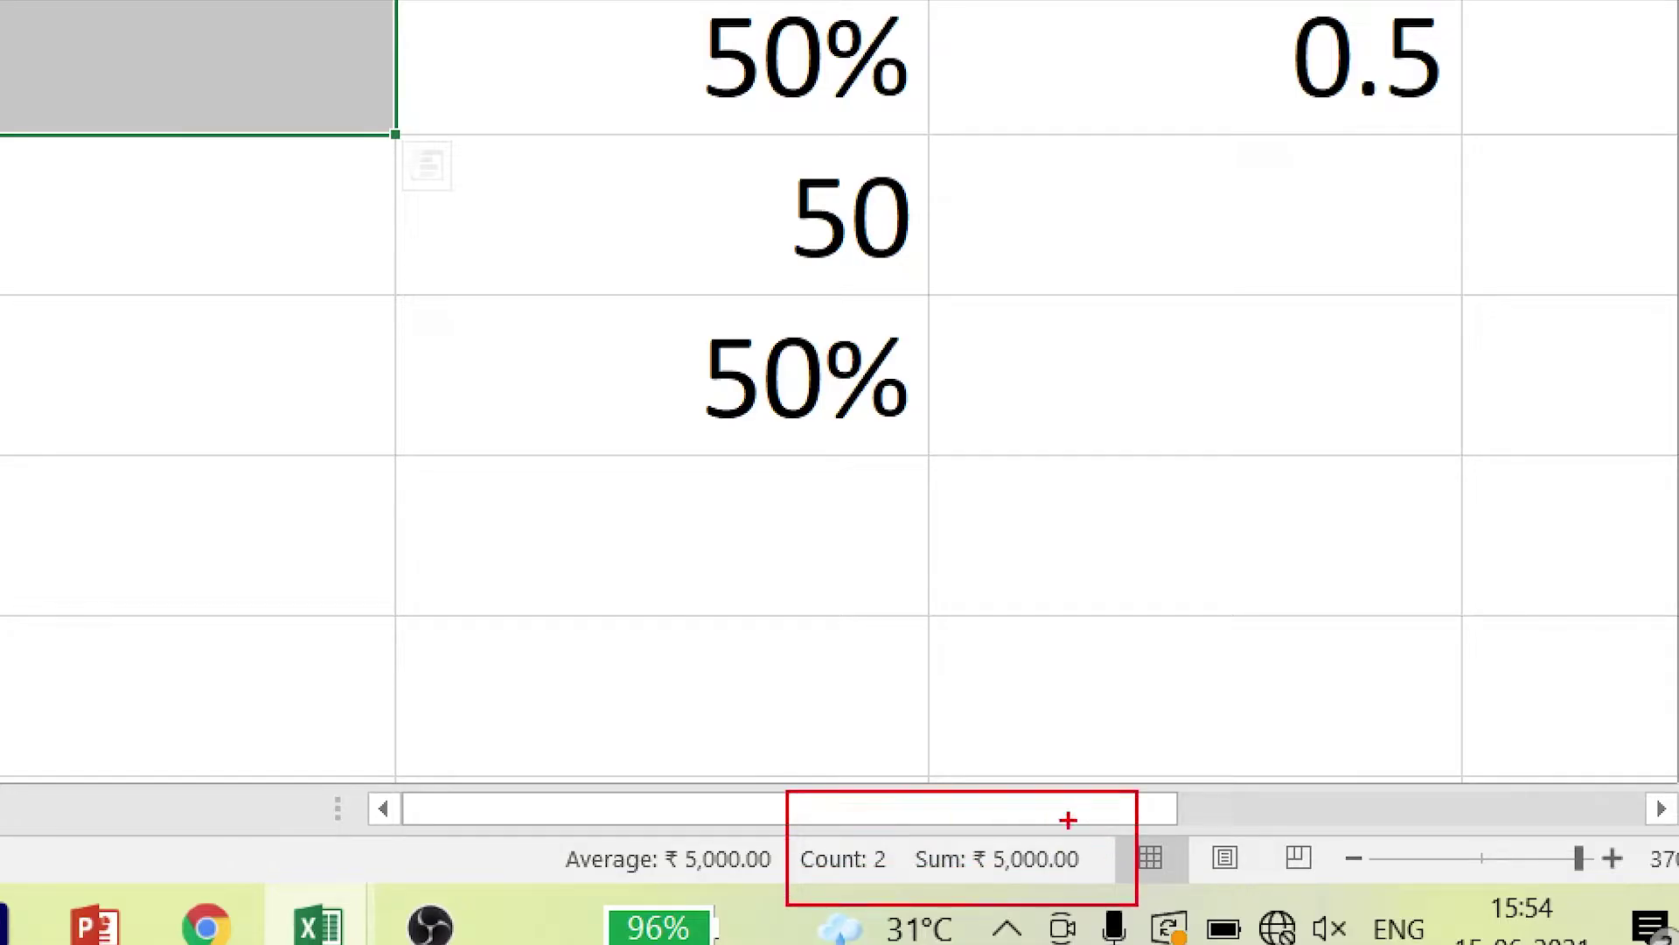
left_click_drag(1068, 814, 1194, 527)
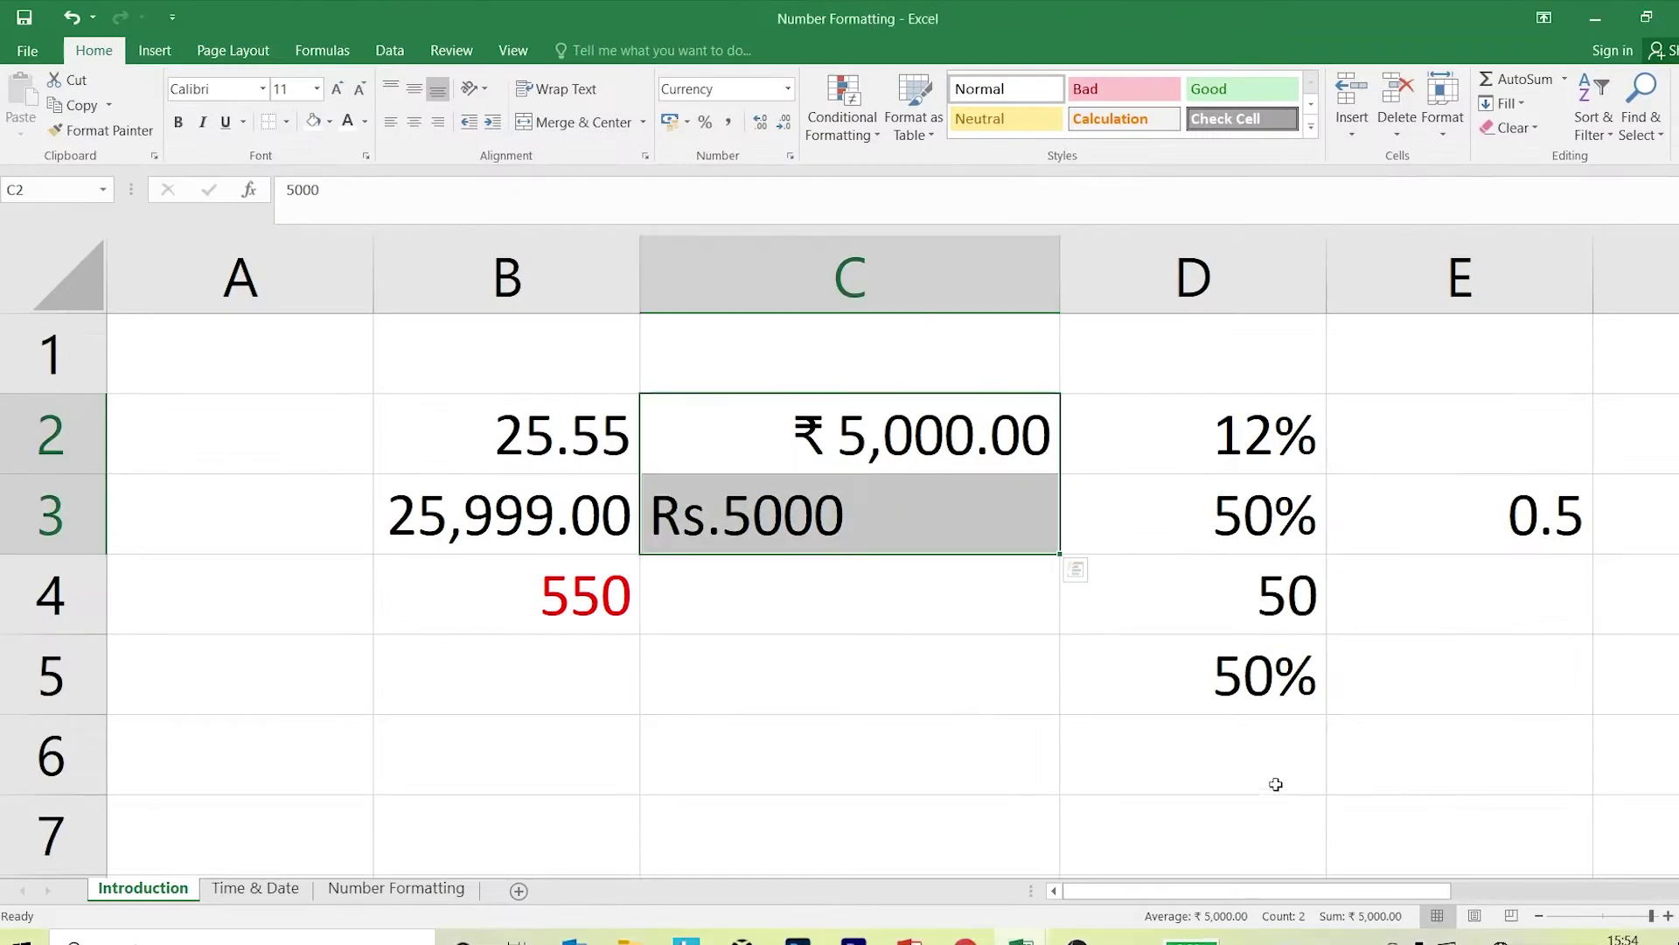
Delete the Rs.5000 text from C3.
left_click(427, 165)
left_click(197, 214)
left_click(198, 67)
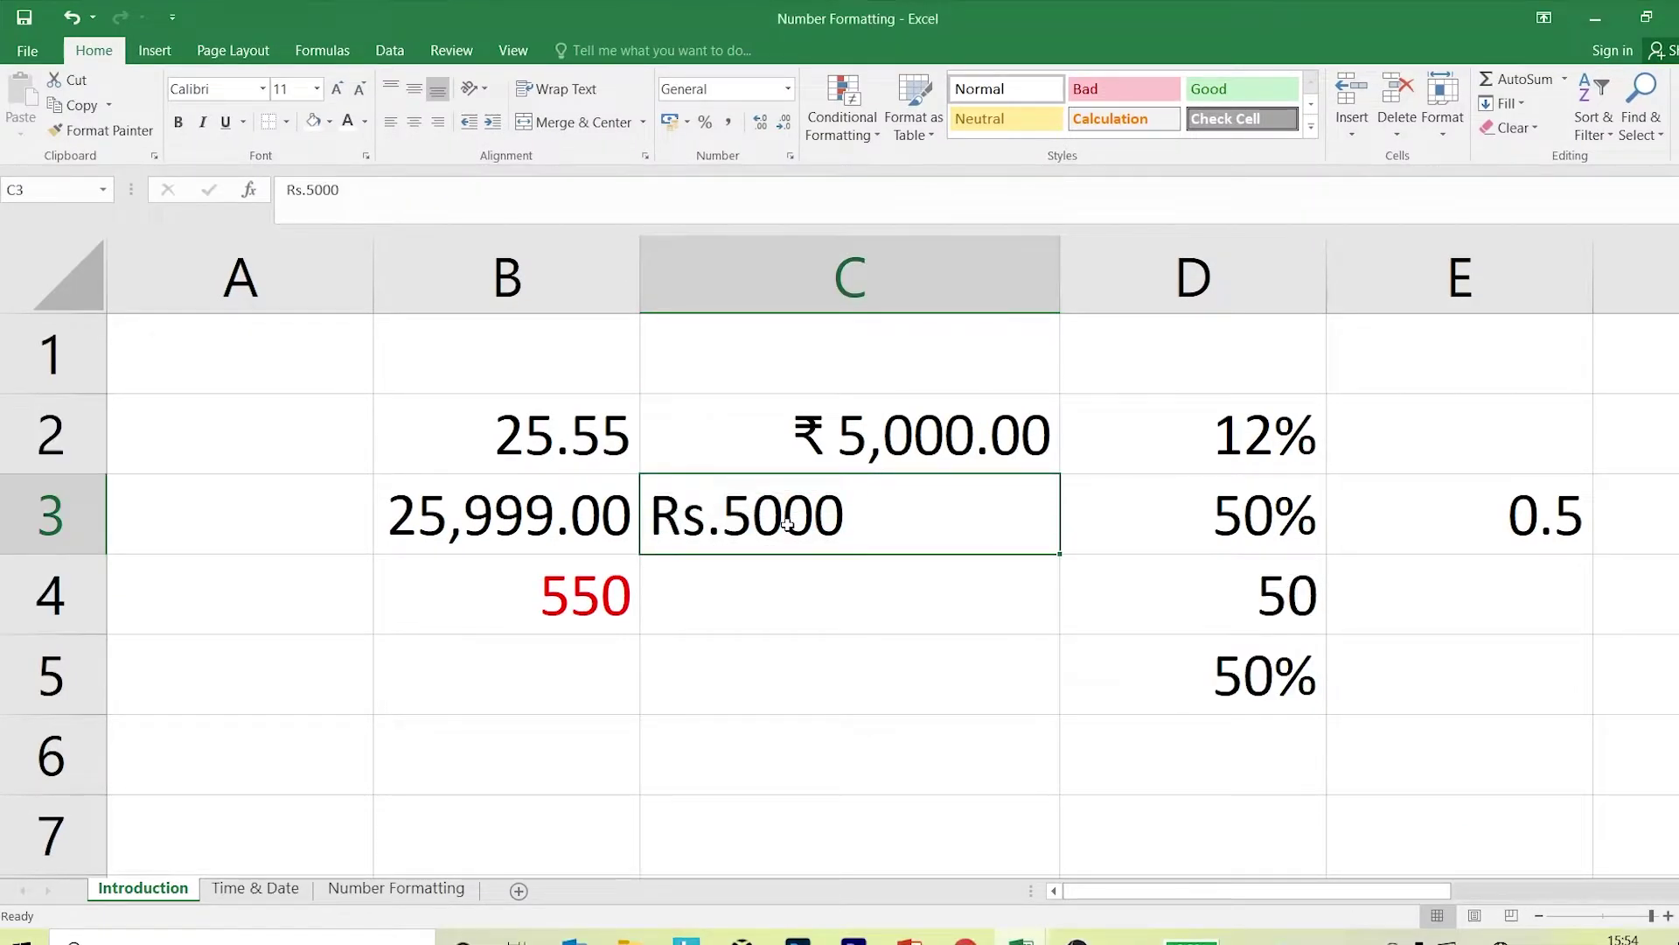
key("Delete")
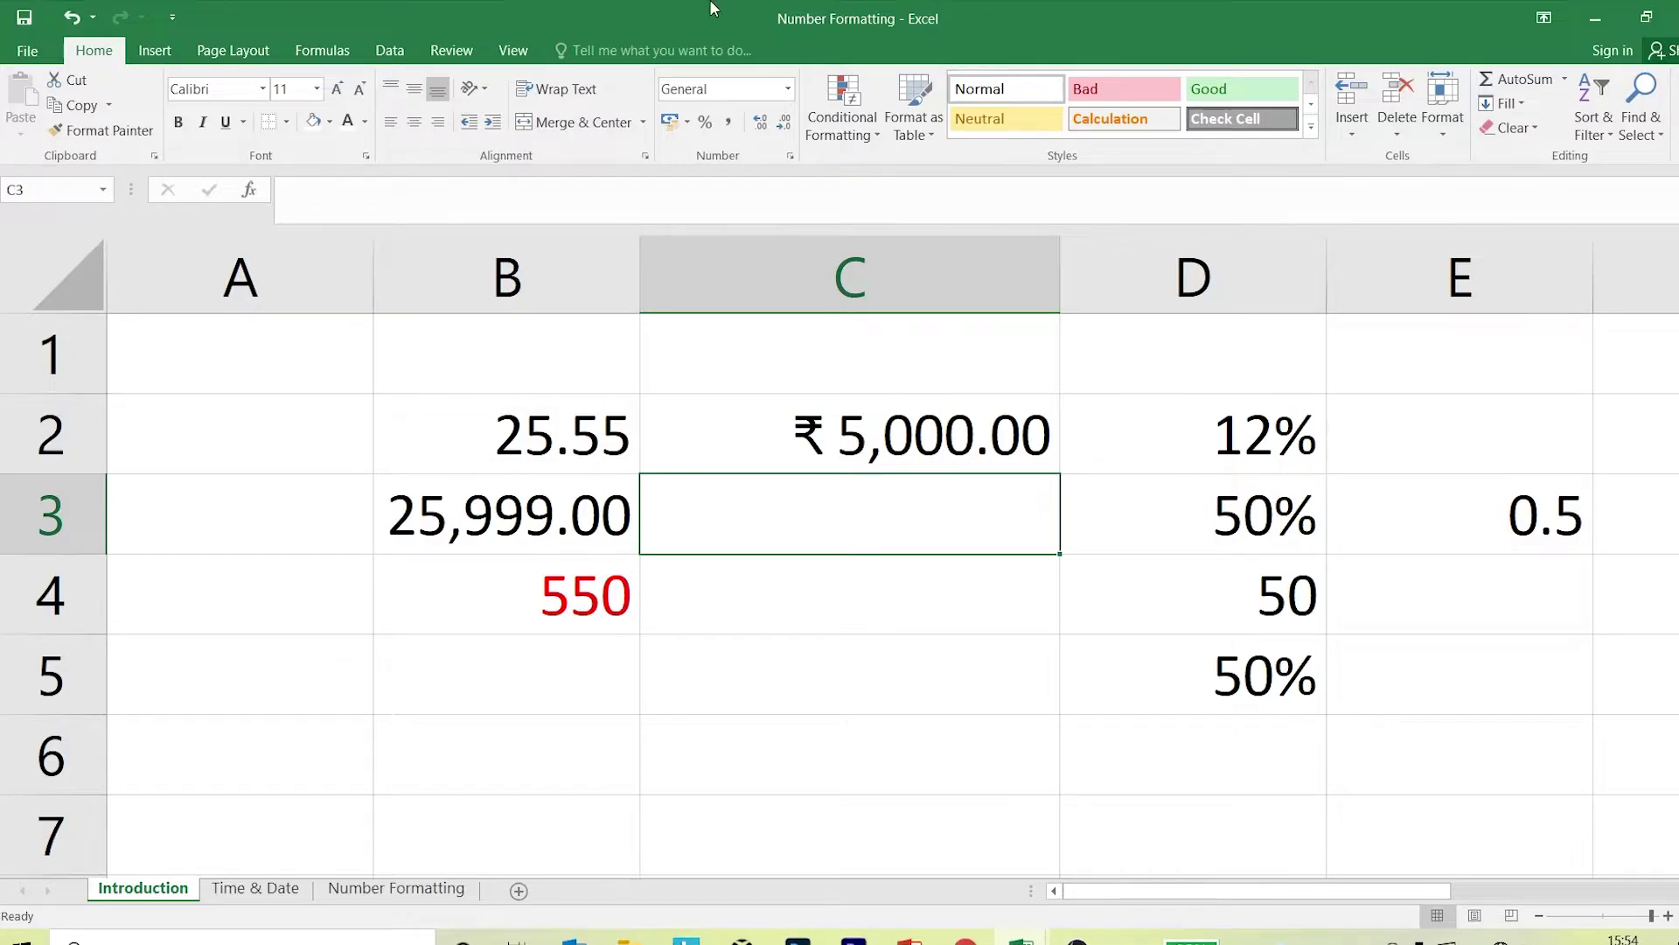
Preview the Fraction category in Format Cells, then cancel.
left_click(790, 156)
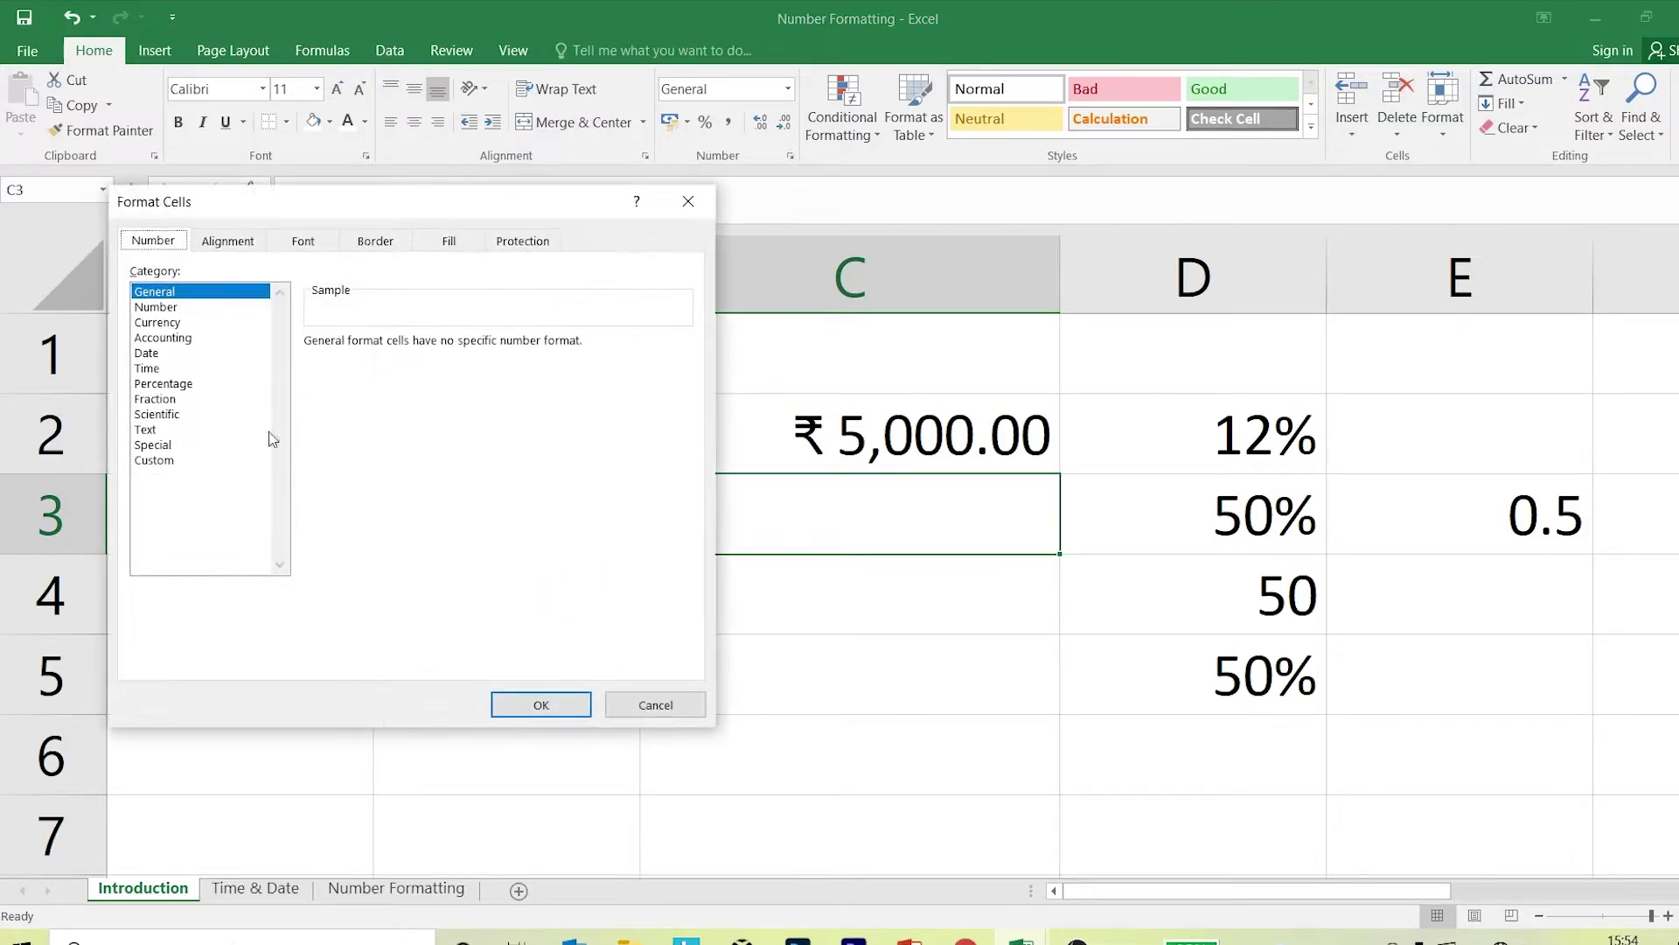
left_click_drag(316, 206, 652, 179)
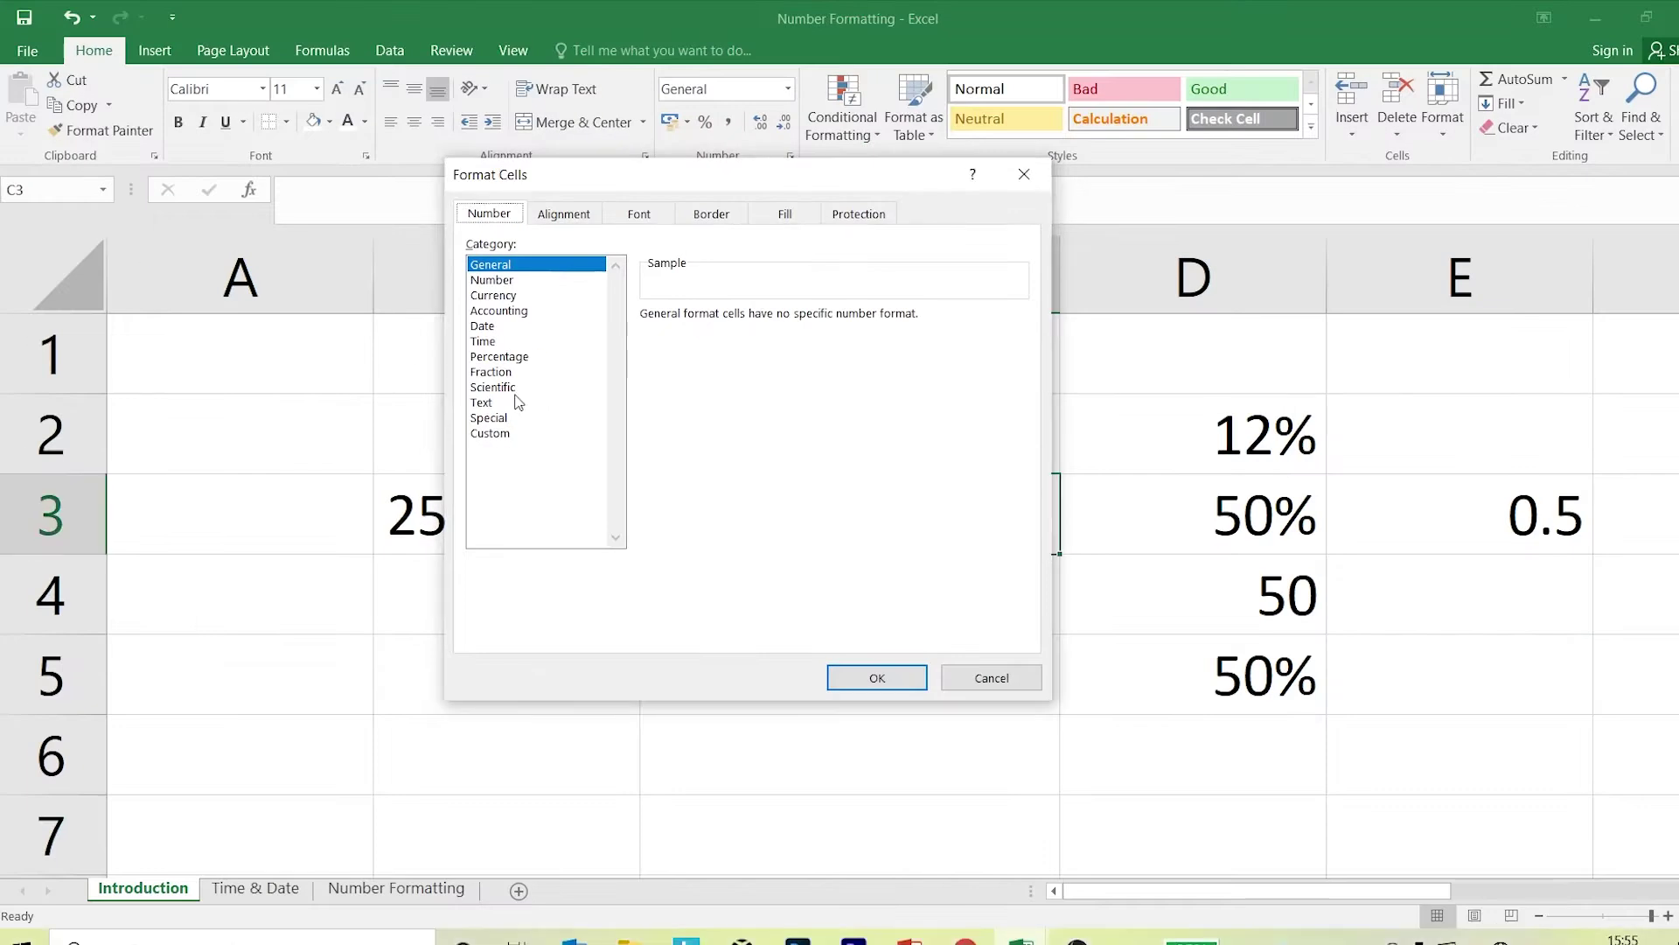
left_click(503, 339)
key("Escape")
Enter 0.5 in B6 and format it as a Fraction, showing 1/2.
left_click(617, 766)
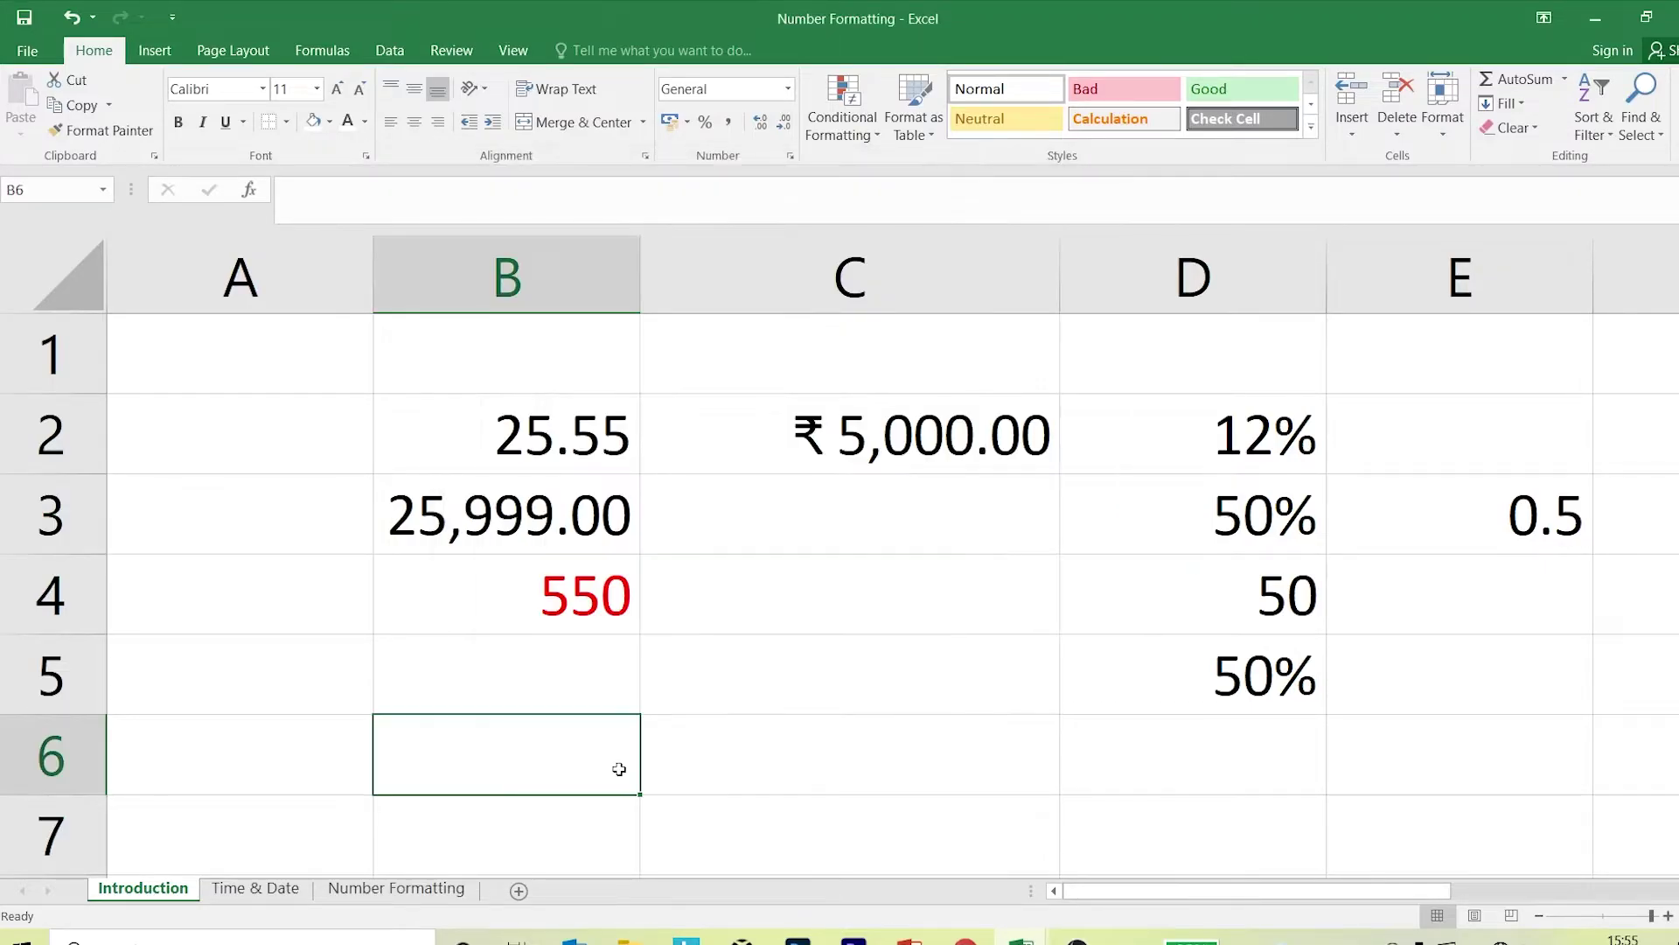
type("0.5")
key("Return")
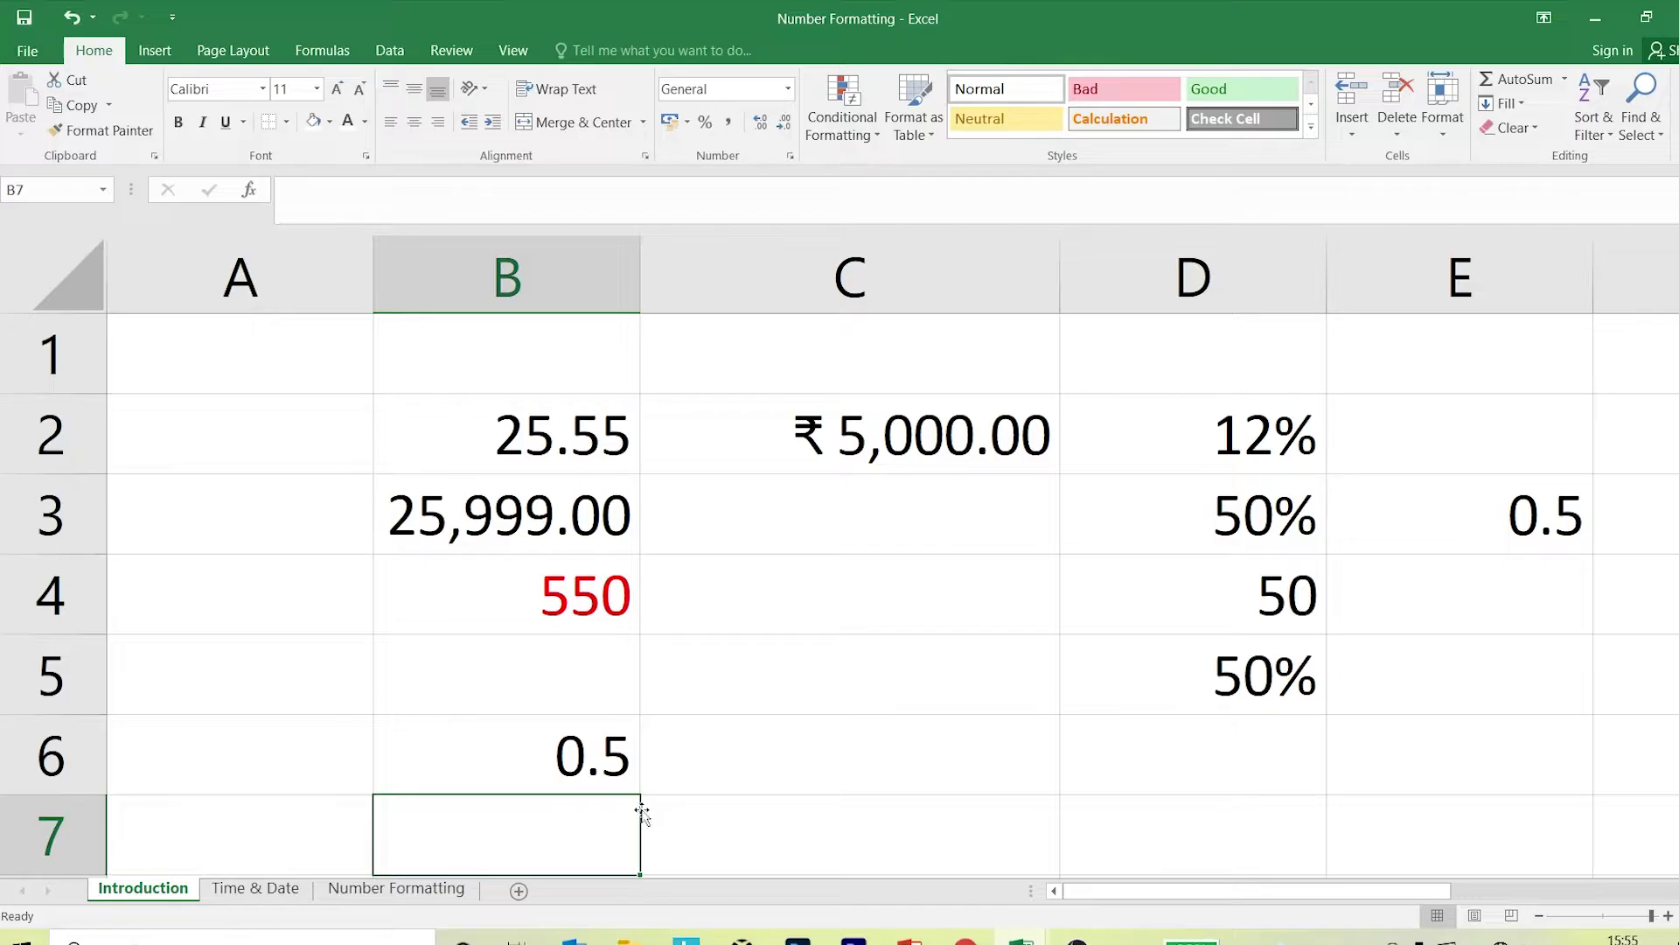
left_click(615, 779)
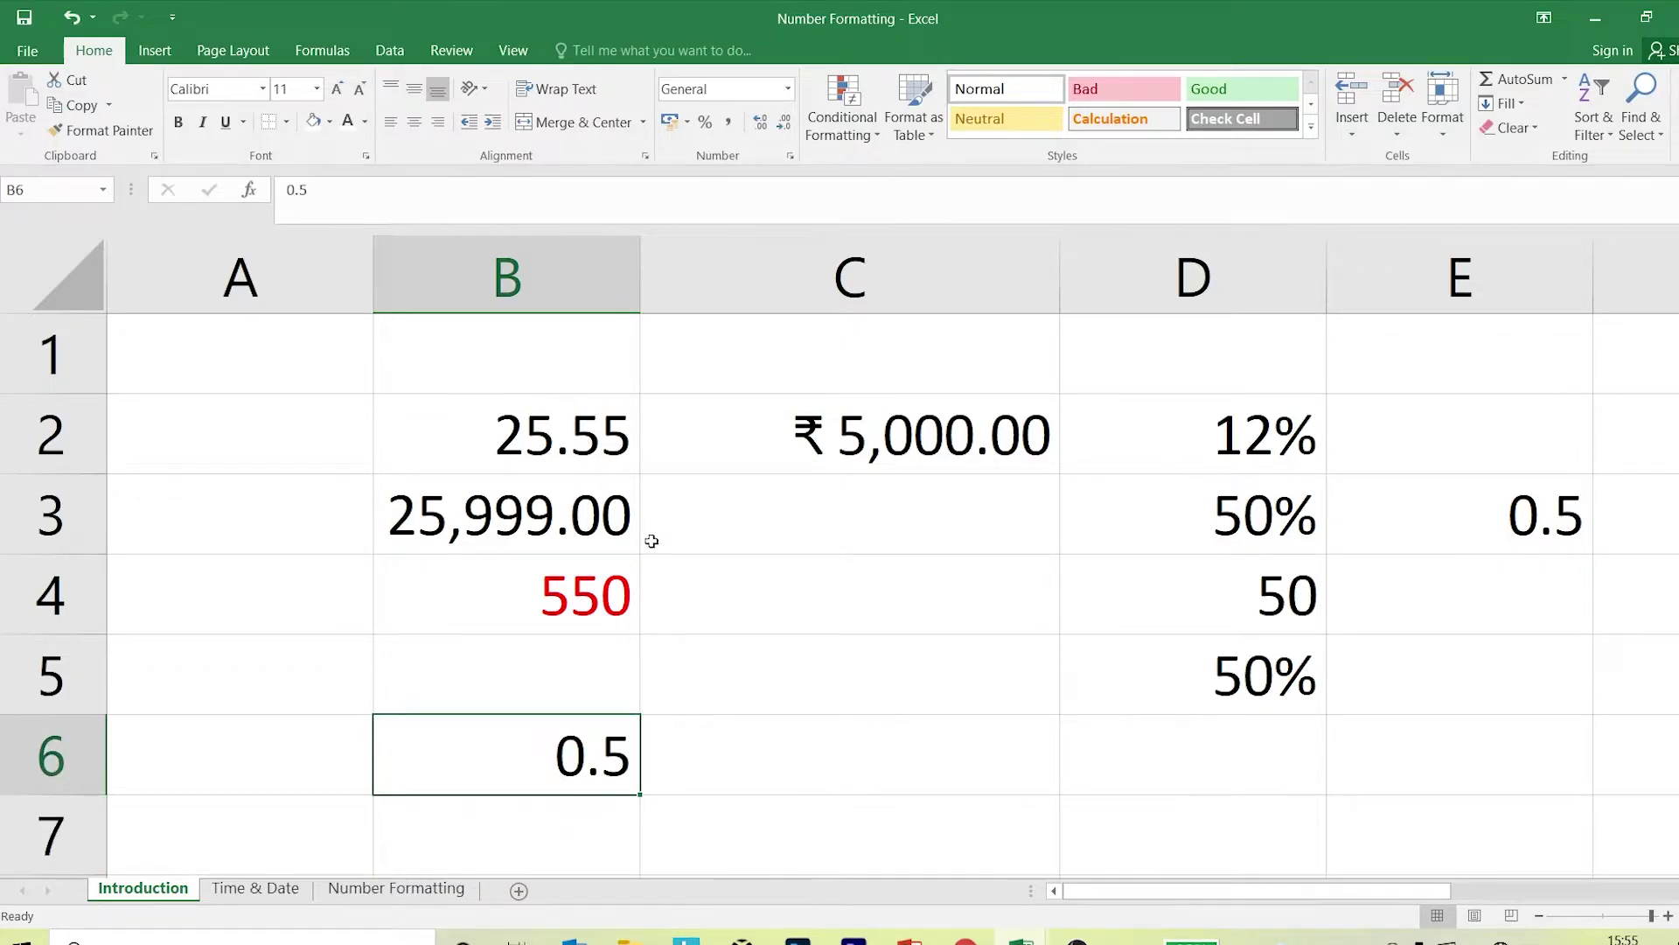
left_click(790, 158)
left_click(490, 374)
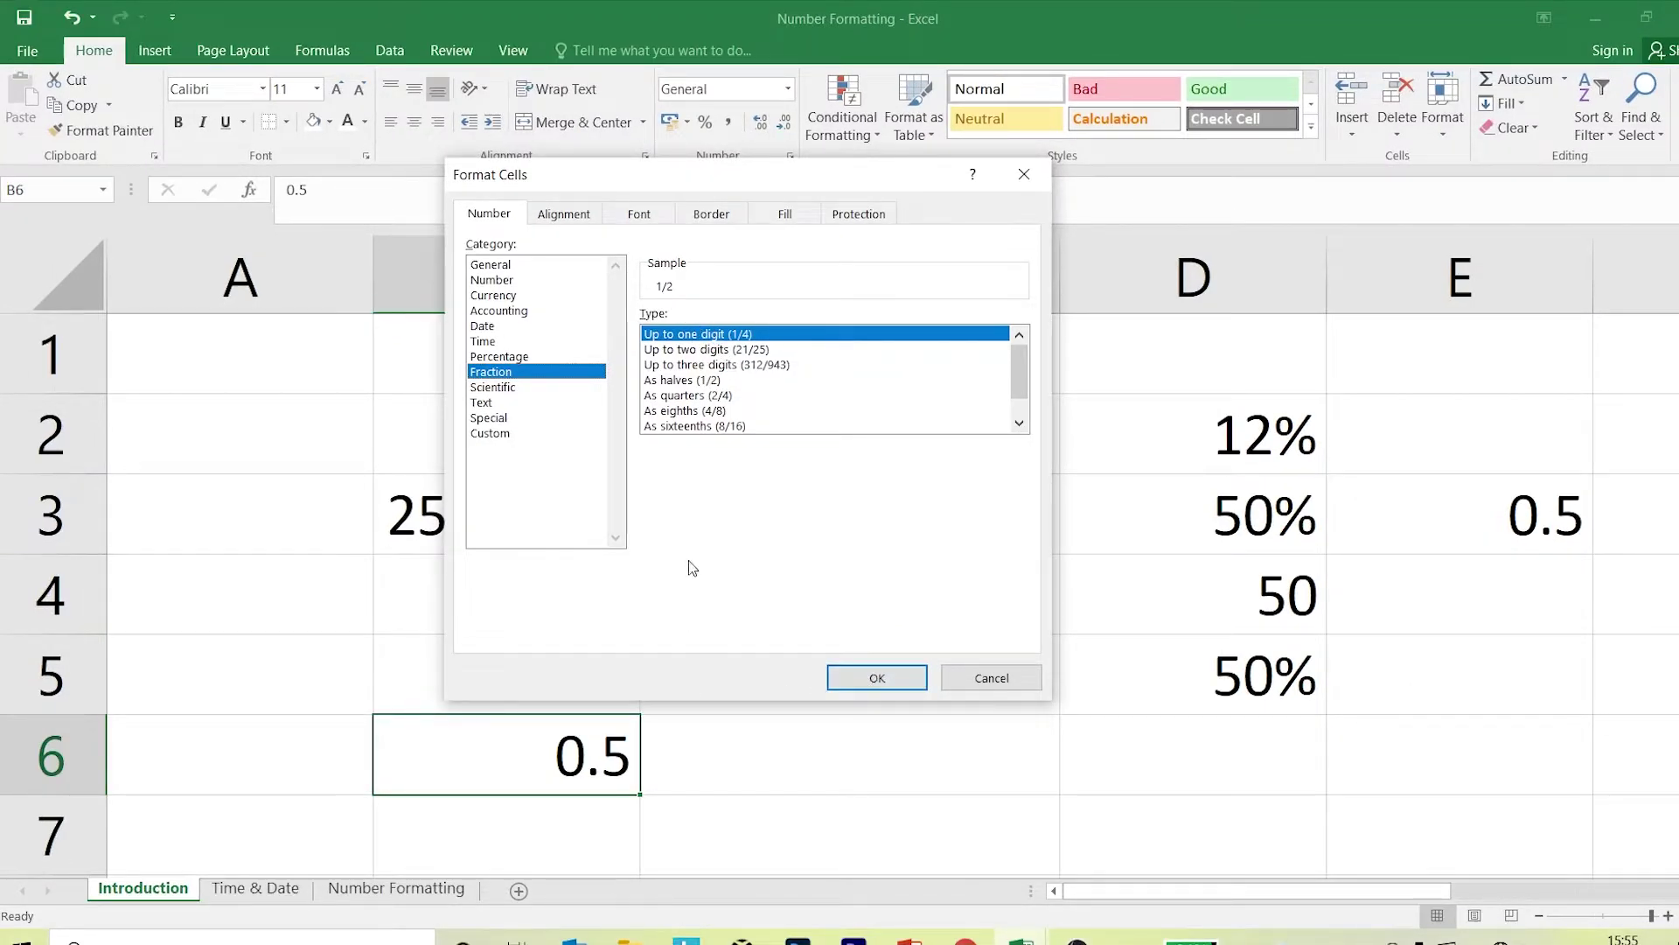
left_click(896, 687)
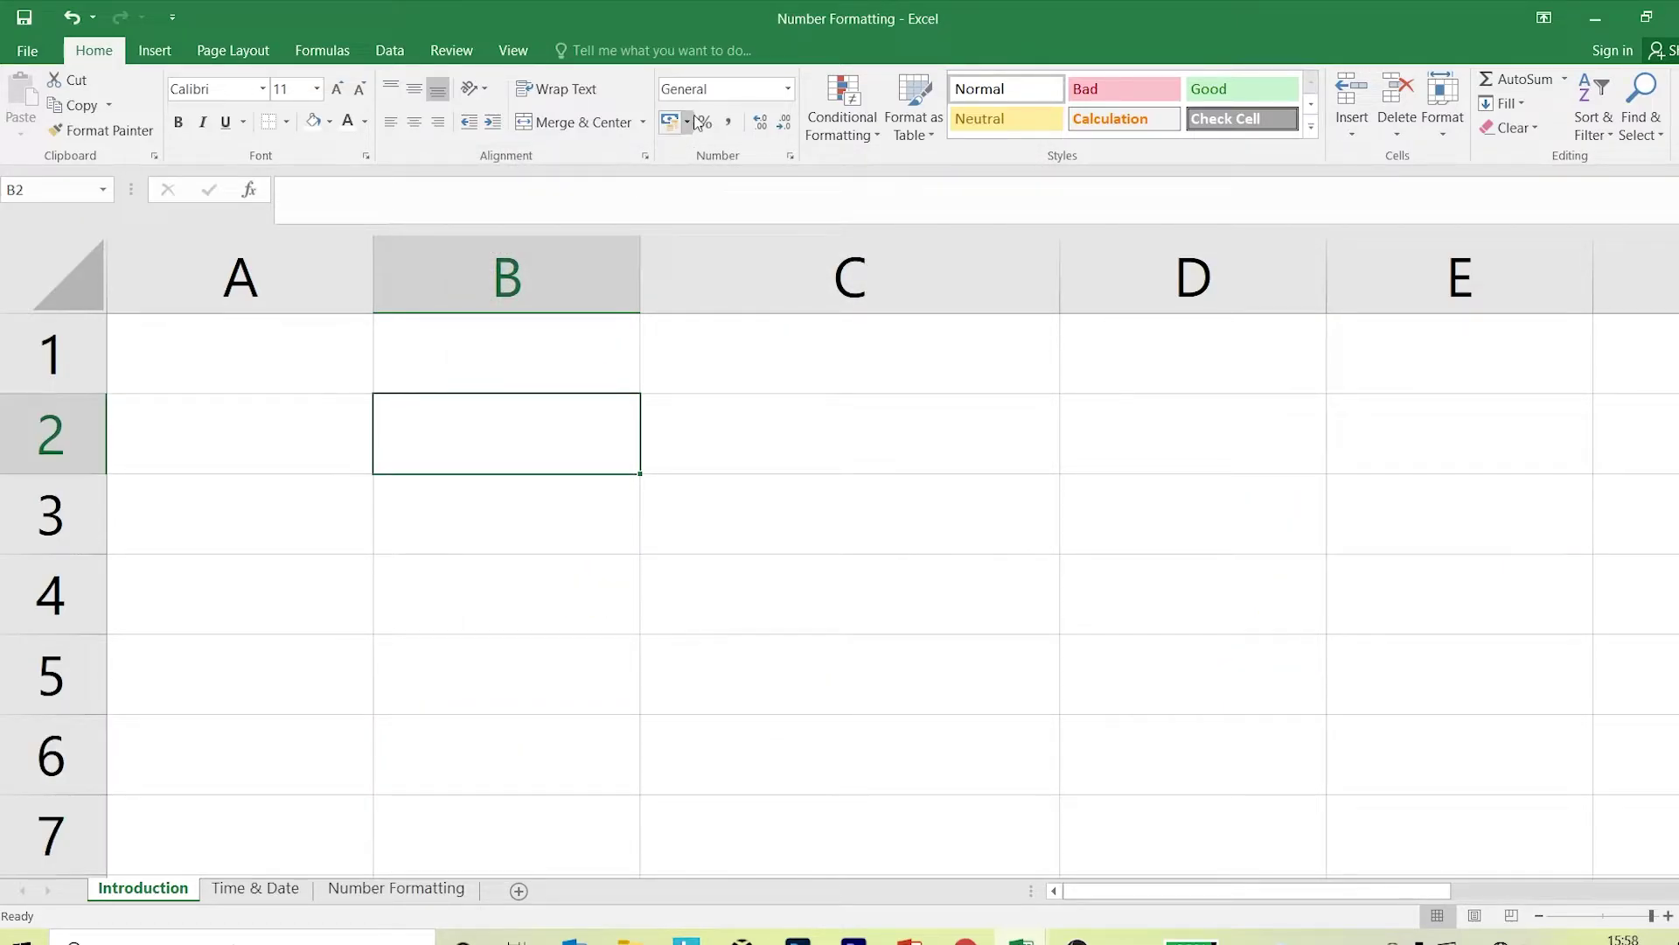
Widen column B slightly.
left_click(792, 156)
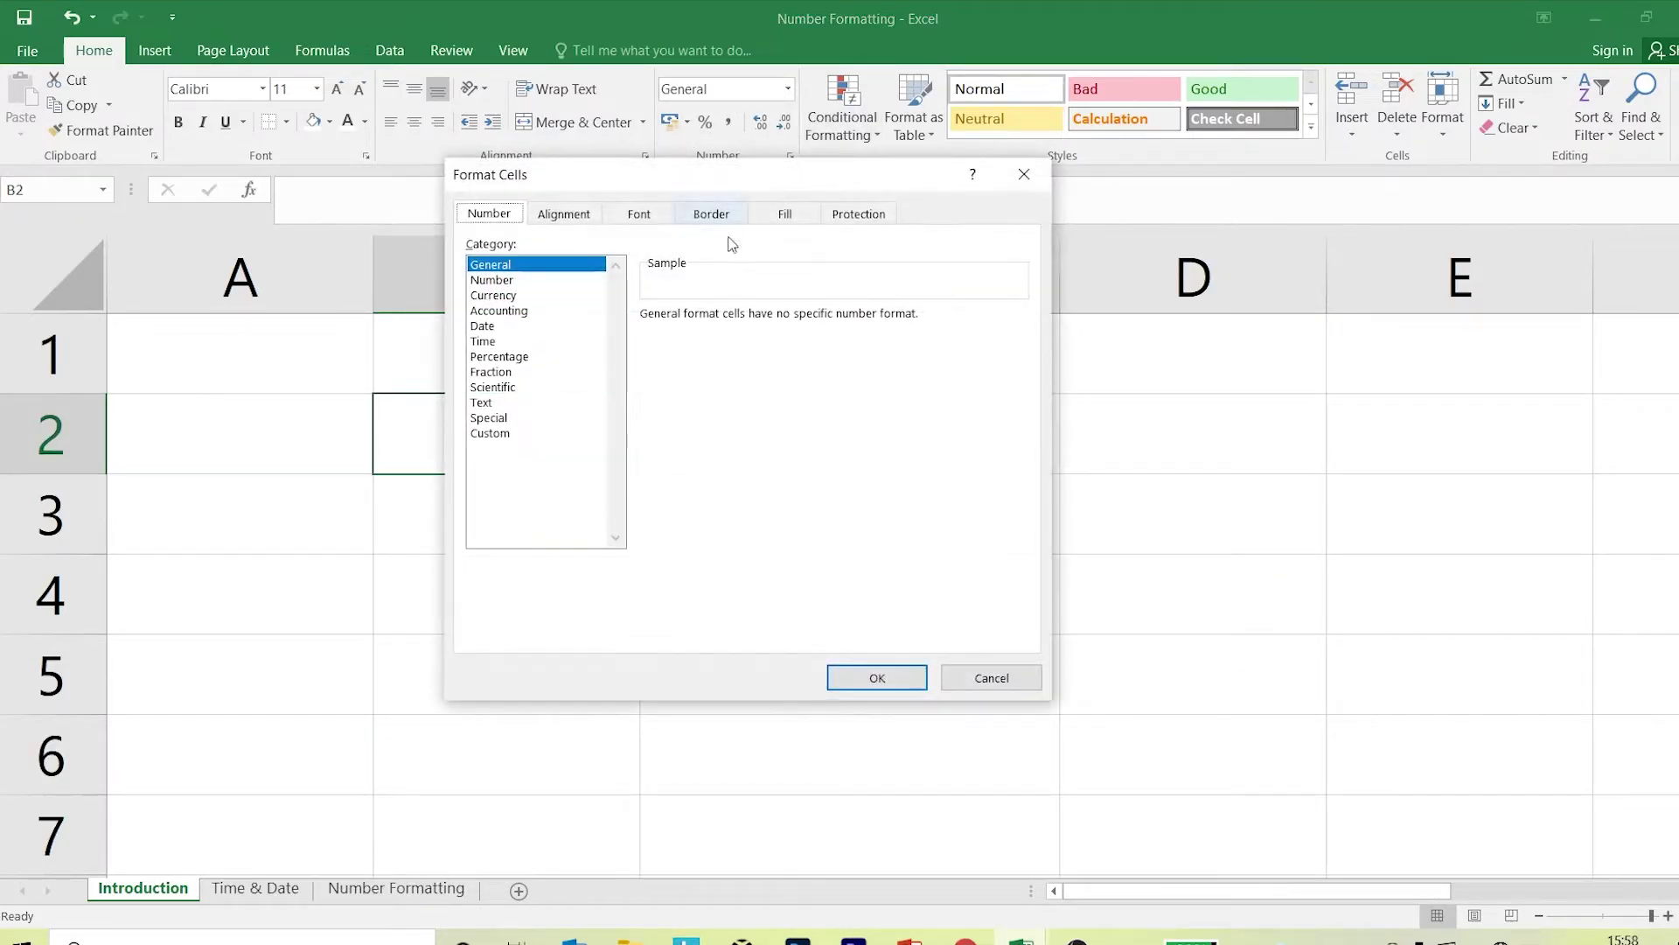
left_click(1044, 172)
left_click_drag(639, 288, 708, 314)
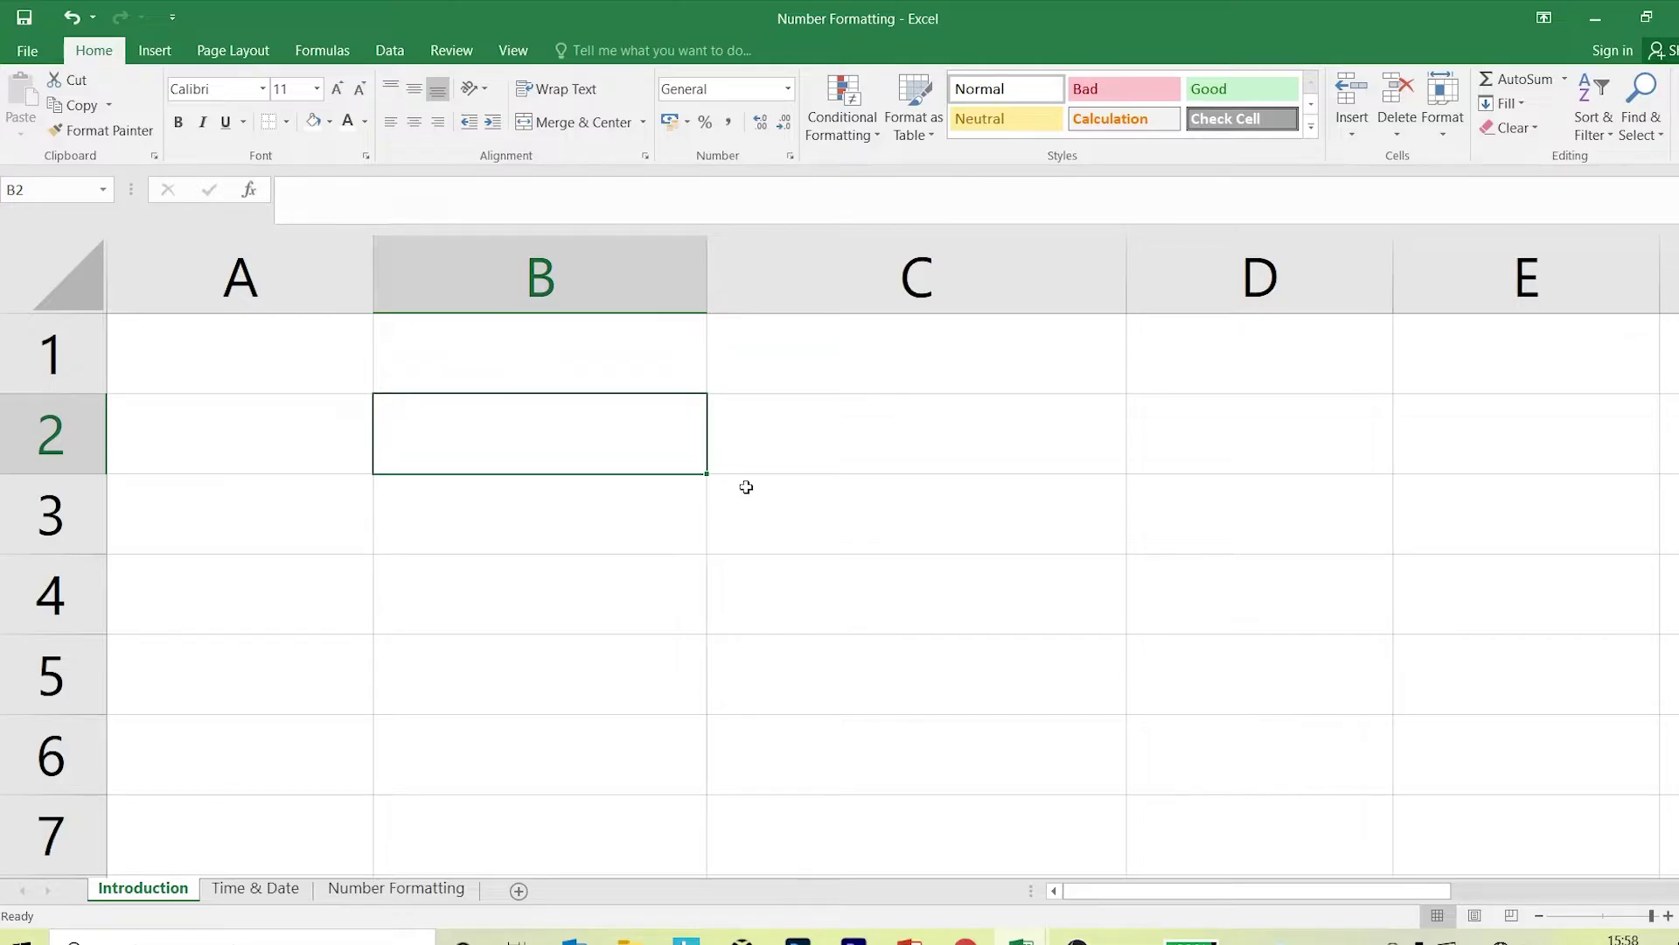
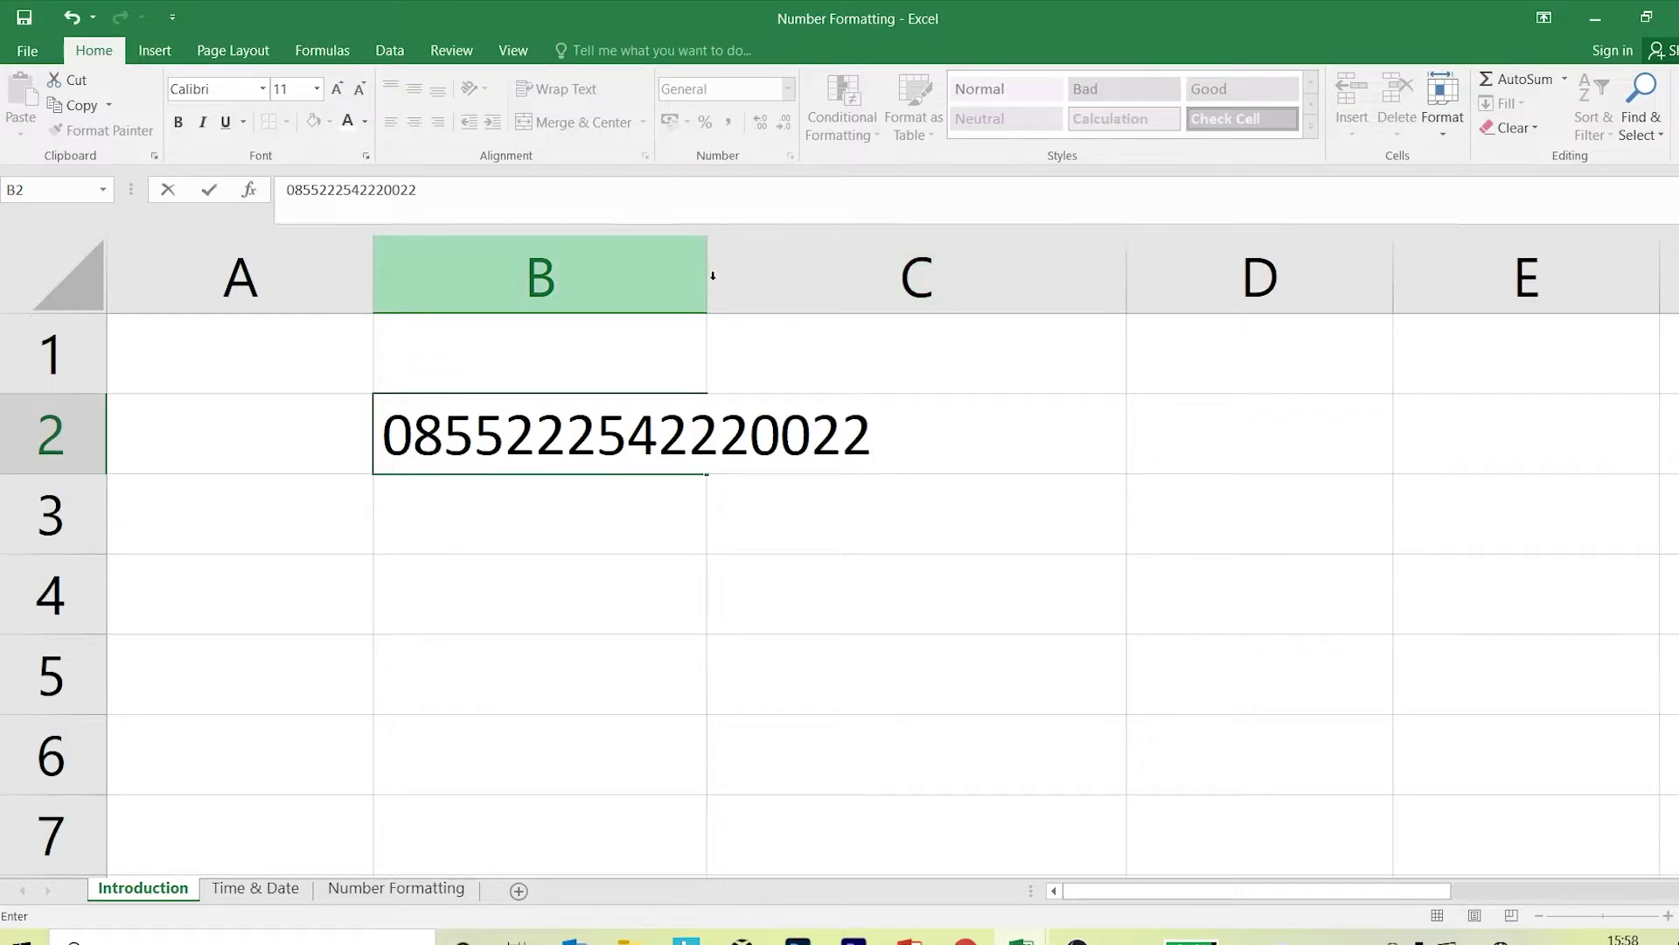
left_click(731, 536)
left_click_drag(707, 278, 875, 298)
left_click(604, 444)
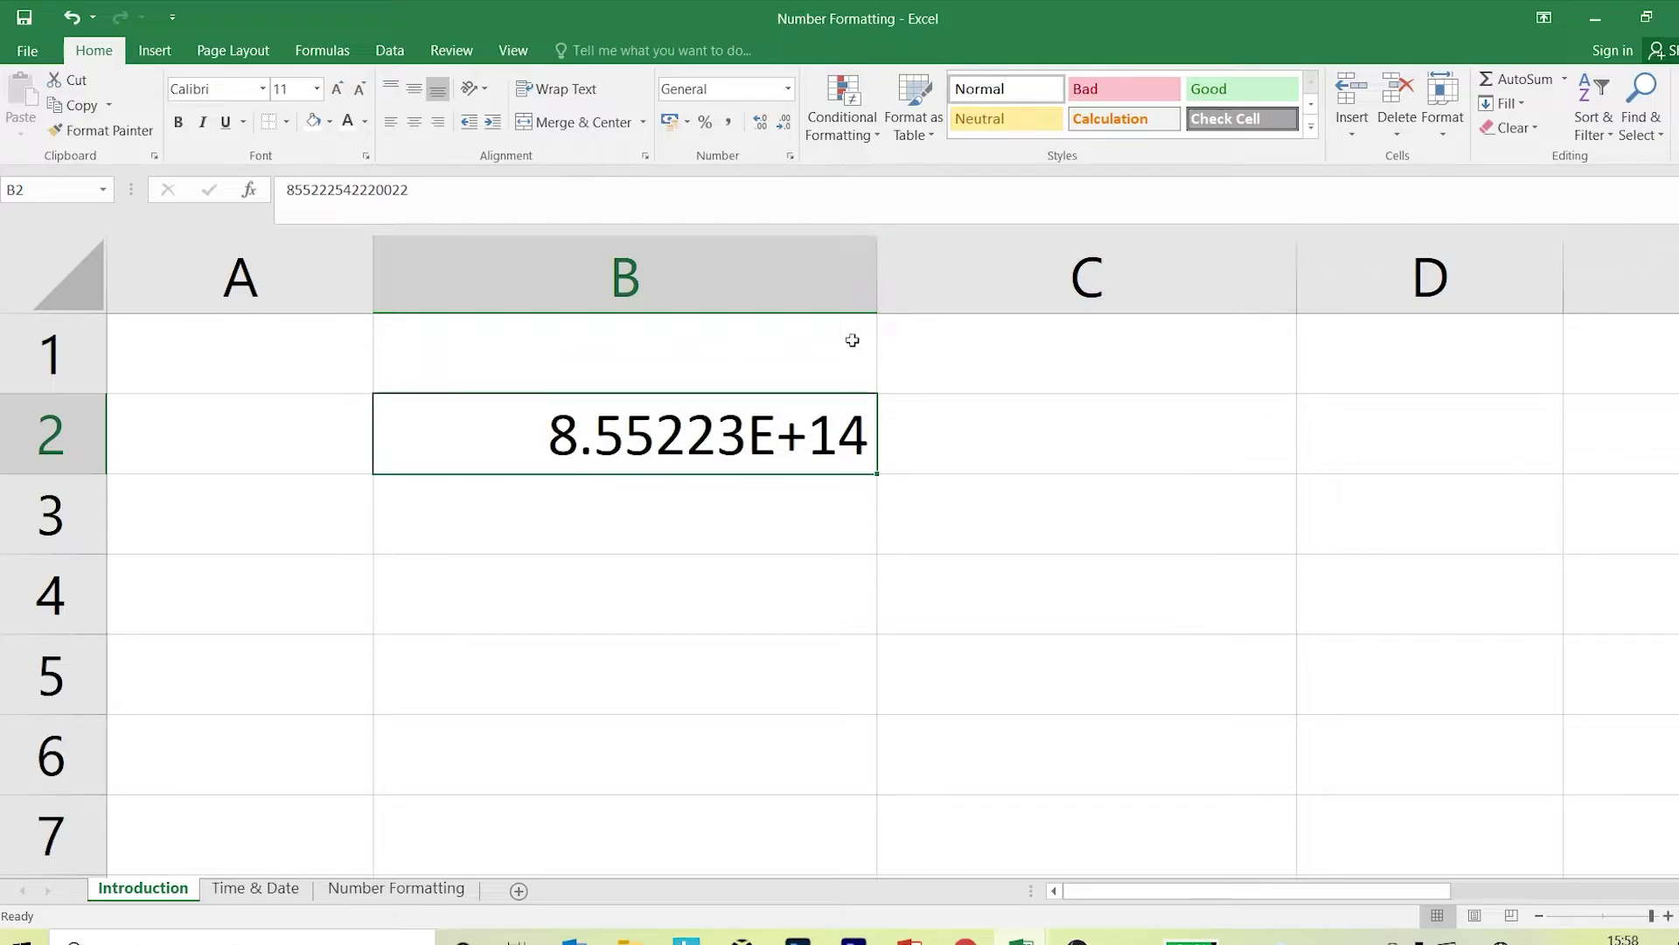
Format B2 as Number with 0 decimal places.
left_click(790, 91)
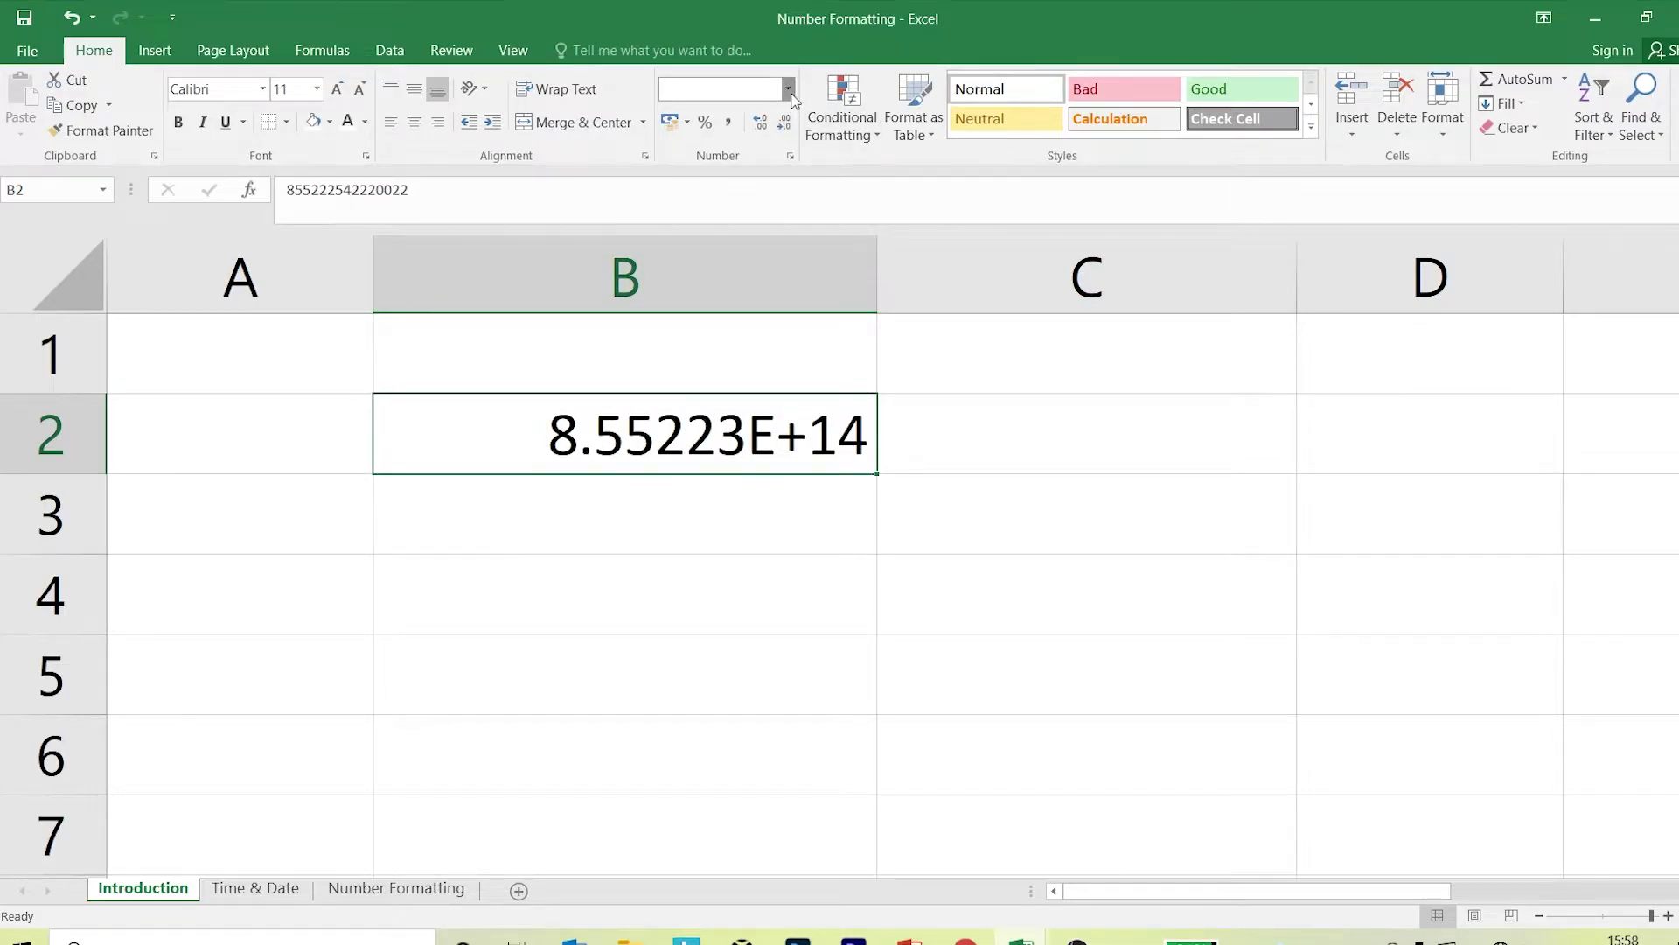
left_click(790, 33)
left_click(791, 157)
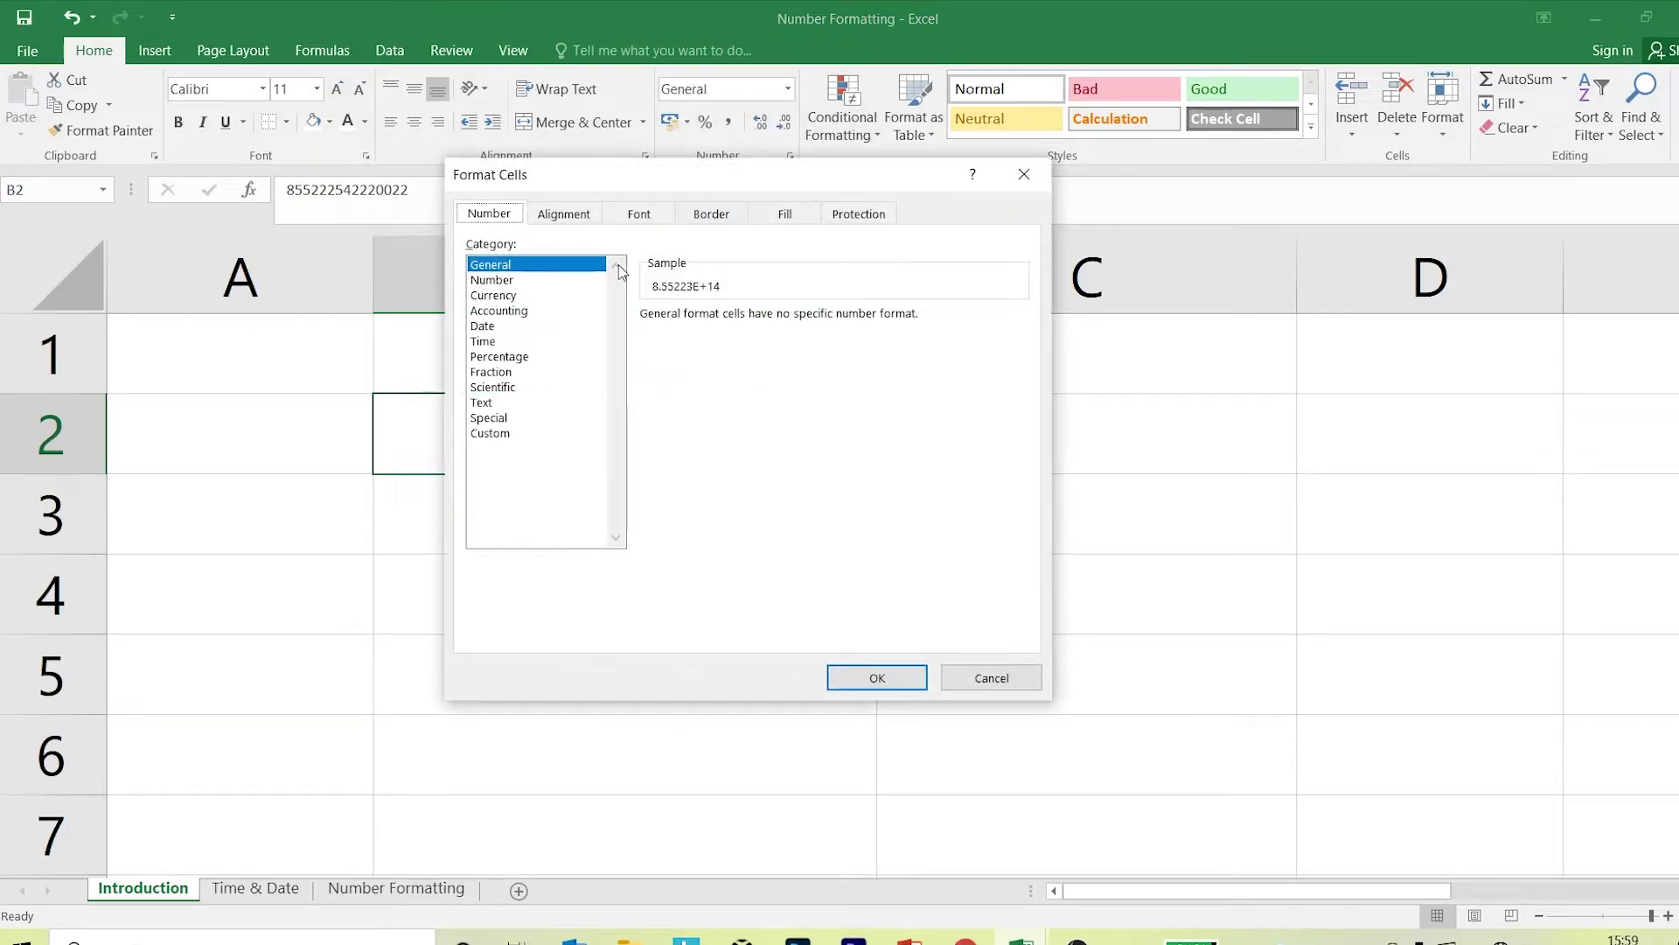
left_click(529, 282)
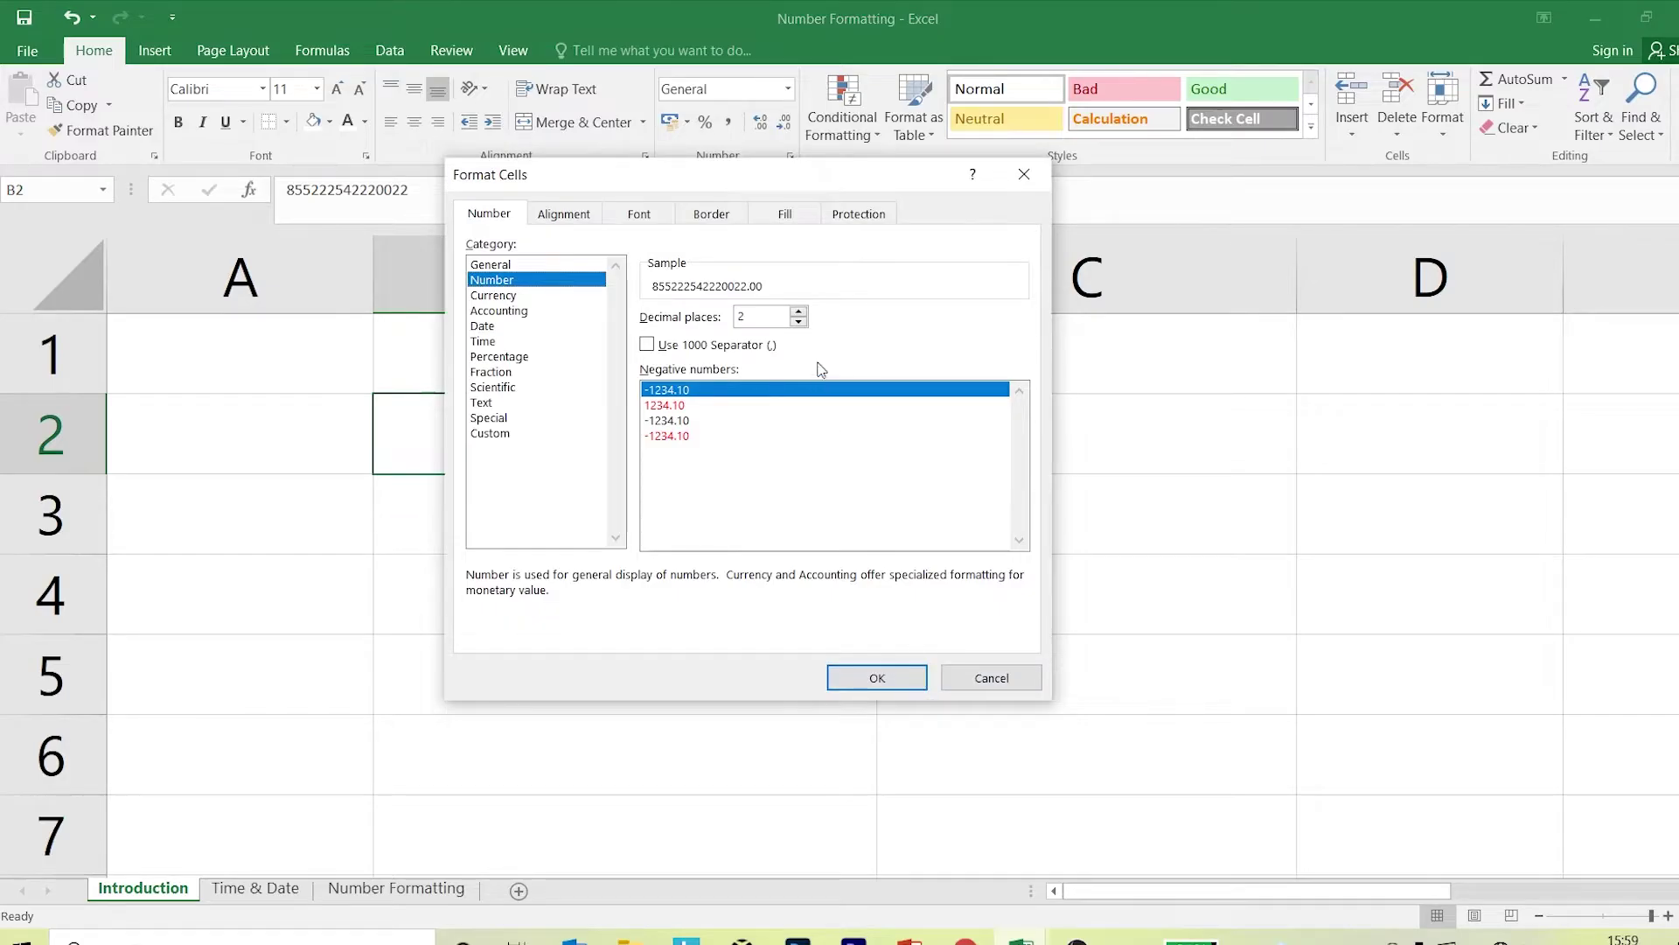
left_click(798, 322)
left_click(799, 322)
left_click(878, 678)
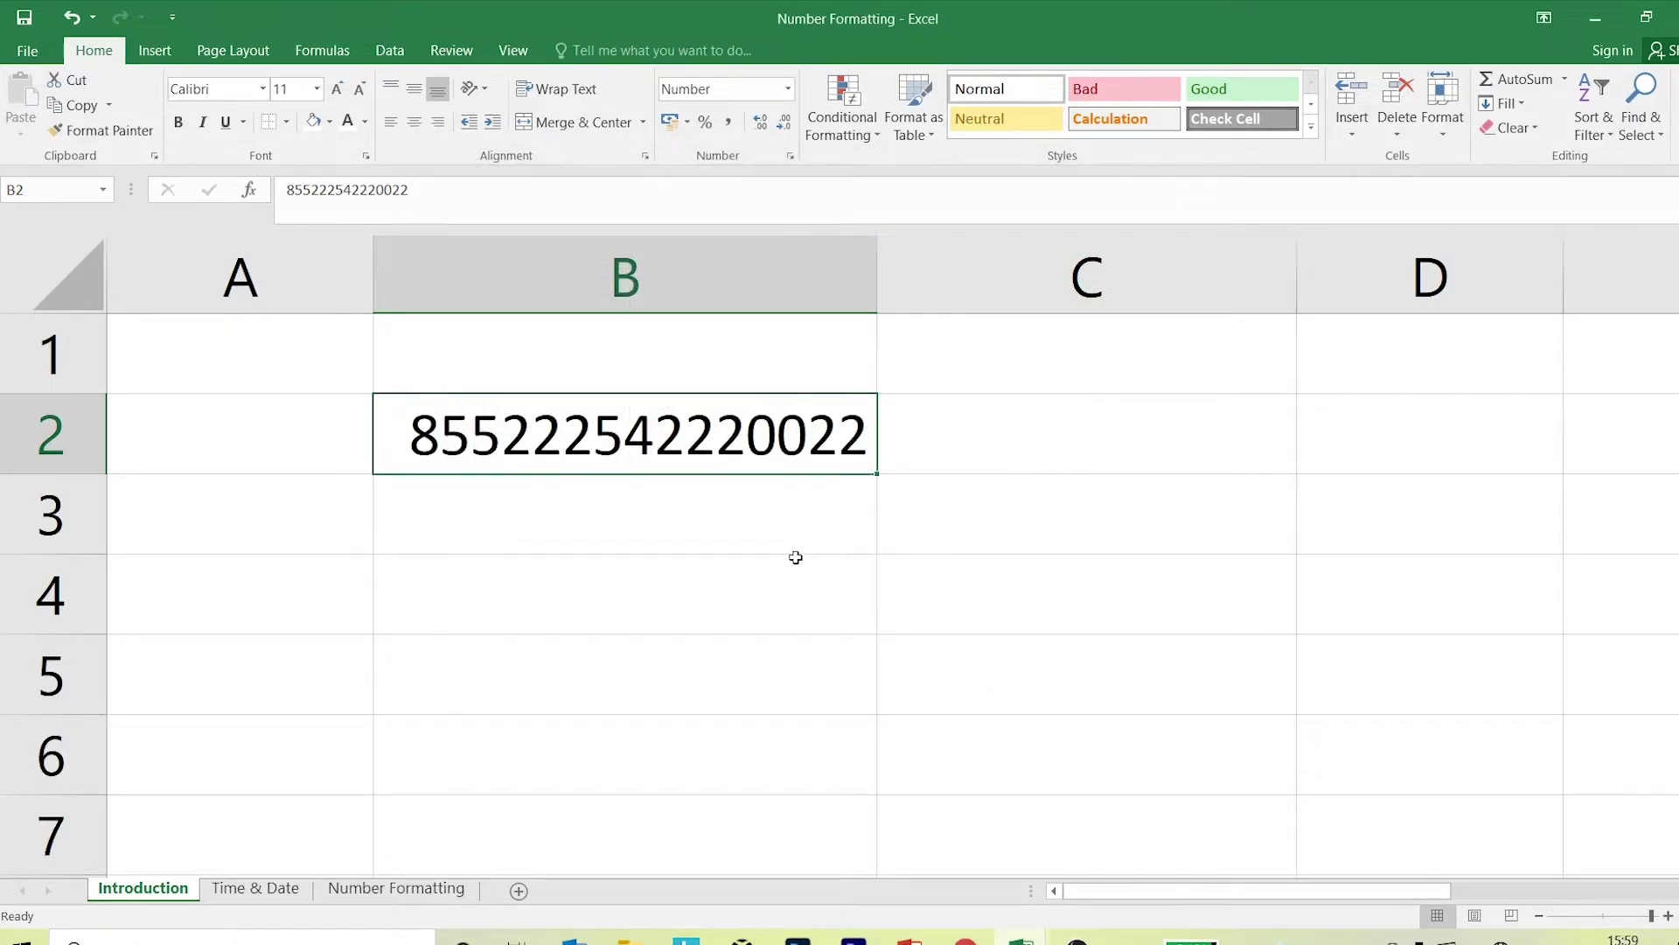
Re-enter B2's number with a leading 0 and widen column B further.
double_click(664, 428)
left_click(413, 438)
type("0")
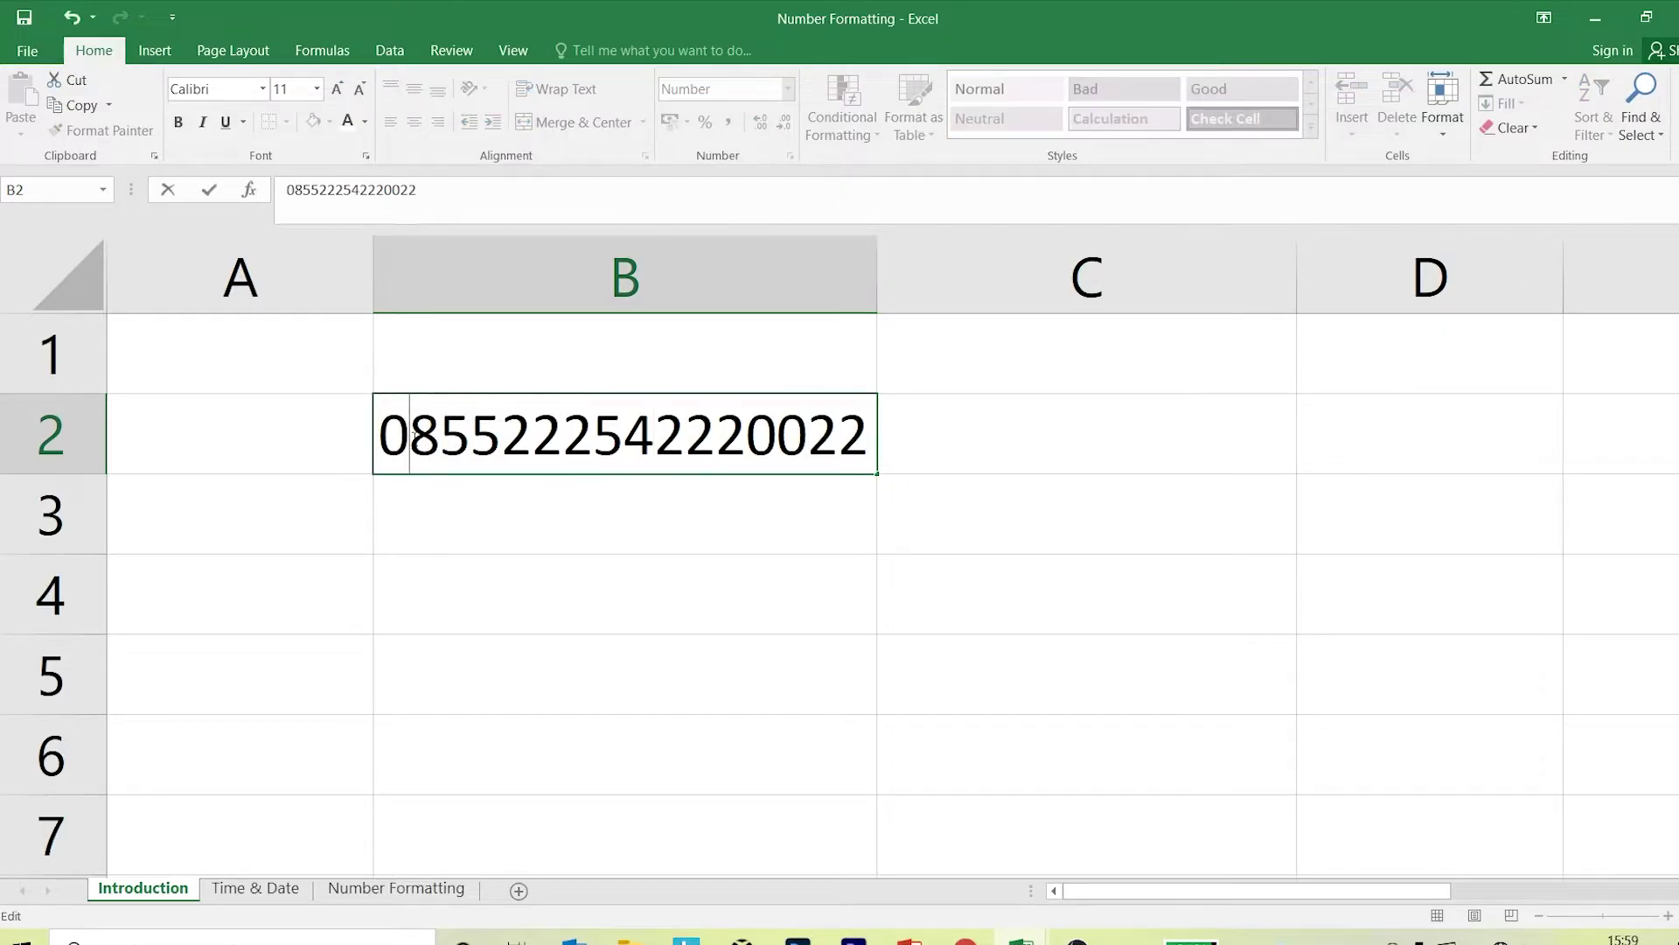
key("Return")
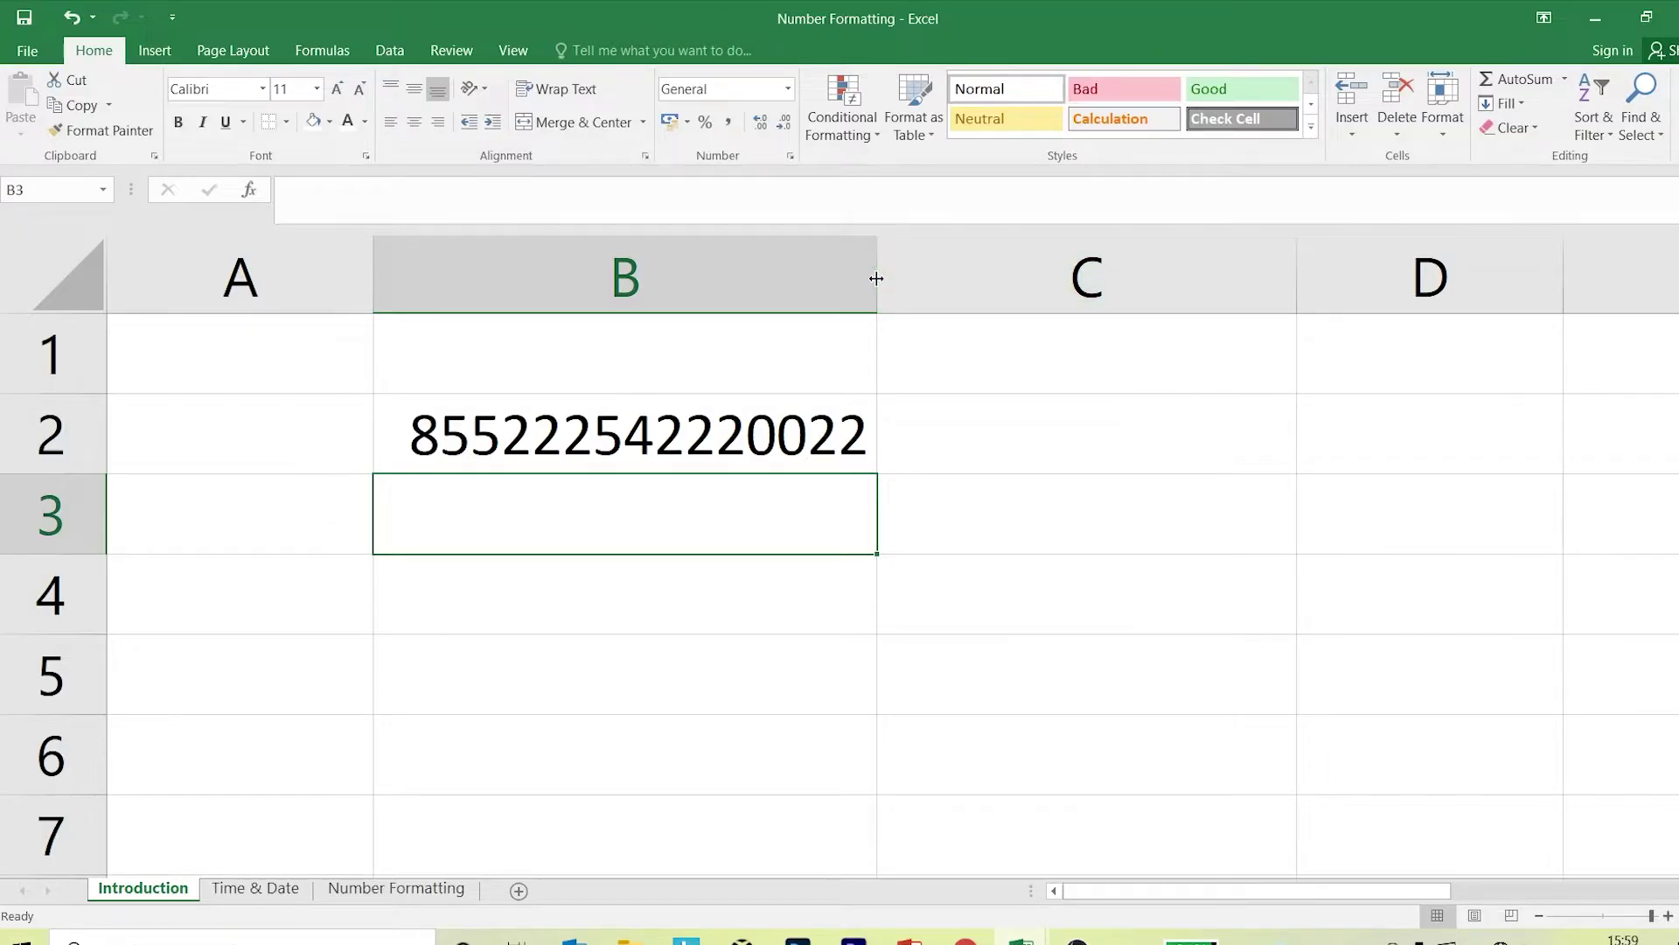
left_click_drag(877, 274, 984, 298)
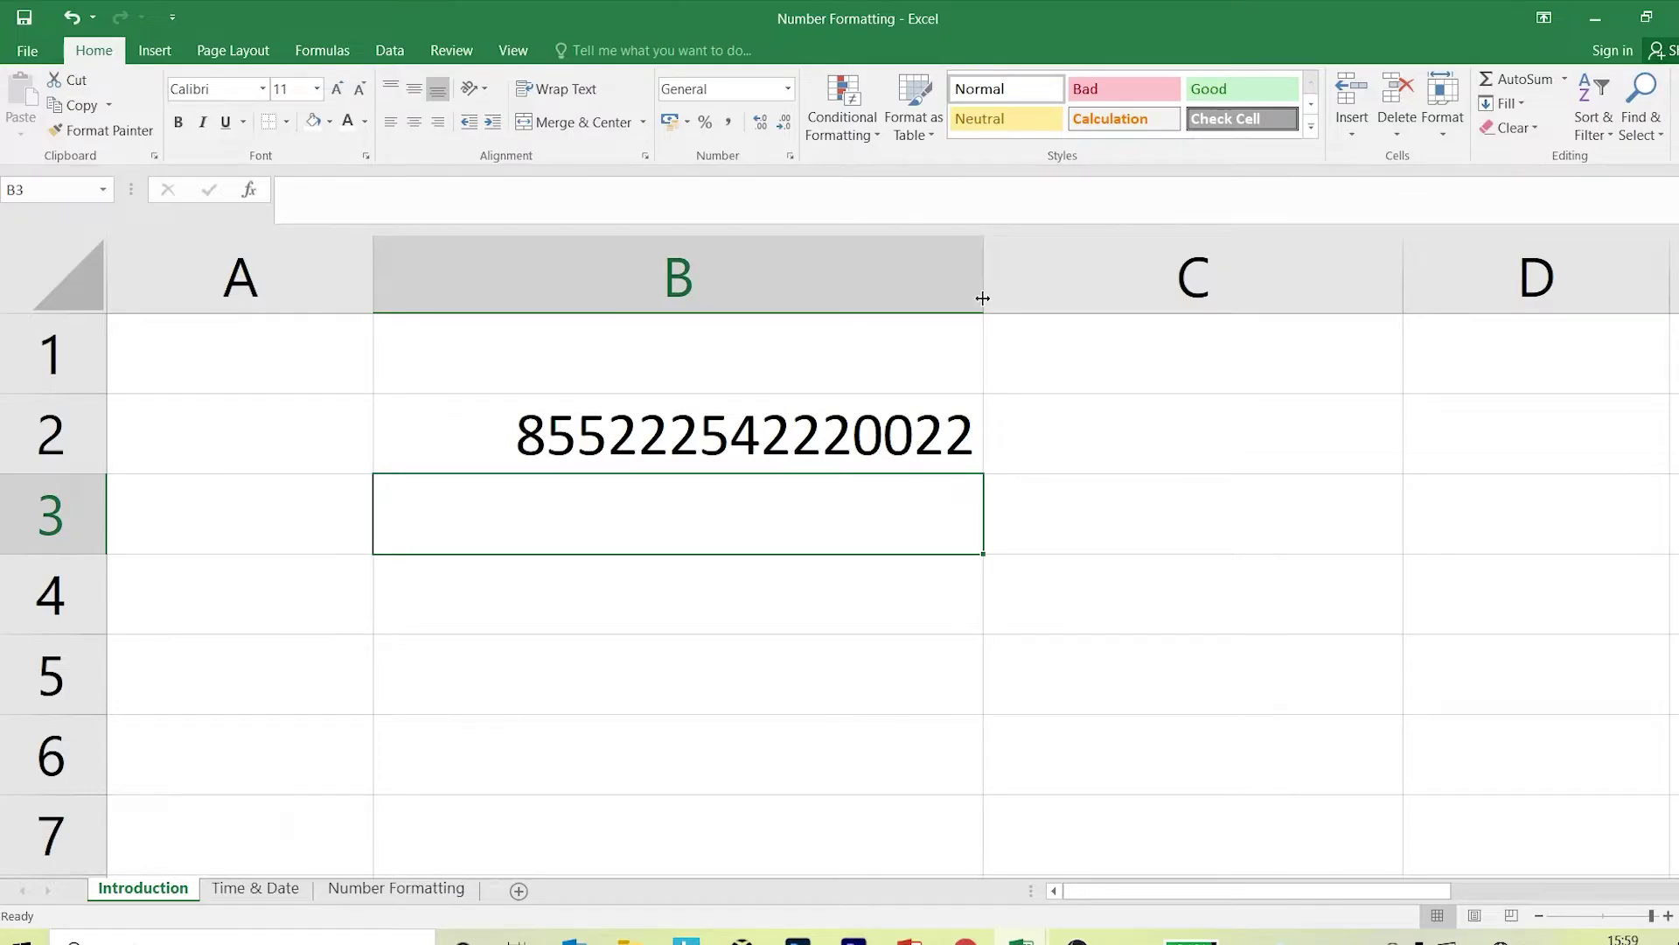
left_click(850, 417)
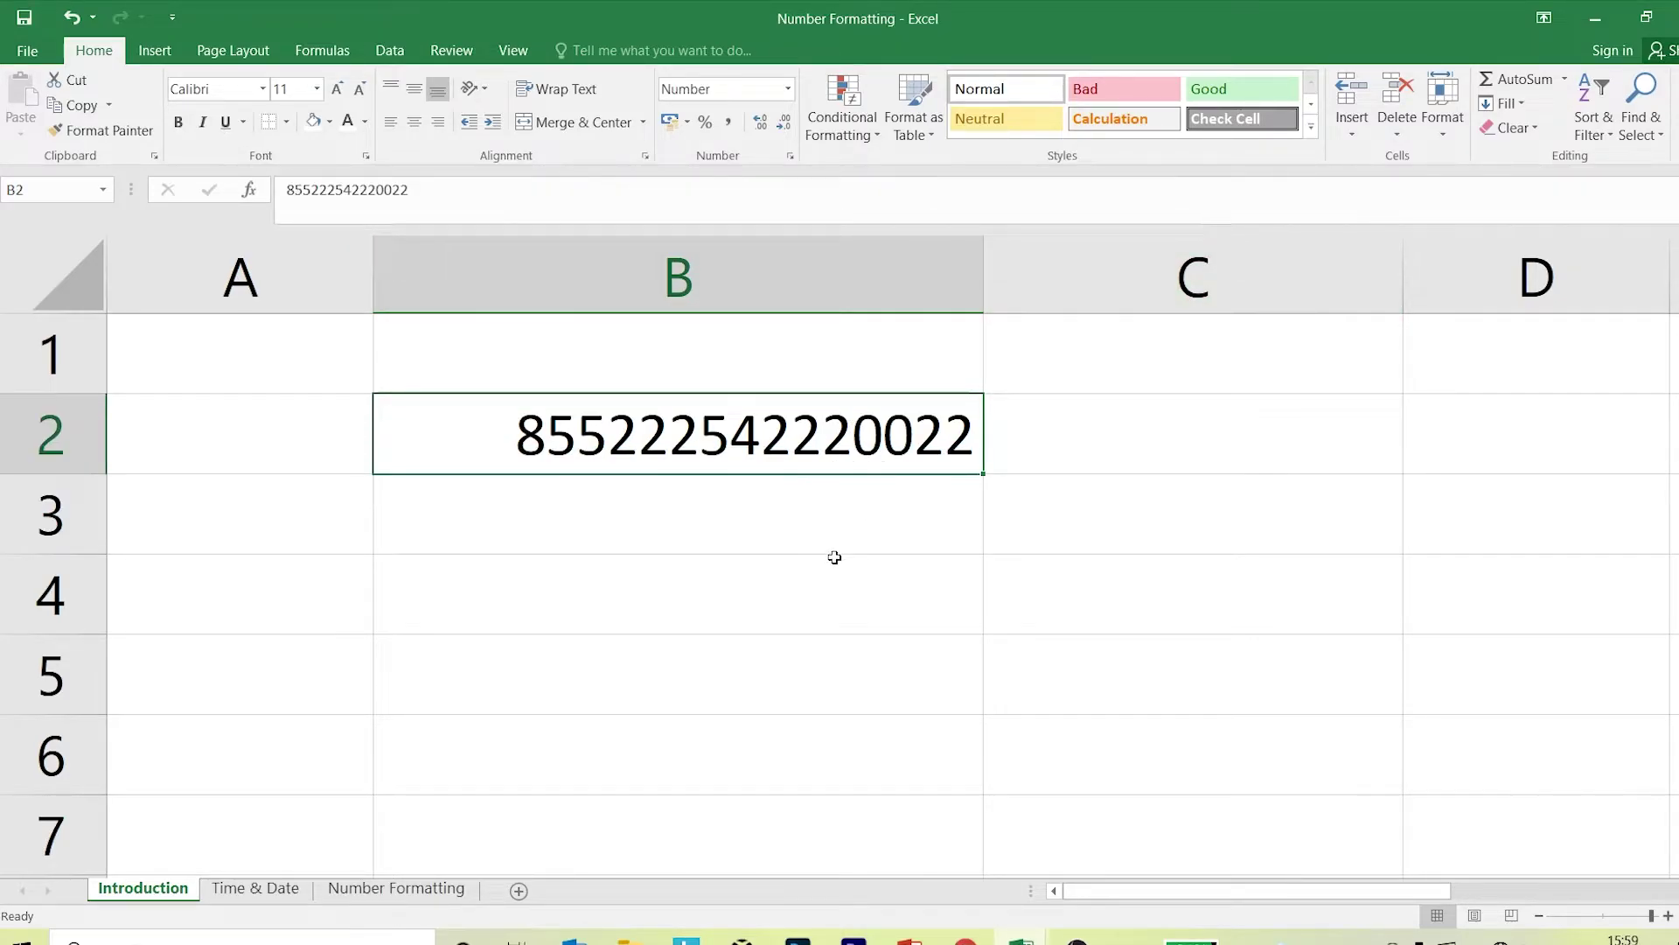
left_click_drag(829, 449, 811, 540)
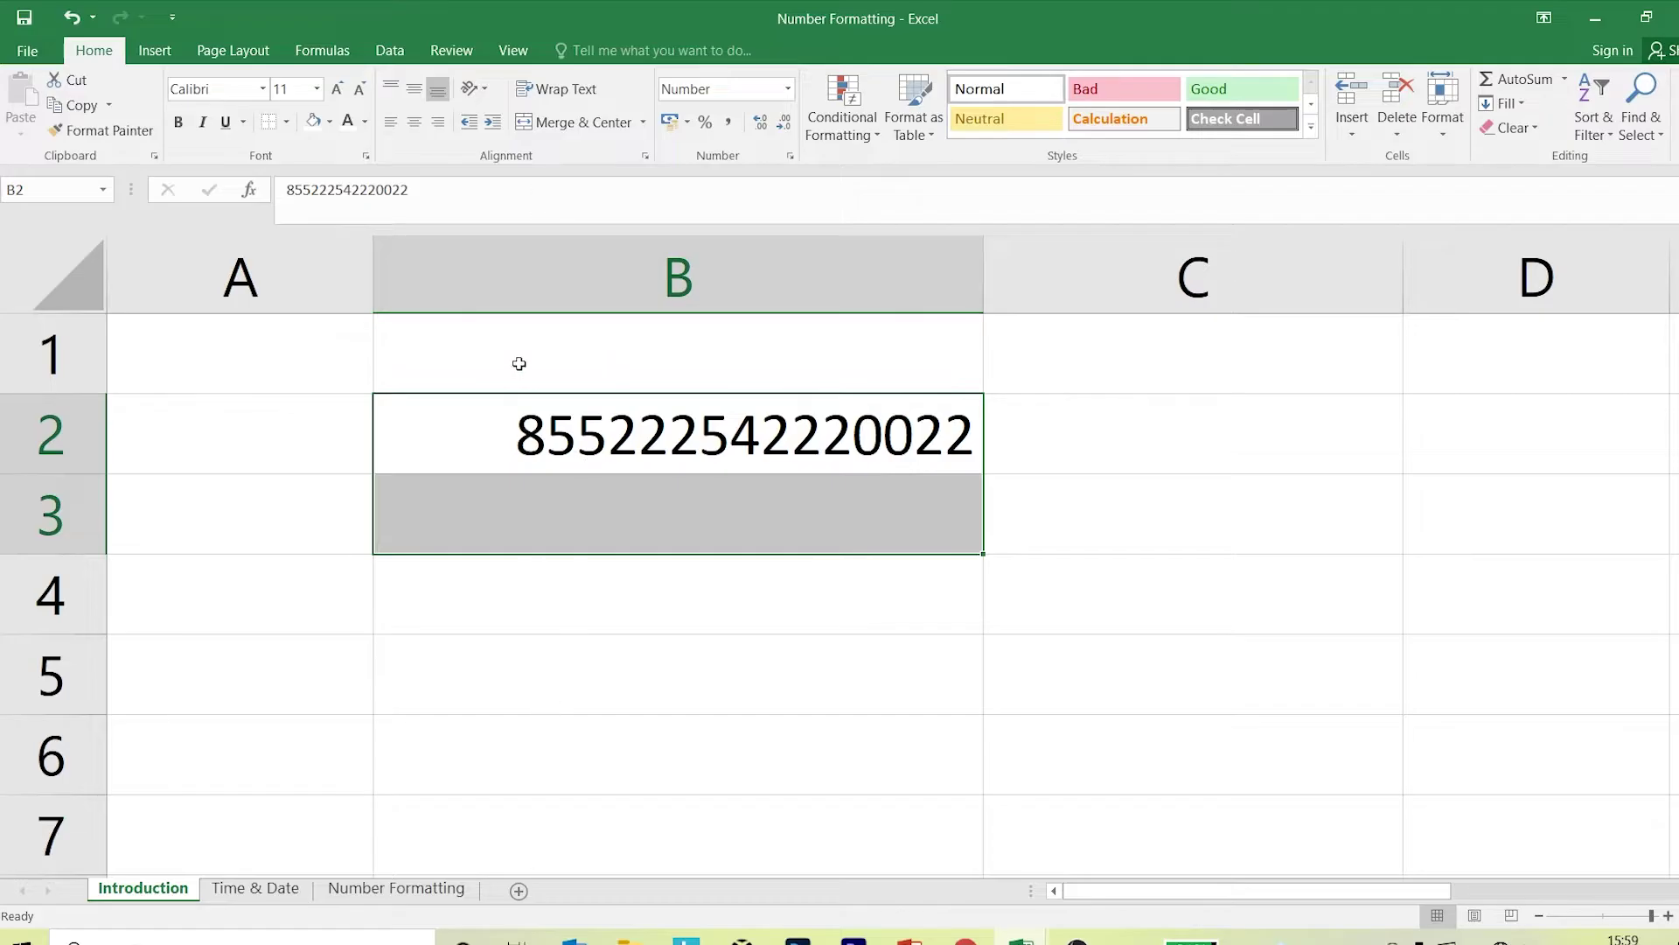
Apply the Text format to cells B2:B5 via Format Cells.
left_click(648, 593)
left_click(642, 381)
left_click_drag(639, 429, 631, 640)
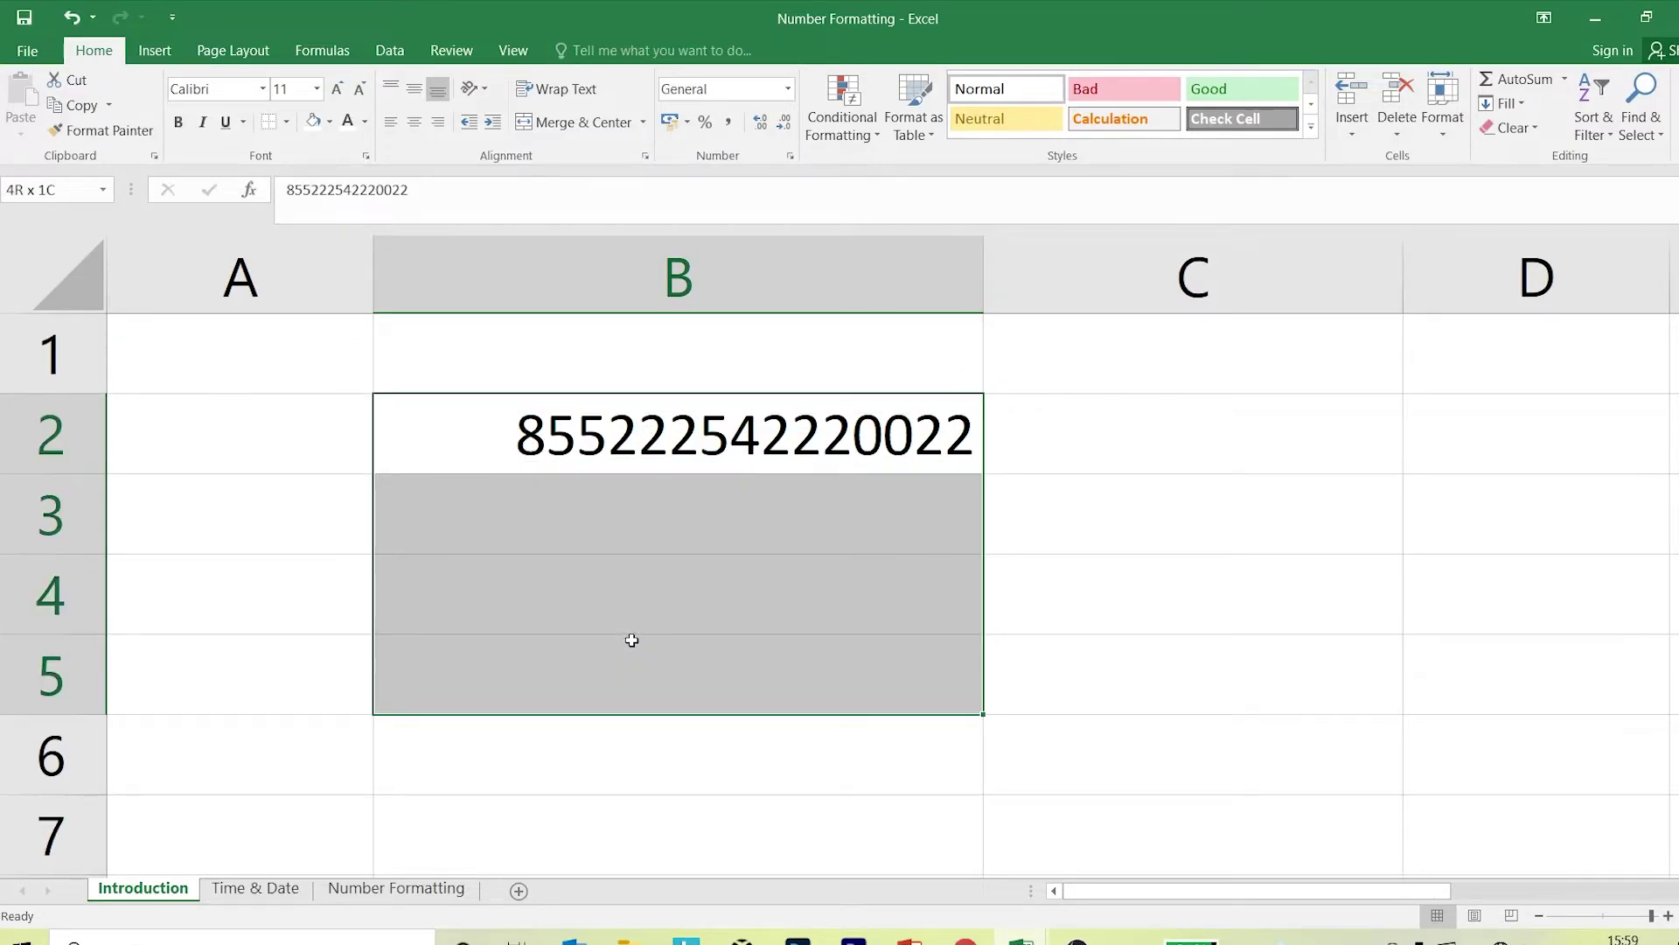
left_click(790, 156)
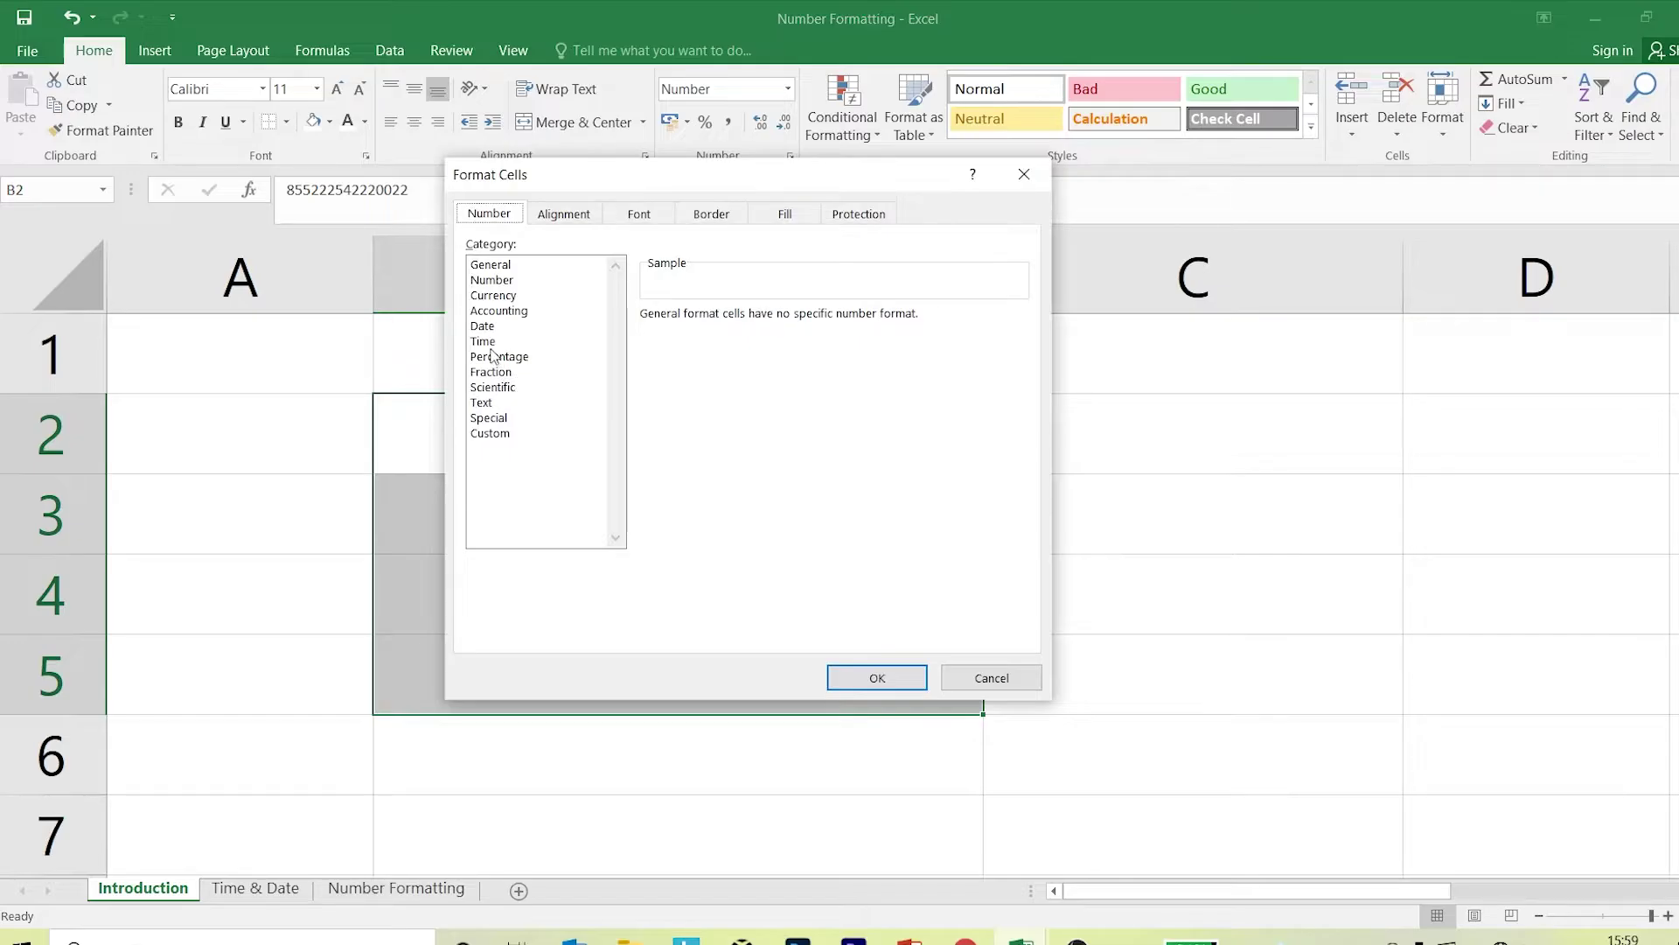
left_click(485, 404)
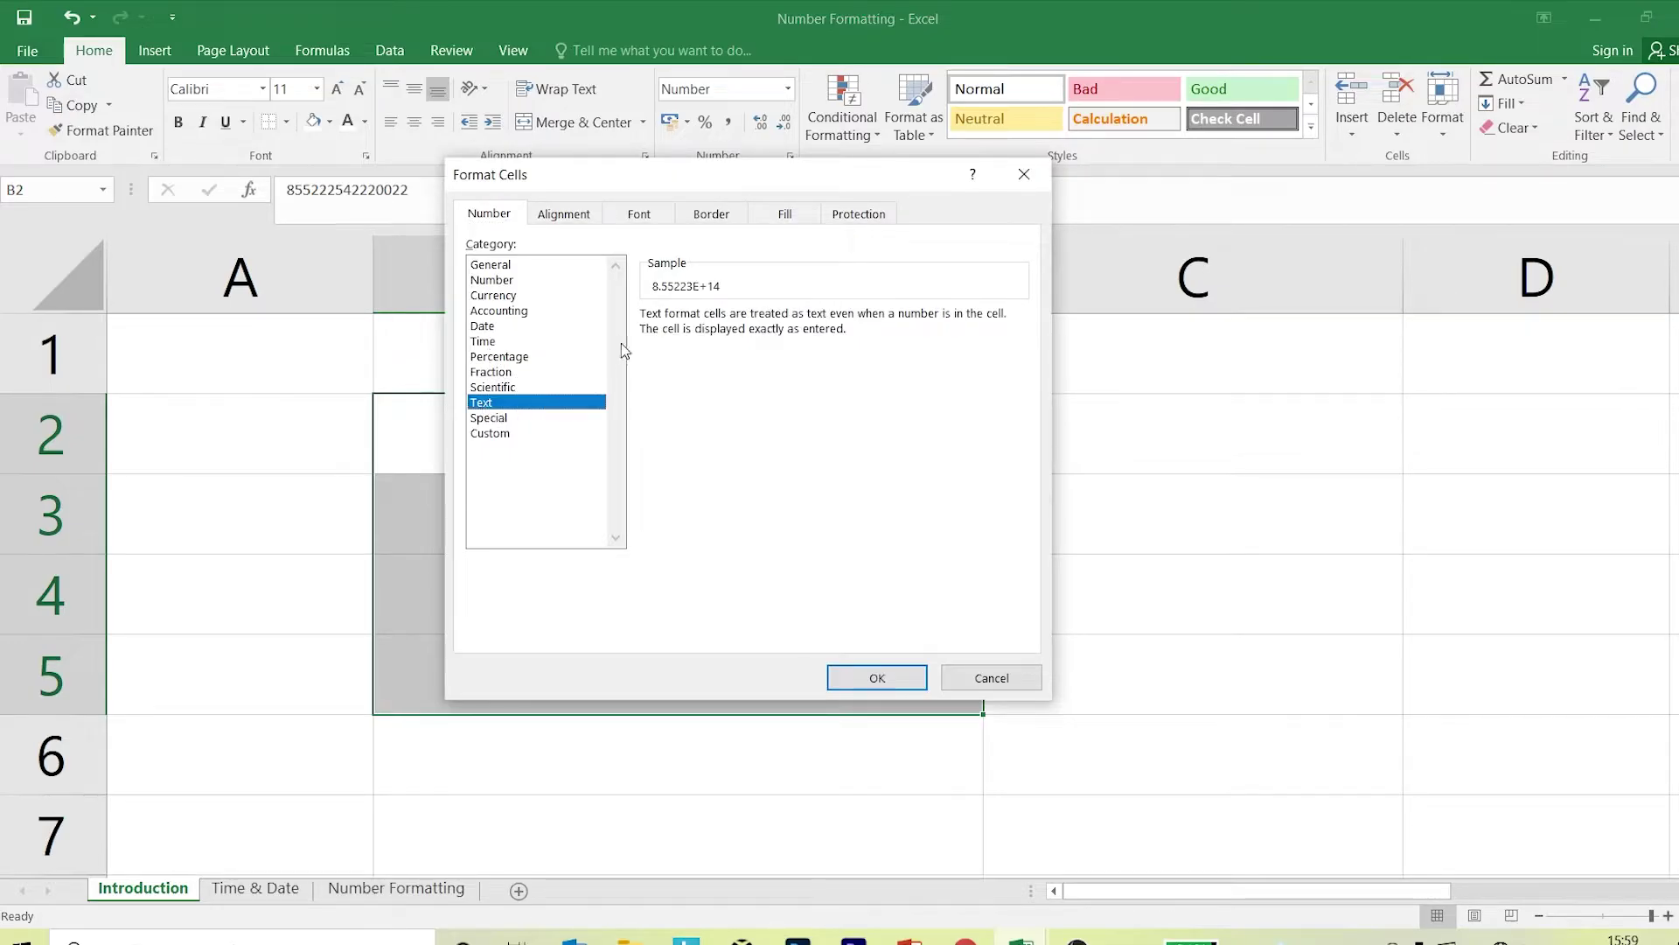
left_click(890, 678)
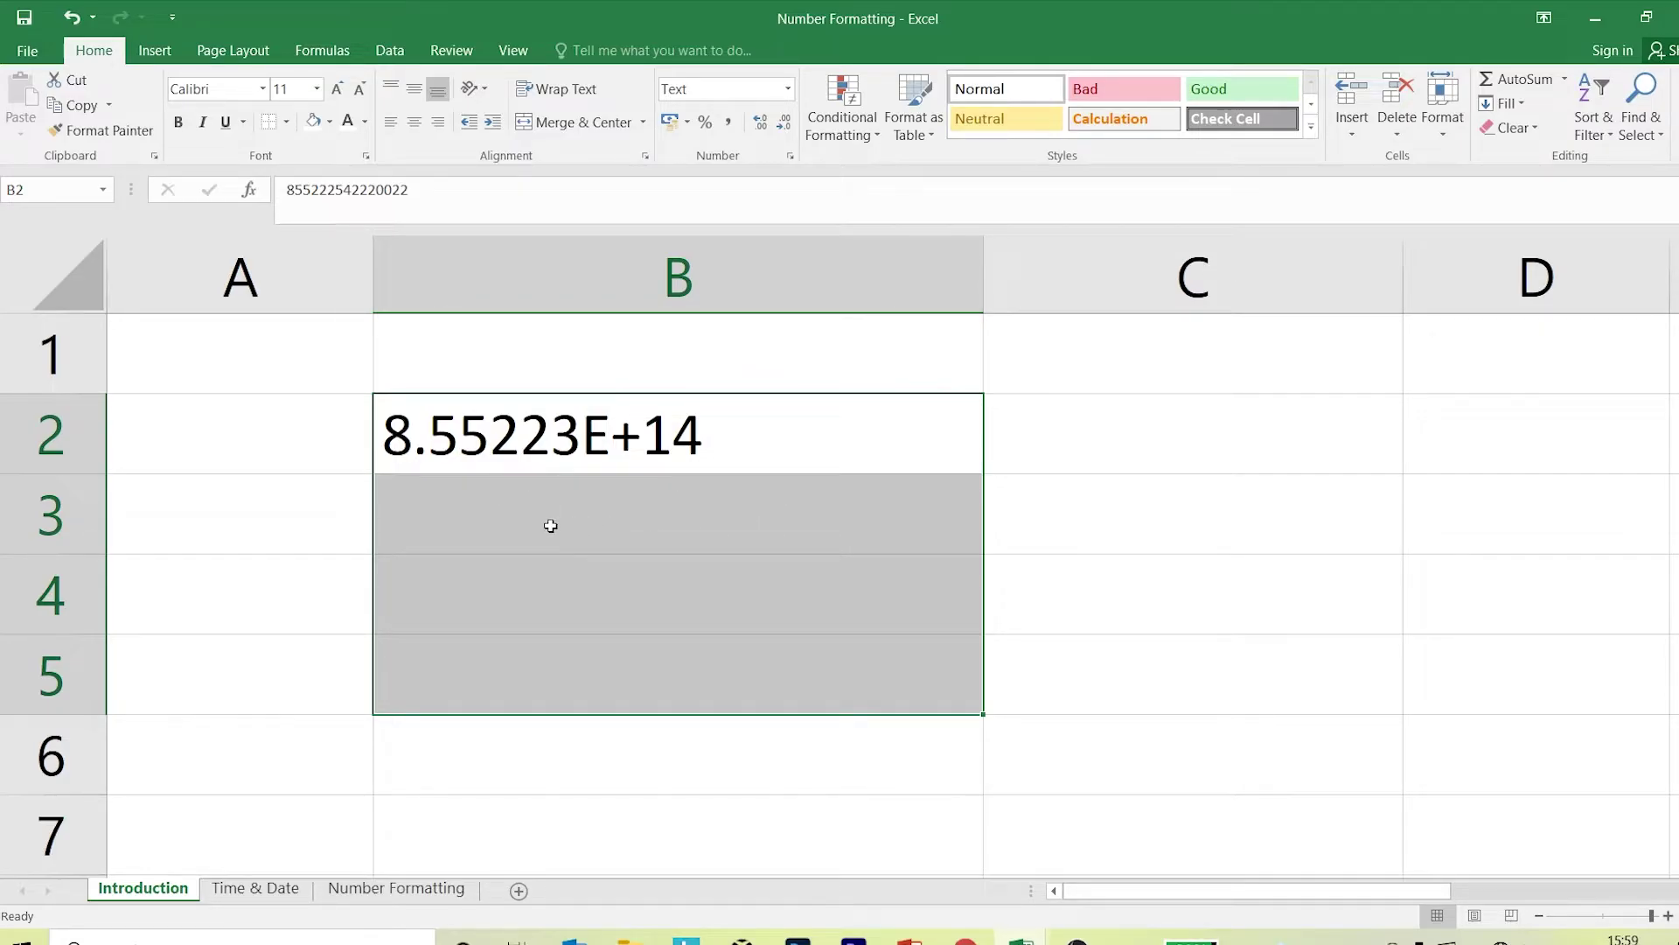
Enter 08555 in cell B3.
left_click(781, 461)
left_click(760, 510)
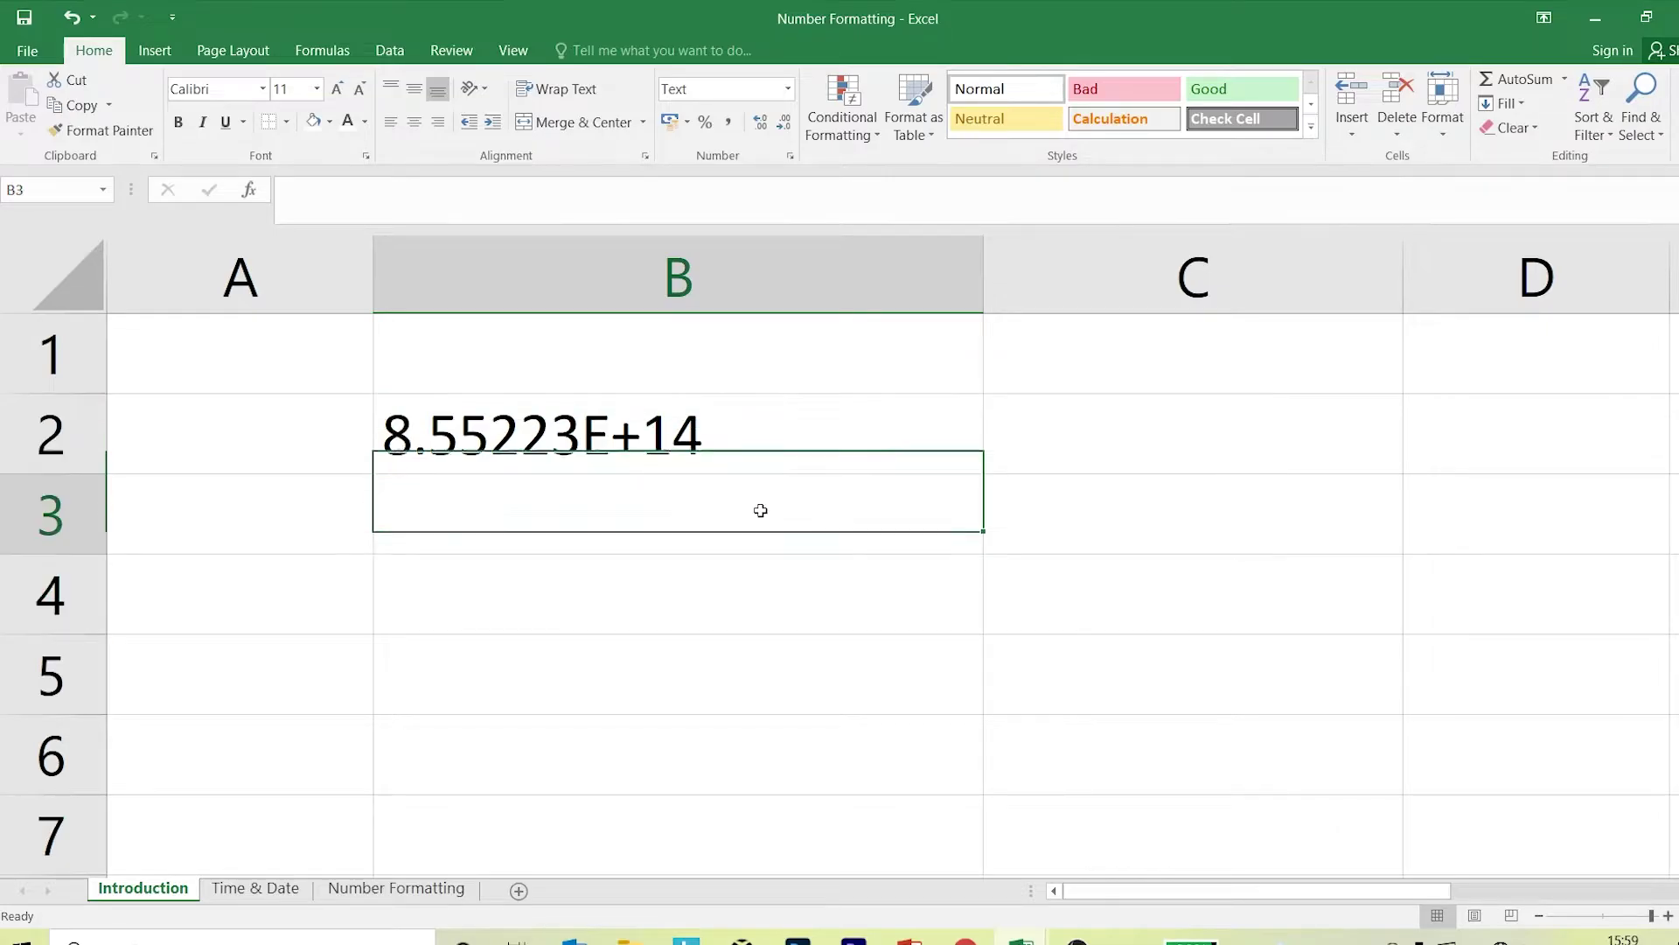
left_click(723, 461)
left_click(700, 527)
type("08555")
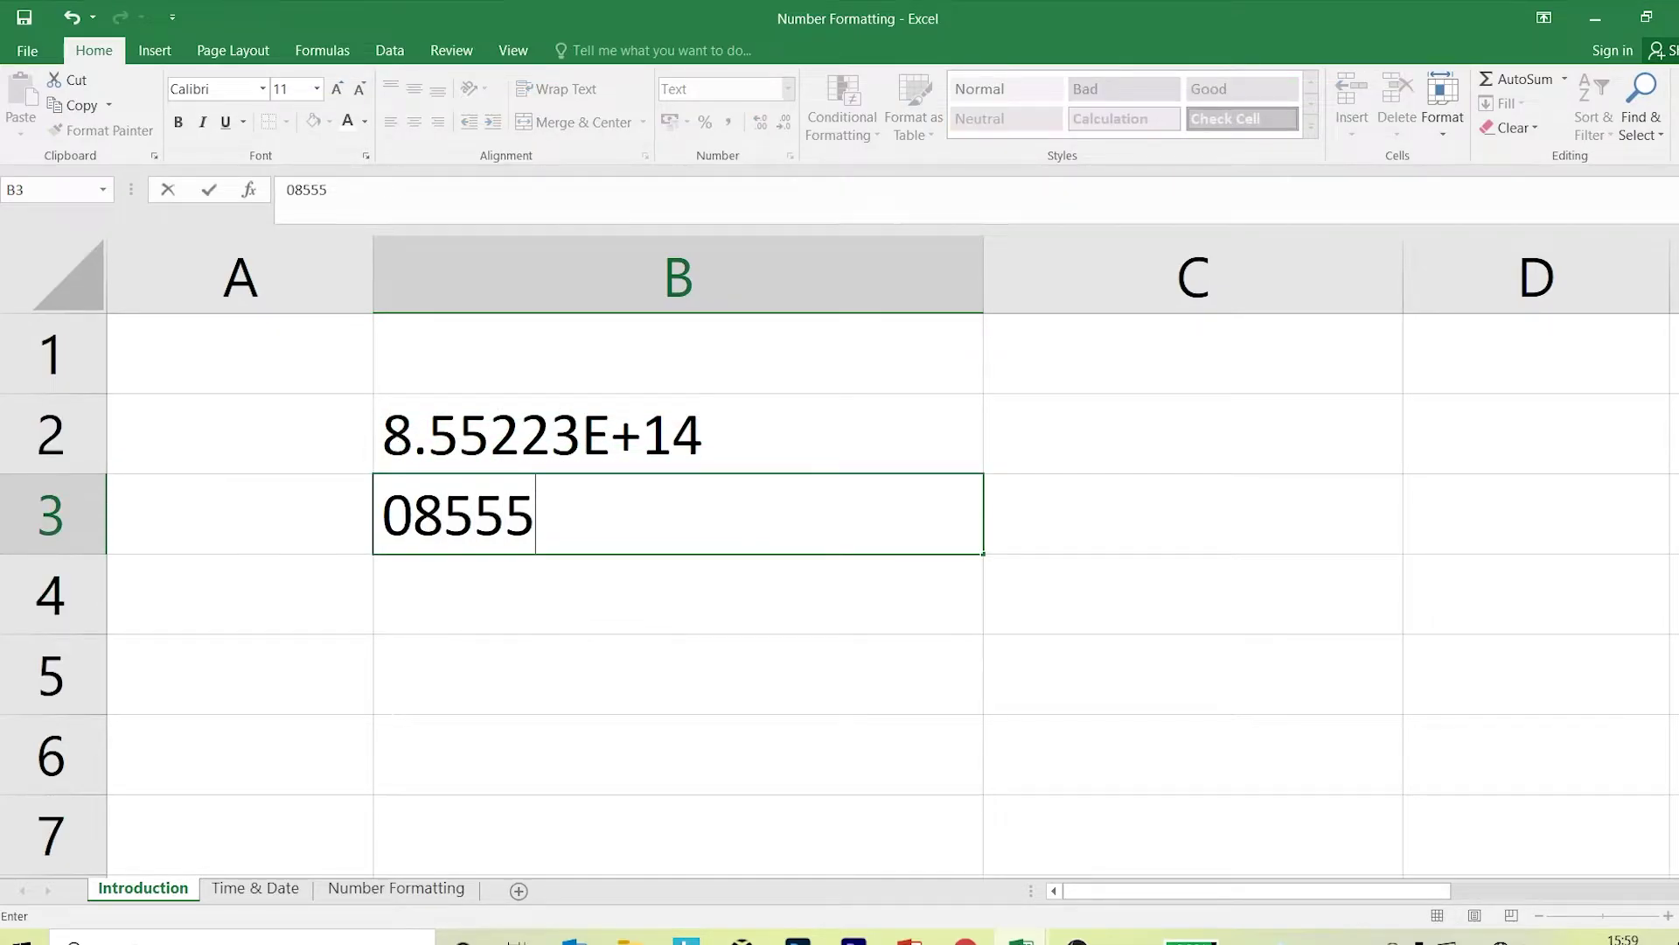
key("Return")
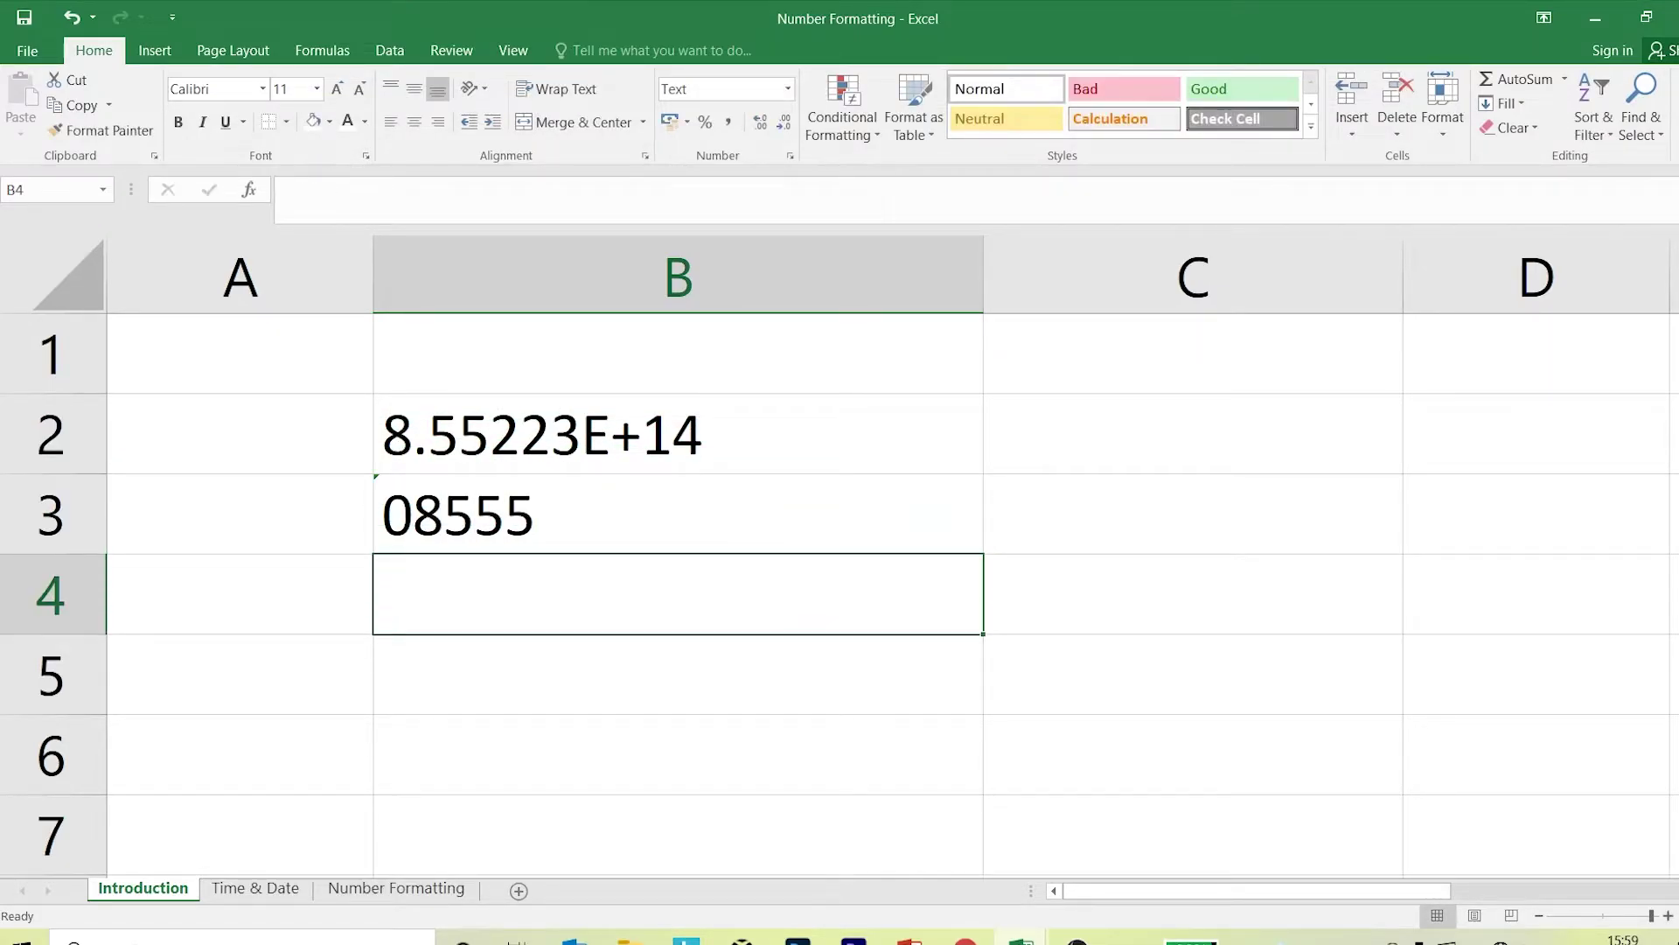
left_click(723, 427)
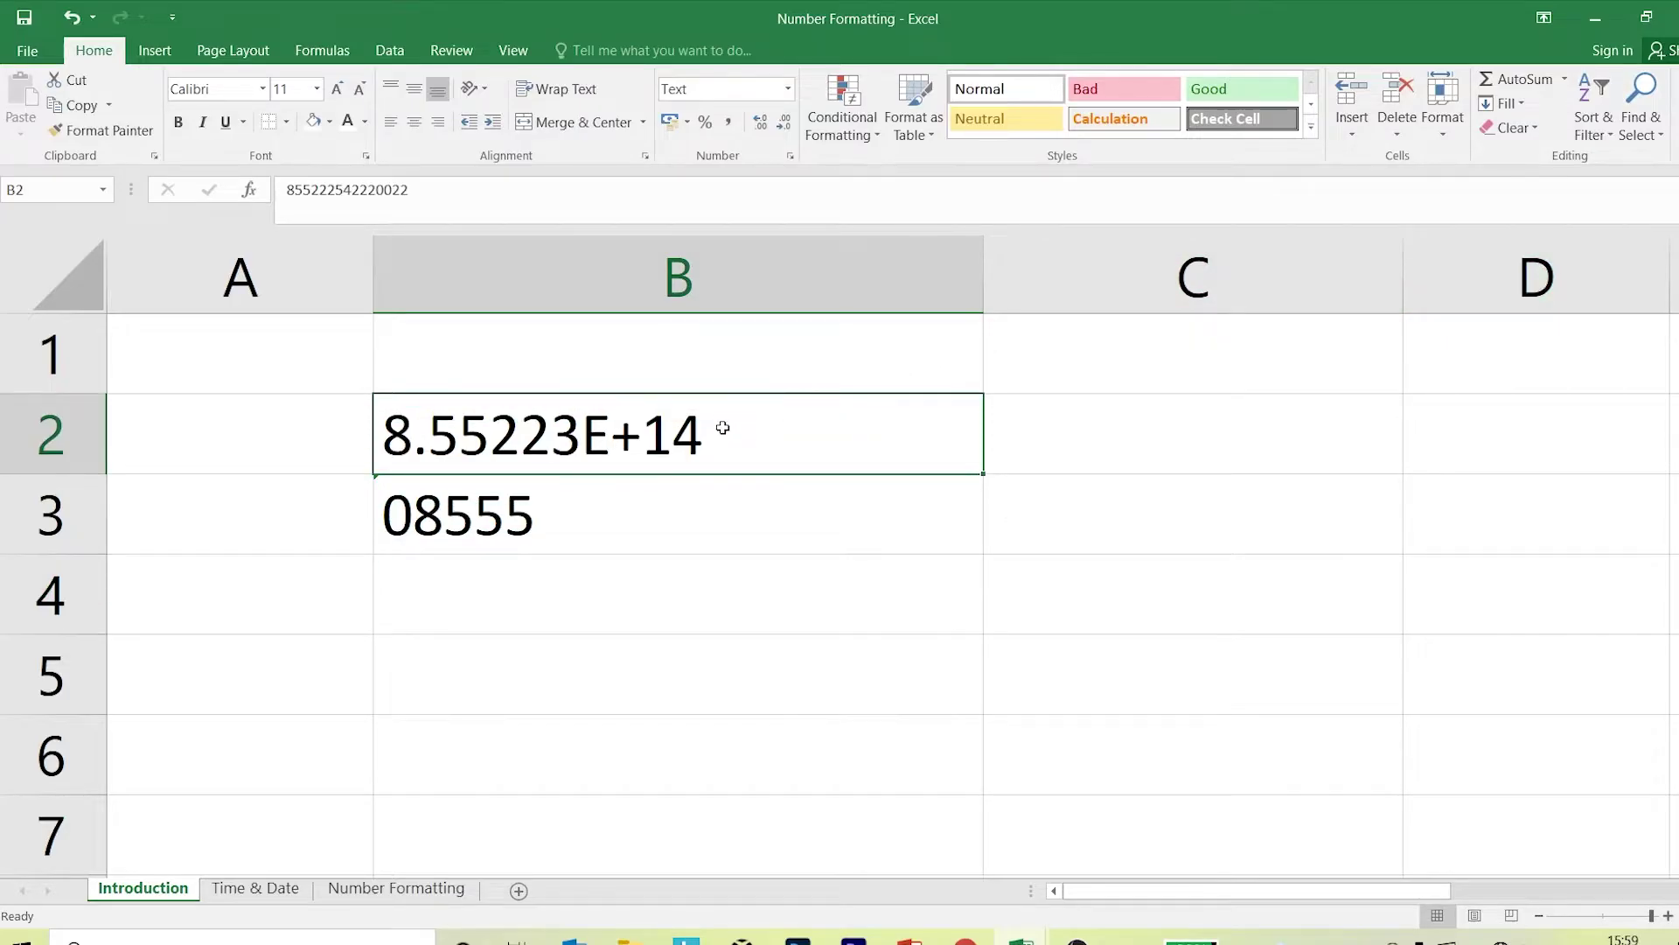
key("Delete")
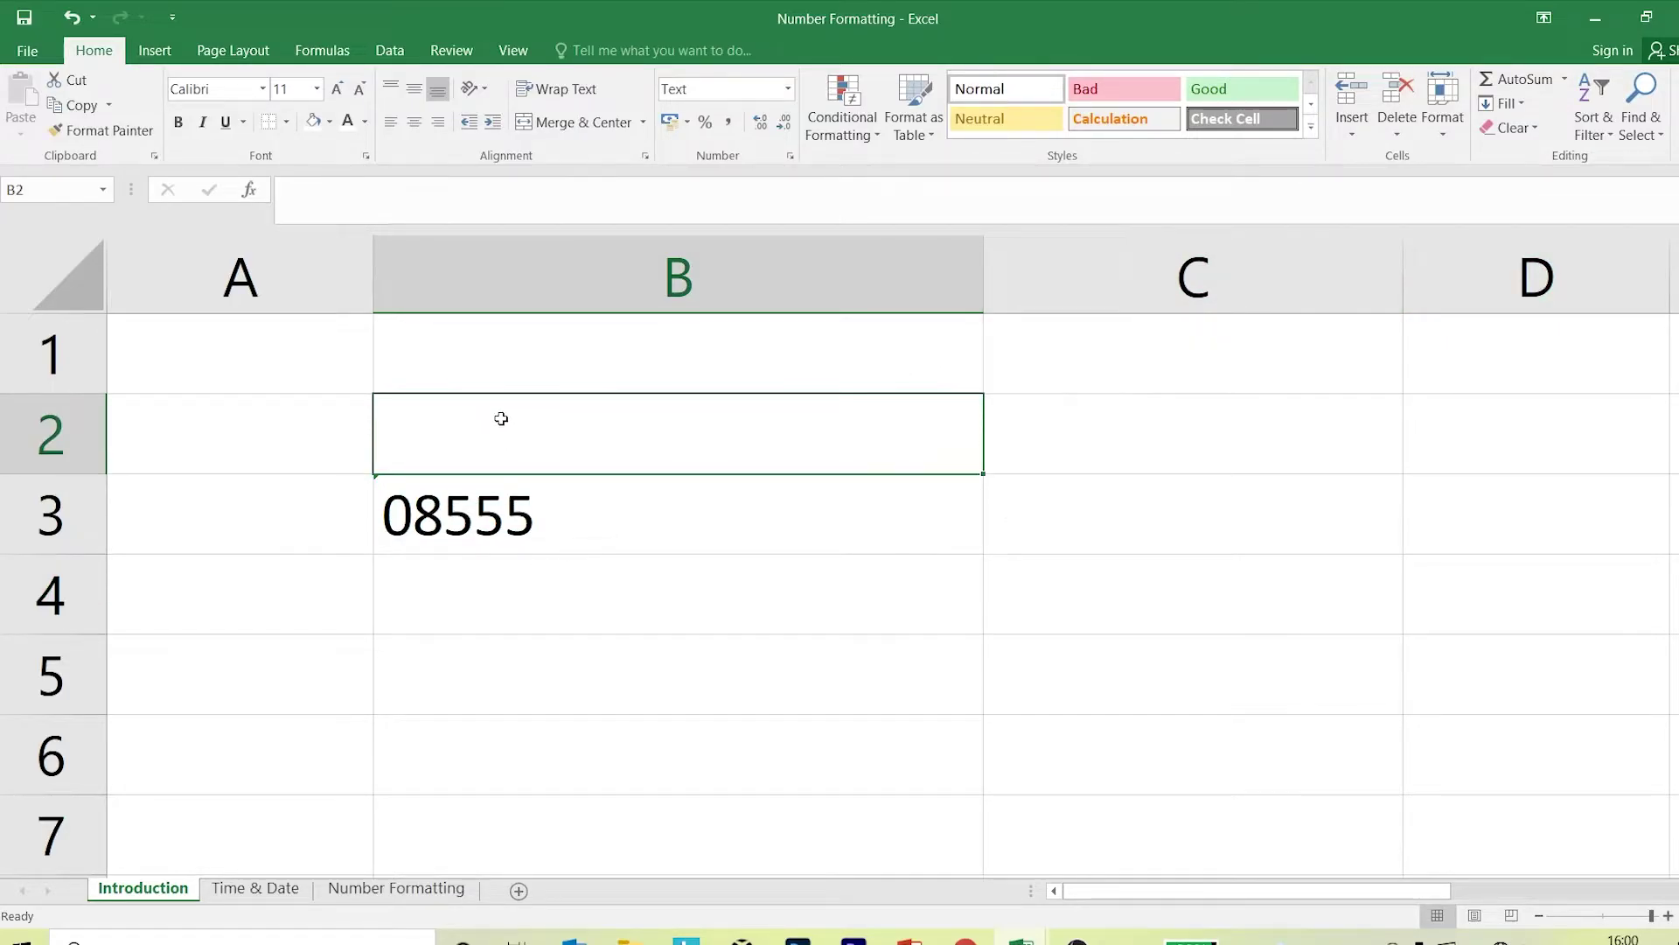
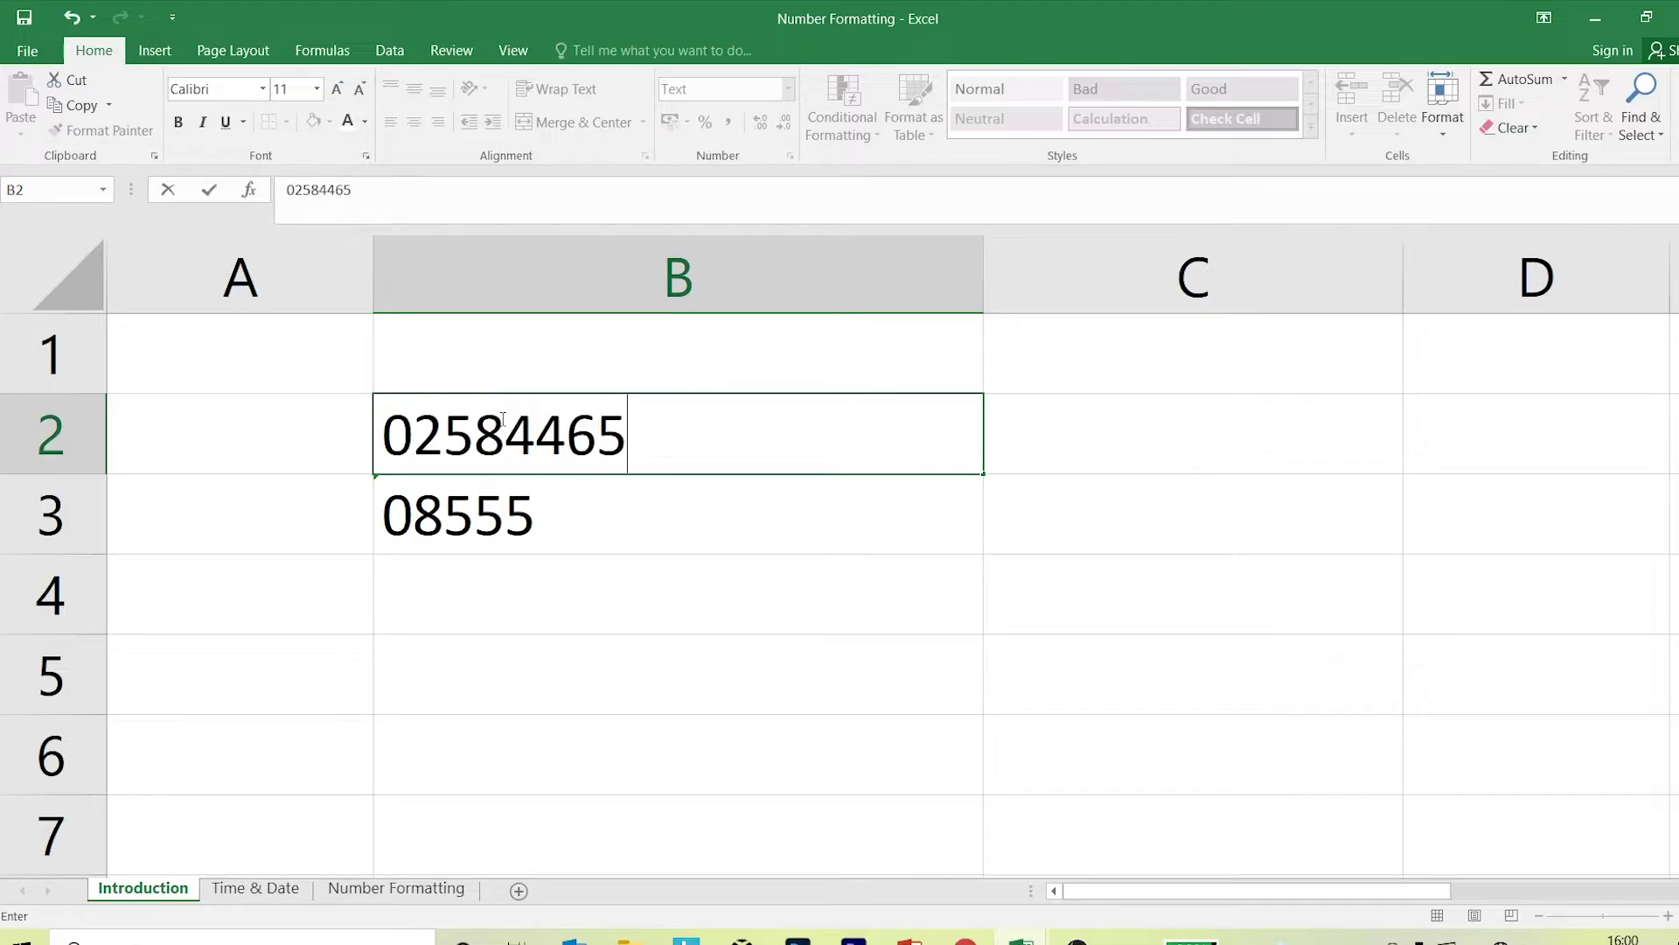
key("Return")
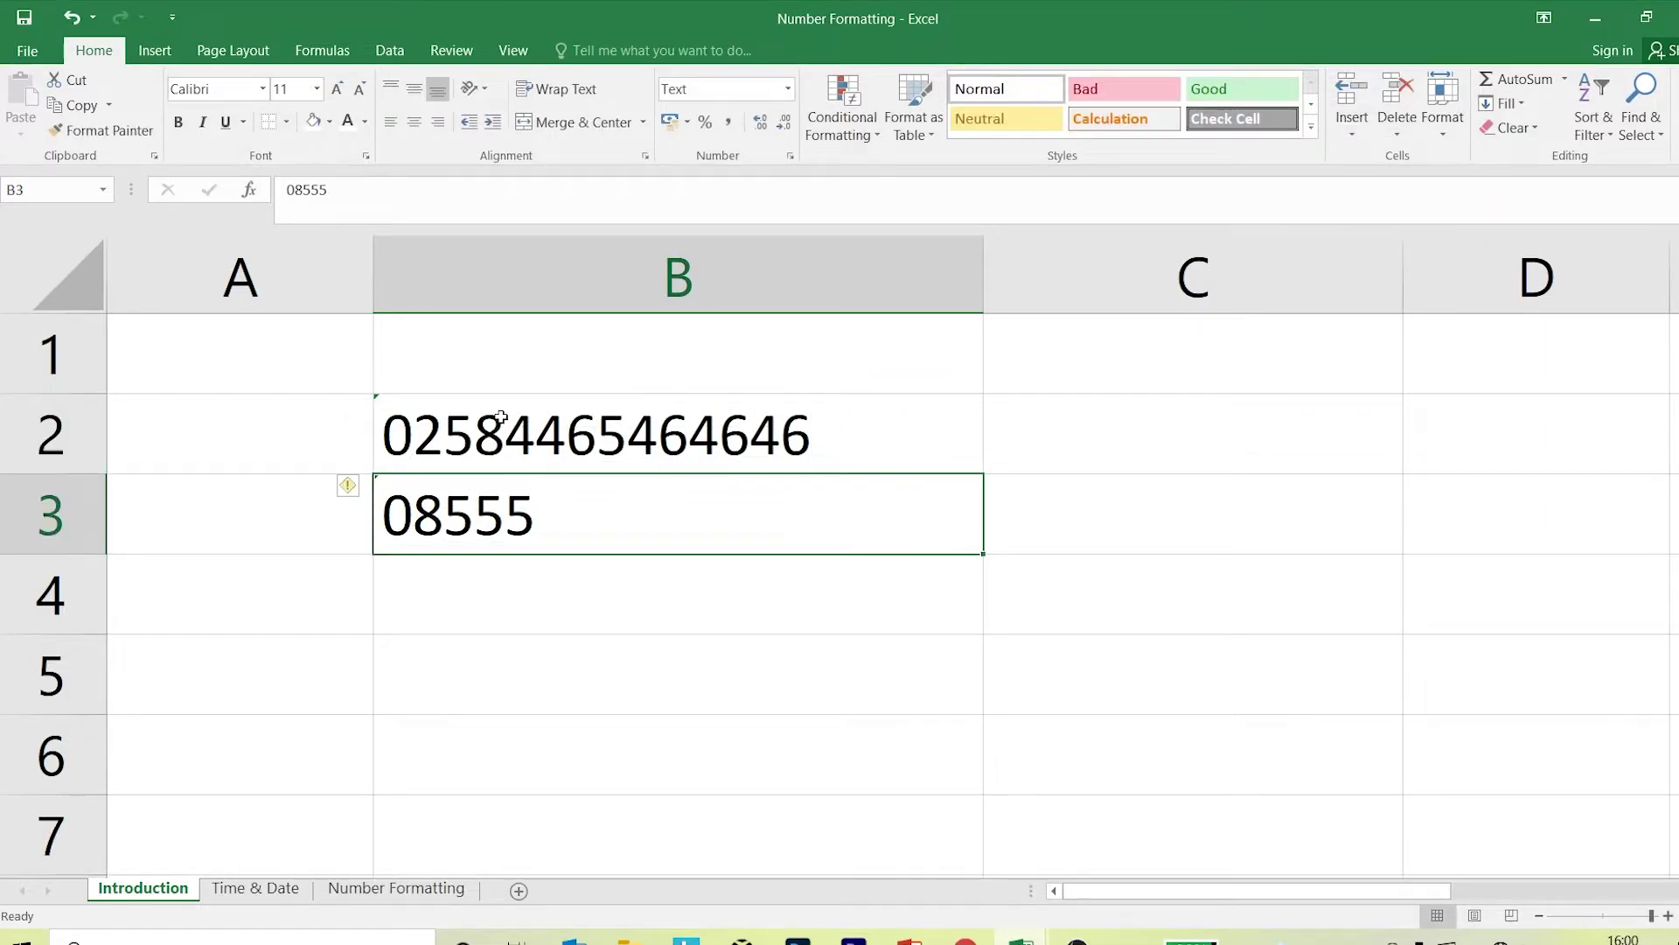
Compare the B2 and B3 entries, then switch to the Time & Date sheet.
left_click(467, 419)
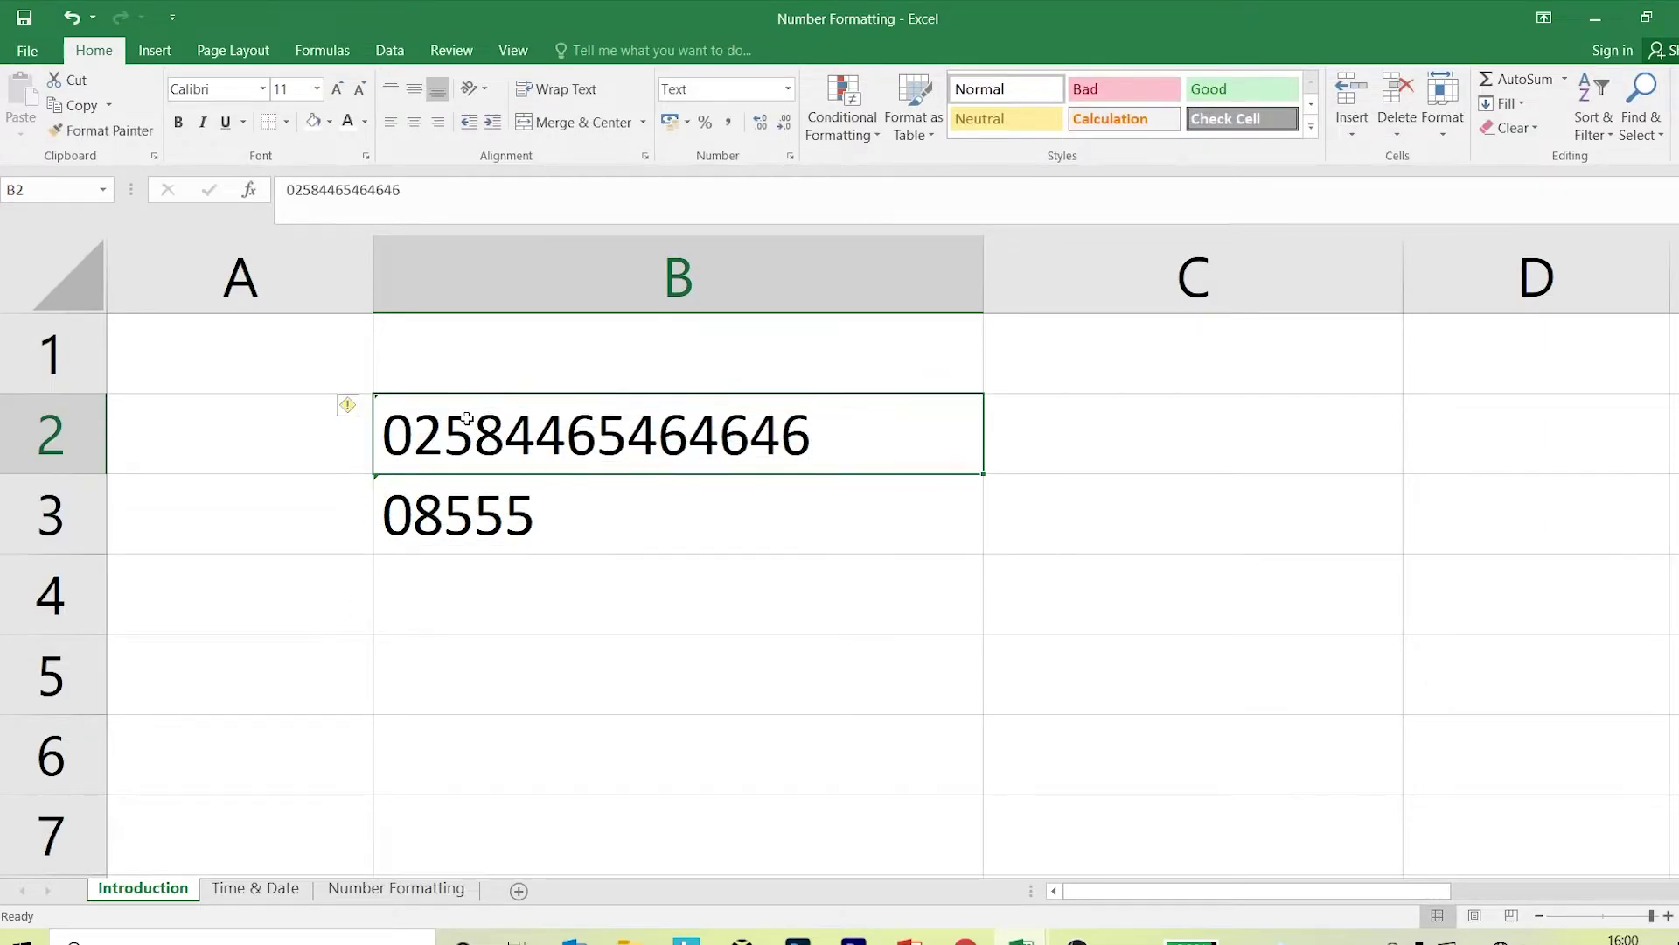
left_click(433, 486)
left_click(441, 437)
left_click(443, 490)
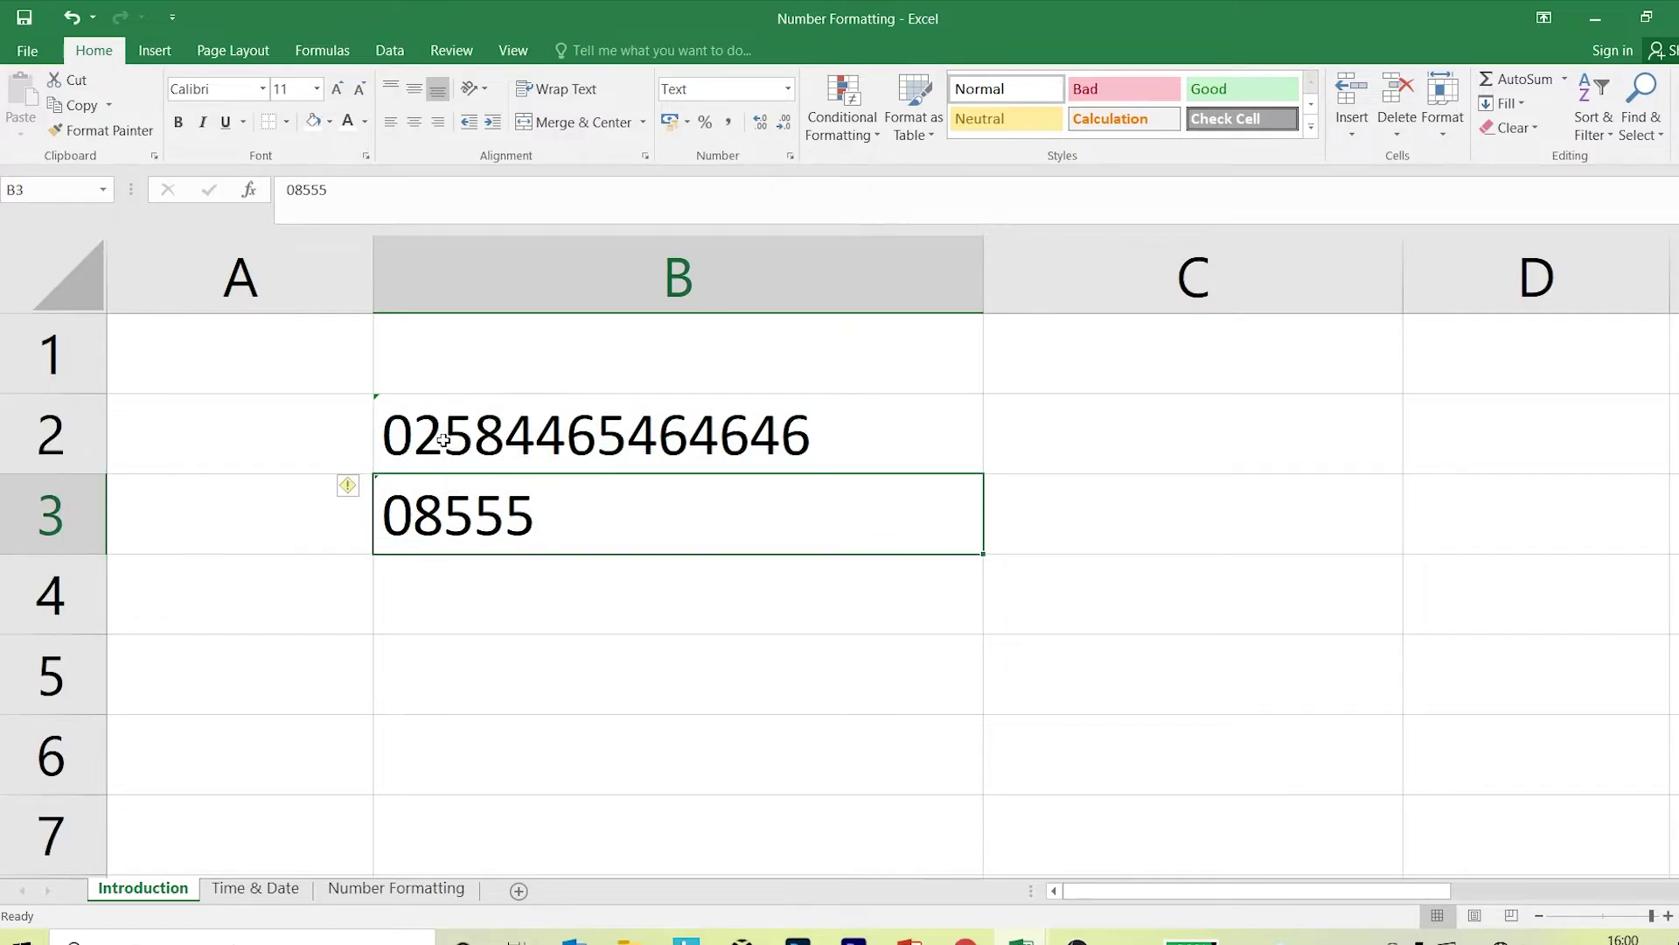
left_click(443, 436)
left_click(416, 490)
left_click(422, 454)
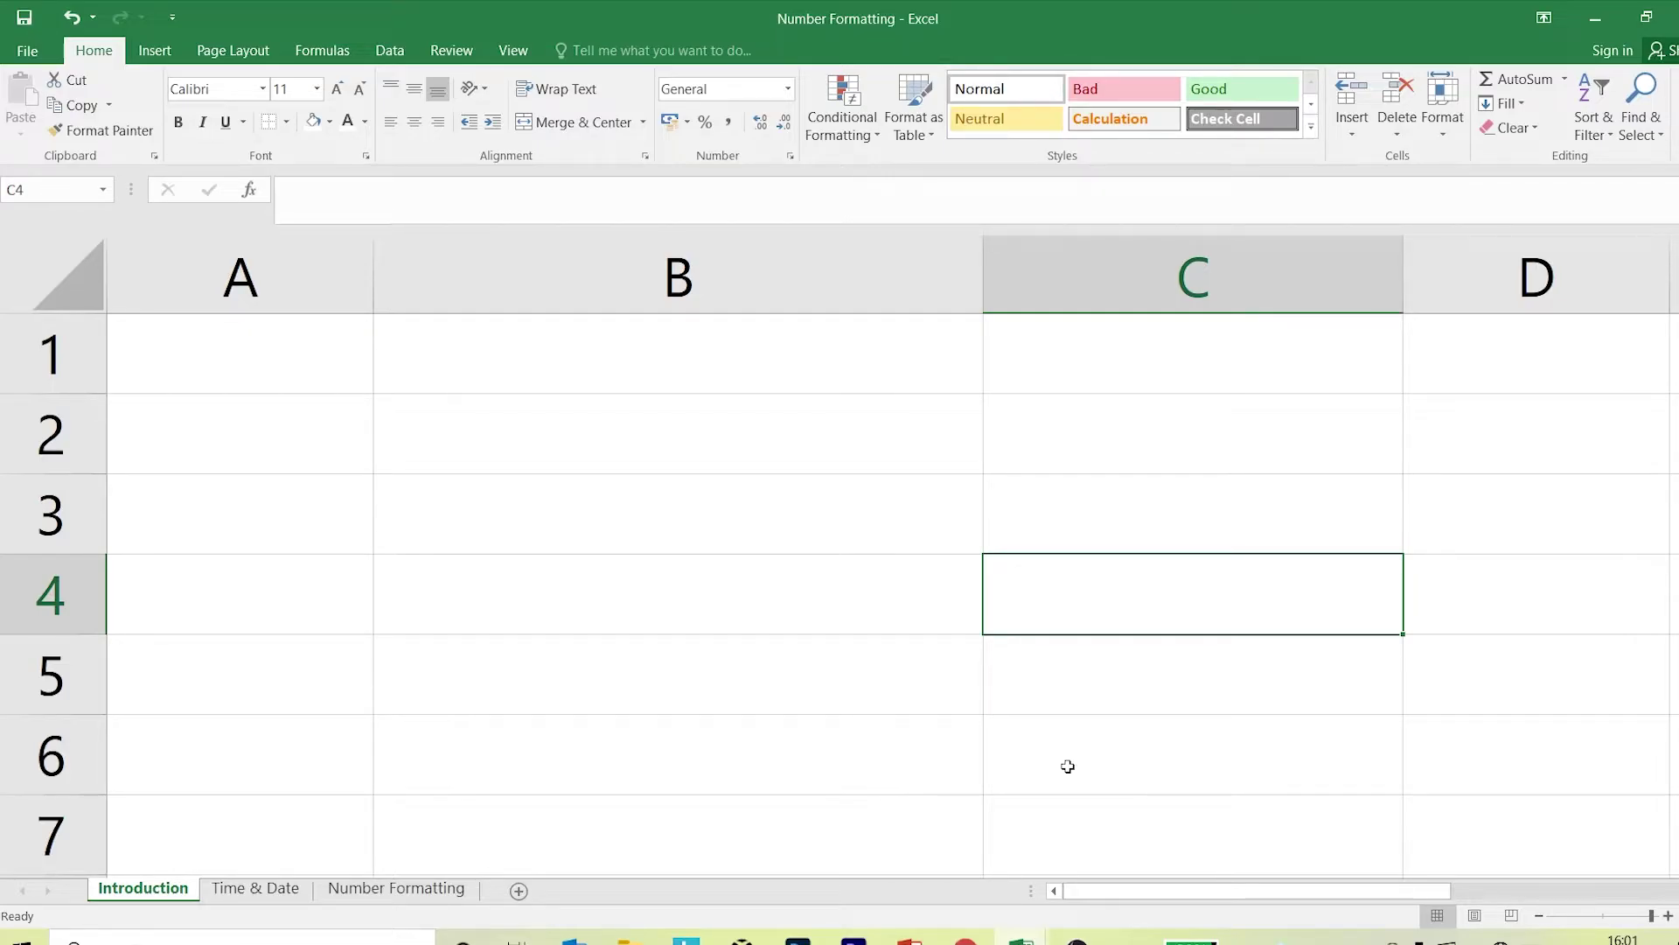
left_click(270, 889)
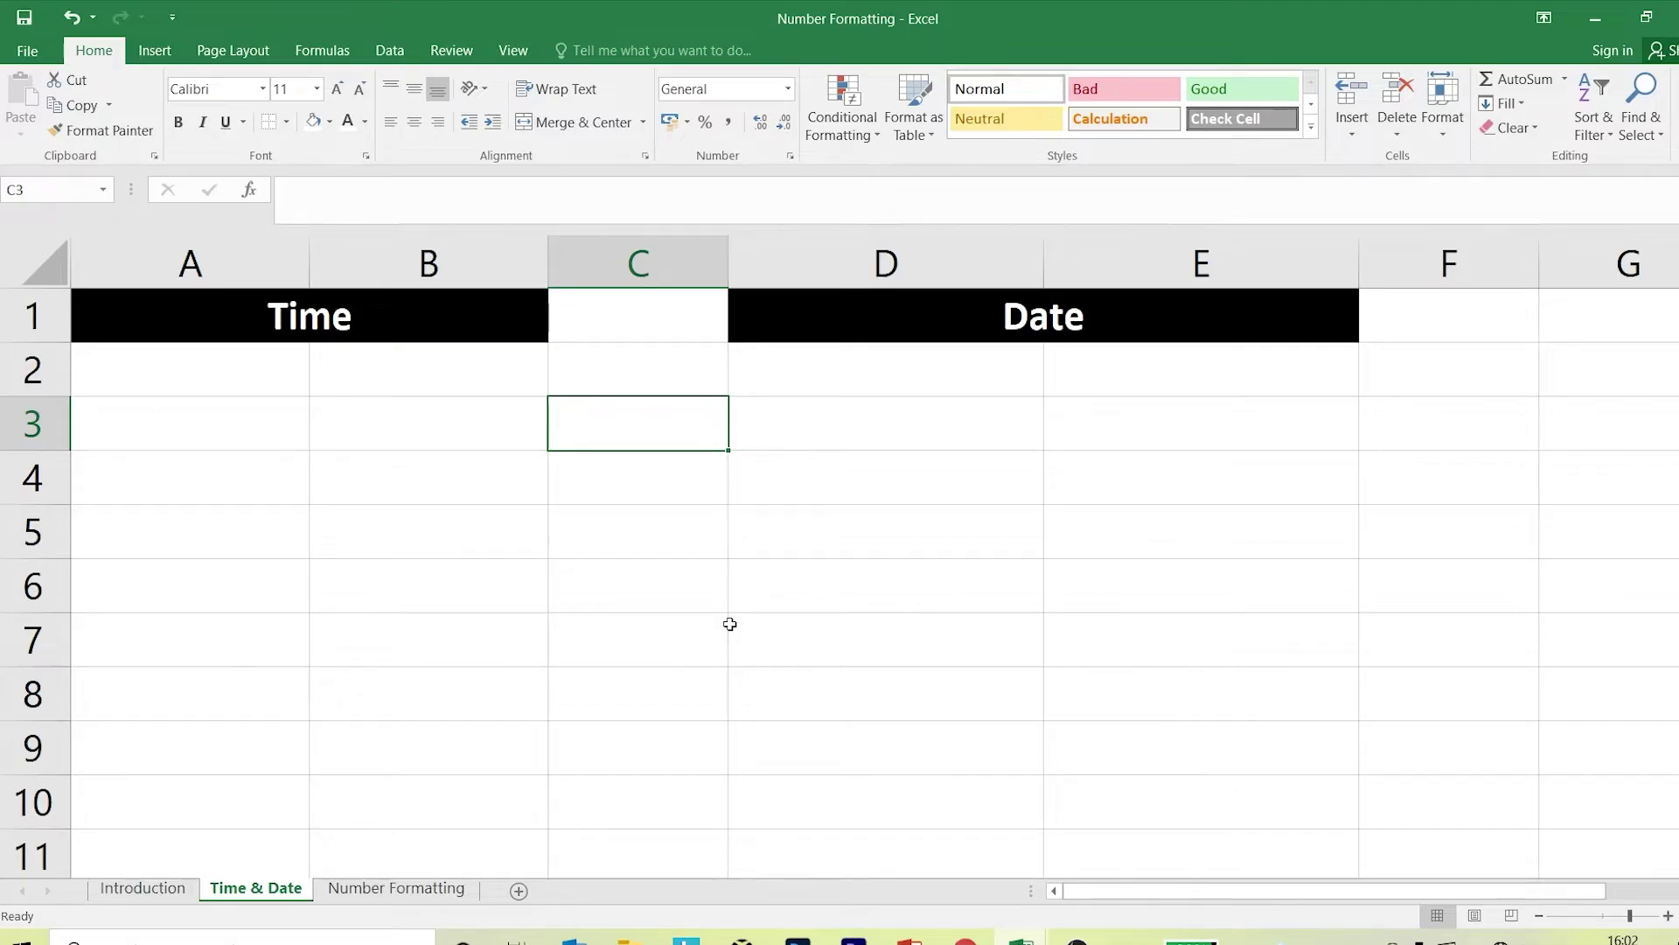
Enter 12:00 PM in cell A2.
left_click(152, 368)
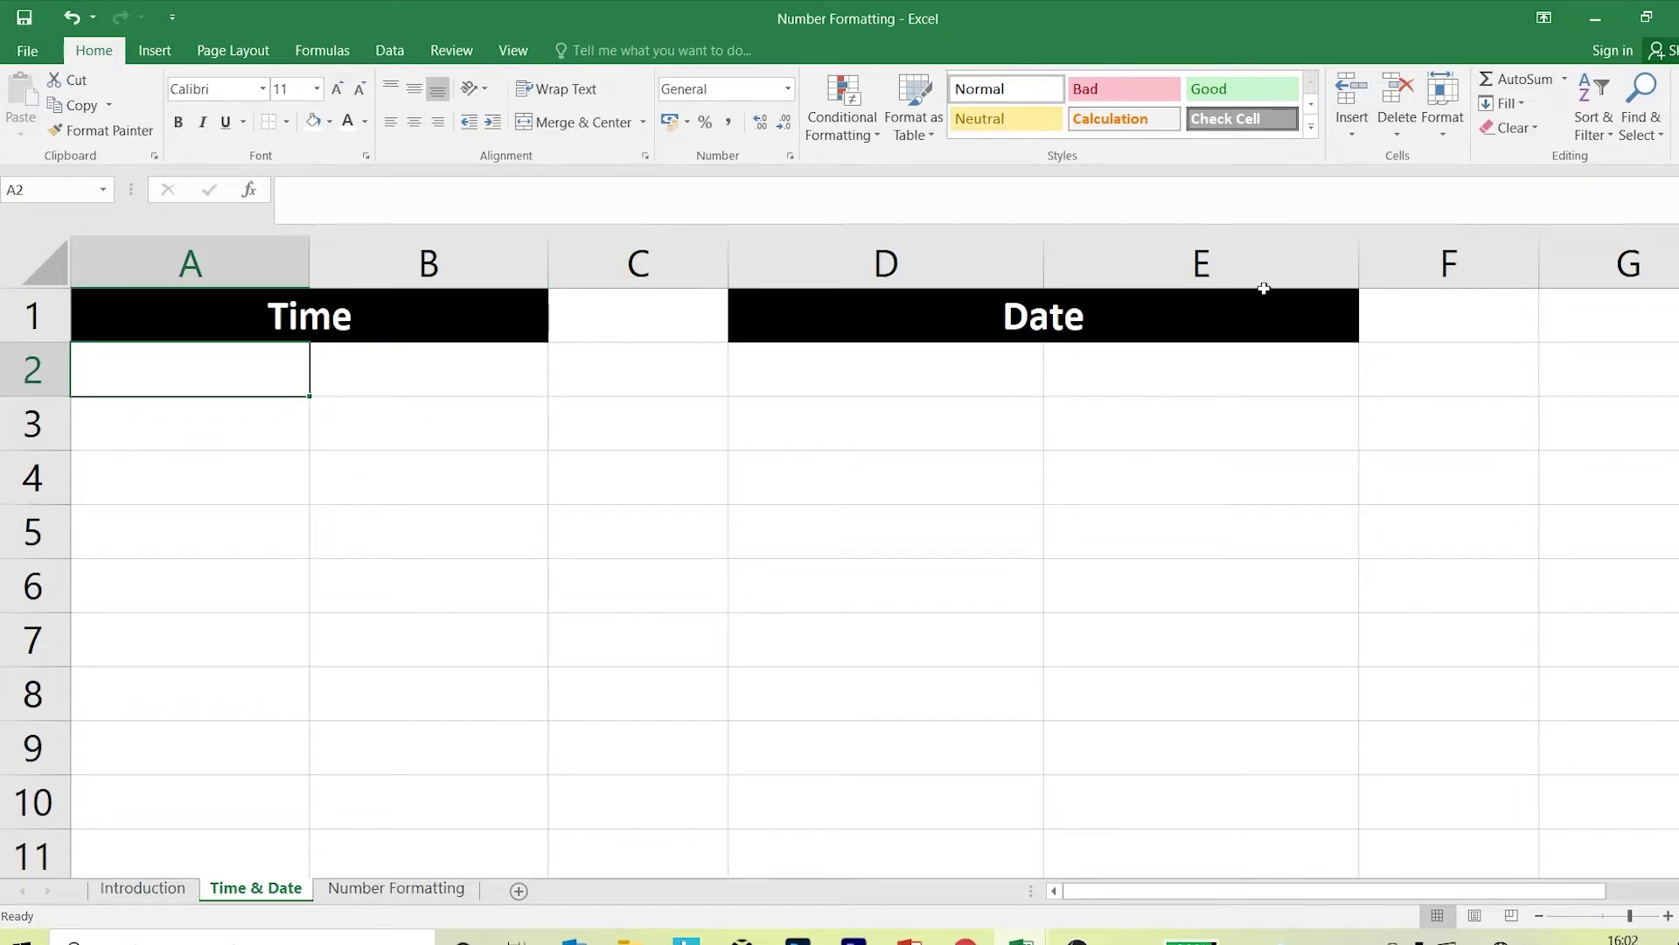
type("12:00")
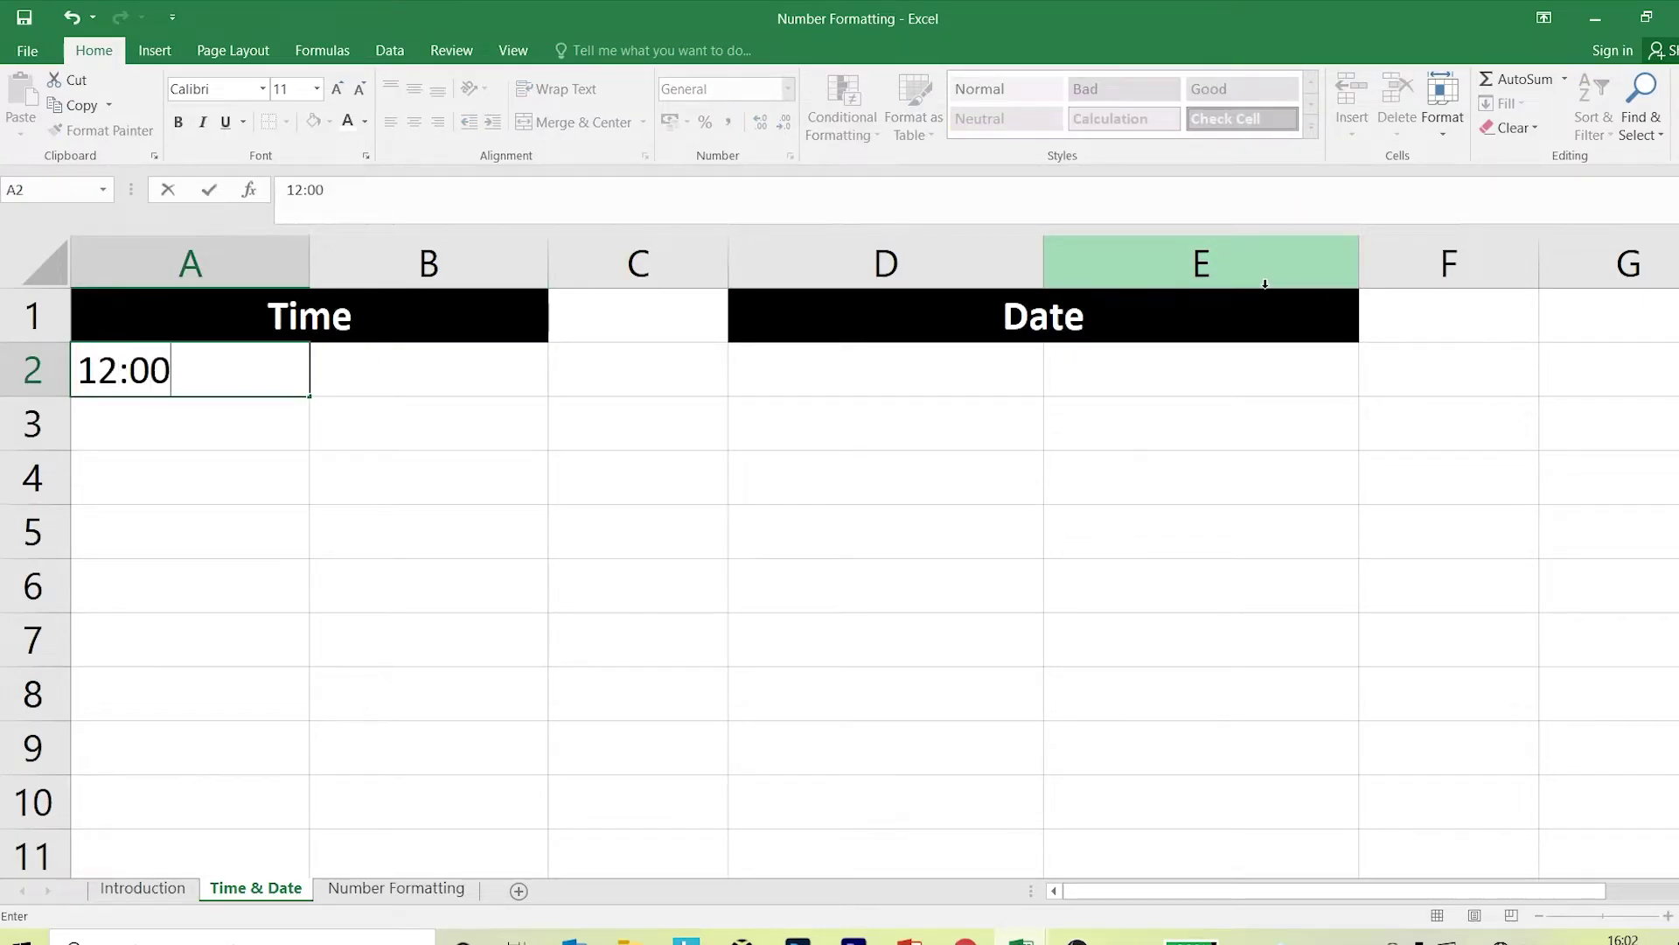
type(" O")
key("BackSpace")
type("PM")
key("Return")
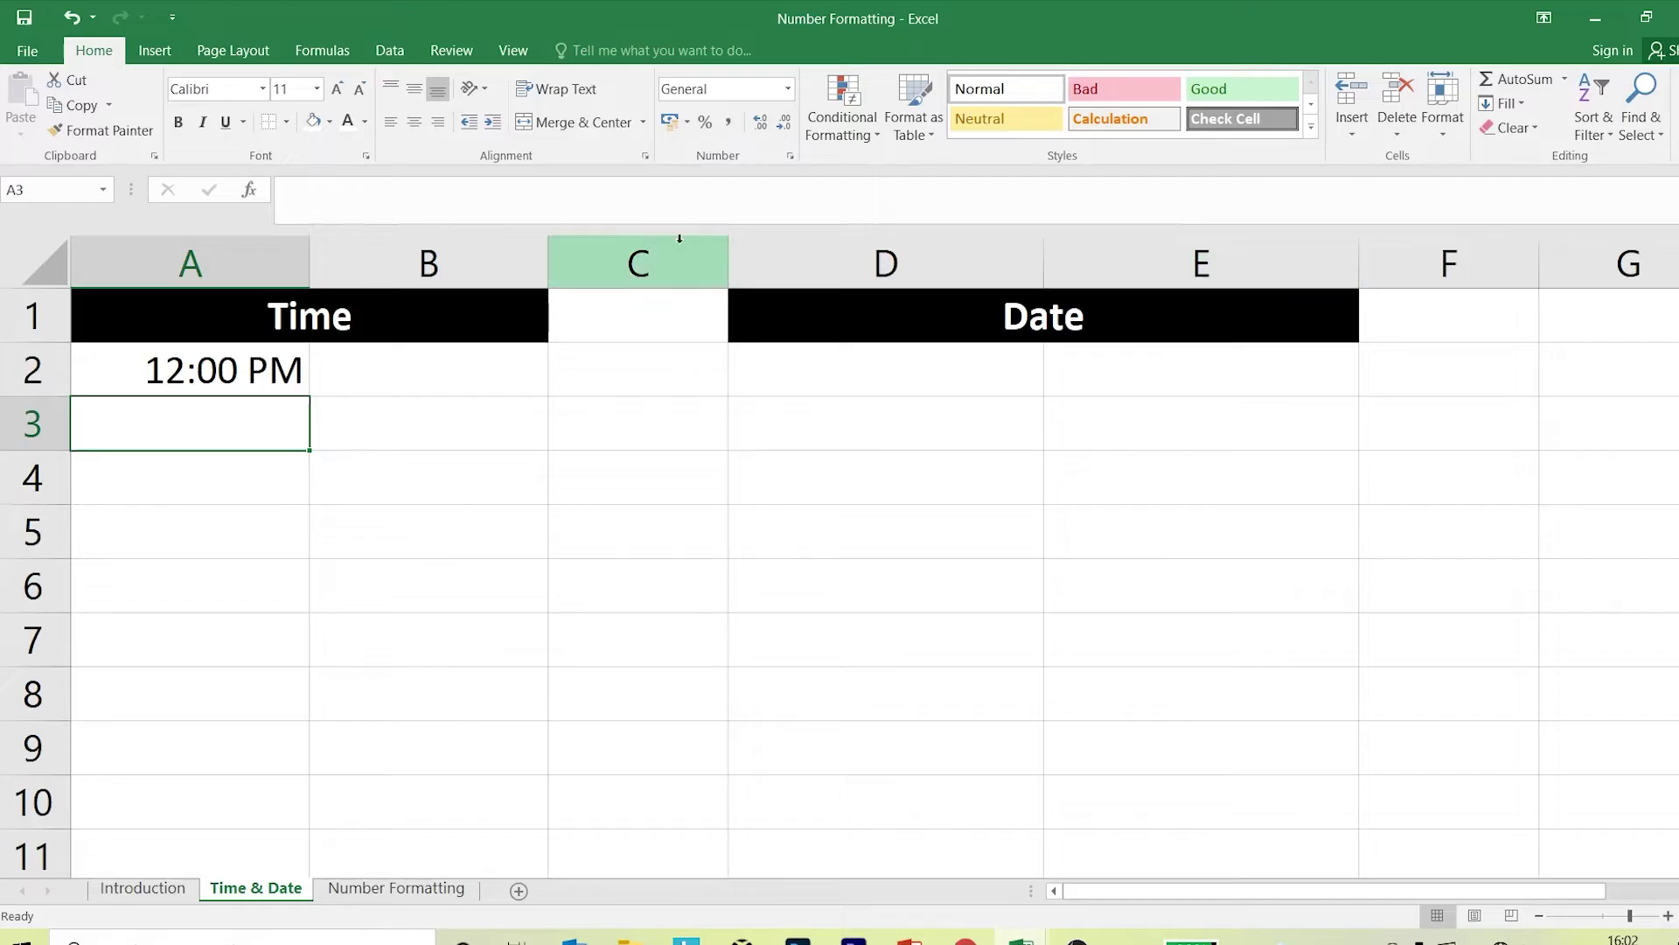
left_click(157, 373)
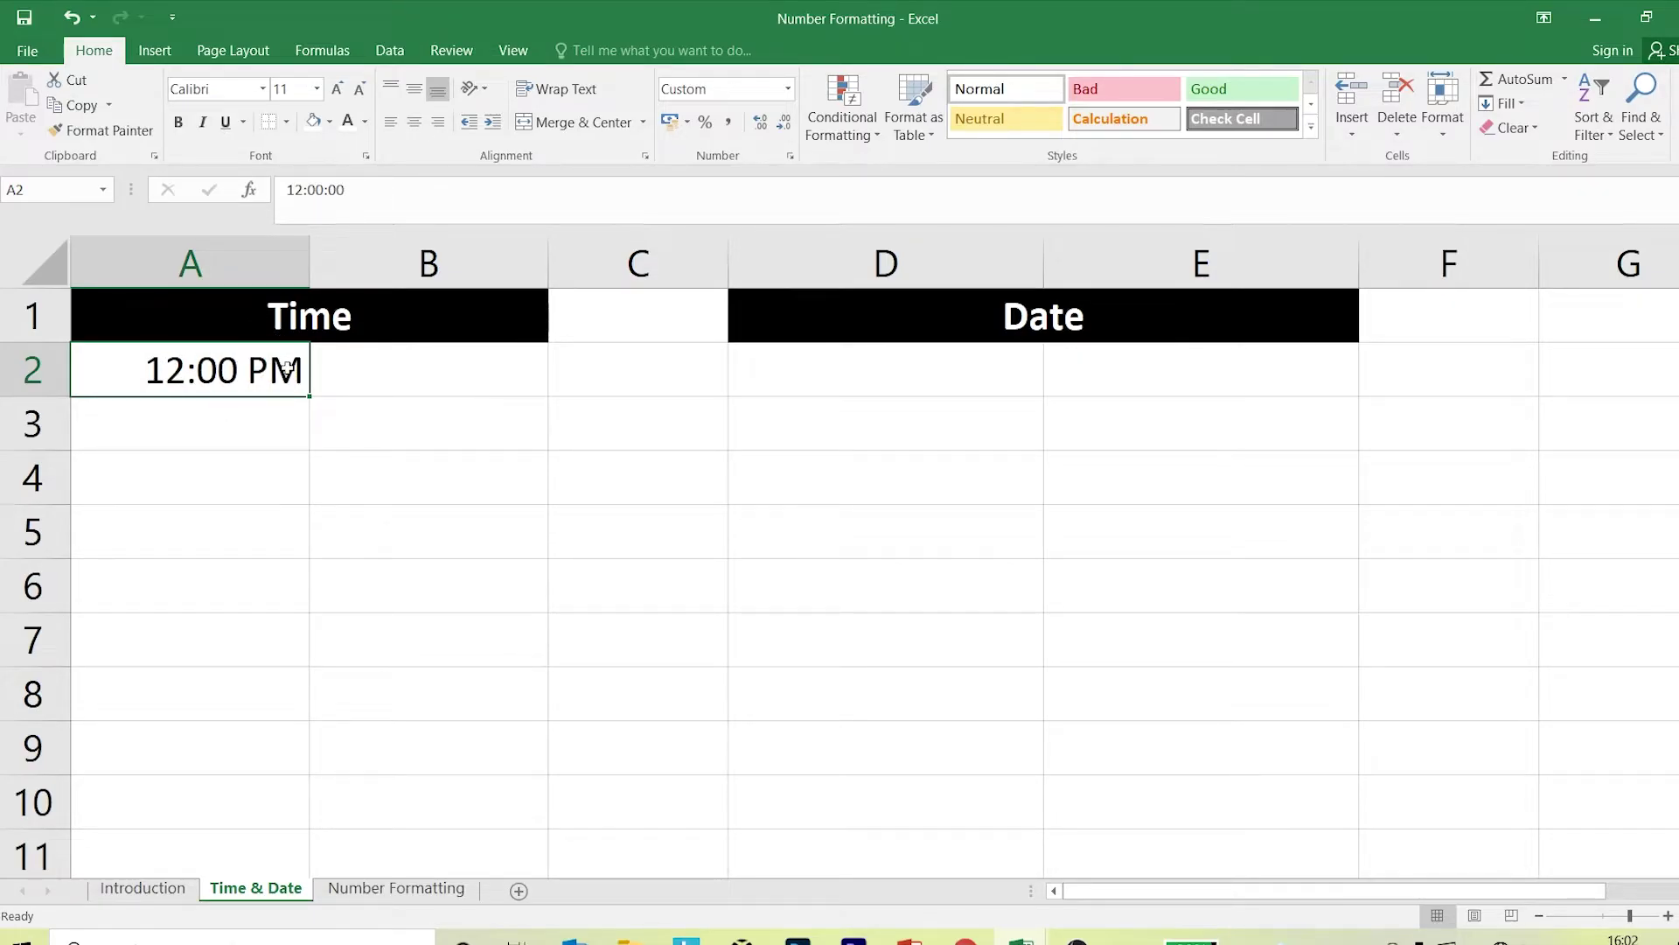
Enter 22:00 in A3 and widen column A.
left_click(229, 412)
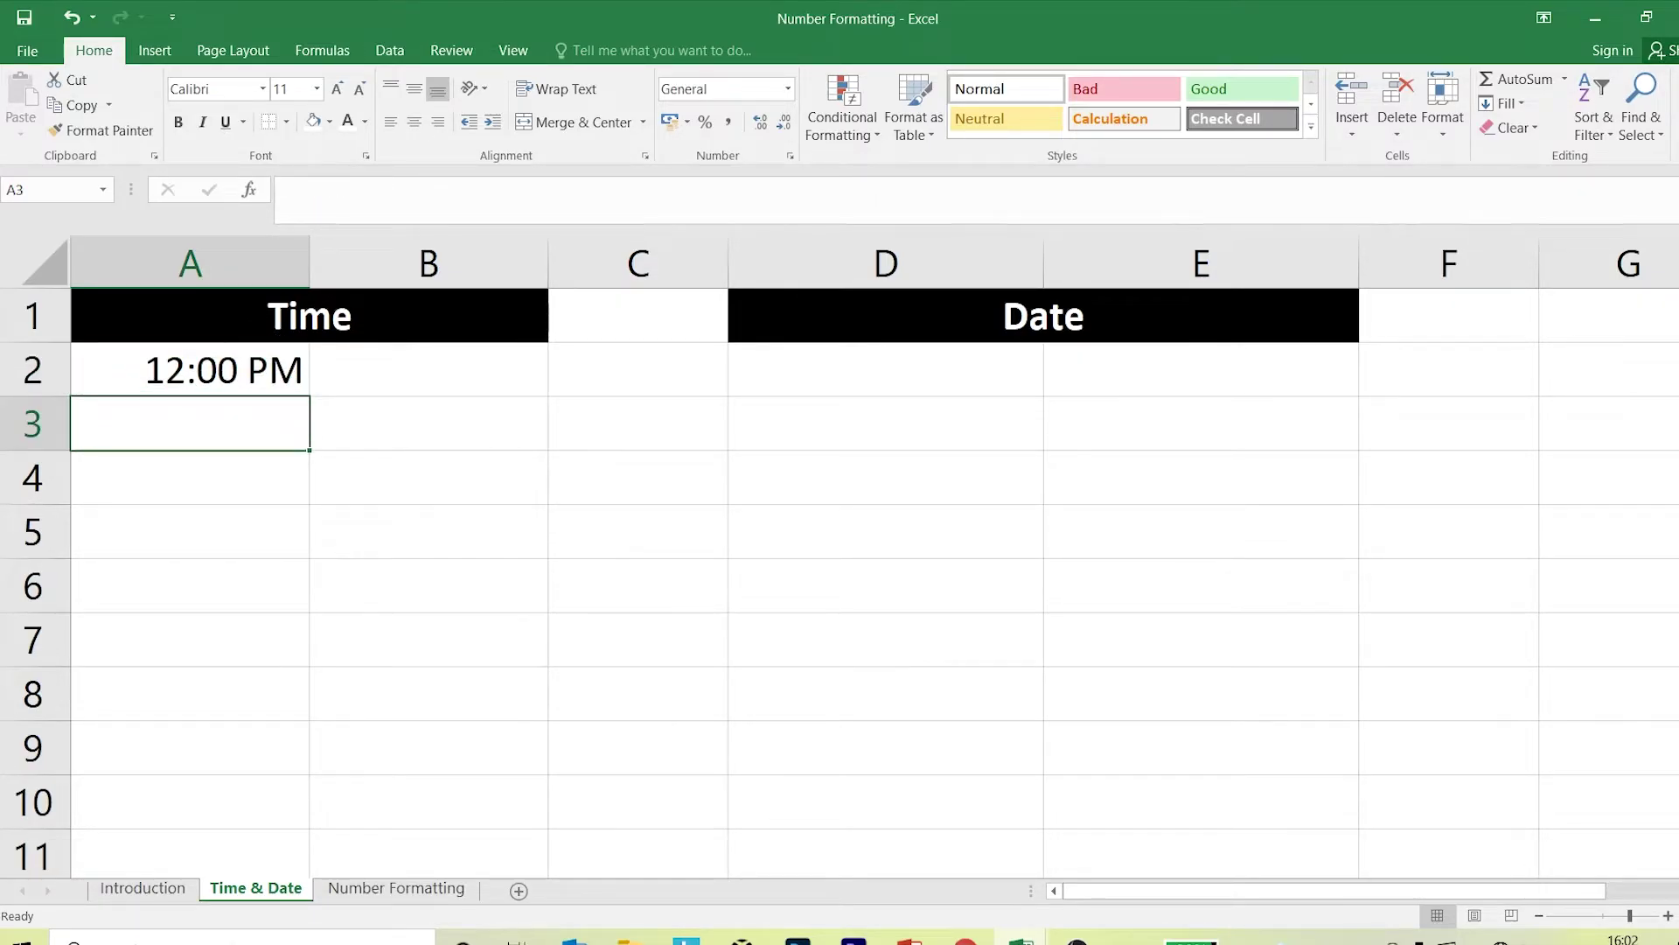
type("21")
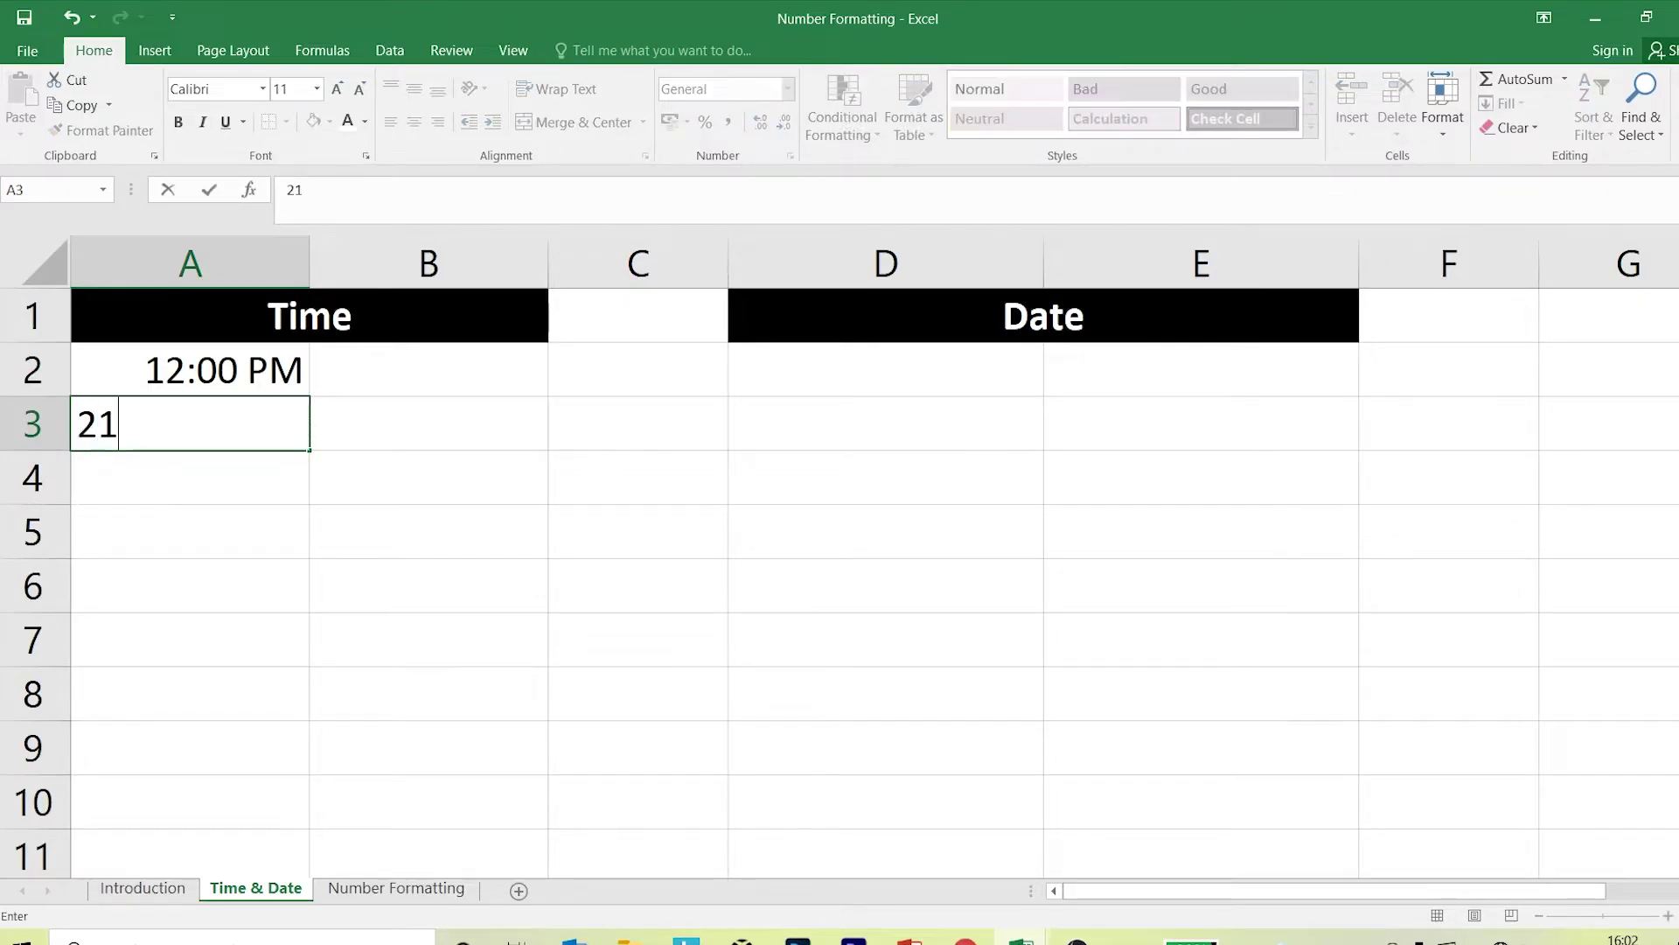
key("BackSpace")
type("2:00")
key("Return")
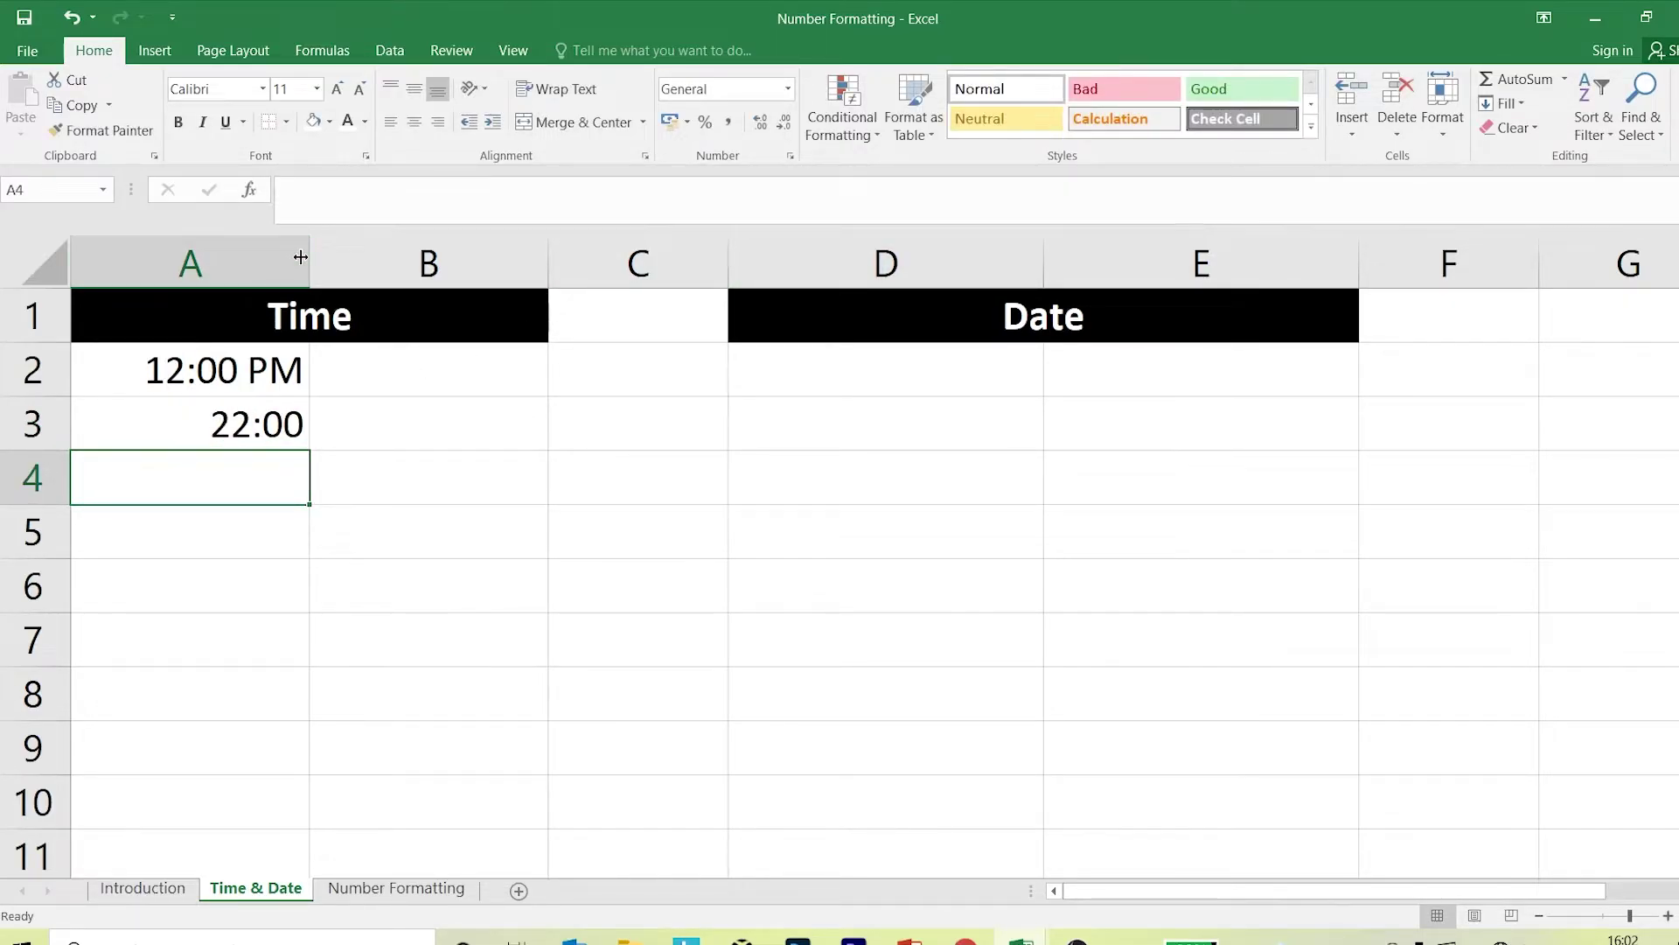
left_click_drag(310, 255, 350, 255)
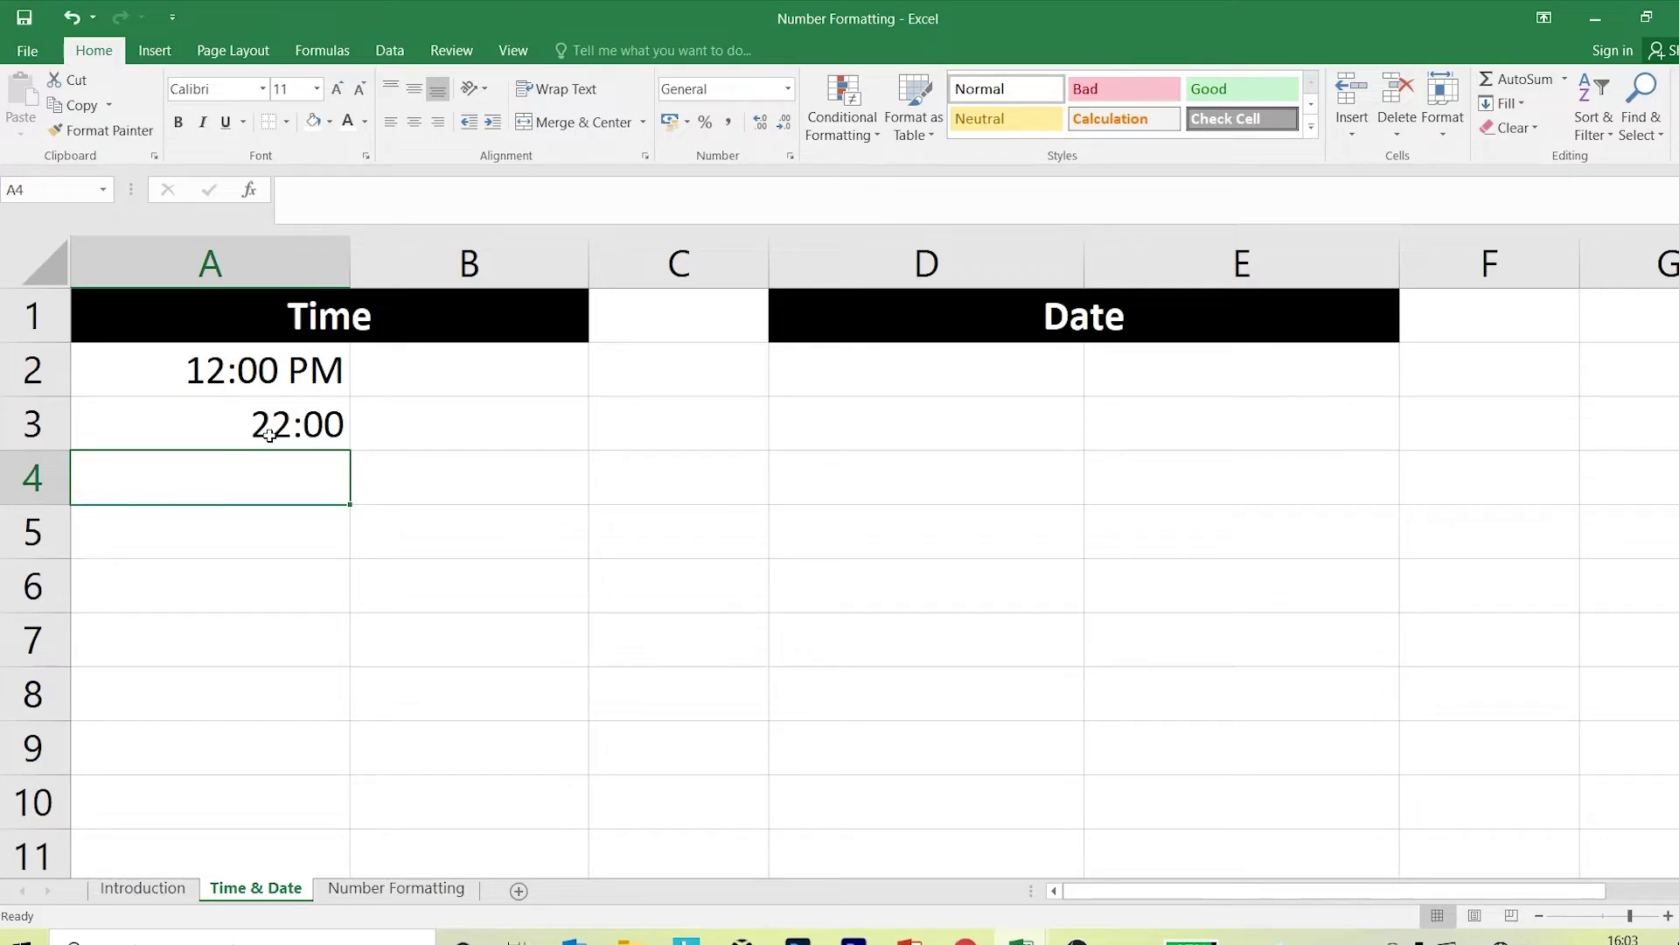
left_click(321, 590)
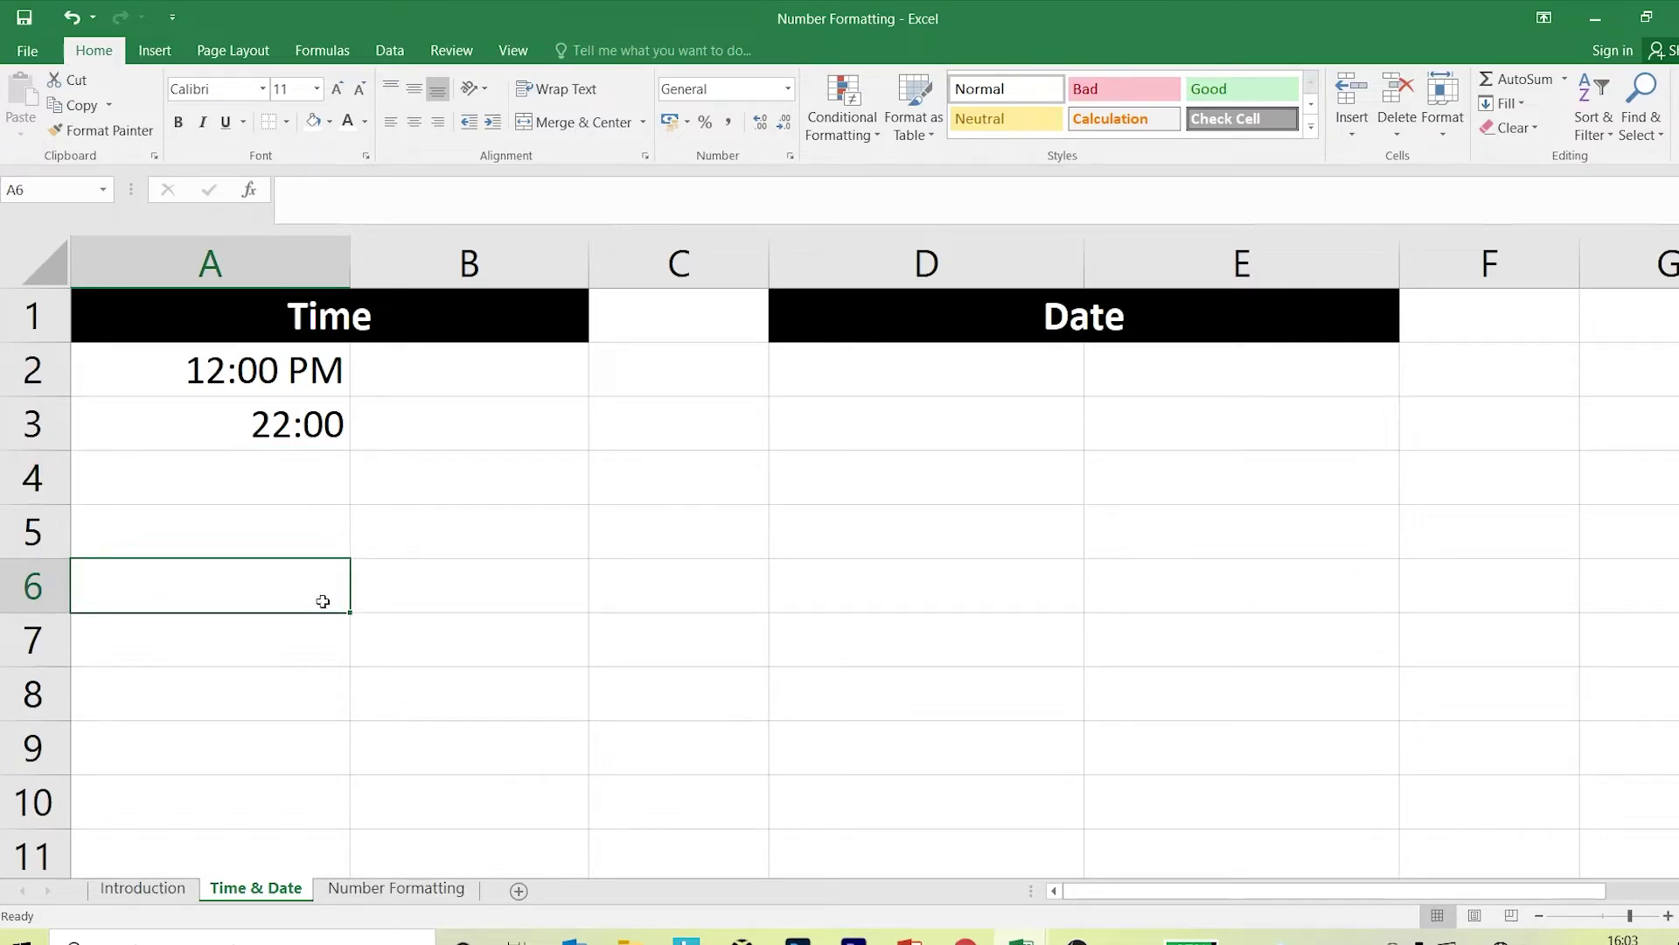
left_click(581, 600)
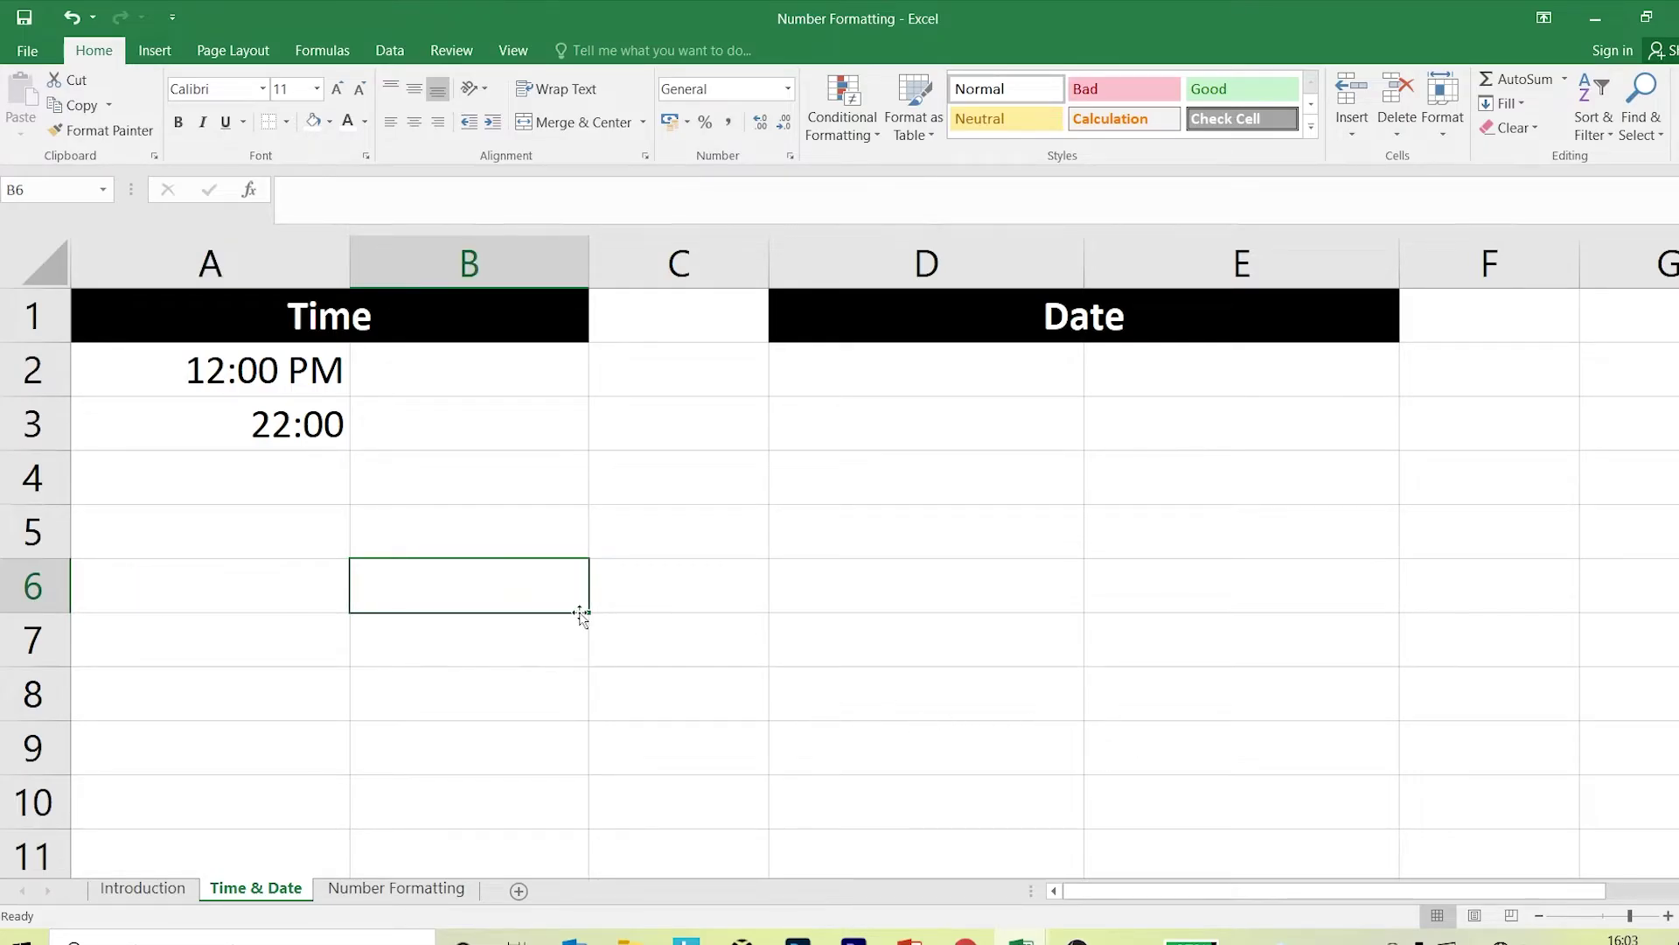
type("0.12")
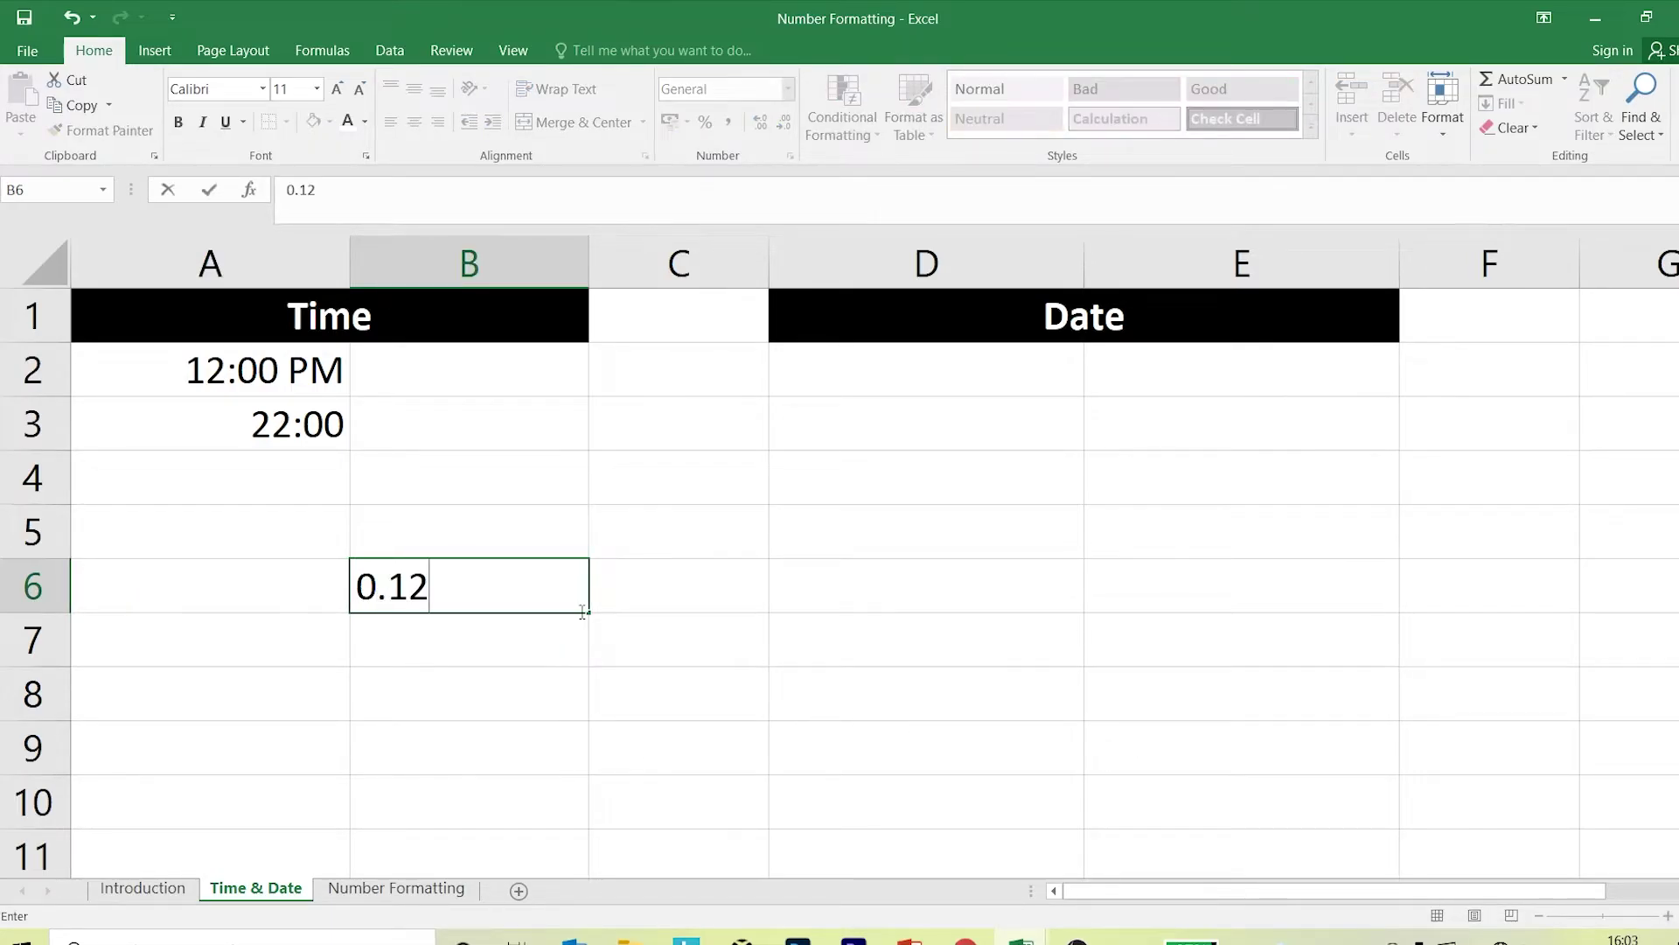
key("BackSpace")
type("to 1")
left_click(615, 733)
left_click(490, 600)
key("Delete")
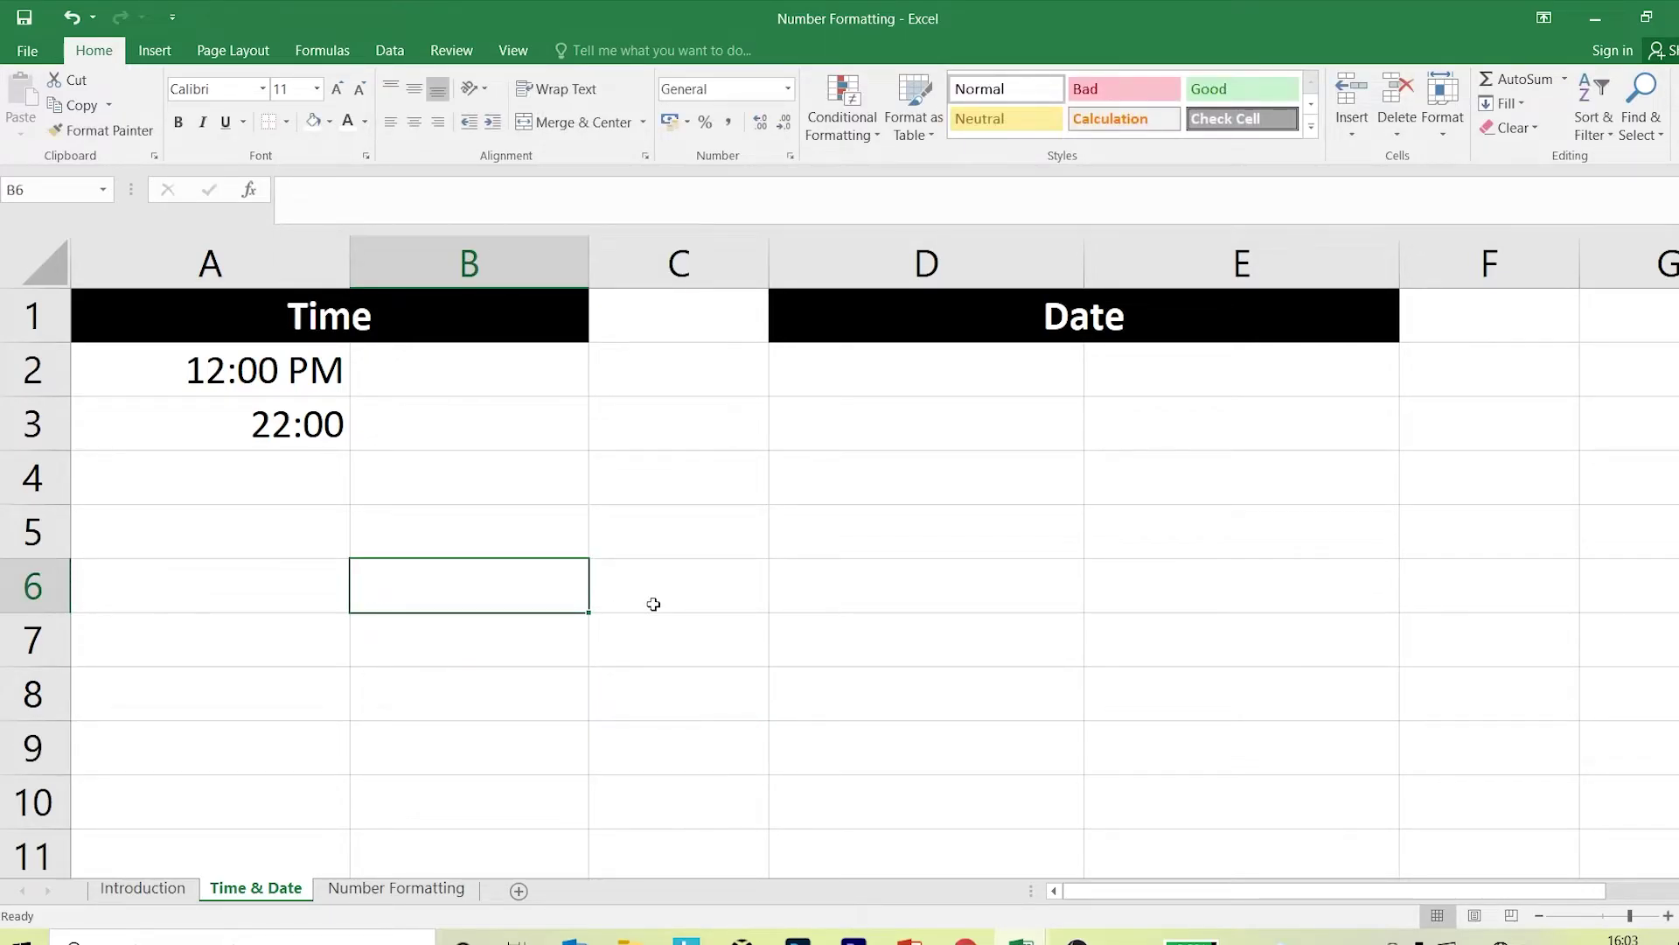
Copy the times in A2:A3 into B2:B3.
left_click_drag(232, 378, 238, 431)
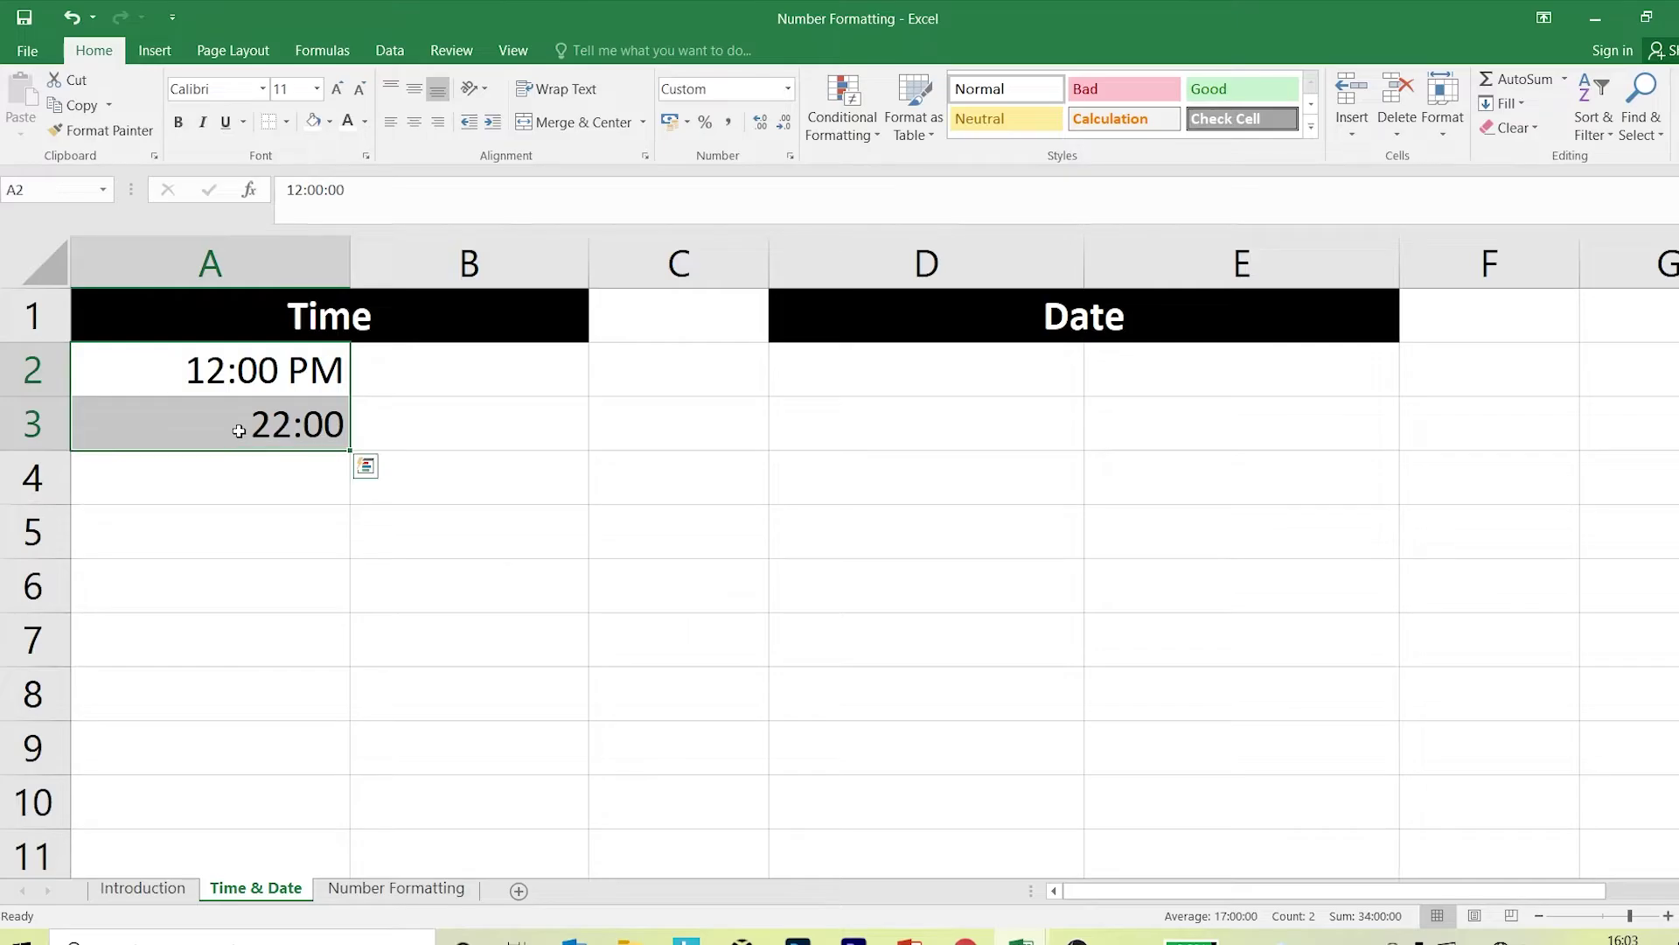
key("ctrl+c")
left_click(443, 365)
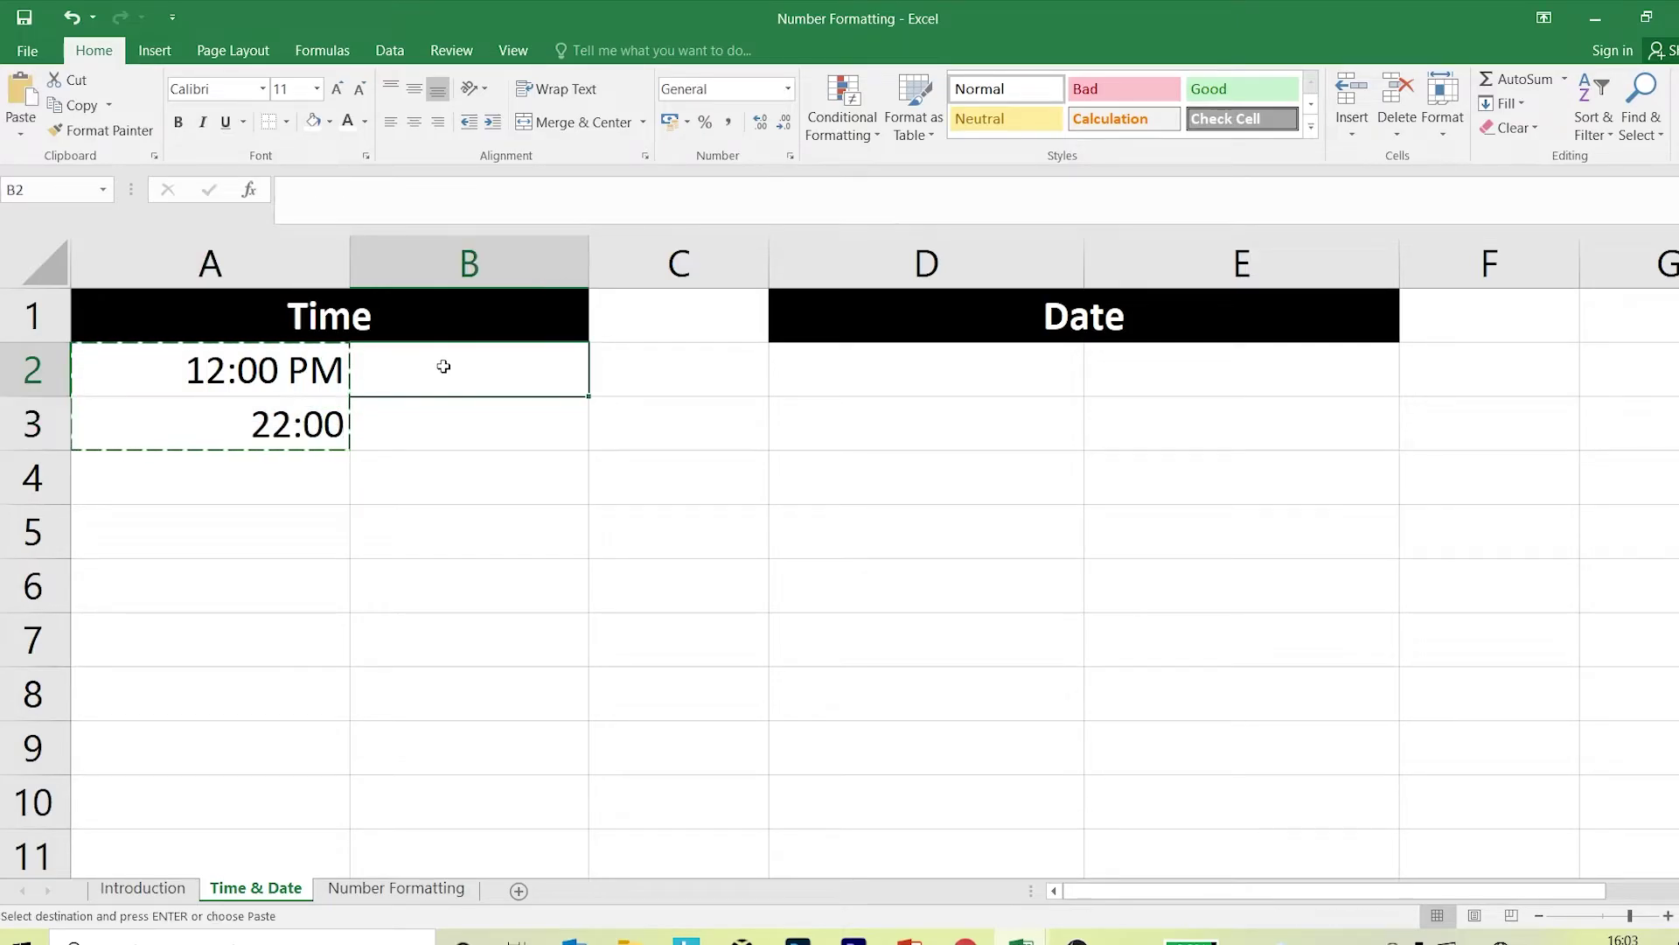
key("ctrl+v")
key("Escape")
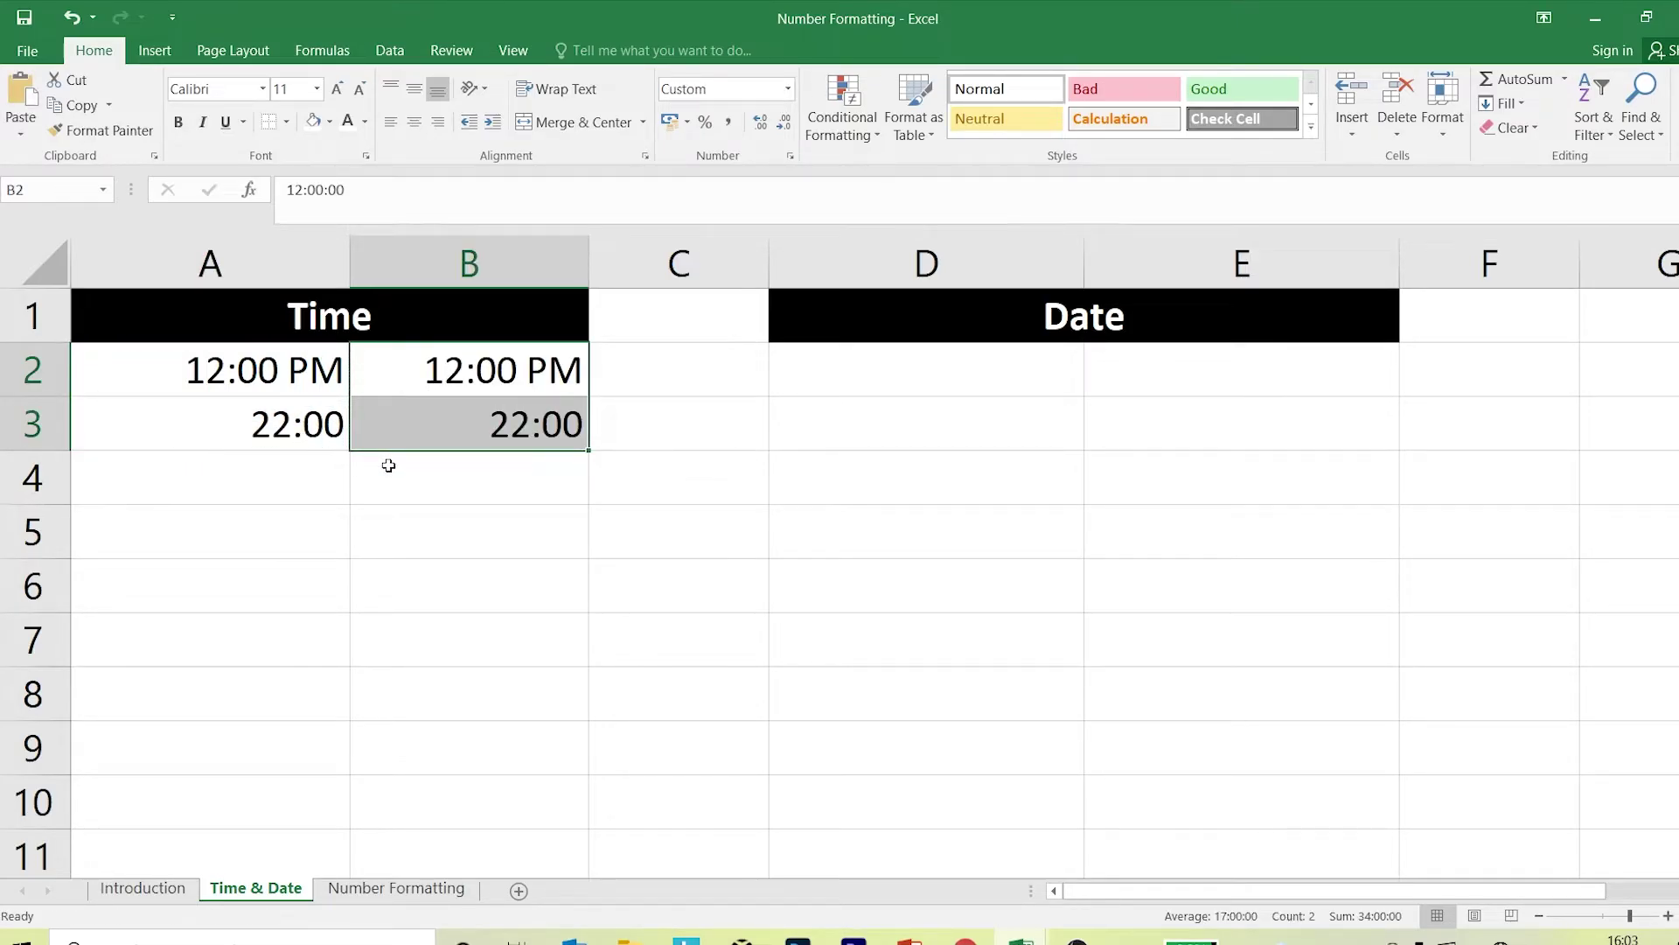
left_click(532, 485)
Set B2:B3 to General format, showing 0.5 and 0.91666667.
left_click_drag(517, 372, 522, 421)
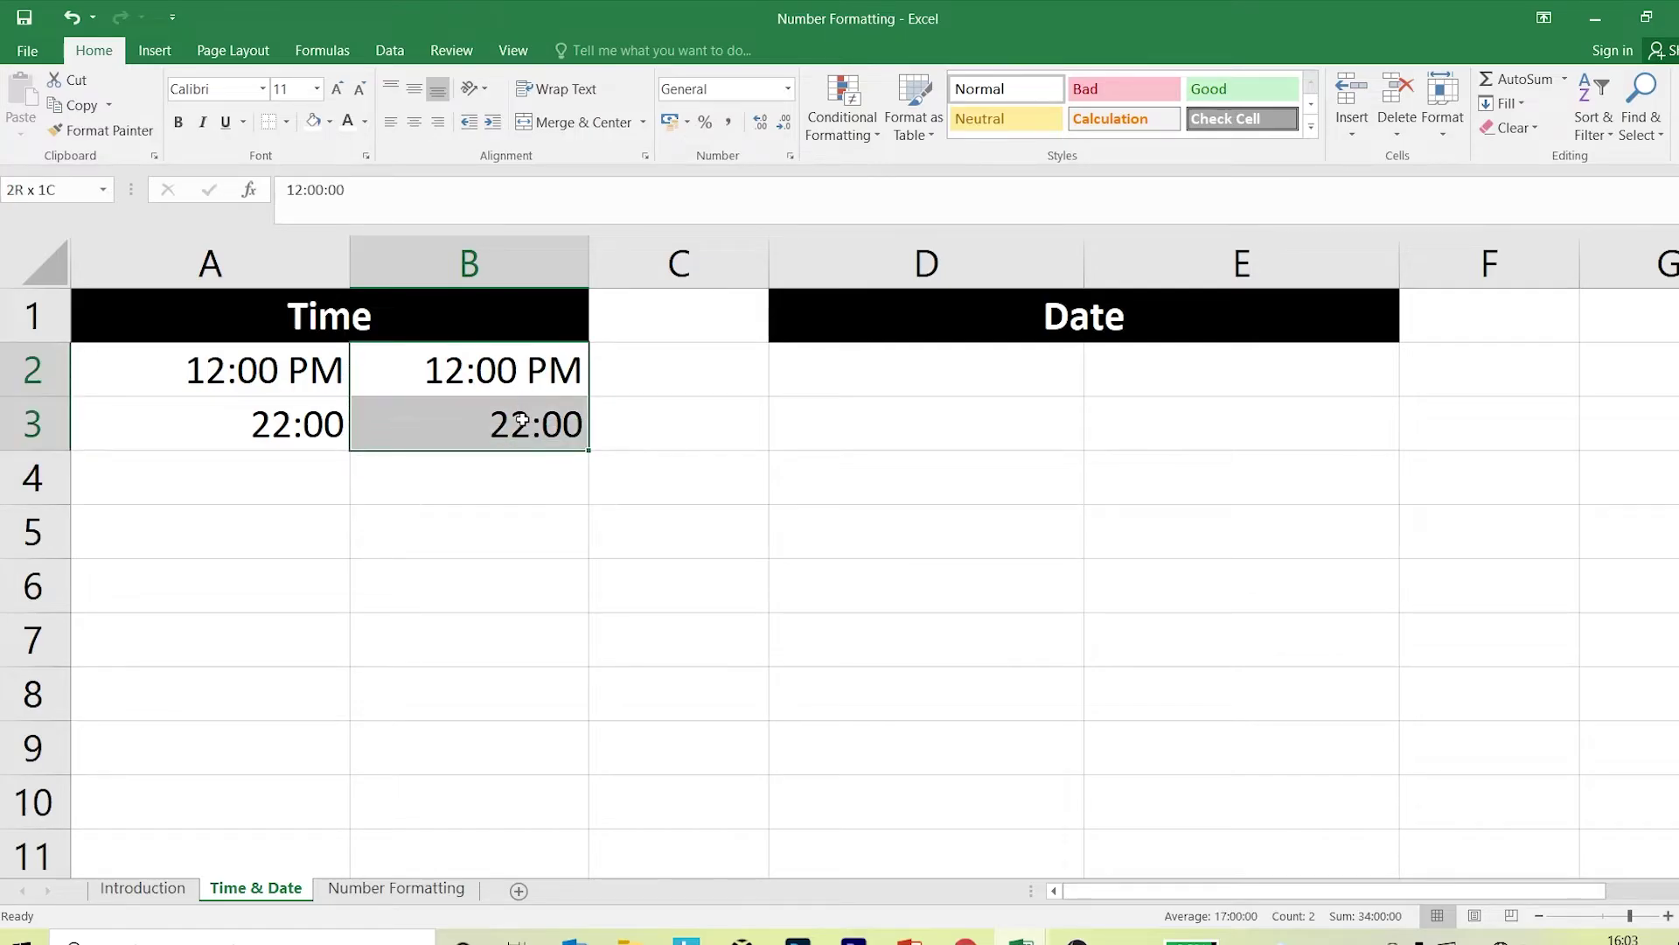
left_click(787, 88)
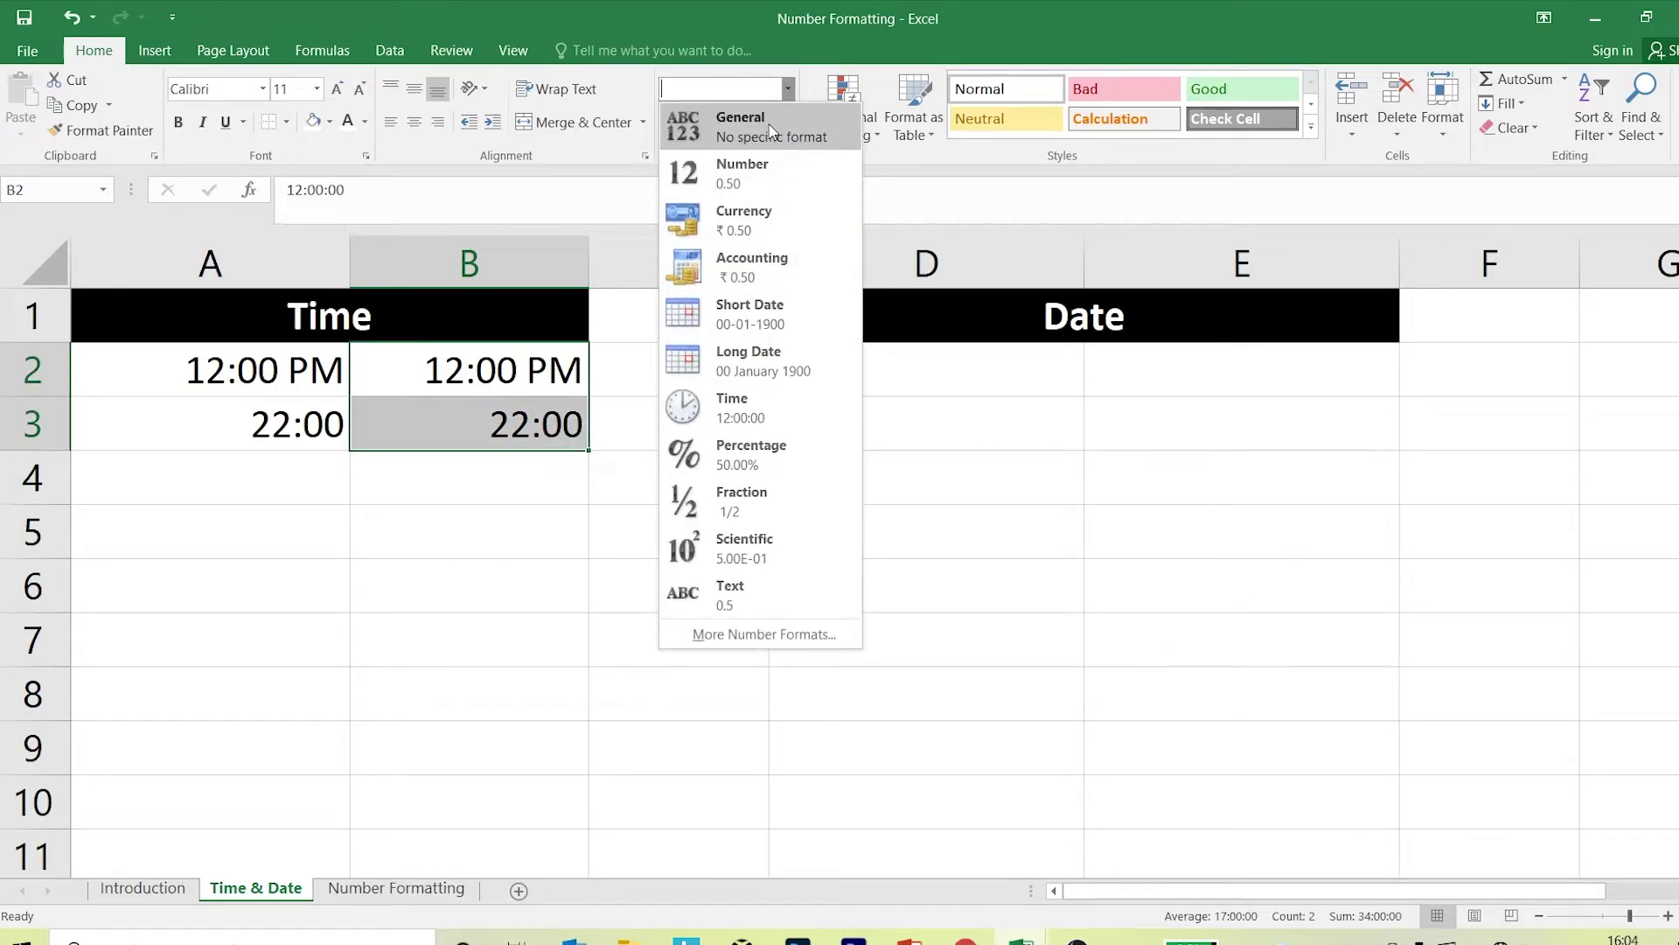
left_click(771, 131)
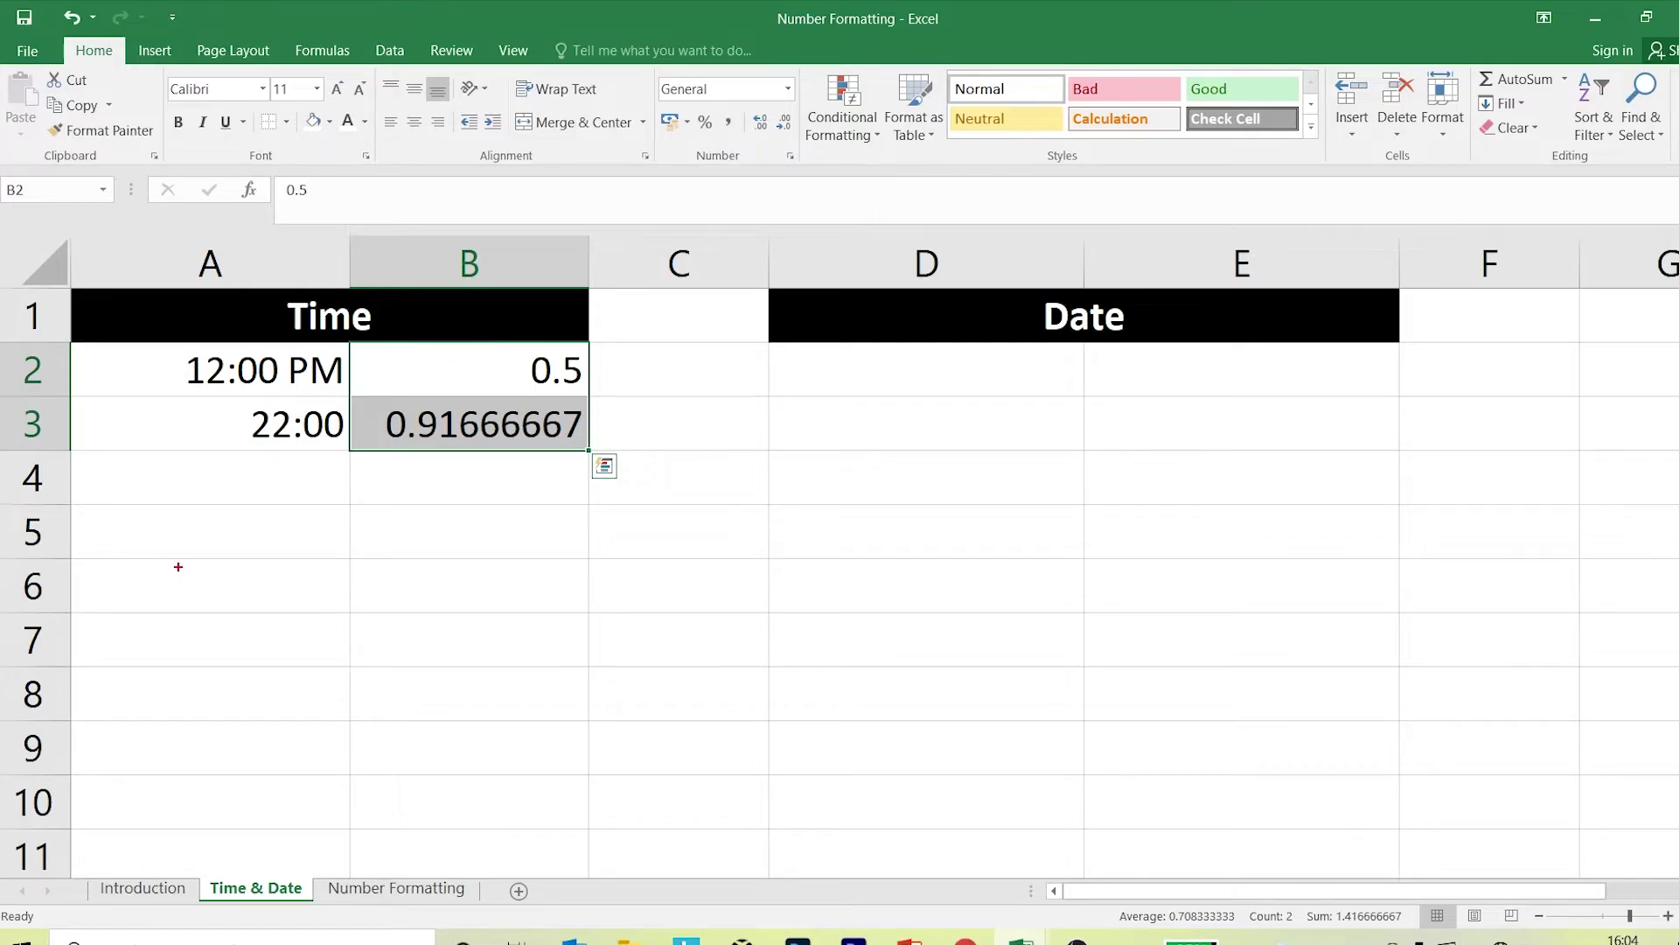
left_click_drag(265, 628, 265, 549)
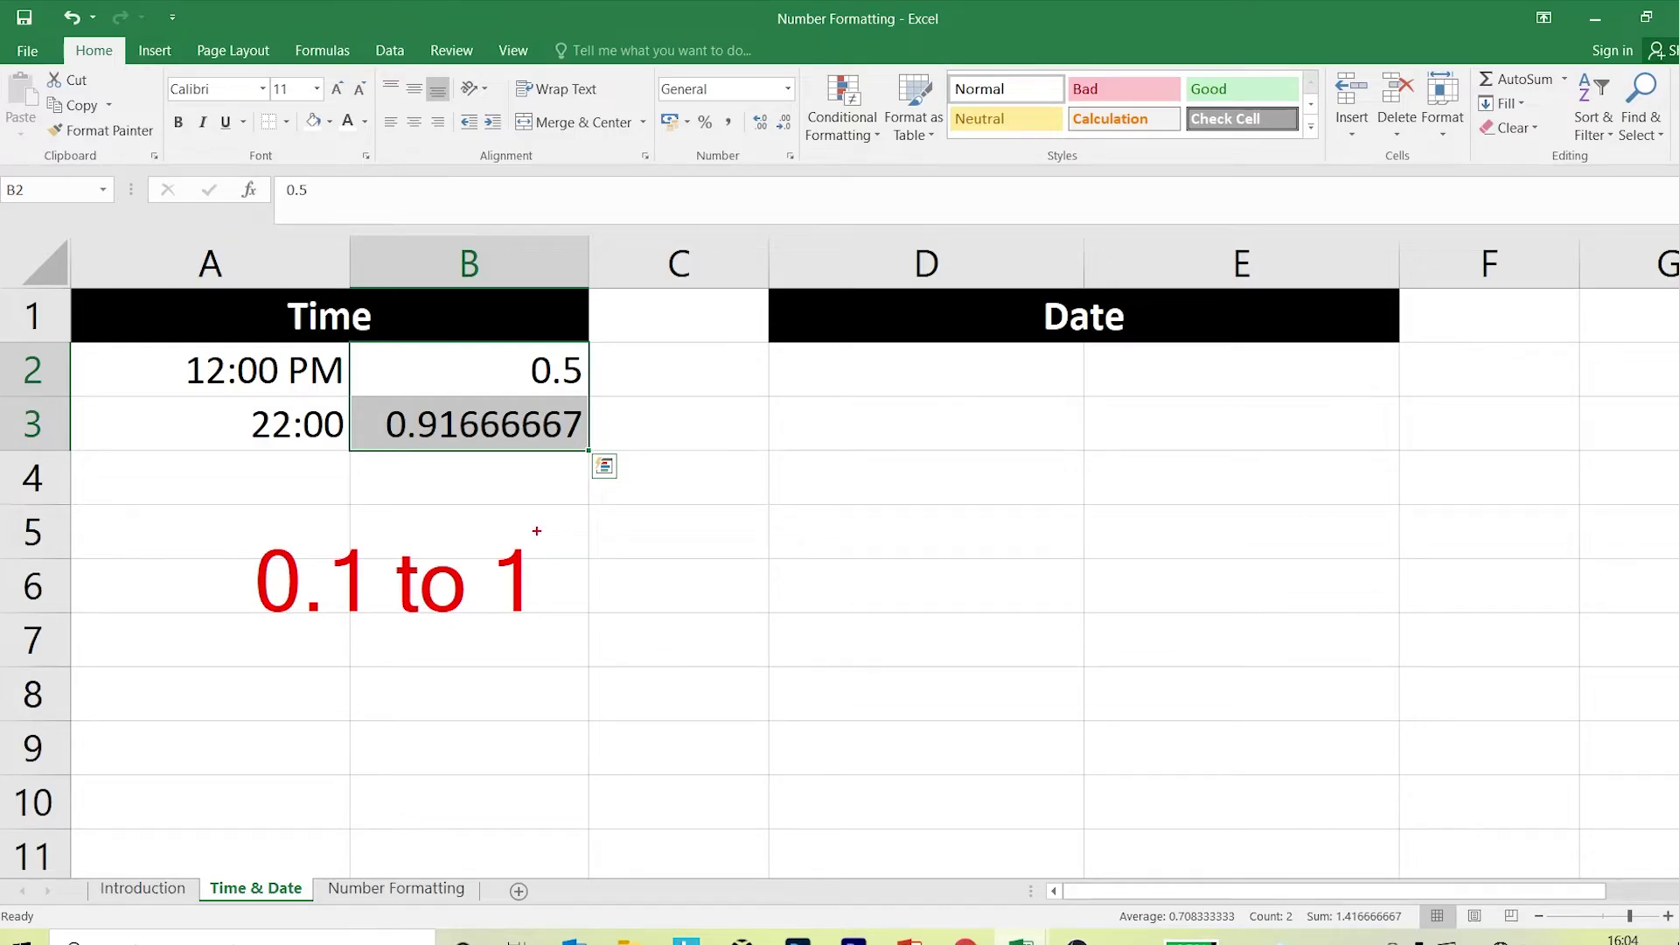
key("Escape")
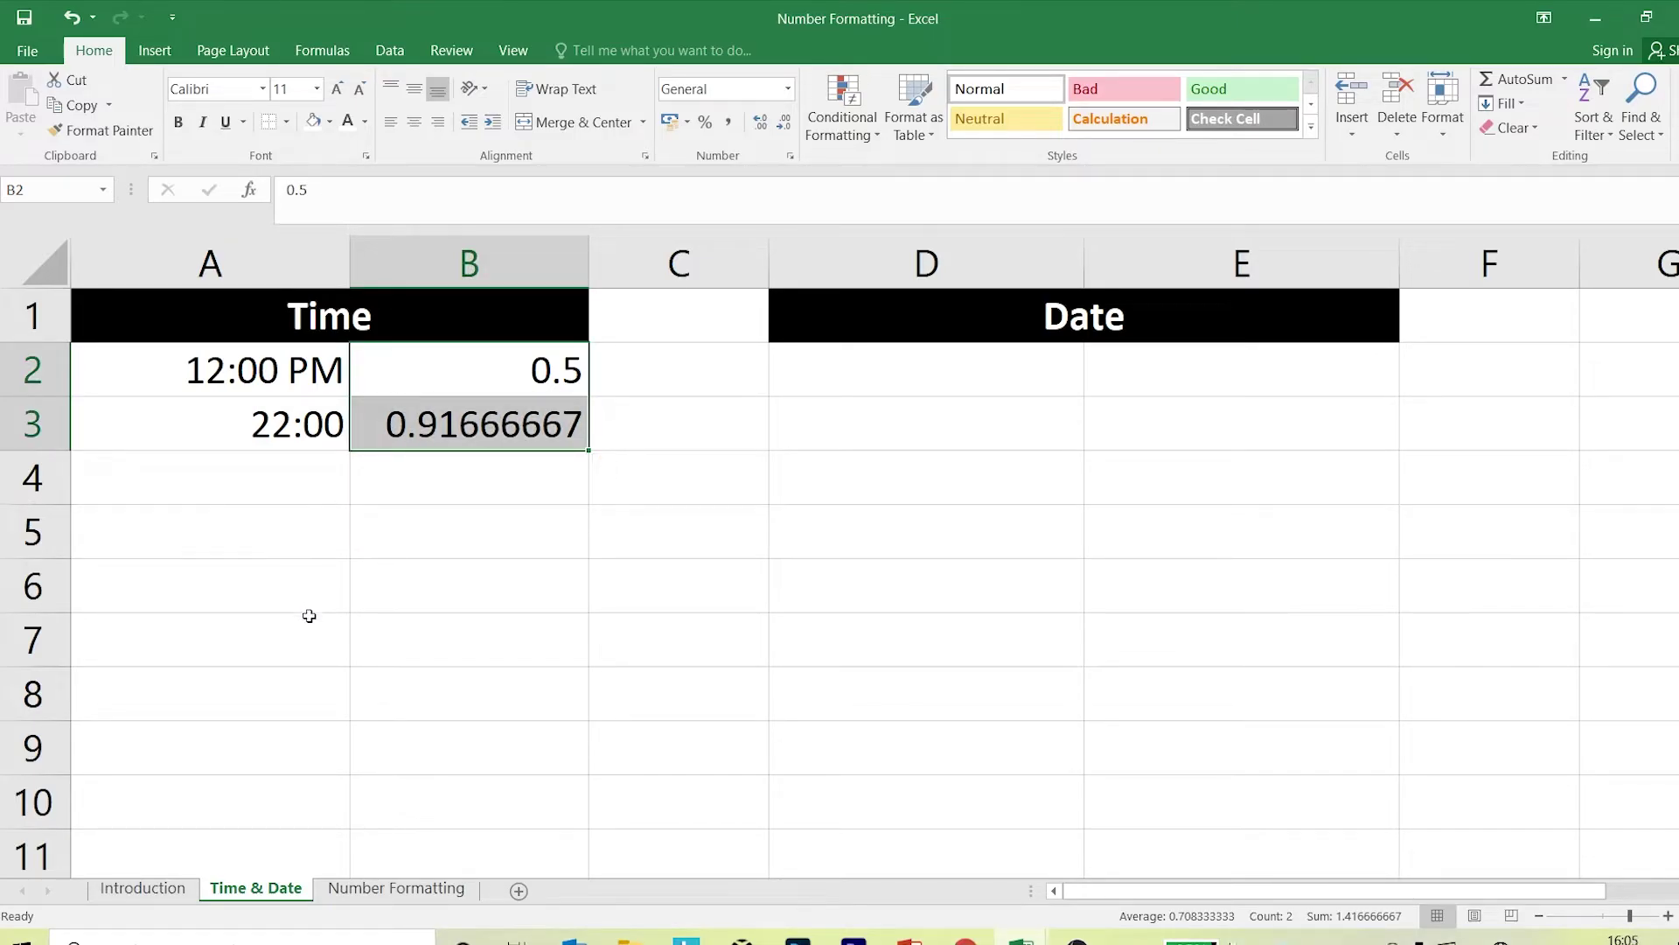
Enter =A3-A2 in A7, showing the 10:00 time difference.
left_click(309, 616)
type("=")
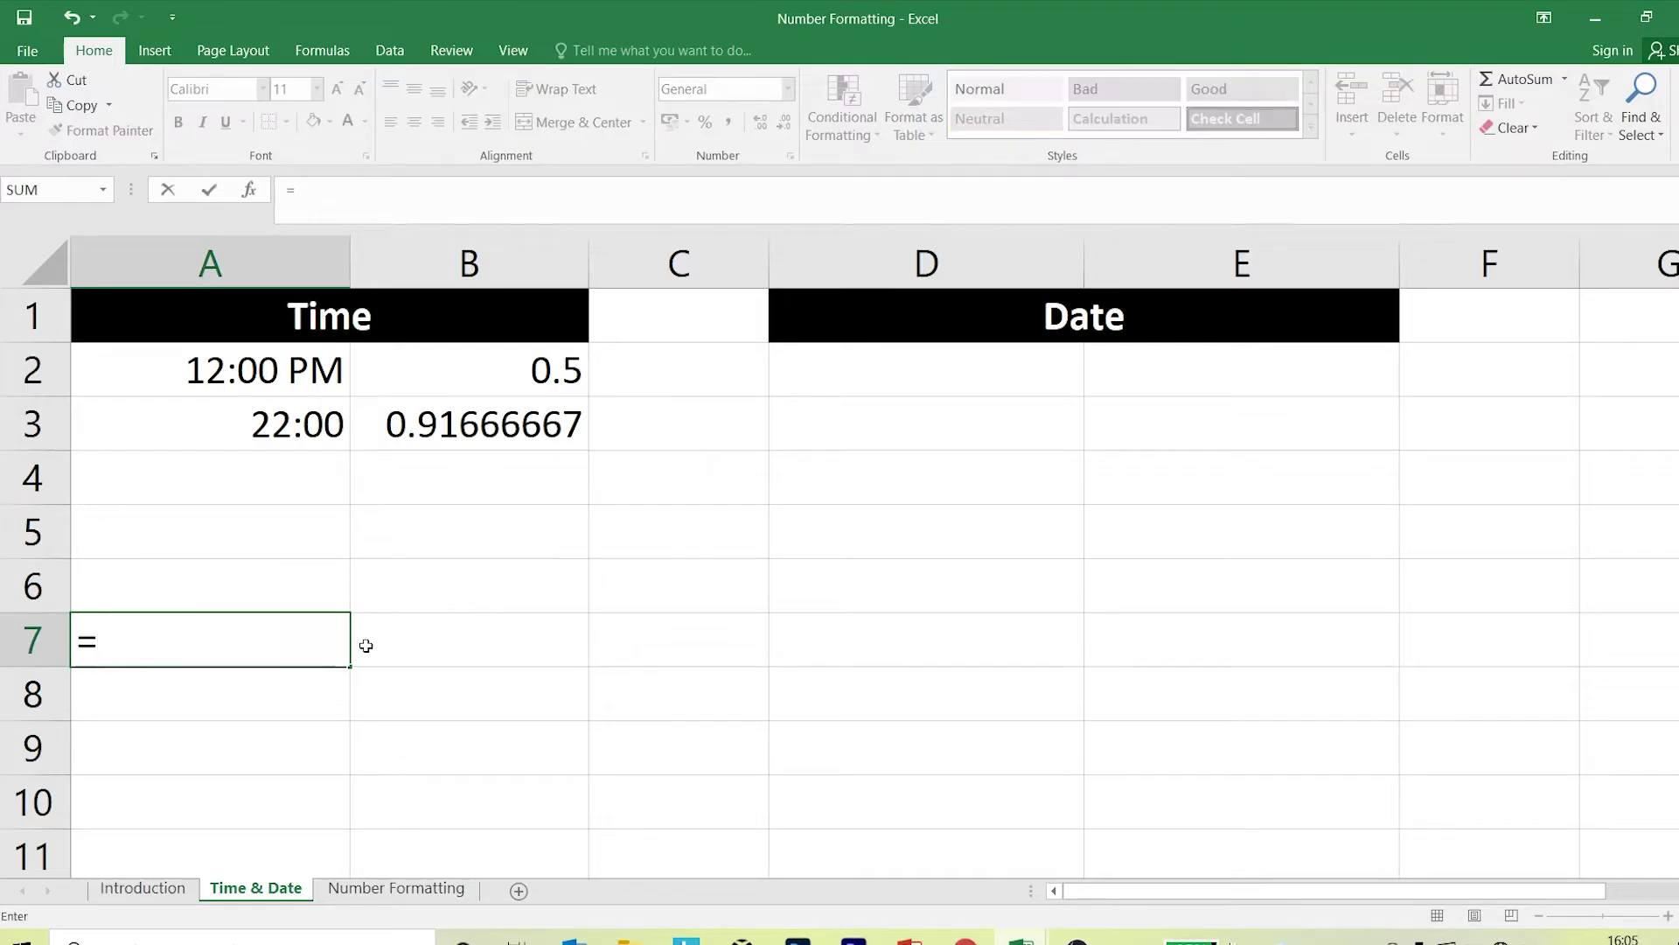
left_click(292, 434)
type("-")
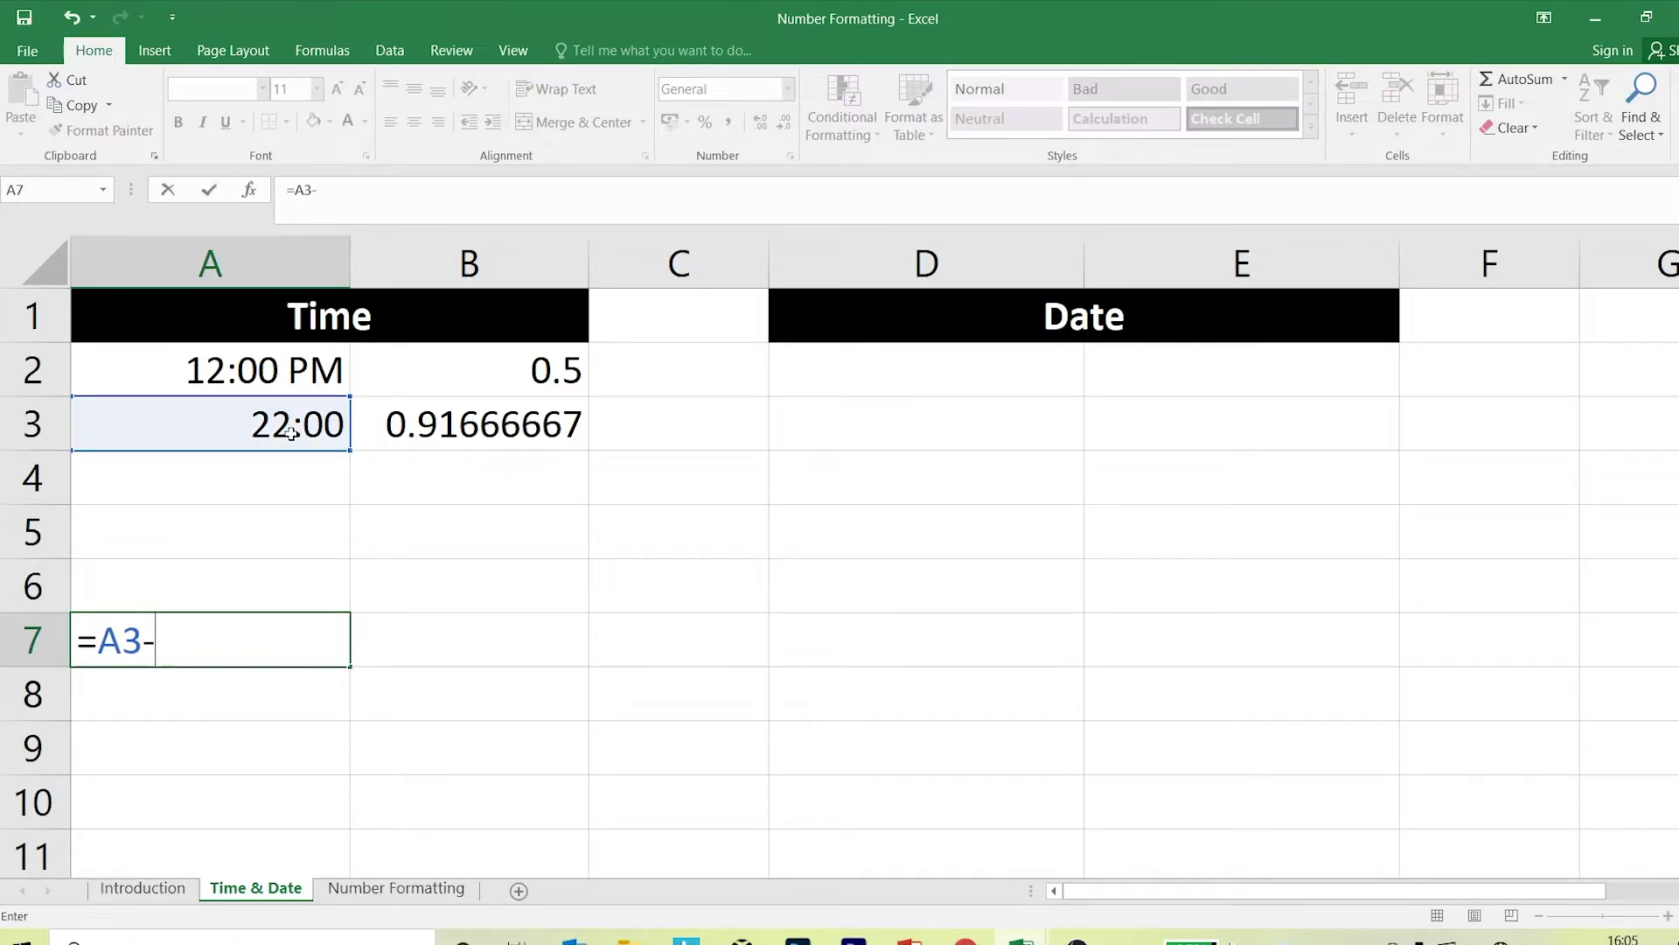
left_click(276, 363)
key("Return")
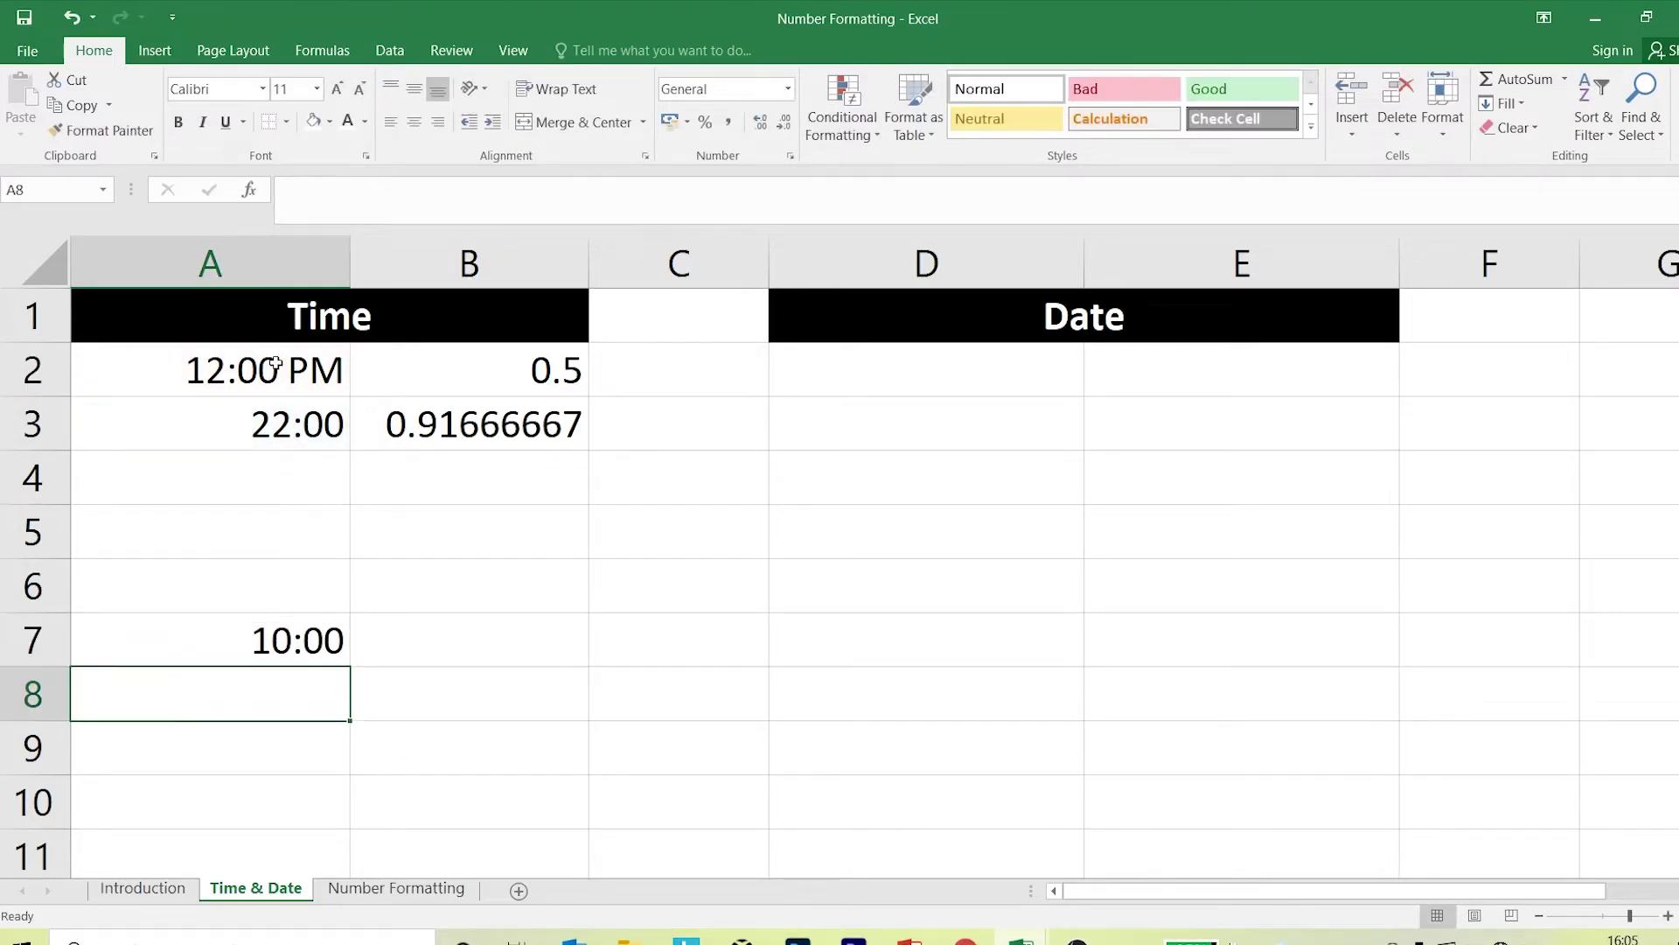
left_click(303, 636)
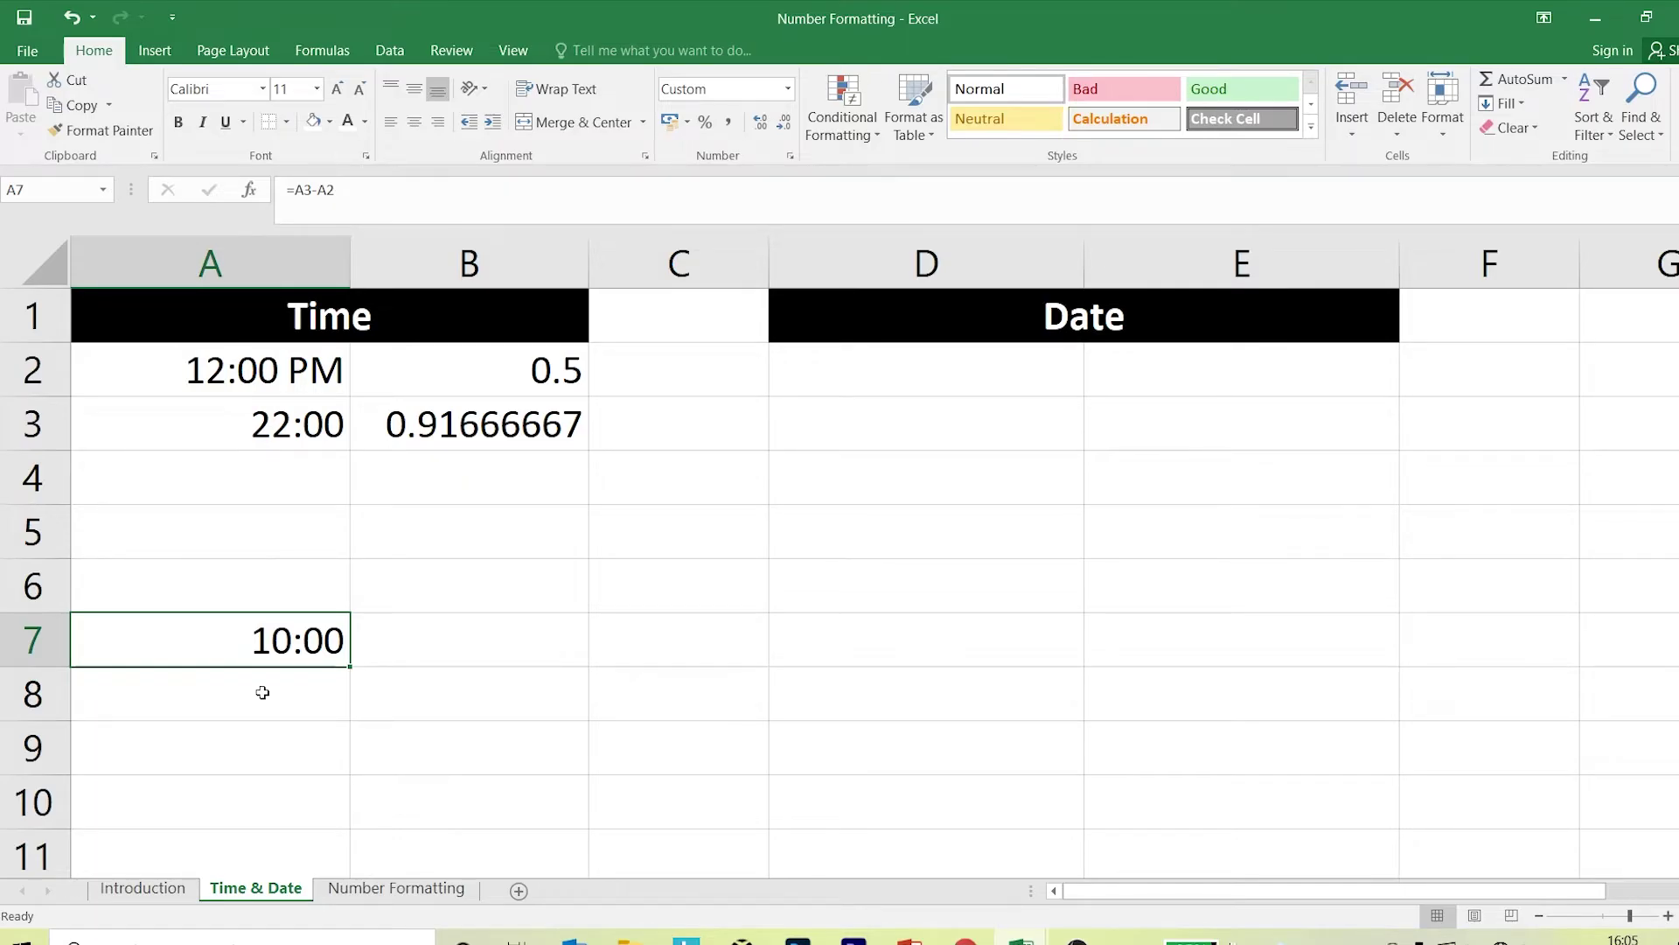
Enter =B3-B2 in B7, giving 0.41666667.
left_click(469, 654)
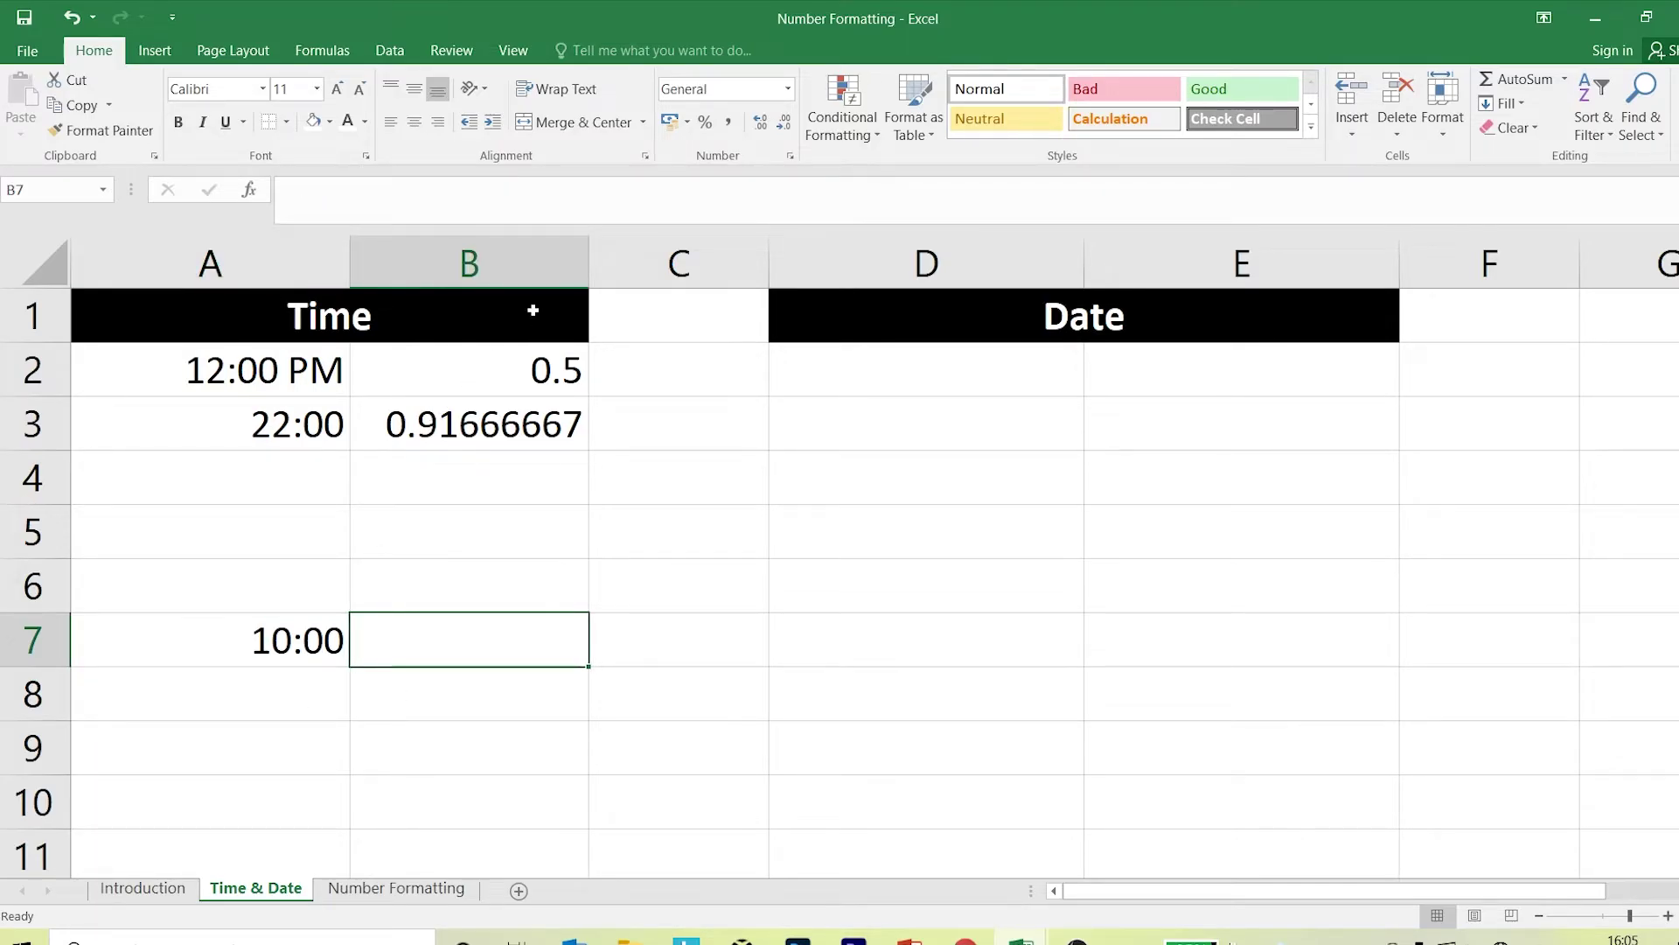
type("=")
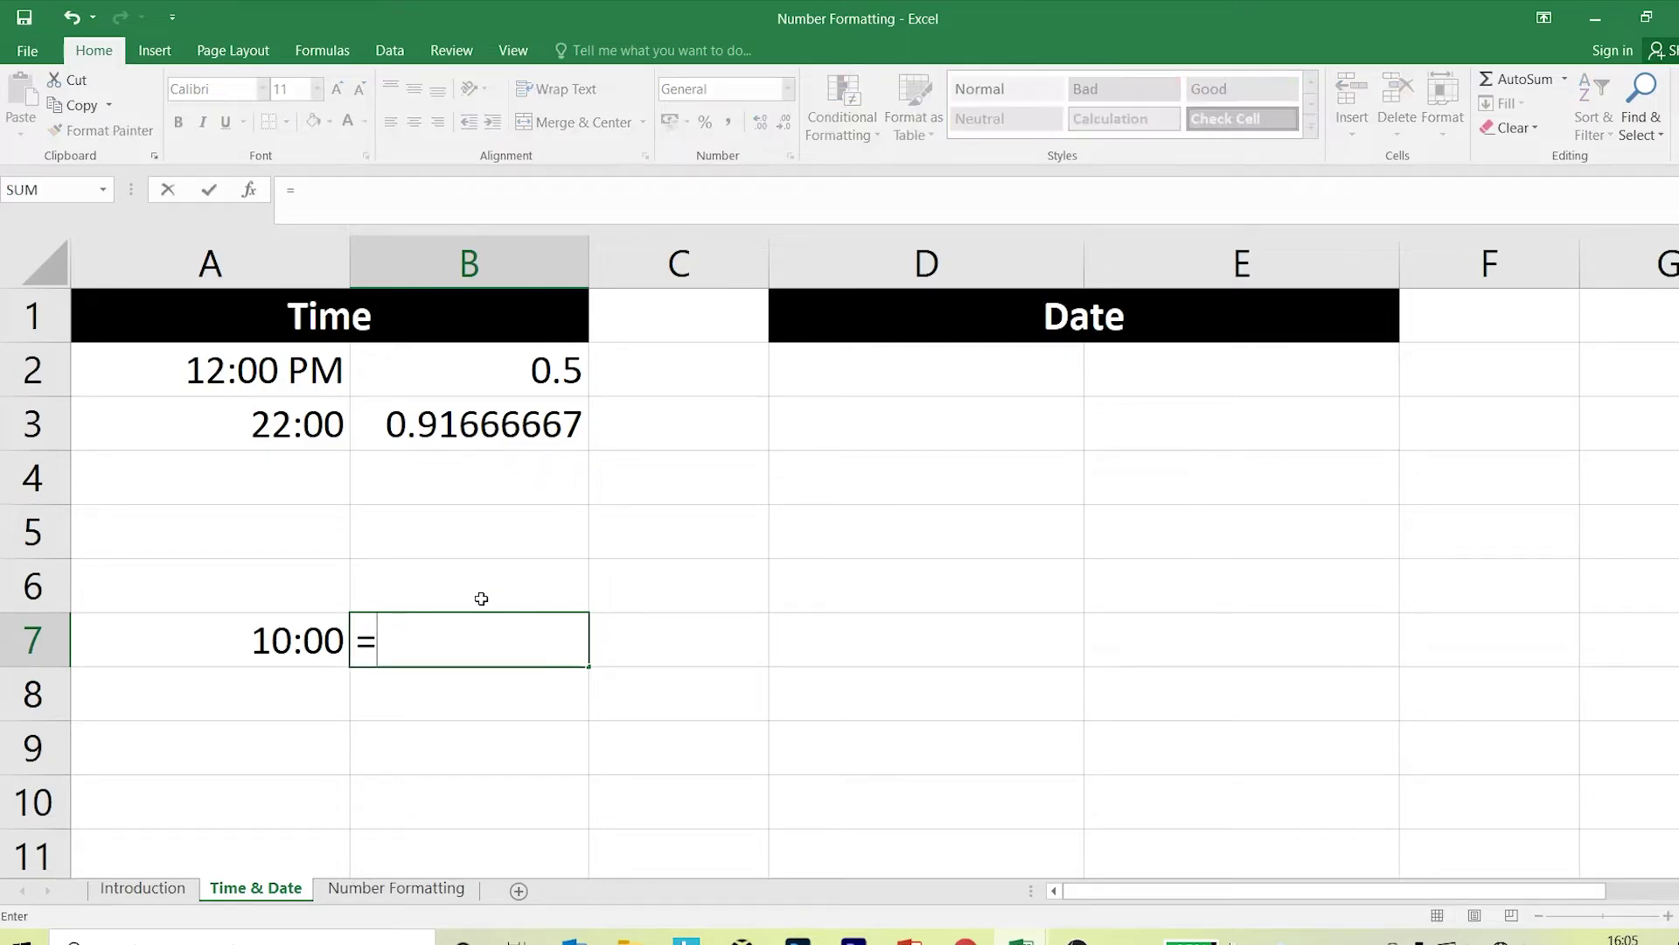
left_click(466, 429)
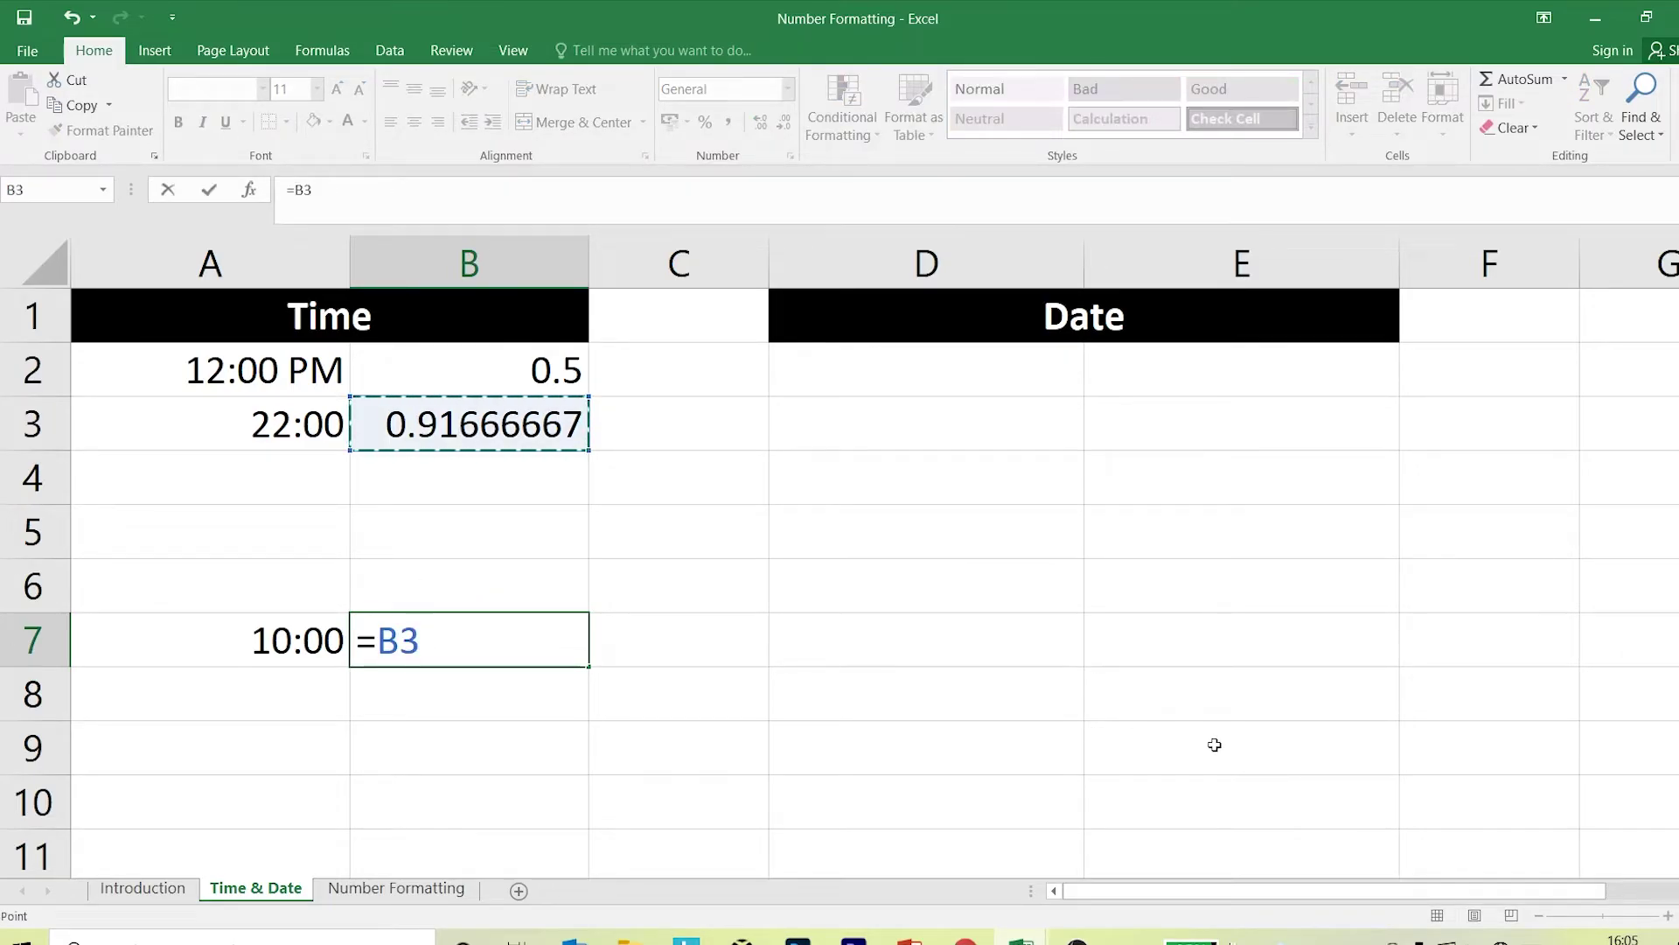
type("-")
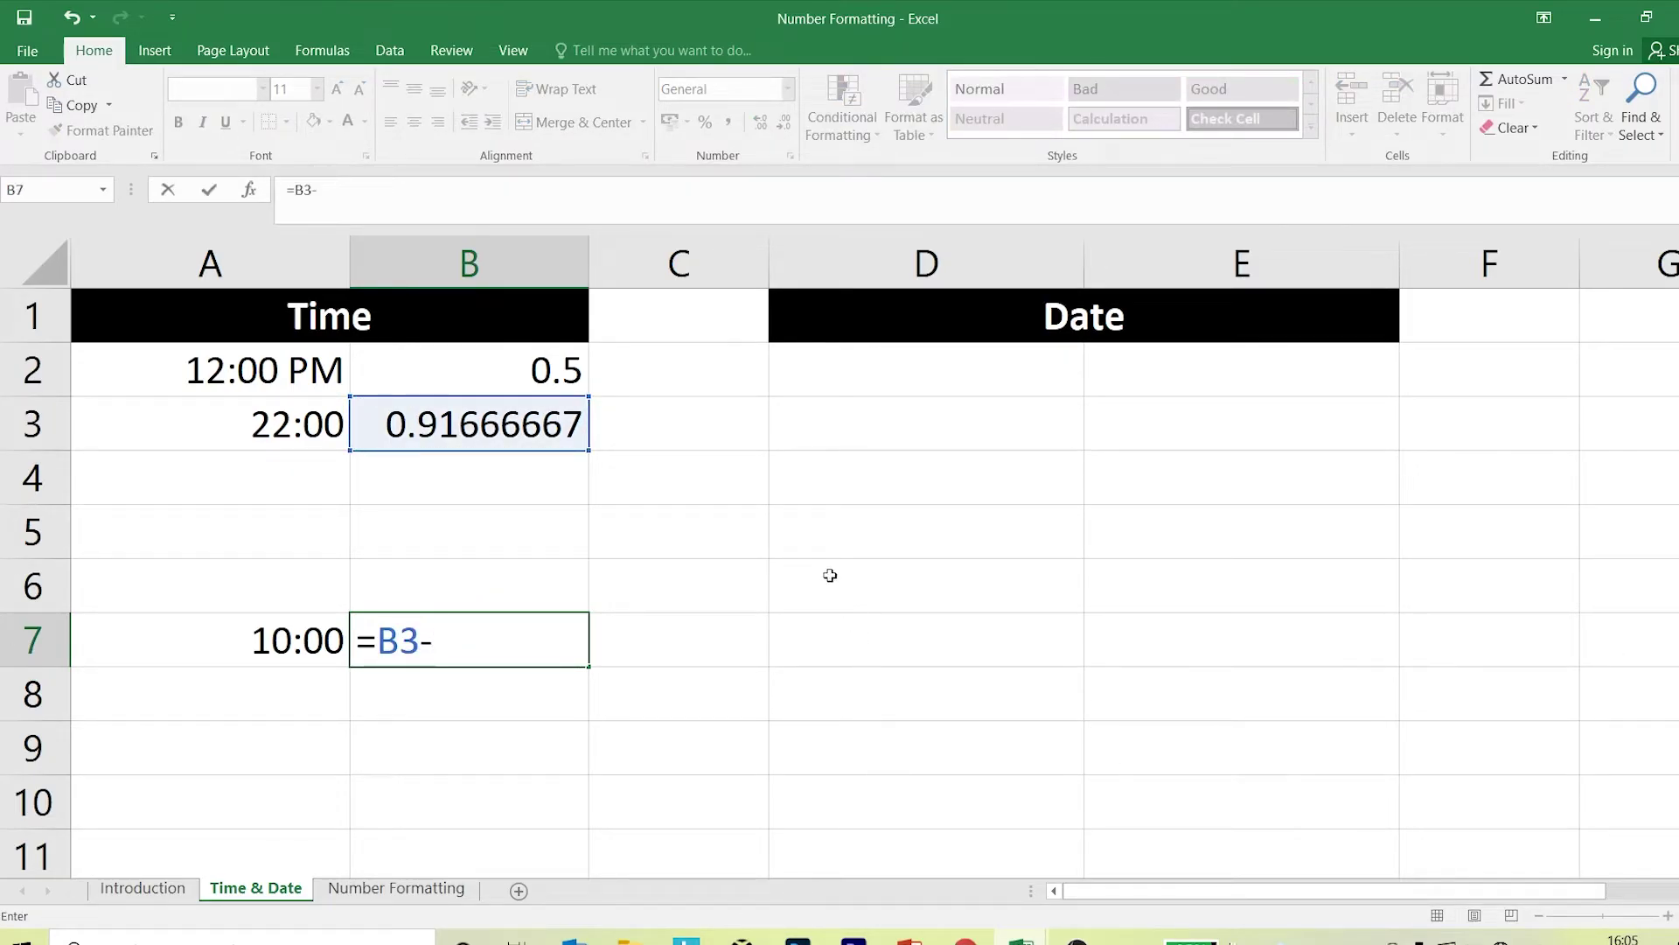
left_click(570, 378)
key("Return")
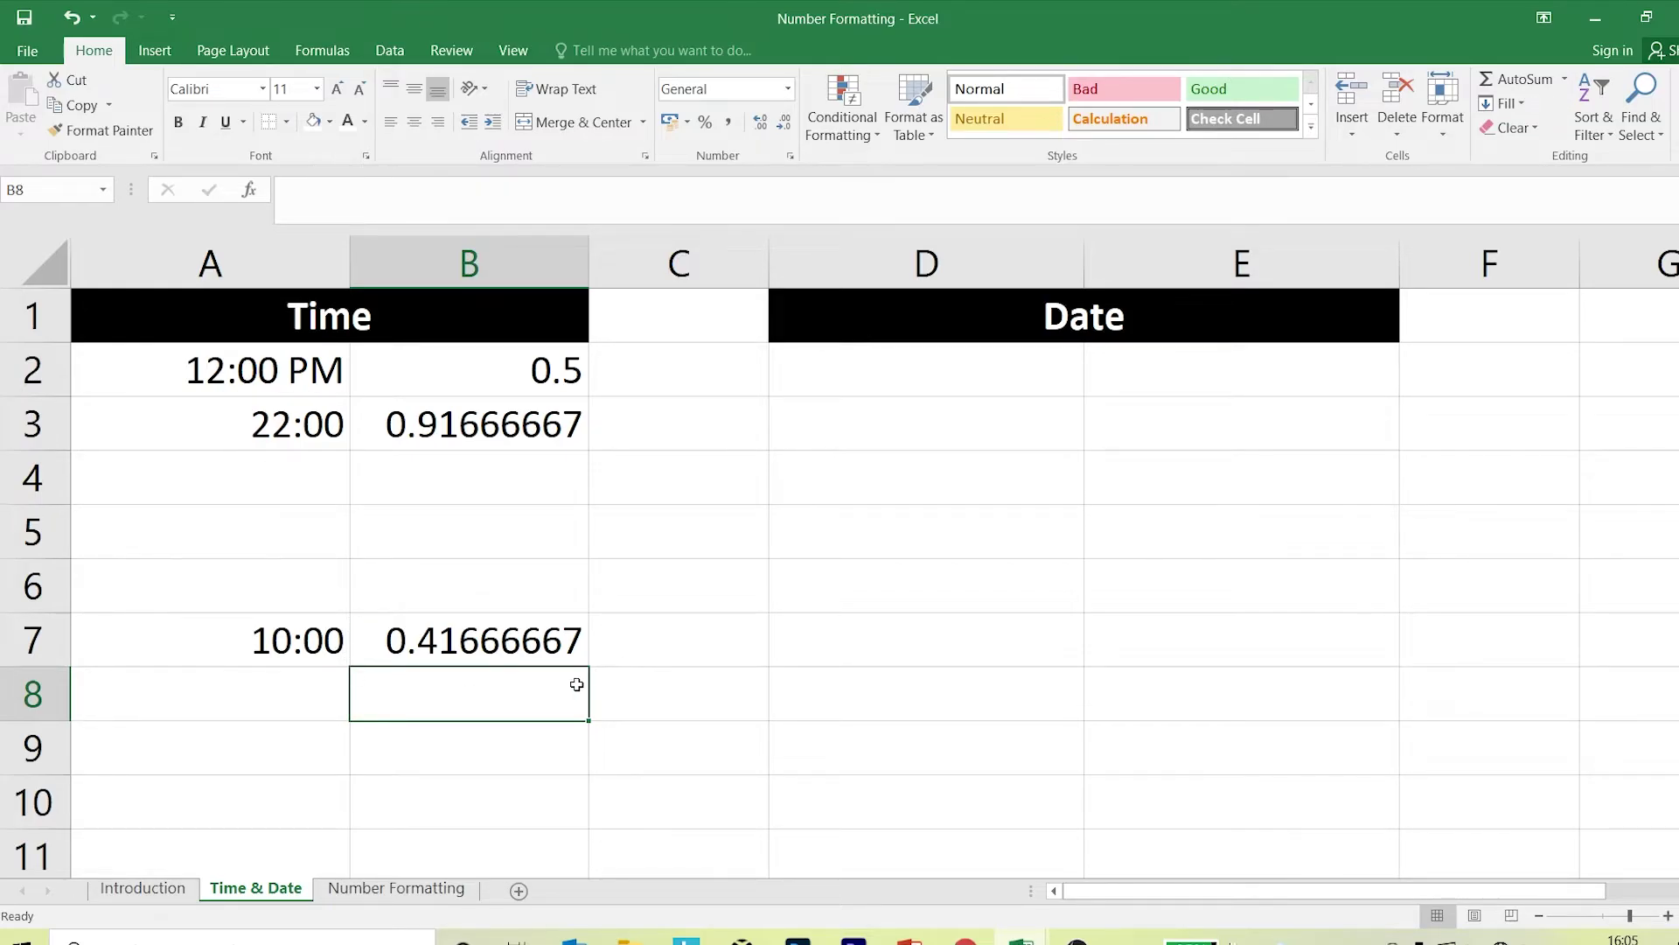
left_click(455, 642)
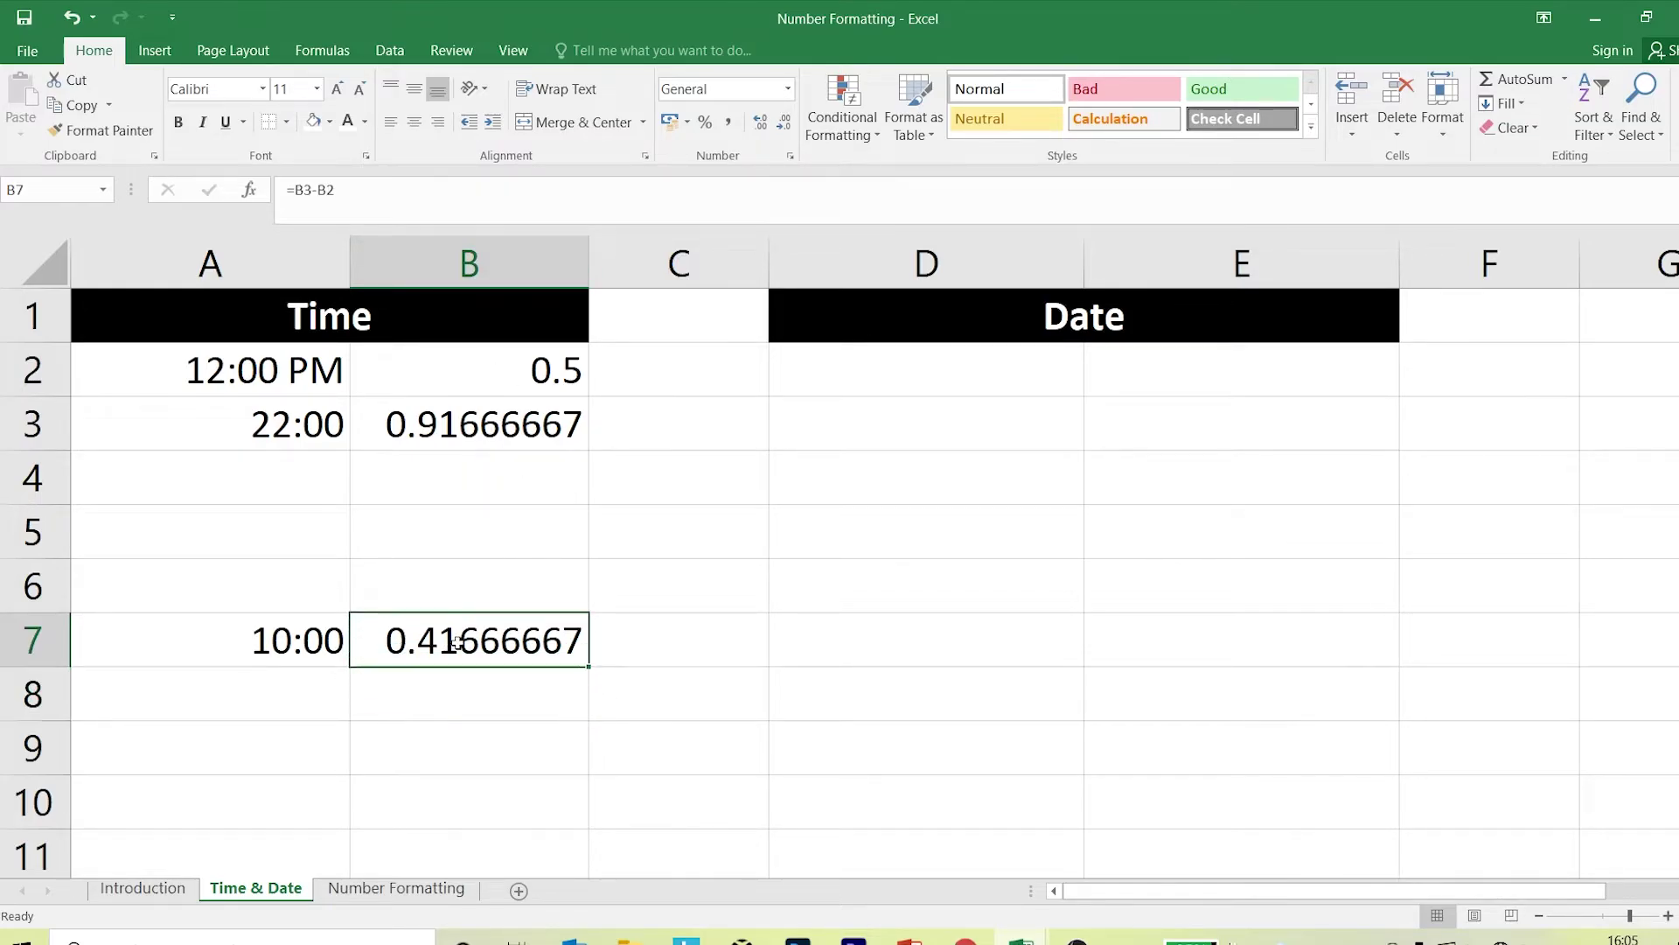
left_click(791, 157)
Review the Time category formats in Format Cells, moving the dialog aside.
left_click(513, 342)
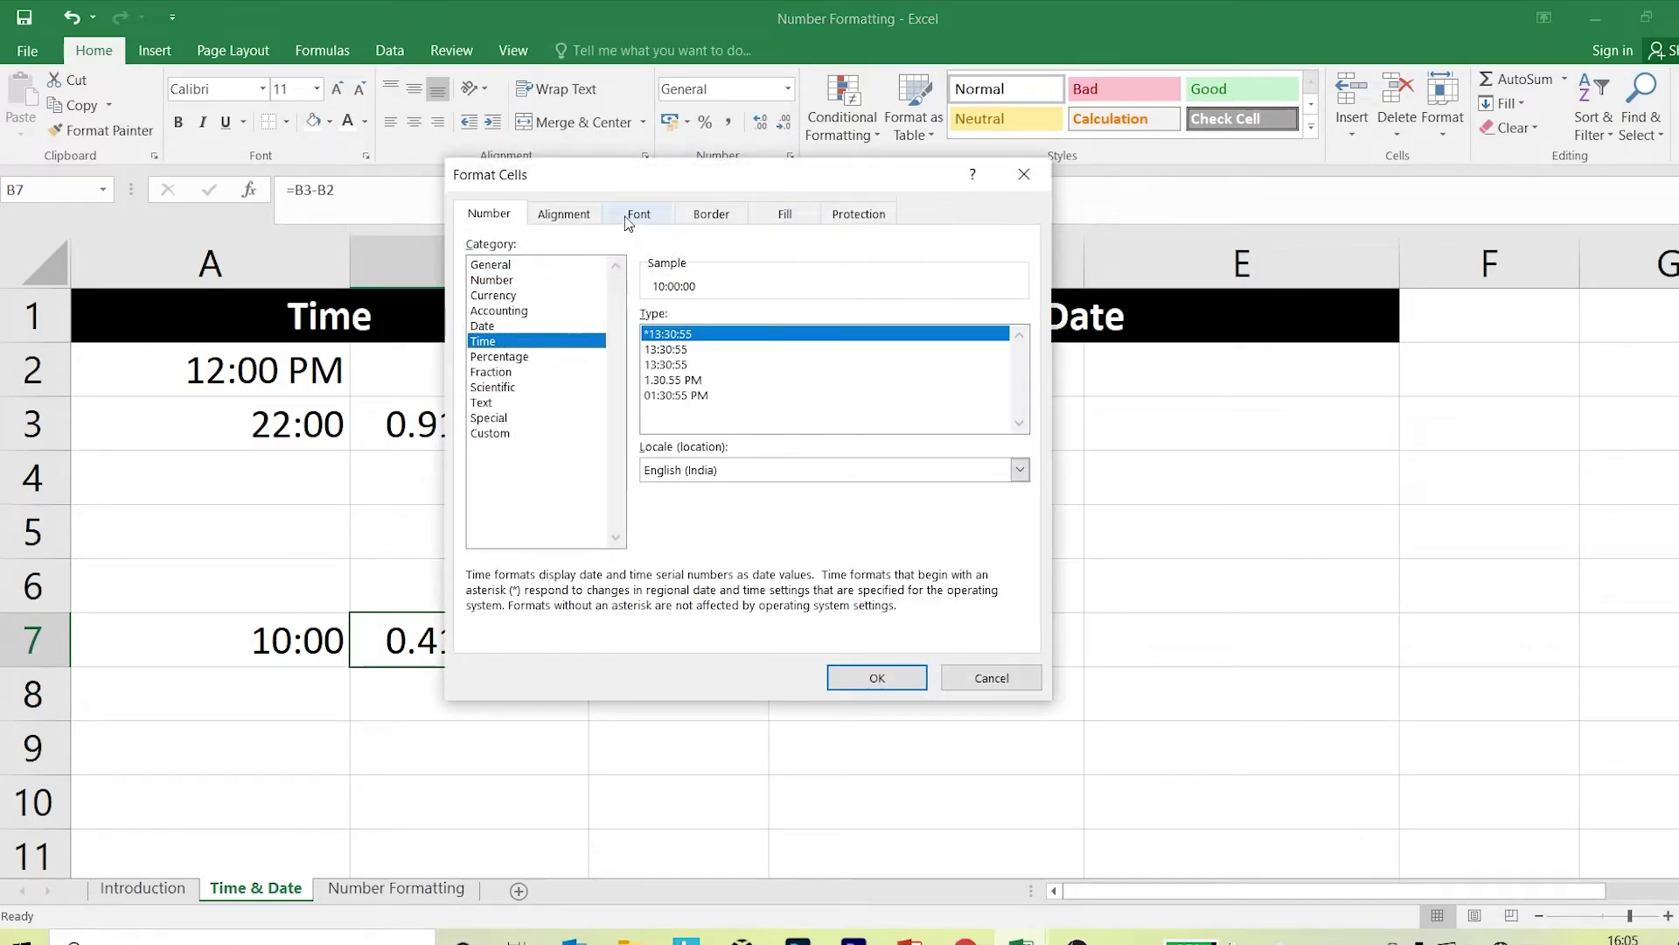
left_click_drag(628, 186, 761, 173)
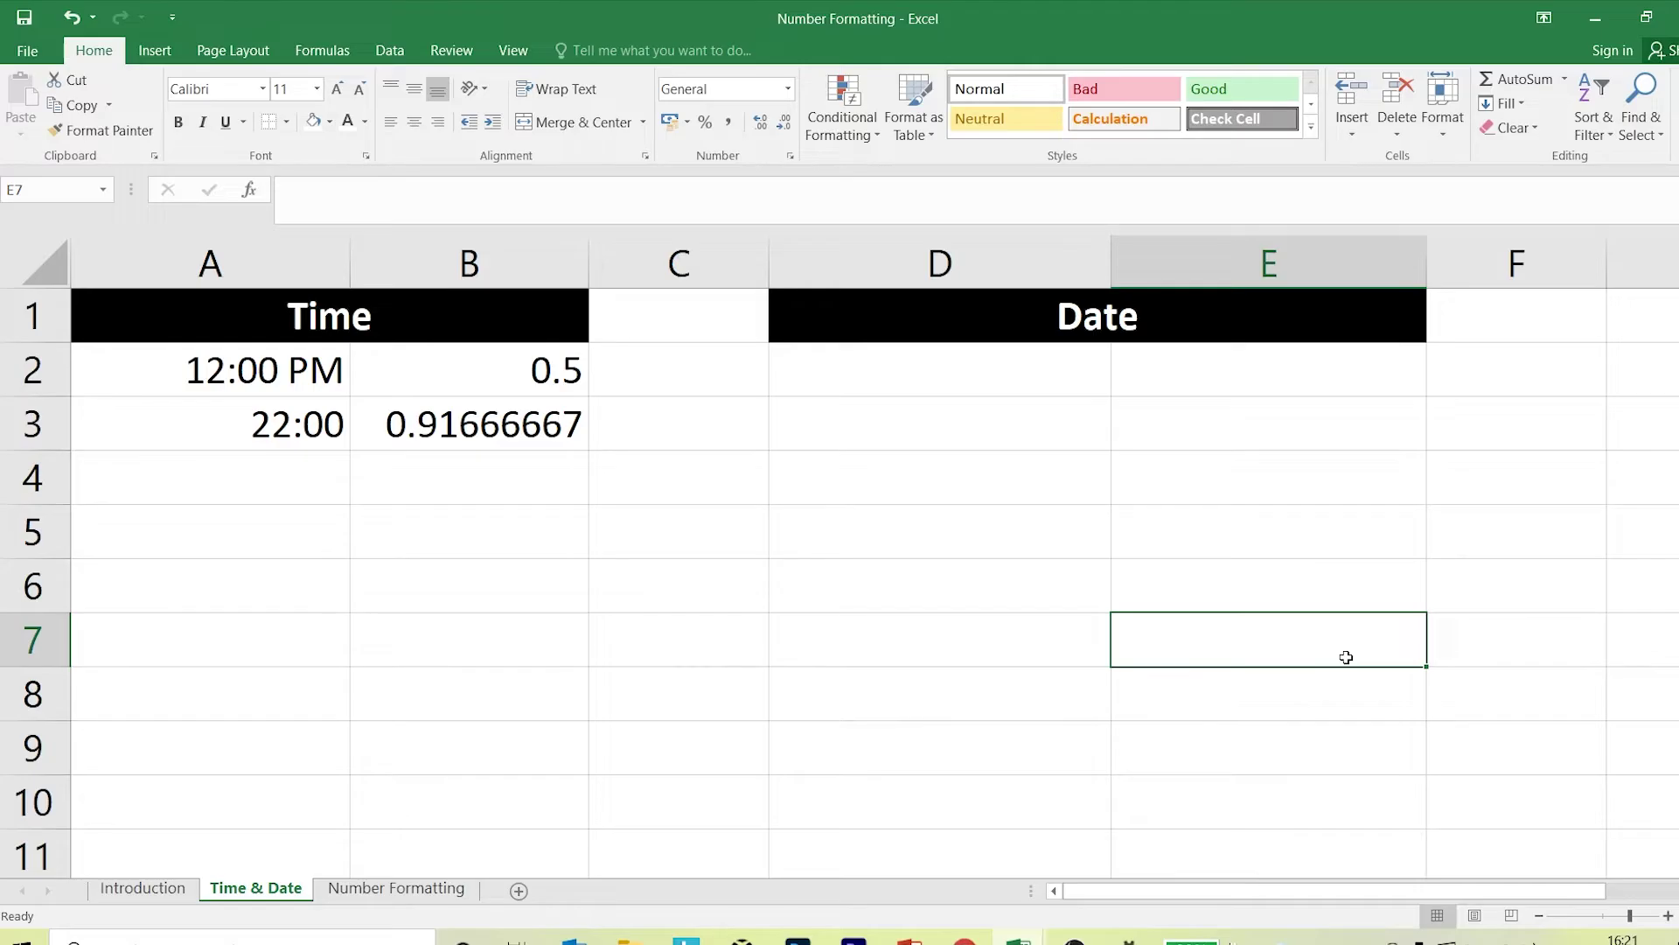
Open Windows Region settings, showing English (India) format with short date 15-06-2021.
key("super")
type("re")
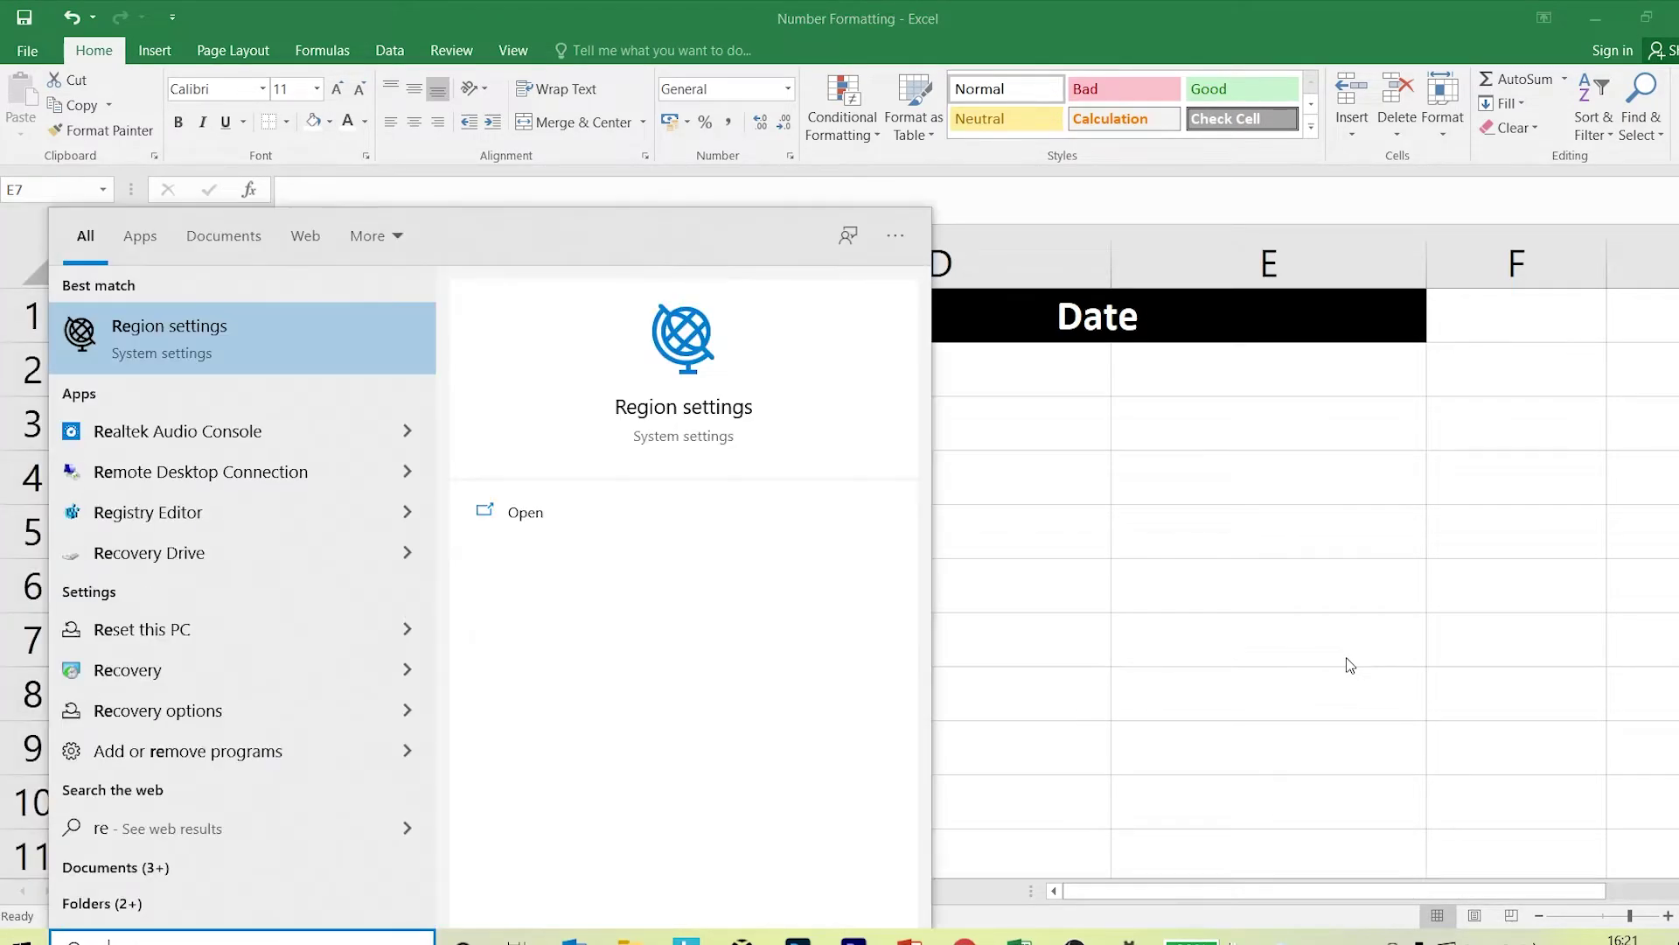
type("gion")
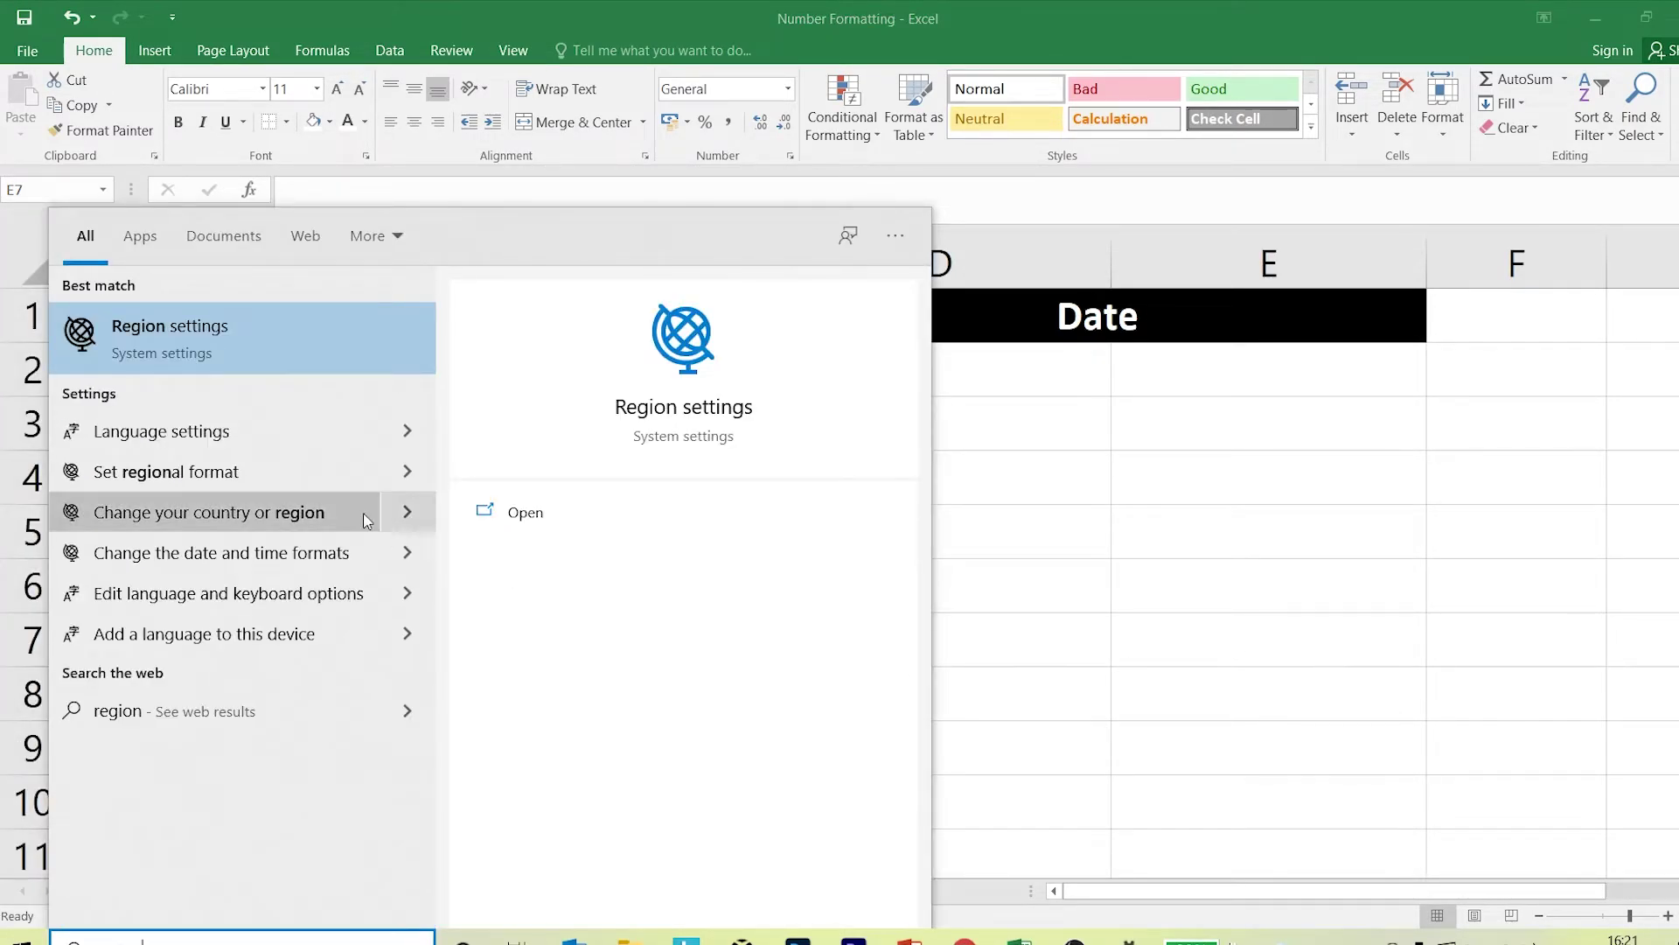
left_click(203, 320)
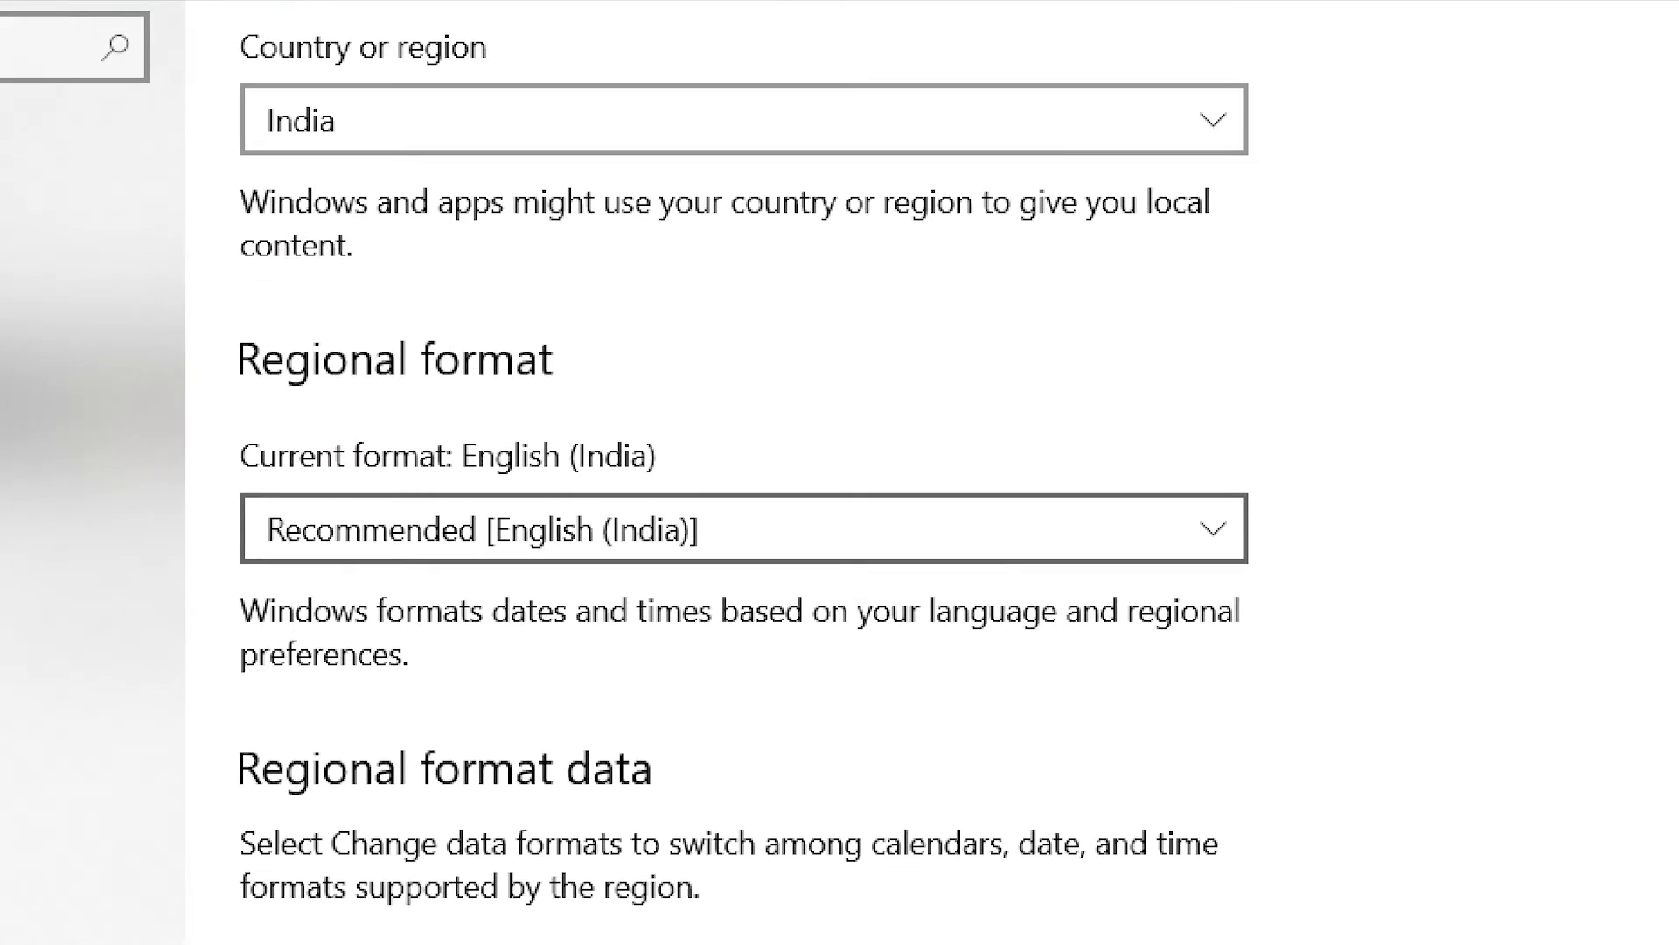
mouse_move(233, 3)
left_mouse_down()
mouse_move(644, 157)
mouse_move(1291, 236)
left_mouse_up()
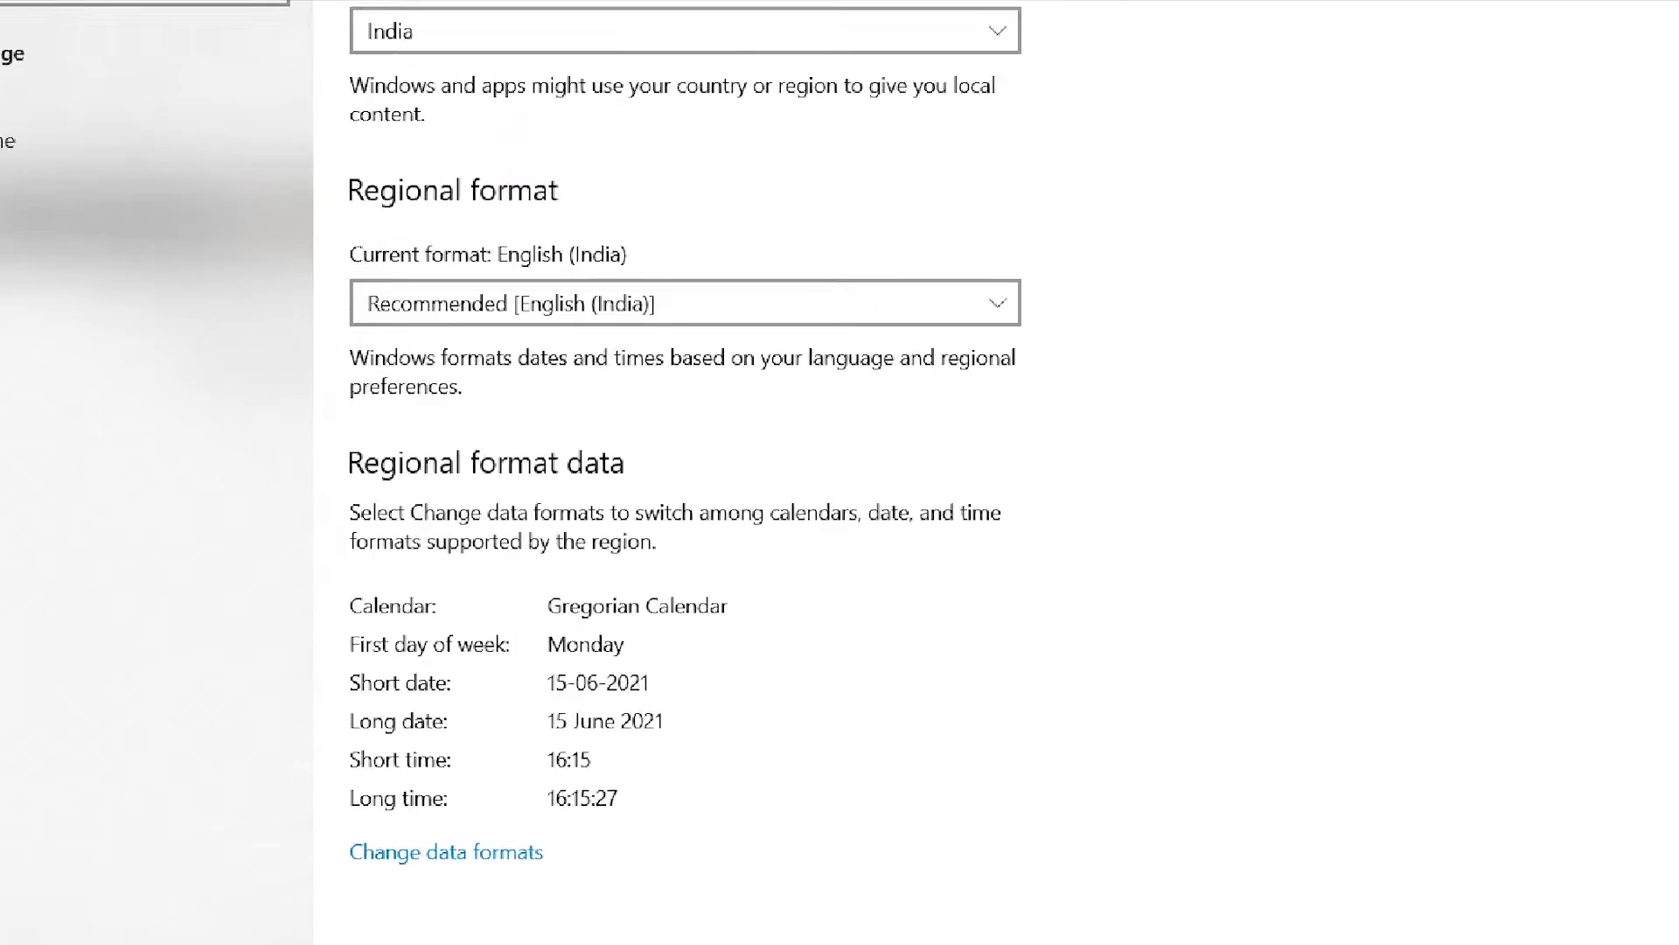
mouse_move(527, 565)
left_mouse_down()
mouse_move(548, 608)
mouse_move(789, 830)
left_mouse_up()
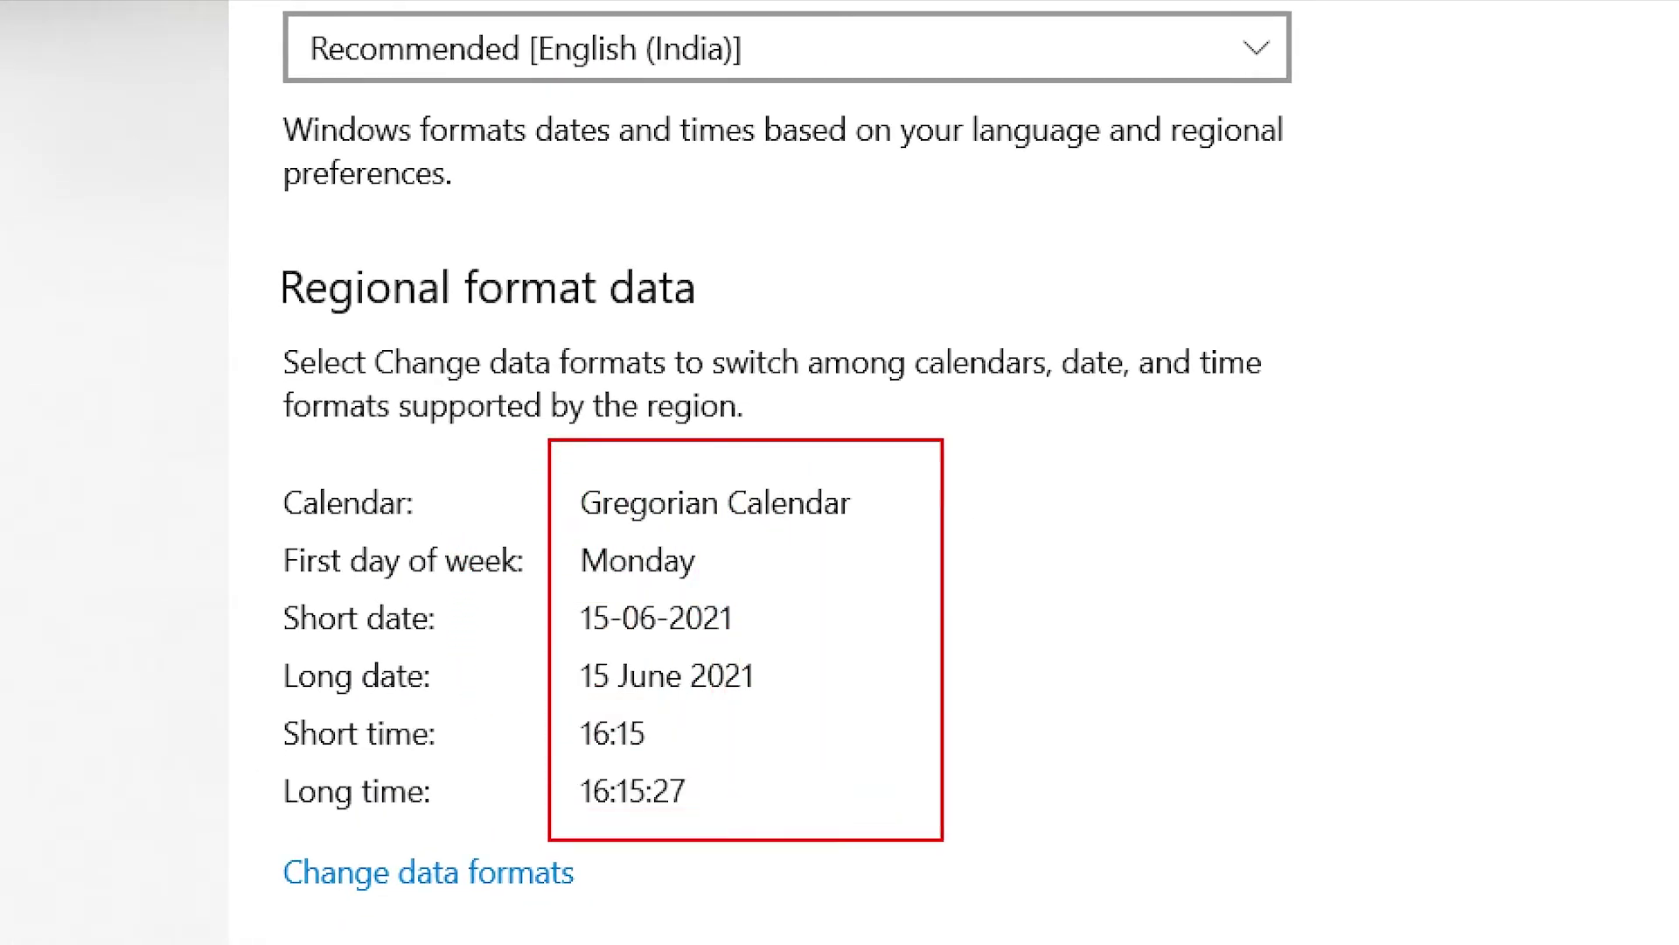
left_click_drag(943, 840, 955, 840)
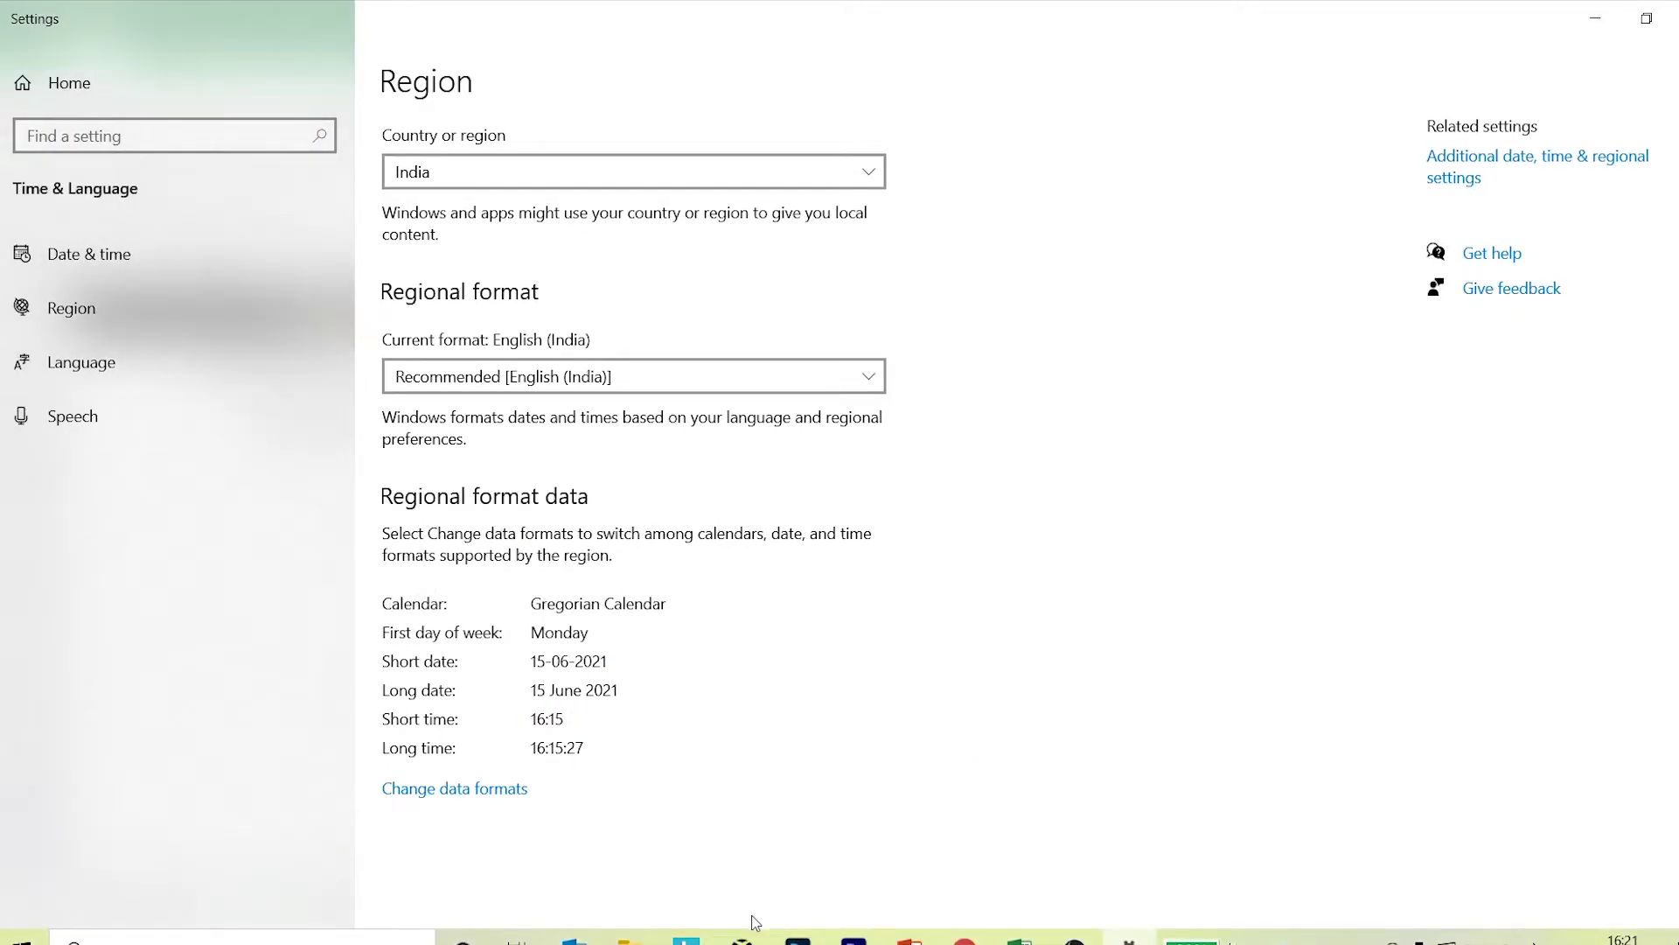
Return to the Number Formatting workbook and enter 15/06/2021 and 15/05/2021 in D2:D3.
left_click(1021, 934)
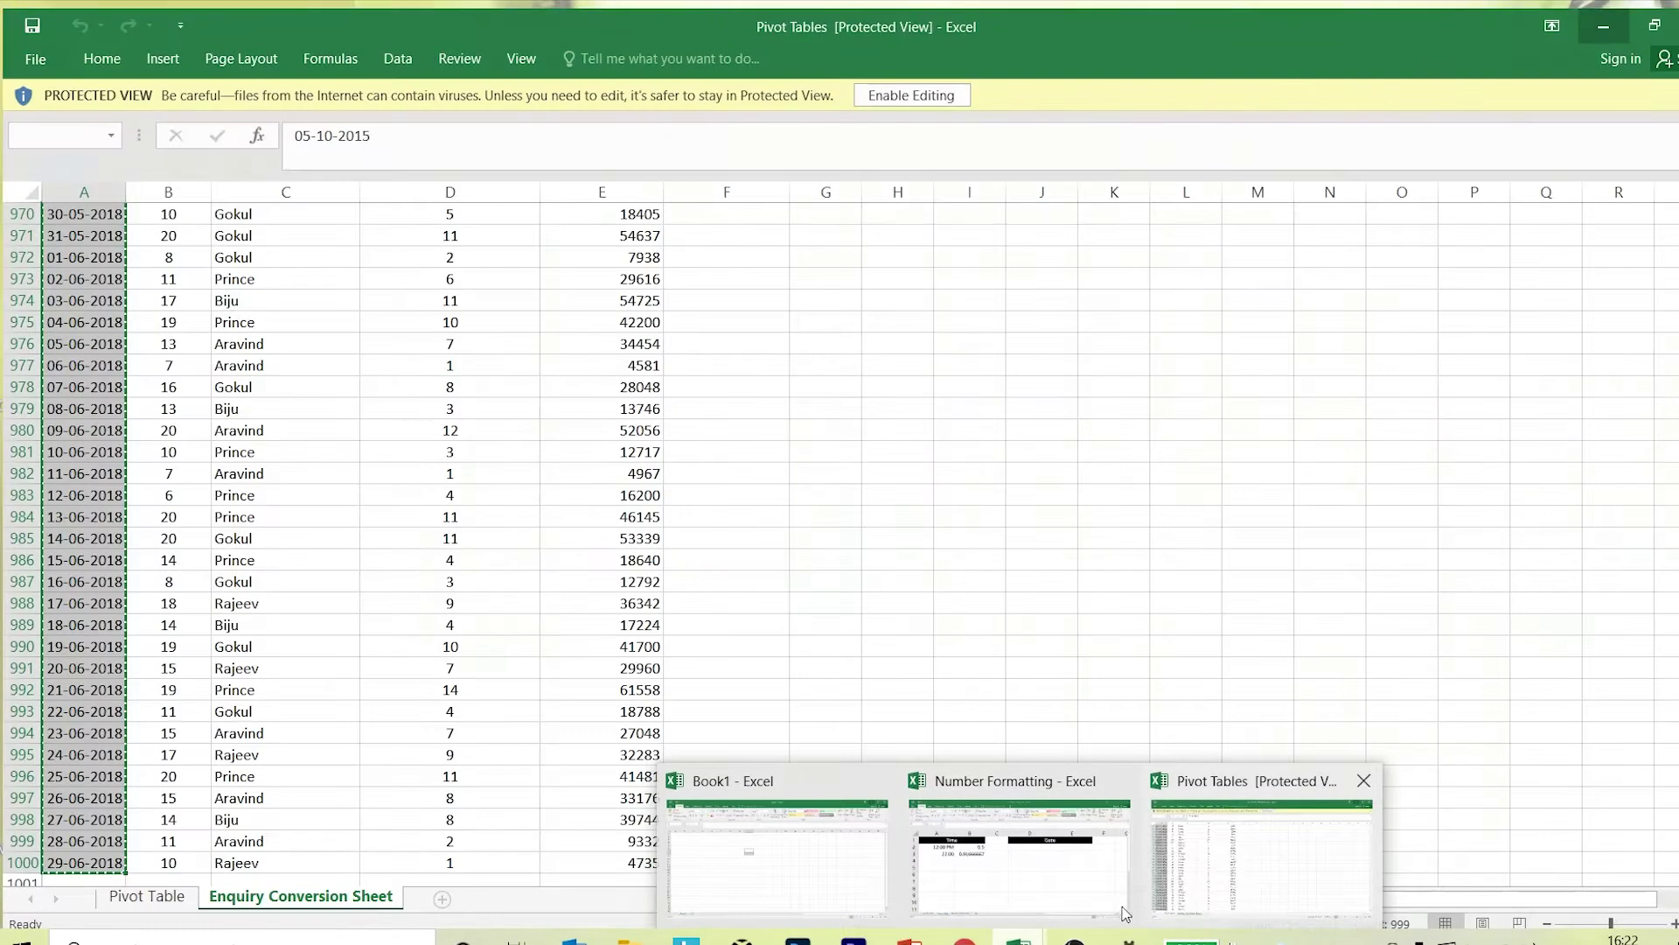
left_click(1082, 914)
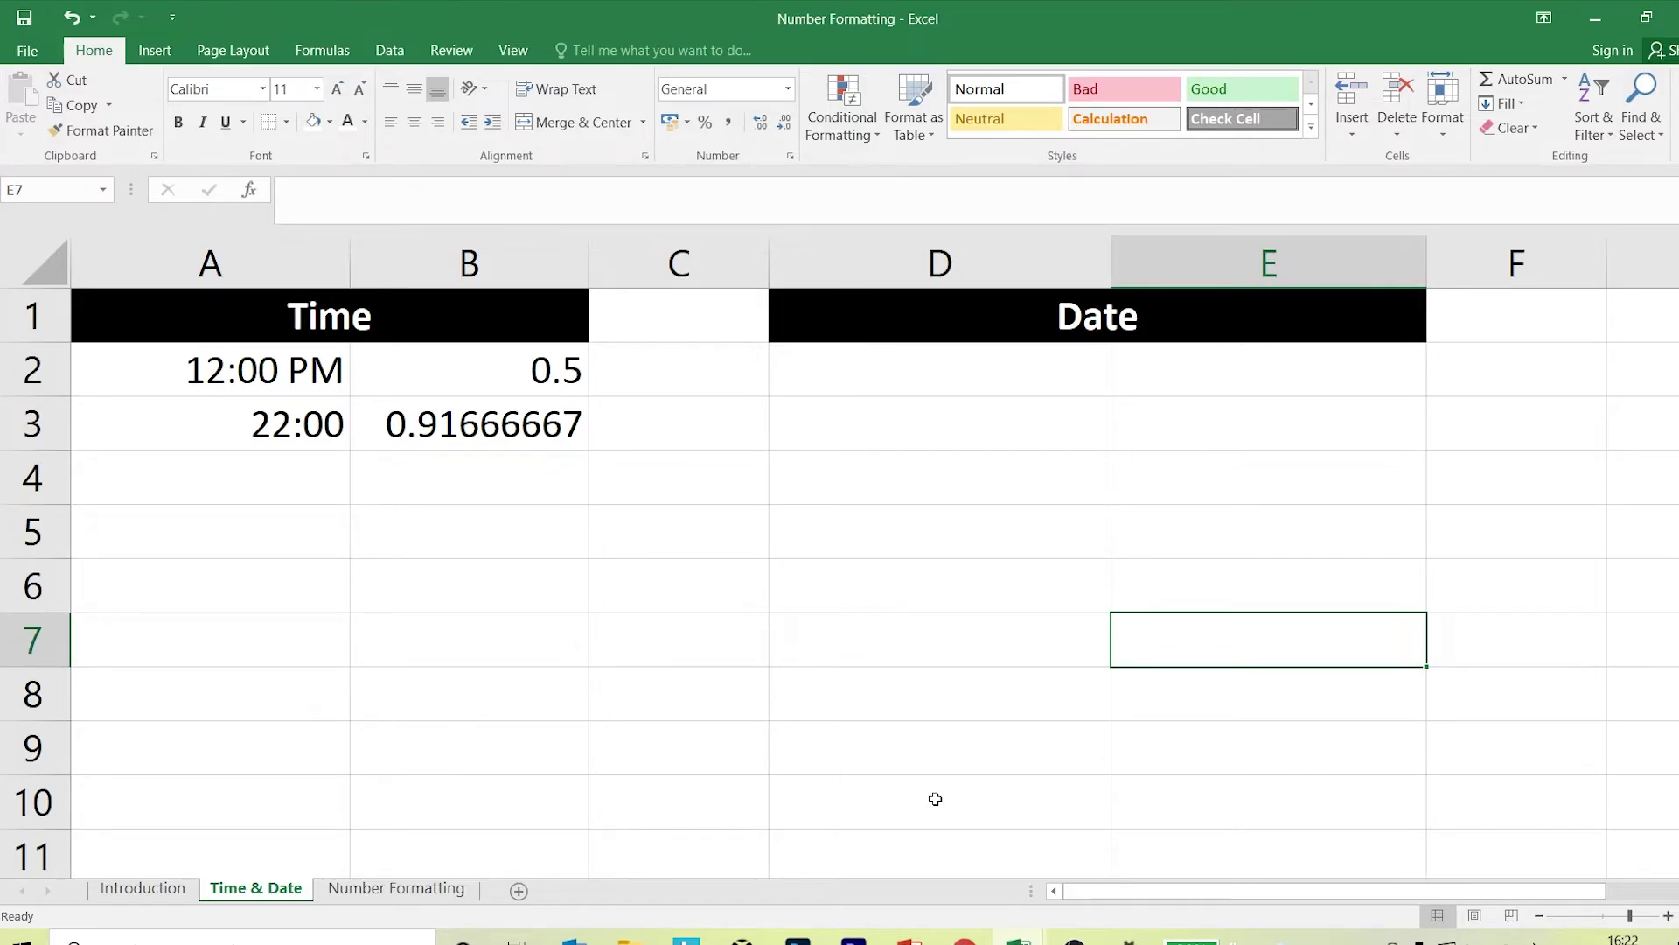
left_click(941, 393)
type("15/")
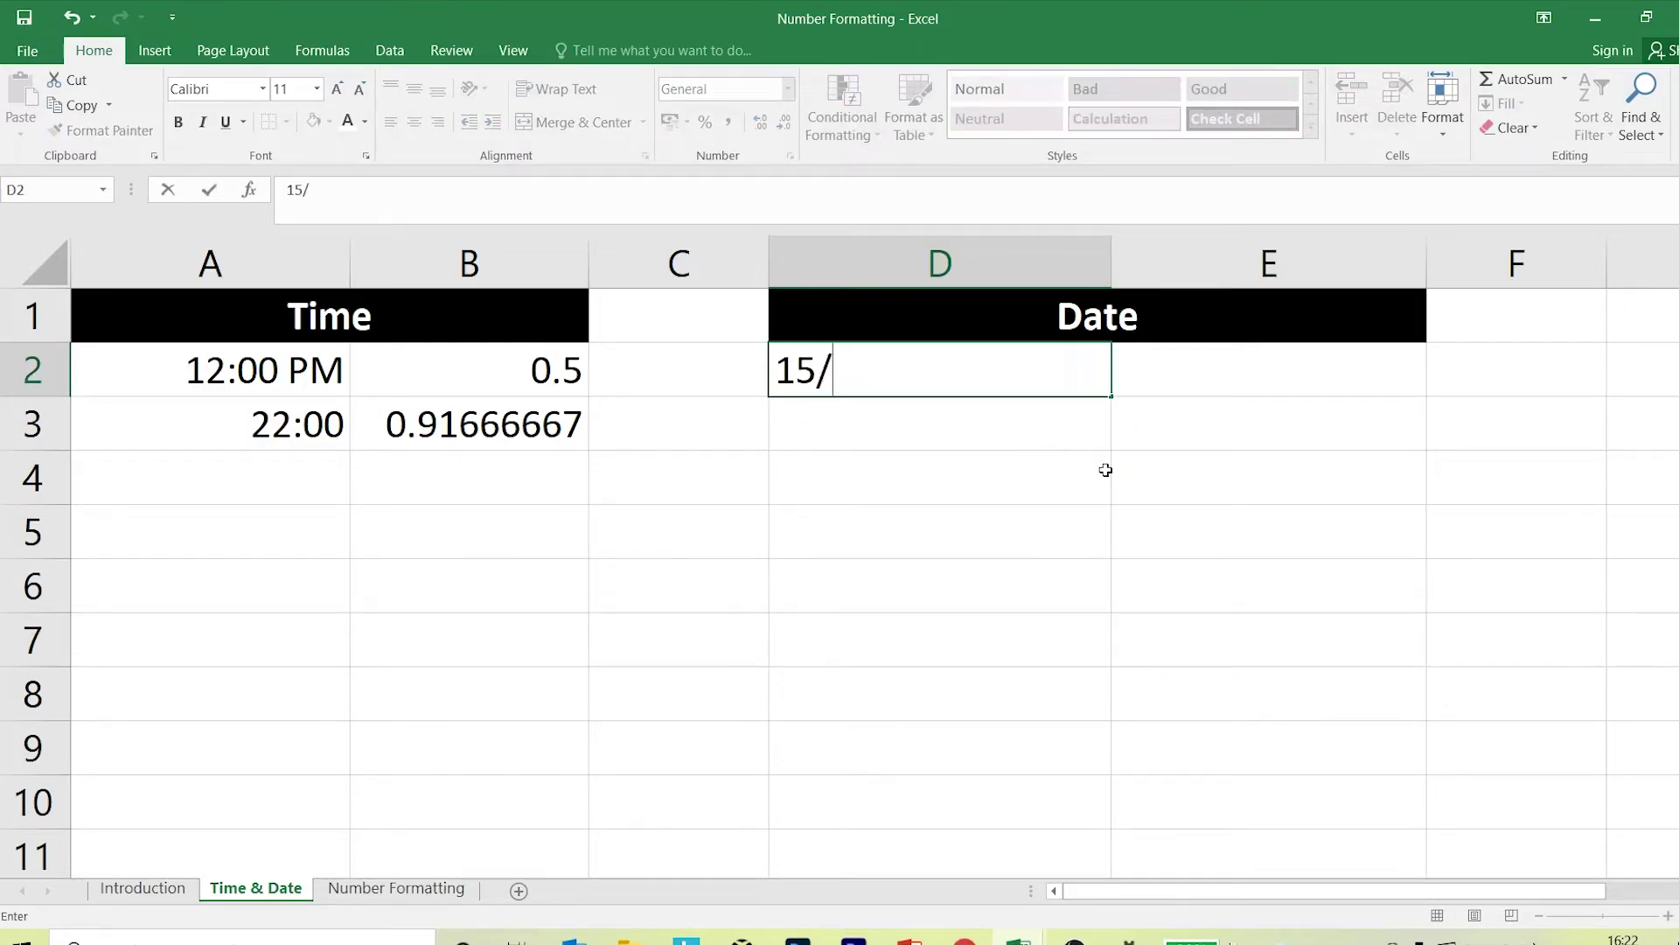
type("06/2021")
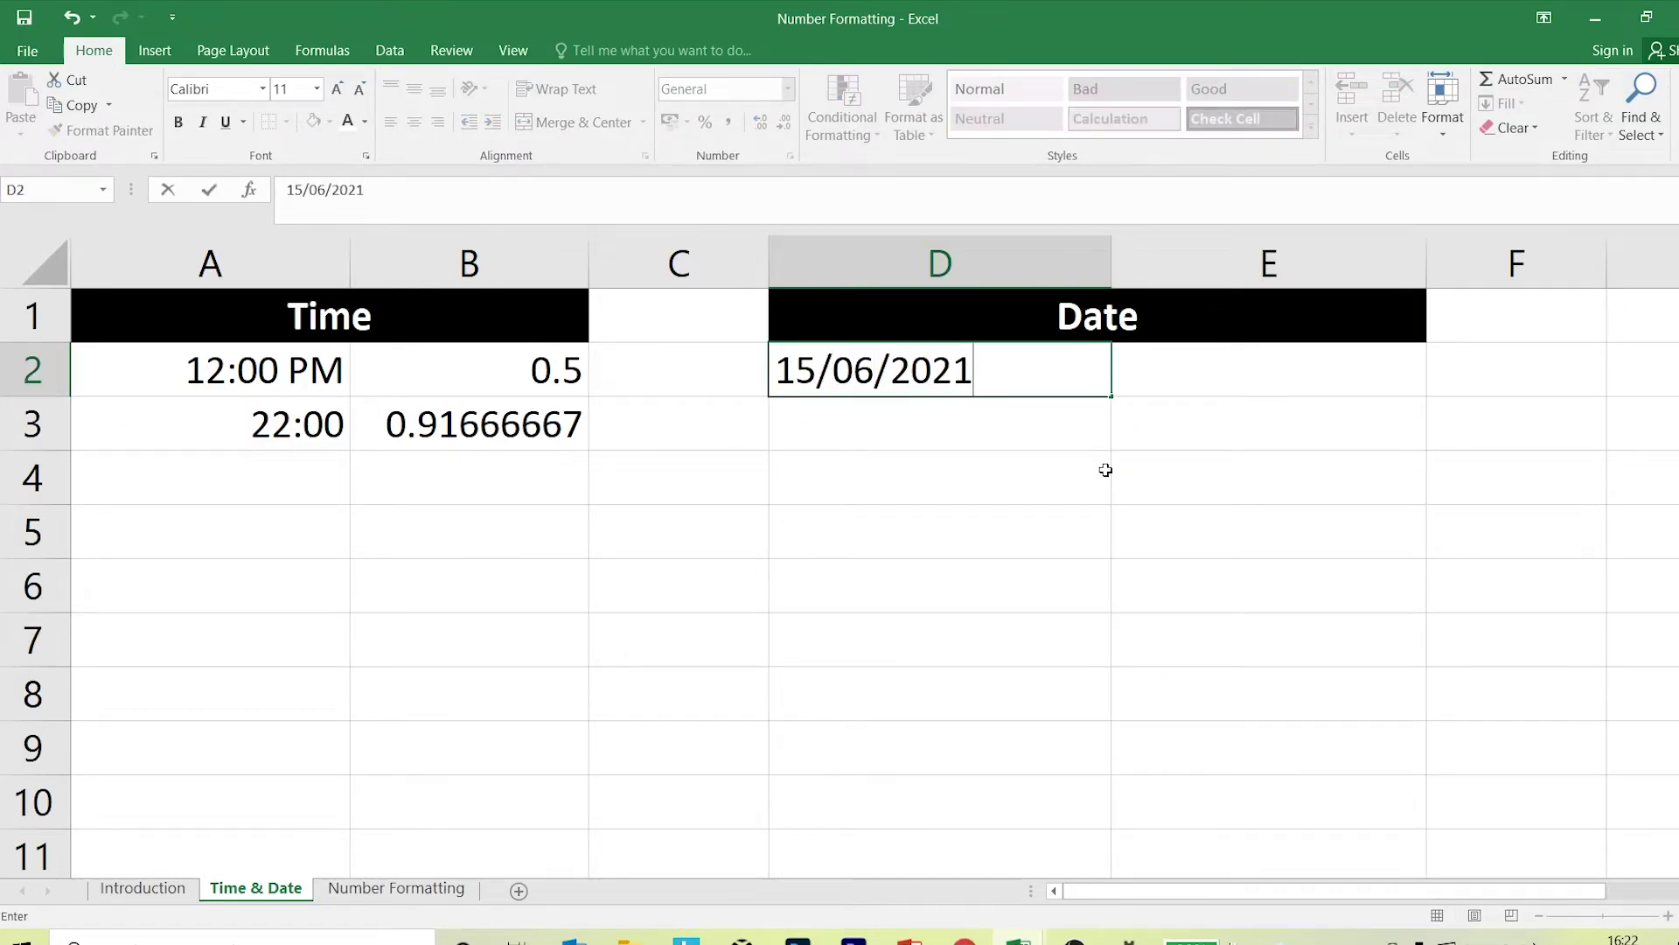
key("Return")
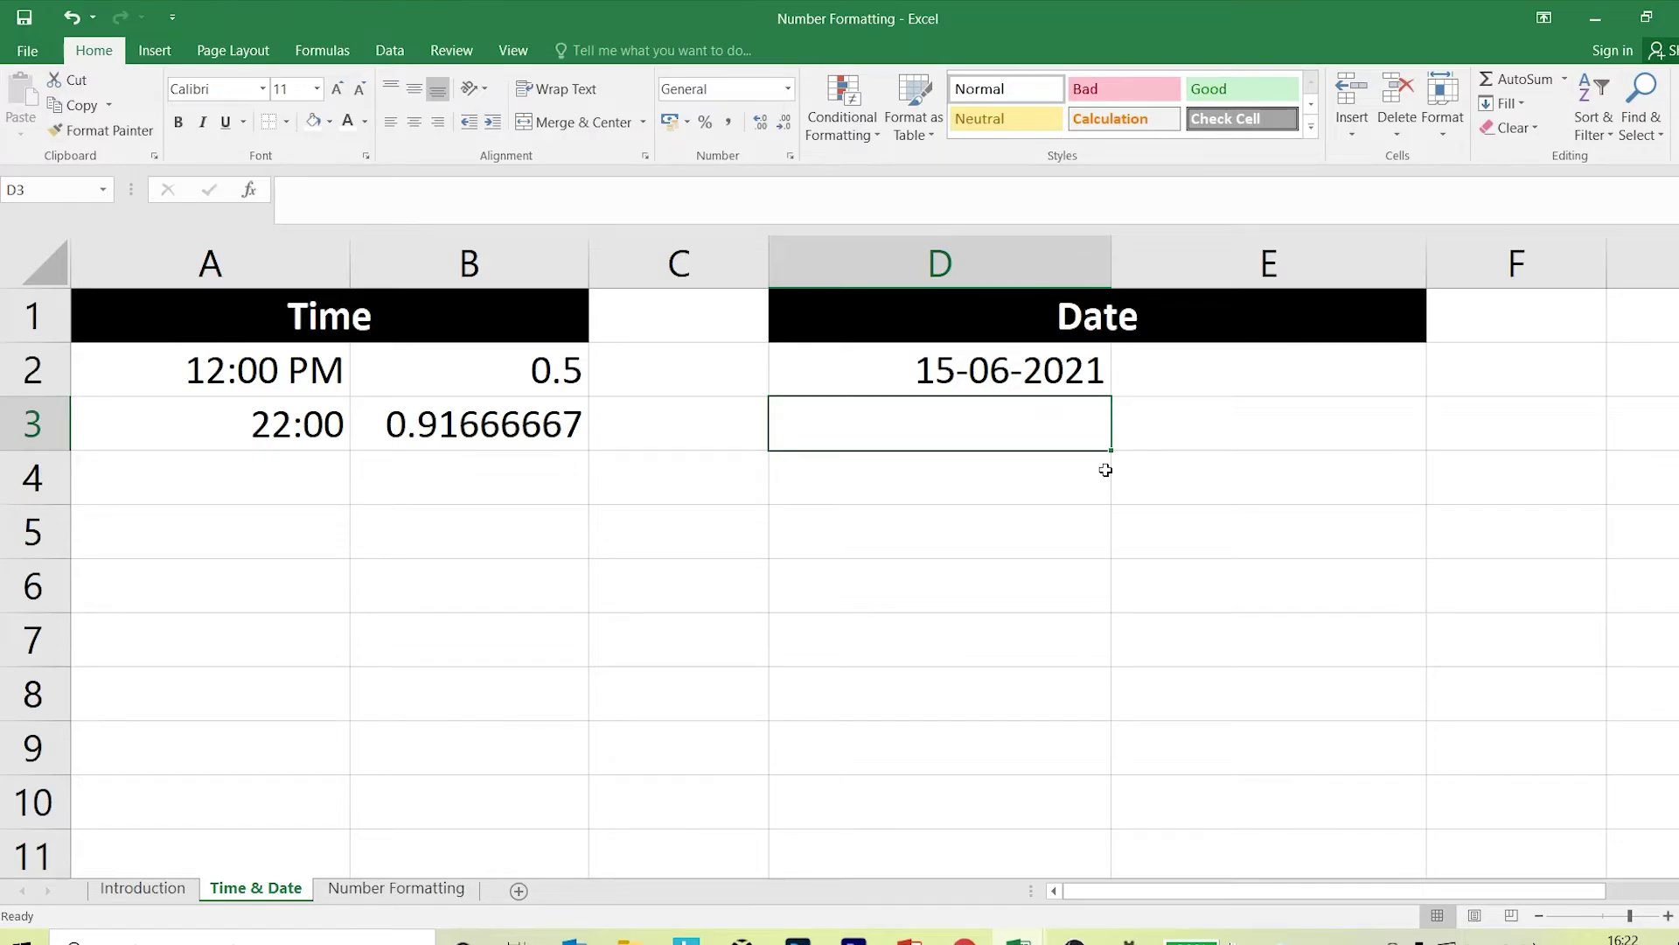
type("15")
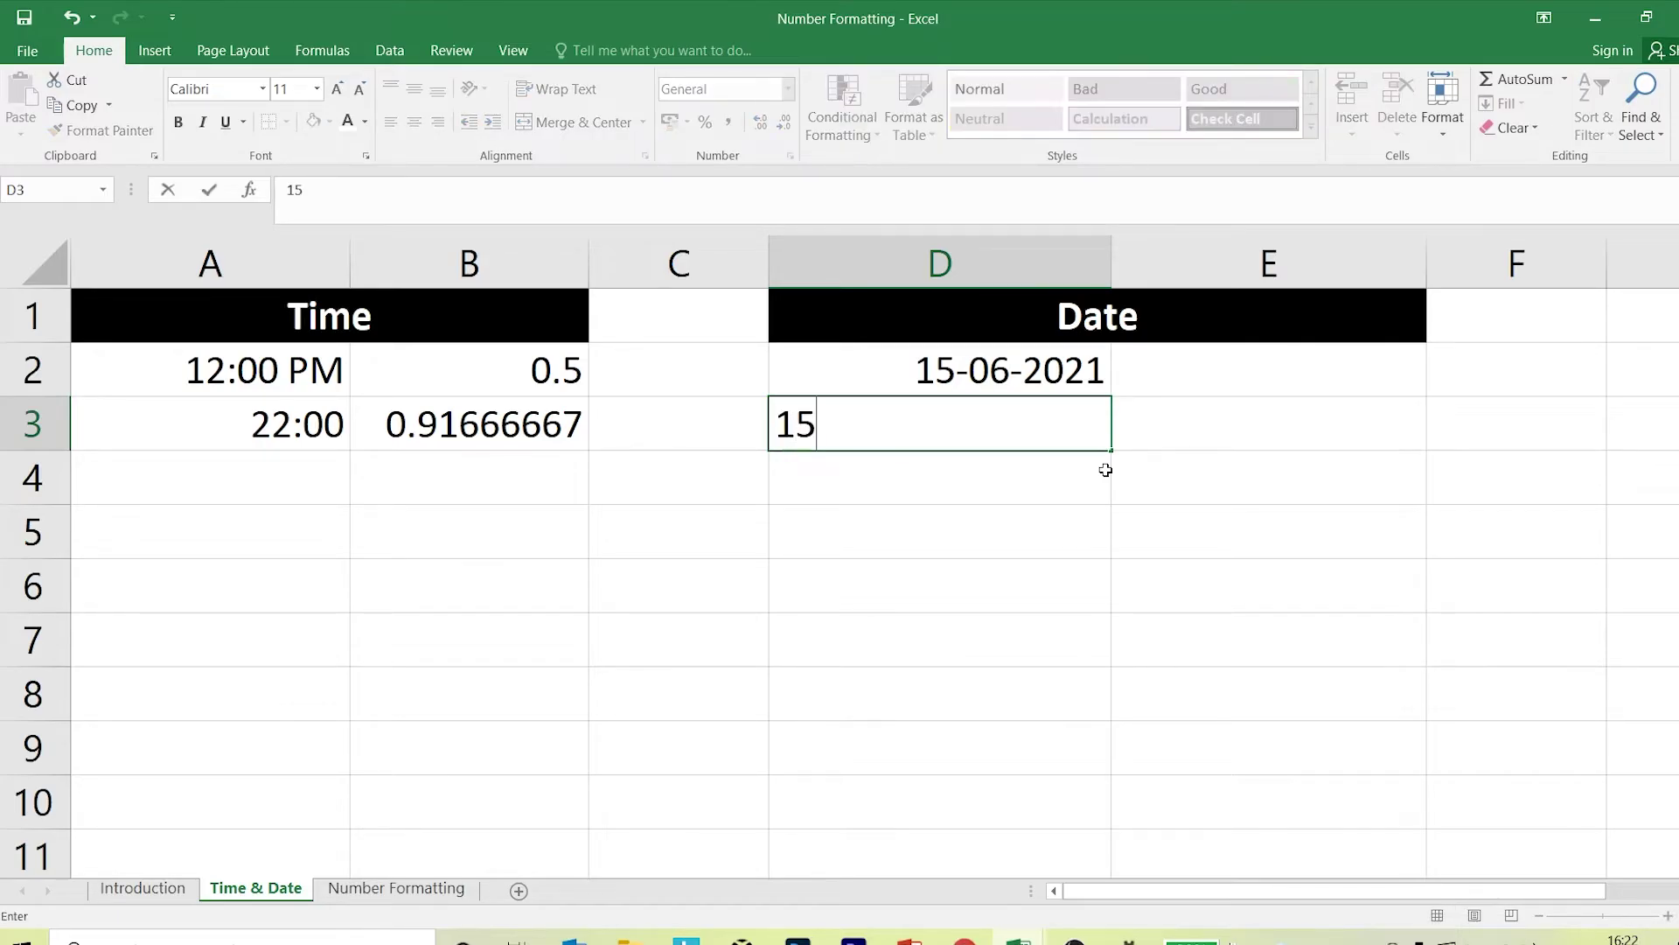
type("/05/2021")
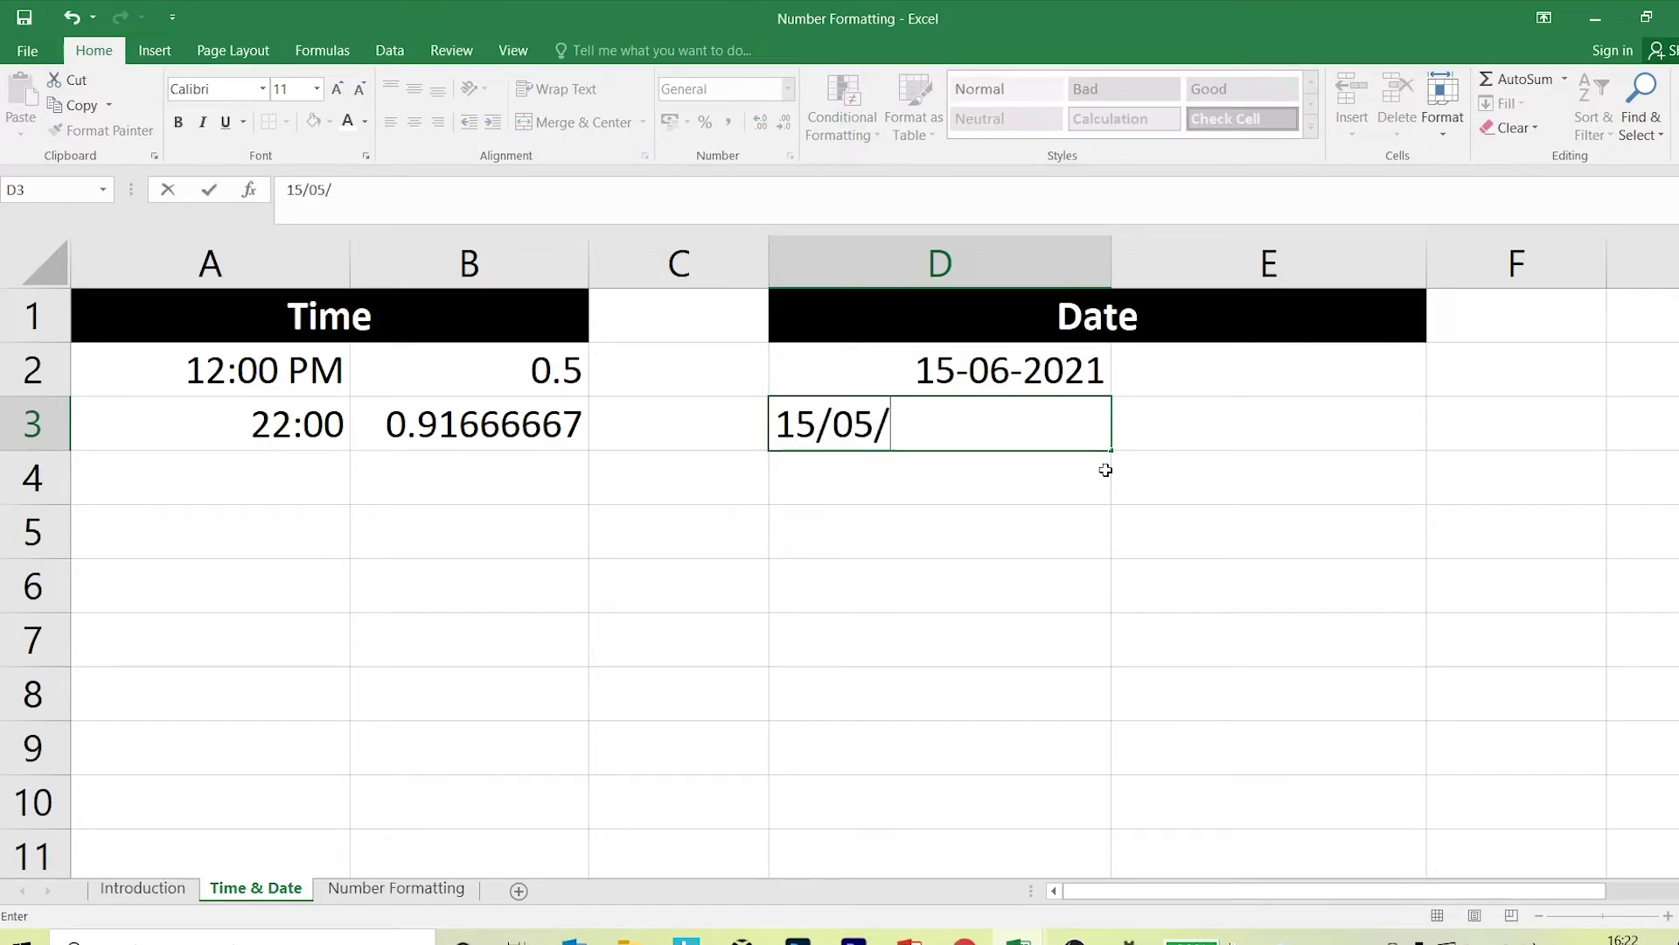
key("Return")
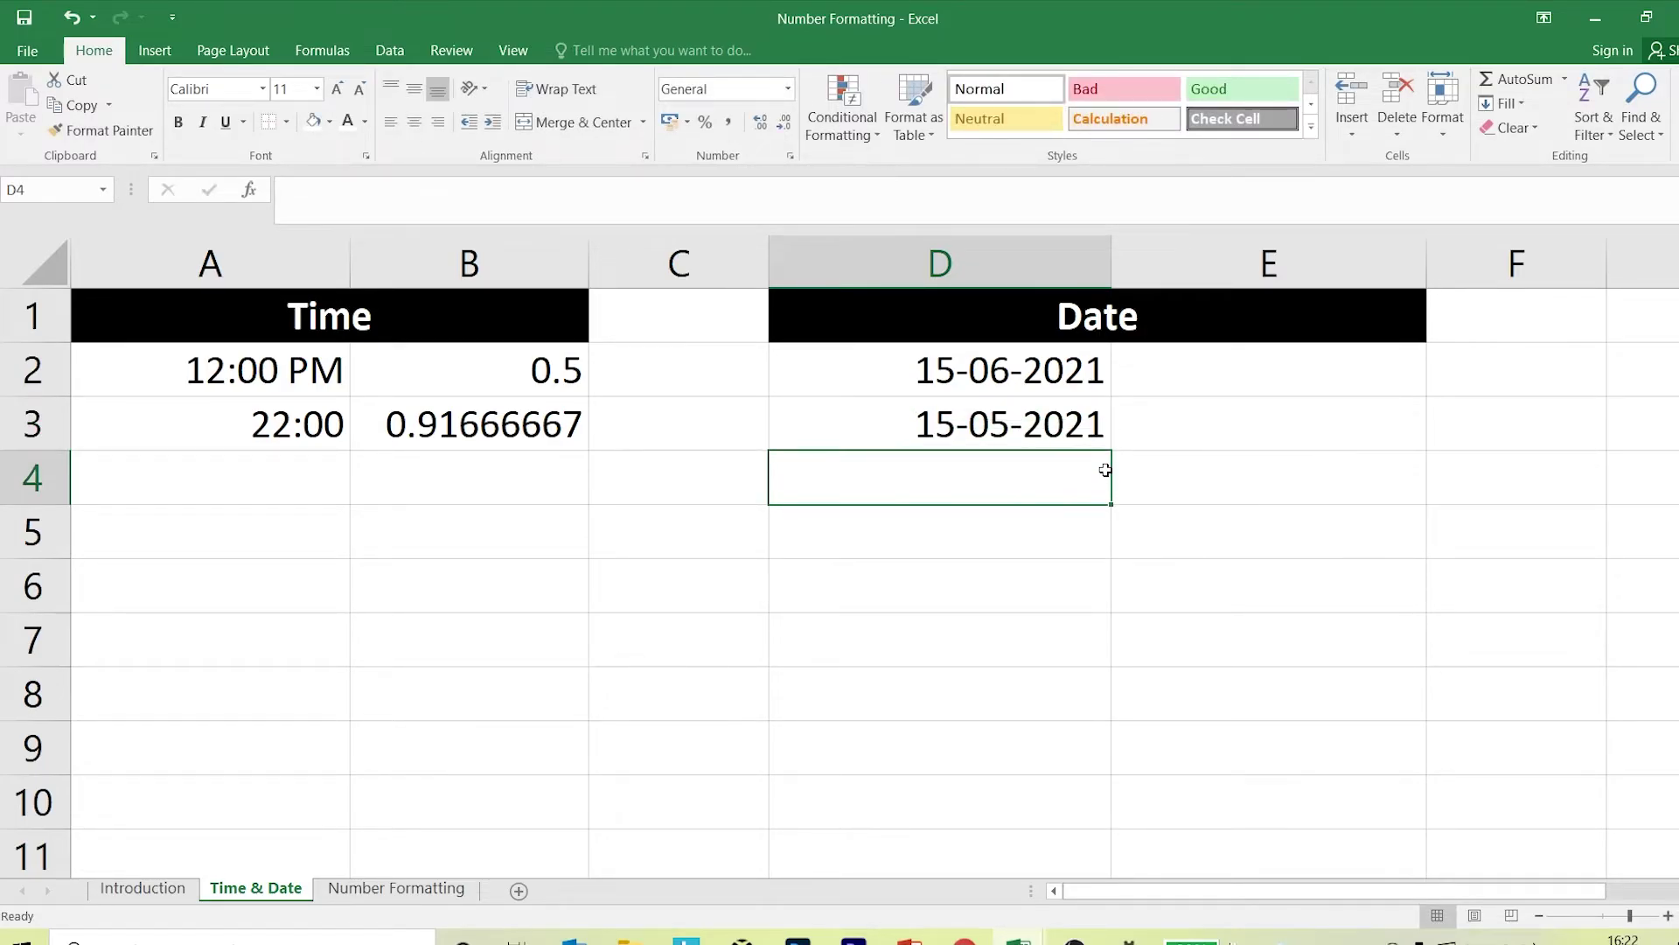
Enter 25/08/1995 and 25/07/1900 in D4:D5.
type("25/08")
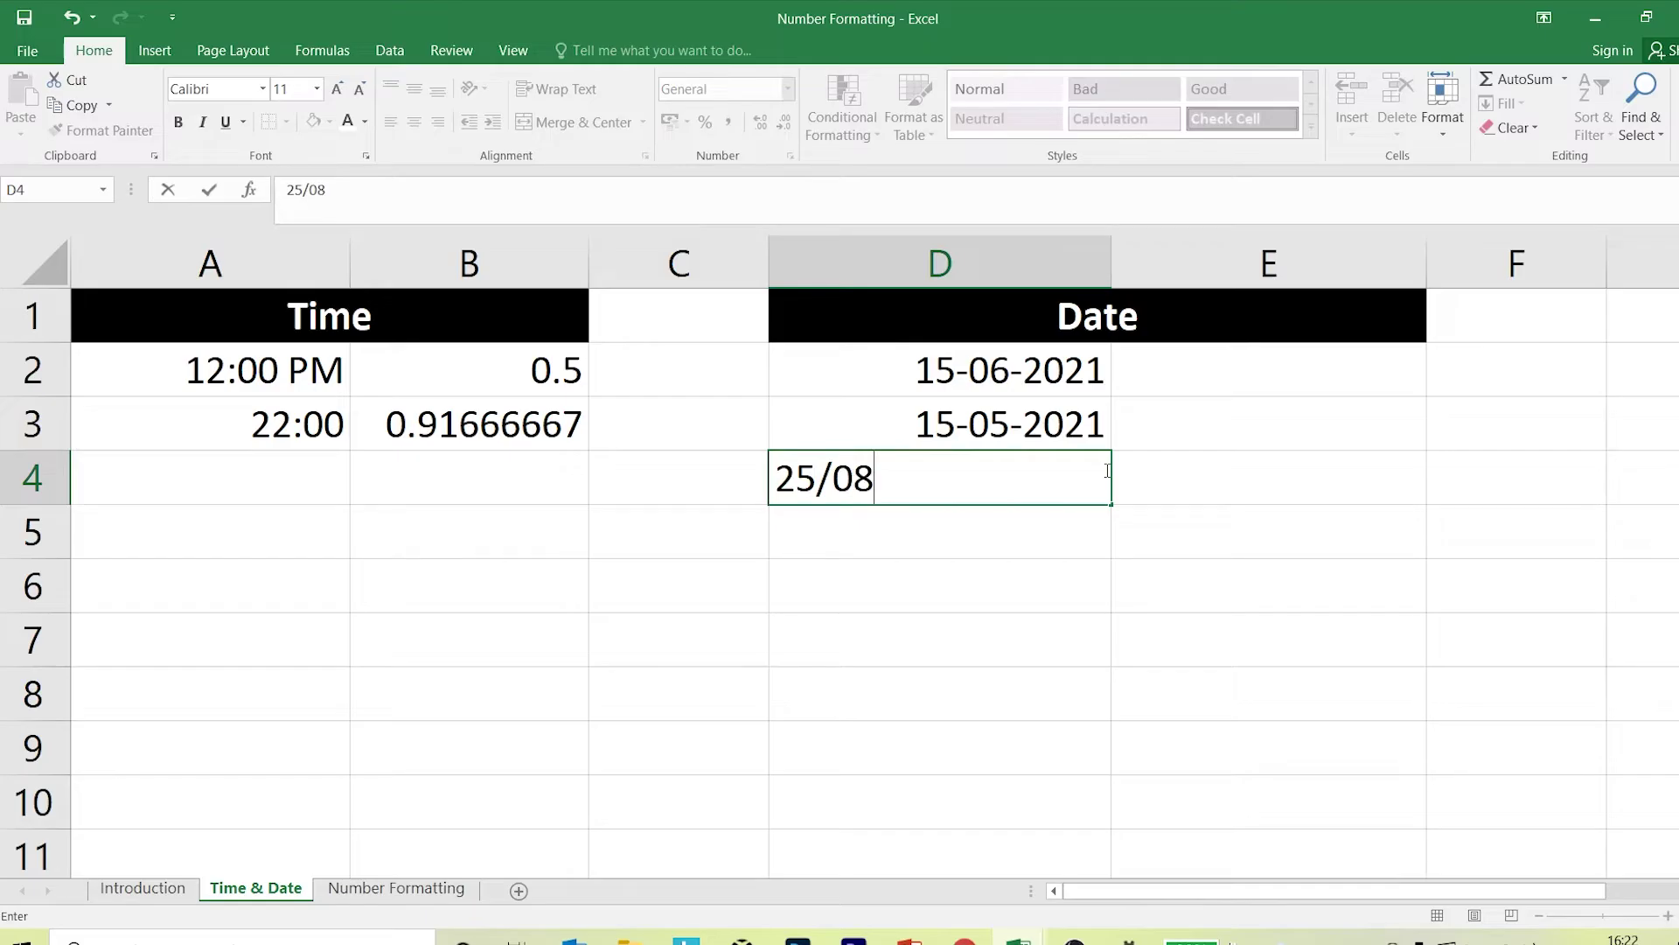
type("/1995")
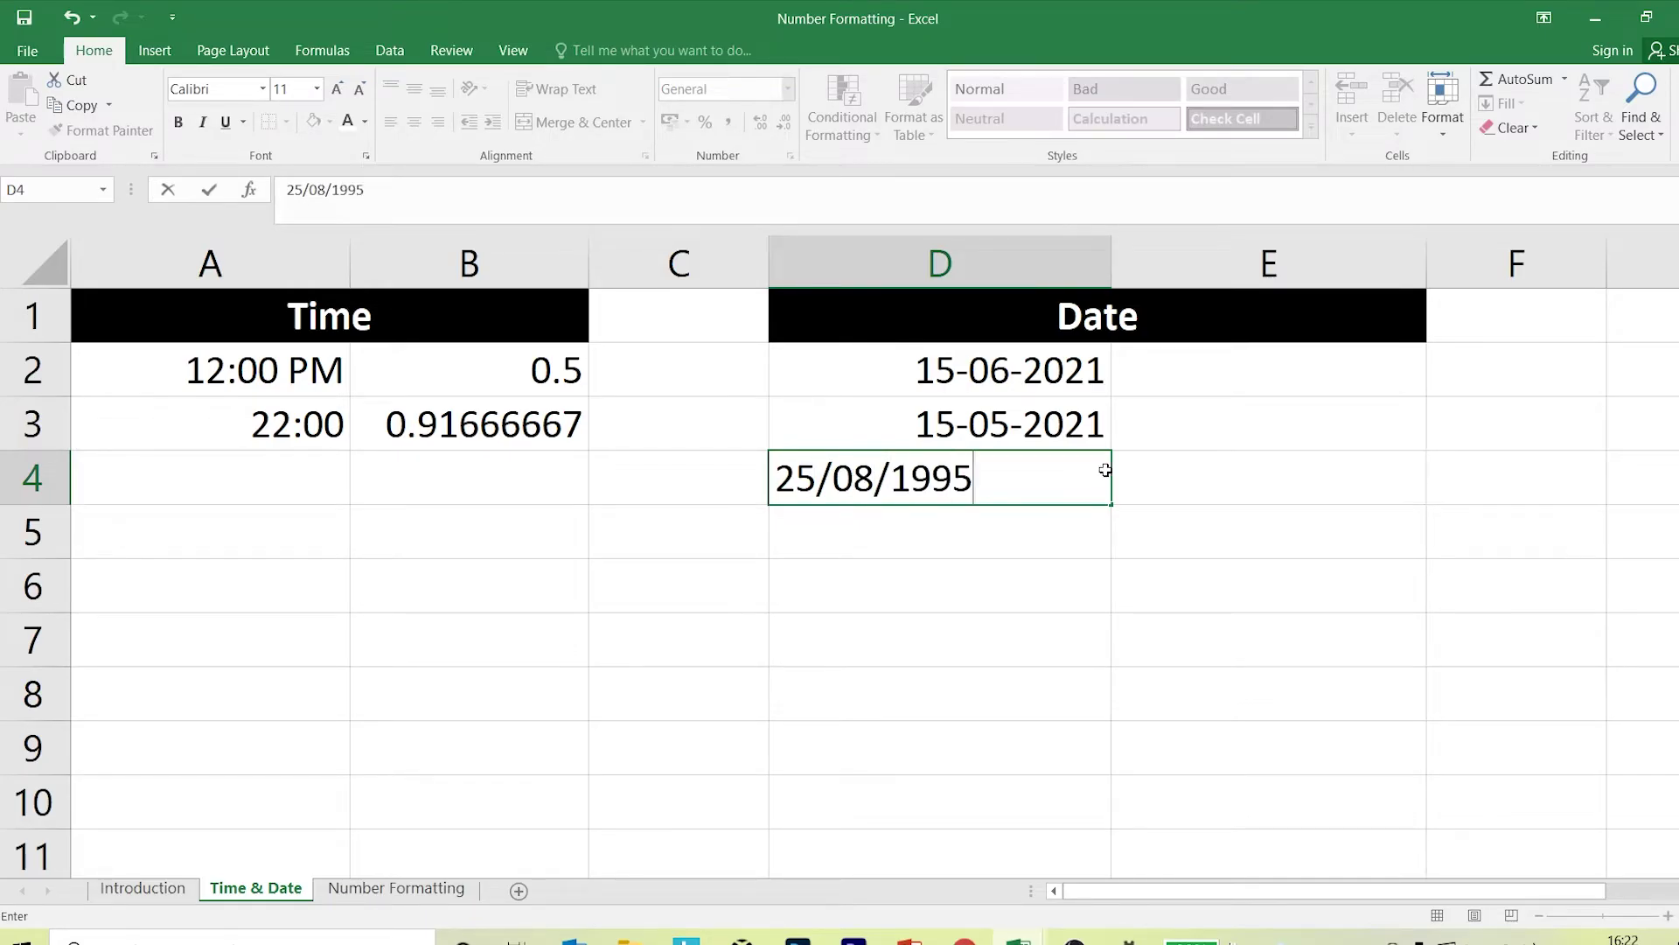
key("Return")
type("25/0")
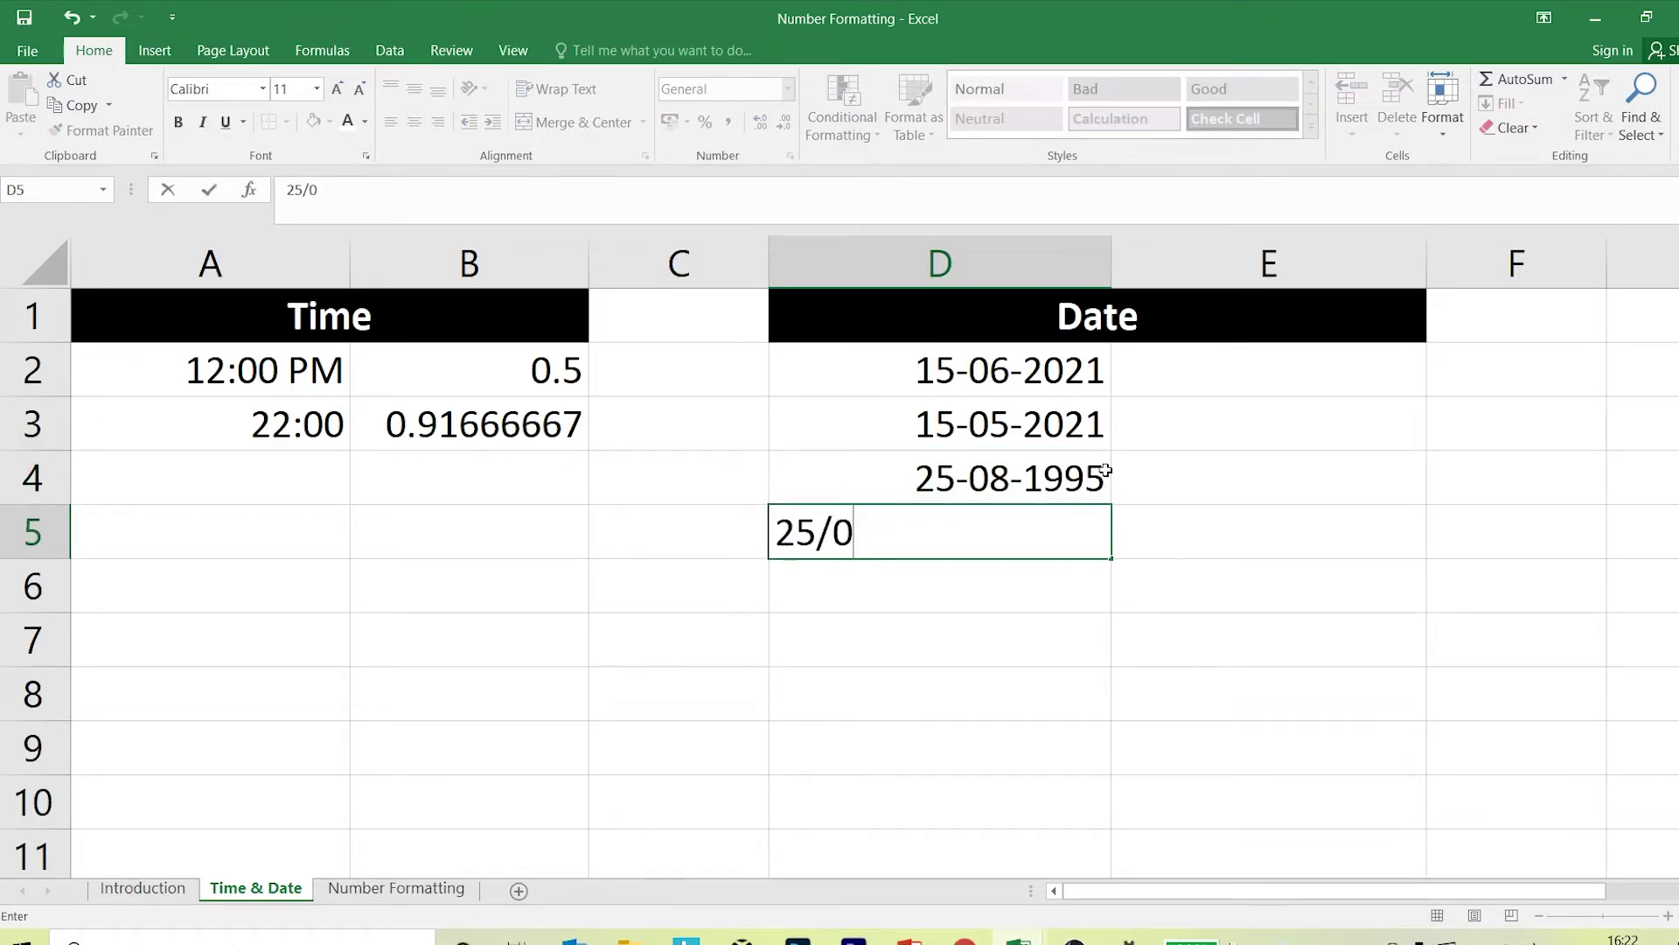
type("7/1900")
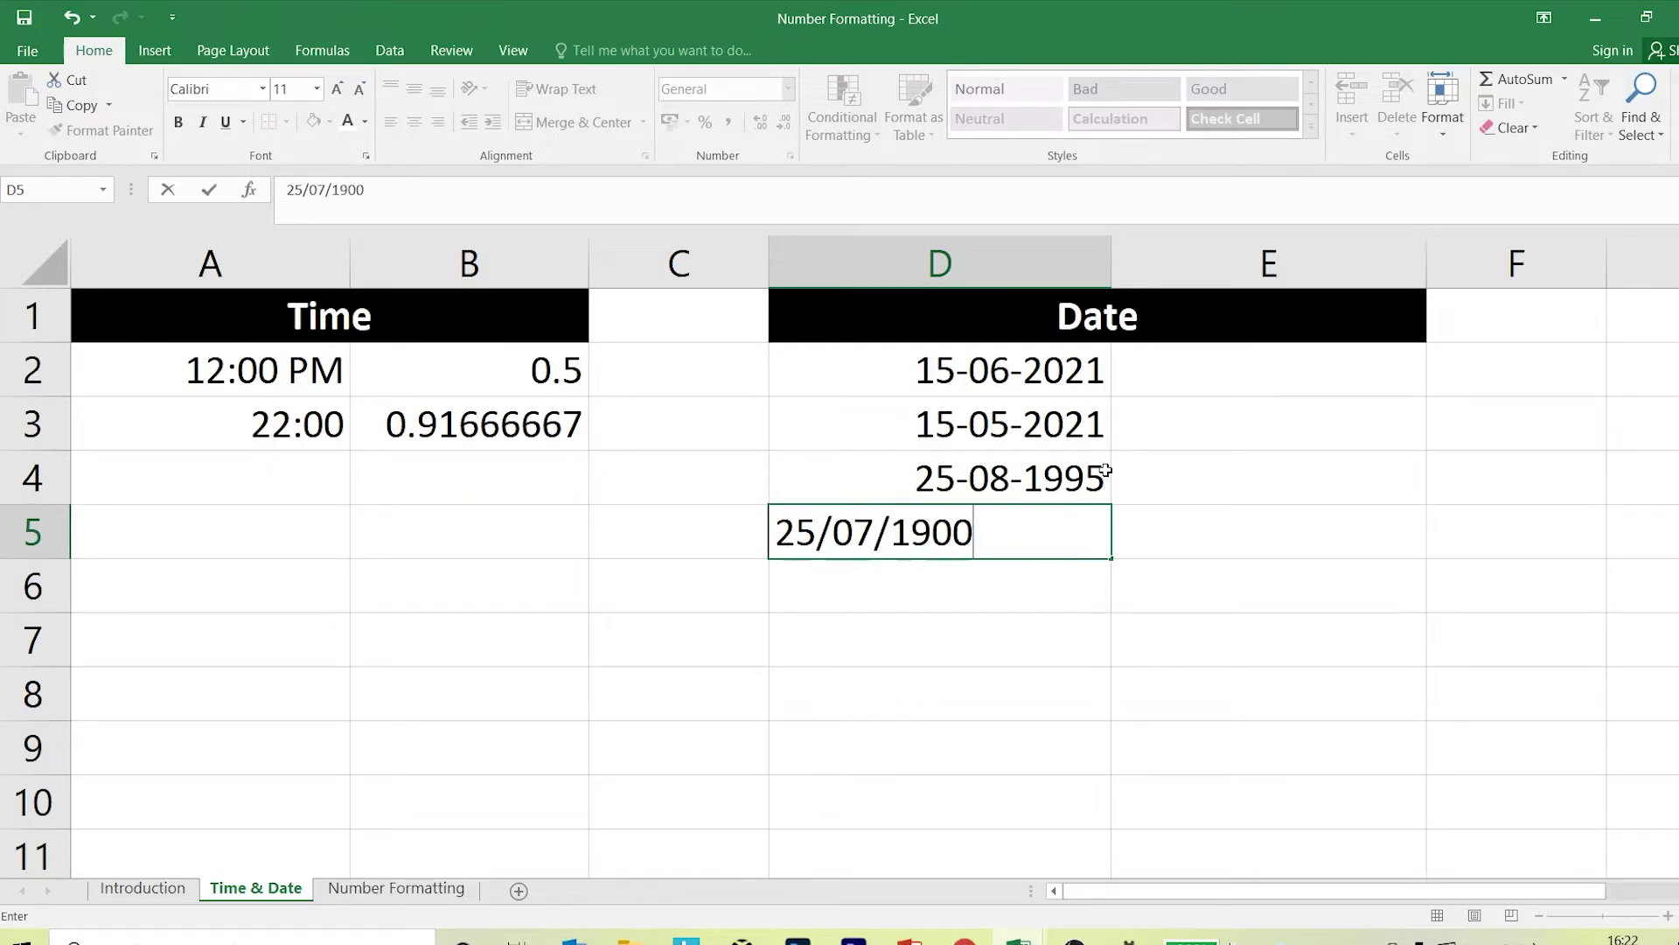
key("Return")
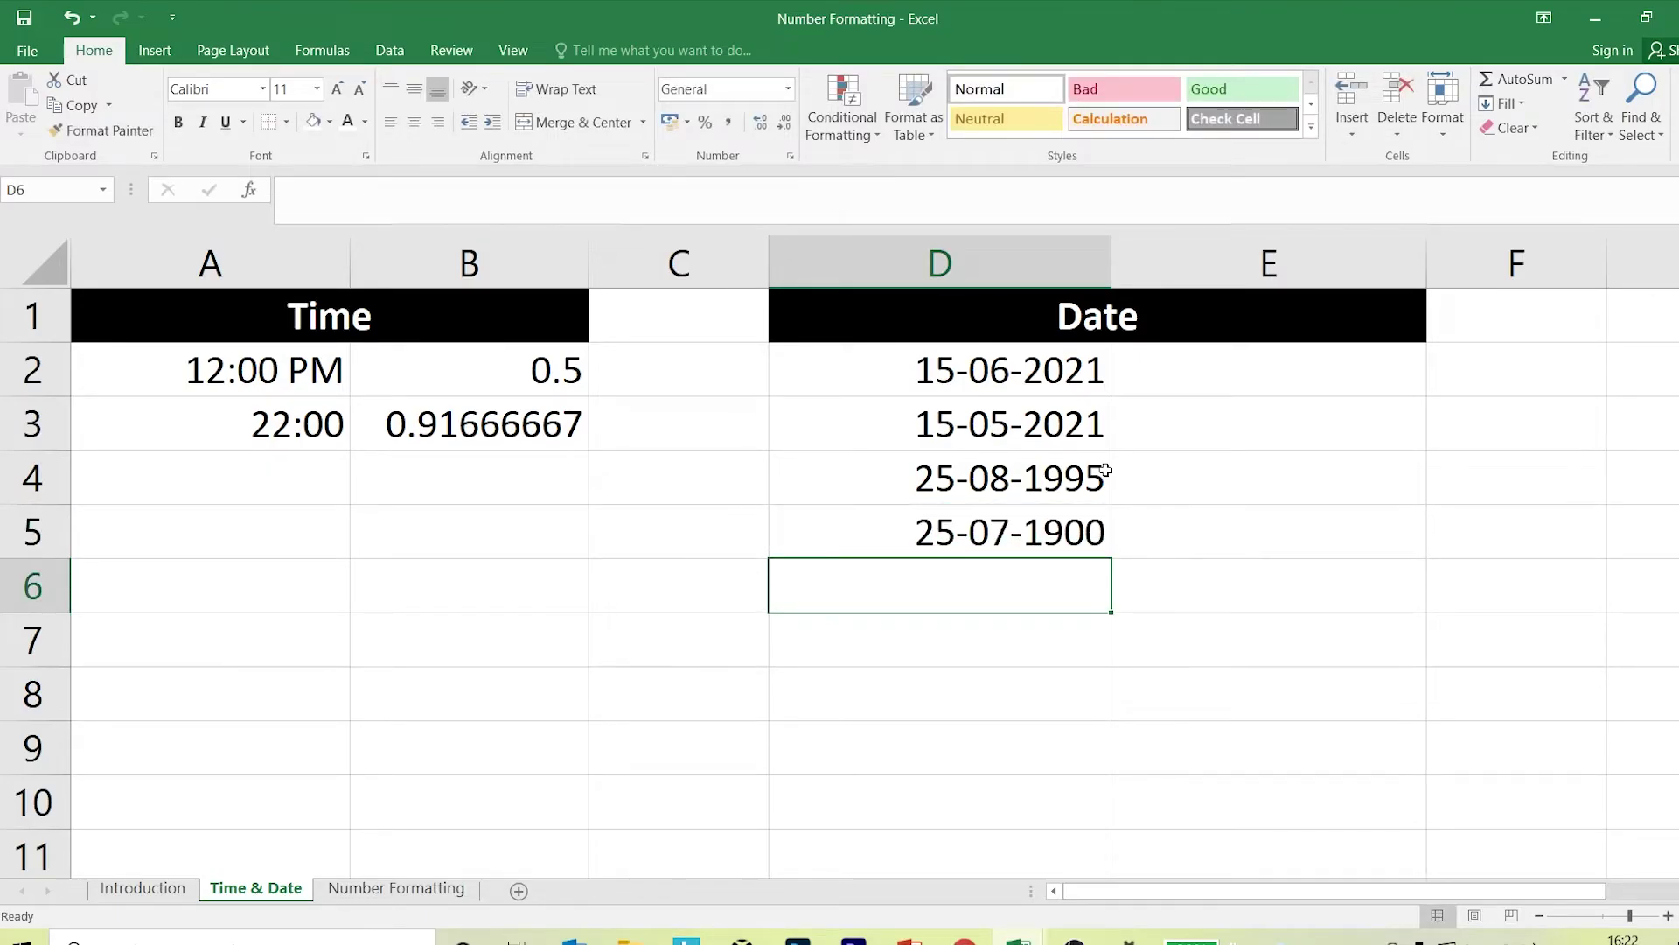
left_click_drag(1073, 375, 1071, 519)
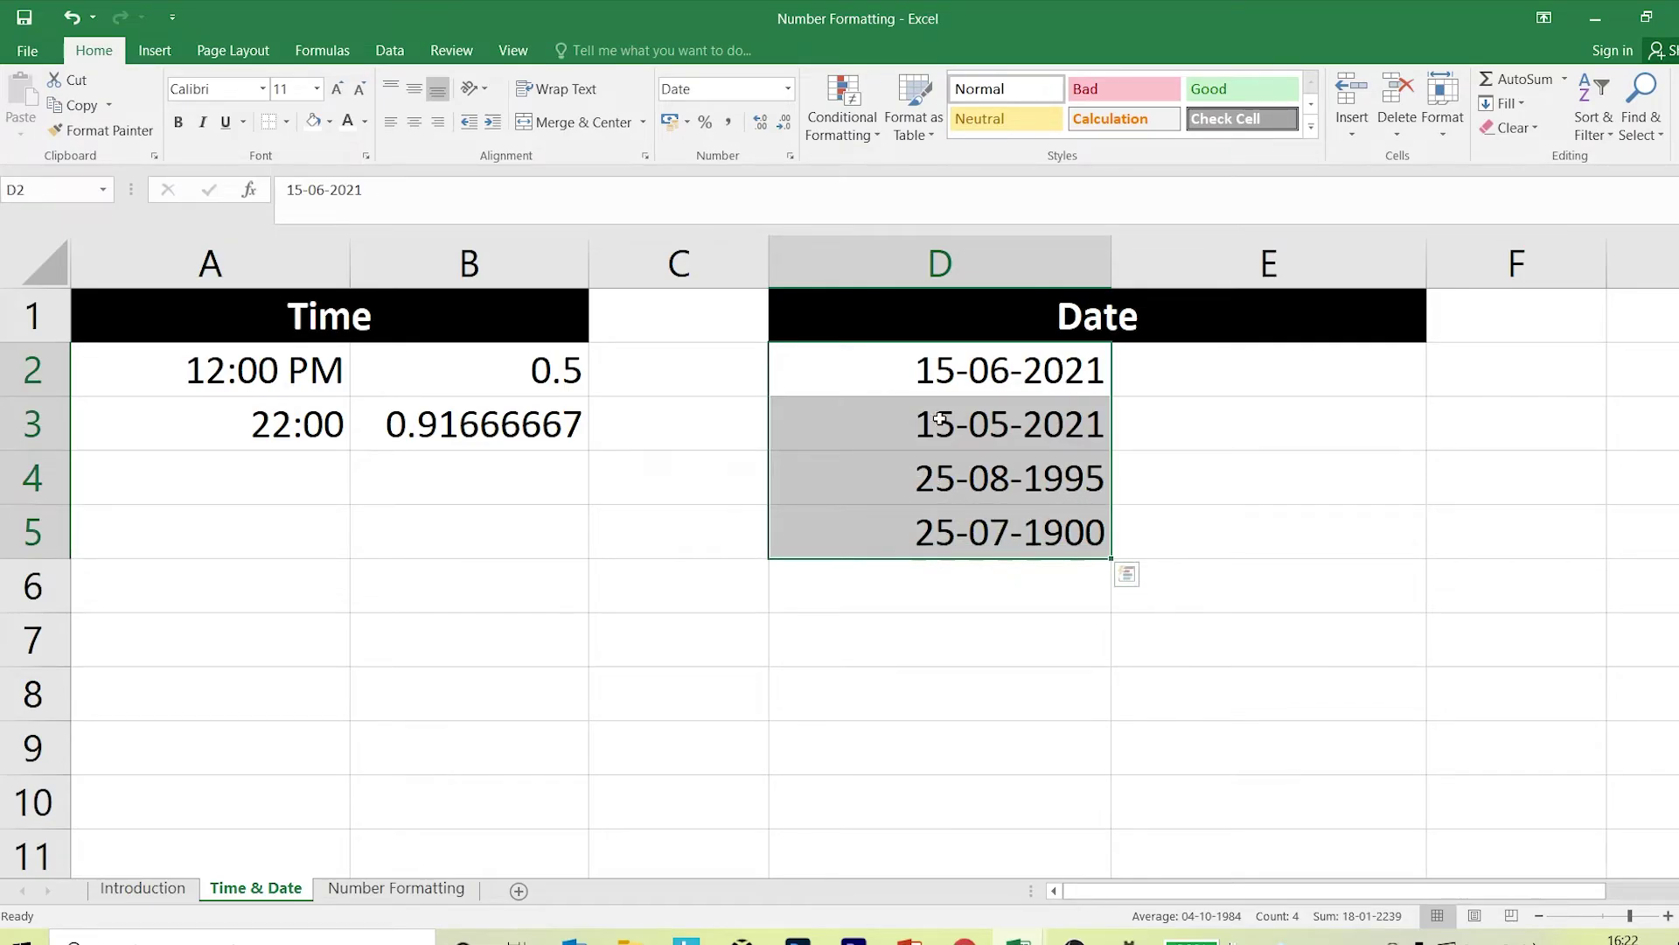
left_click(1022, 647)
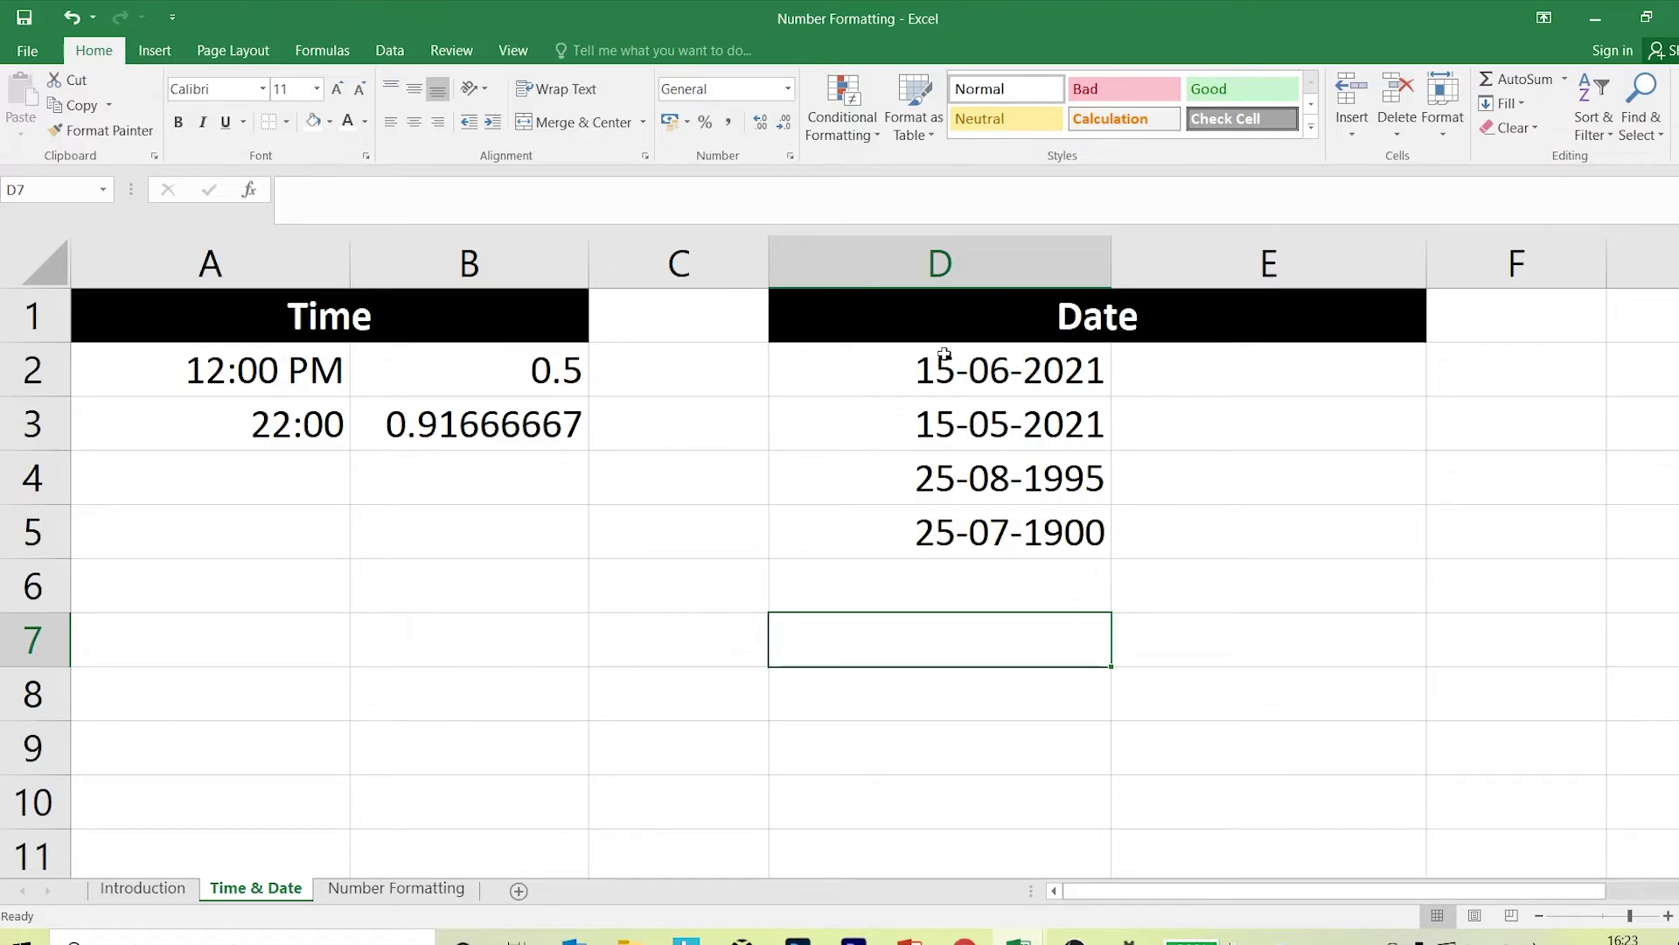
Paste D2:D5 as values into E2:E5, revealing serial numbers 44362, 44331, 34936 and 207.
left_click_drag(946, 368, 954, 523)
key("ctrl+c")
left_click(1158, 374)
right_click(1160, 358)
left_click(1142, 351)
right_click(1145, 354)
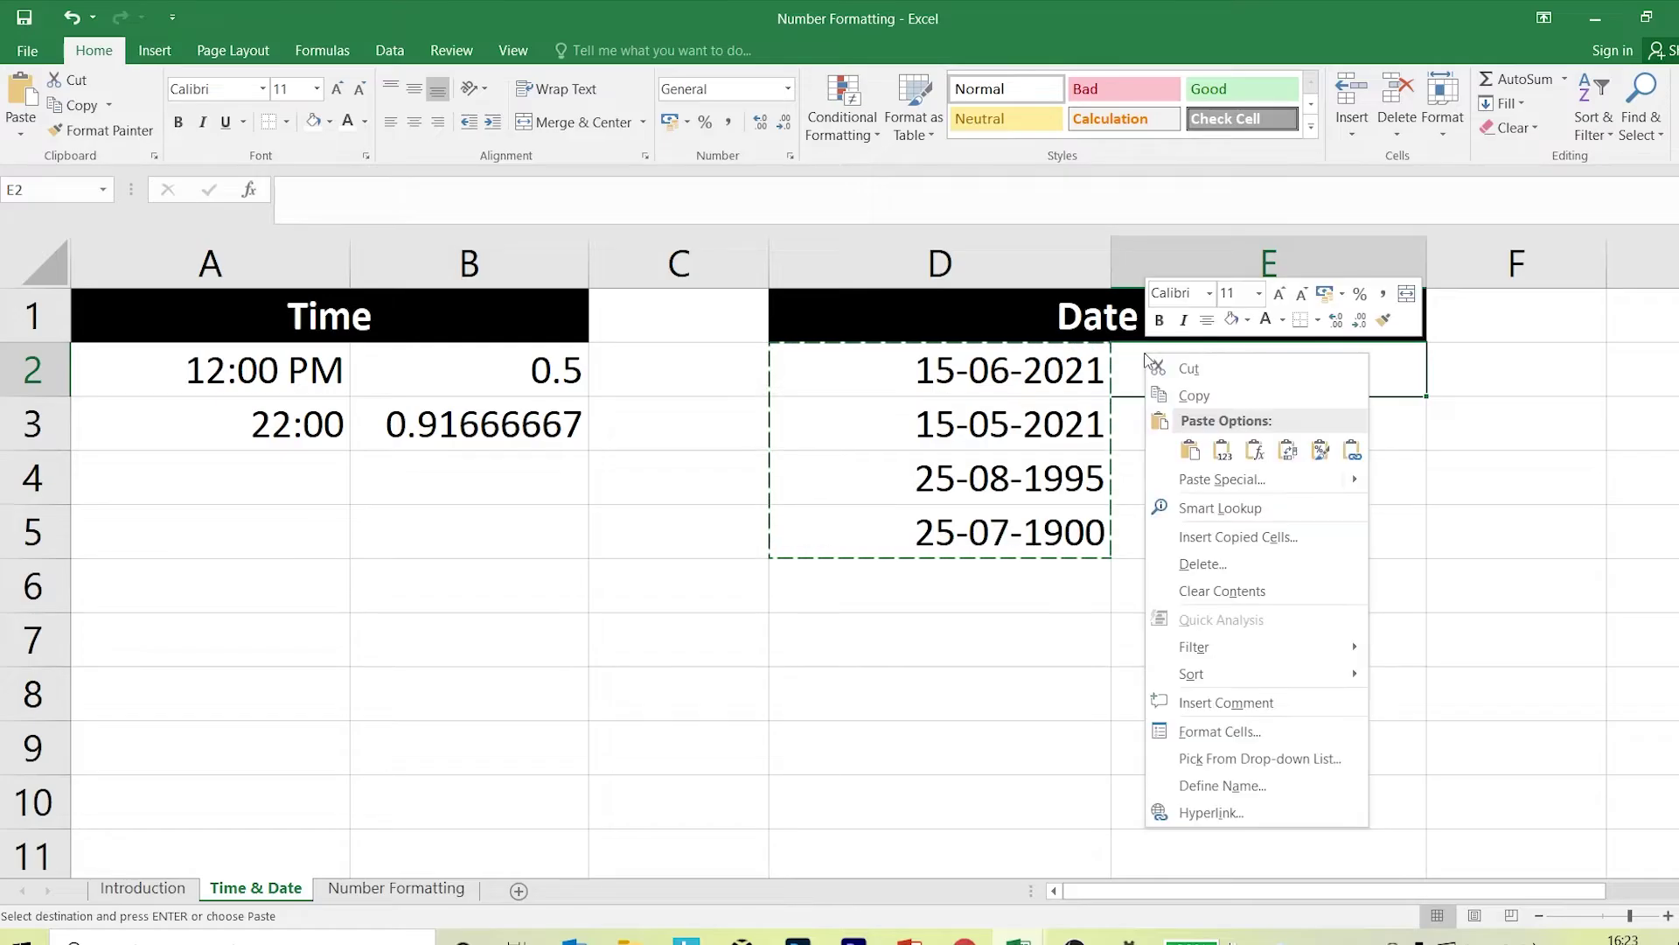
left_click(1222, 451)
left_click(1492, 480)
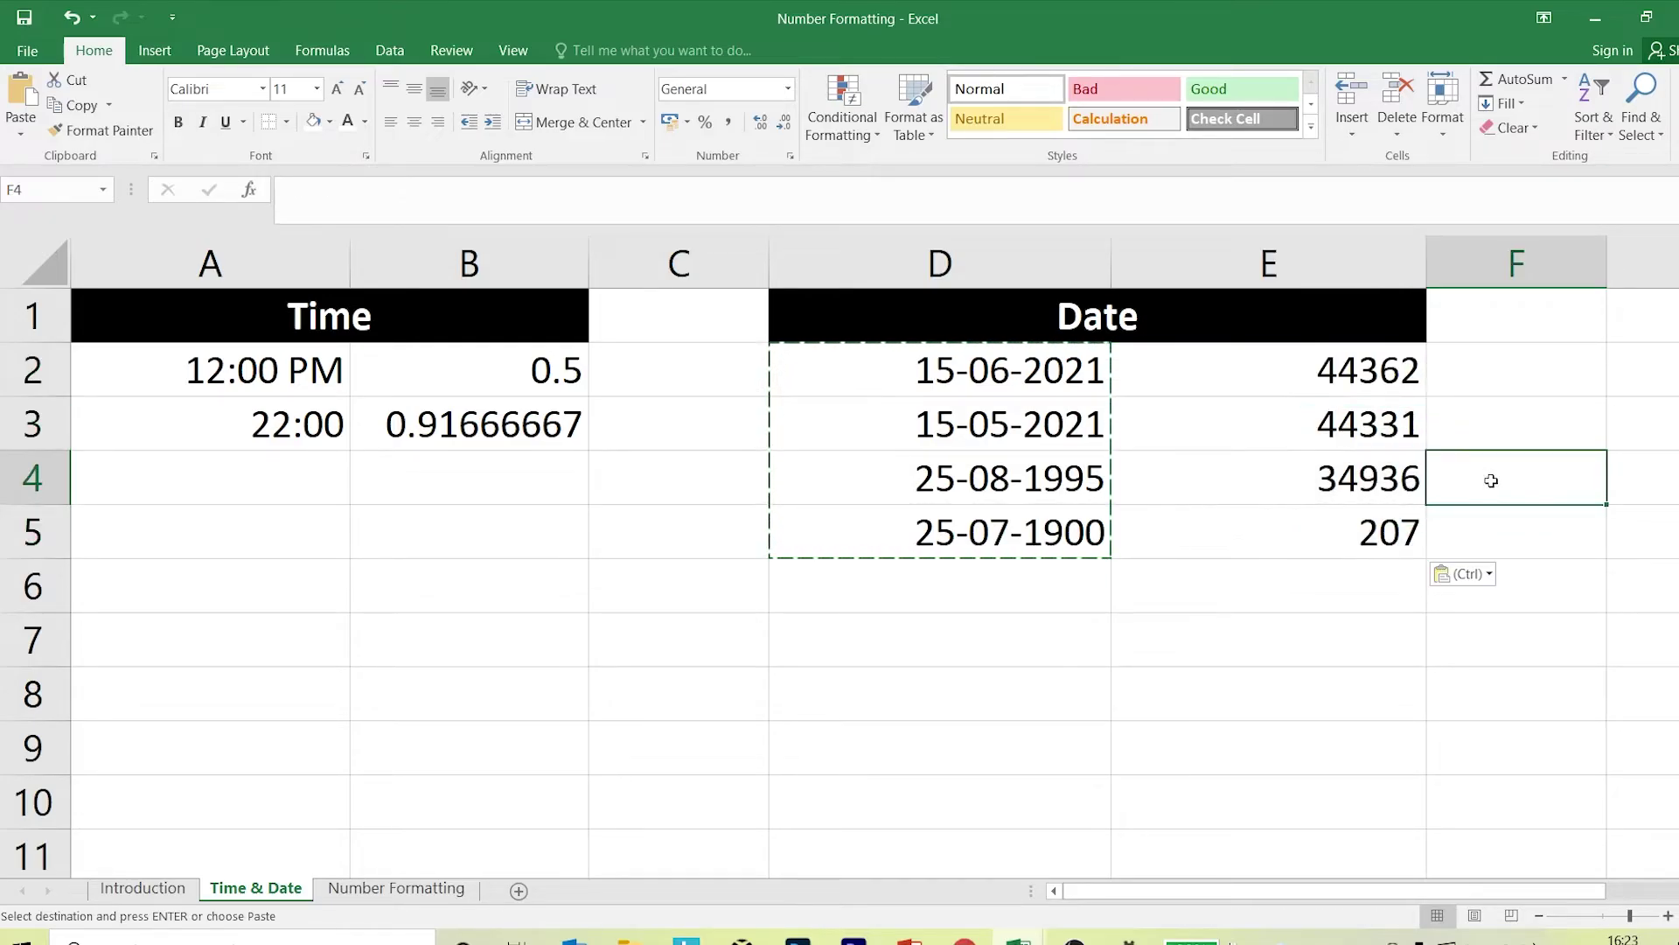
key("Escape")
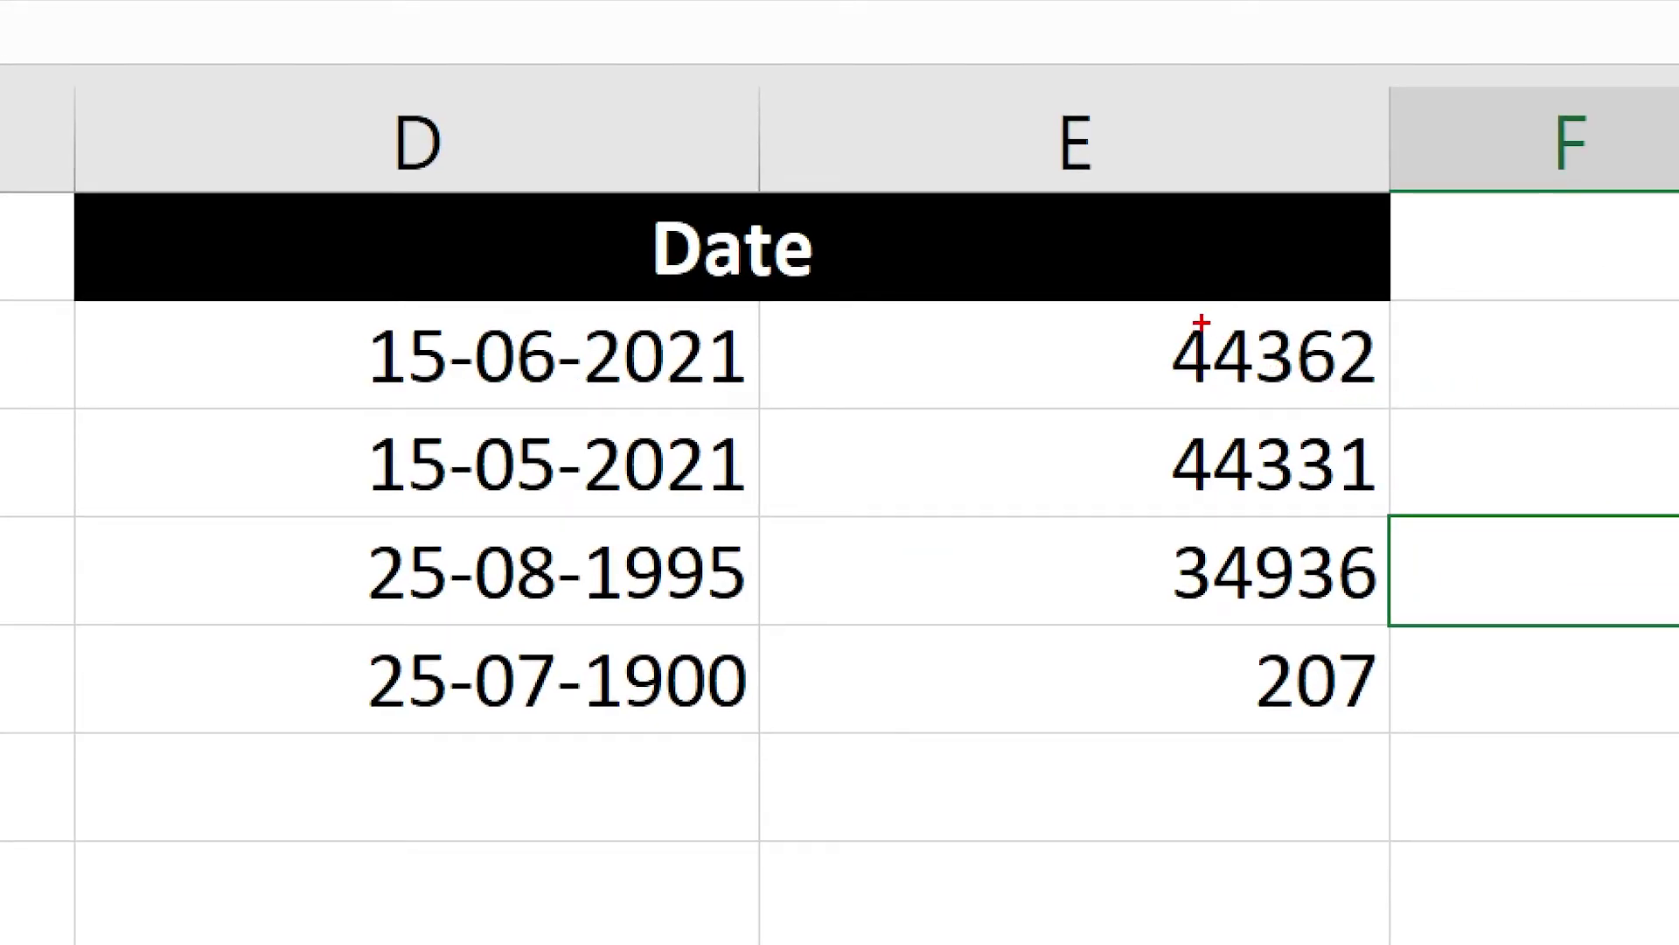
Select across the date and serial-number cells to compare them.
left_click_drag(1134, 321, 1403, 407)
left_click_drag(1251, 398, 1195, 537)
mouse_move(259, 287)
left_mouse_down()
mouse_move(765, 420)
mouse_move(861, 524)
left_mouse_up()
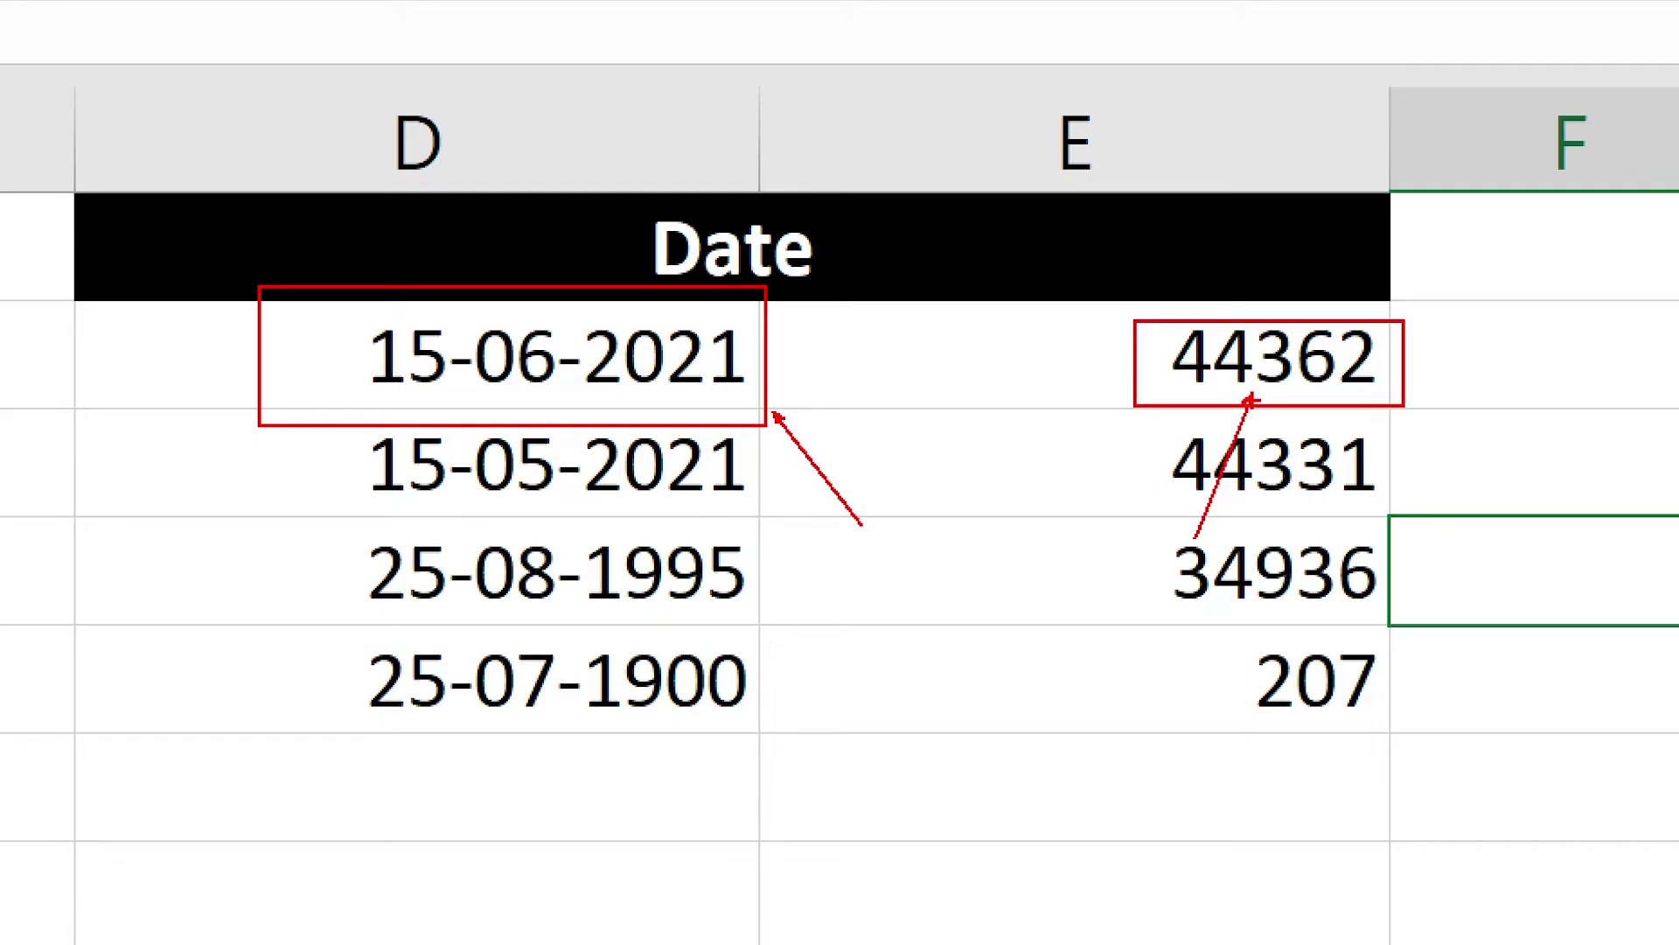
key("Escape")
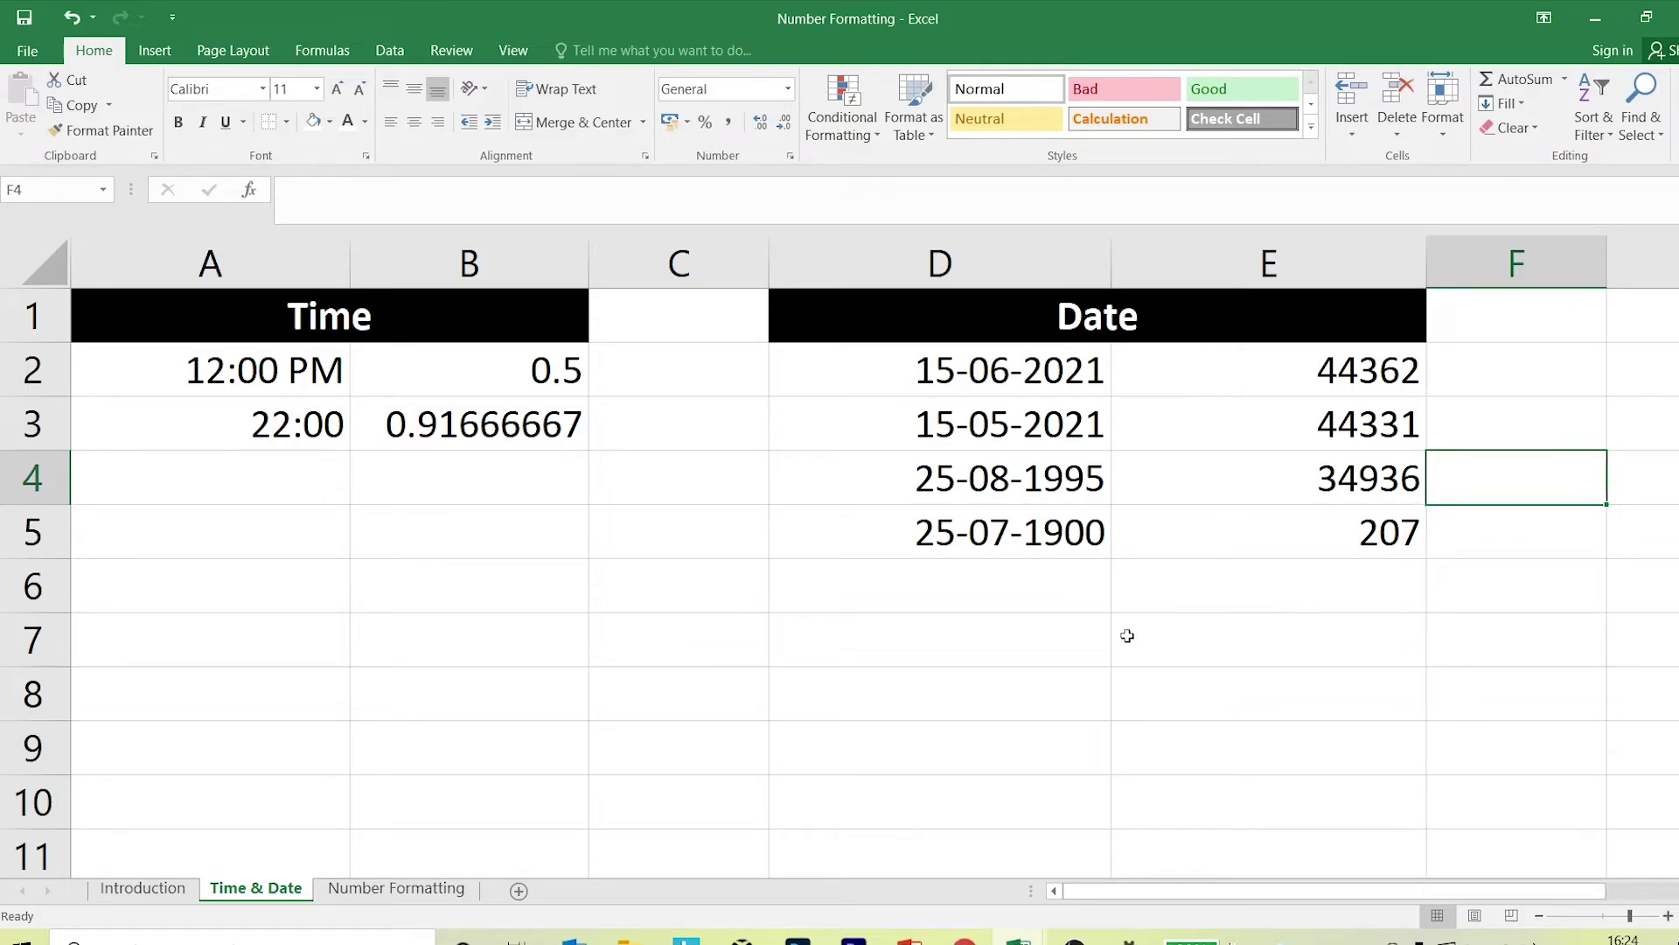
left_click(1040, 584)
type("01/")
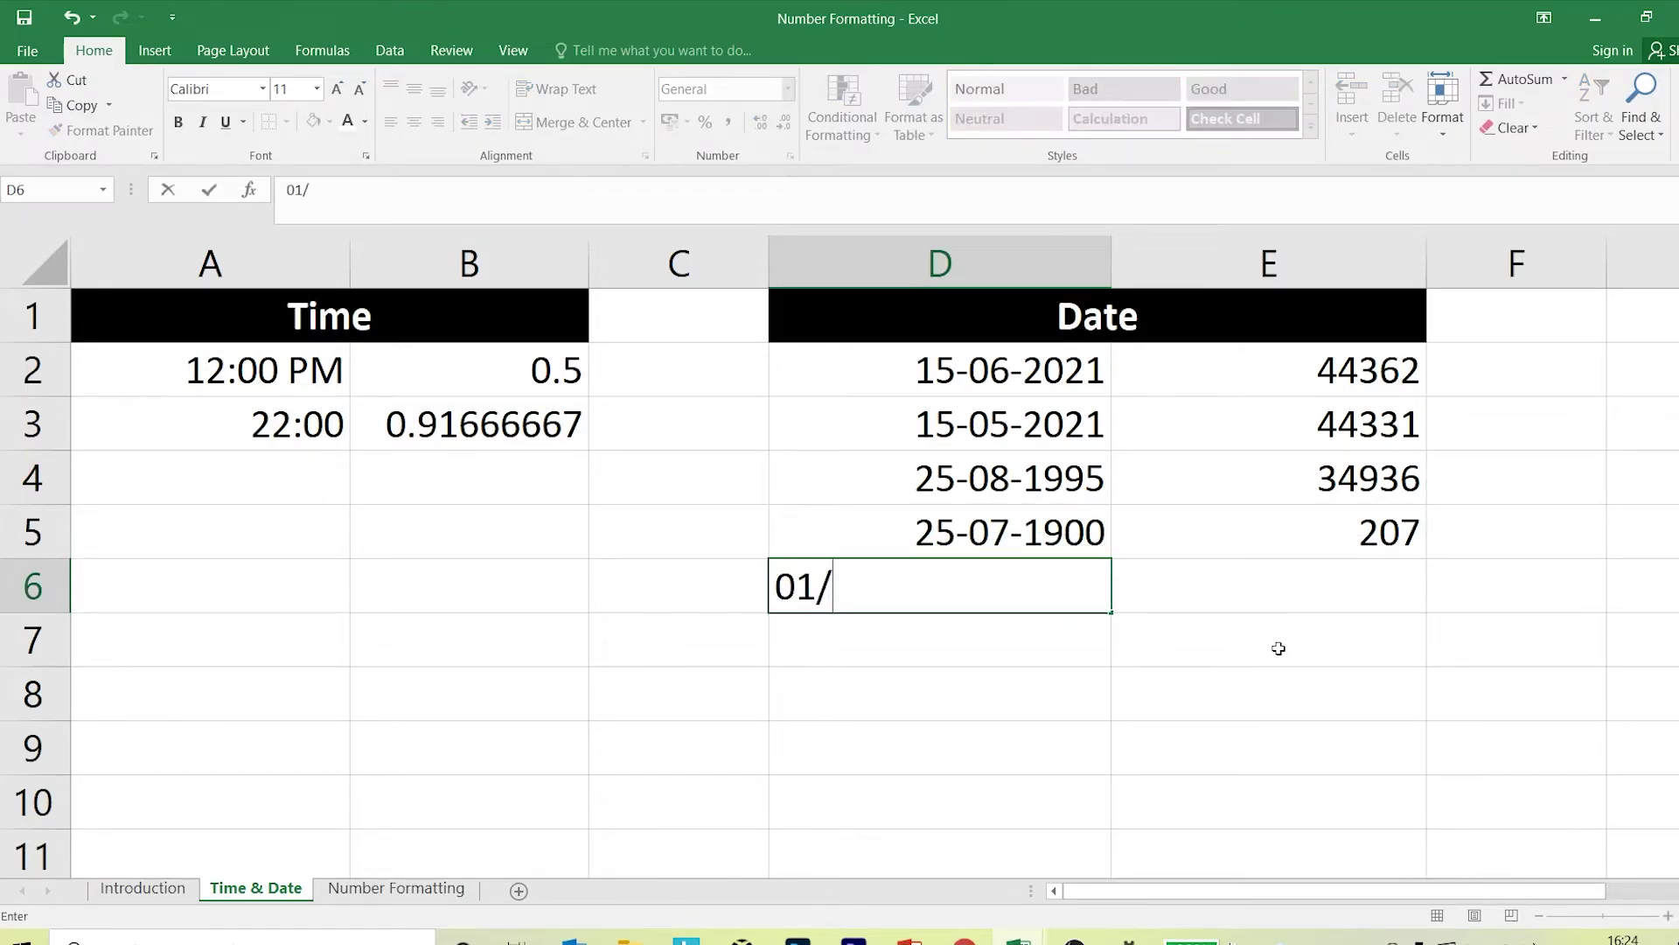
type("01/19")
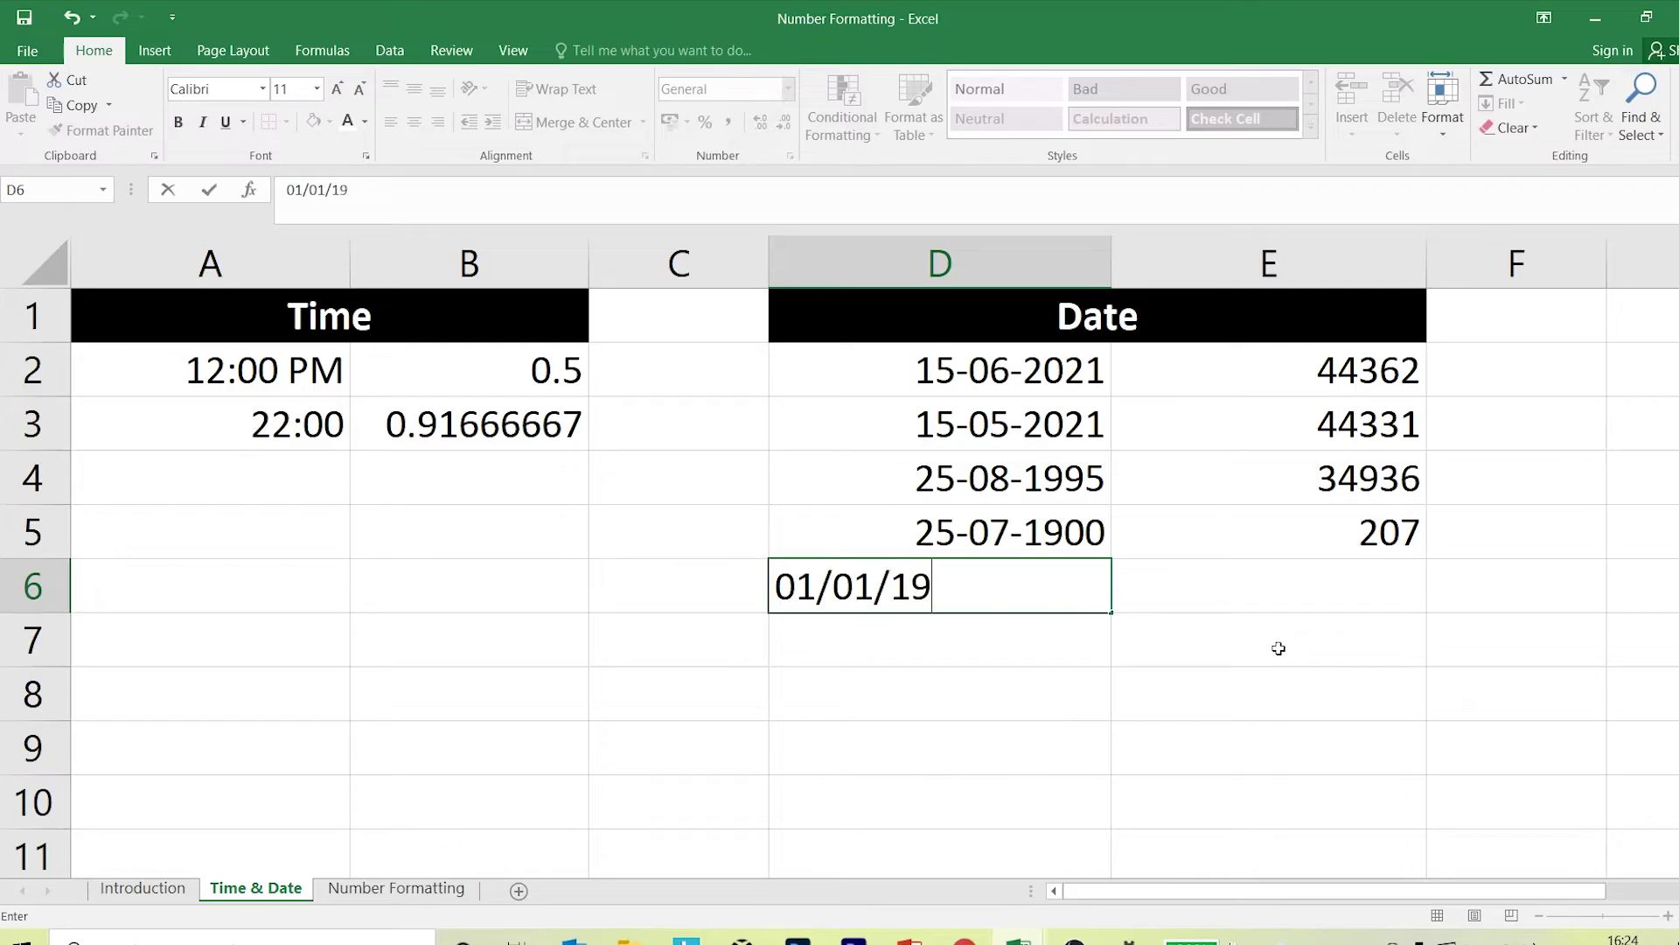
type("00")
key("Return")
left_click(1068, 585)
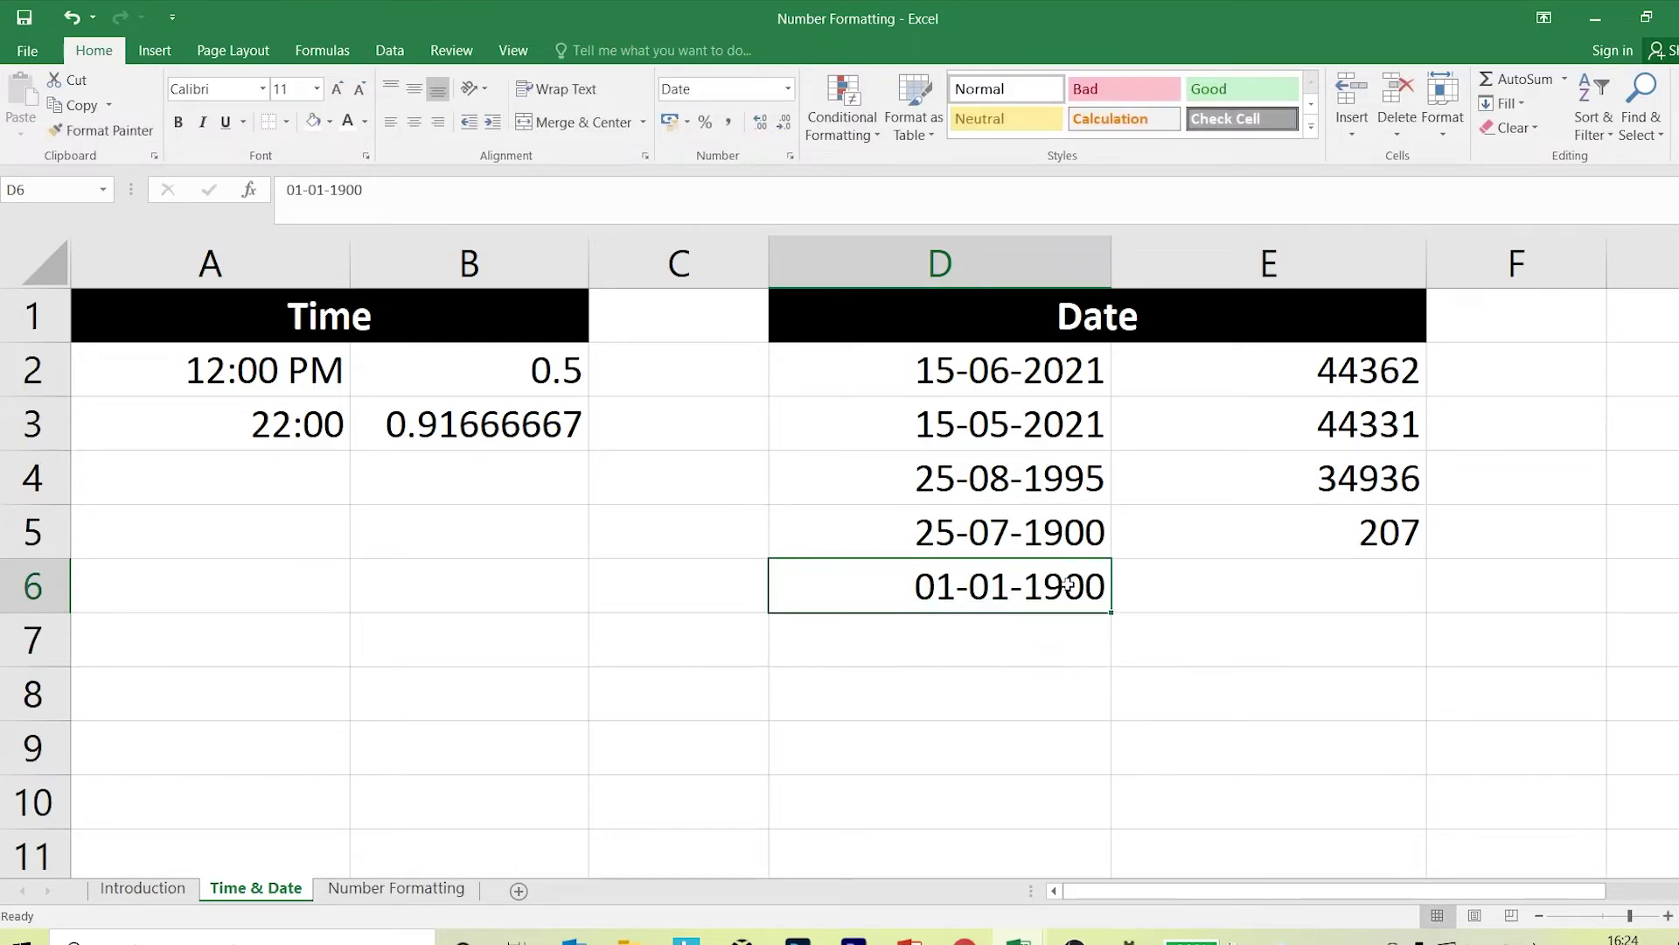
key("ctrl+c")
right_click(1251, 599)
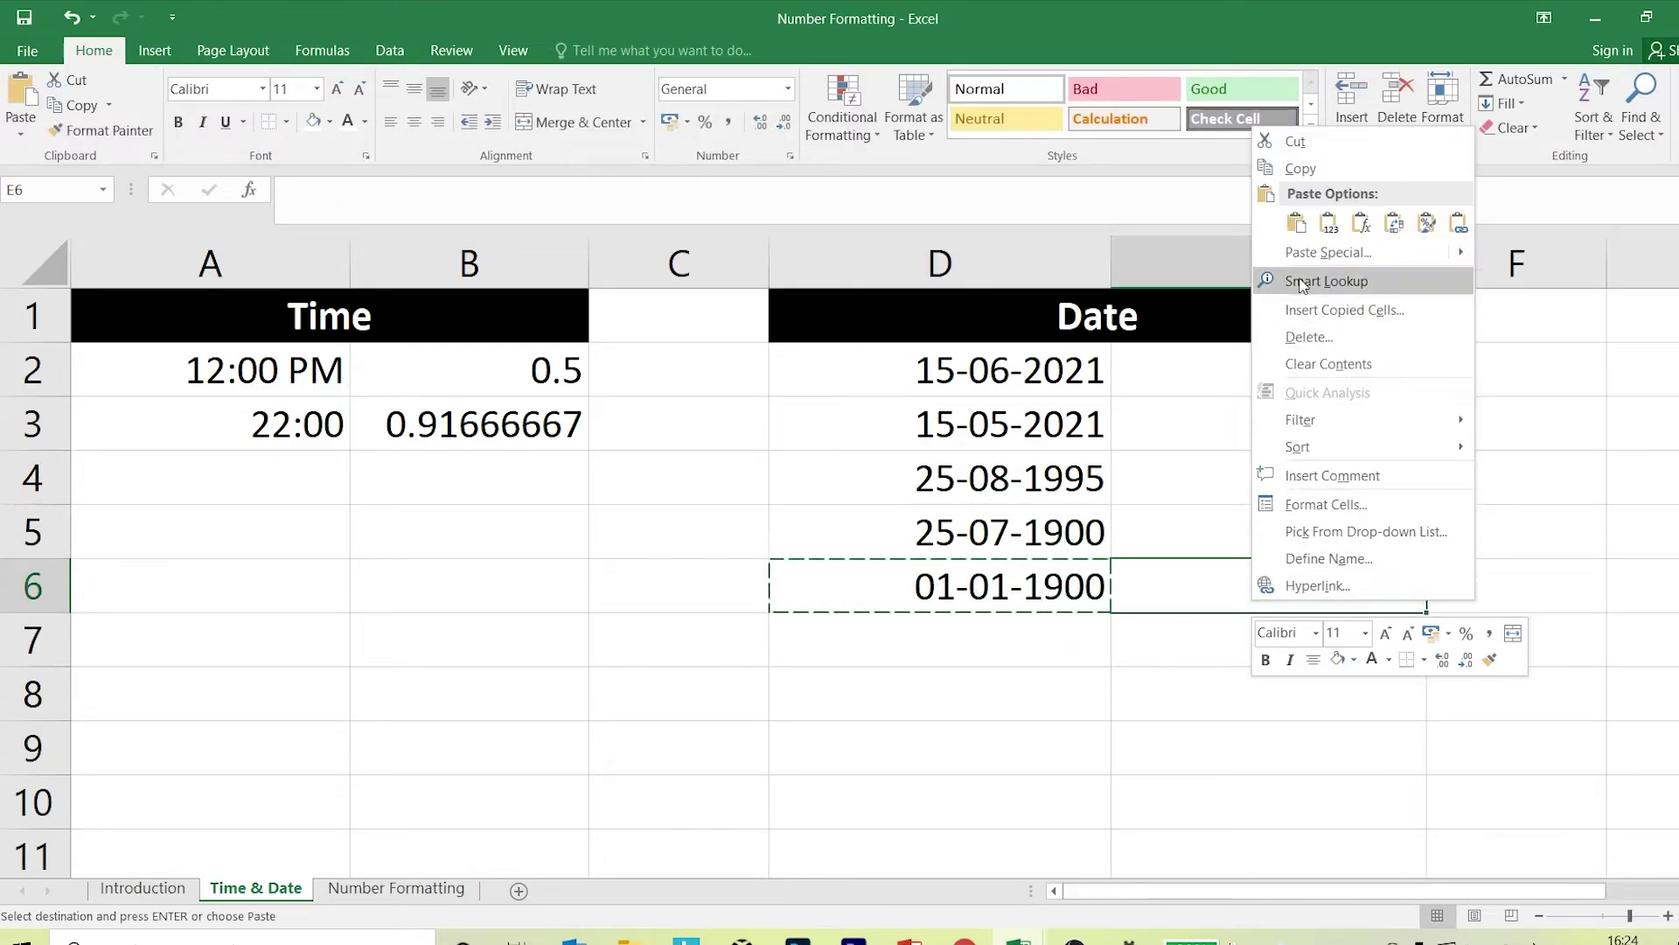
left_click(1343, 223)
left_click(1518, 644)
key("Escape")
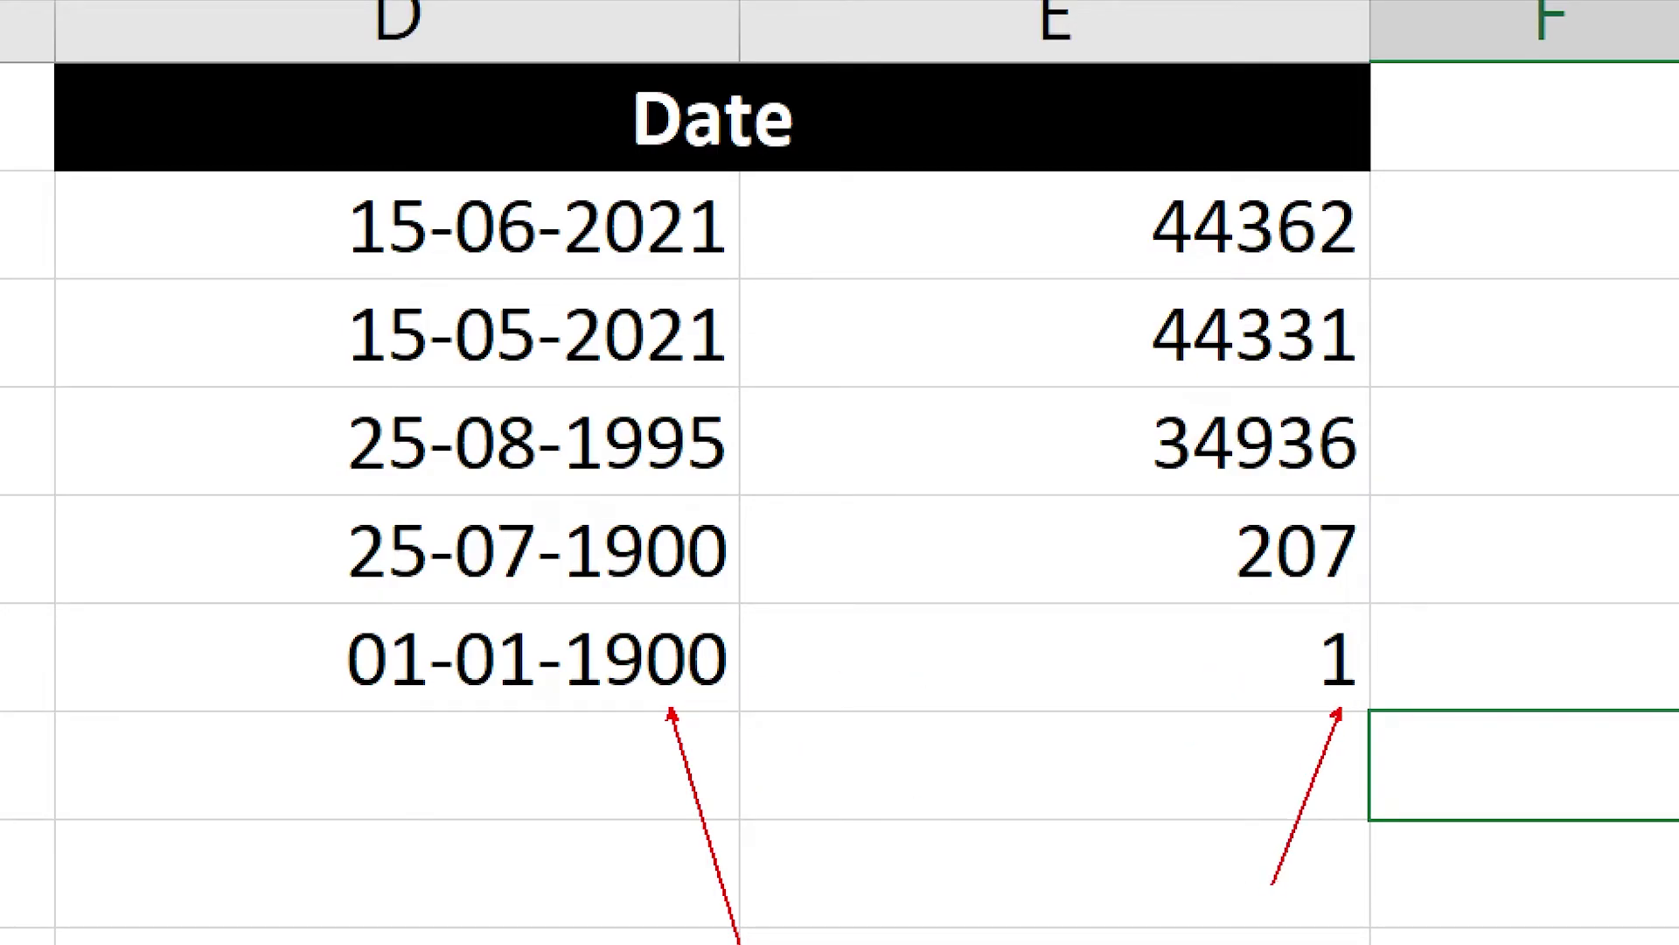
left_click_drag(278, 503, 1403, 597)
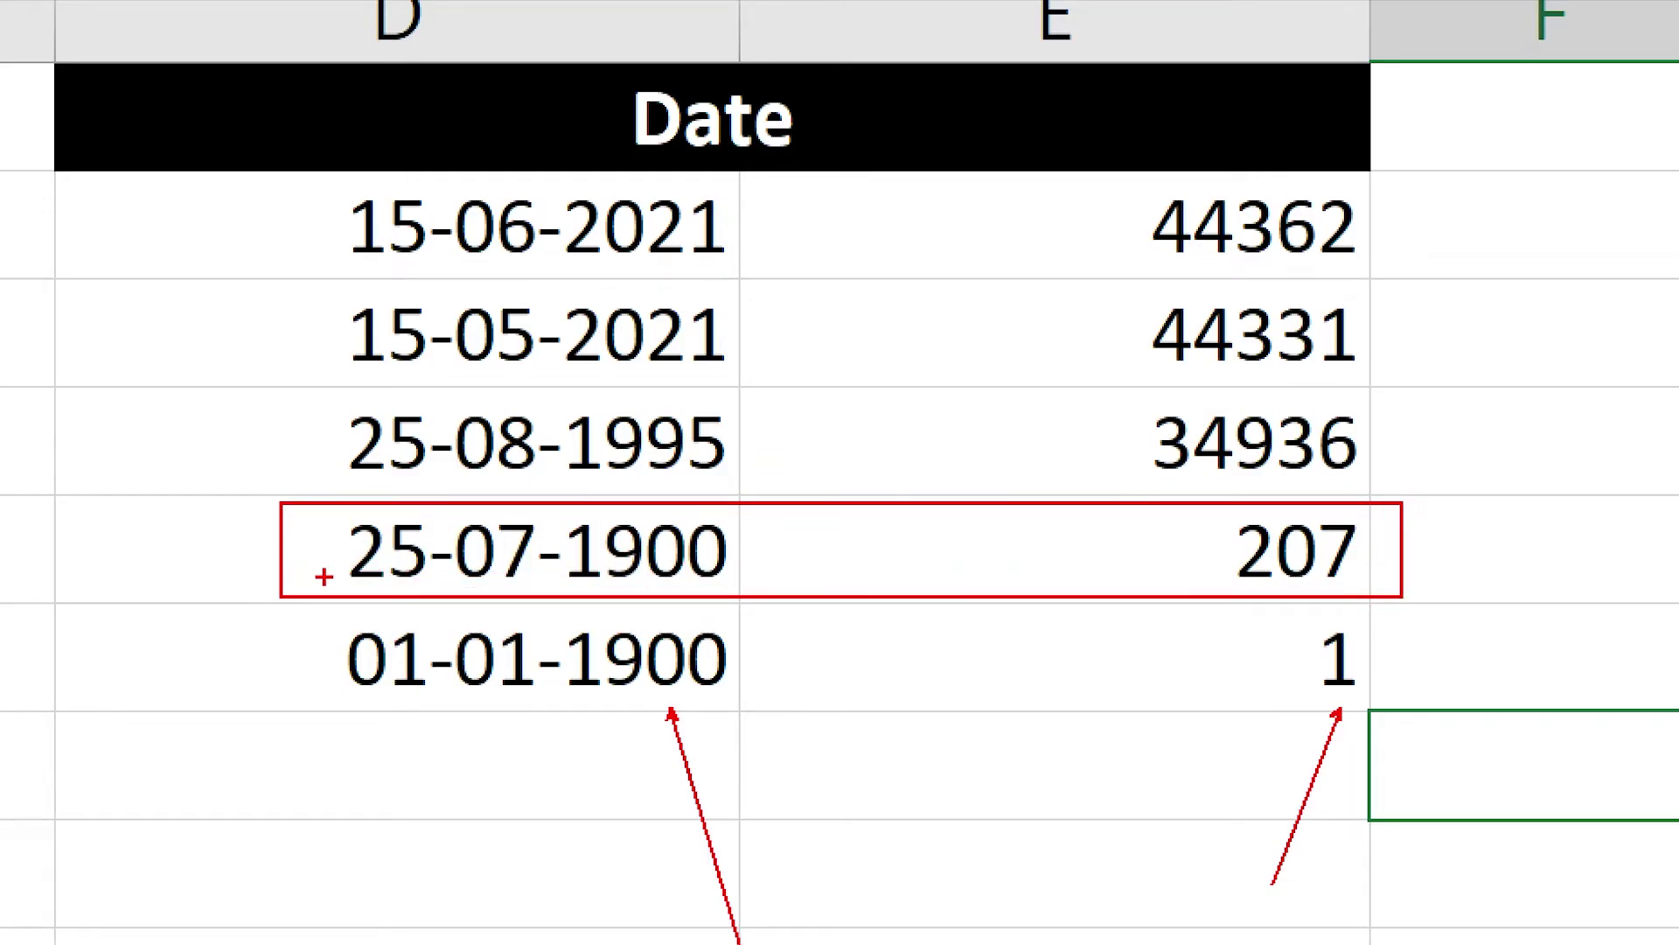
left_click_drag(313, 580, 7, 941)
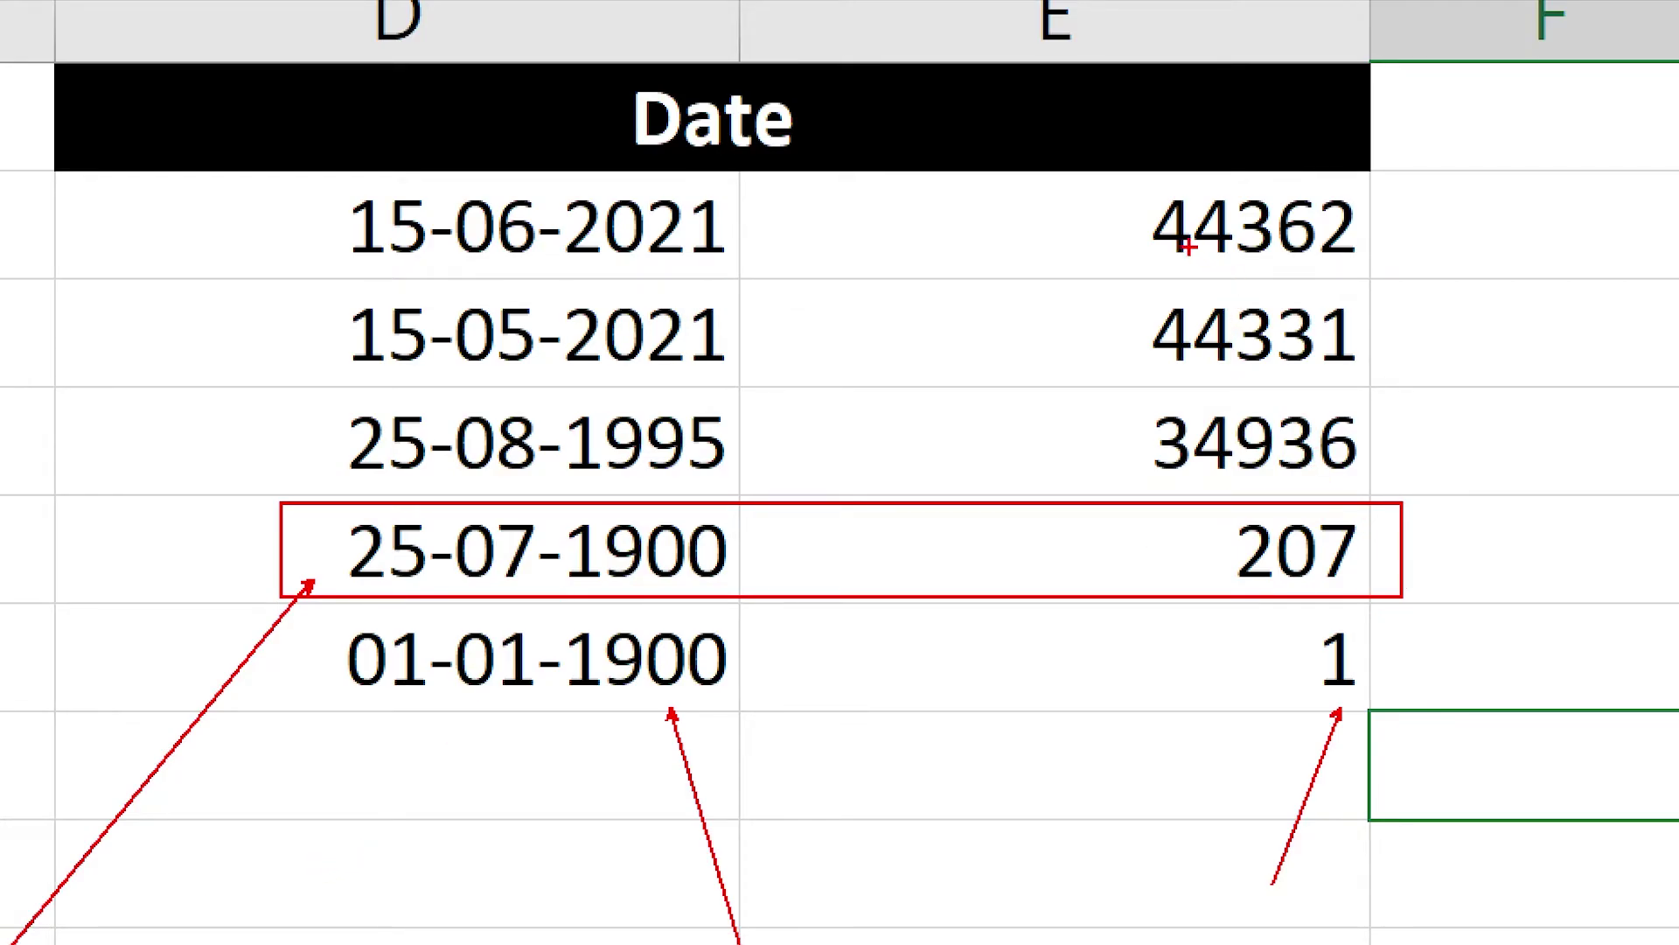
left_click_drag(1067, 181, 1379, 270)
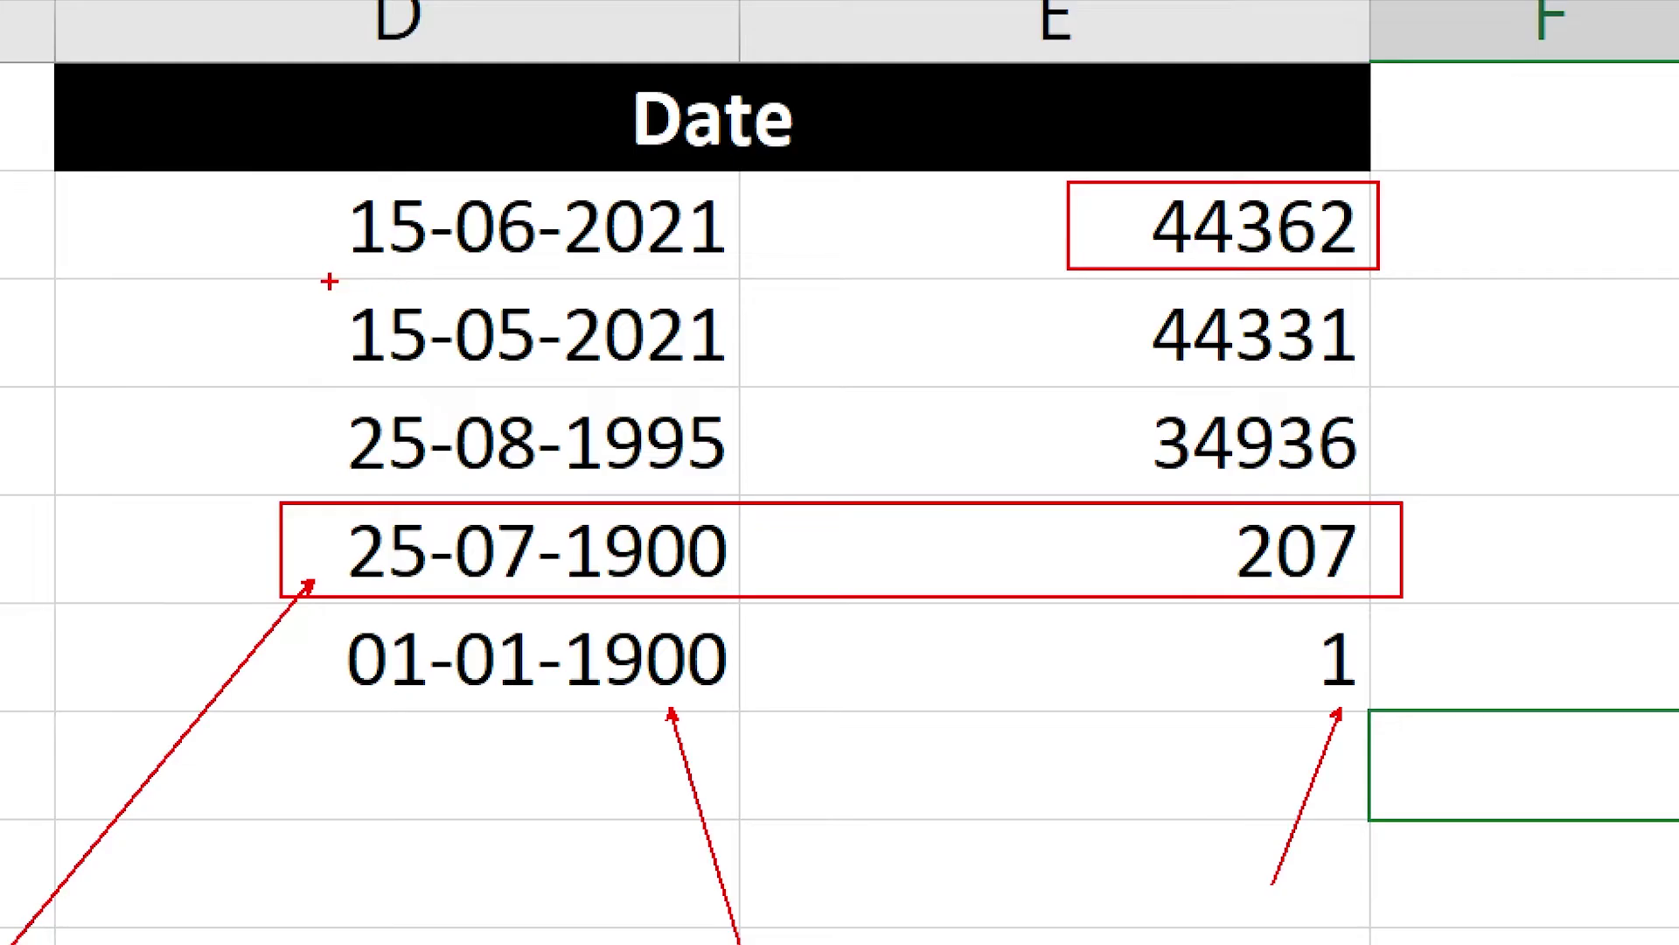
left_click_drag(330, 278, 2, 570)
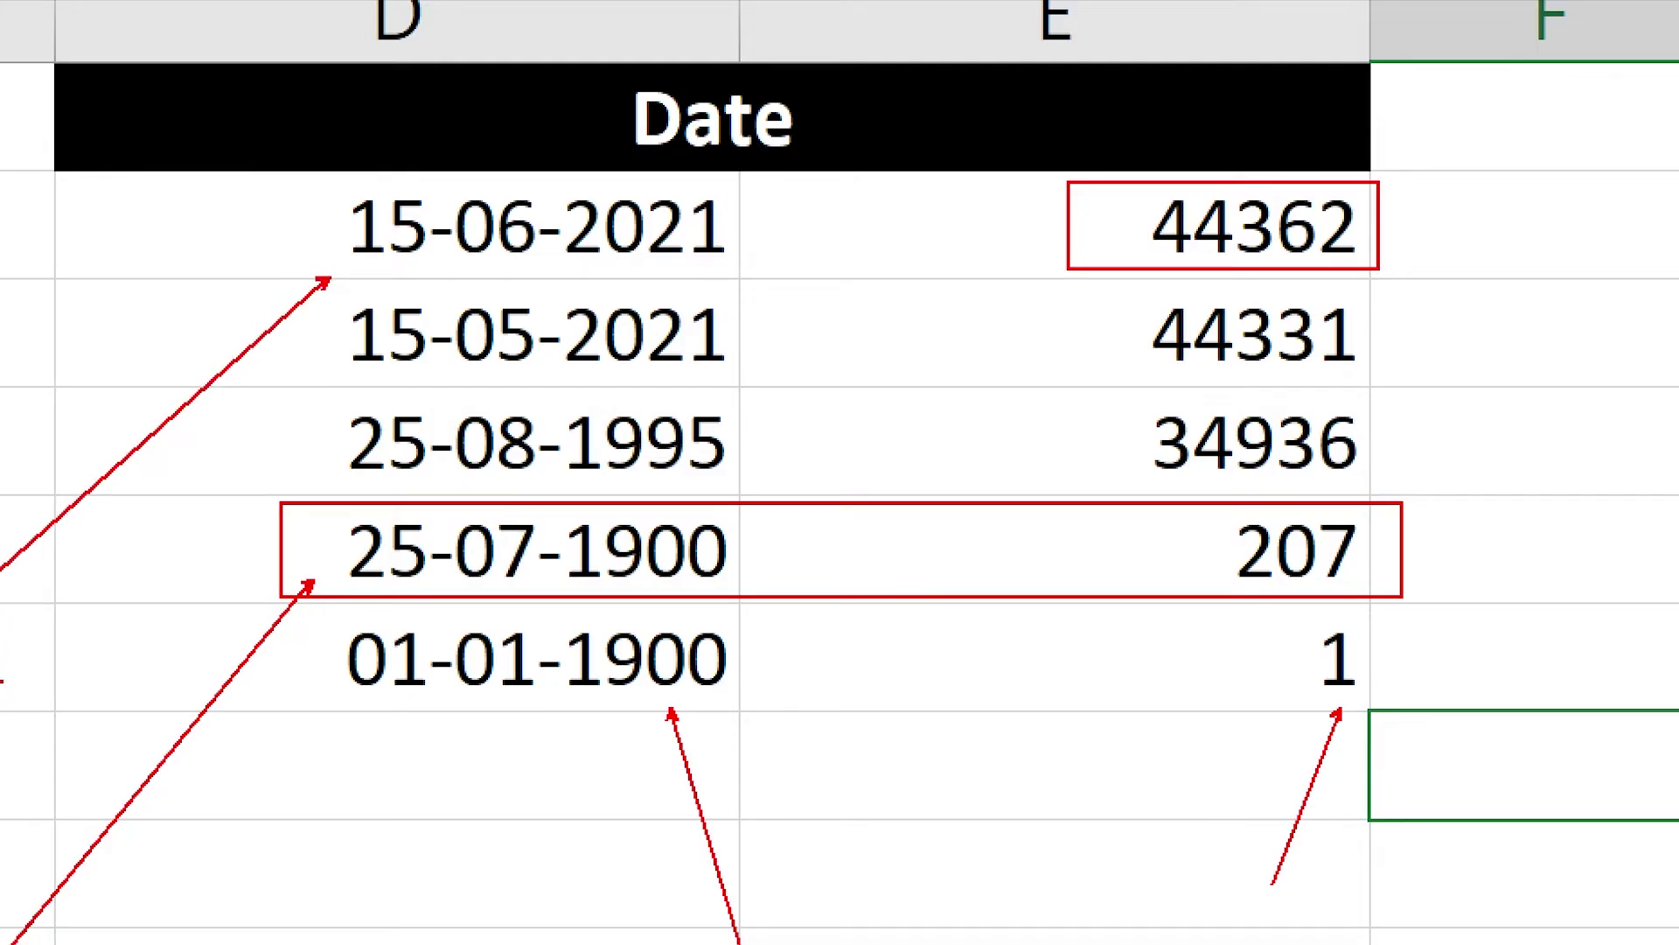
key("Escape")
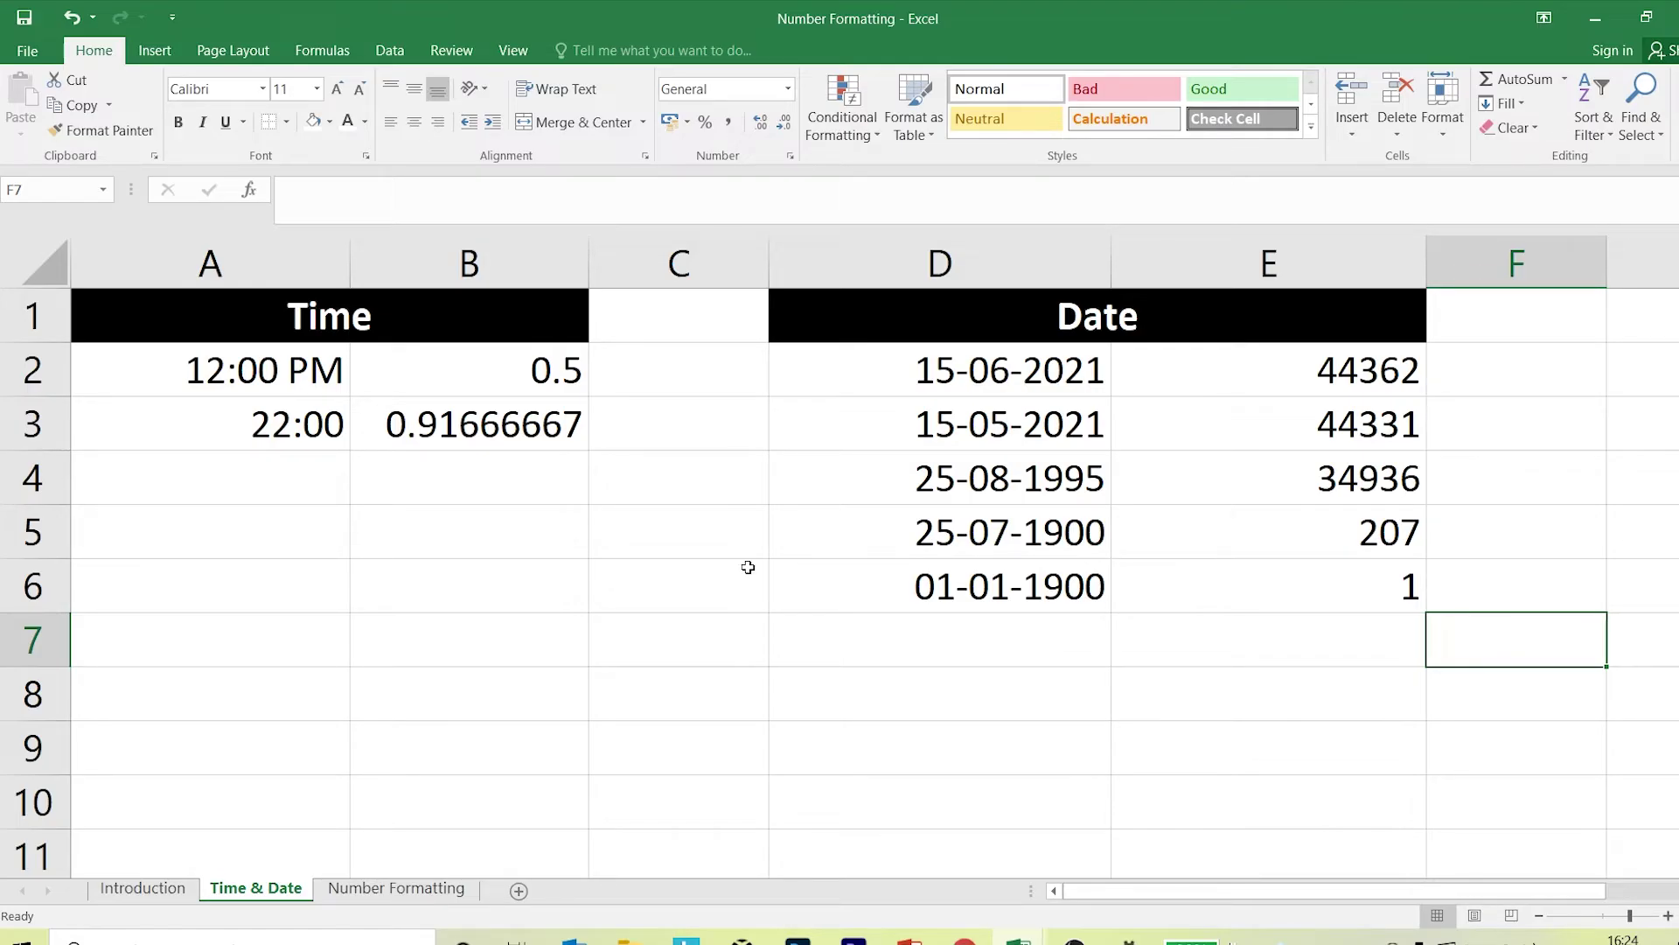
left_click_drag(941, 392, 961, 564)
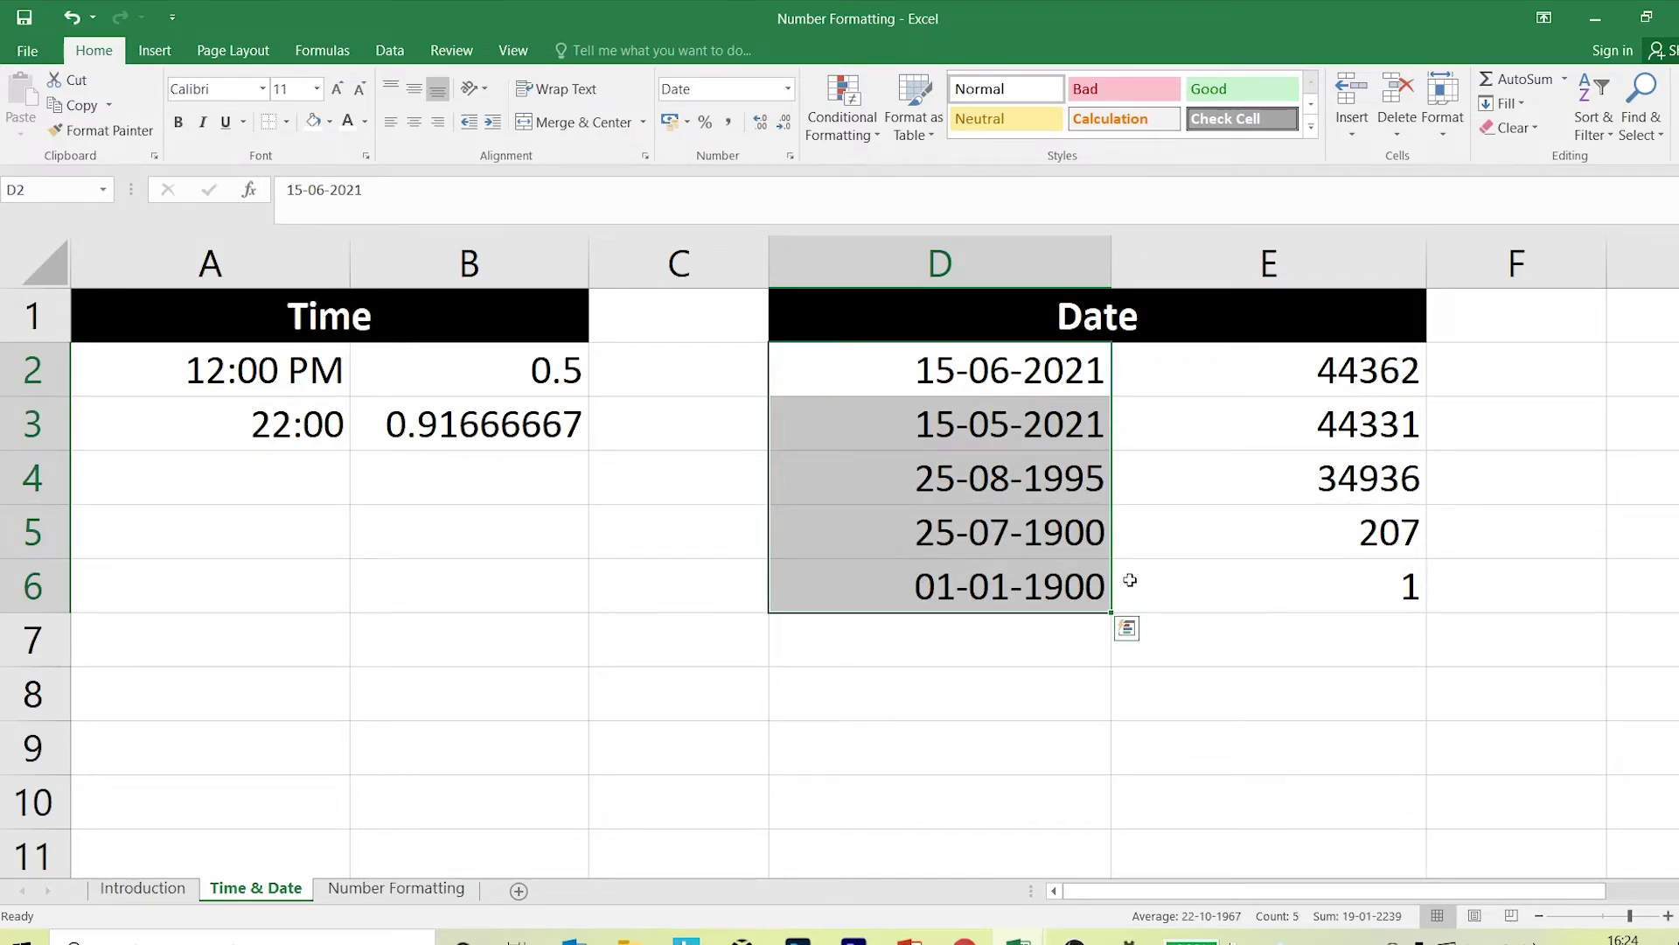
Enter 44362.5 in D8 and clear its formats so it shows a General number.
scroll(866, 599, "down", 1)
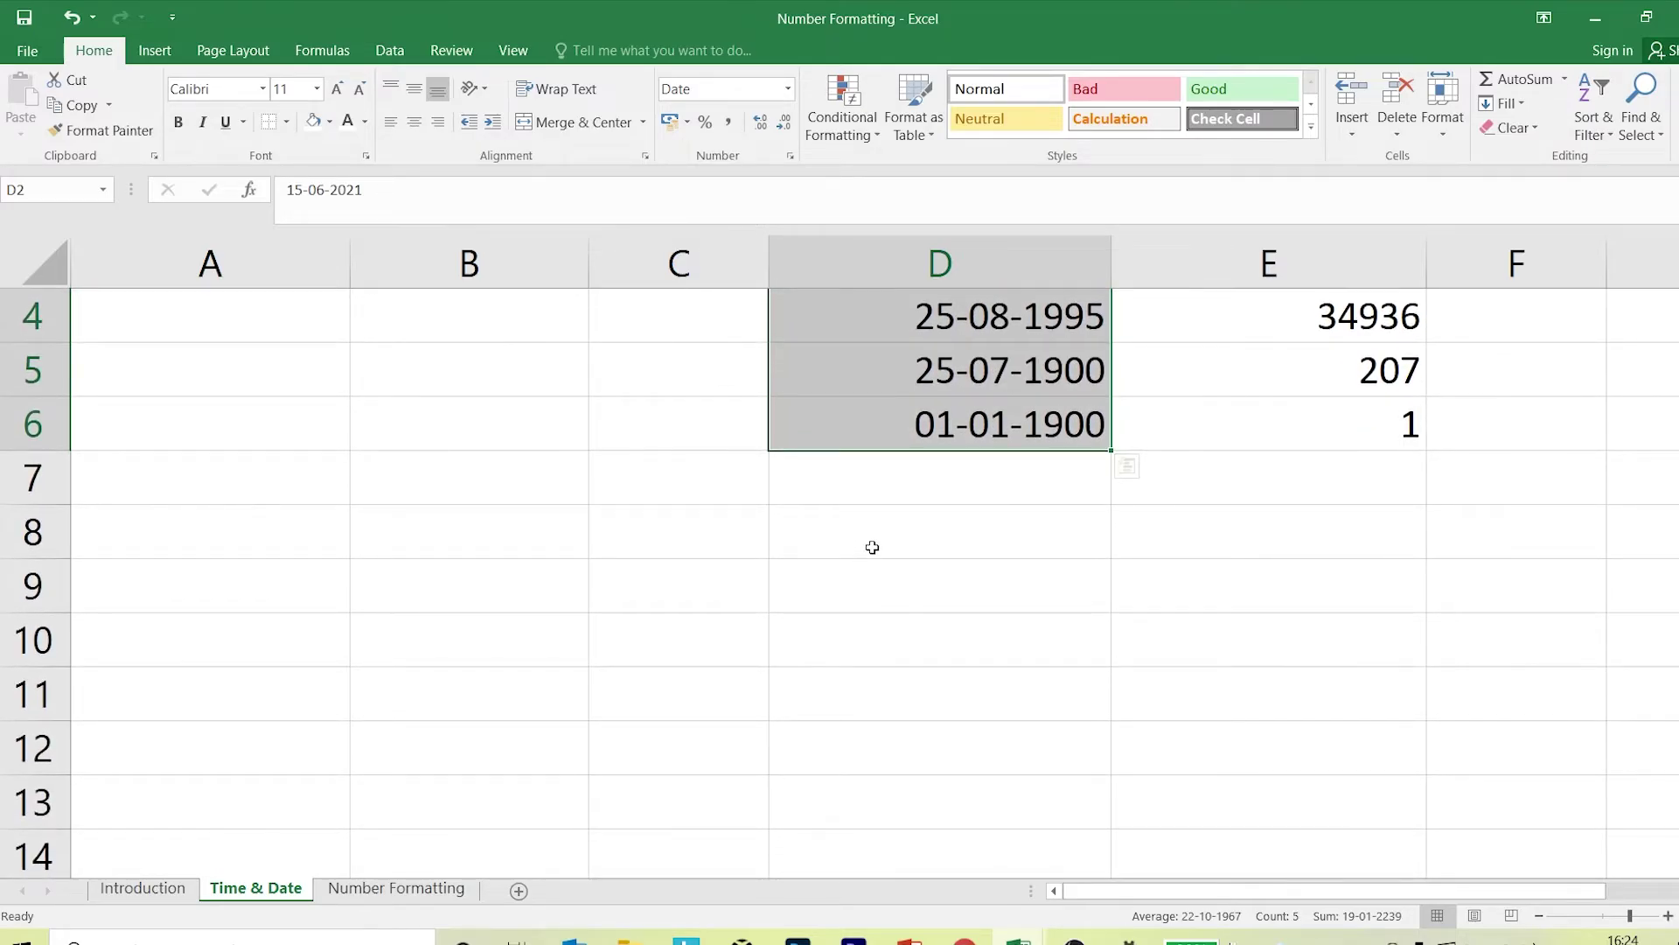
scroll(870, 547, "up", 1)
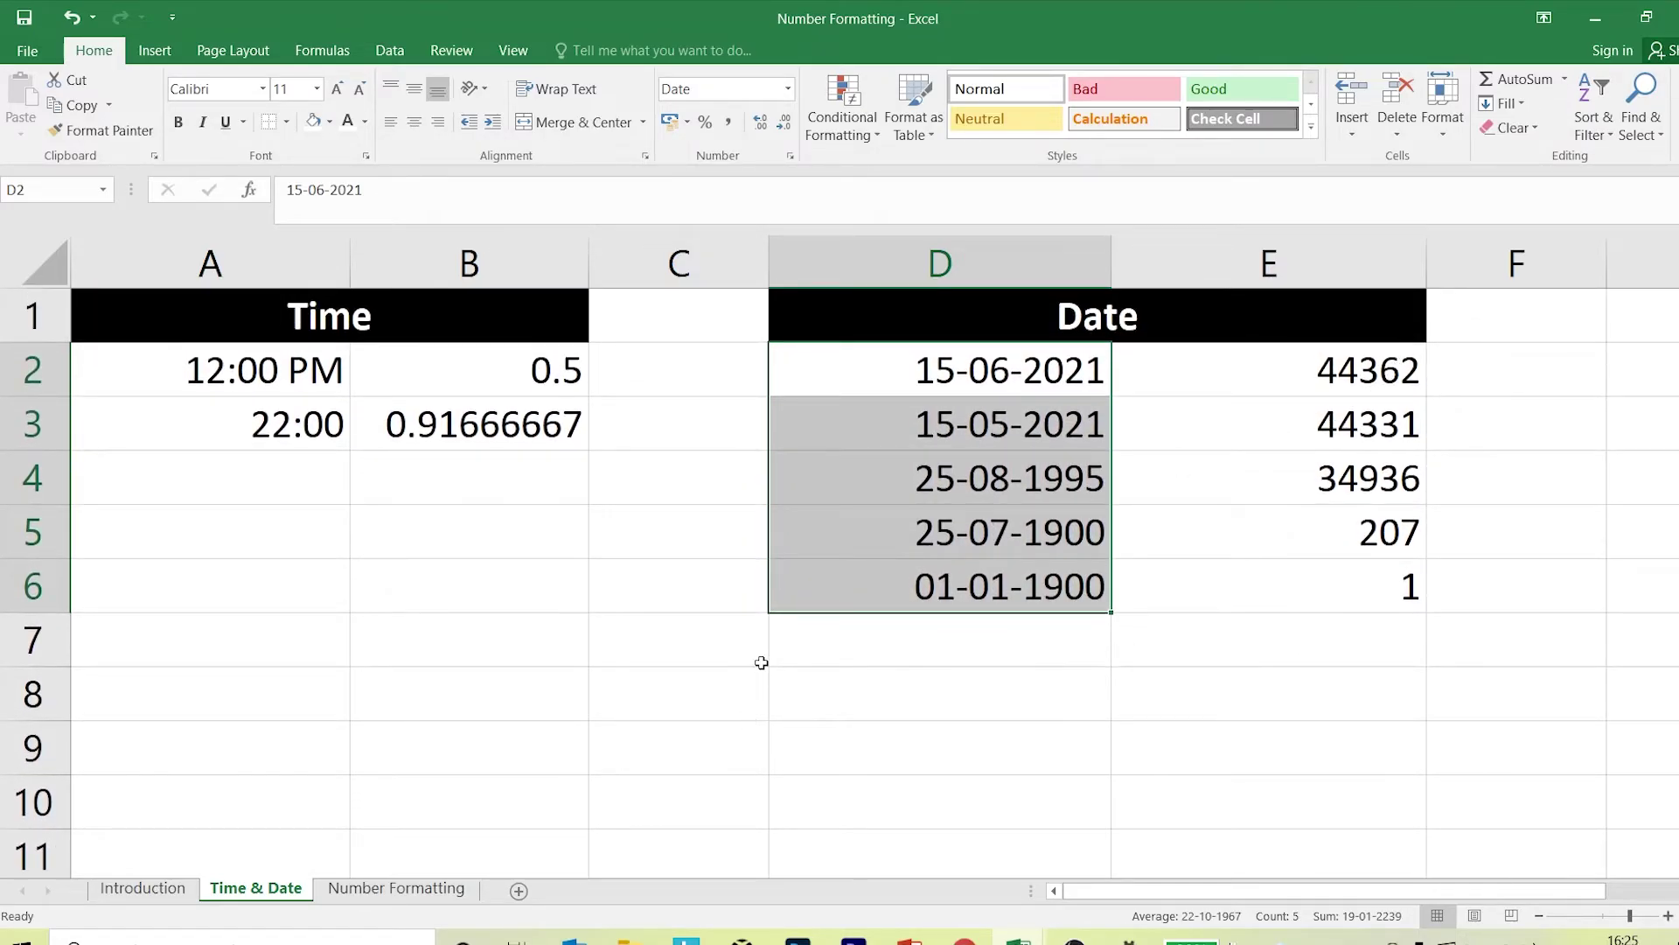
left_click(824, 697)
type("44")
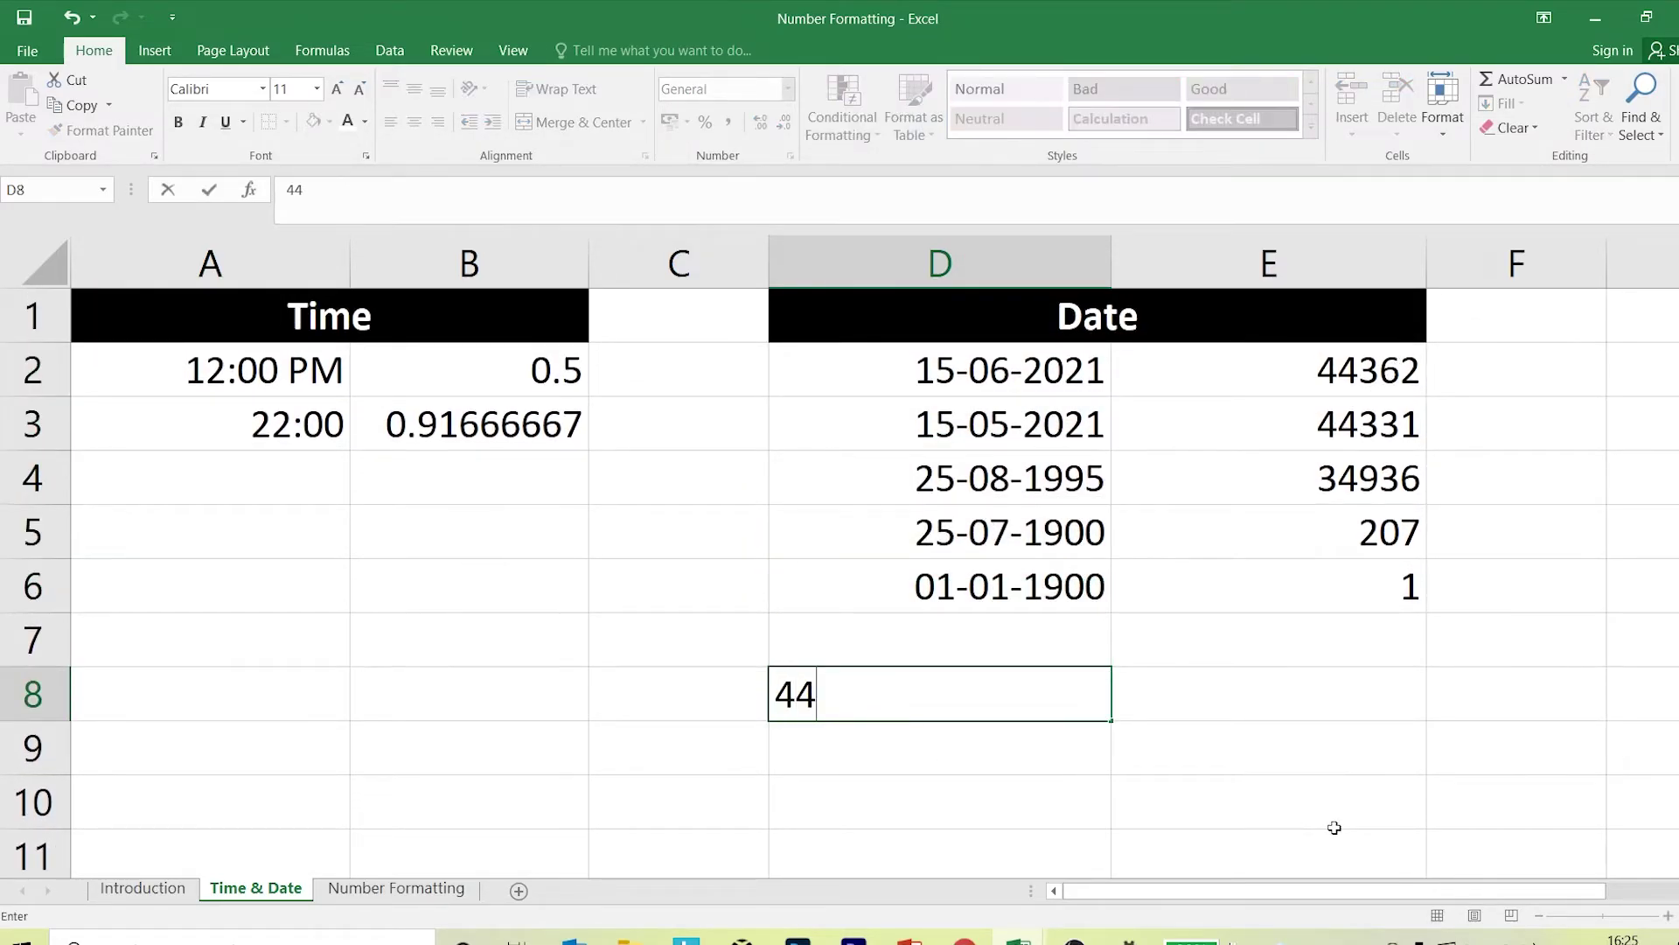
type("362.")
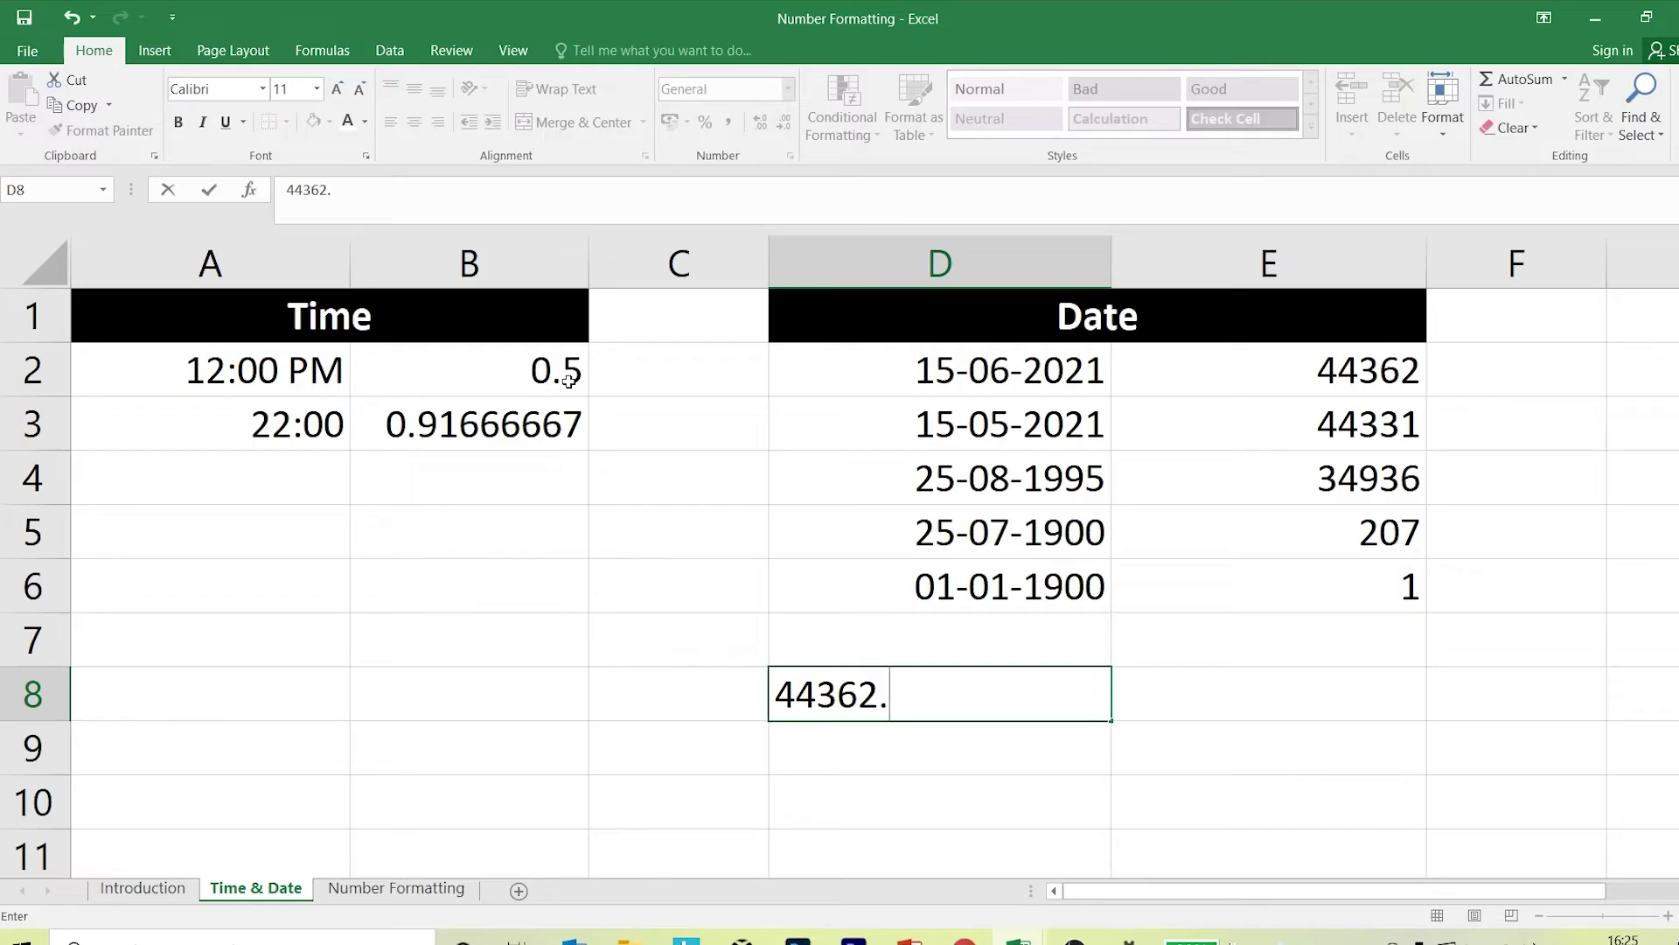
type("5")
key("Return")
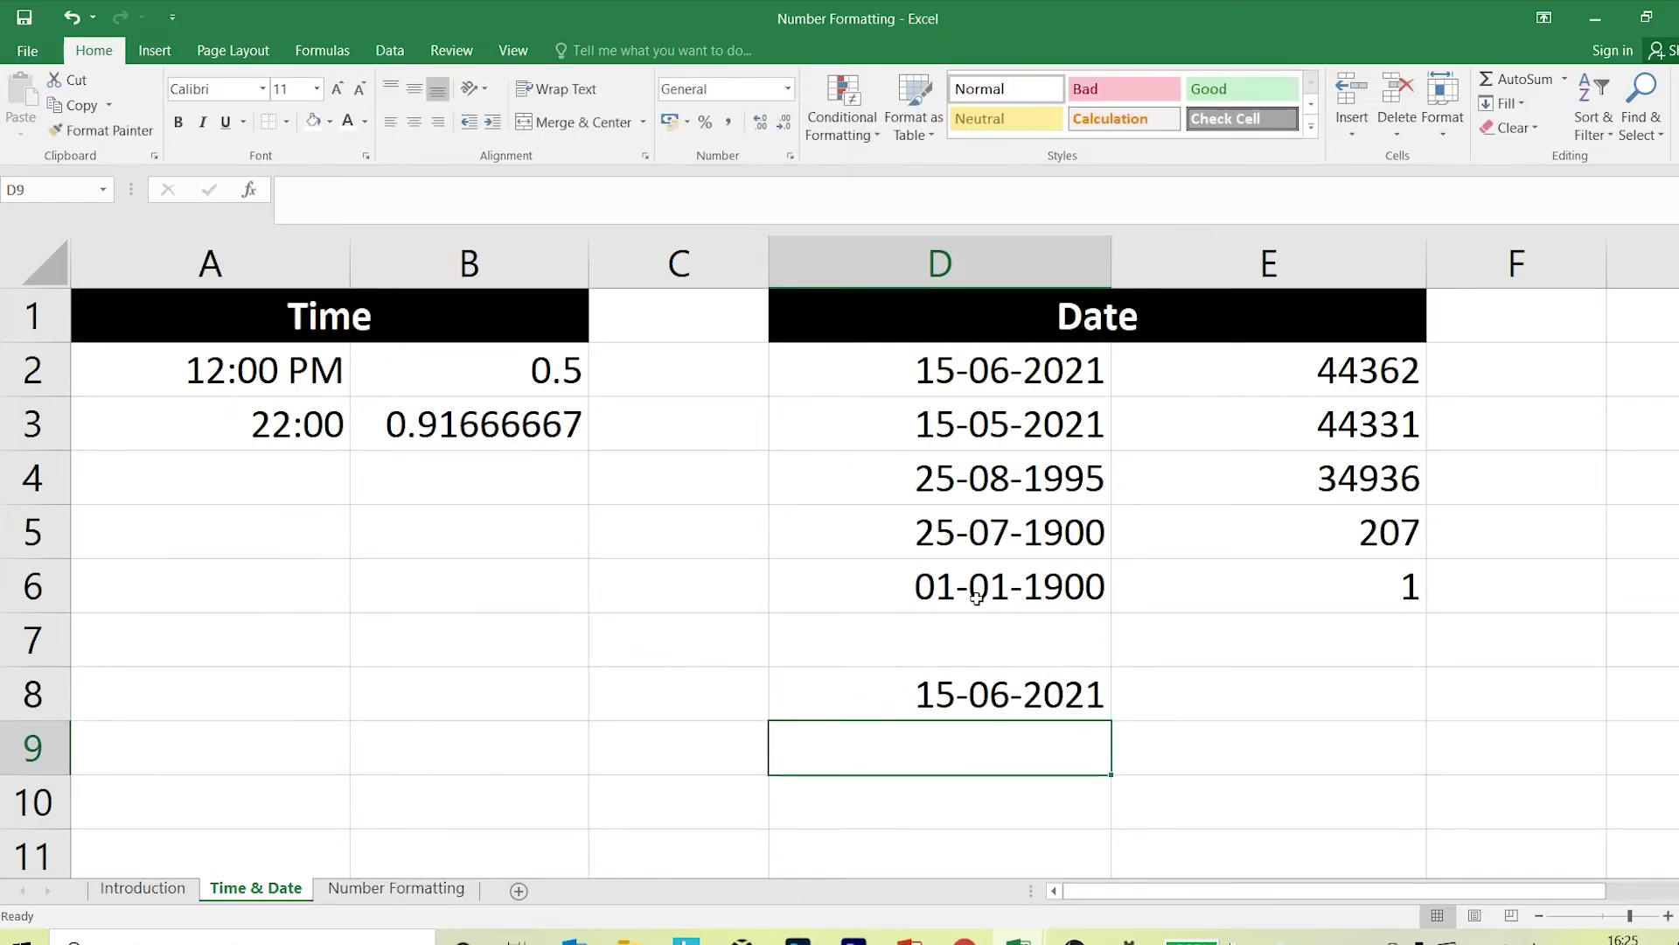
left_click(1028, 702)
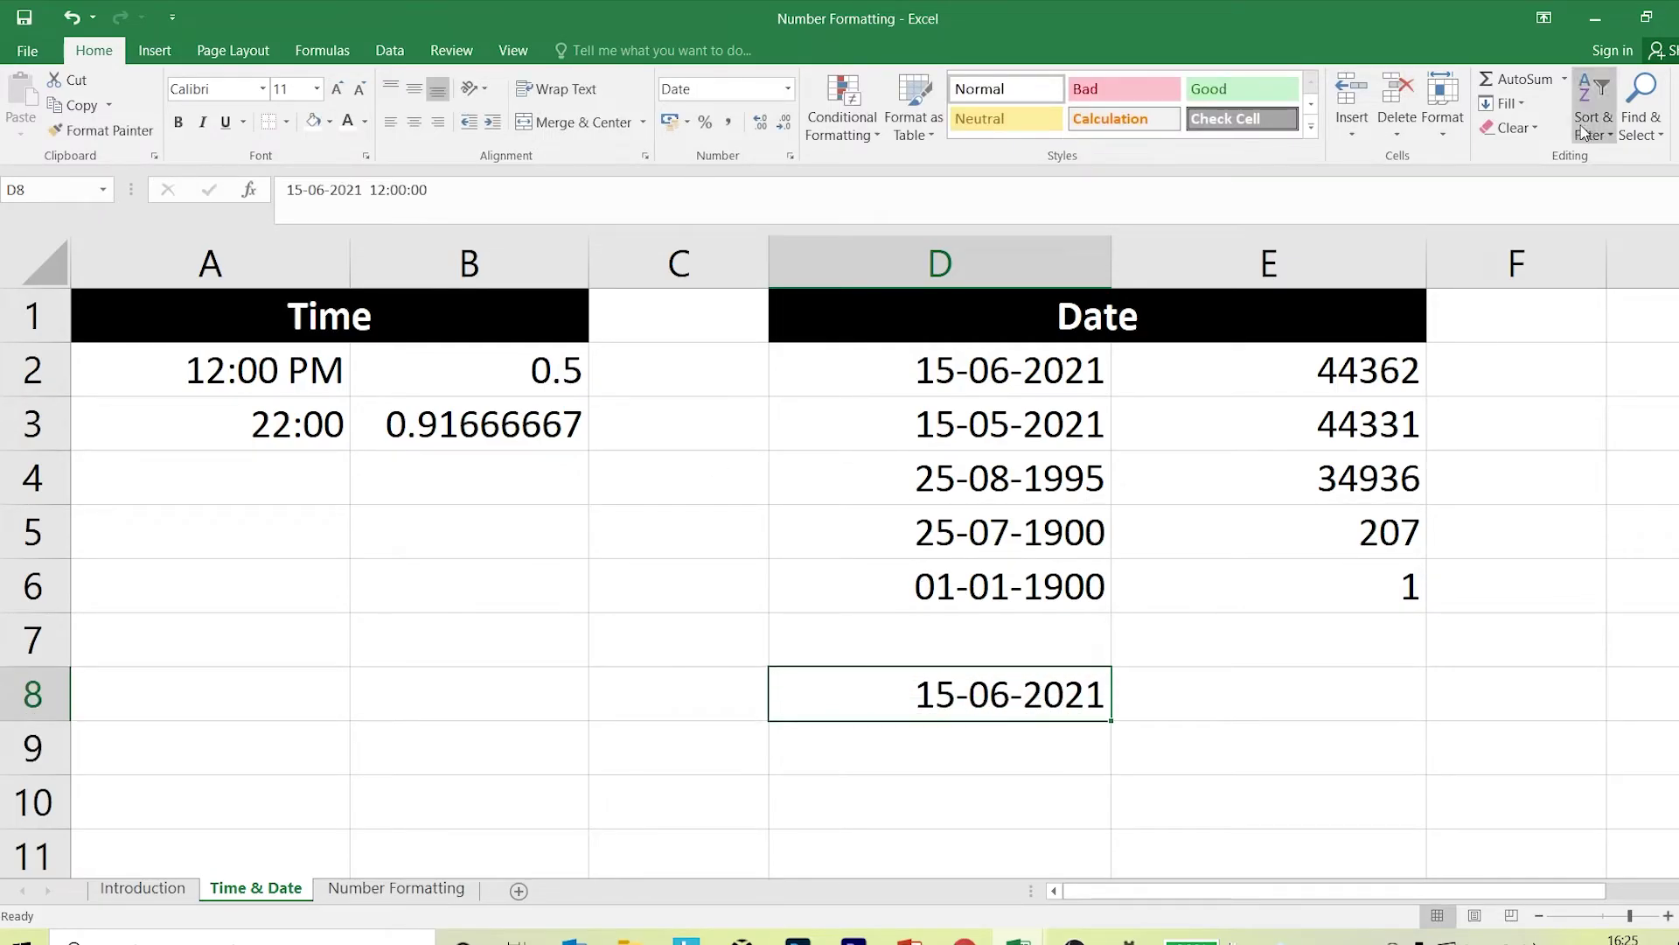
left_click(1509, 128)
left_click(1549, 183)
left_click(1304, 645)
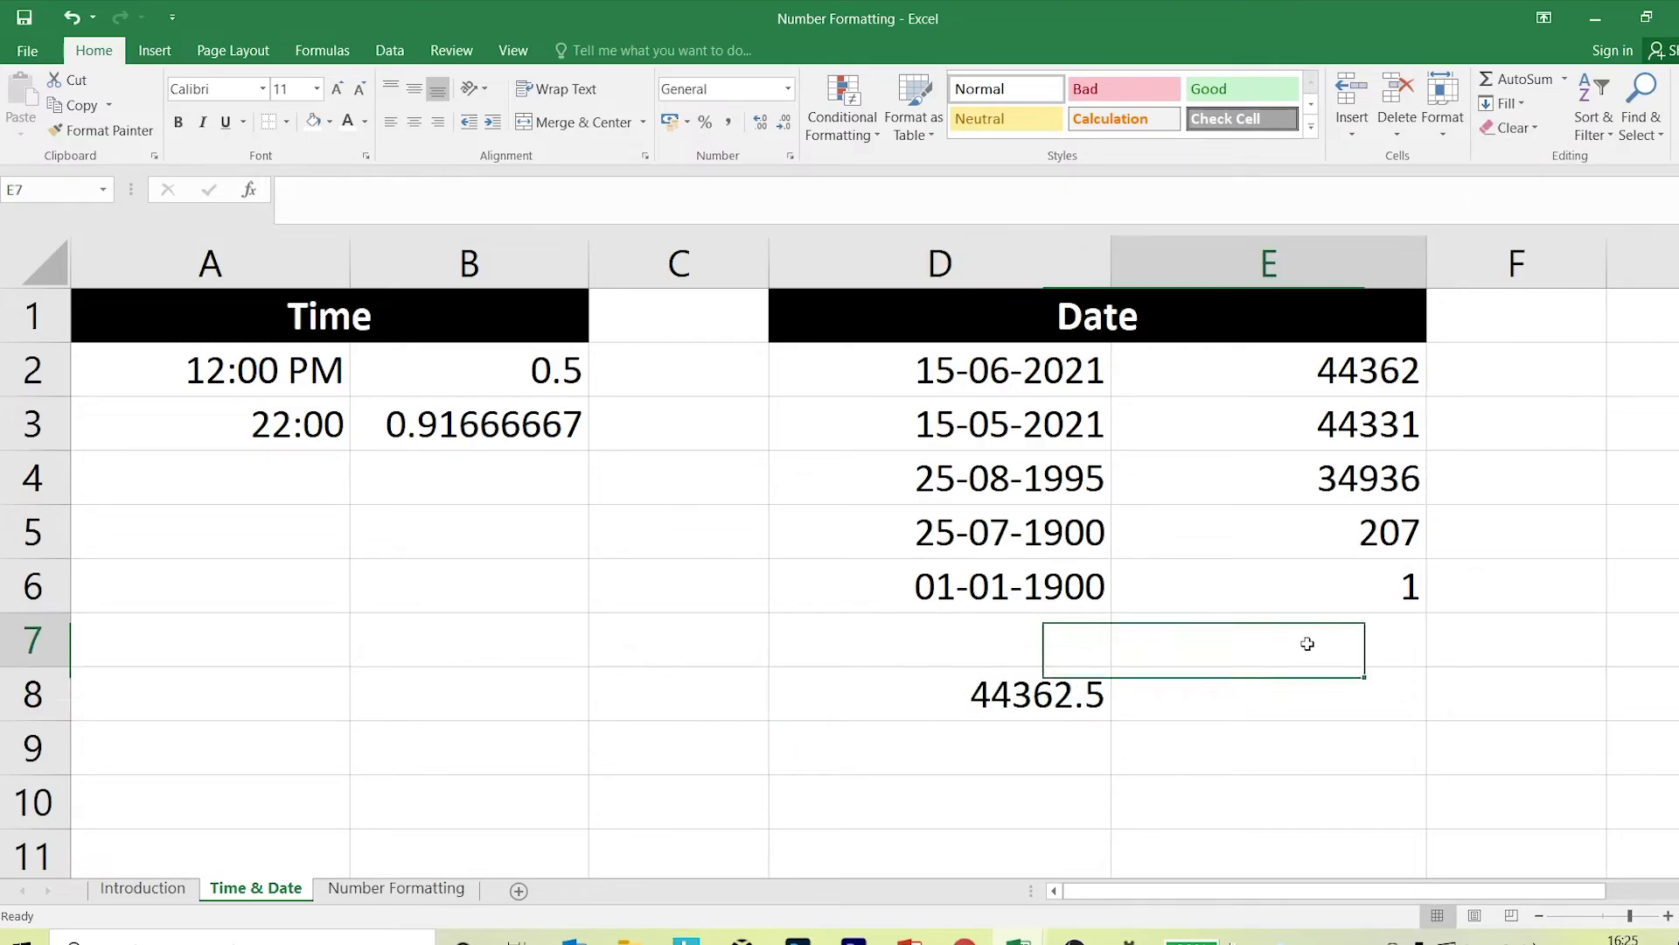
Inspect D8's options in Format Cells without changes, then widen column D.
key("ctrl+1")
left_click(1166, 718)
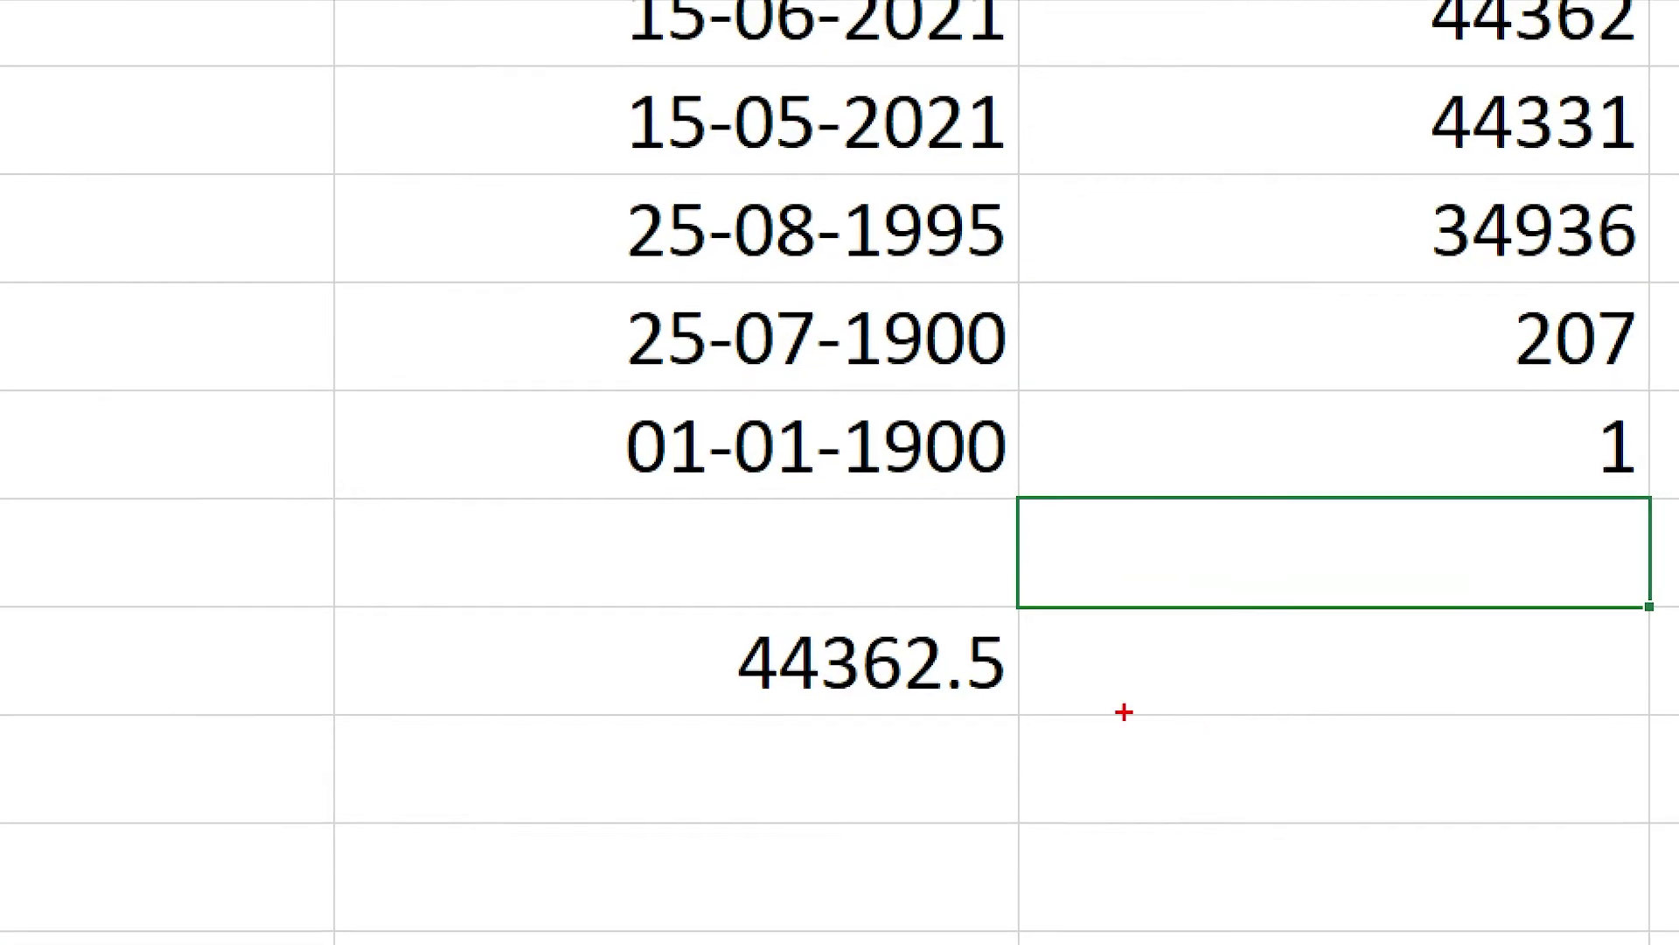
left_click_drag(950, 665, 1084, 715)
left_click_drag(965, 705, 1050, 731)
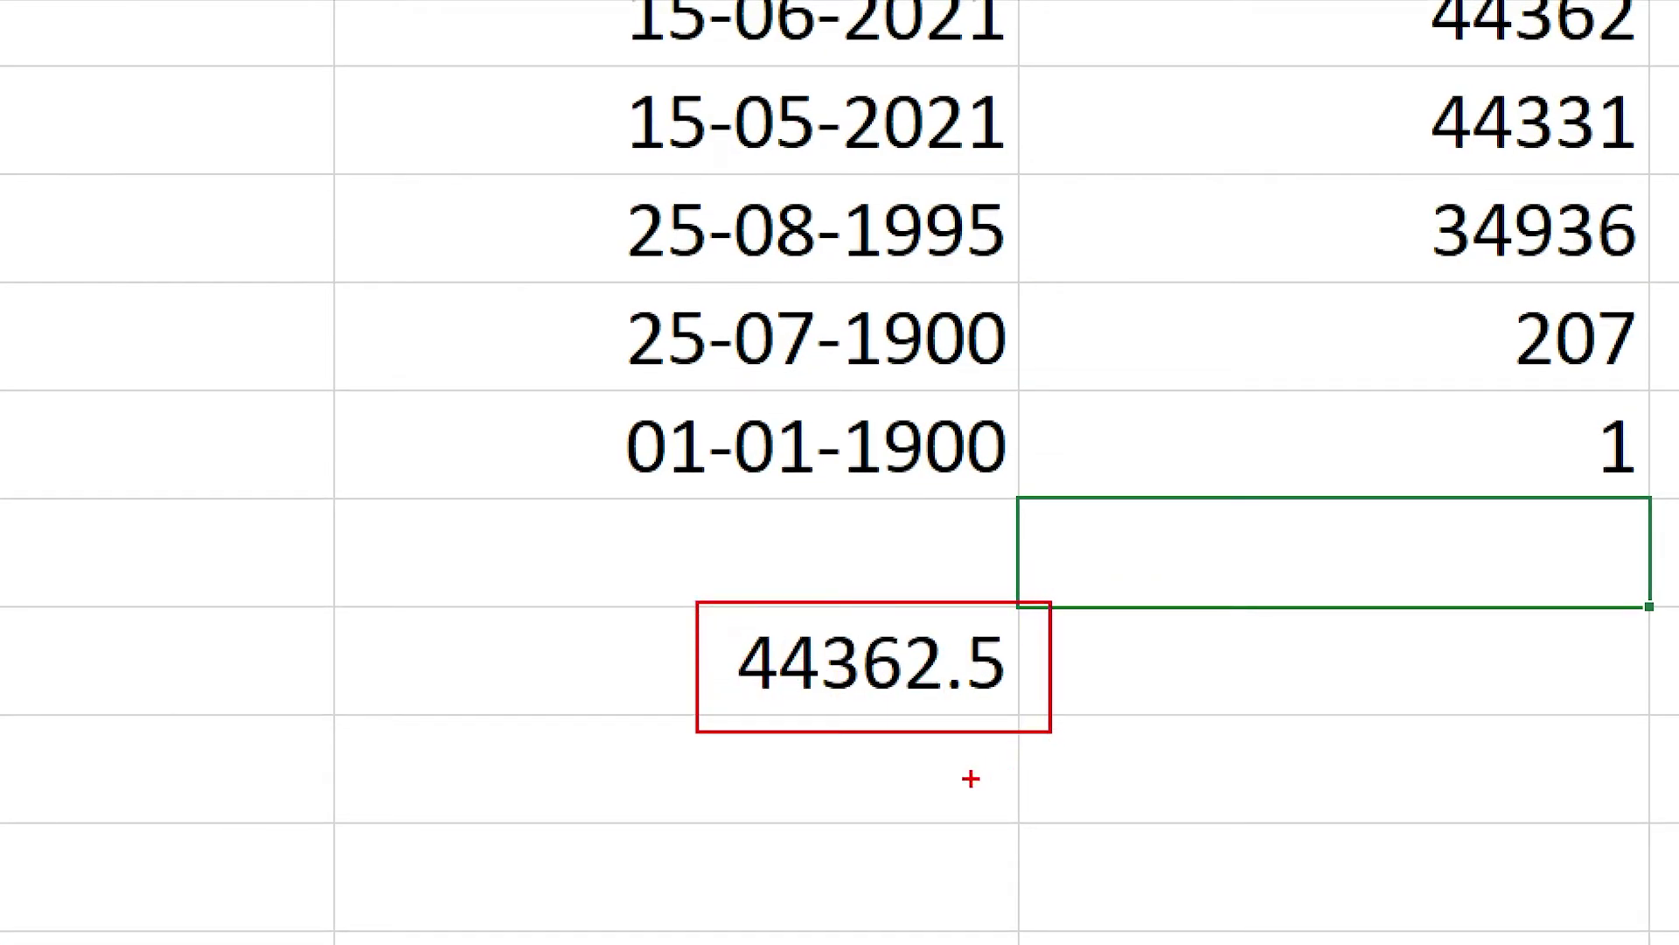
left_click_drag(758, 700, 945, 700)
left_click_drag(781, 720, 595, 918)
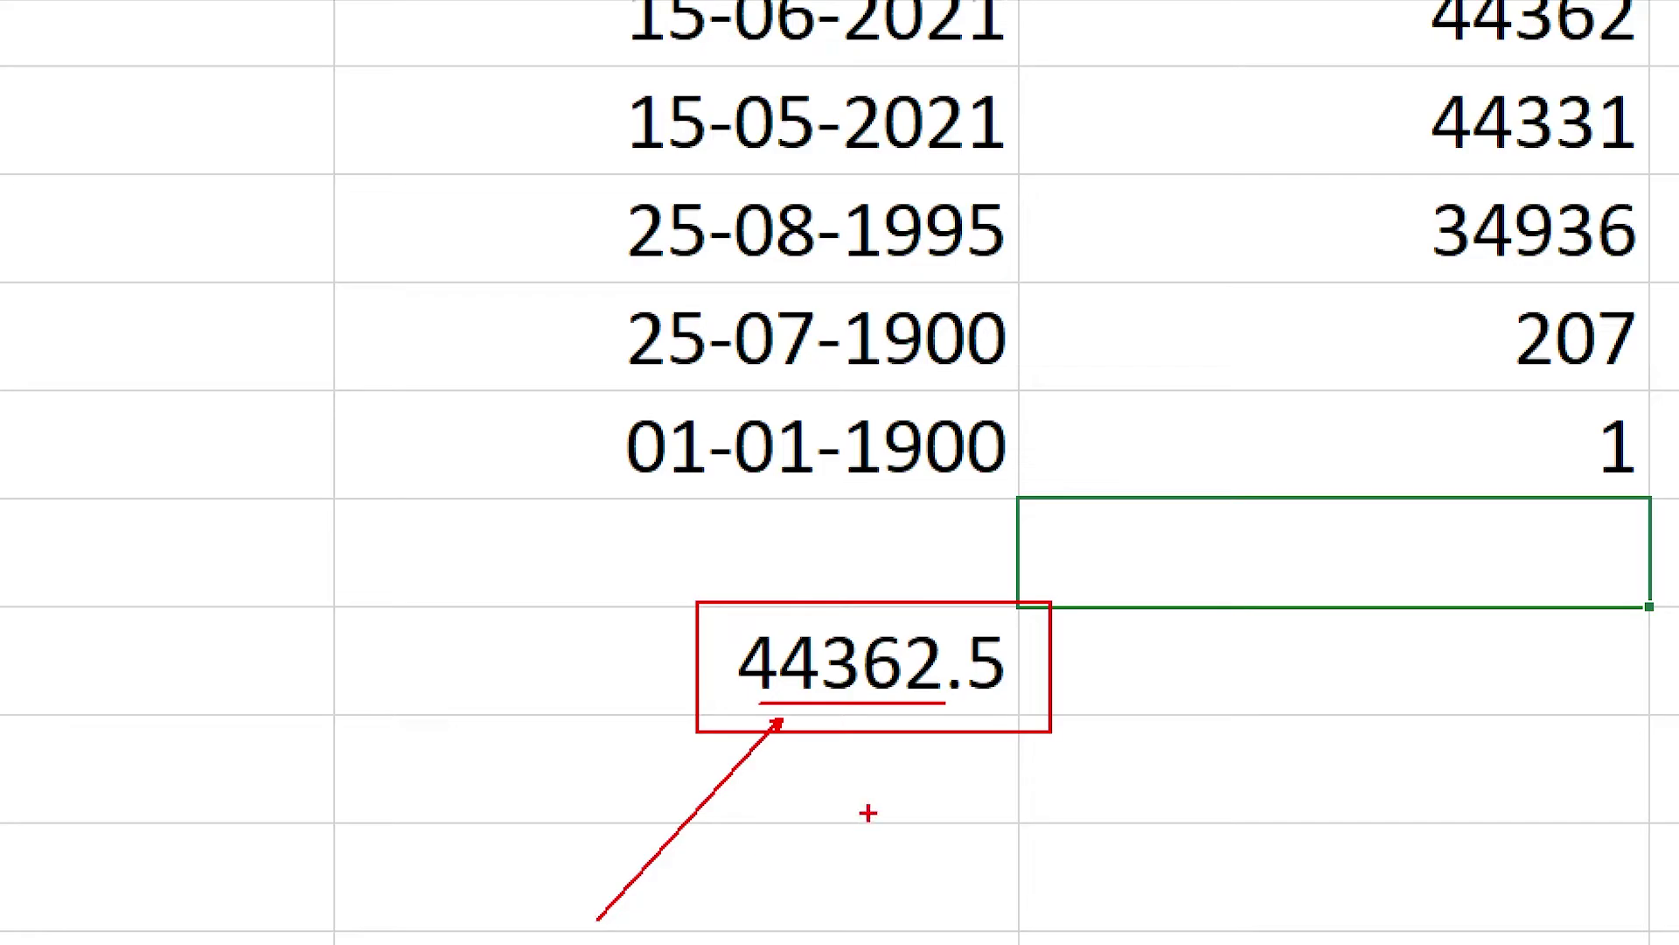
mouse_move(976, 698)
left_mouse_down()
mouse_move(1030, 705)
mouse_move(1136, 898)
left_mouse_up()
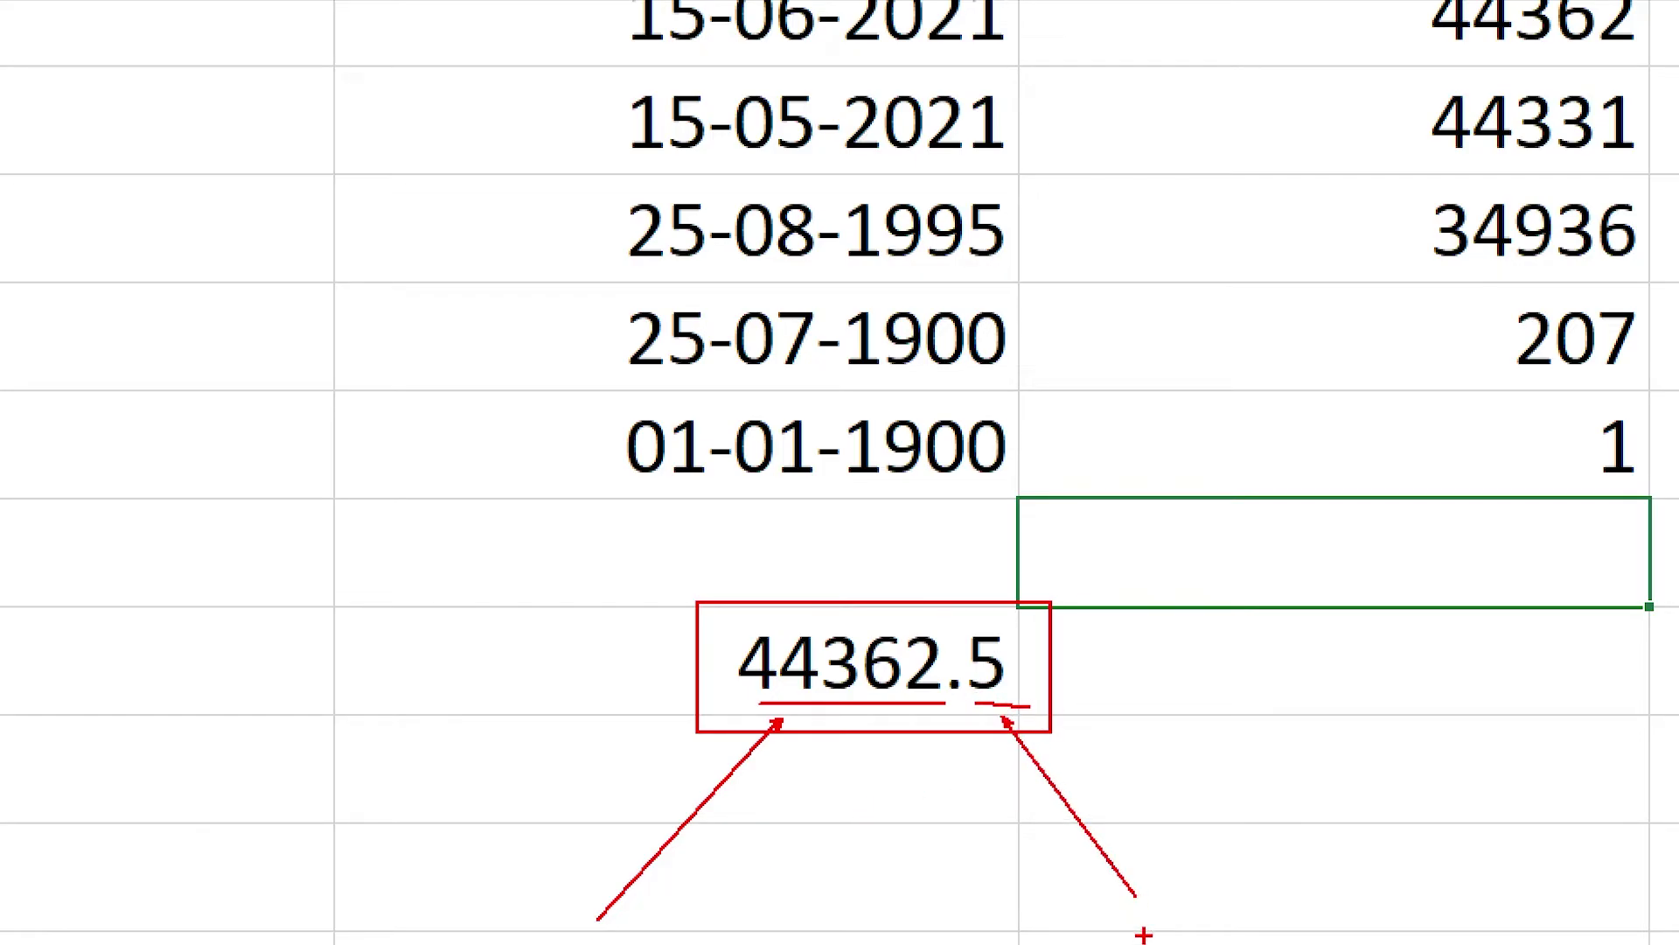
key("Escape")
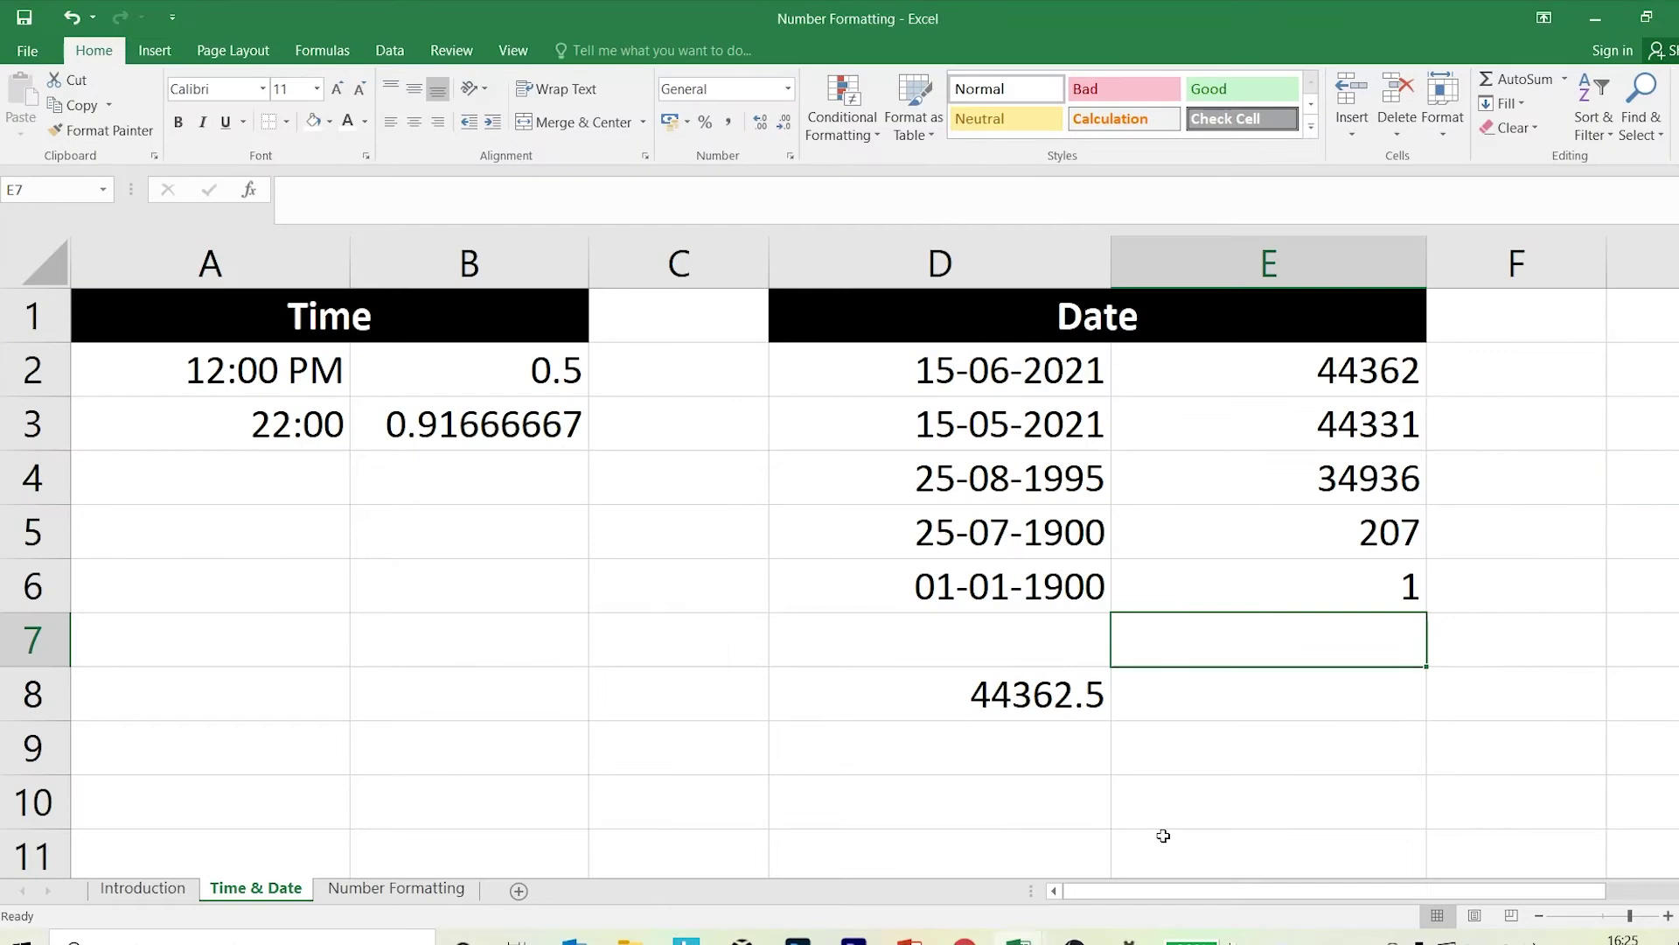
left_click_drag(1111, 279, 1331, 289)
left_click(1214, 680)
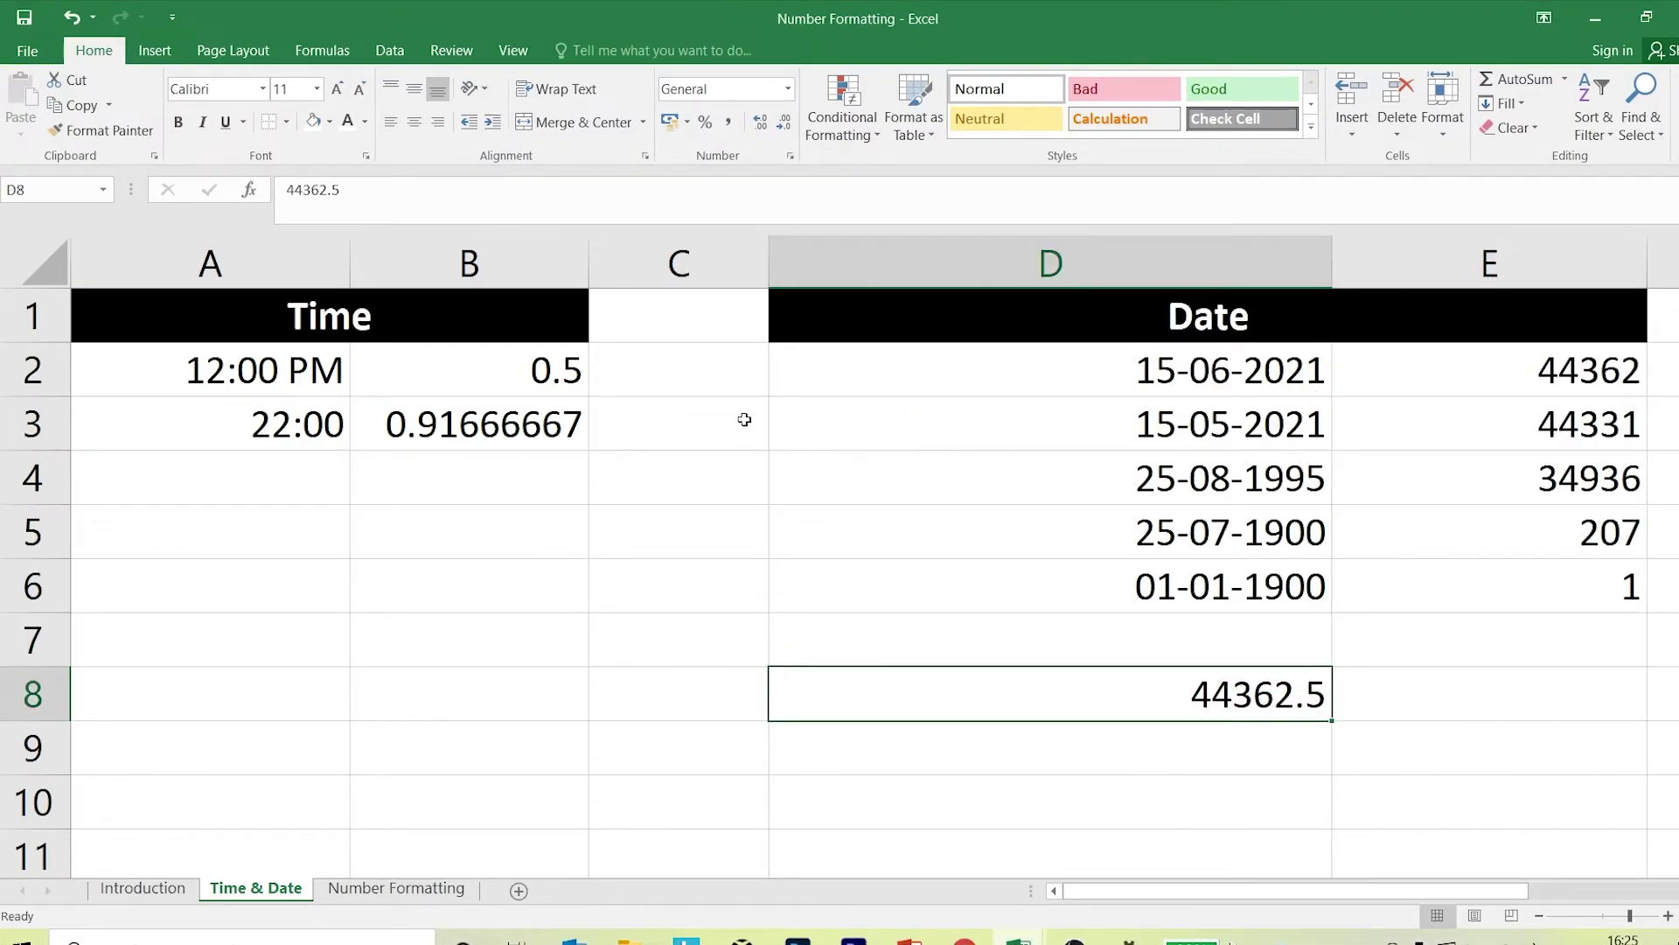
key("ctrl+1")
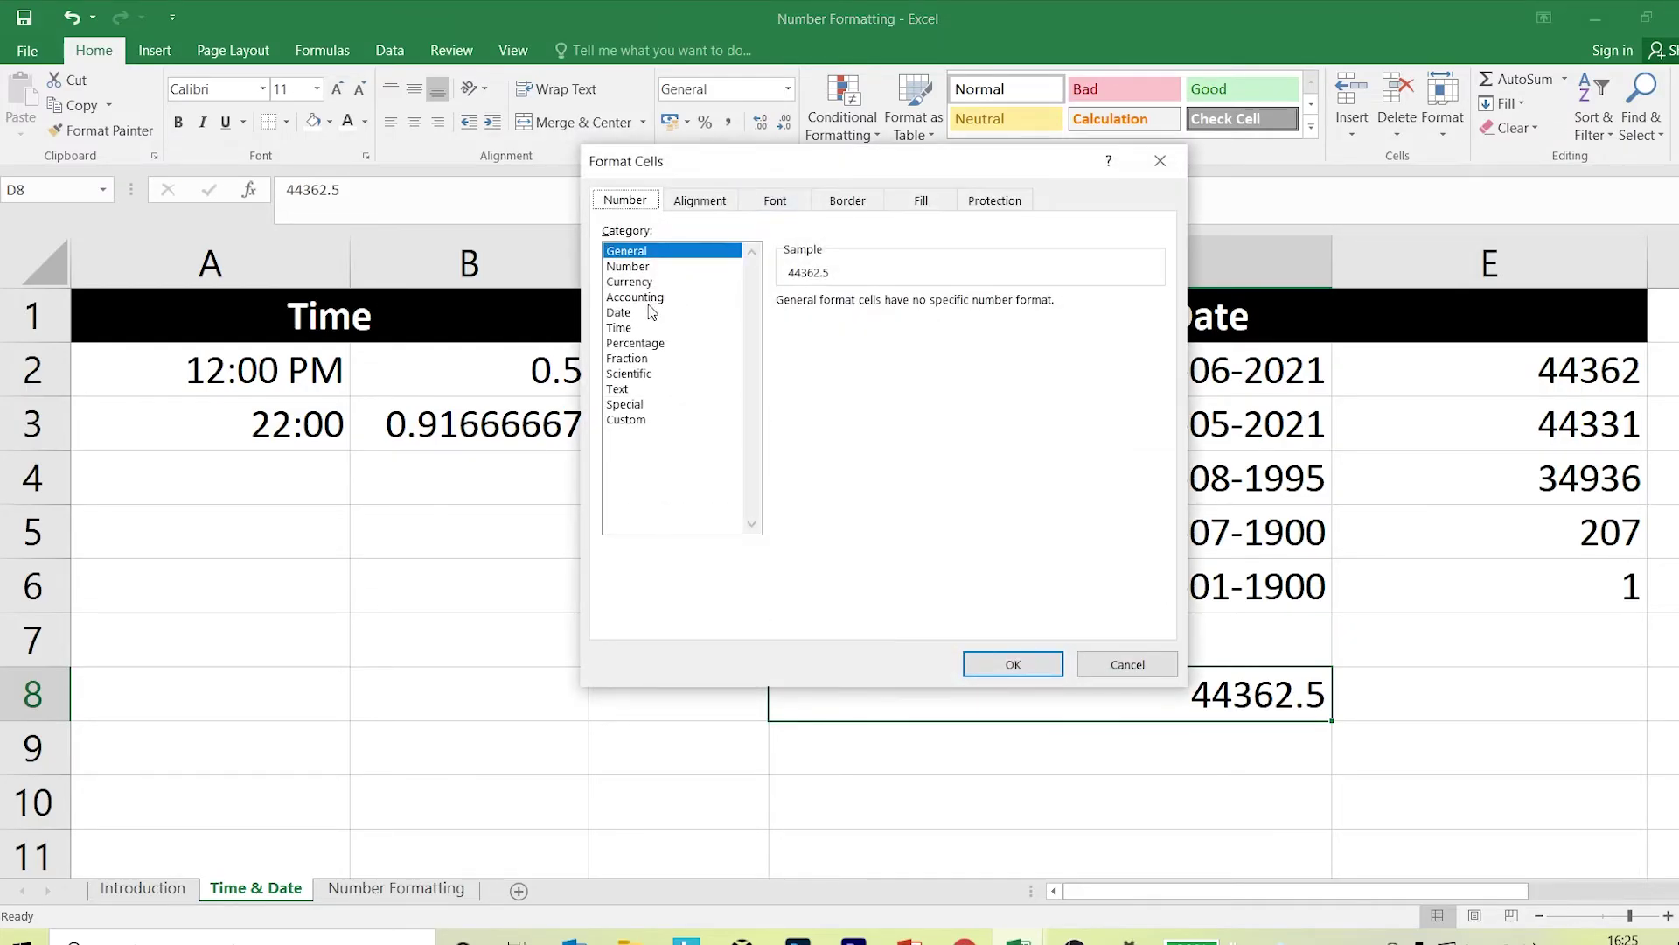
left_click(636, 313)
left_click_drag(686, 167, 464, 112)
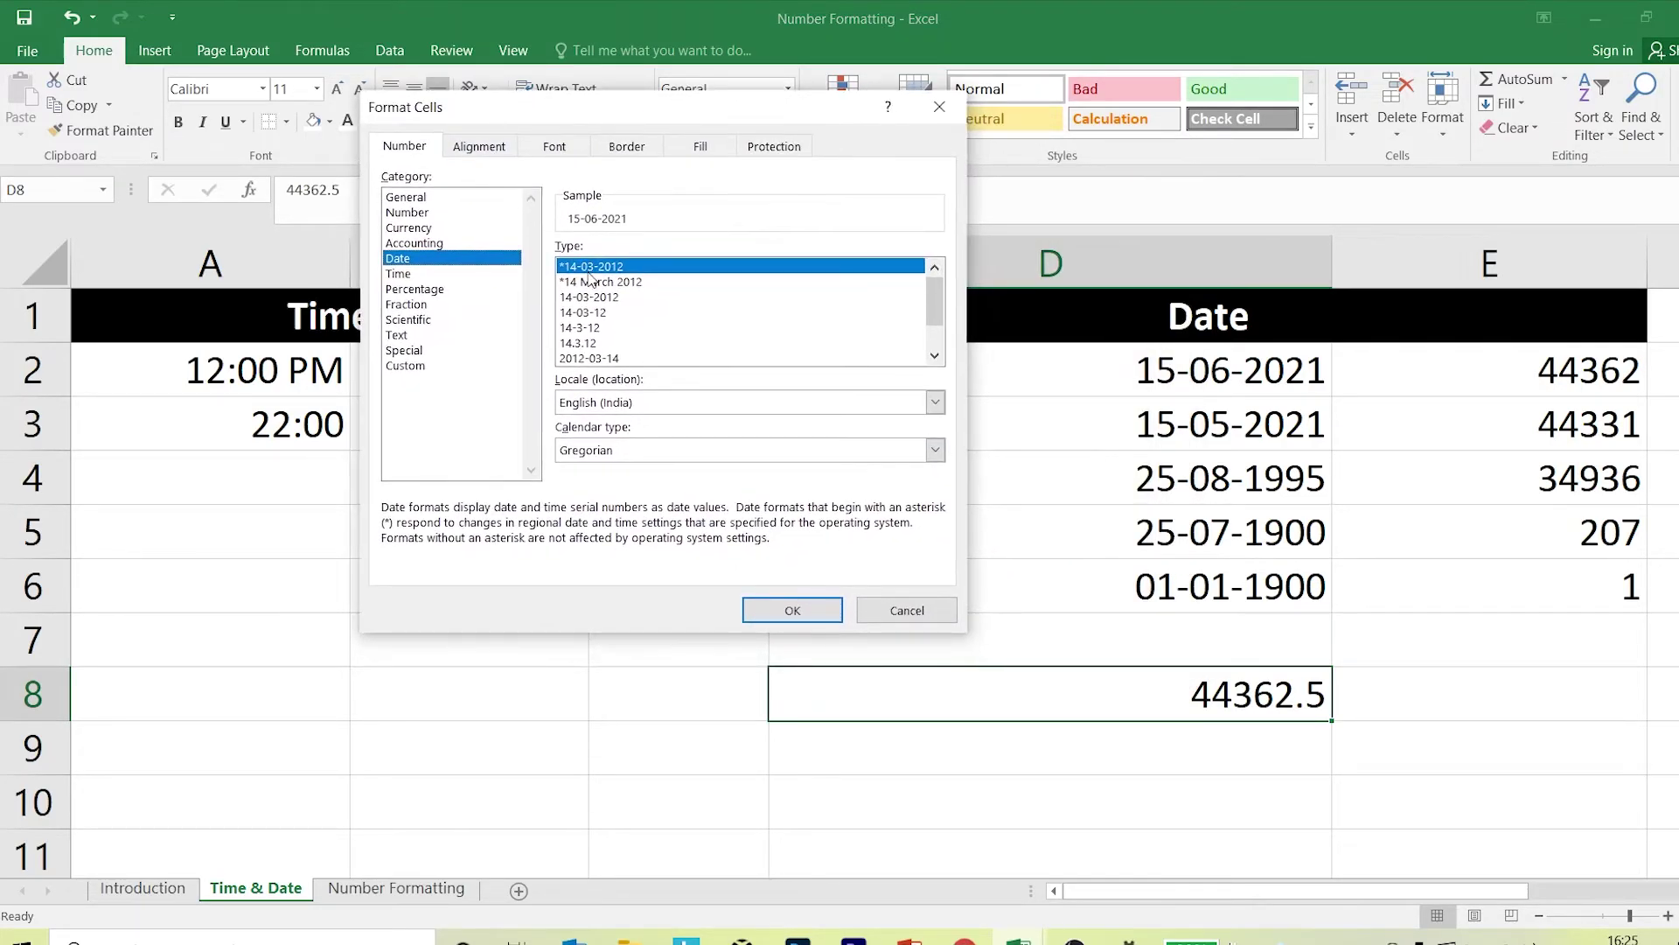
left_click_drag(931, 297, 924, 350)
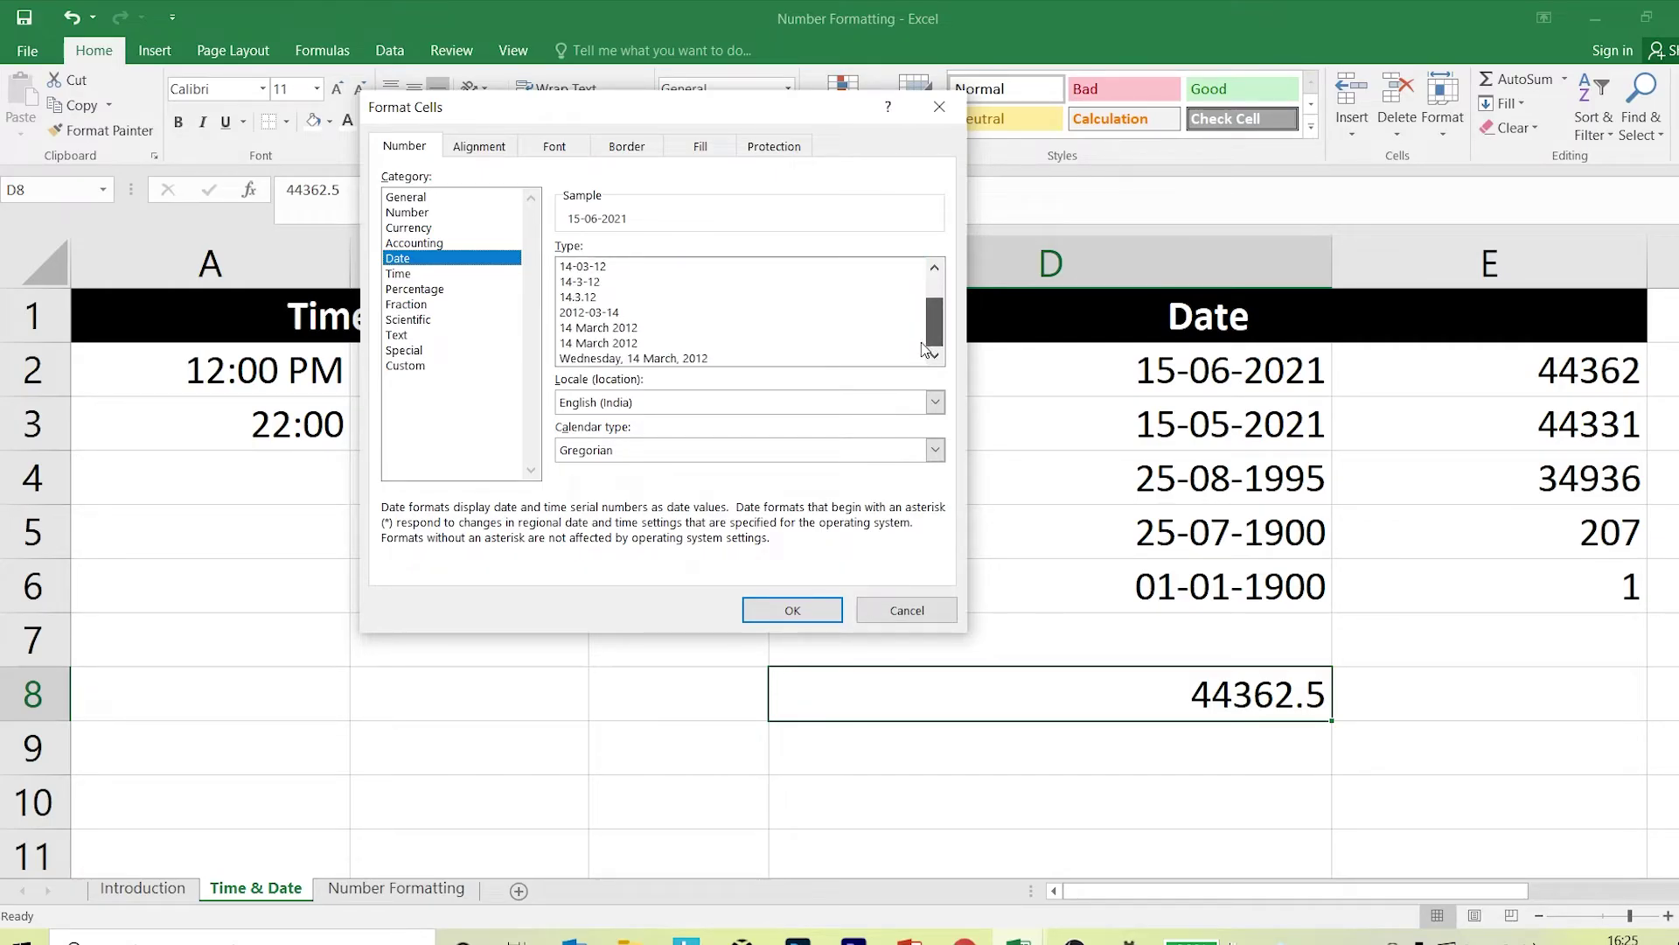
left_click(424, 274)
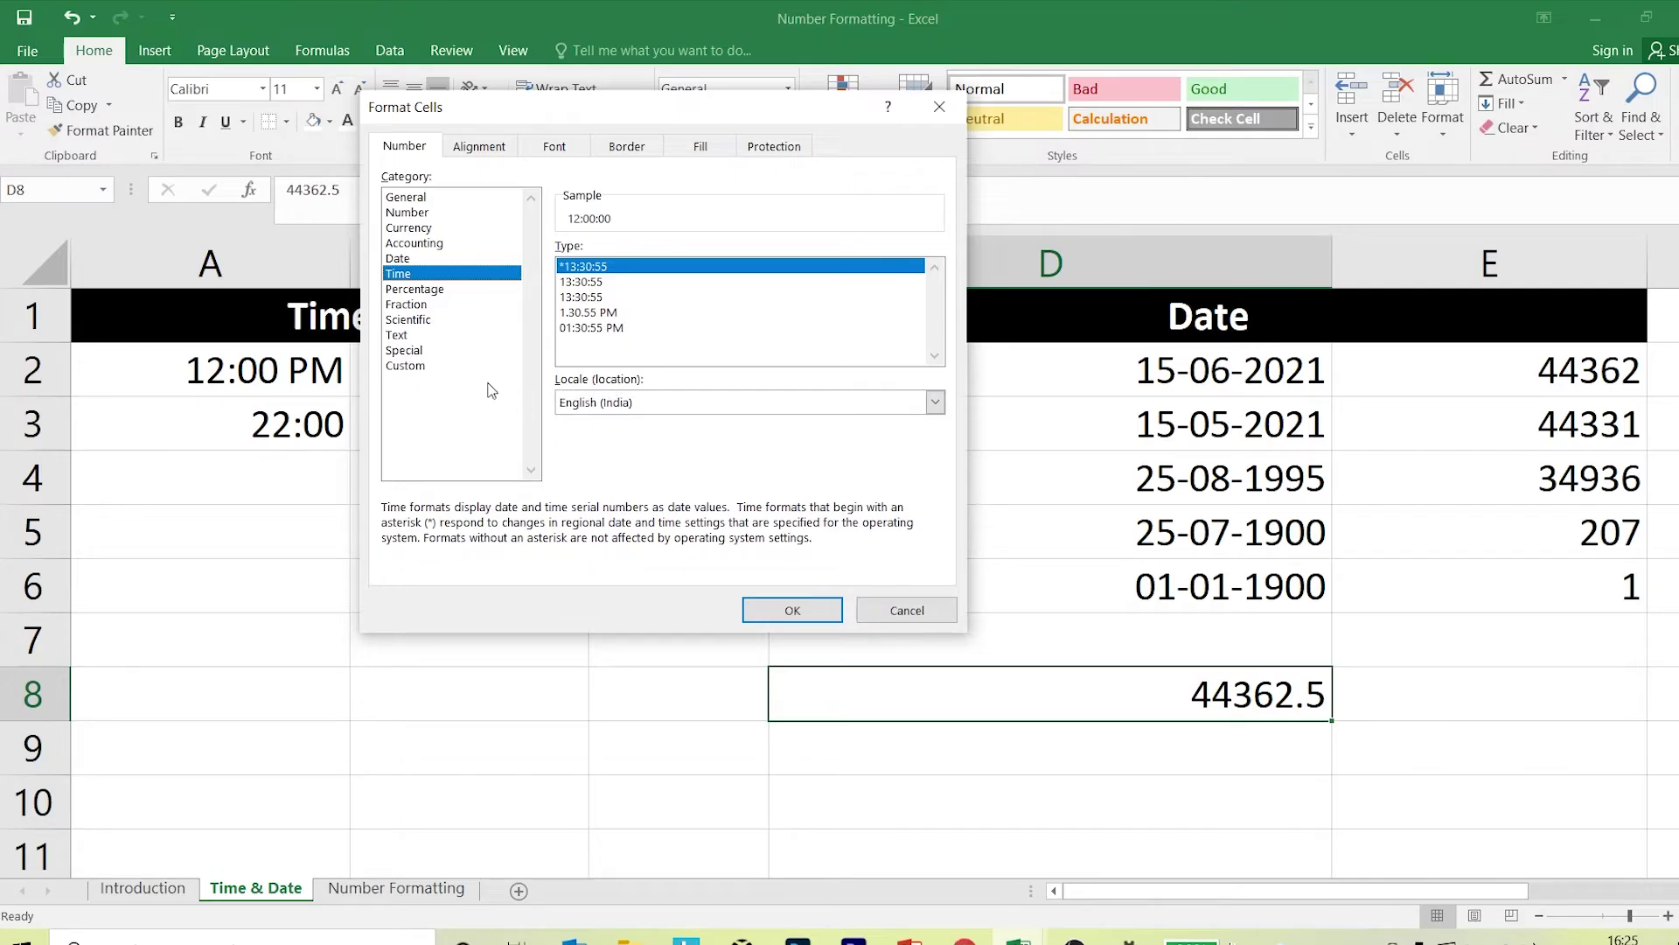
left_click(413, 371)
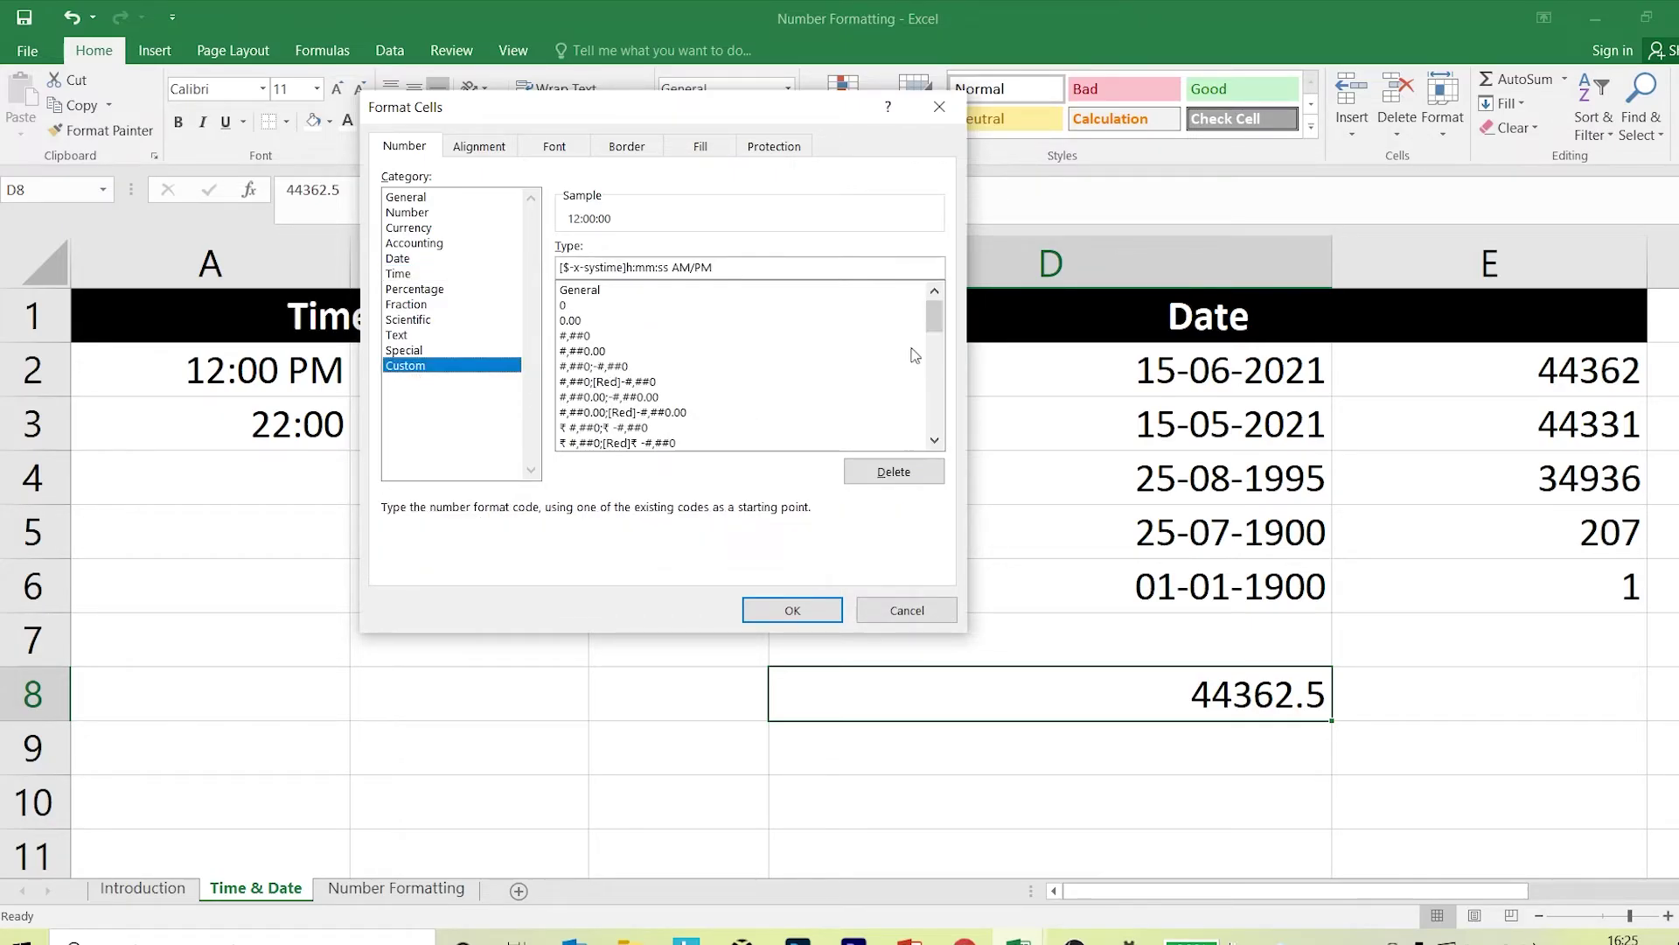
left_click_drag(934, 317, 924, 386)
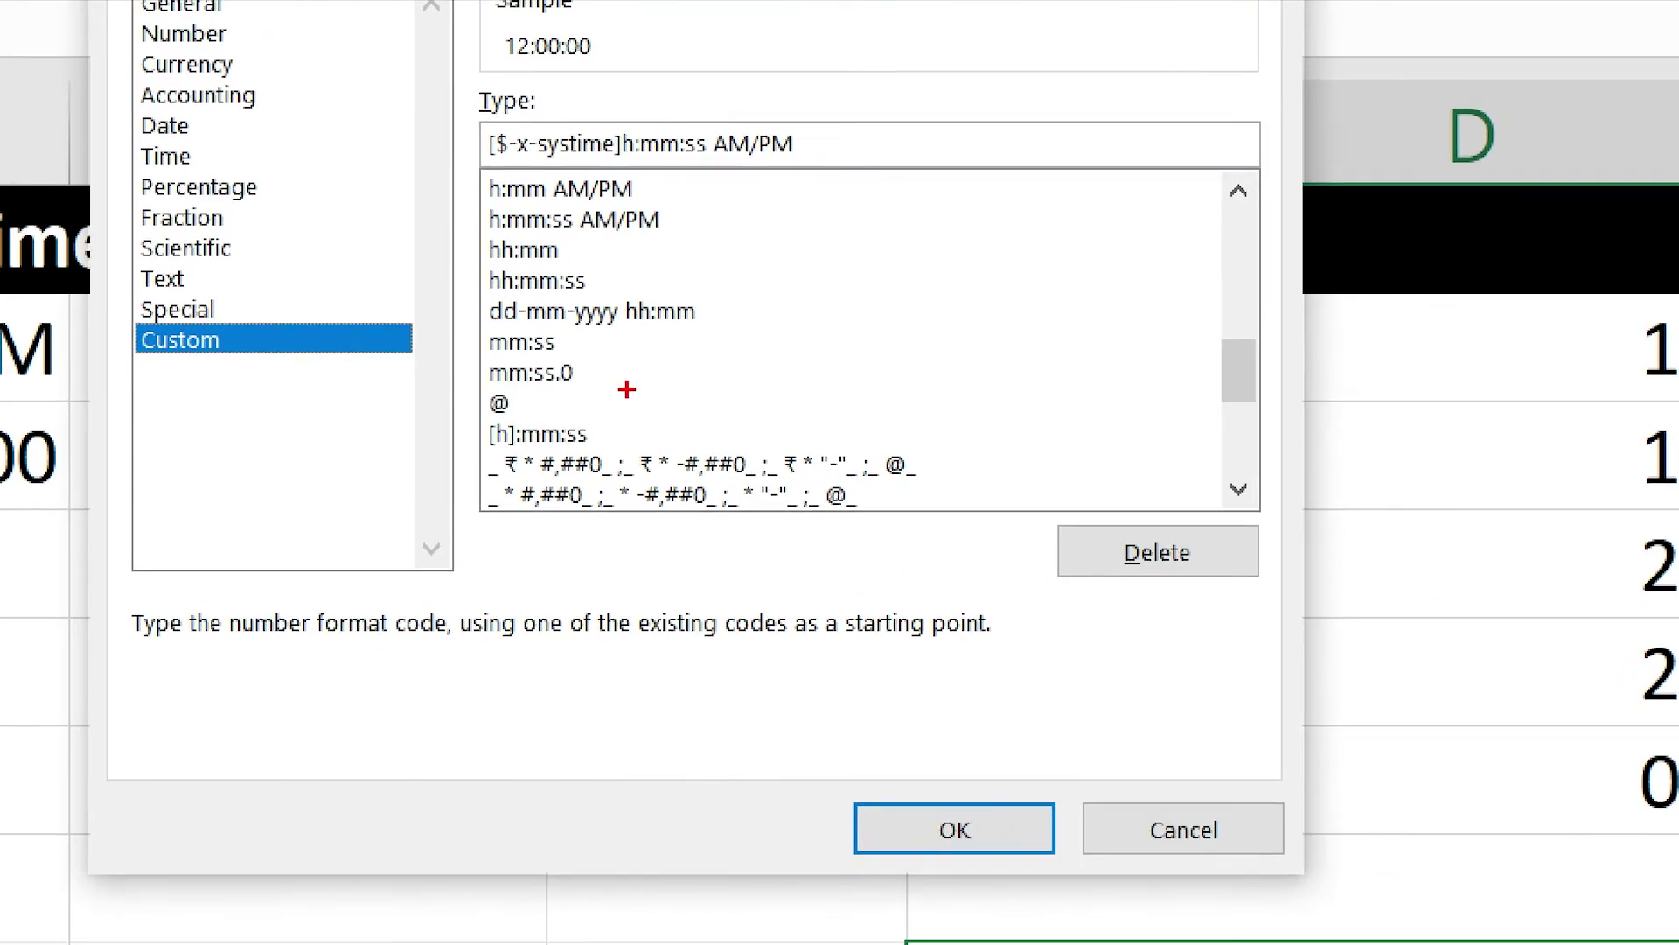
mouse_move(480, 290)
left_mouse_down()
mouse_move(722, 328)
mouse_move(806, 430)
left_mouse_up()
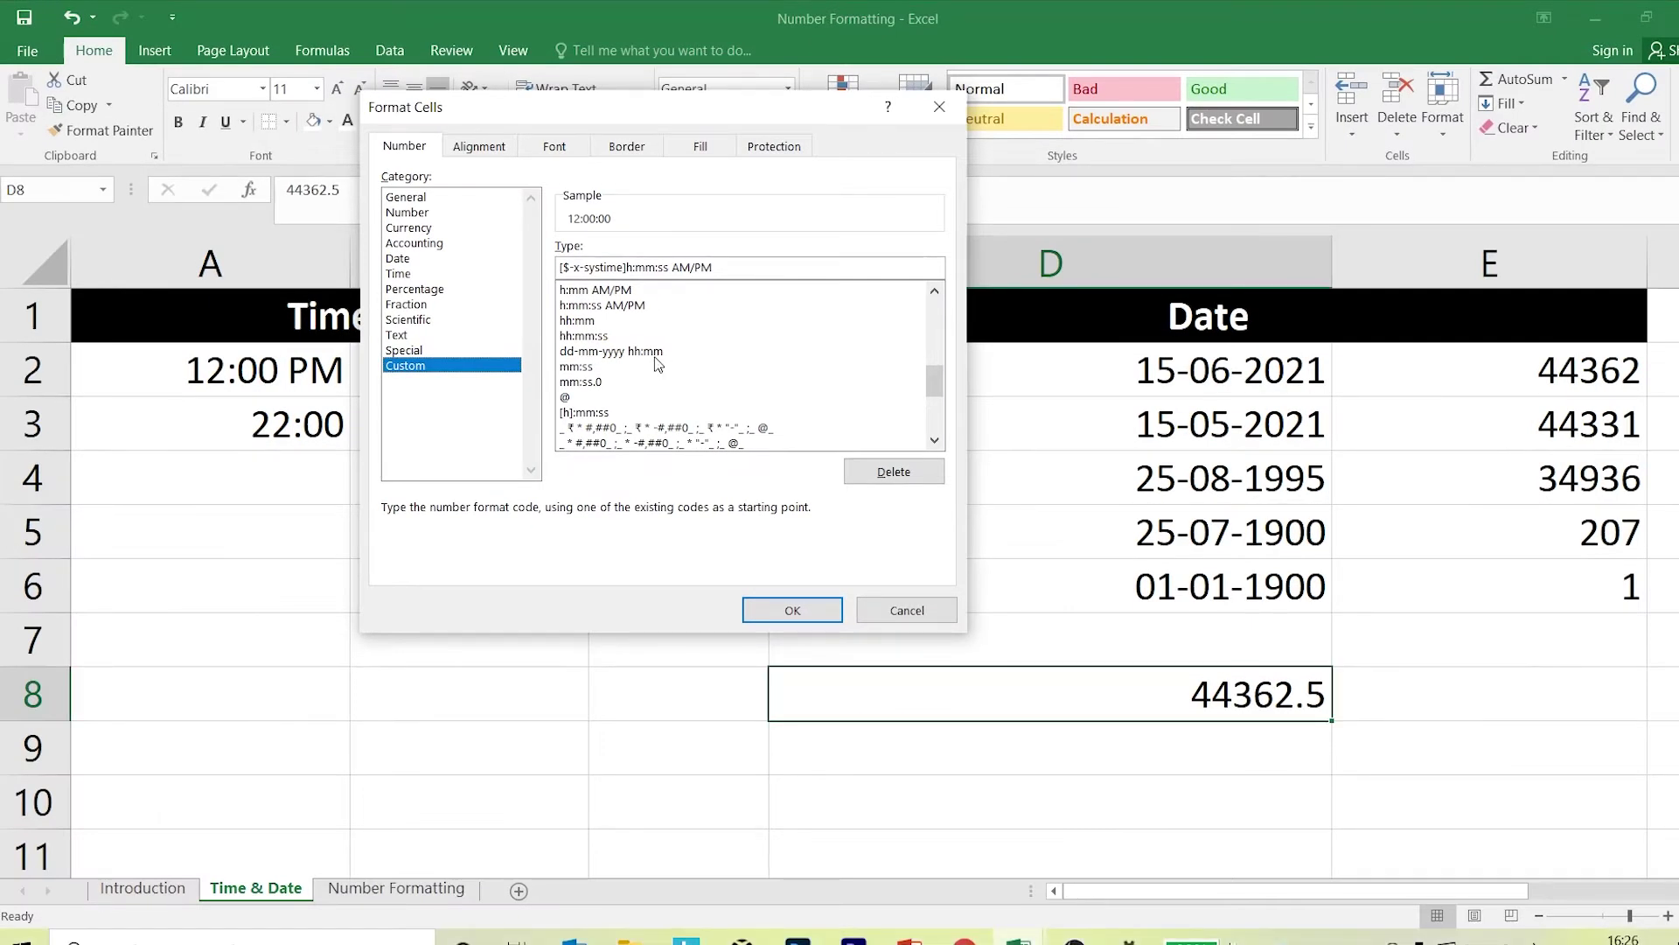
left_click(628, 353)
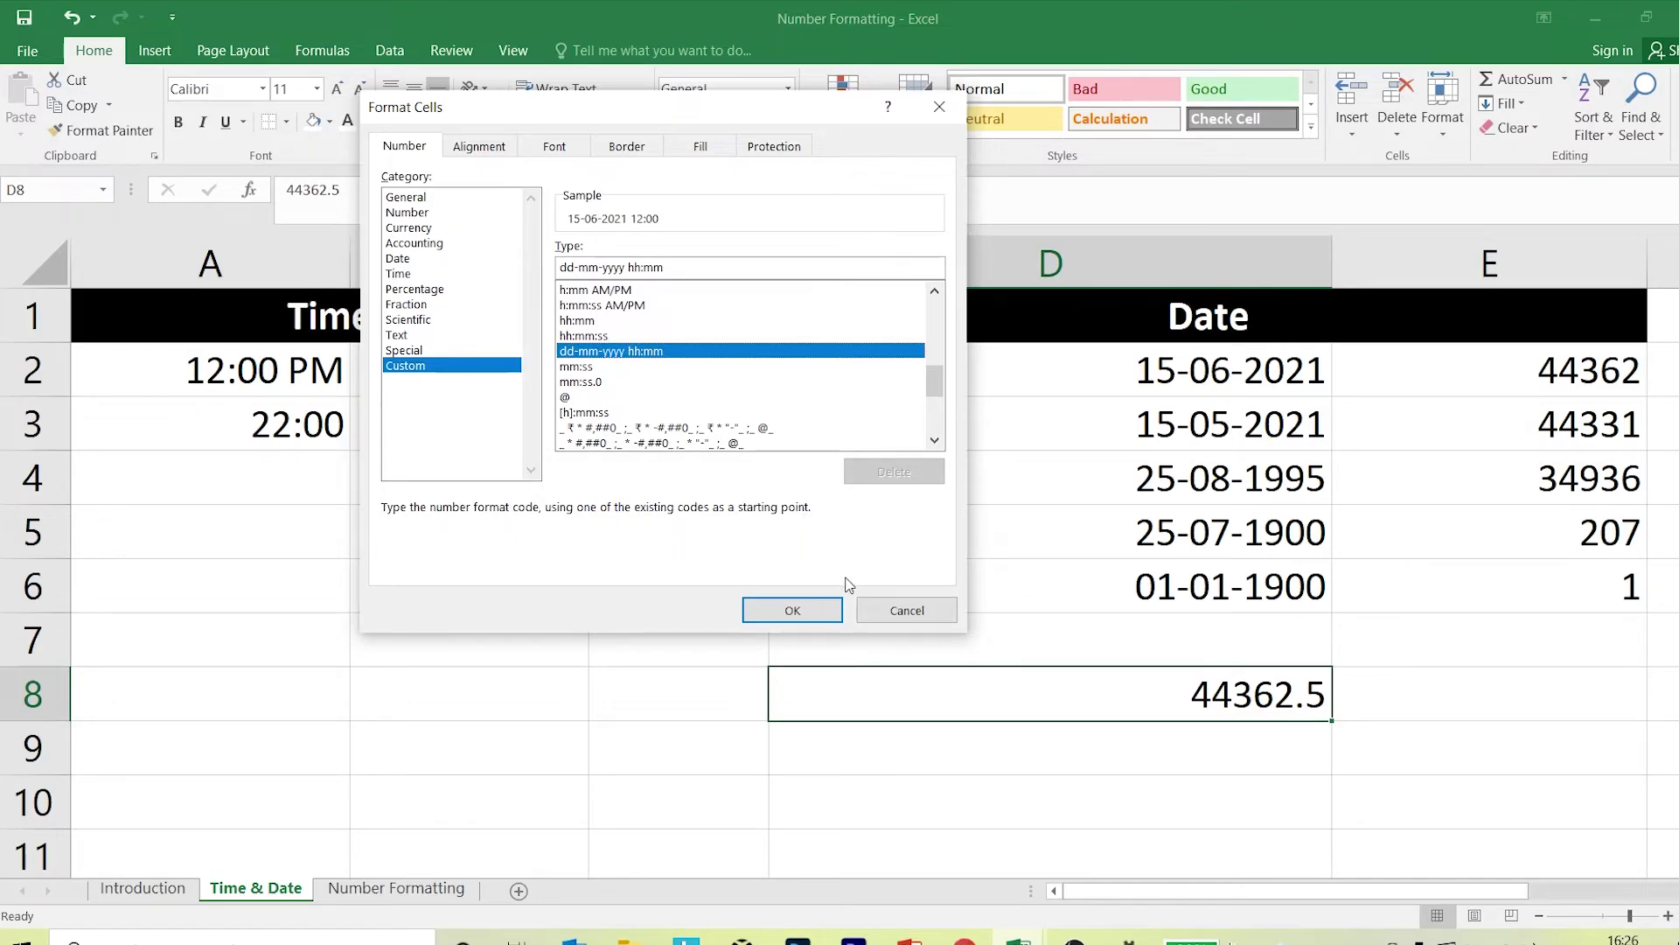
left_click(771, 609)
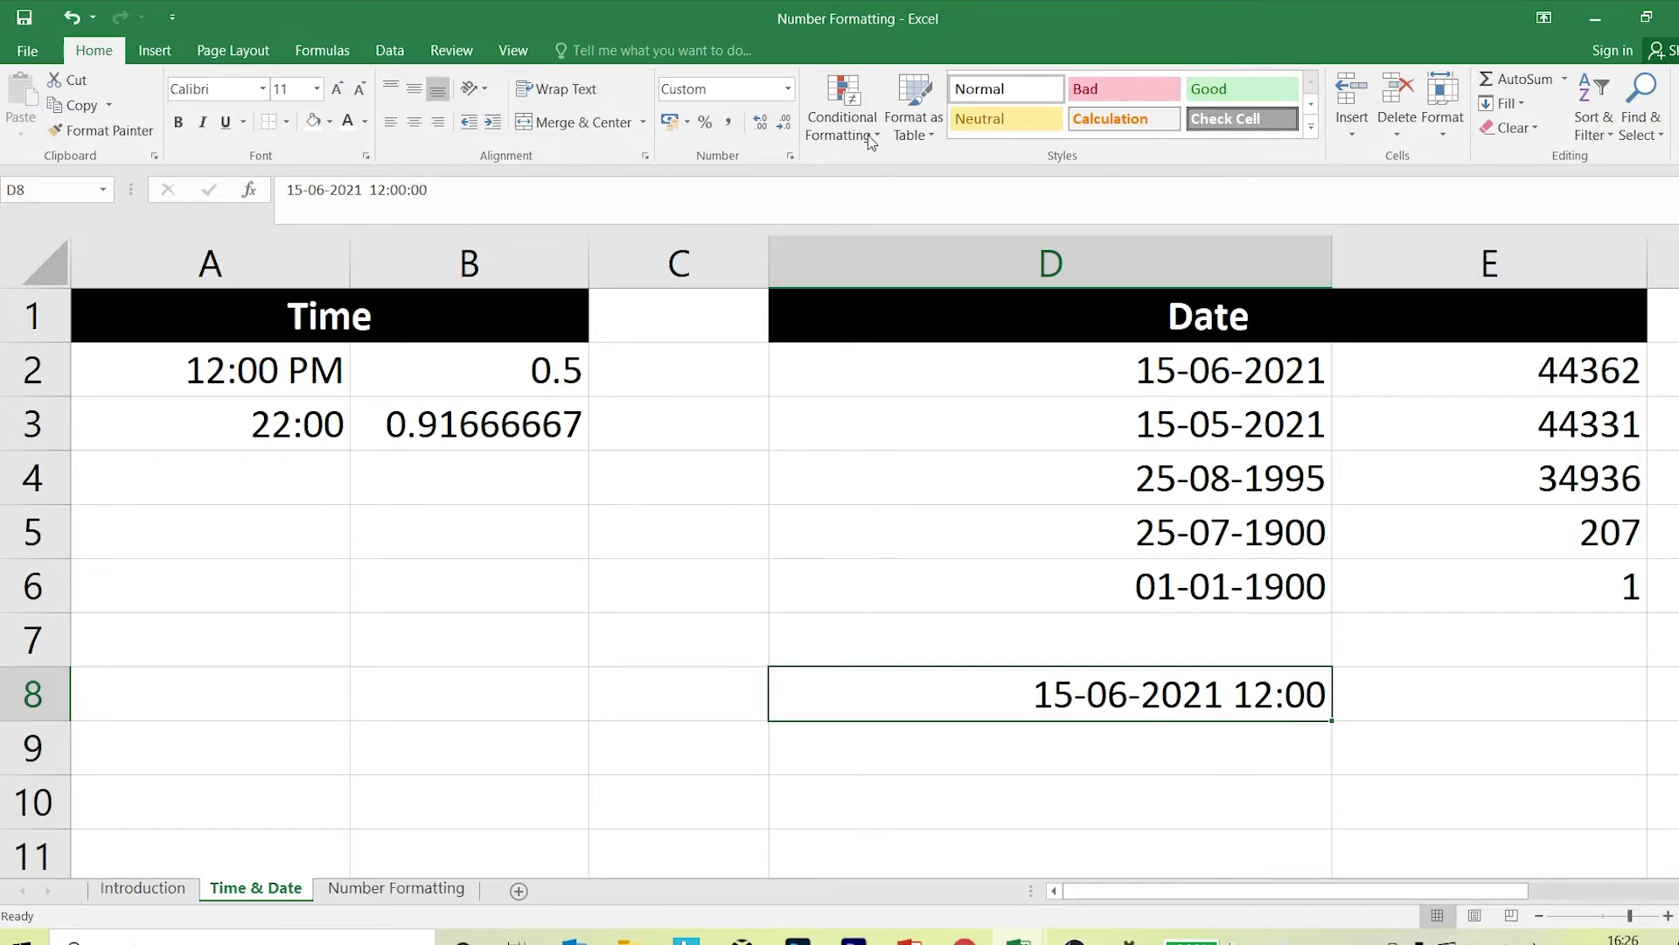
Reset D8 to General and change its value to 44362.95.
left_click(787, 88)
left_click(773, 118)
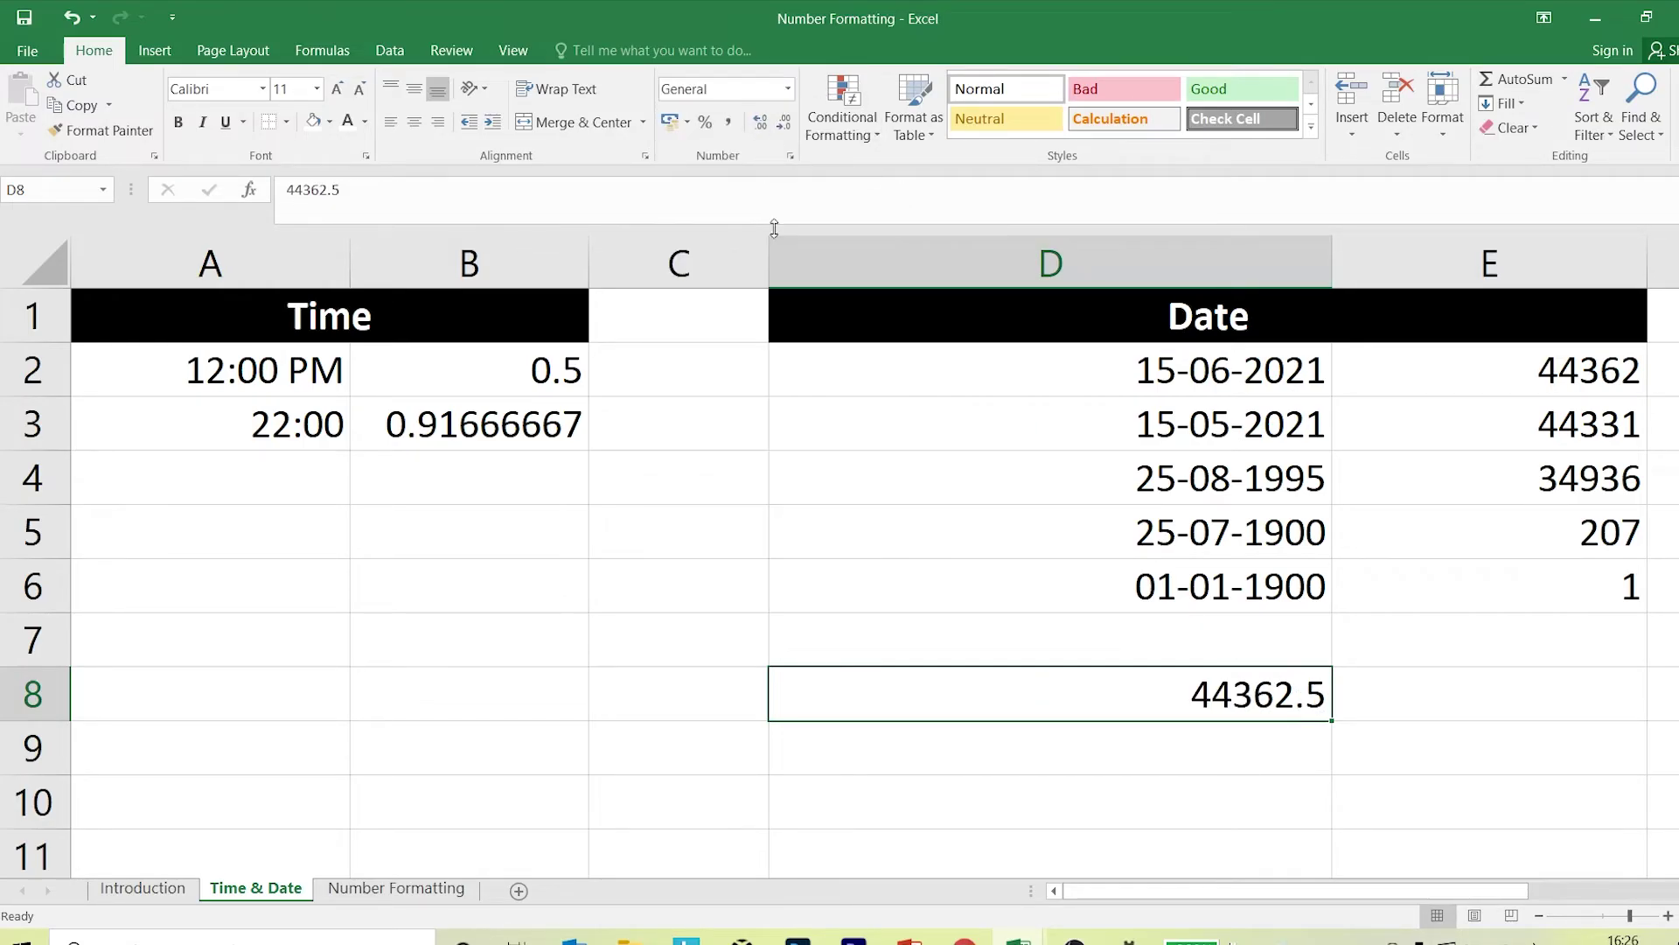
left_click(409, 190)
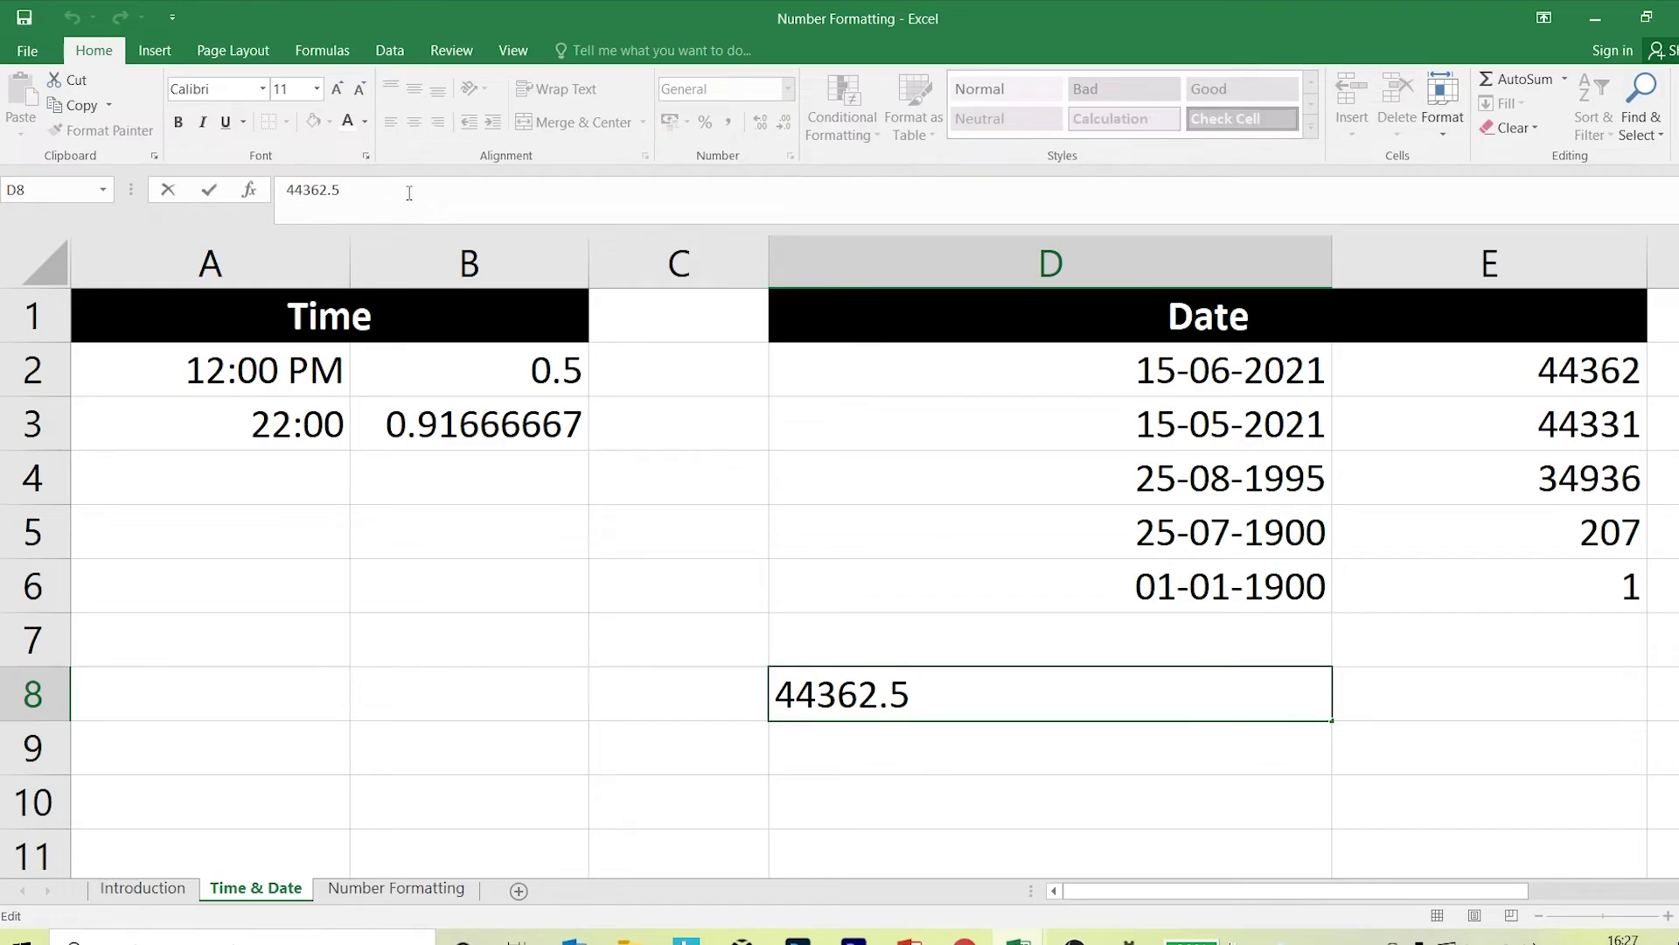
key("BackSpace")
type("95")
left_click(1030, 799)
left_click(1088, 701)
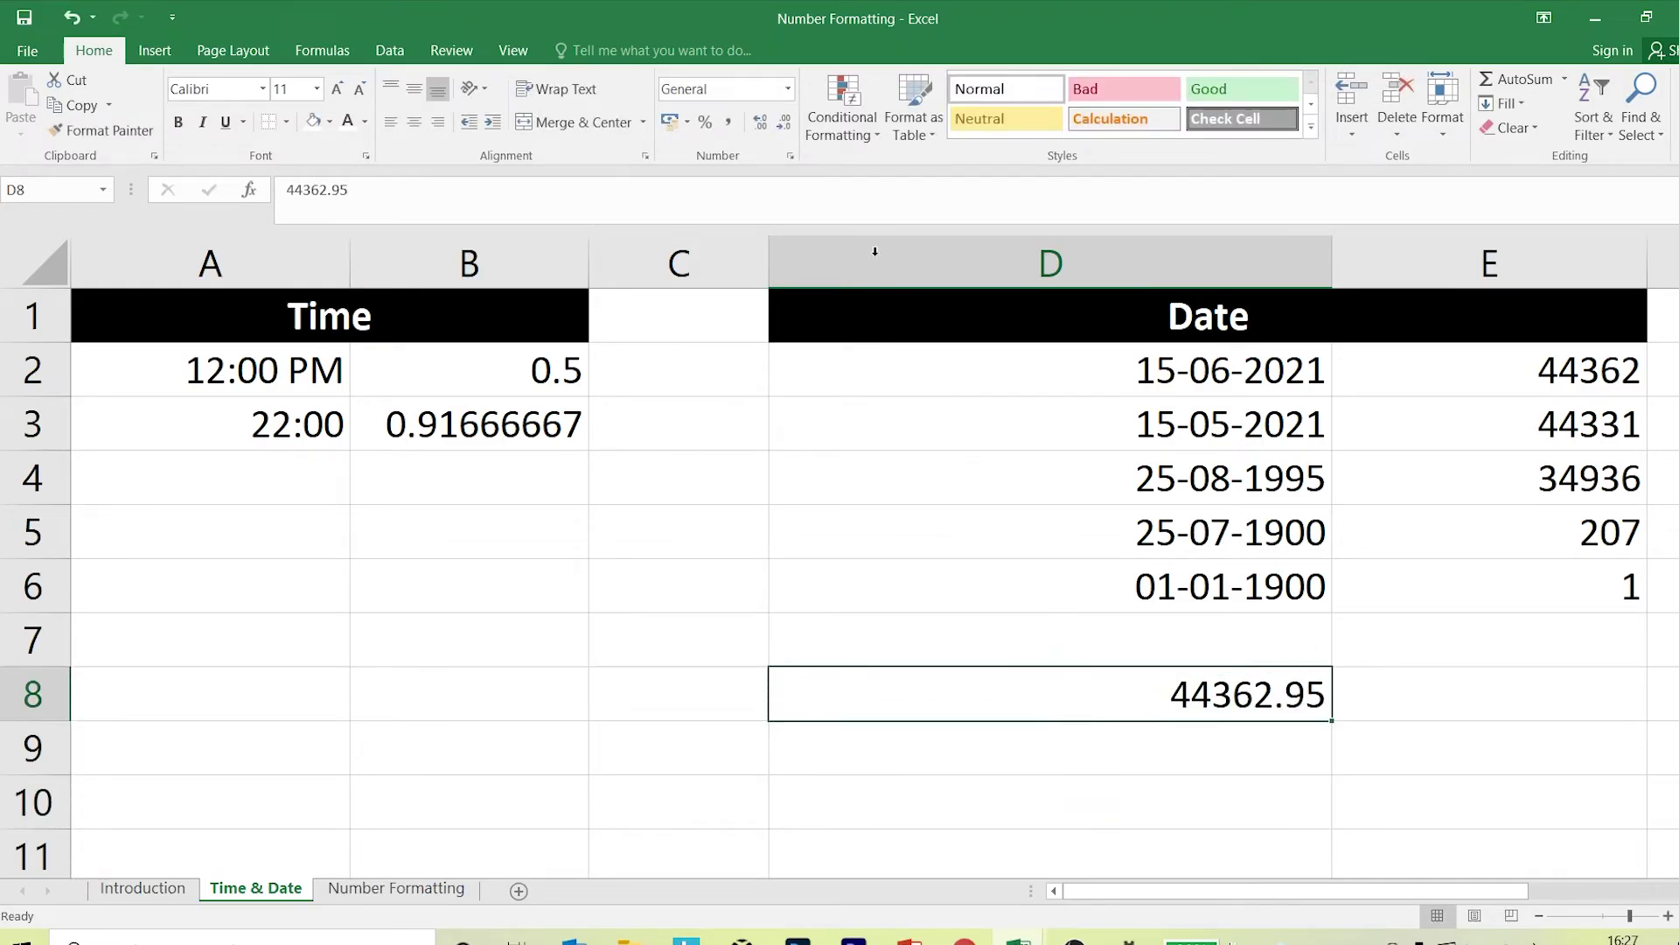
left_click(791, 156)
left_click(451, 365)
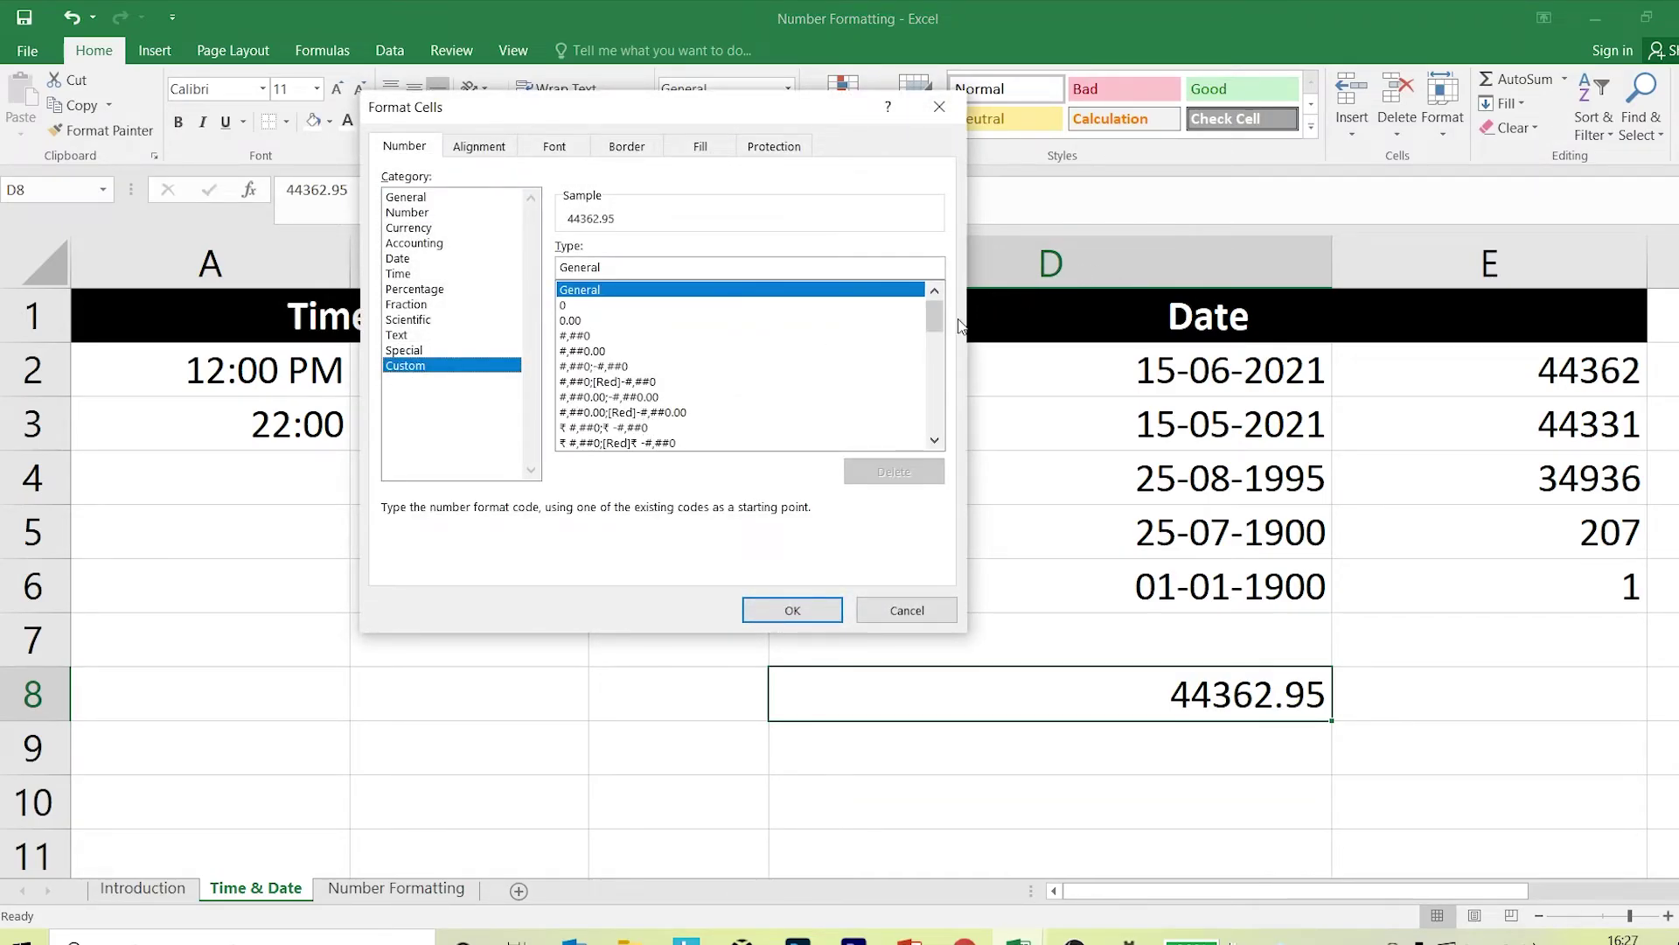
left_click_drag(934, 317, 922, 440)
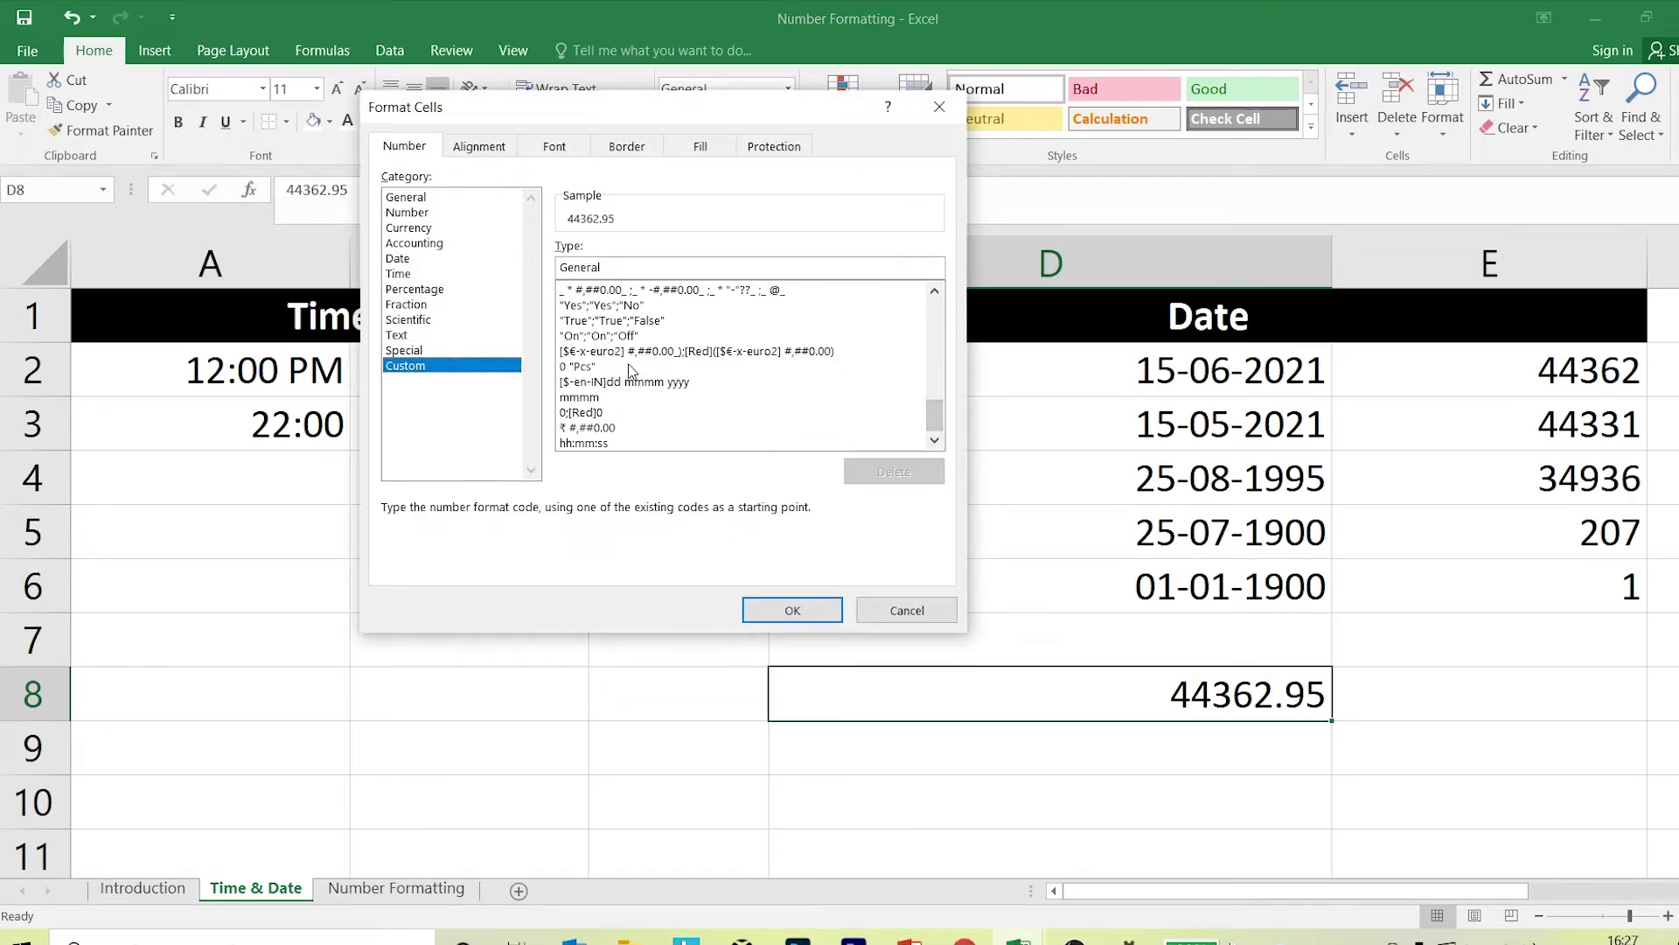
left_click_drag(934, 413, 936, 378)
left_click(597, 399)
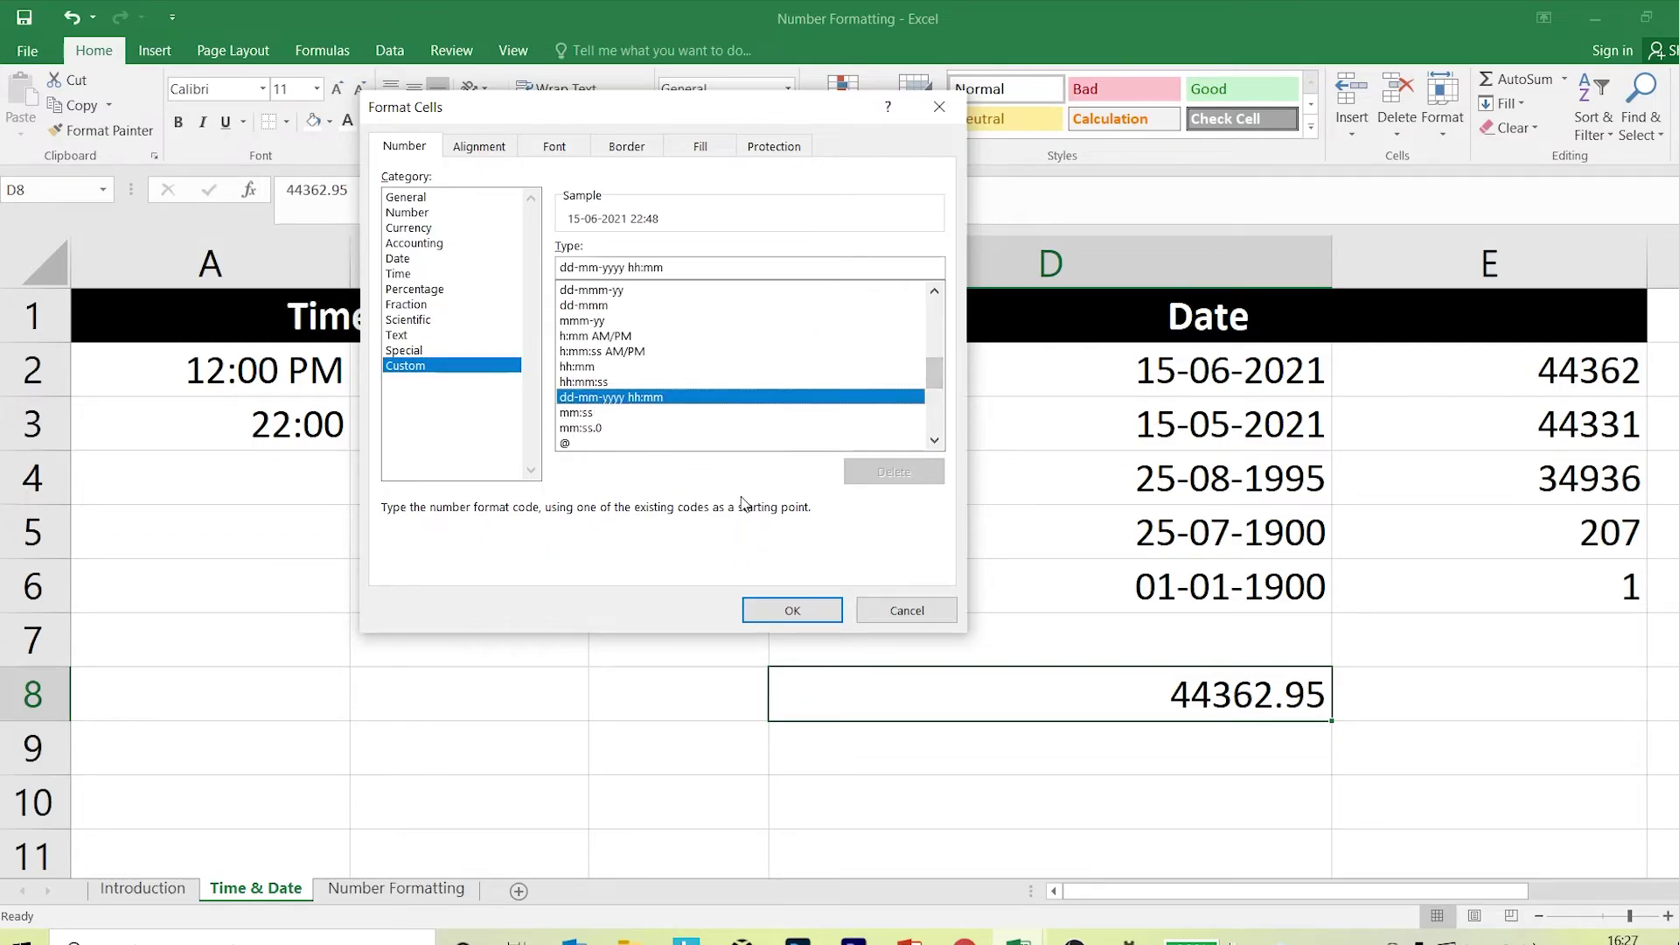
left_click(757, 607)
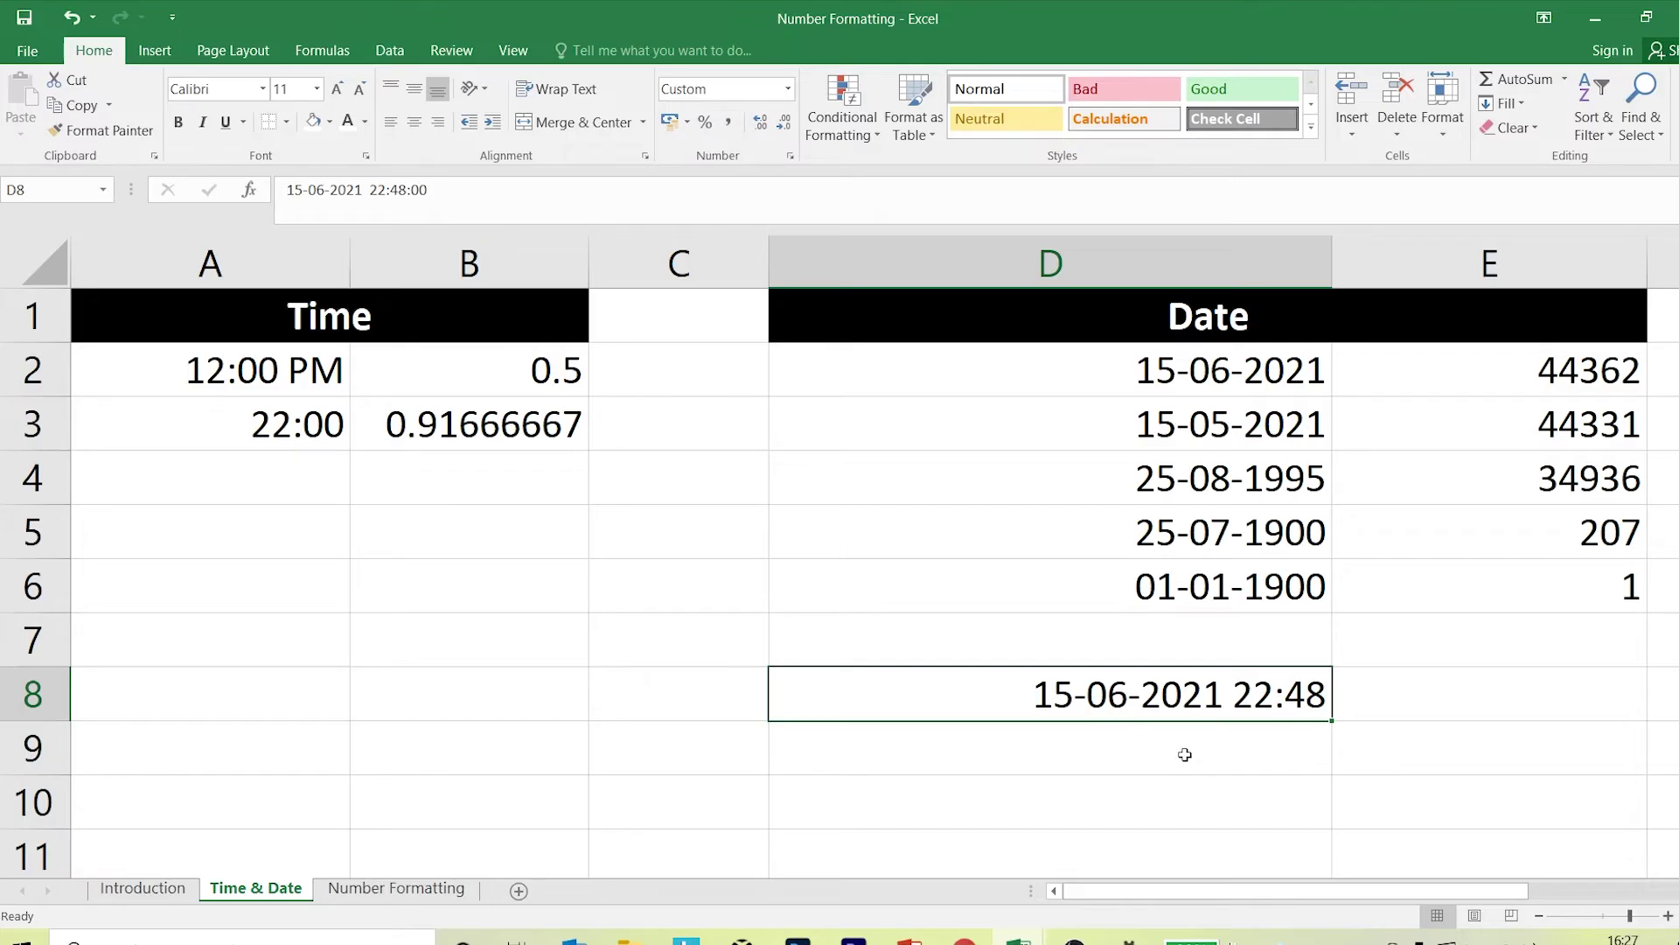
Format D2:D6 with the '14 March 2012' long date type, then reopen Format Cells.
left_click_drag(1223, 343, 1195, 602)
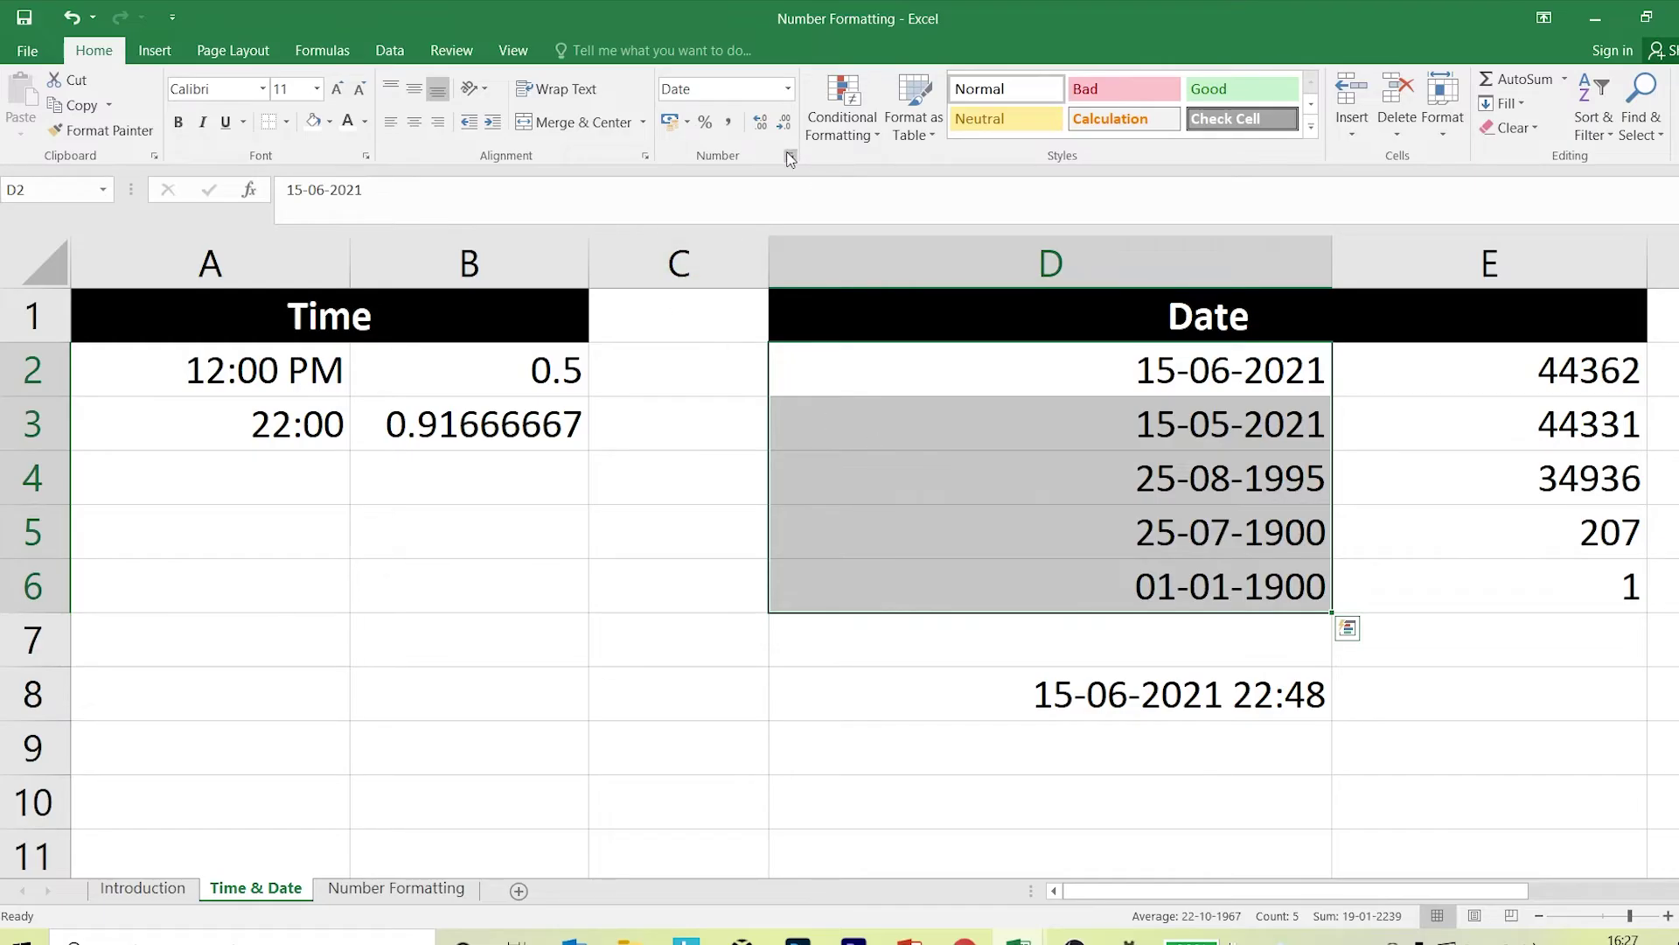
left_click(791, 158)
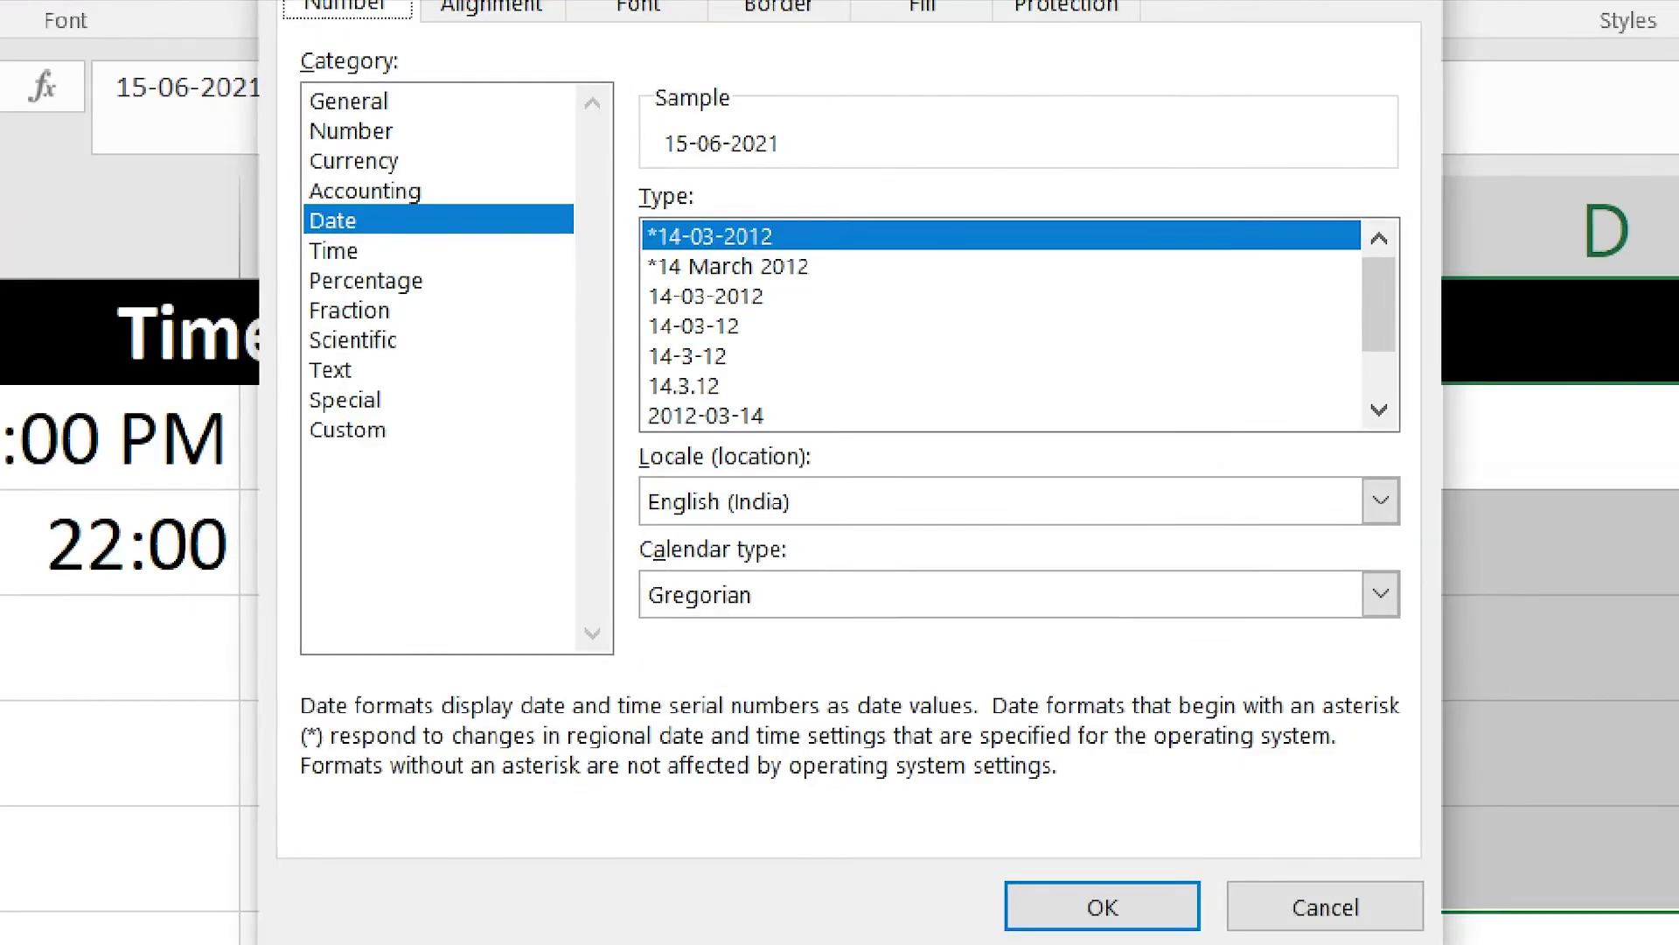
mouse_move(595, 196)
left_mouse_down()
mouse_move(1120, 440)
mouse_move(1189, 451)
left_mouse_up()
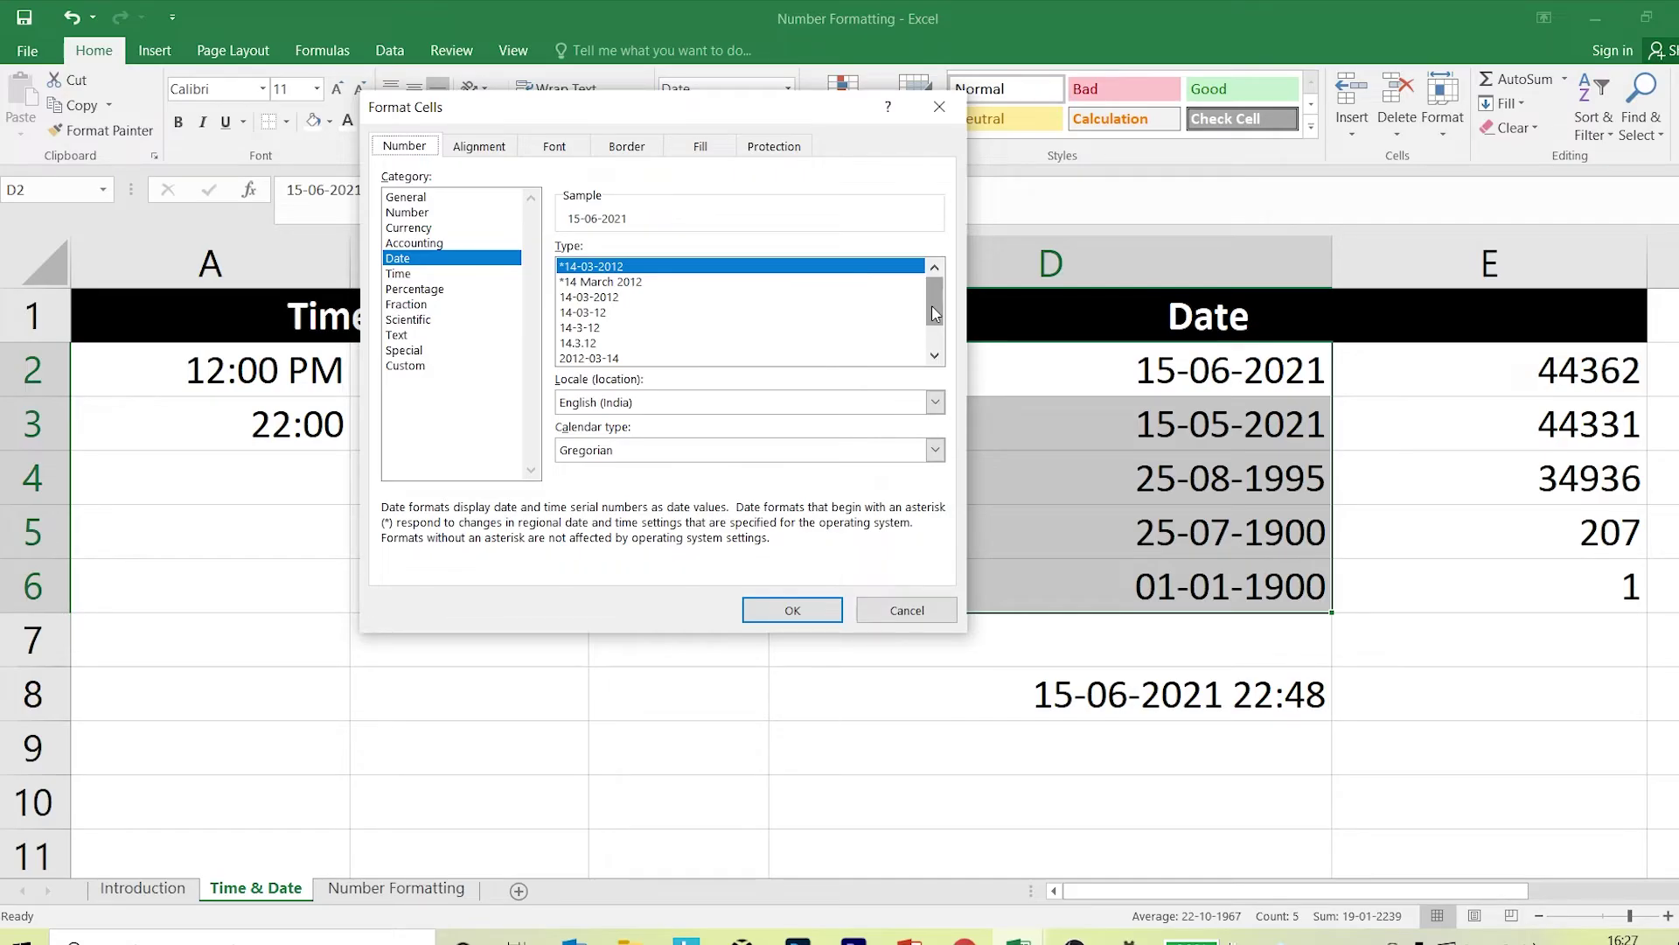
left_click_drag(931, 306, 930, 334)
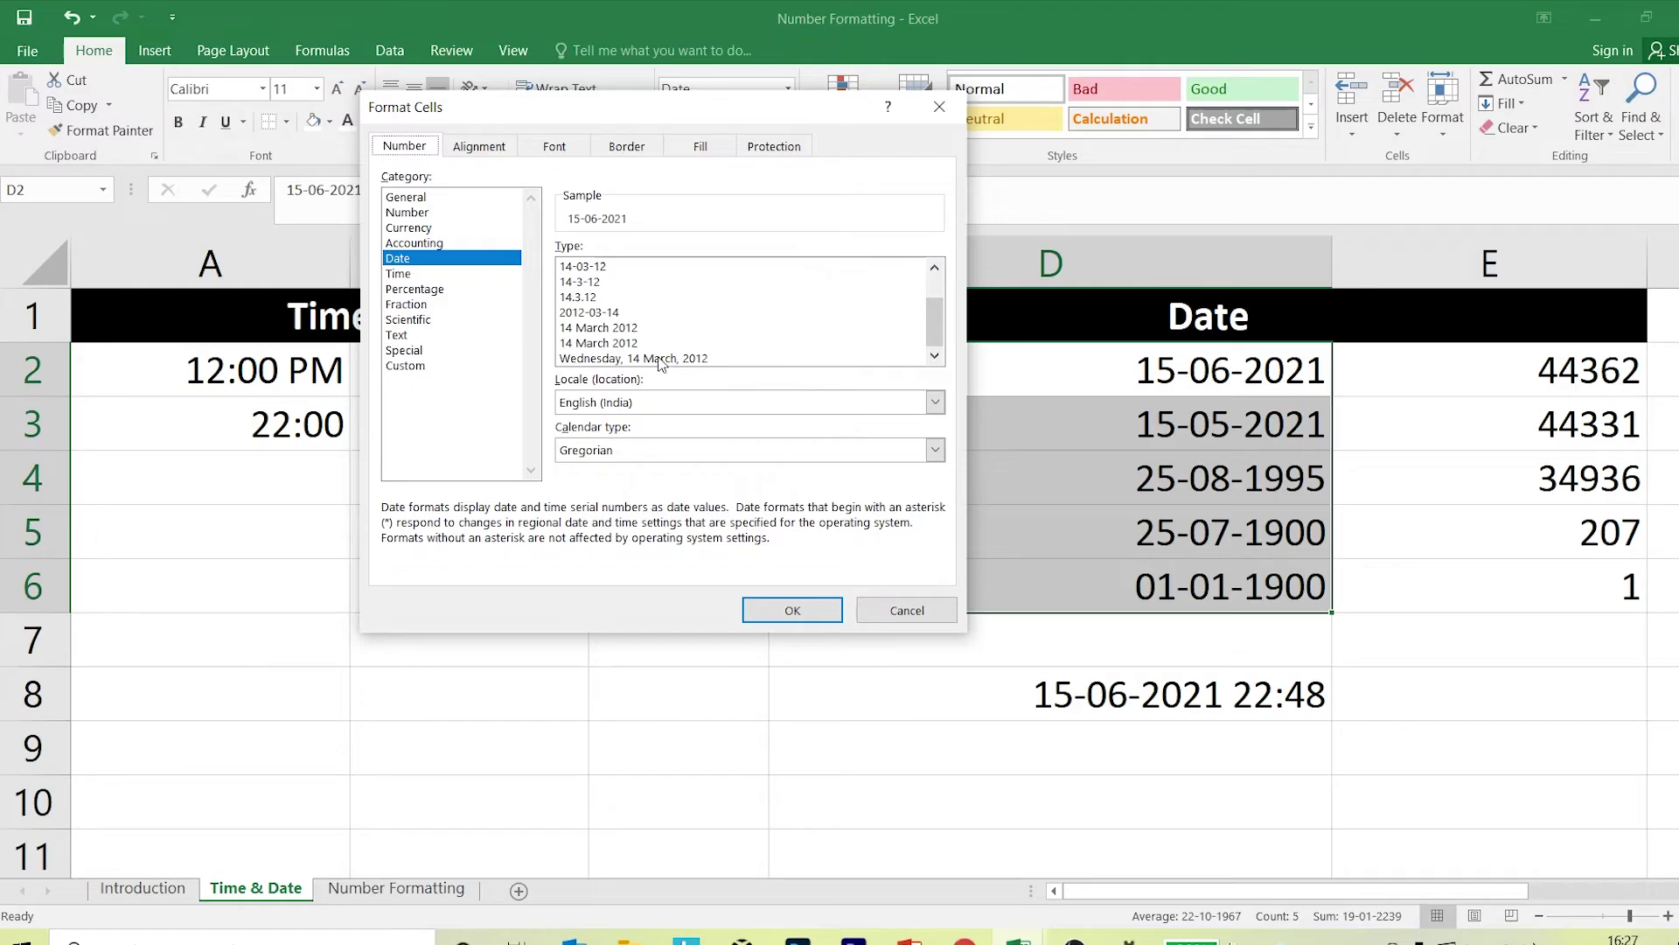
left_click(615, 344)
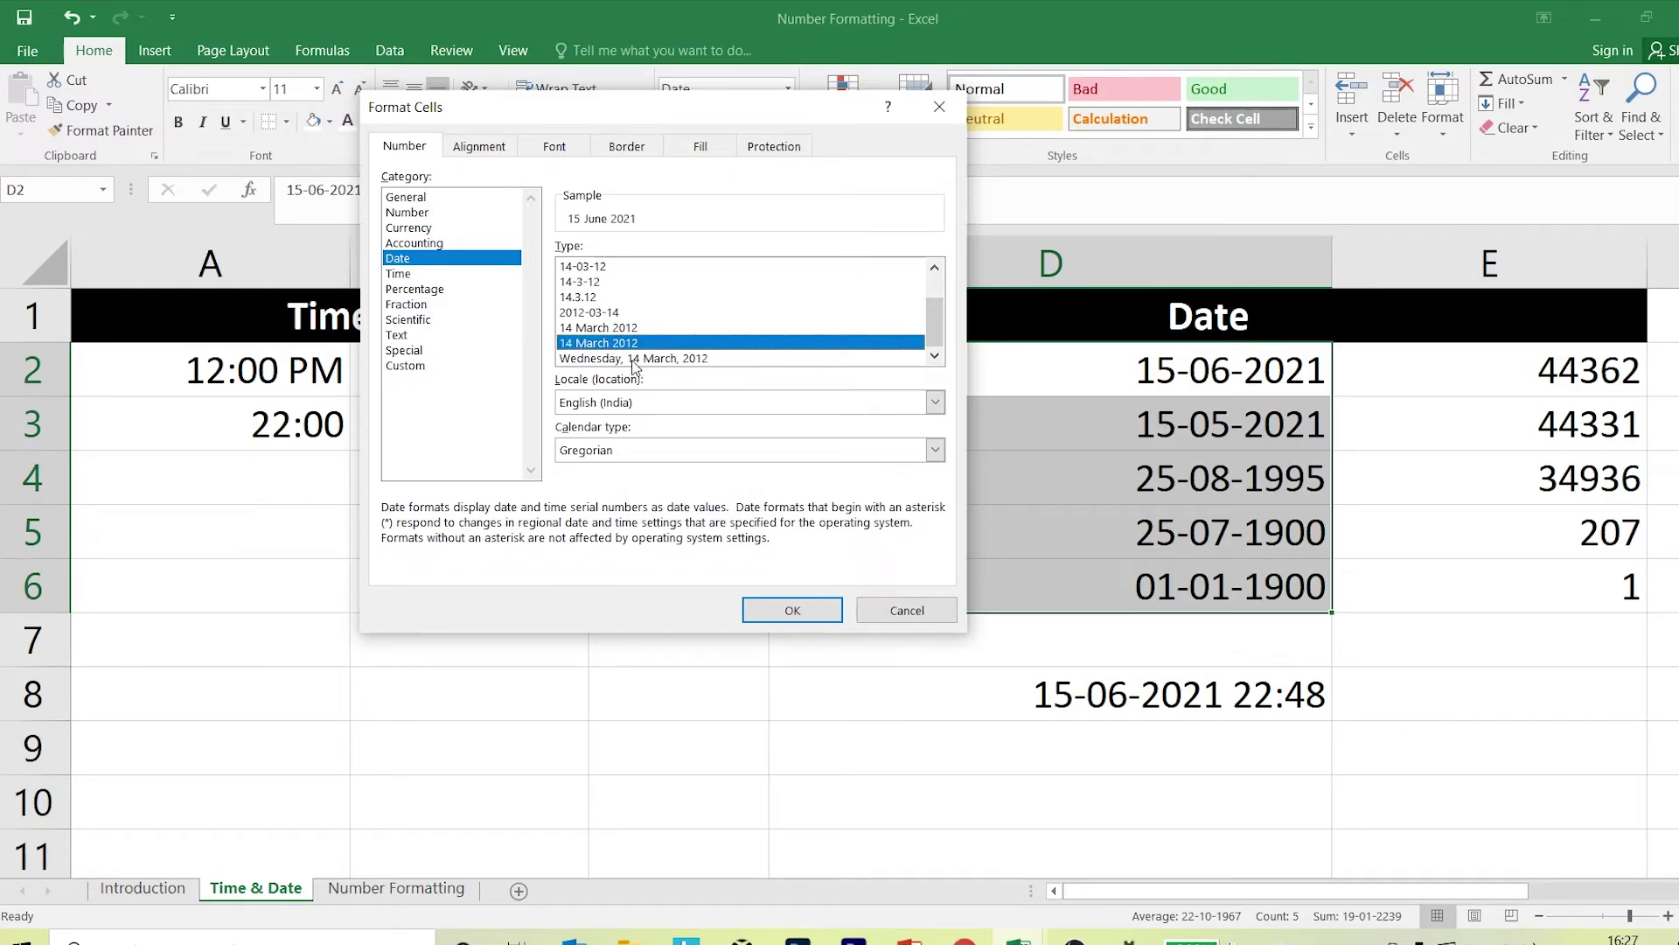
left_click(793, 610)
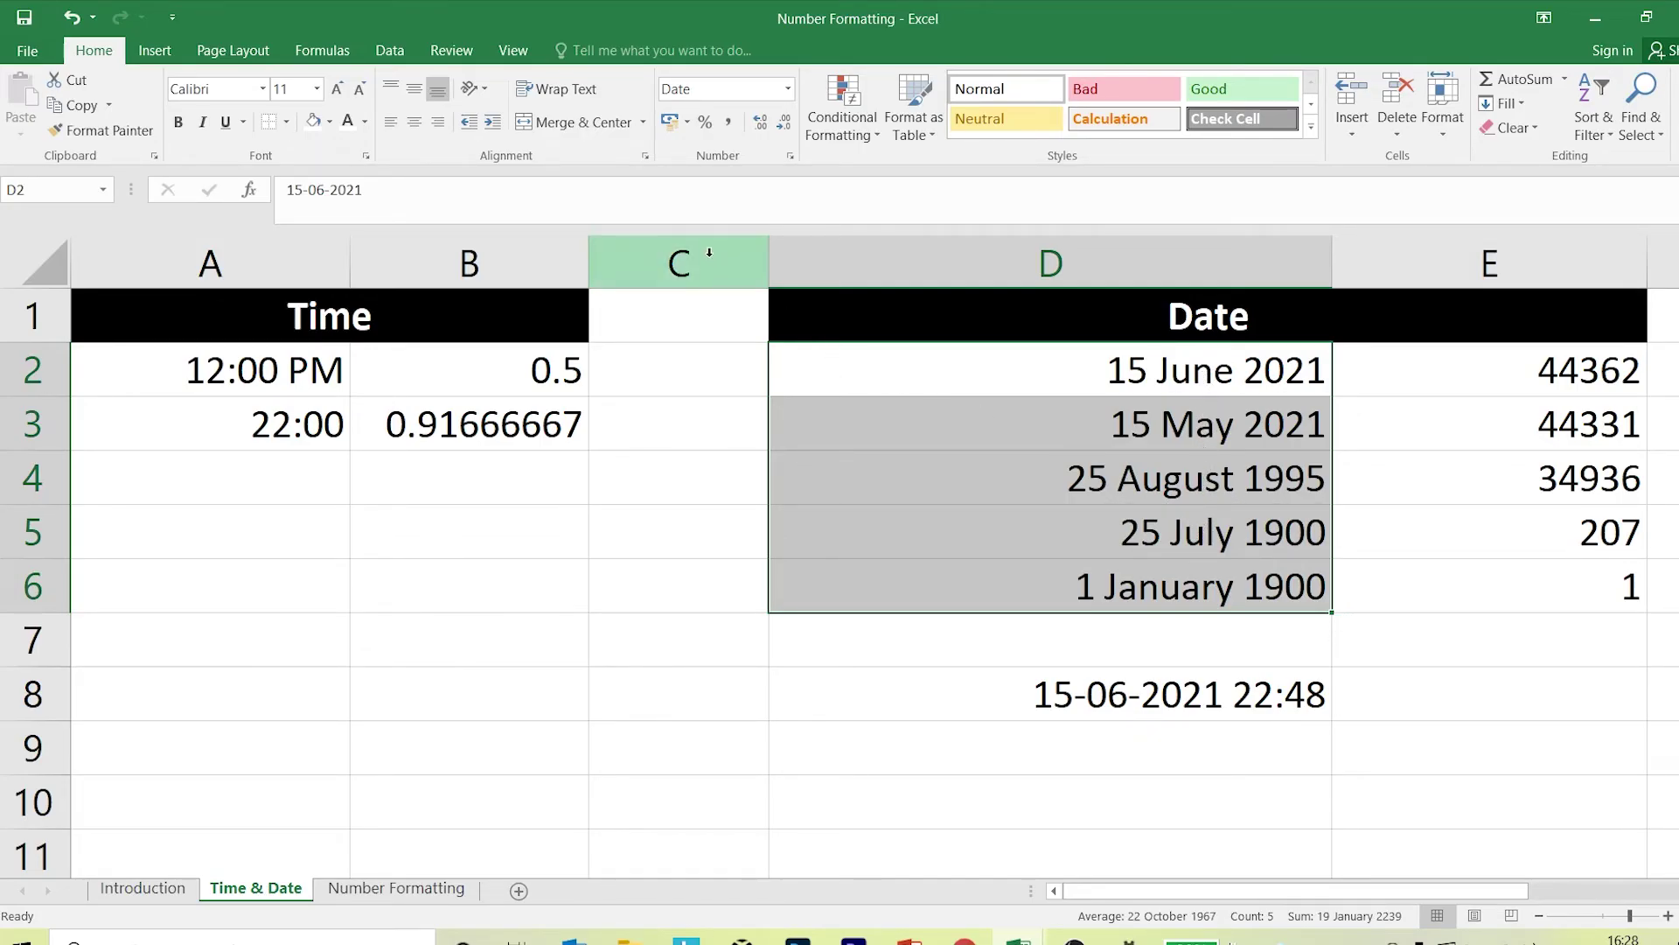
left_click(790, 156)
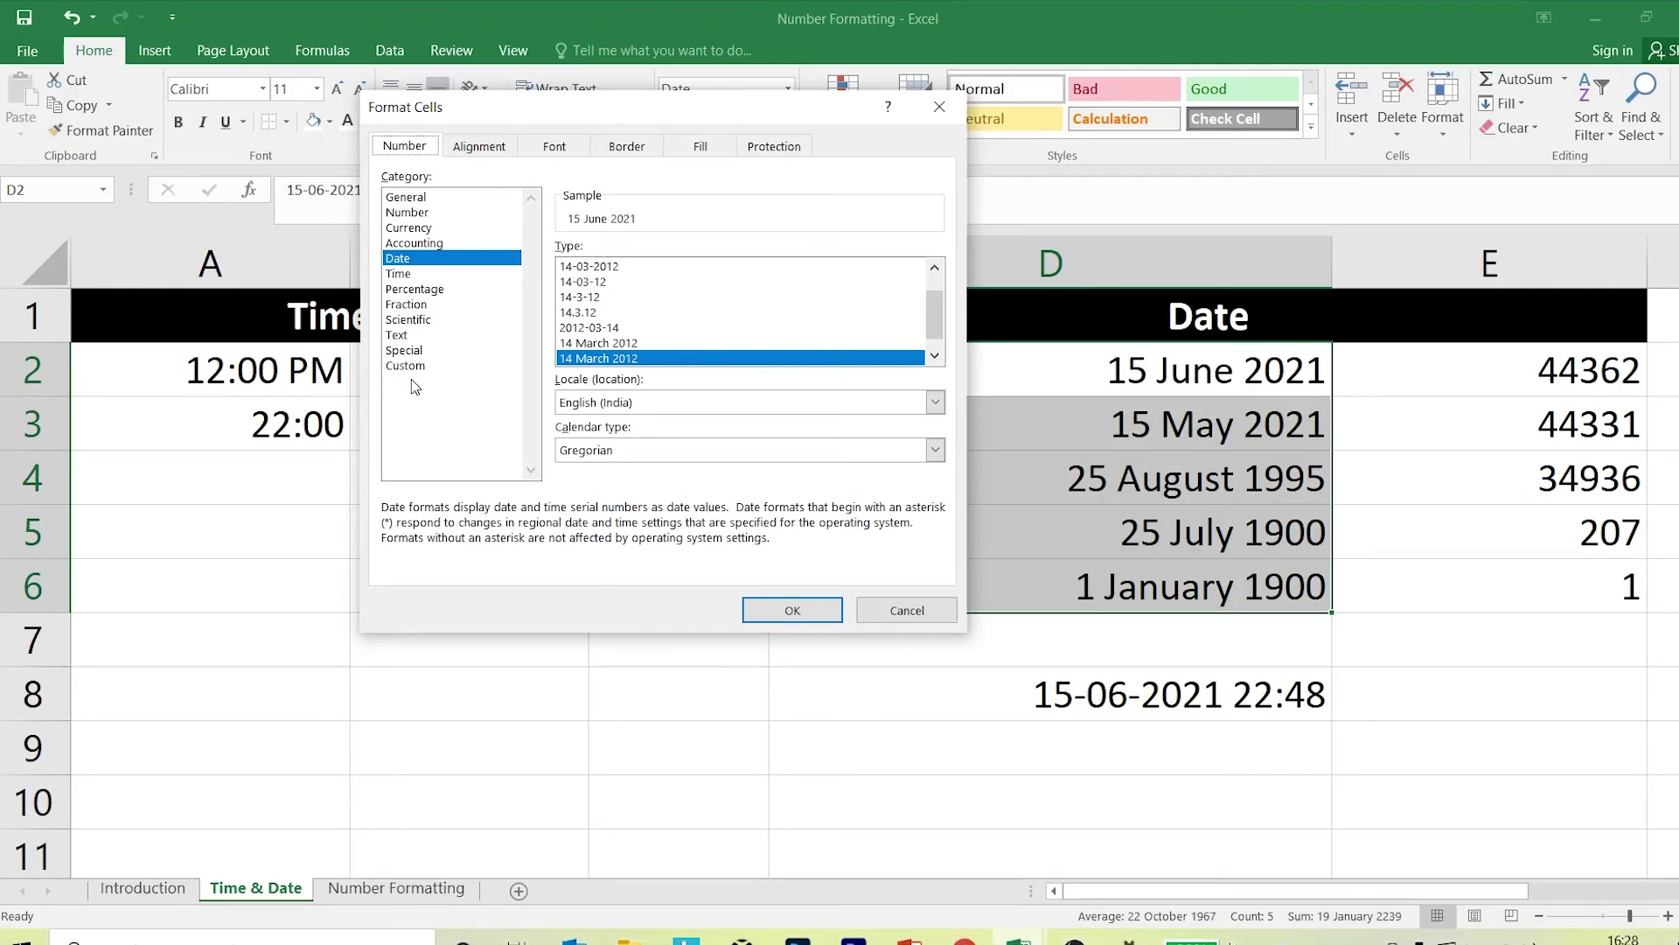
Cancel Format Cells and enter the date 15/06/2021 in D11.
left_click(940, 107)
left_click(706, 716)
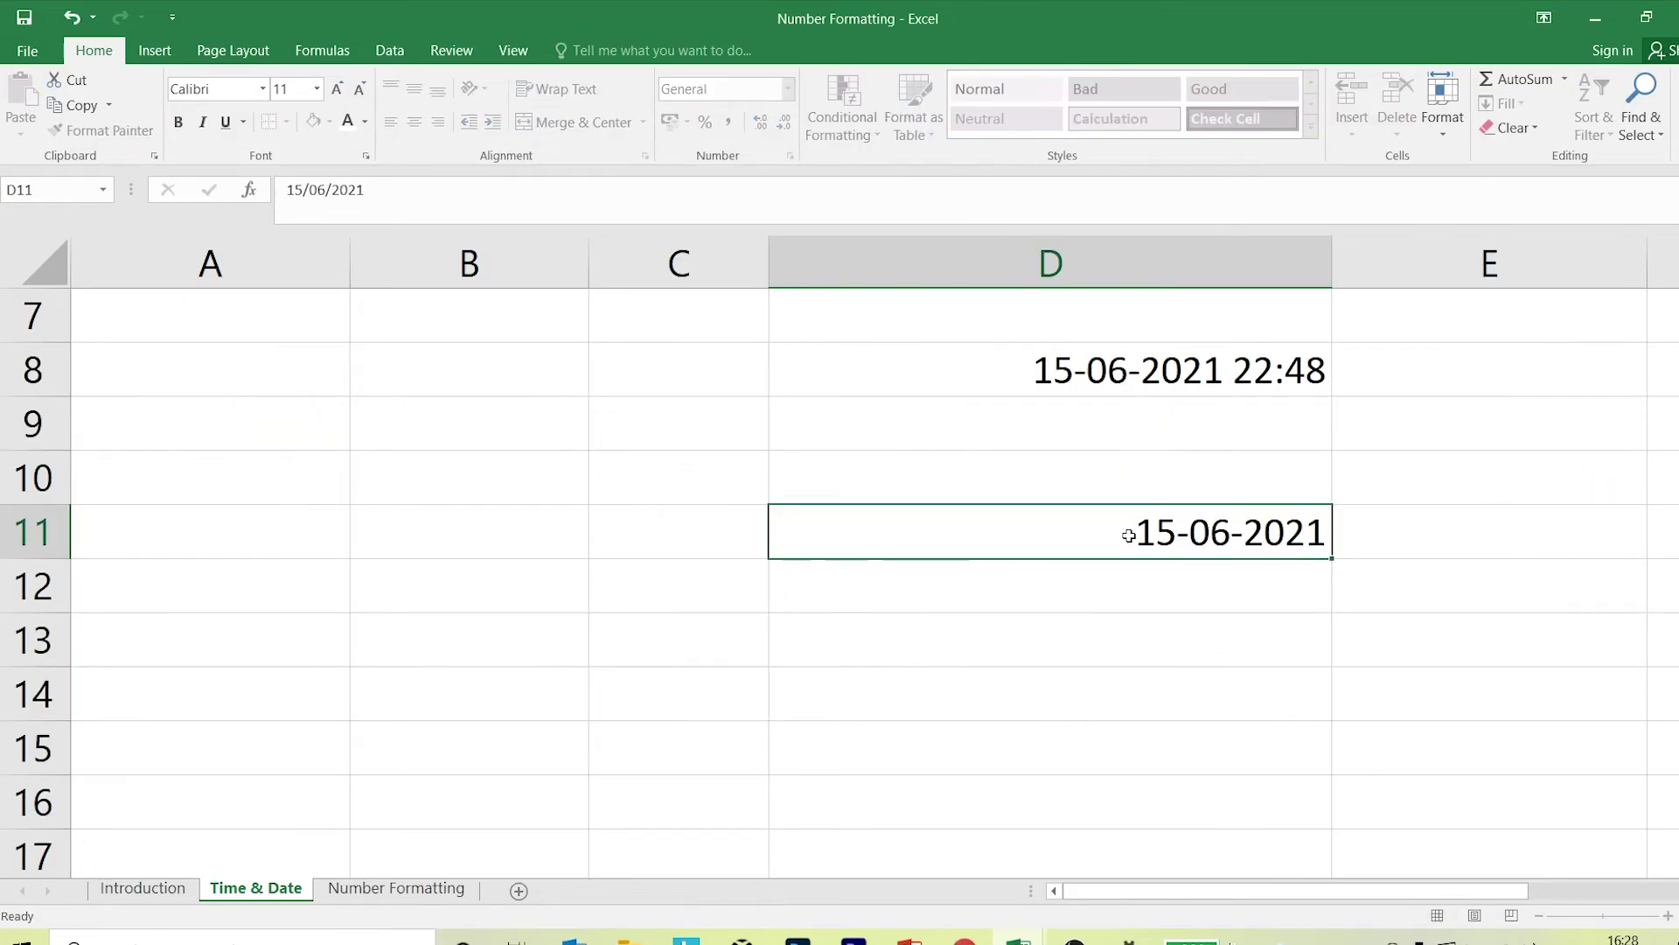
key("Return")
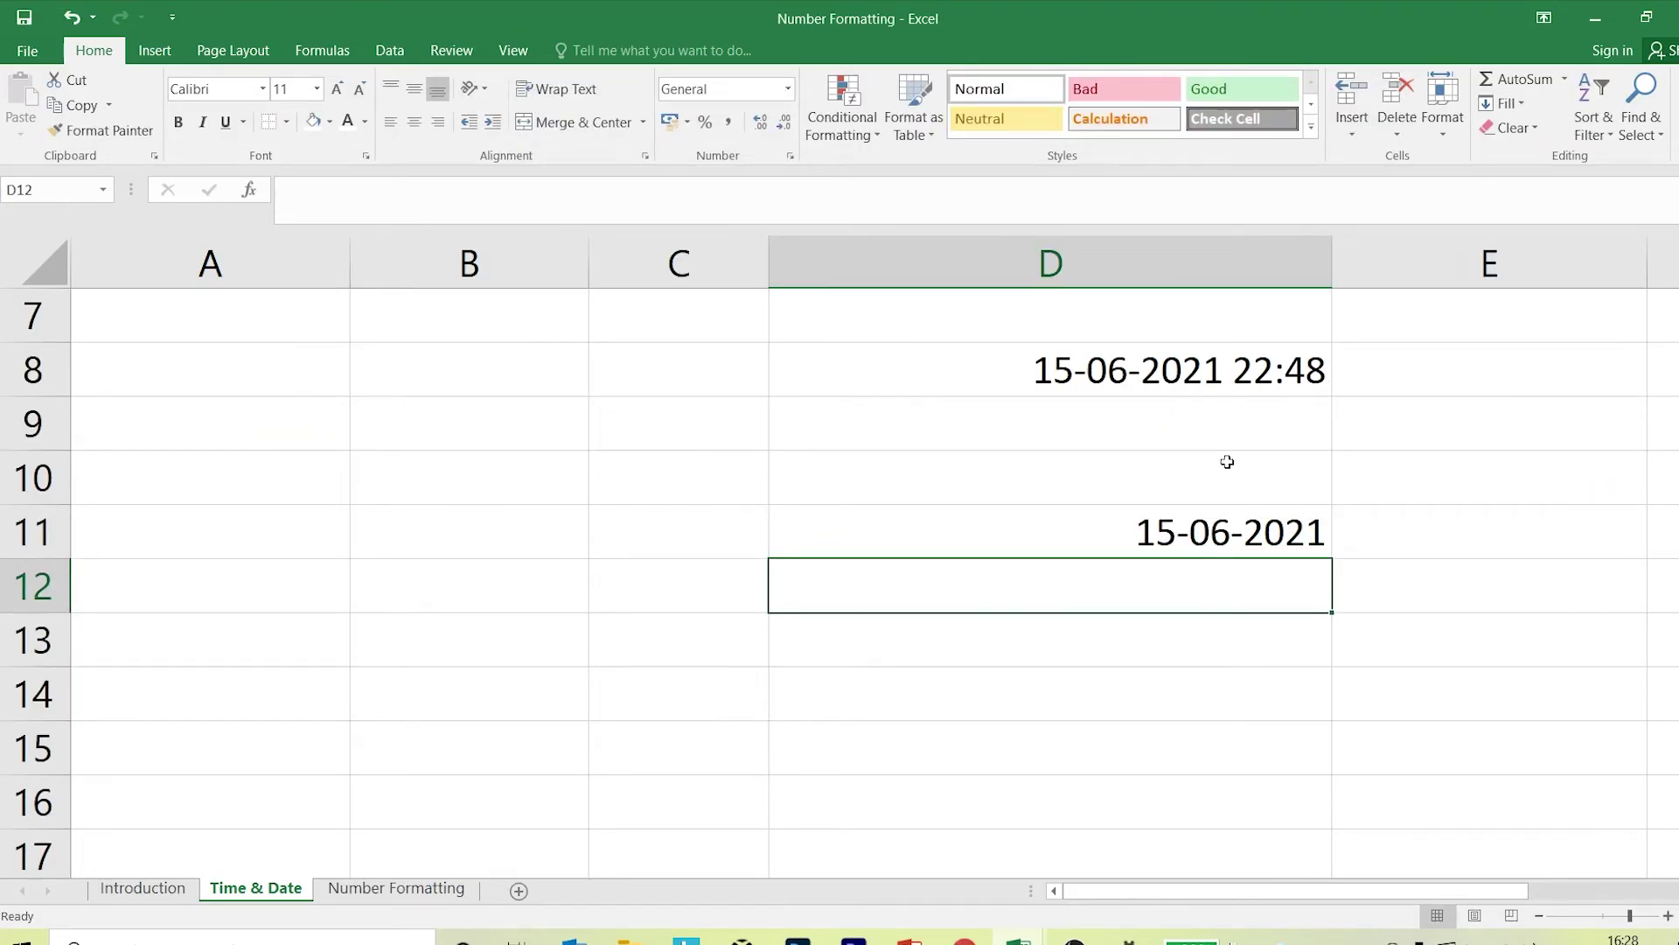
left_click(1262, 541)
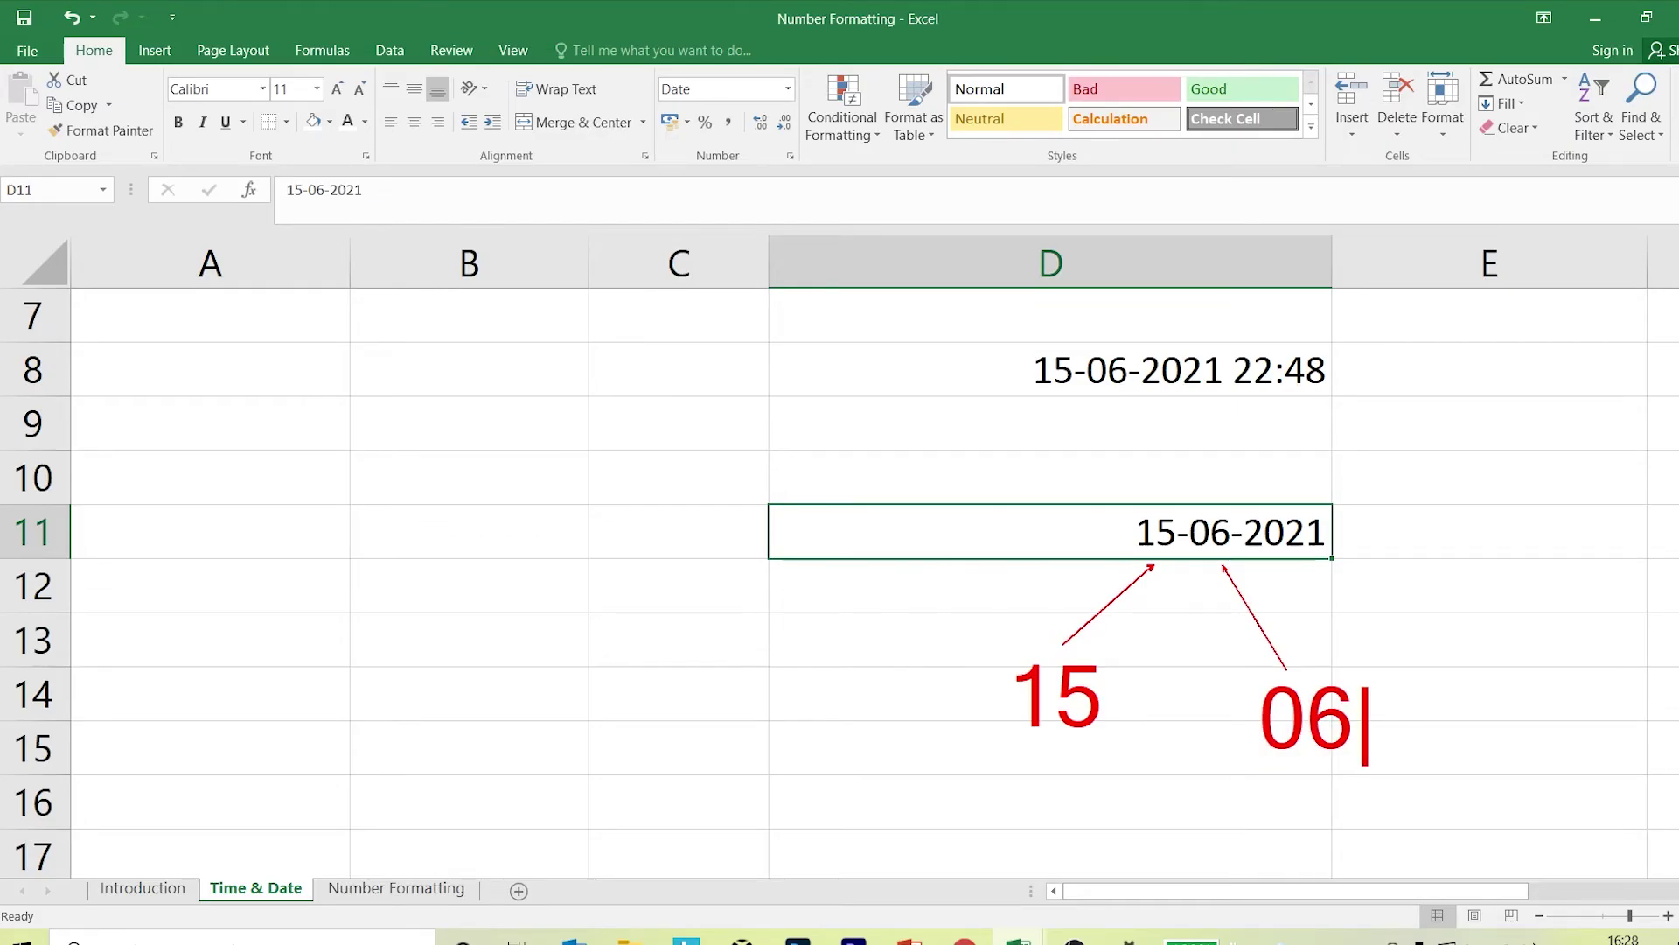
left_click_drag(1318, 571, 1475, 643)
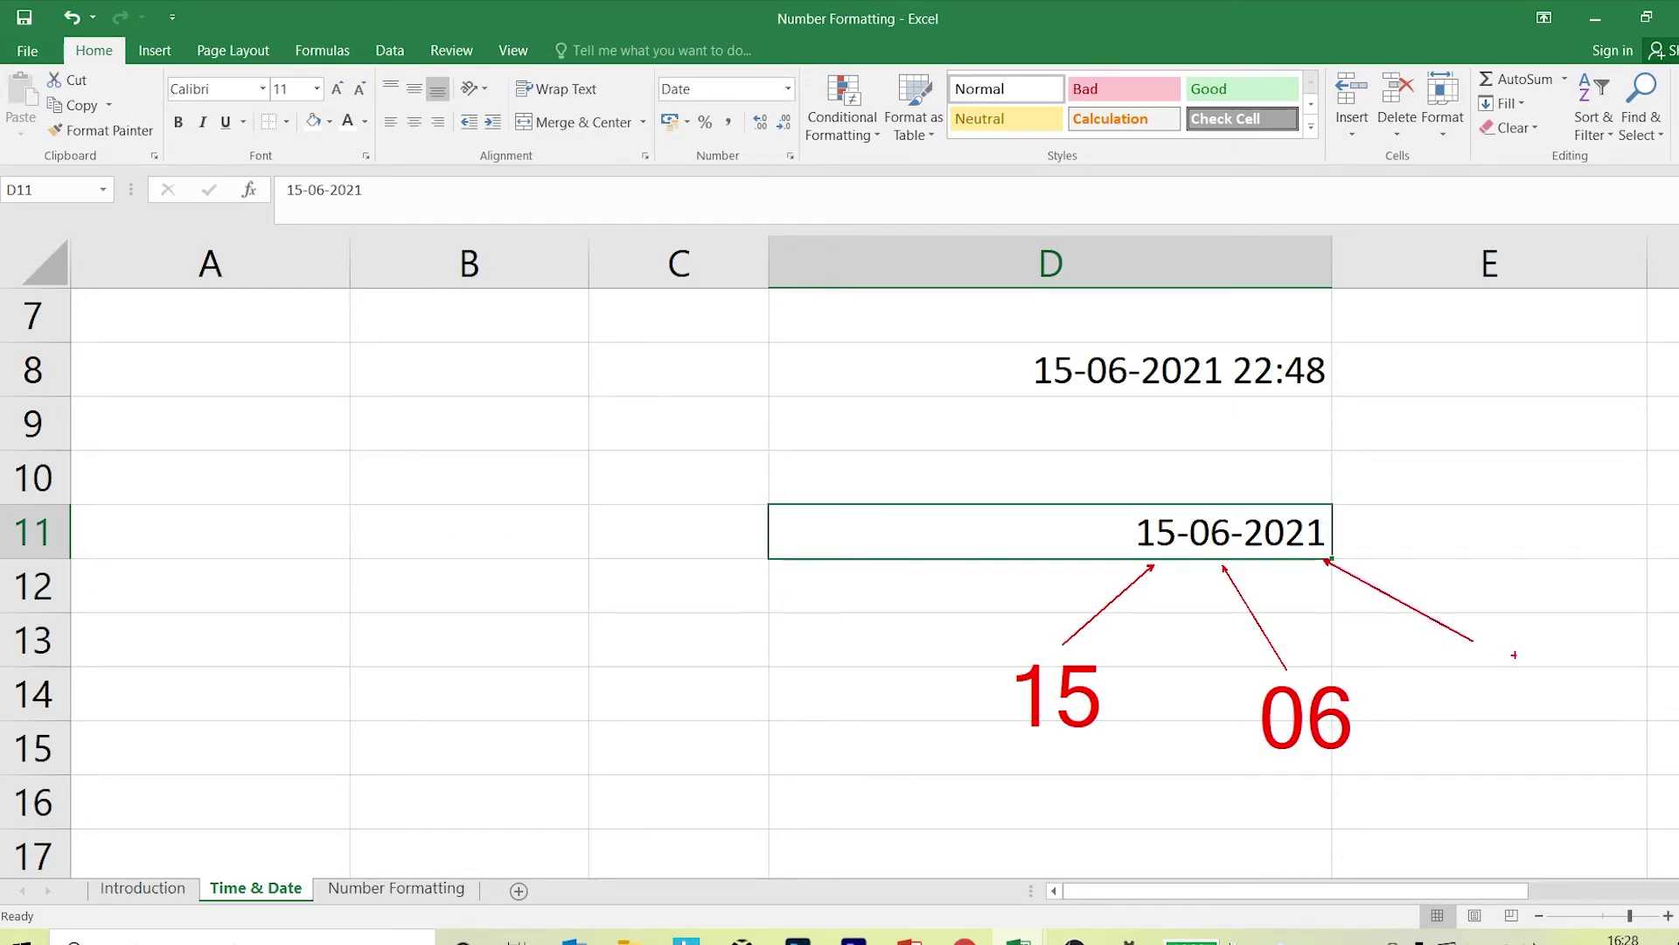
type("t")
type("2021")
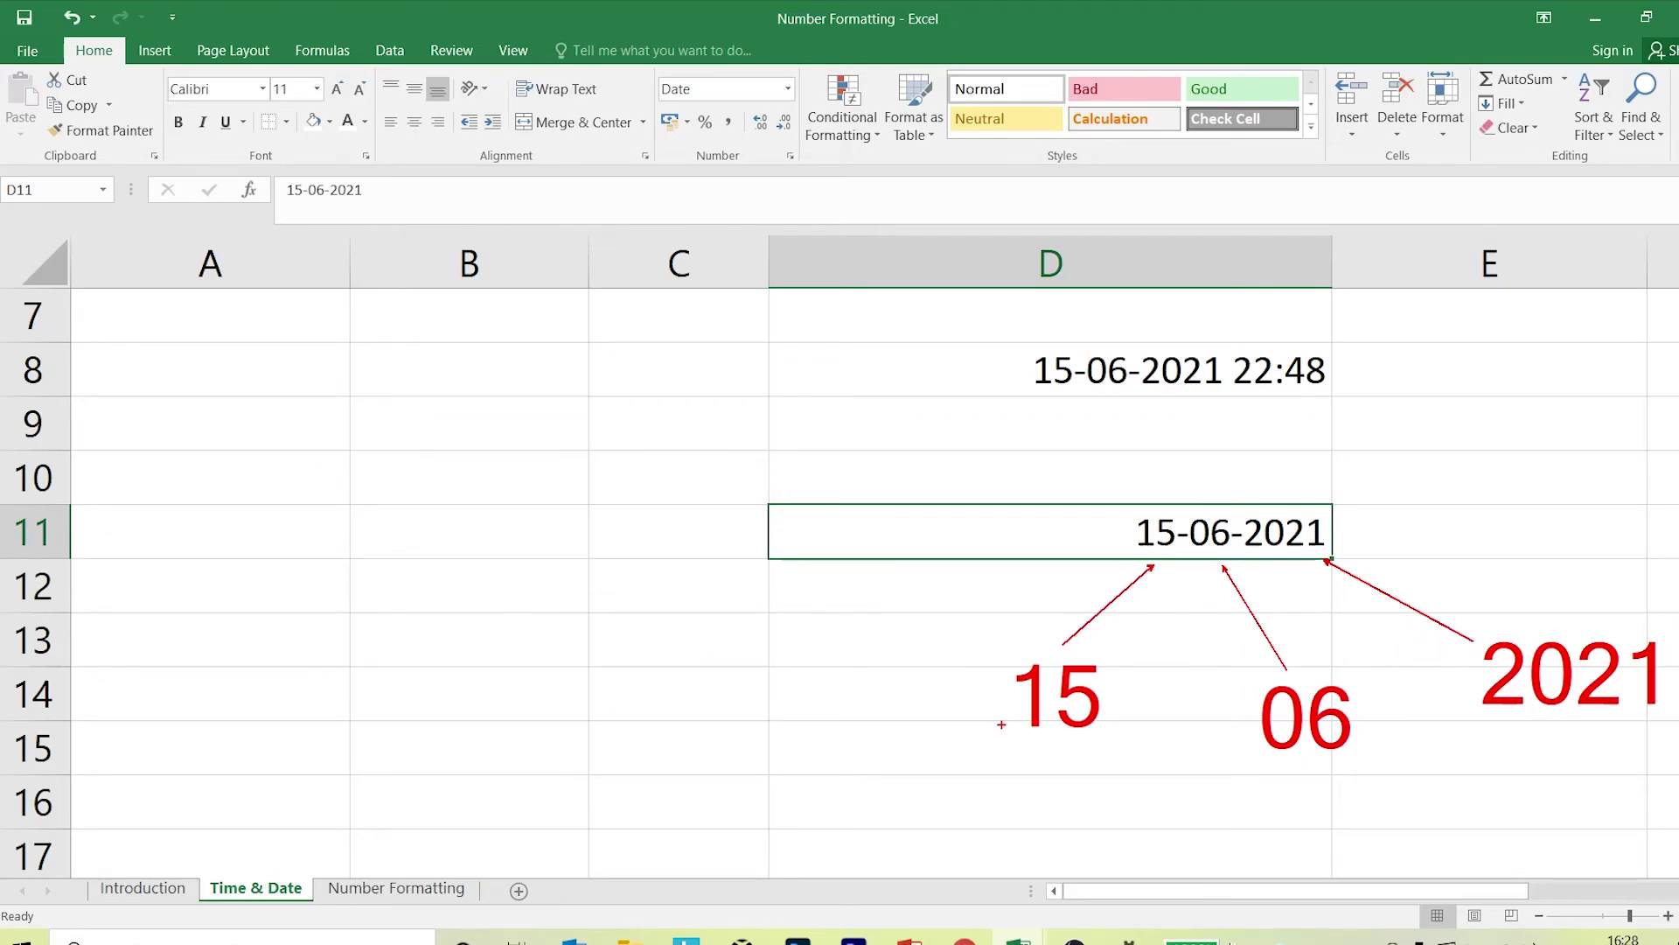
key("t")
type("dd")
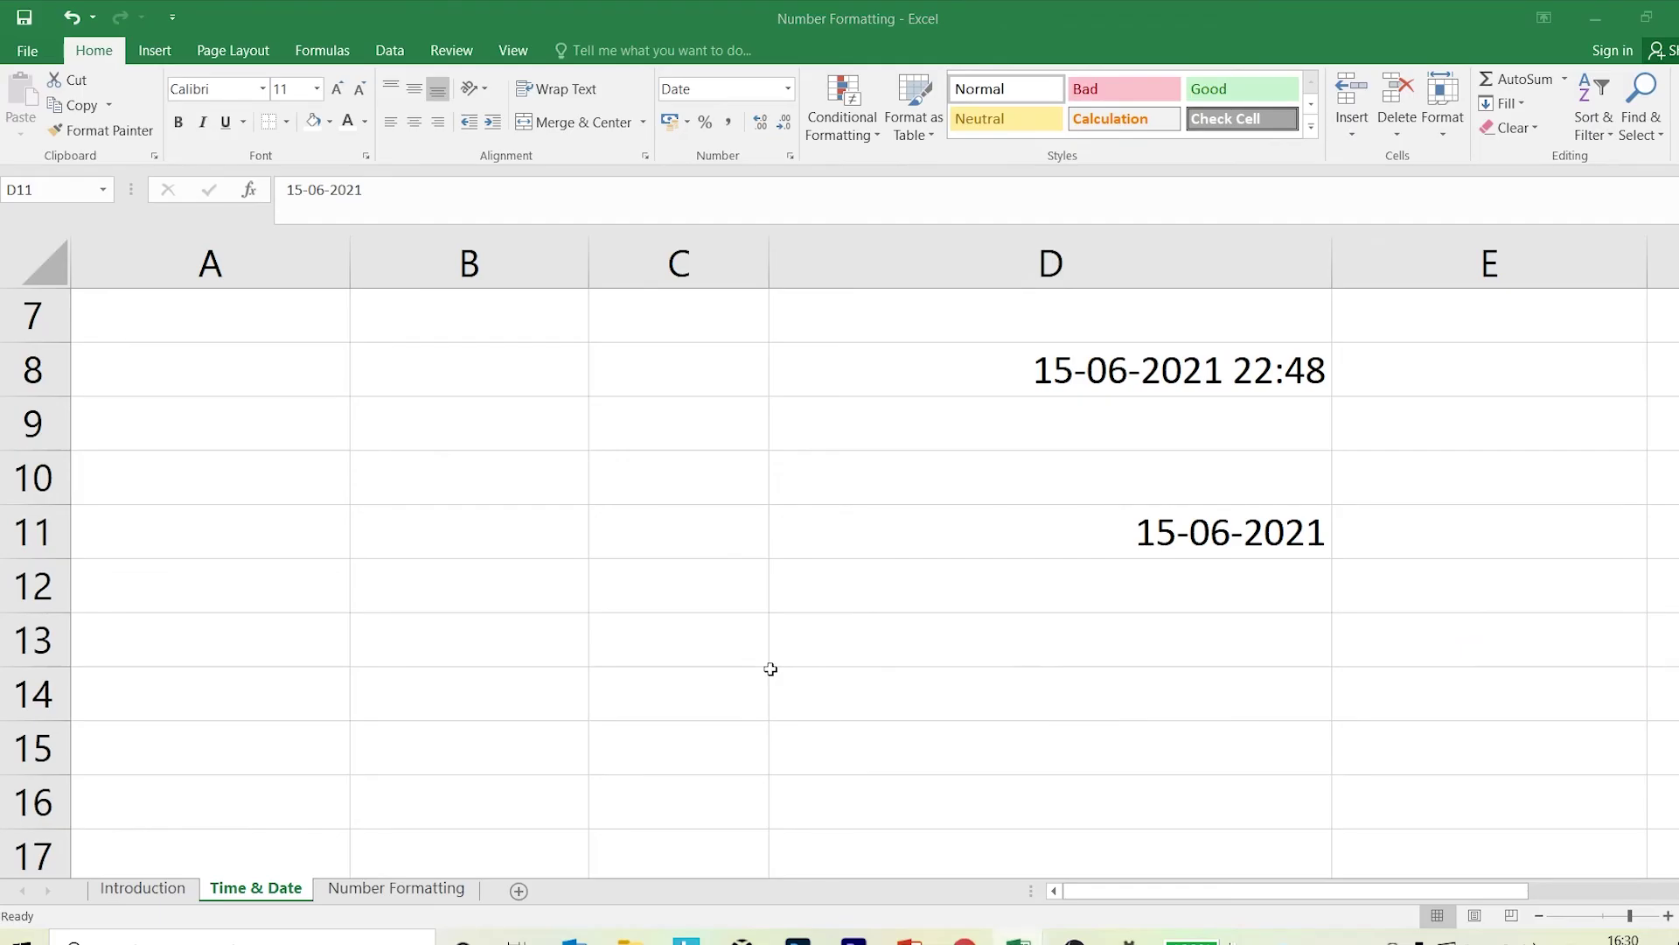
Open D11's Custom format and replace the type code, starting with the weekday code.
left_click(1056, 551)
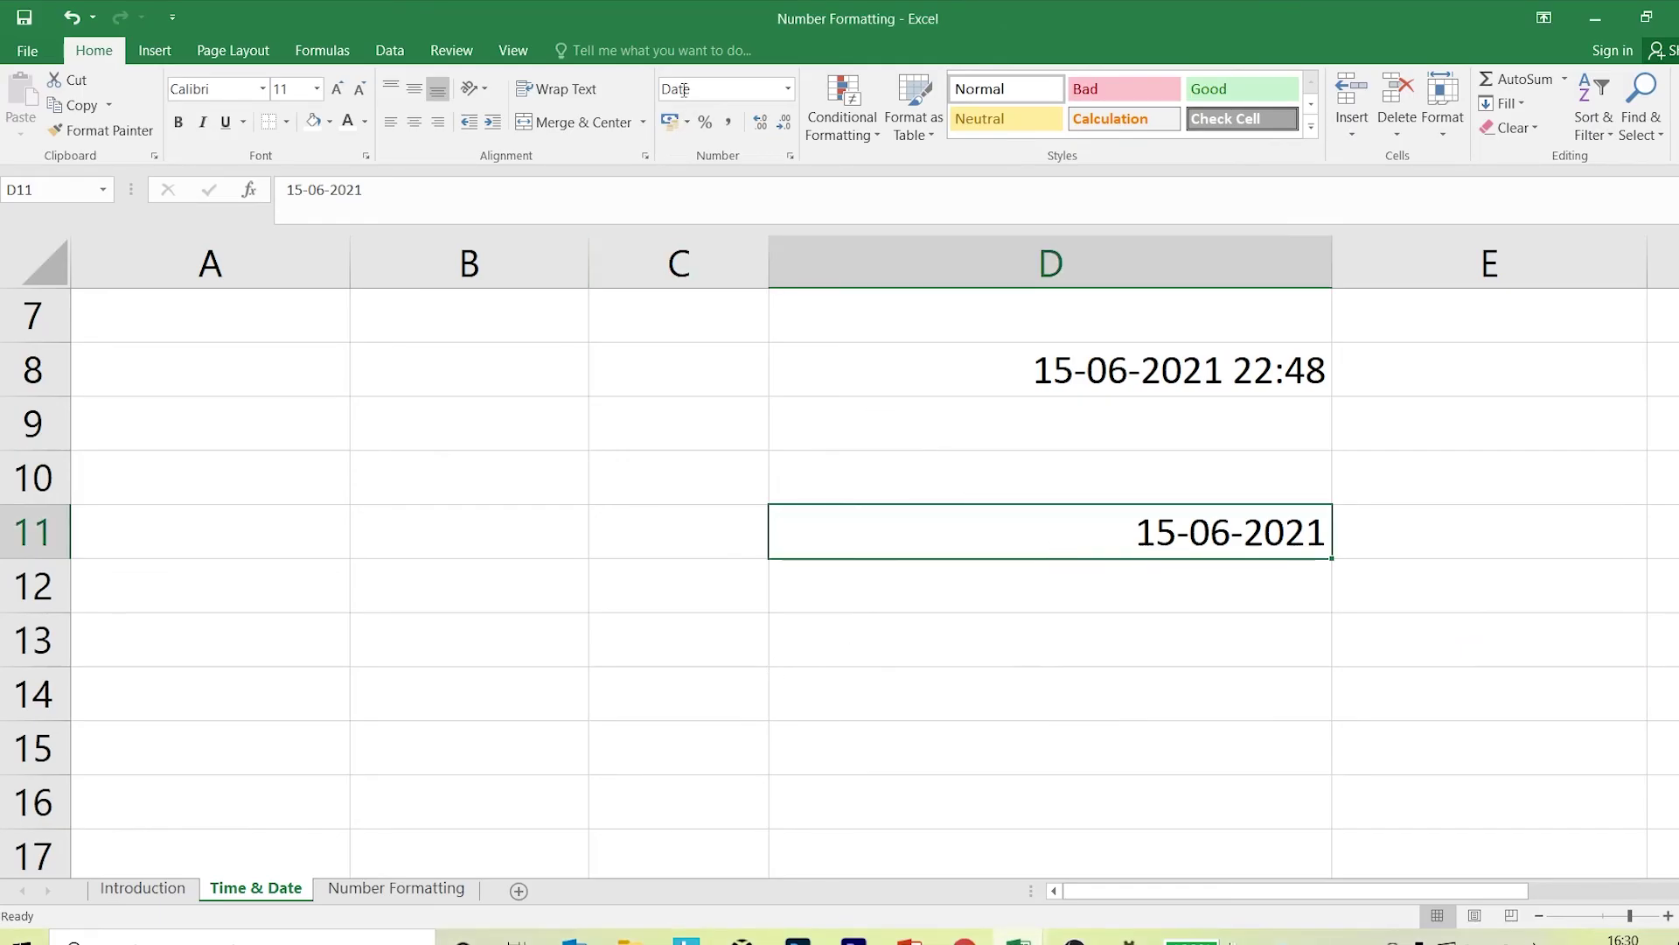
left_click(787, 155)
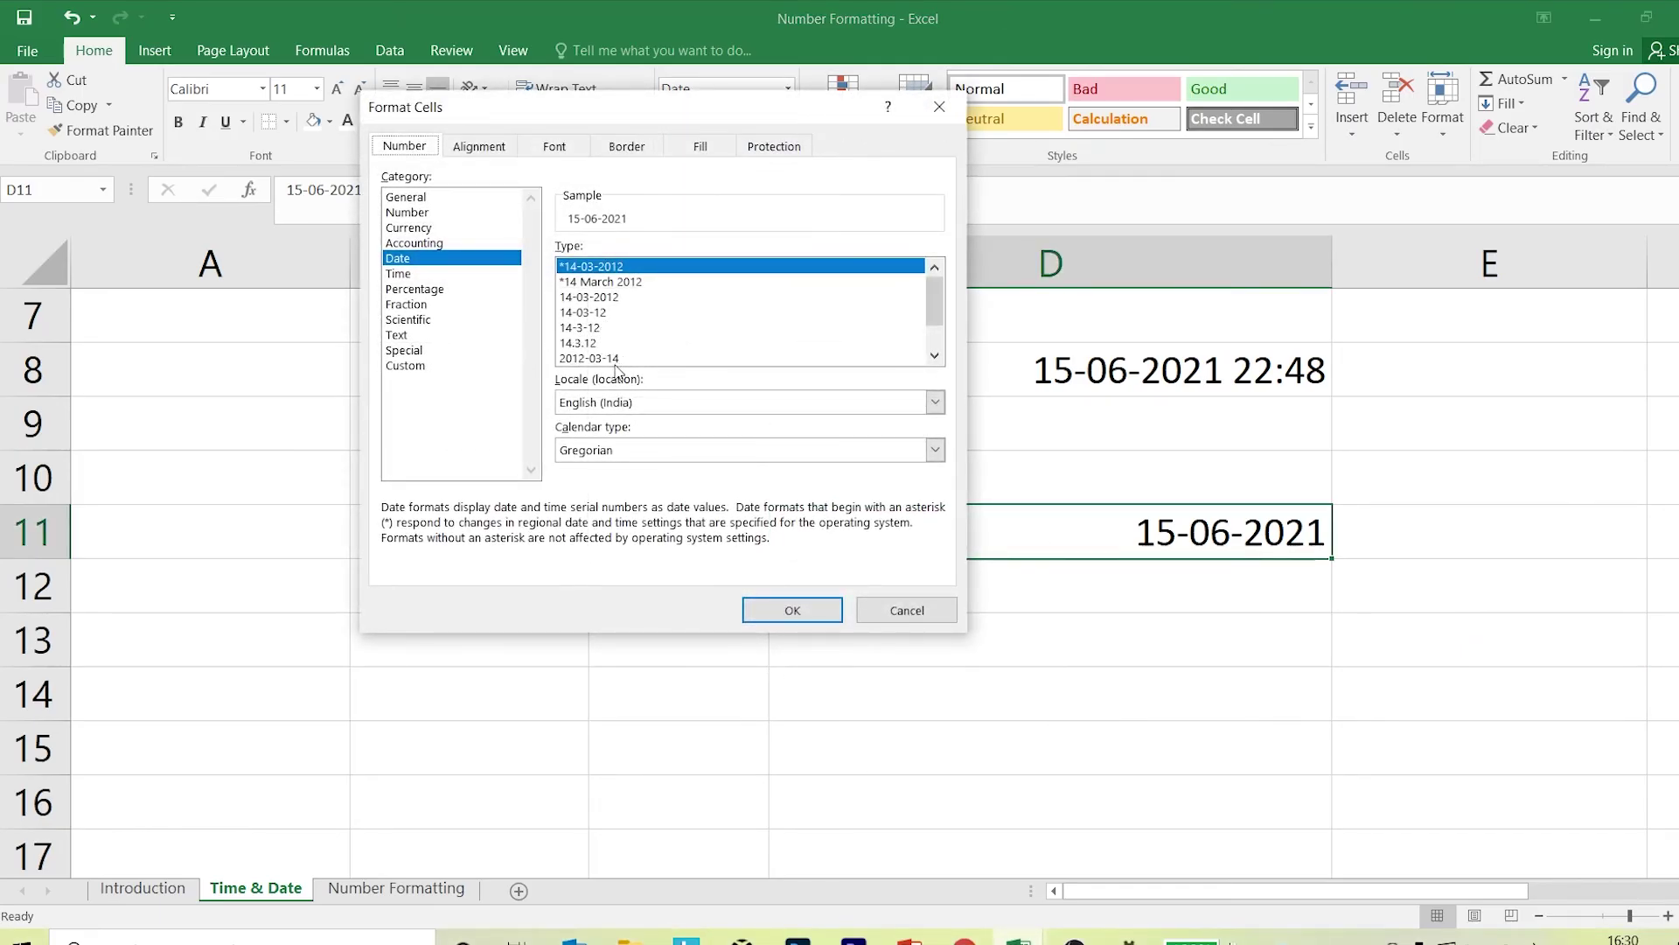
left_click(414, 368)
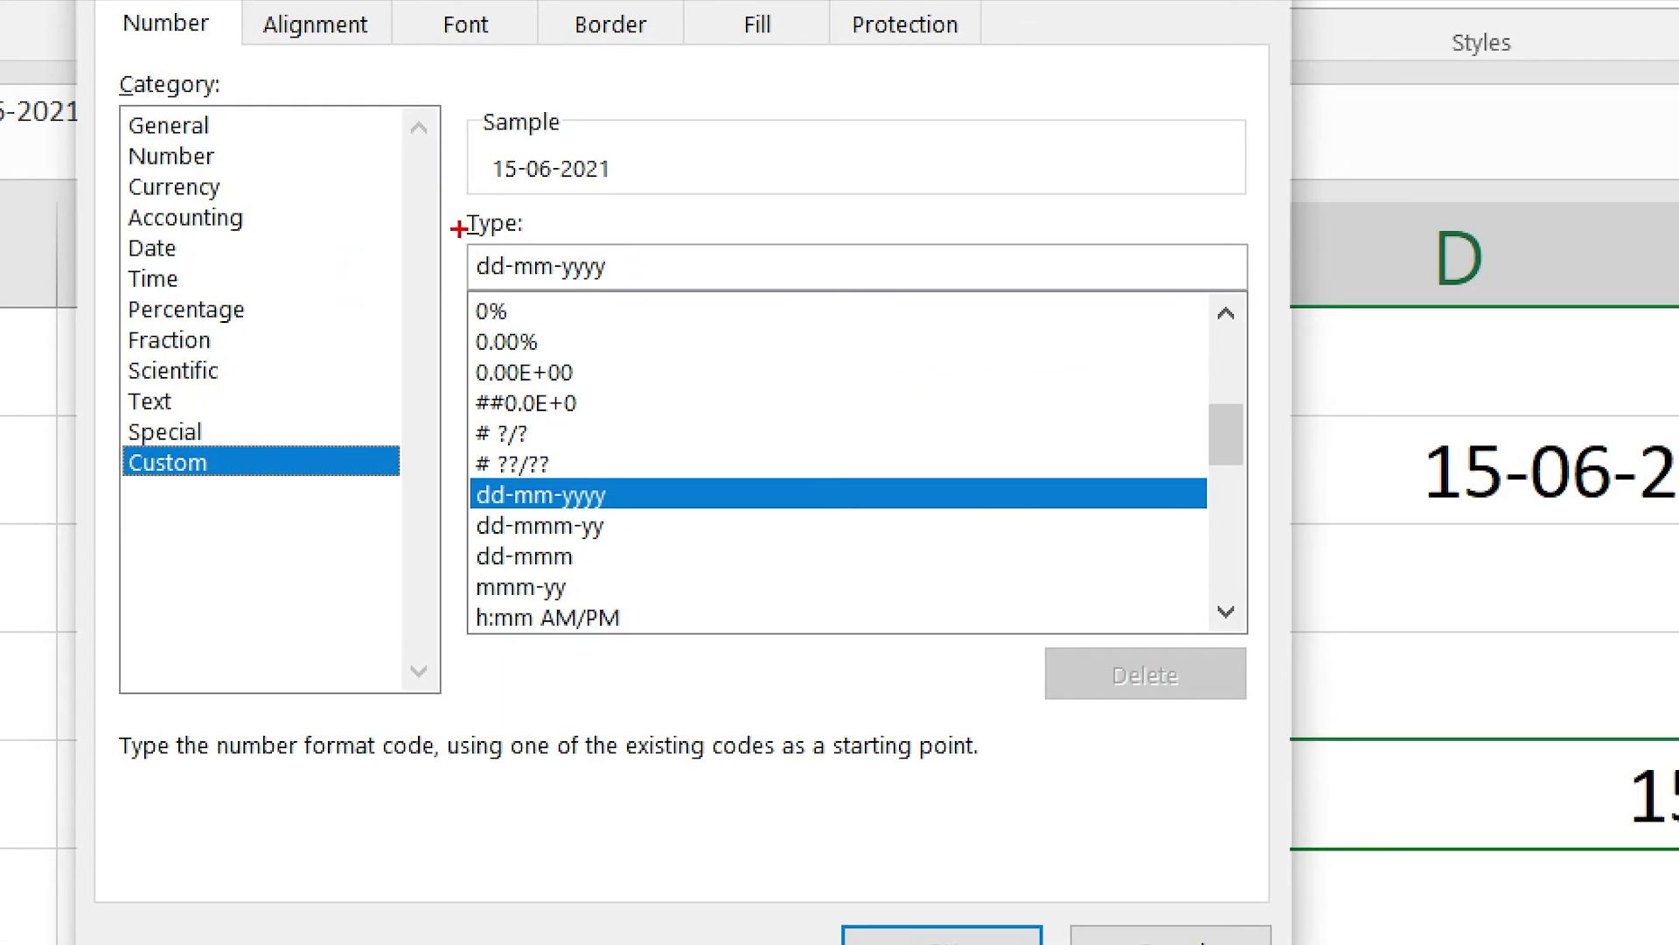
left_click_drag(551, 249, 649, 286)
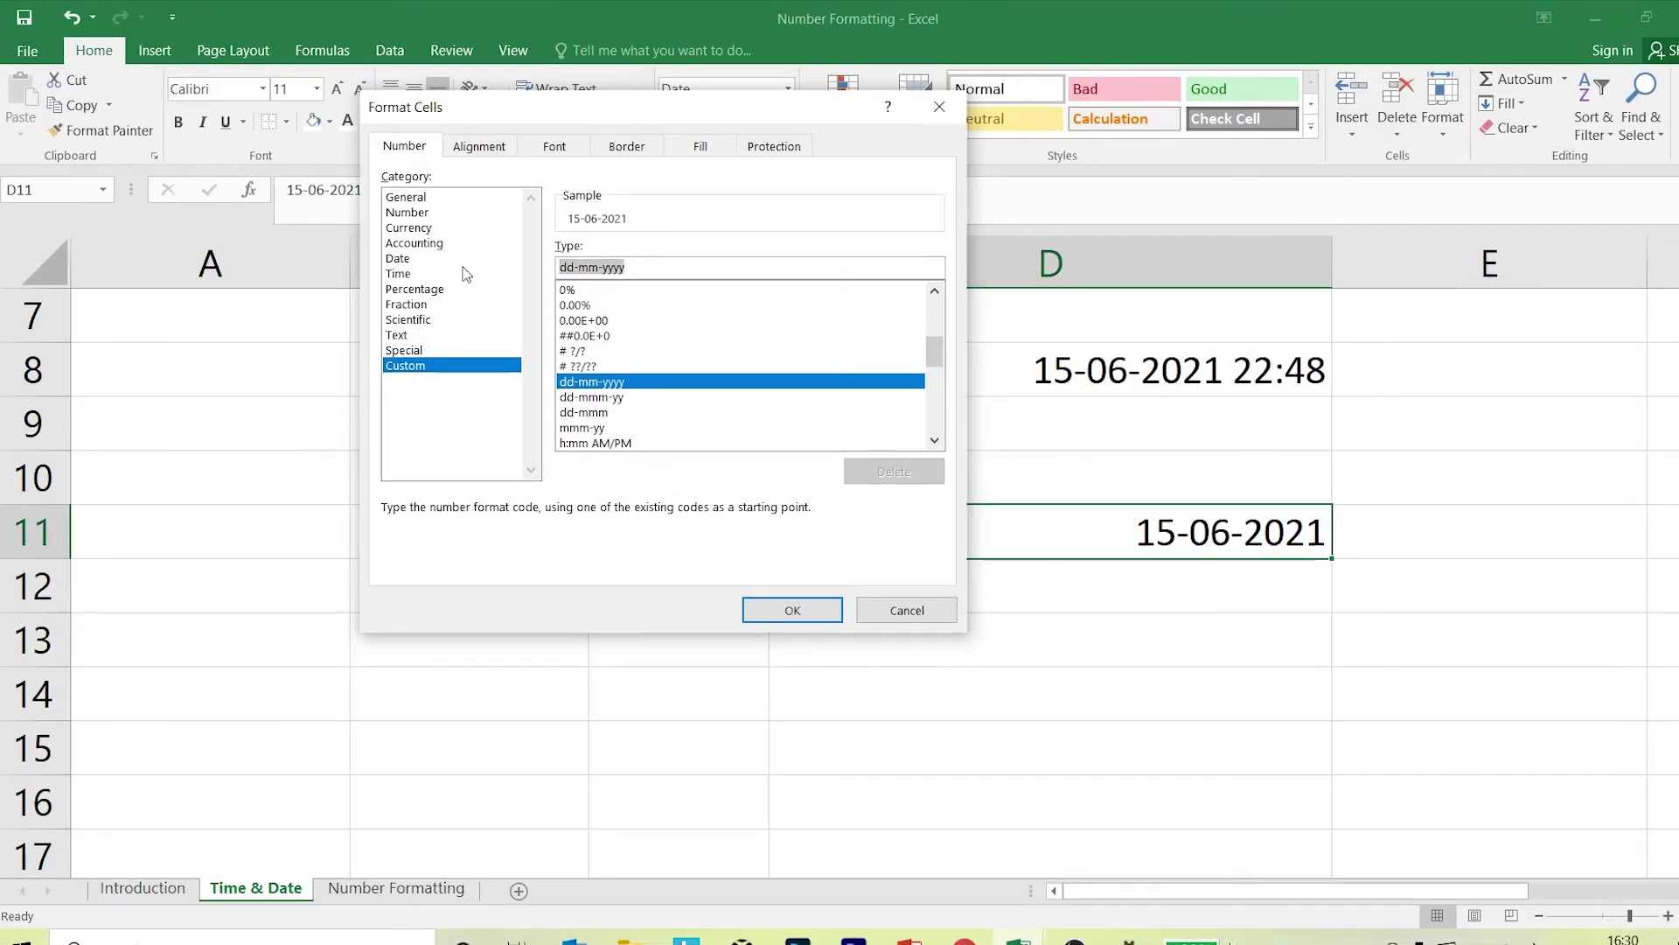
key("BackSpace")
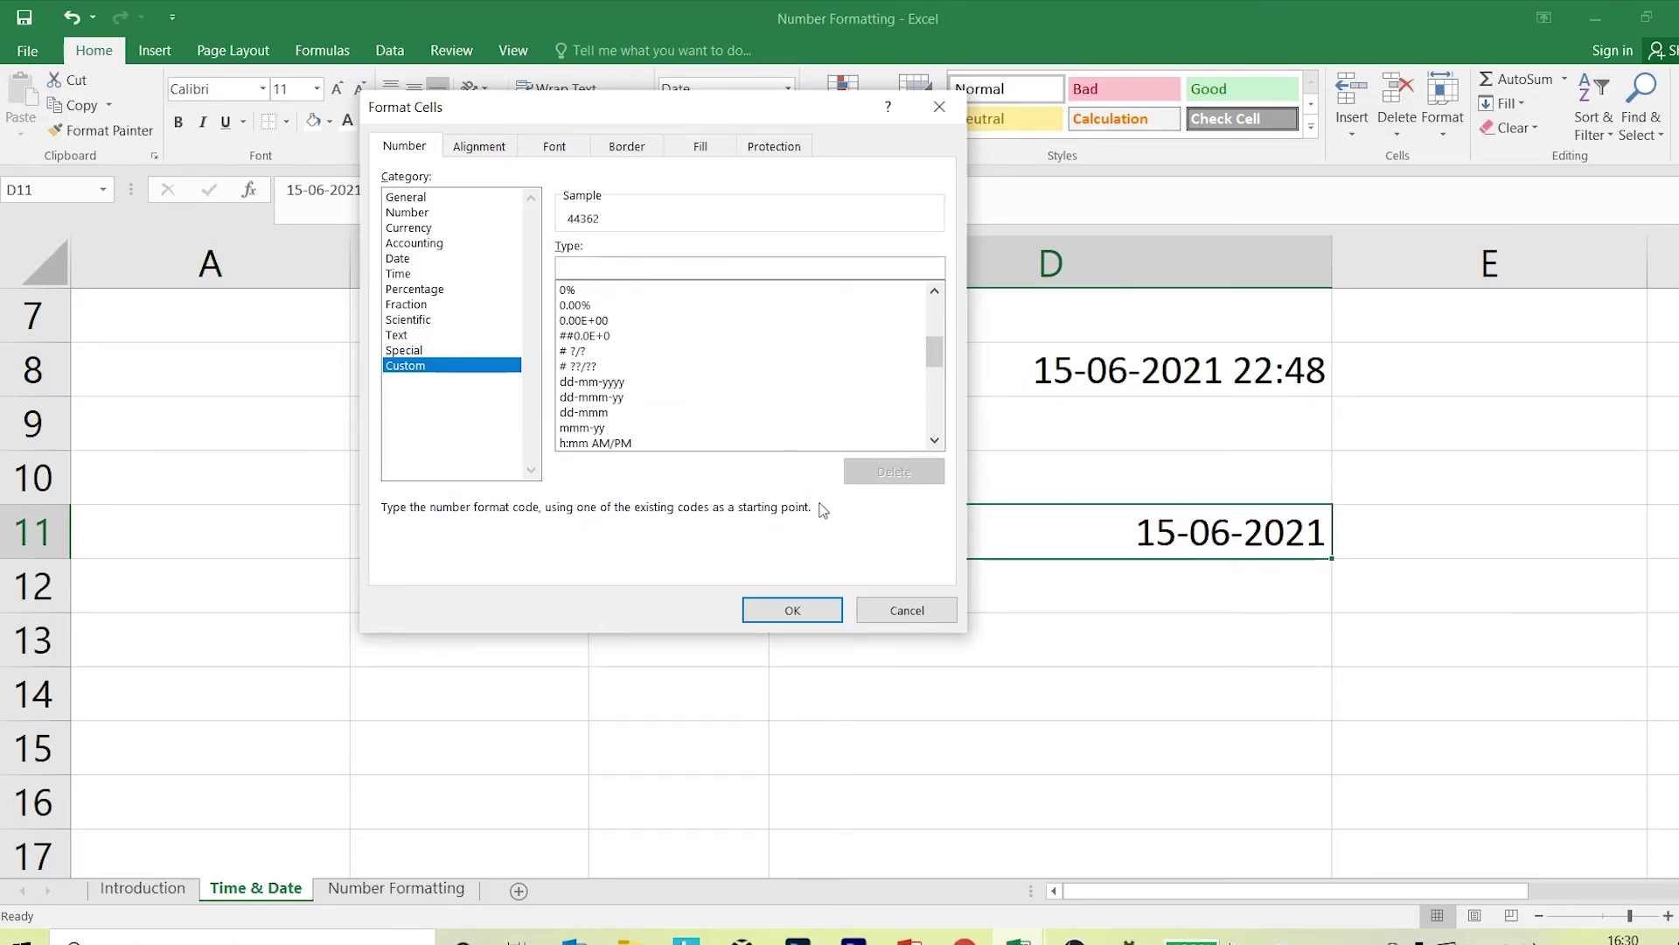
type("d")
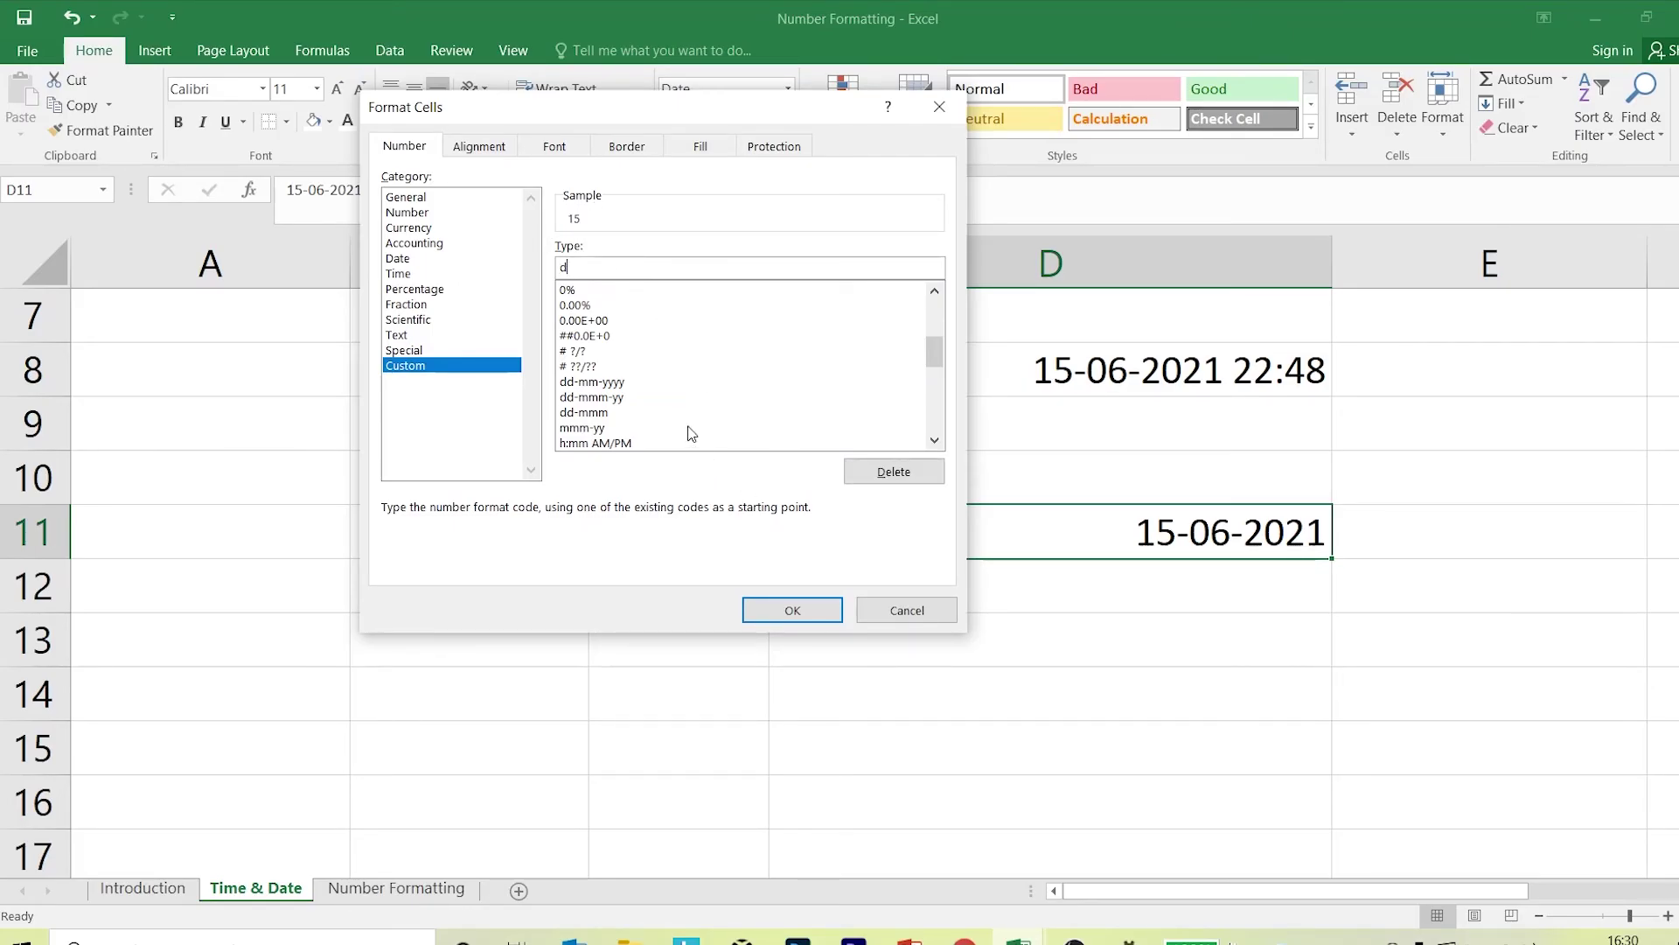
type("dd")
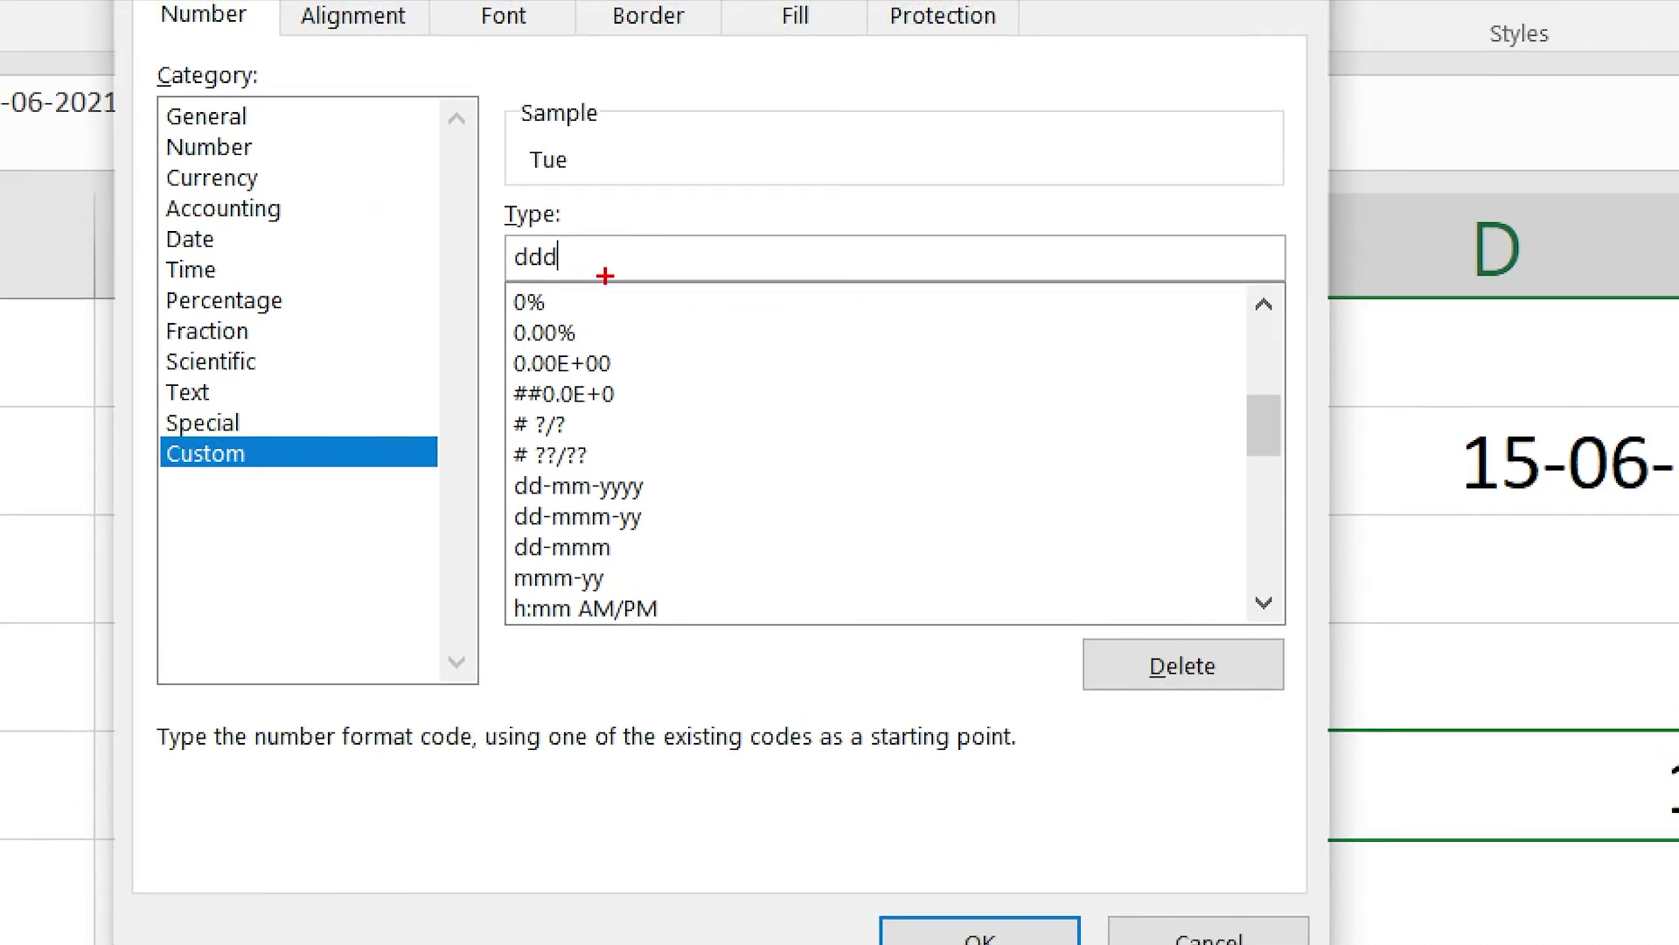
Complete the code as dddd, dd/mm/yy and apply it, so D11 shows Tuesday, 15/06/21.
mouse_move(484, 97)
left_mouse_down()
mouse_move(568, 142)
mouse_move(751, 324)
left_mouse_up()
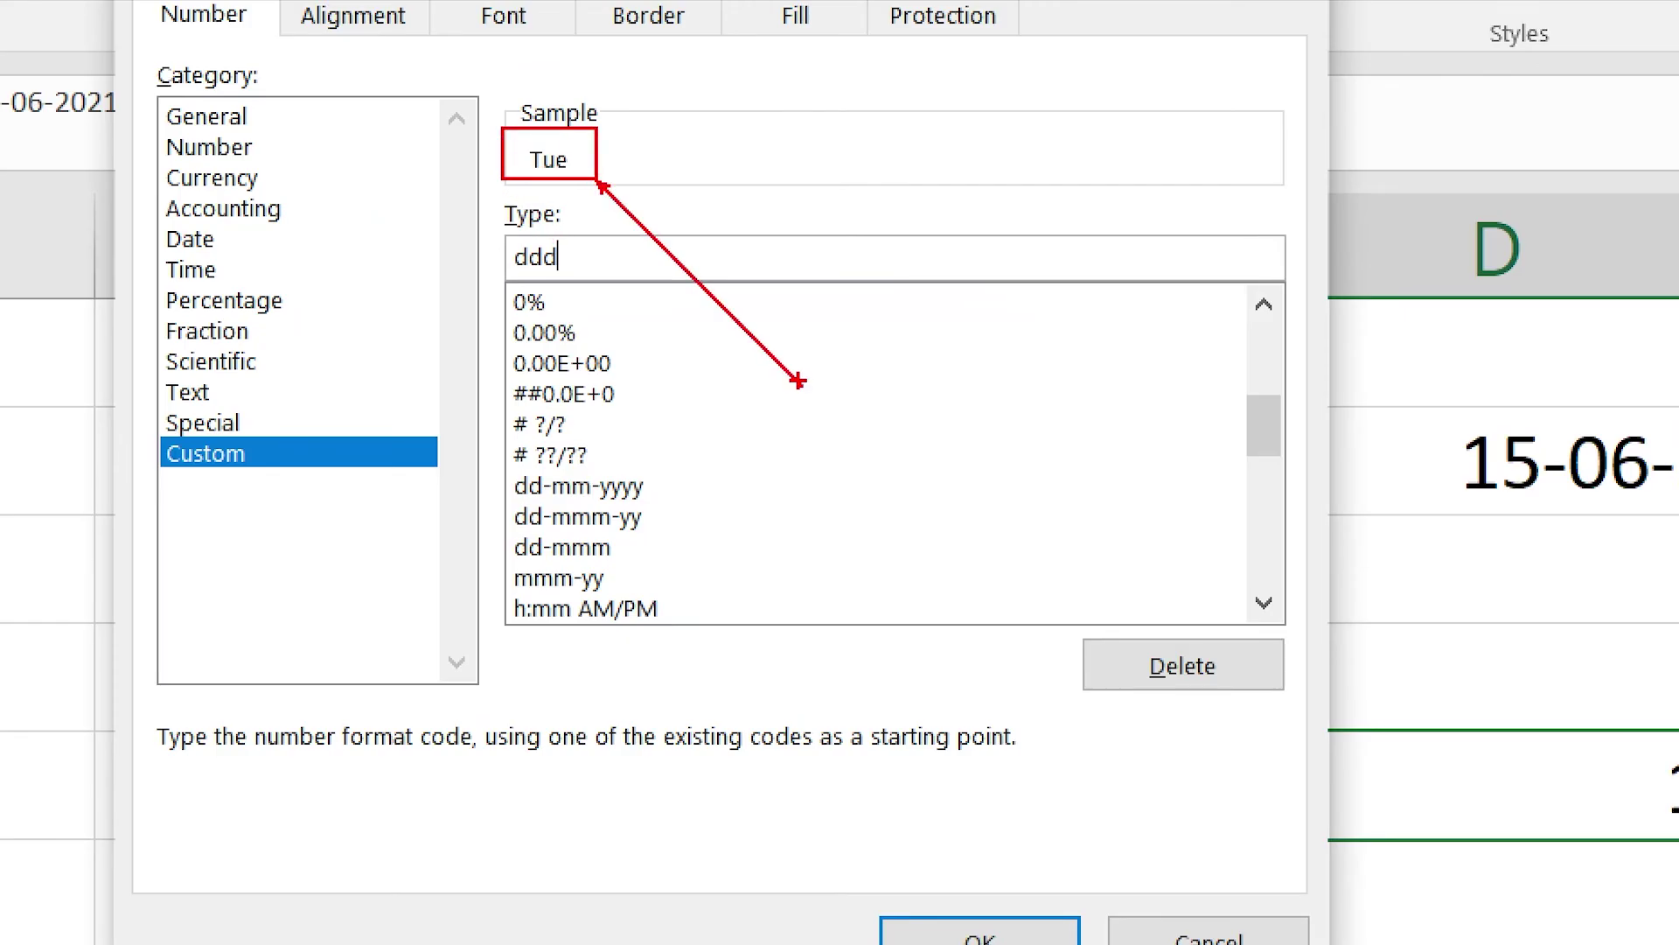
type("d")
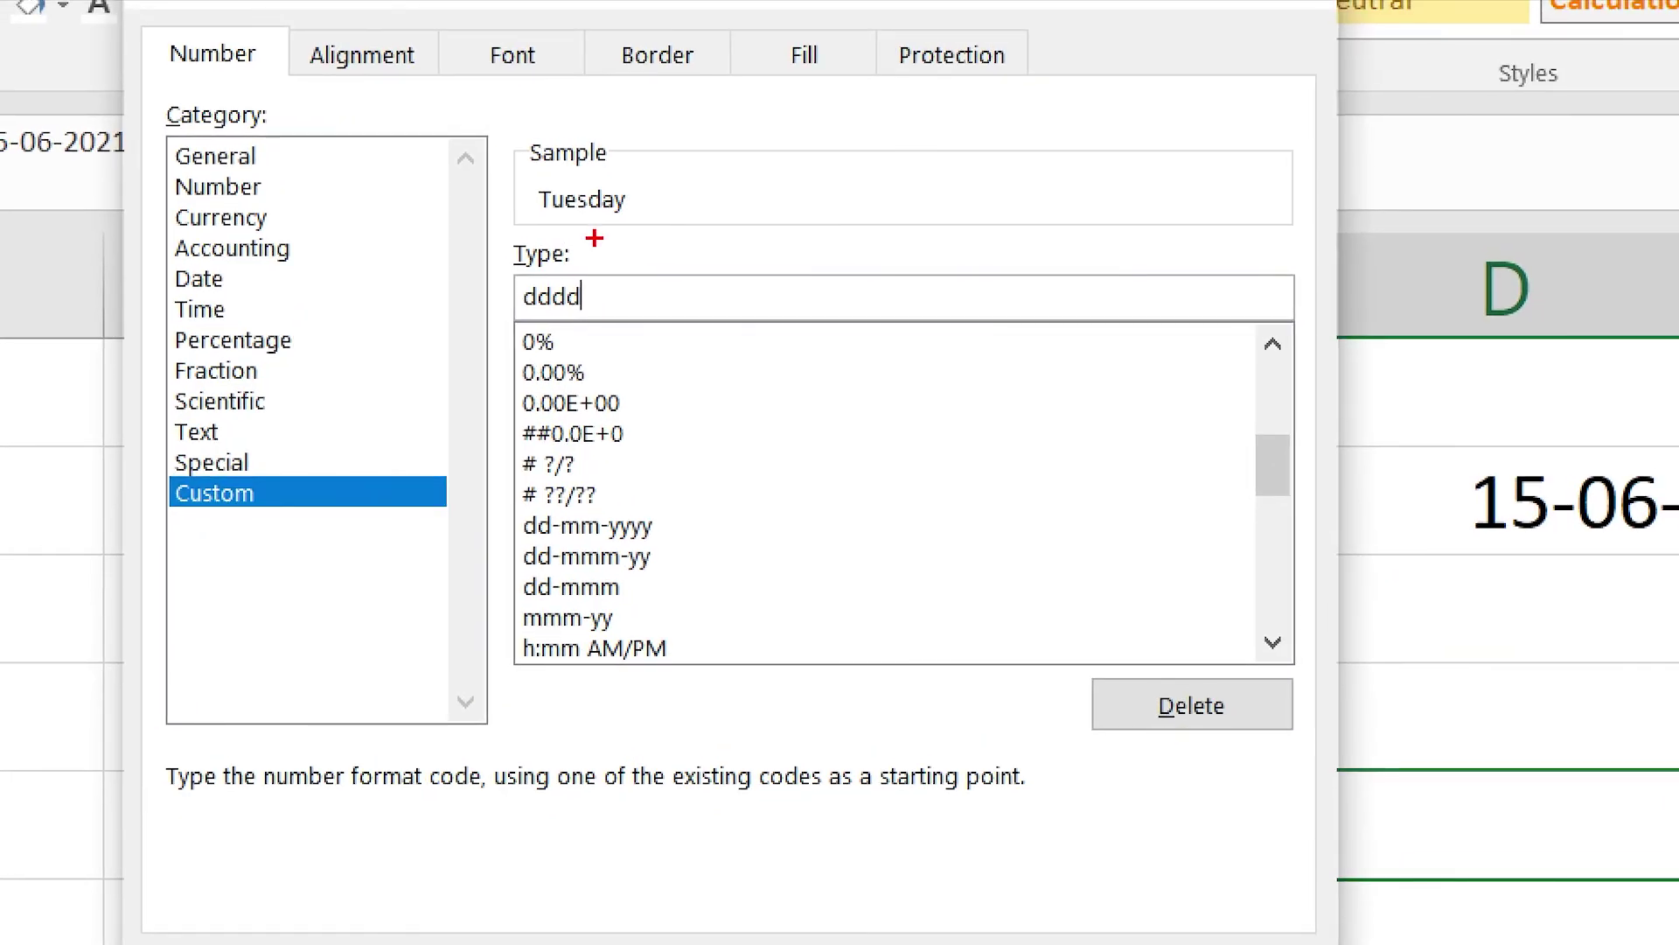
left_click_drag(543, 188, 651, 231)
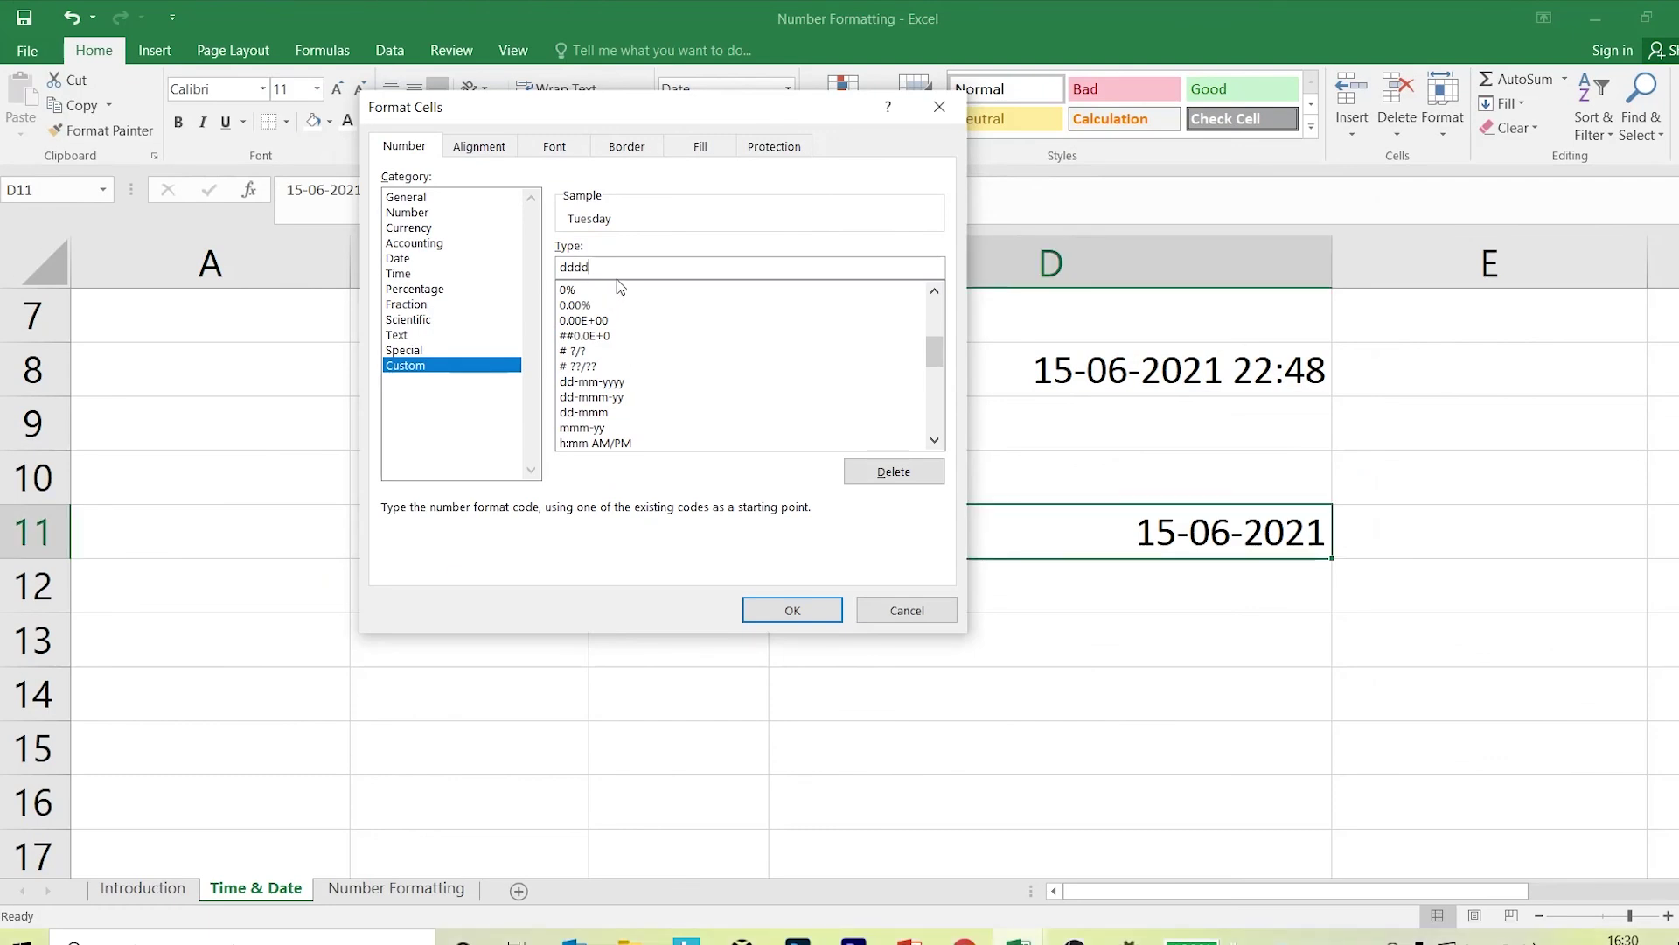
type(",")
type("dd/mm/yyyyy")
key("BackSpace")
key("BackSpace")
key("BackSpace")
left_click(817, 606)
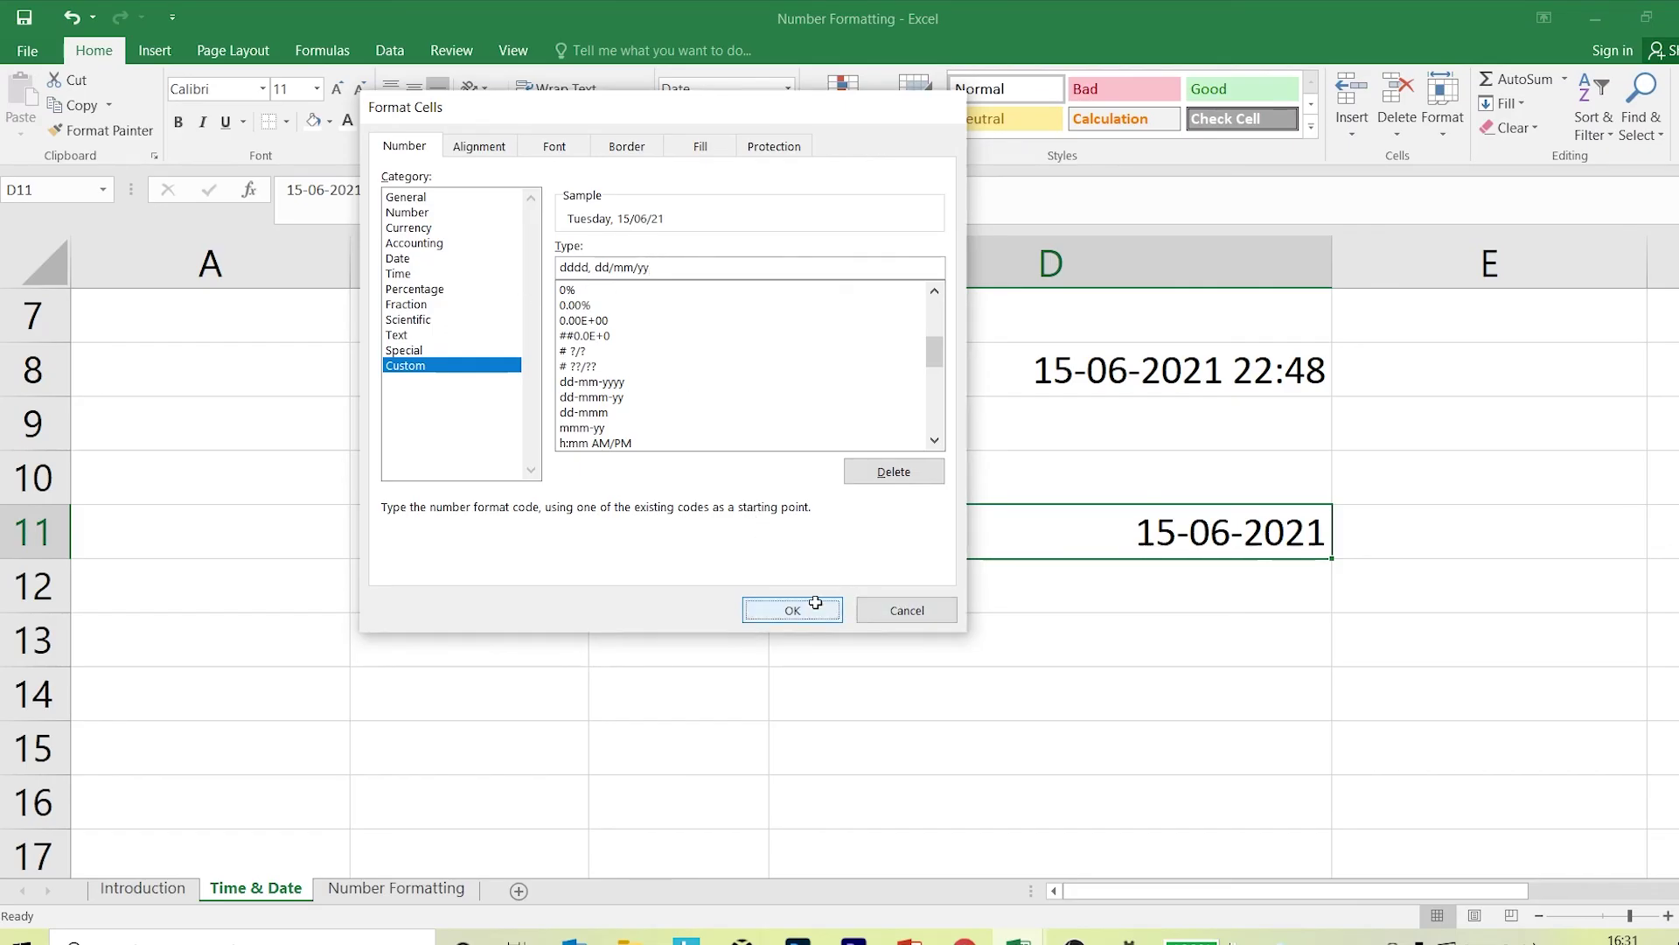
left_click(1052, 676)
left_click(993, 546)
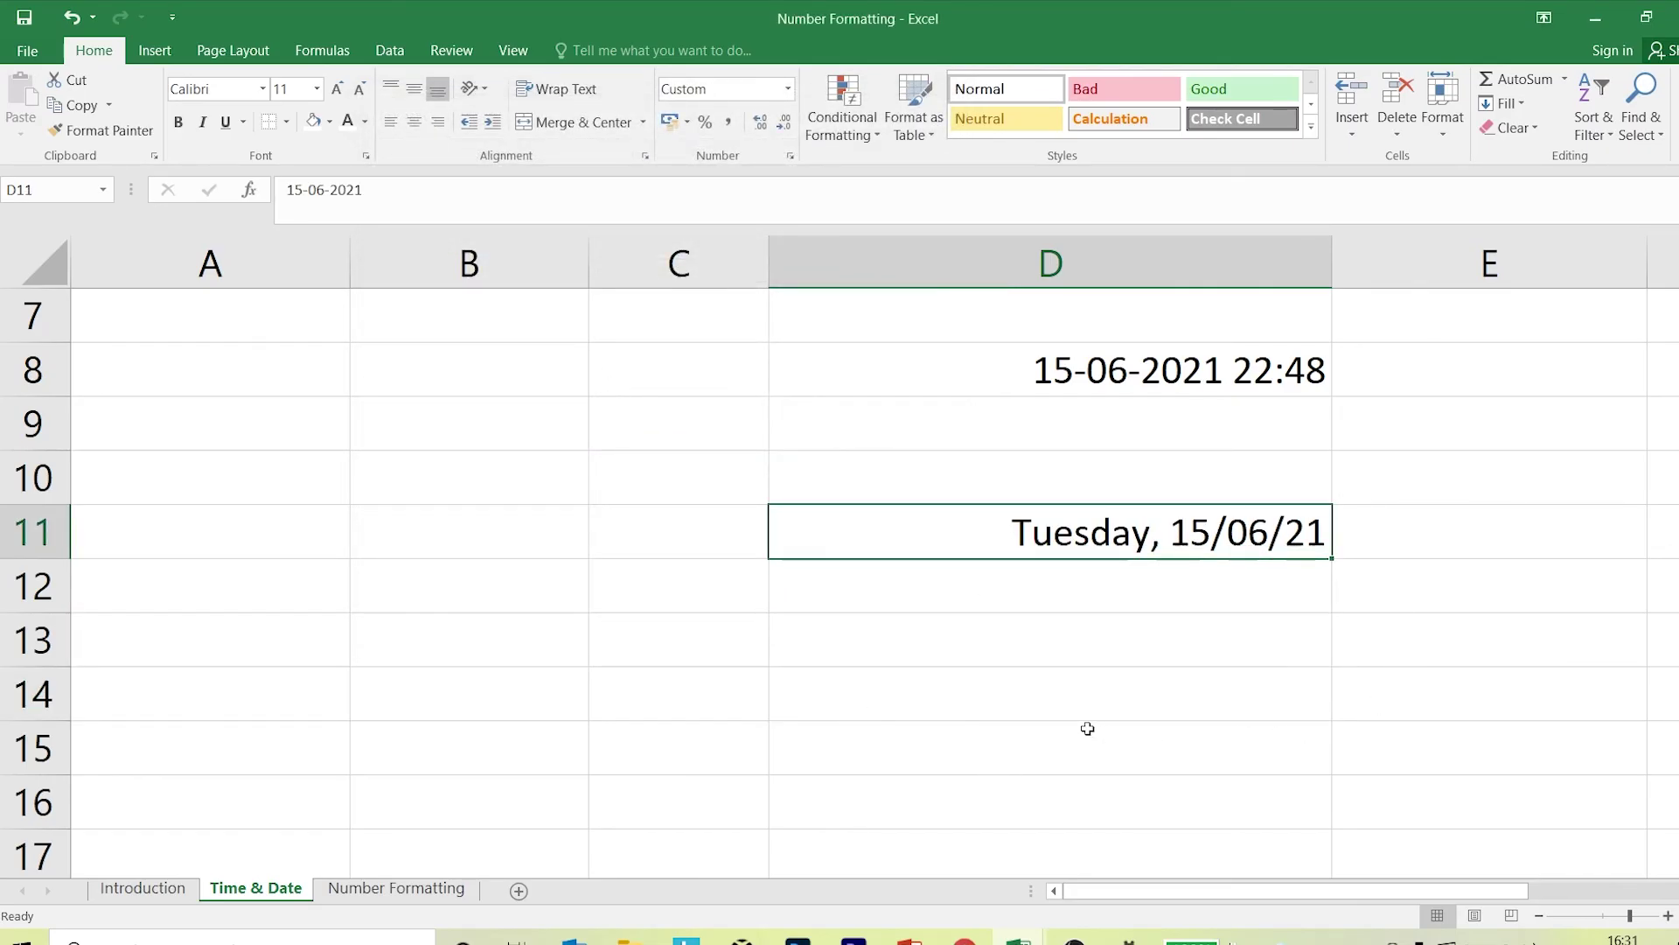
scroll(1087, 729, "up", 2)
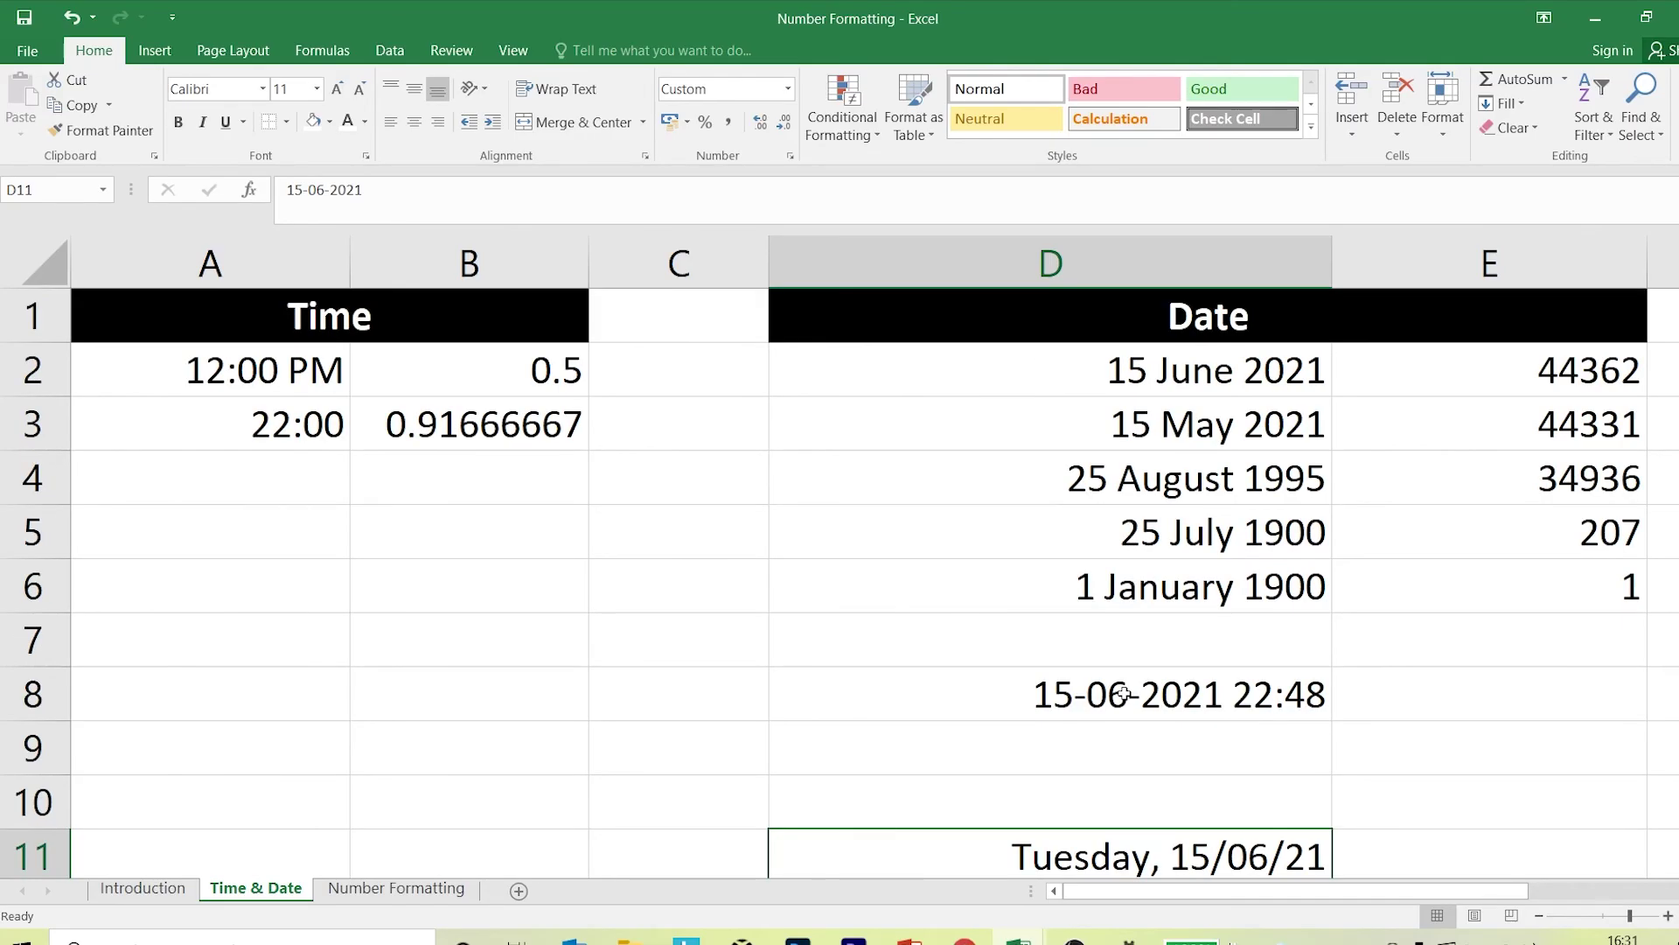